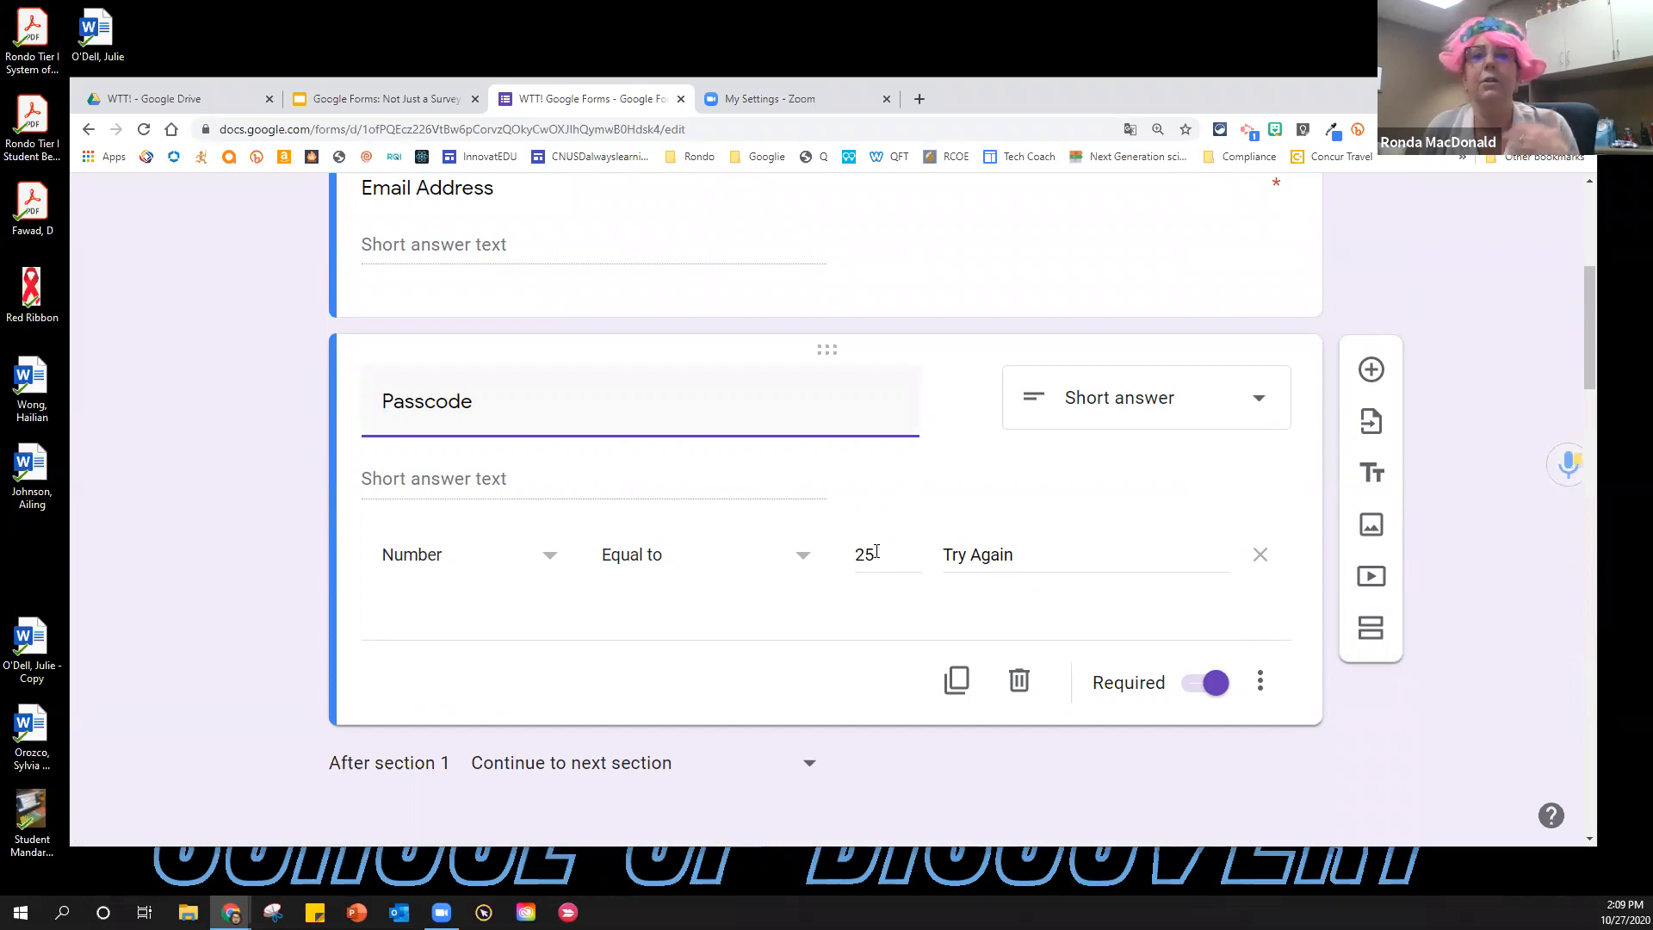
Review the WTT! Google Forms example from the passcode question through the Flipped Instruction and Exit Slip sections.
{"action": "scroll", "coordinate": [863, 557], "scroll_direction": "down", "scroll_amount": 4}
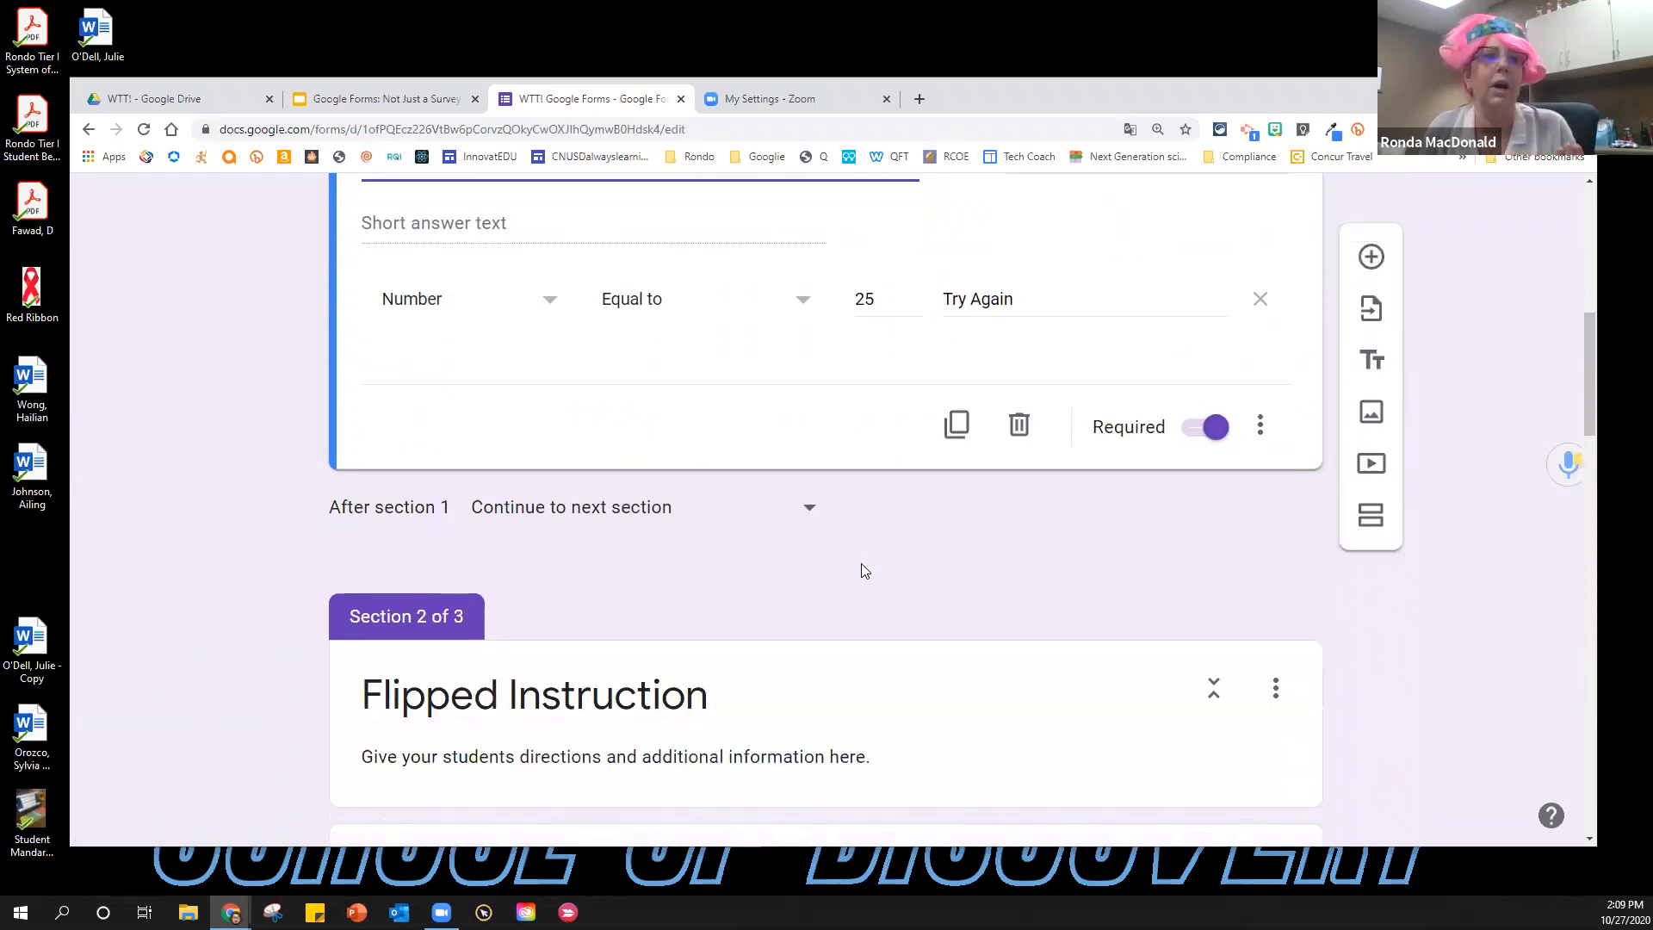
{"action": "scroll", "coordinate": [830, 594], "scroll_direction": "down", "scroll_amount": 4}
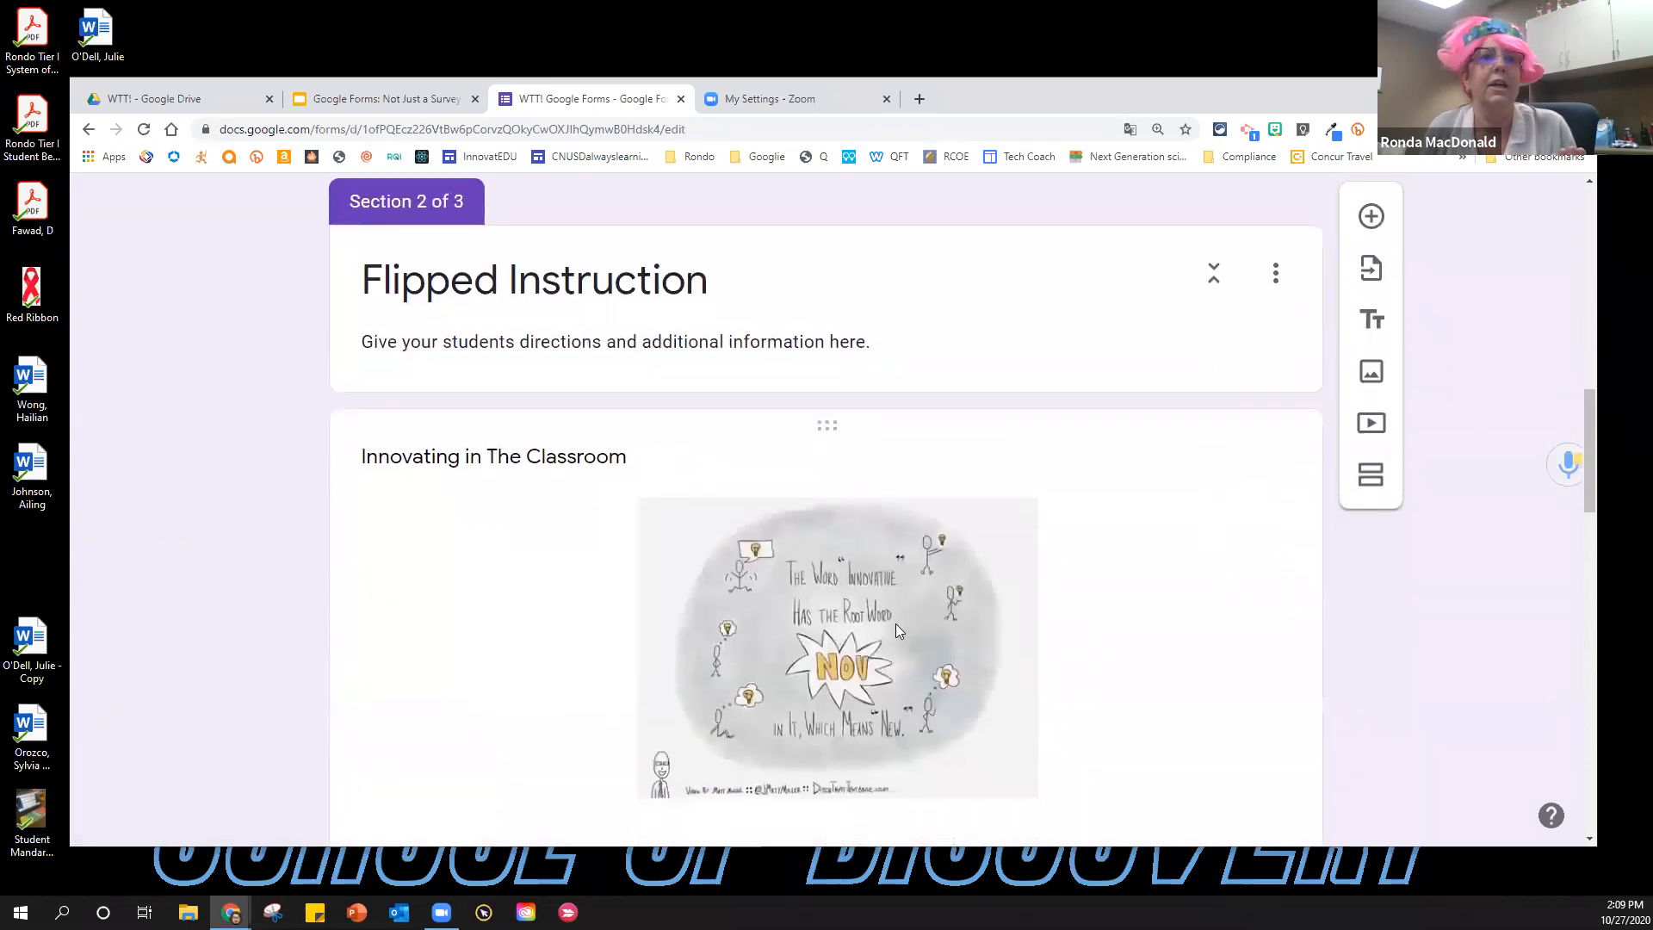
{"action": "scroll", "coordinate": [880, 581], "scroll_direction": "down", "scroll_amount": 2}
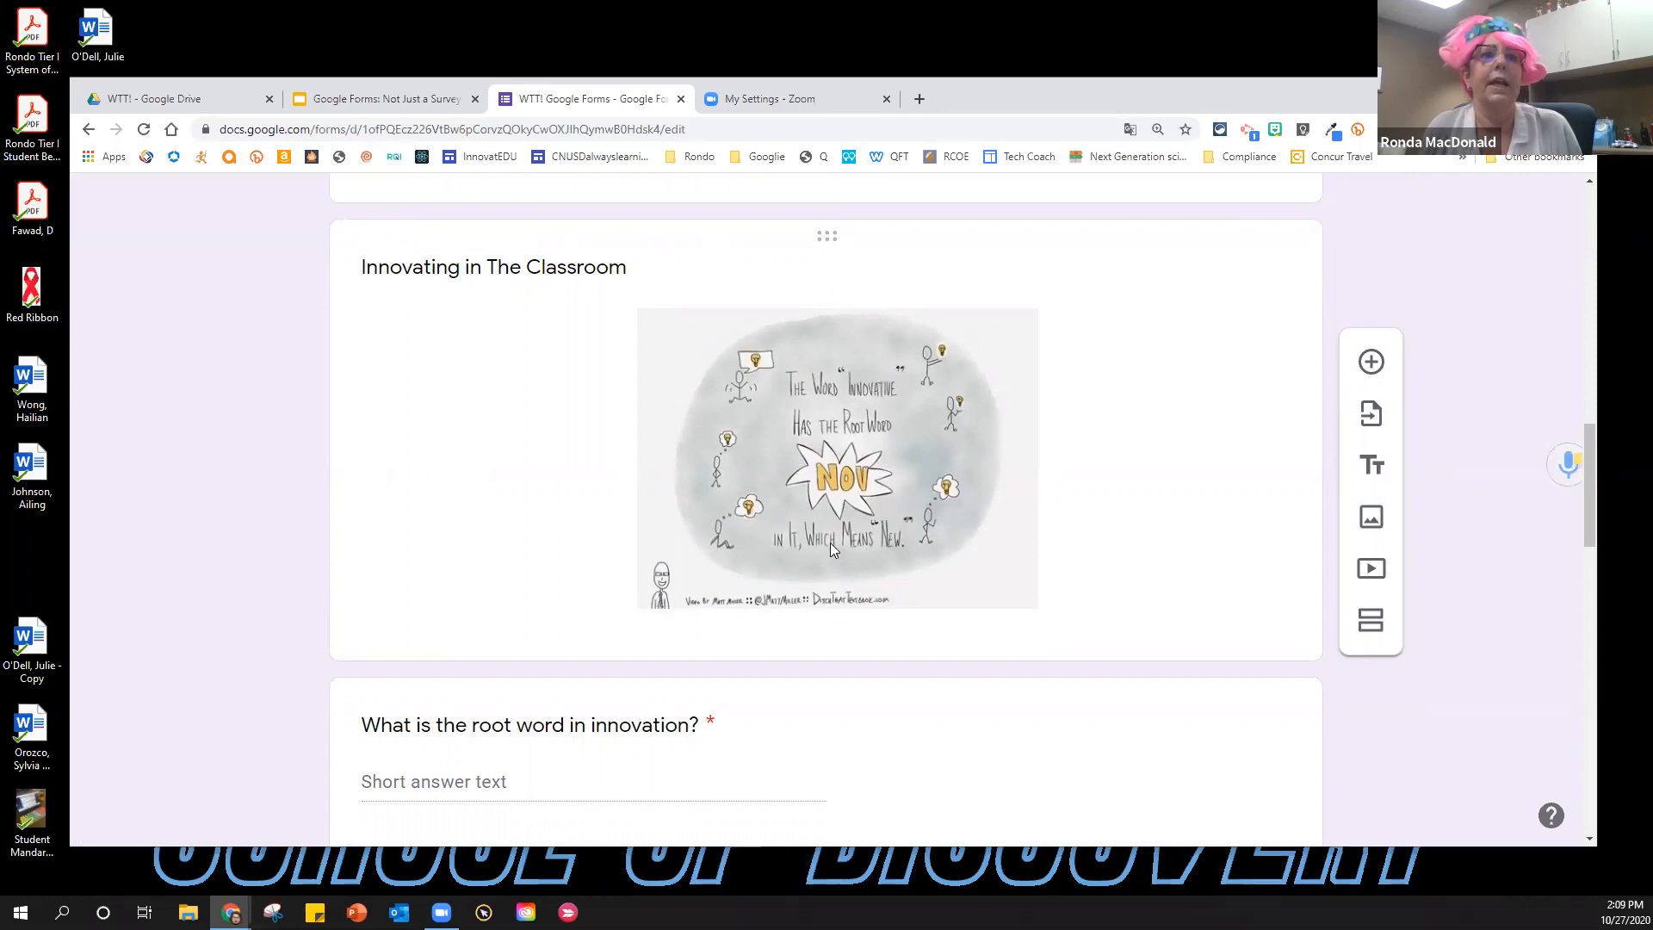
{"action": "scroll", "coordinate": [712, 638], "scroll_direction": "down", "scroll_amount": 4}
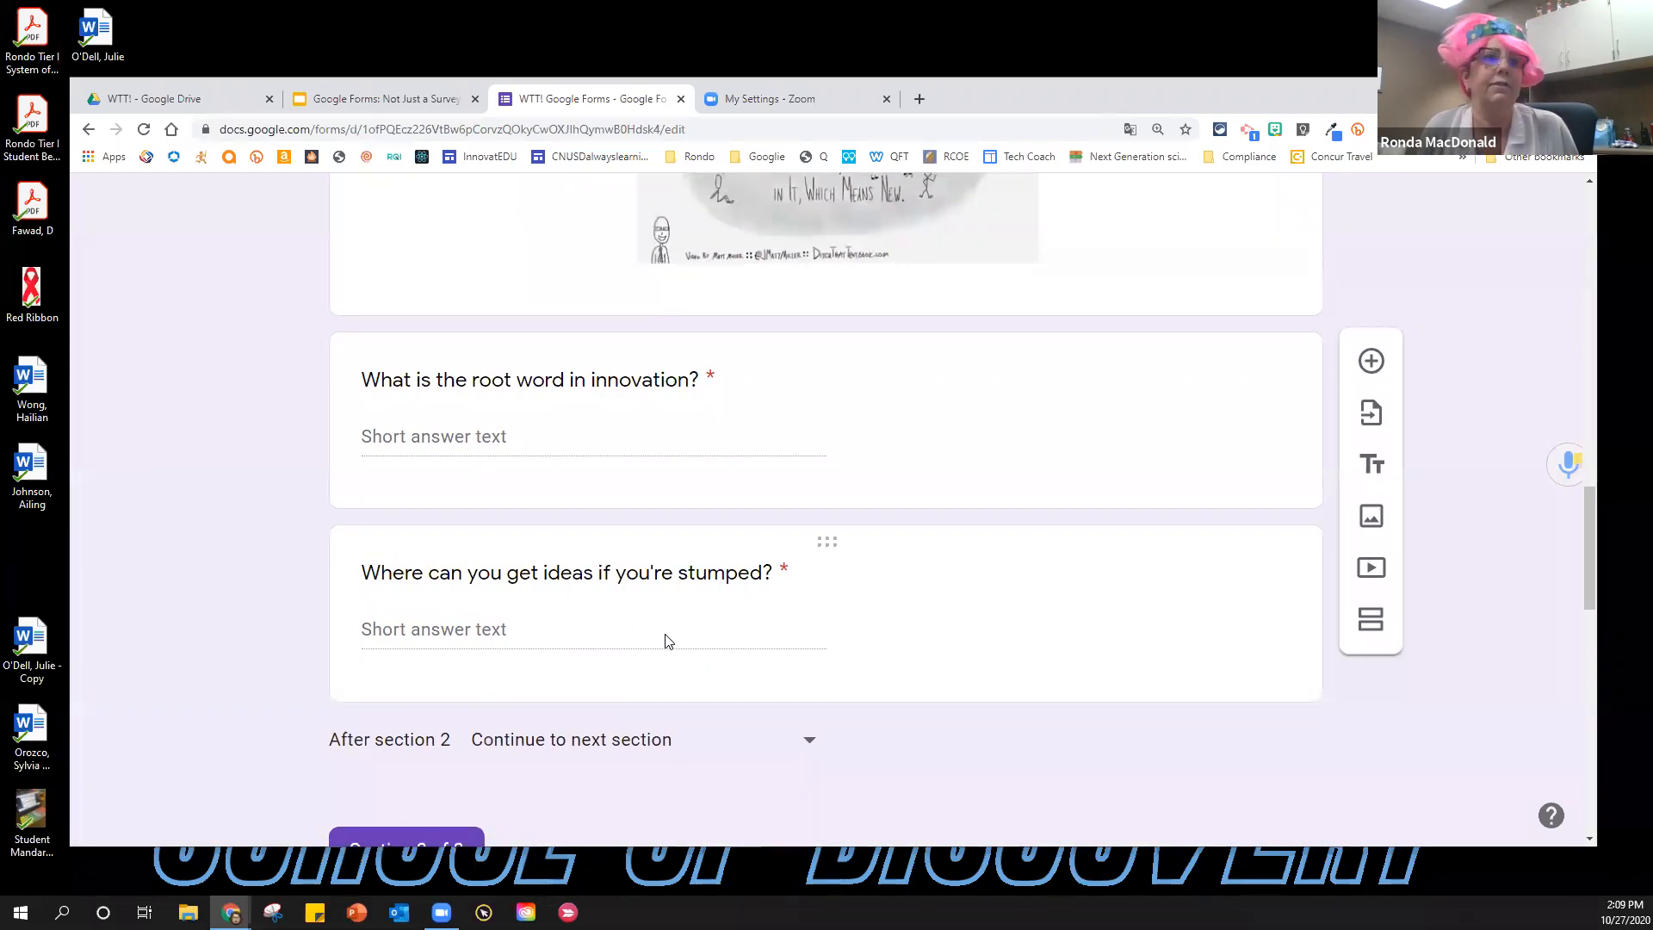
{"action": "scroll", "coordinate": [664, 636], "scroll_direction": "down", "scroll_amount": 3}
{"action": "scroll", "coordinate": [667, 633], "scroll_direction": "down", "scroll_amount": 1}
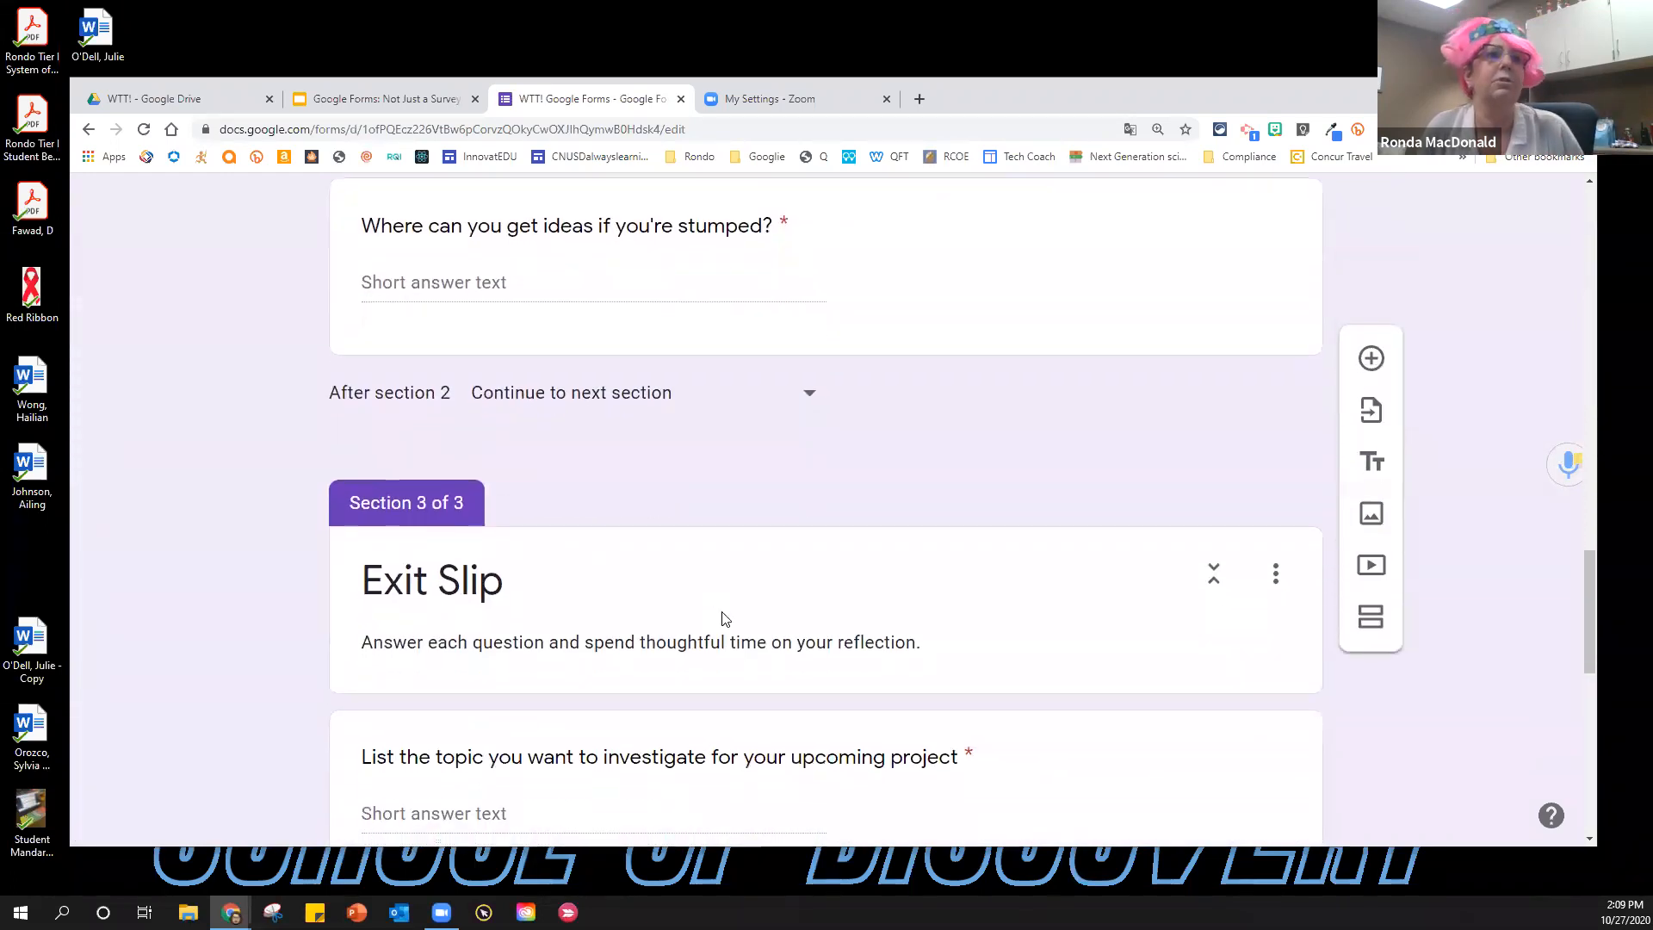
{"action": "scroll", "coordinate": [576, 662], "scroll_direction": "down", "scroll_amount": 2}
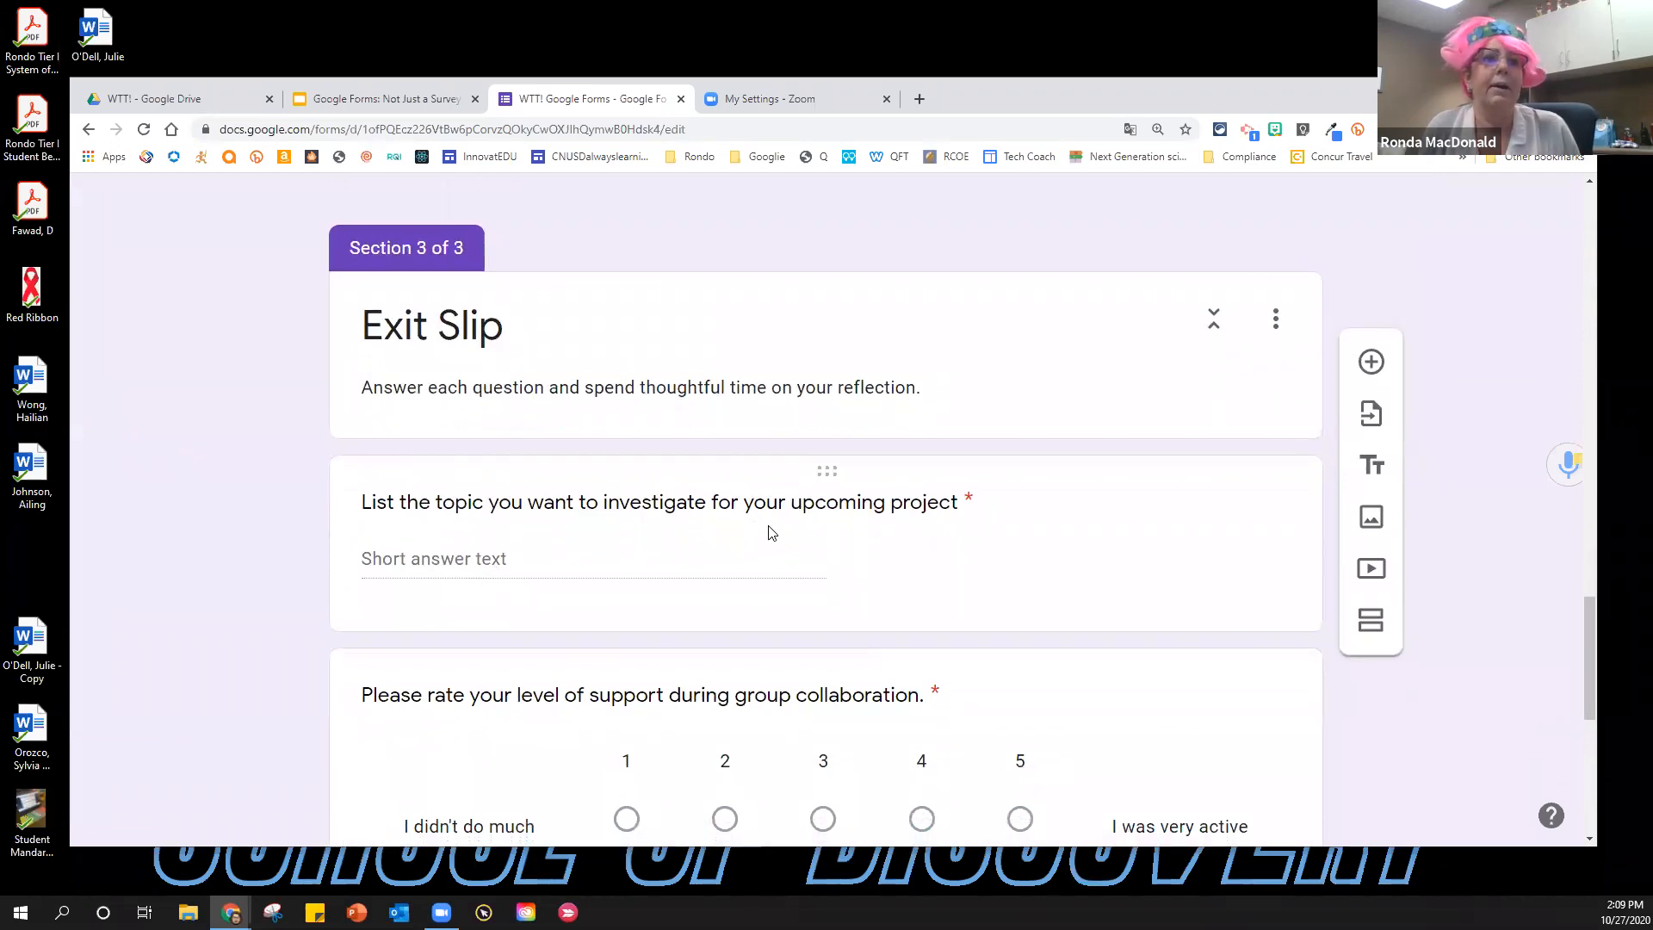
{"action": "scroll", "coordinate": [768, 530], "scroll_direction": "down", "scroll_amount": 2}
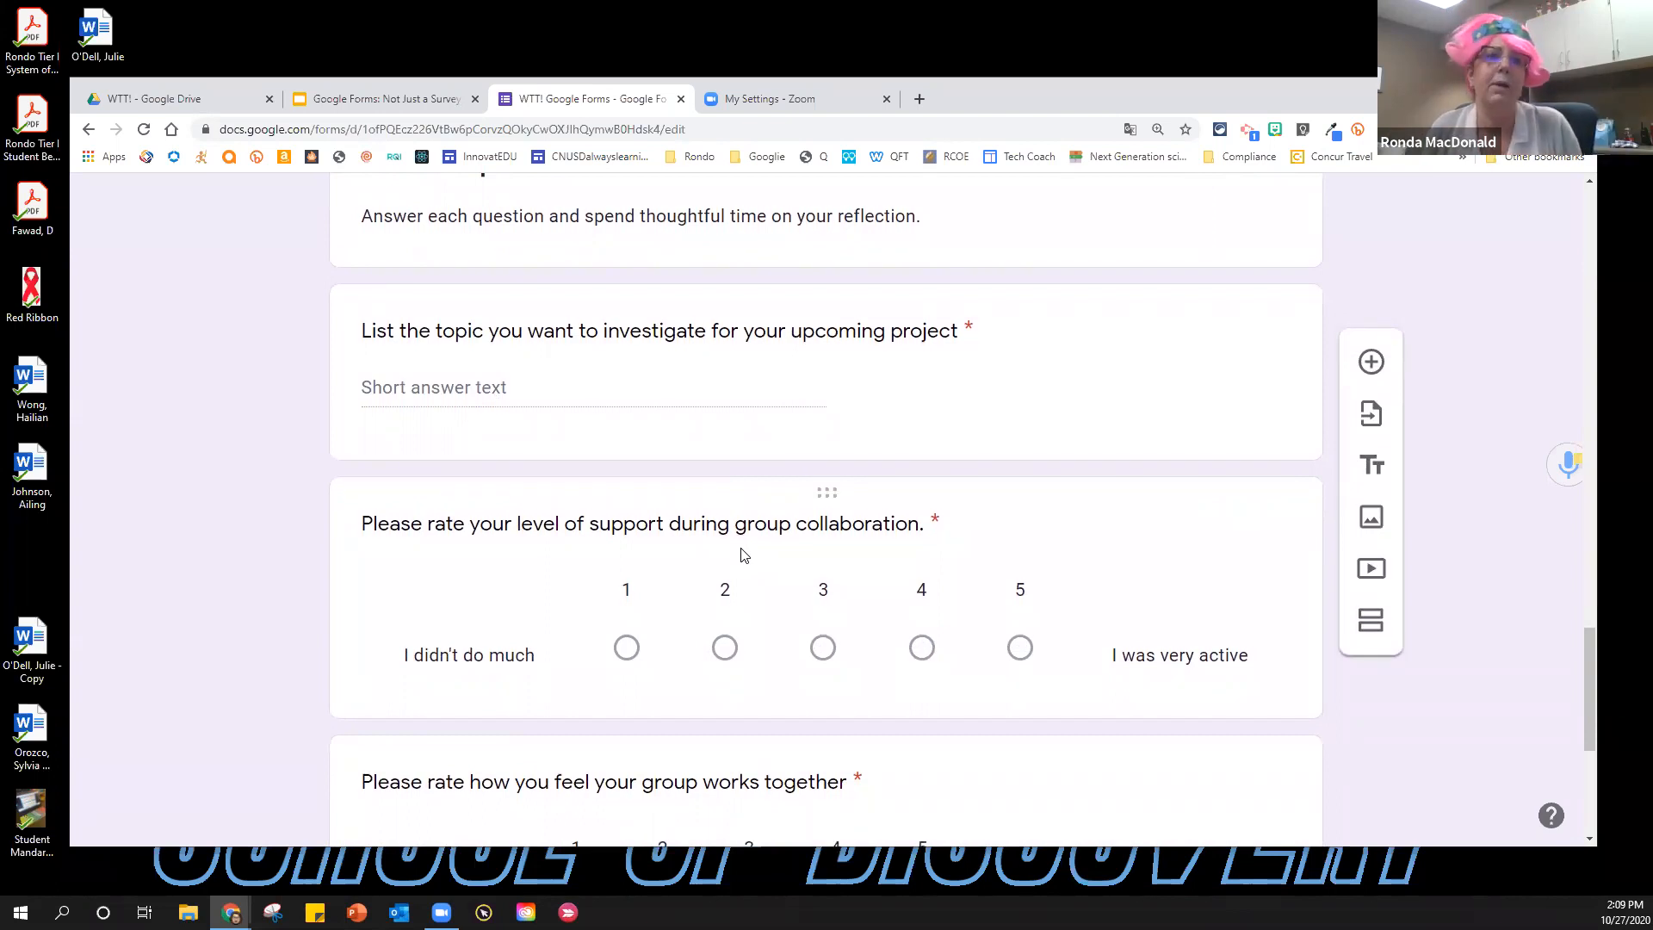
{"action": "scroll", "coordinate": [747, 560], "scroll_direction": "down", "scroll_amount": 3}
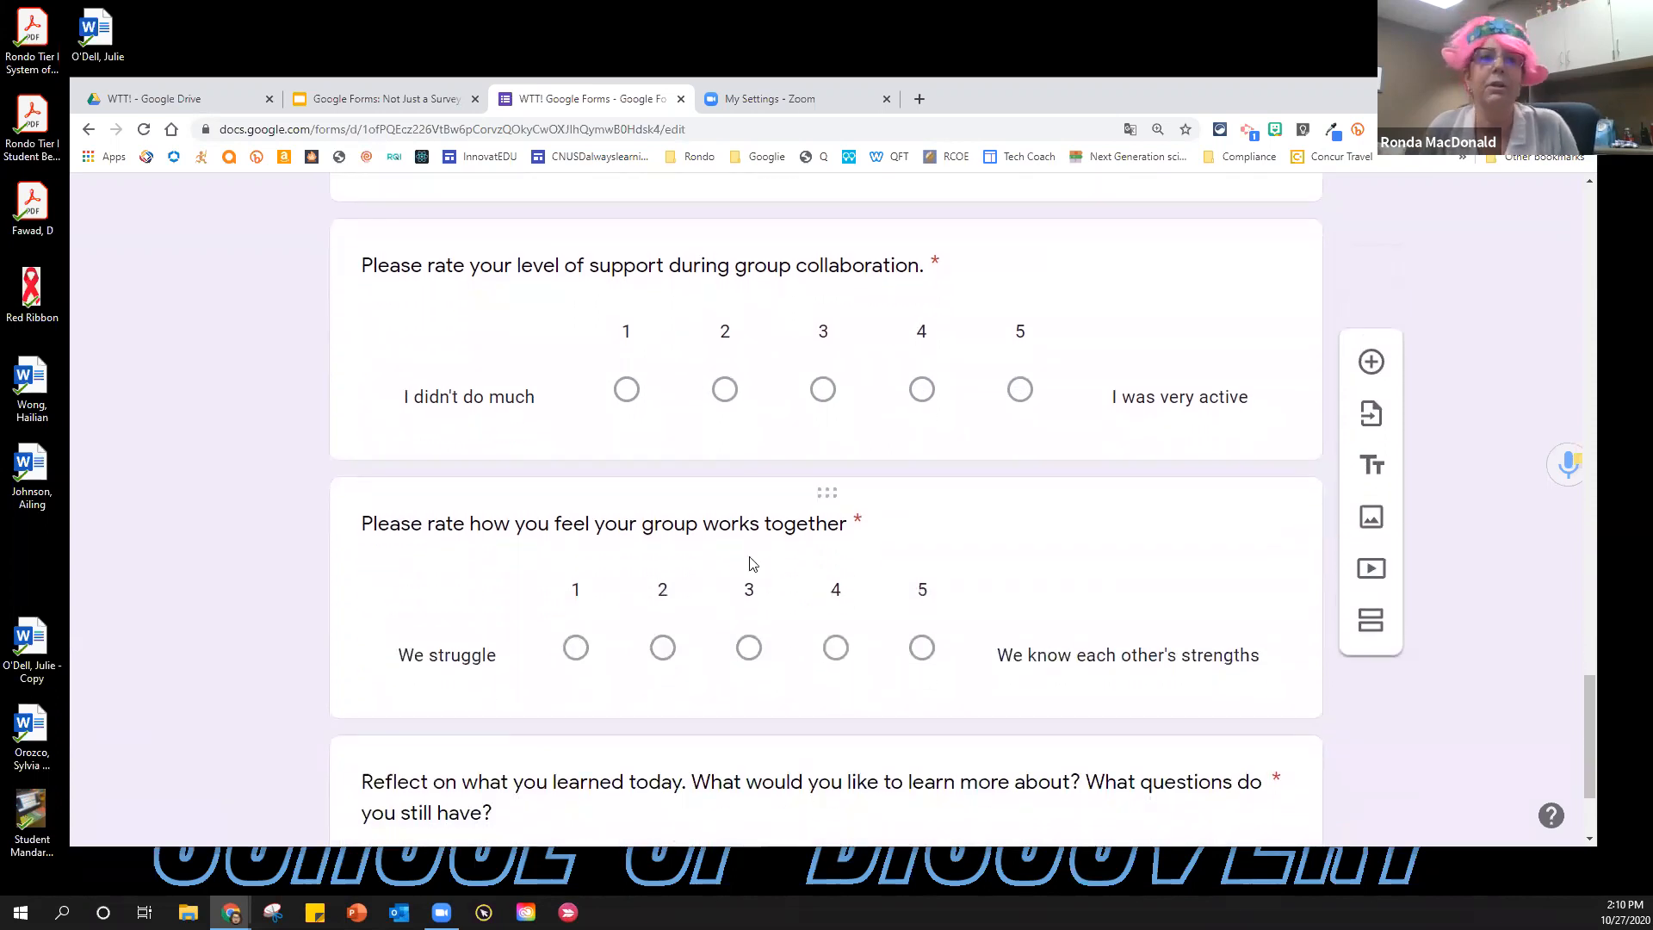
{"action": "scroll", "coordinate": [740, 586], "scroll_direction": "down", "scroll_amount": 2}
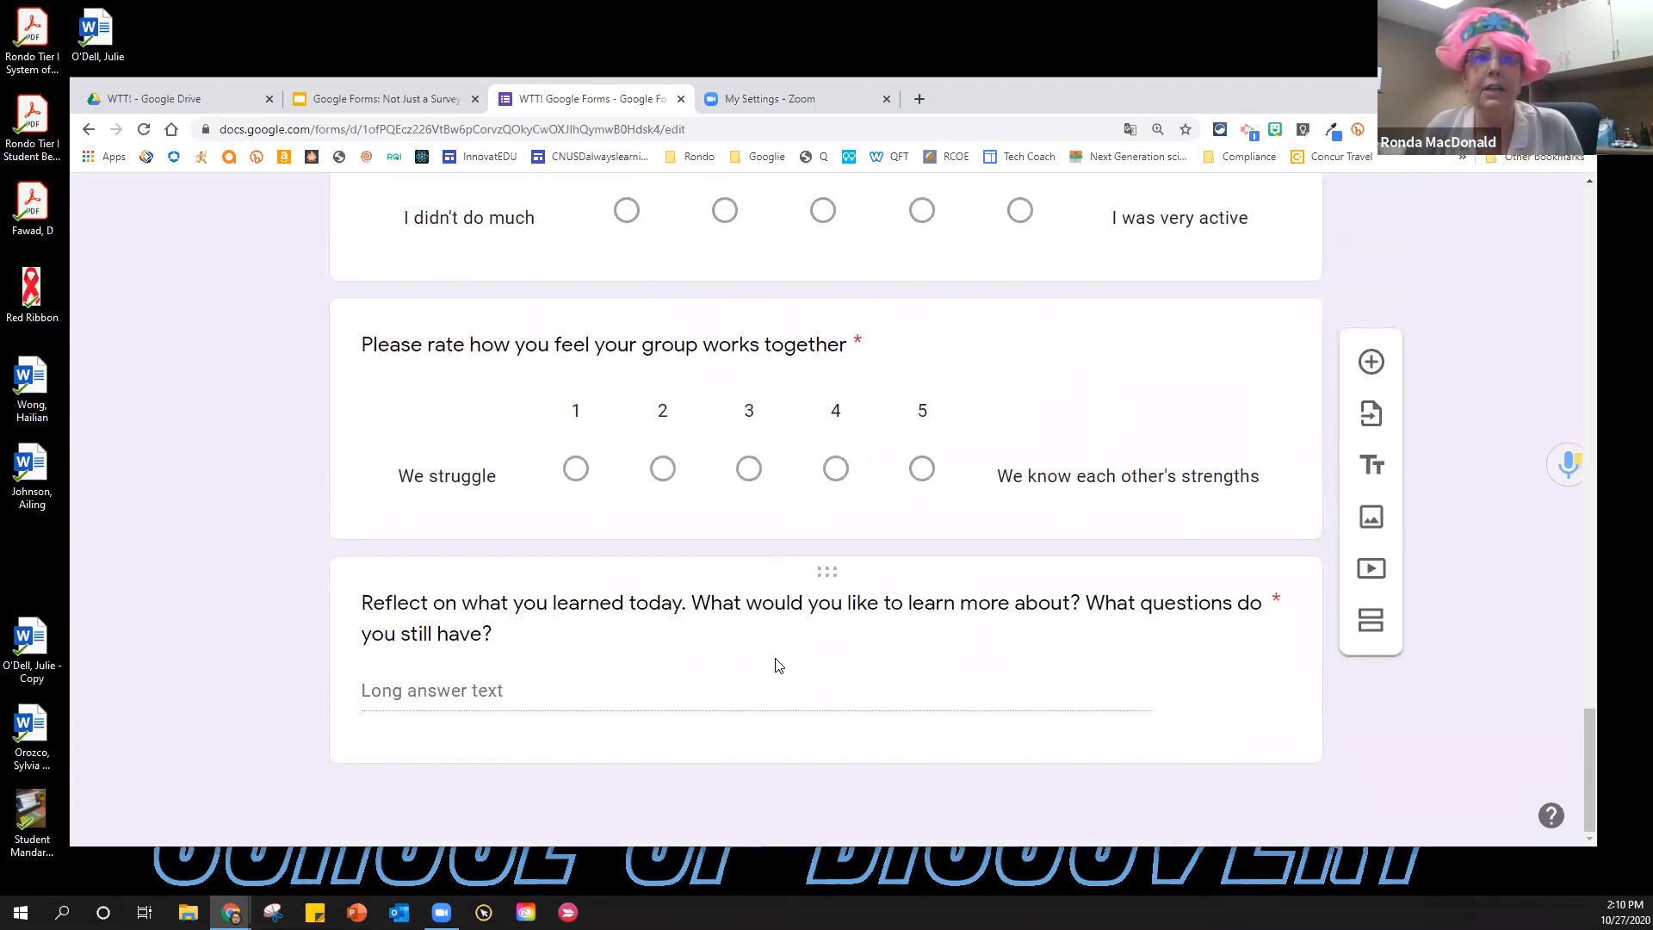
{"action": "scroll", "coordinate": [783, 650], "scroll_direction": "up", "scroll_amount": 3}
{"action": "scroll", "coordinate": [784, 650], "scroll_direction": "up", "scroll_amount": 10}
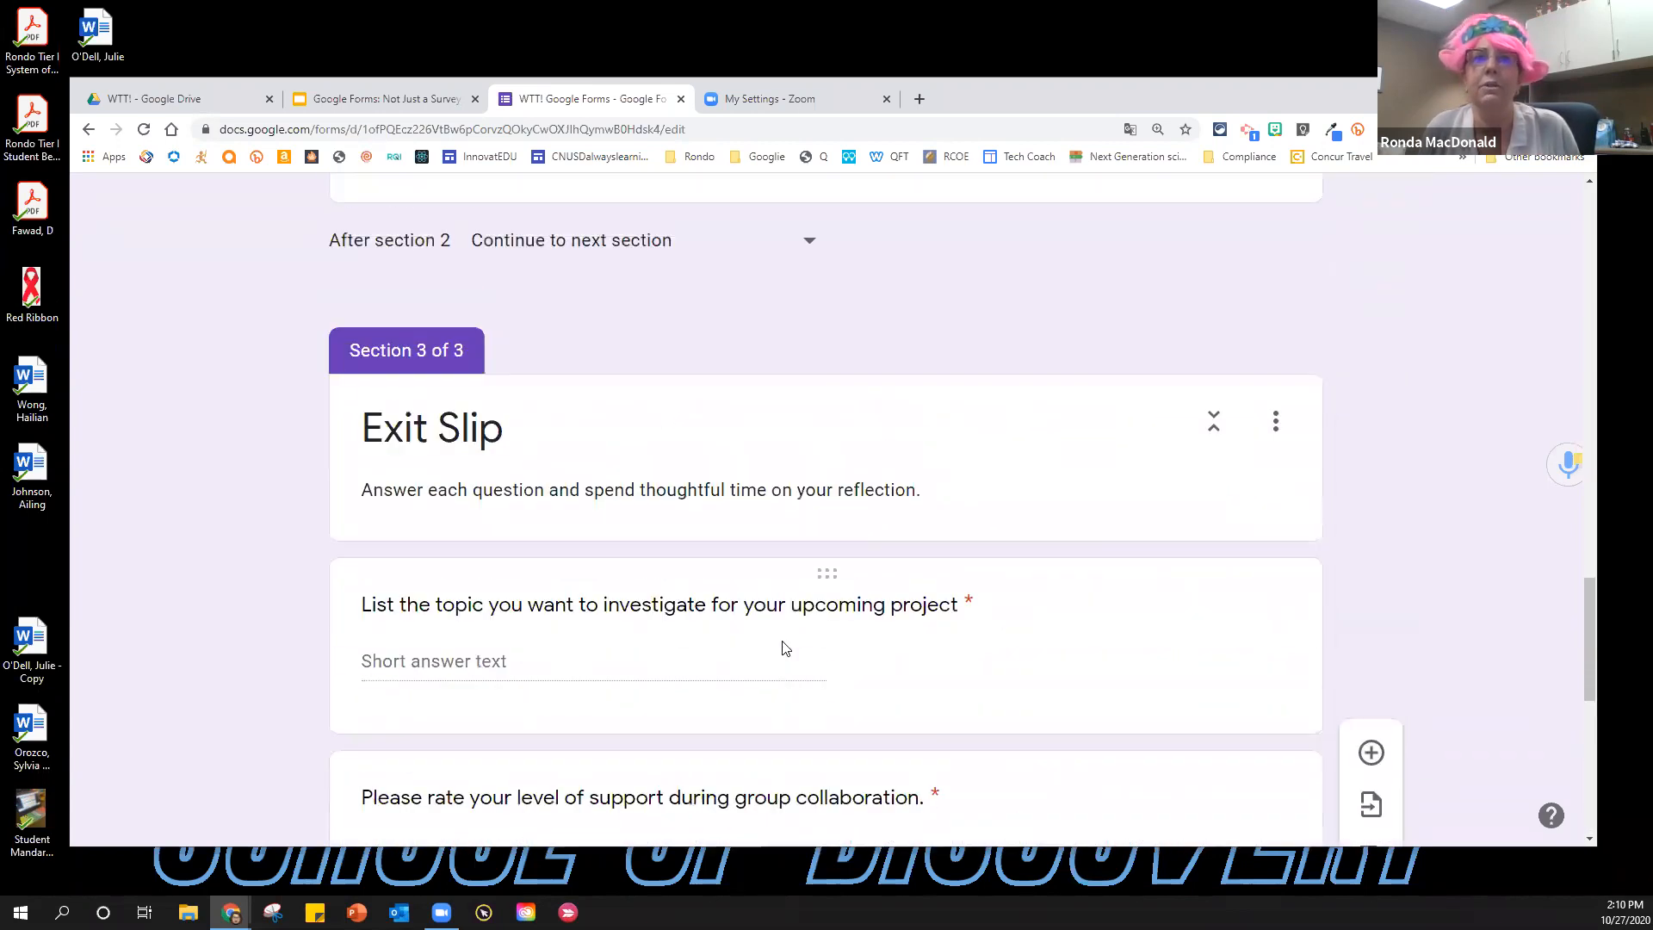
Return to the slideshow, advance to the Book Walk slide, and make a copy of its linked Dog Breath form.
{"action": "left_click", "coordinate": [414, 107]}
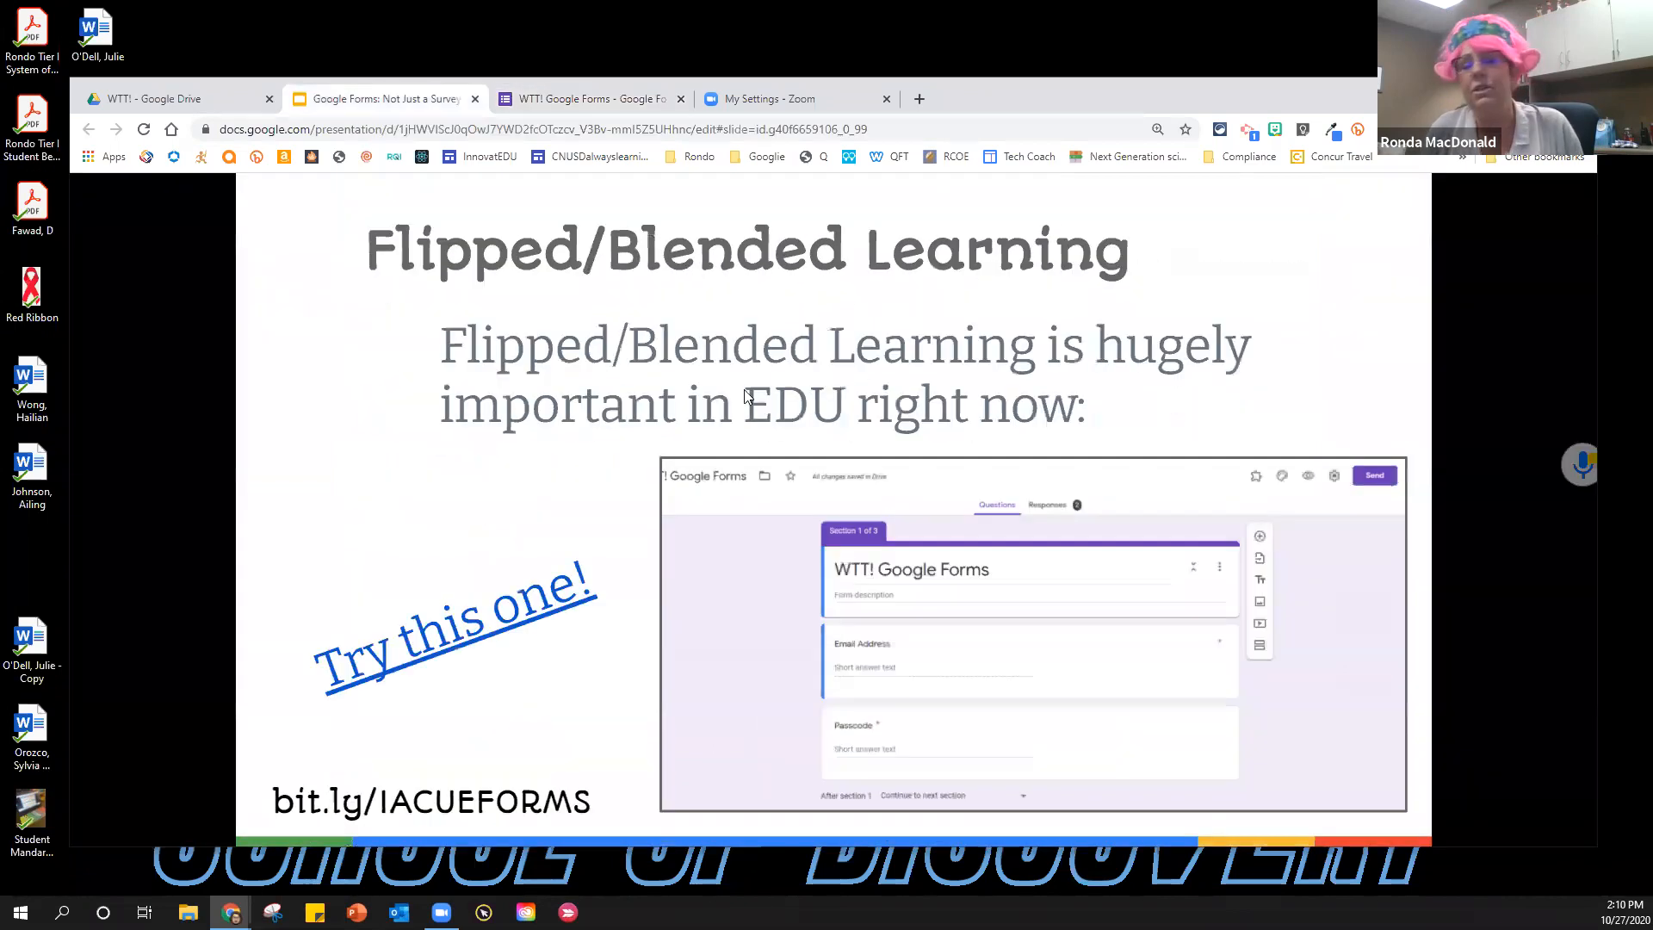
{"action": "left_click", "coordinate": [1198, 330]}
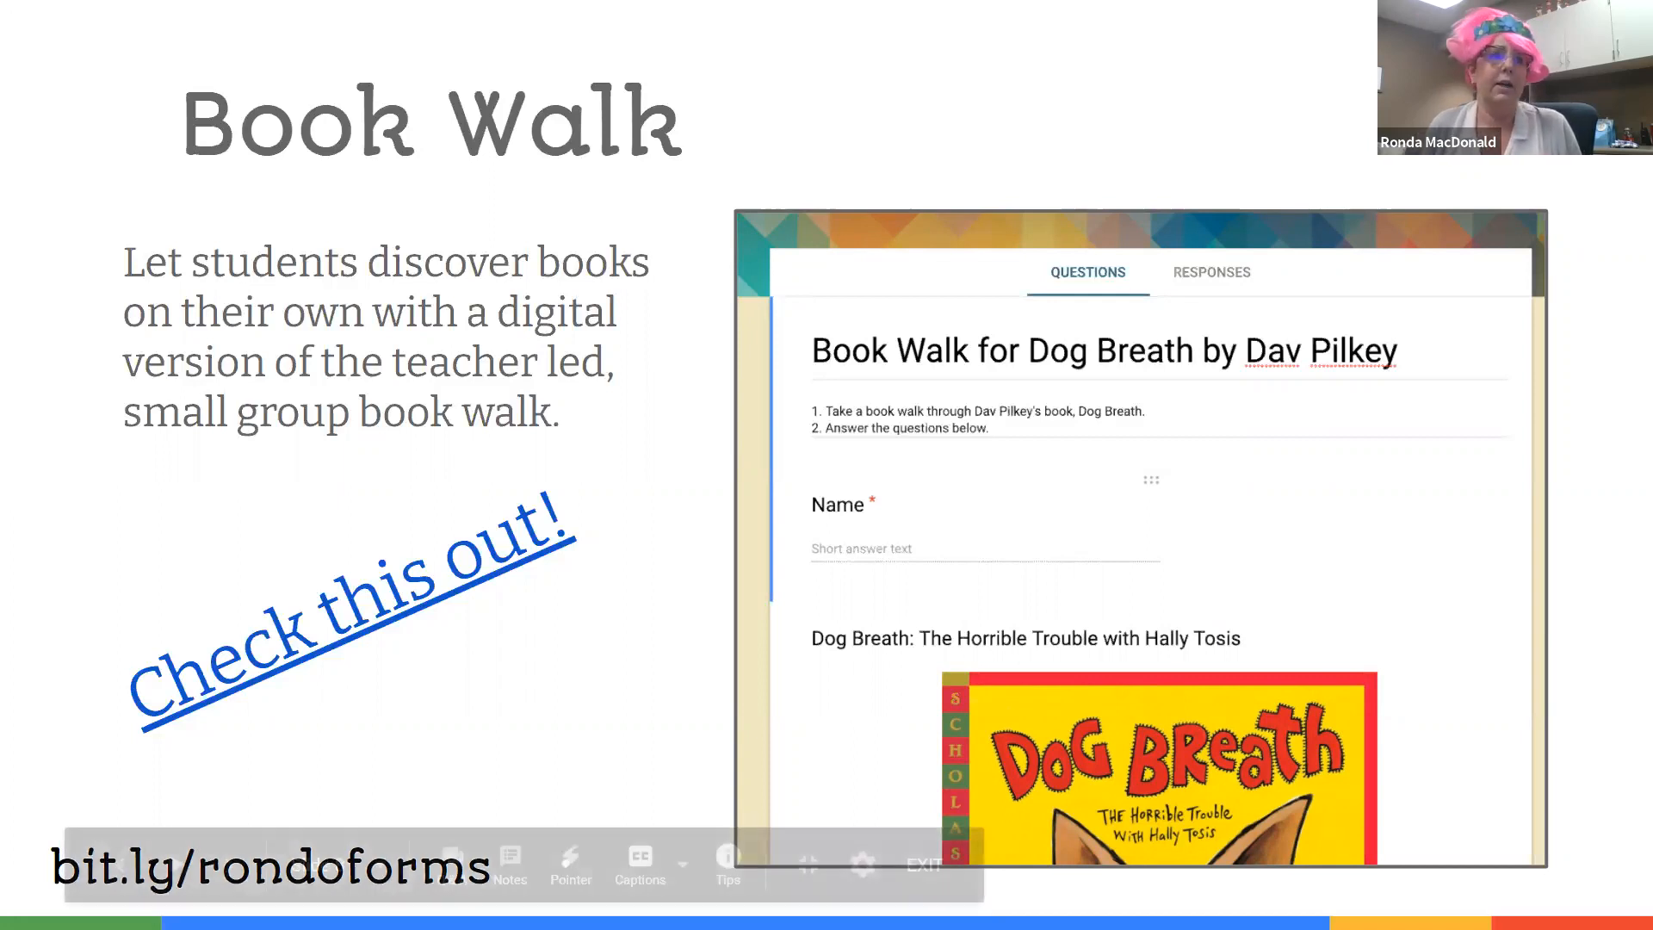
{"action": "left_click", "coordinate": [289, 637]}
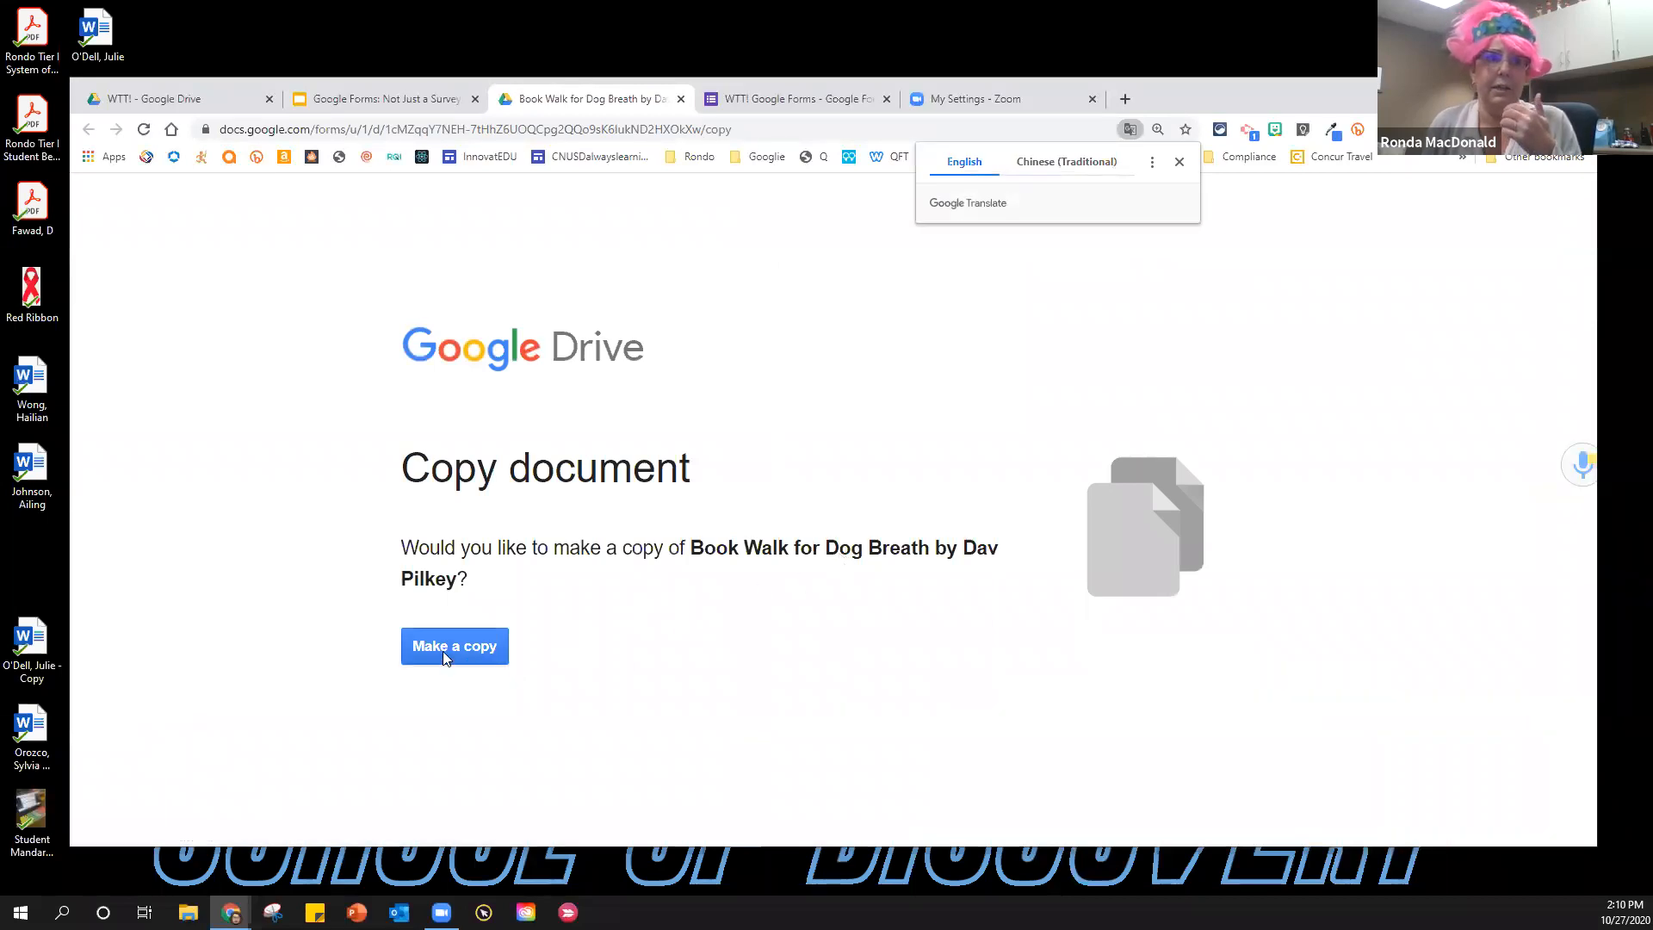
{"action": "left_click", "coordinate": [443, 652]}
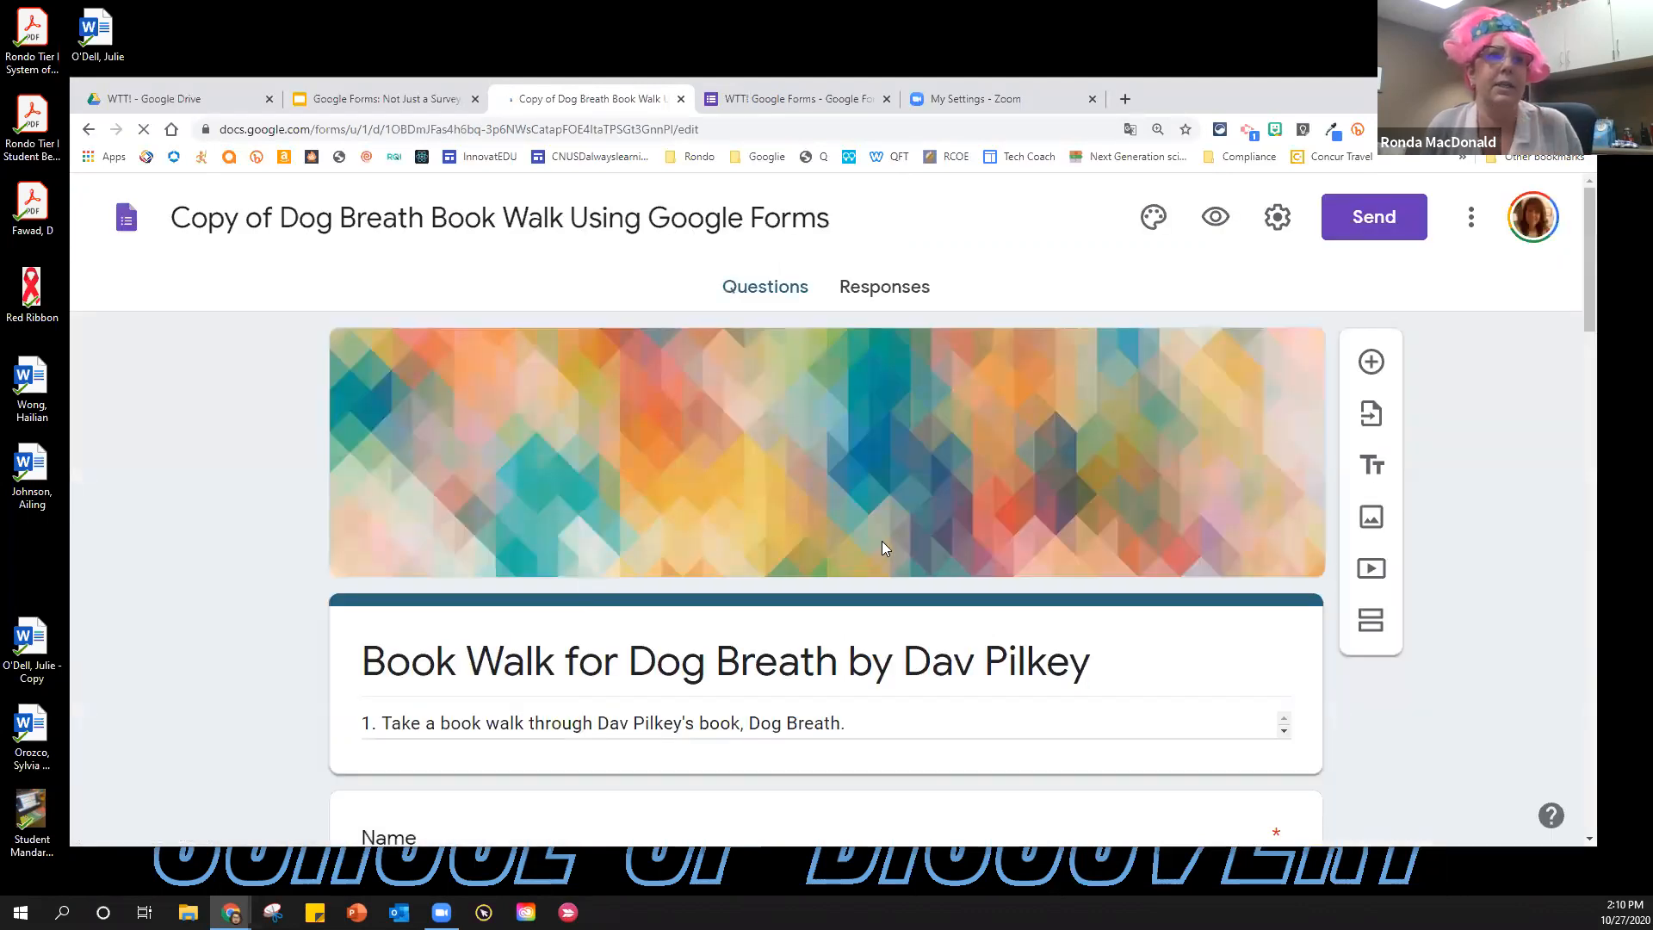
Examine the copied Dog Breath book walk form, from the name field and cover image through the read-along video to the reflection question.
{"action": "scroll", "coordinate": [885, 546], "scroll_direction": "down", "scroll_amount": 5}
{"action": "scroll", "coordinate": [861, 573], "scroll_direction": "down", "scroll_amount": 1}
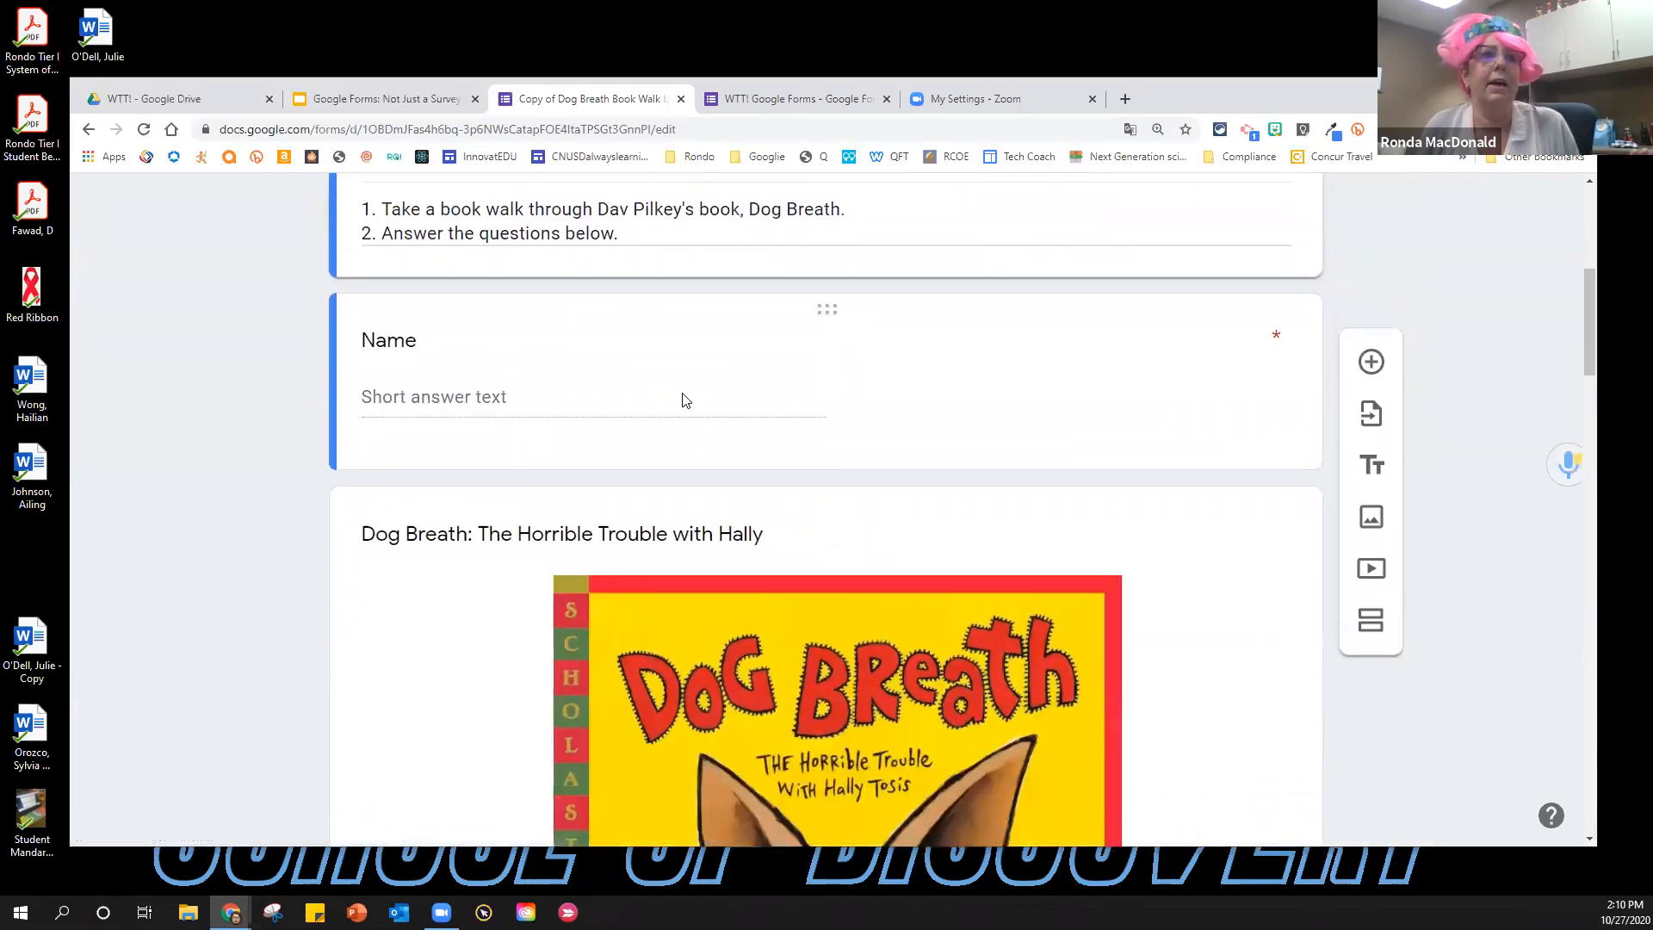
{"action": "scroll", "coordinate": [763, 378], "scroll_direction": "down", "scroll_amount": 3}
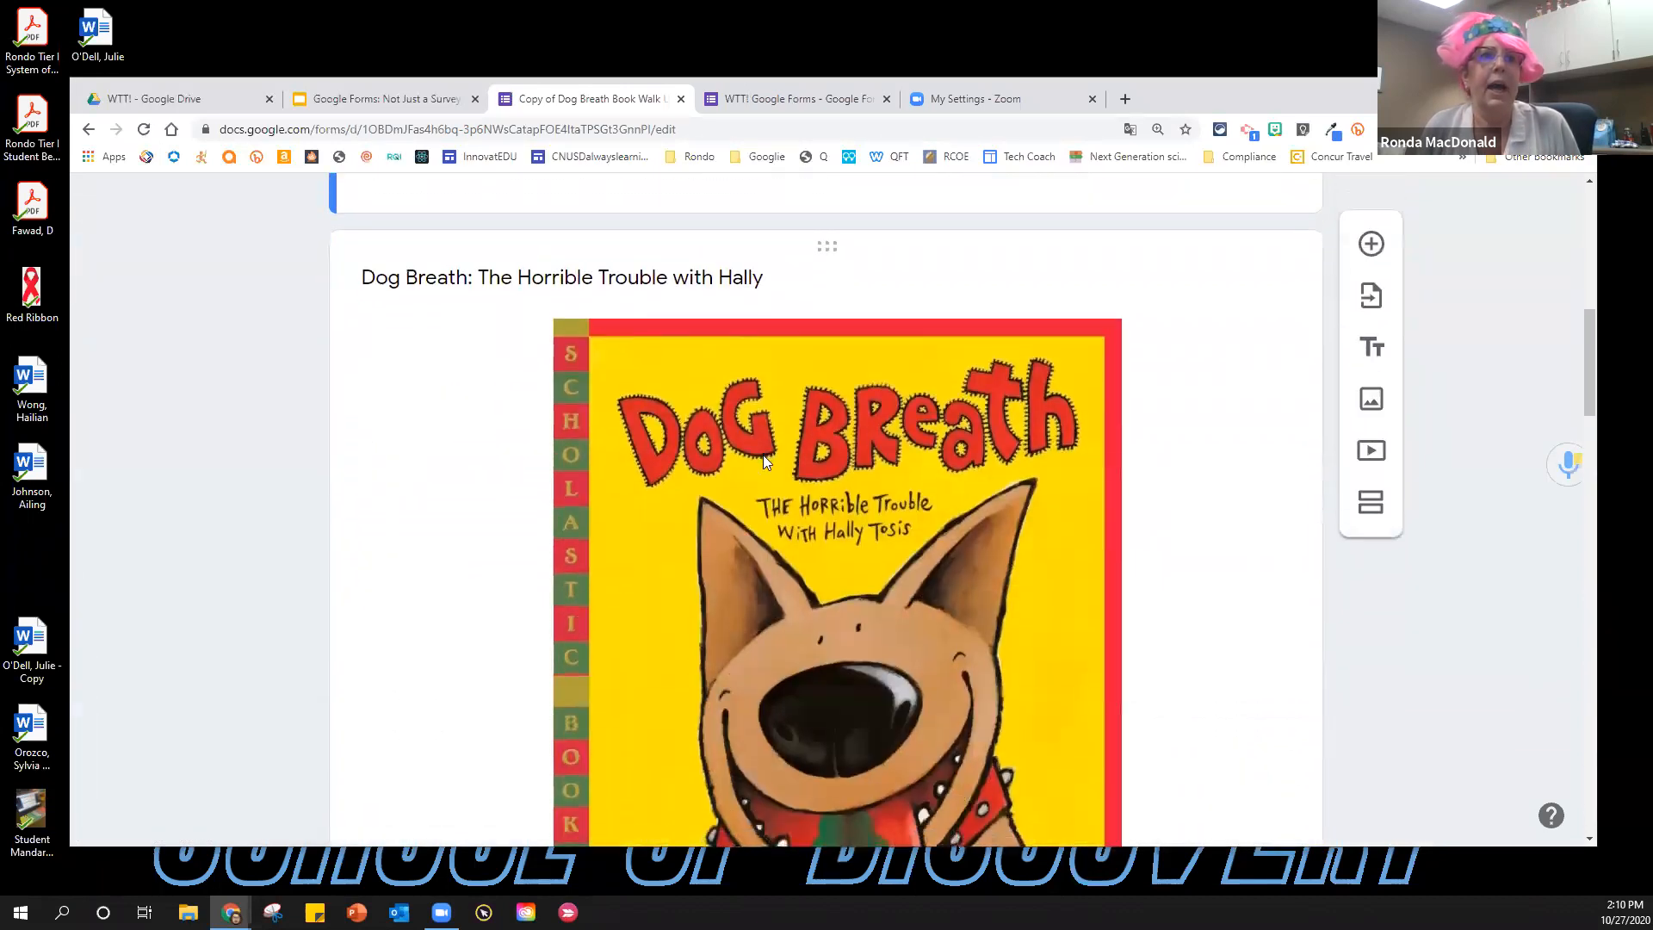
{"action": "scroll", "coordinate": [946, 432], "scroll_direction": "down", "scroll_amount": 1}
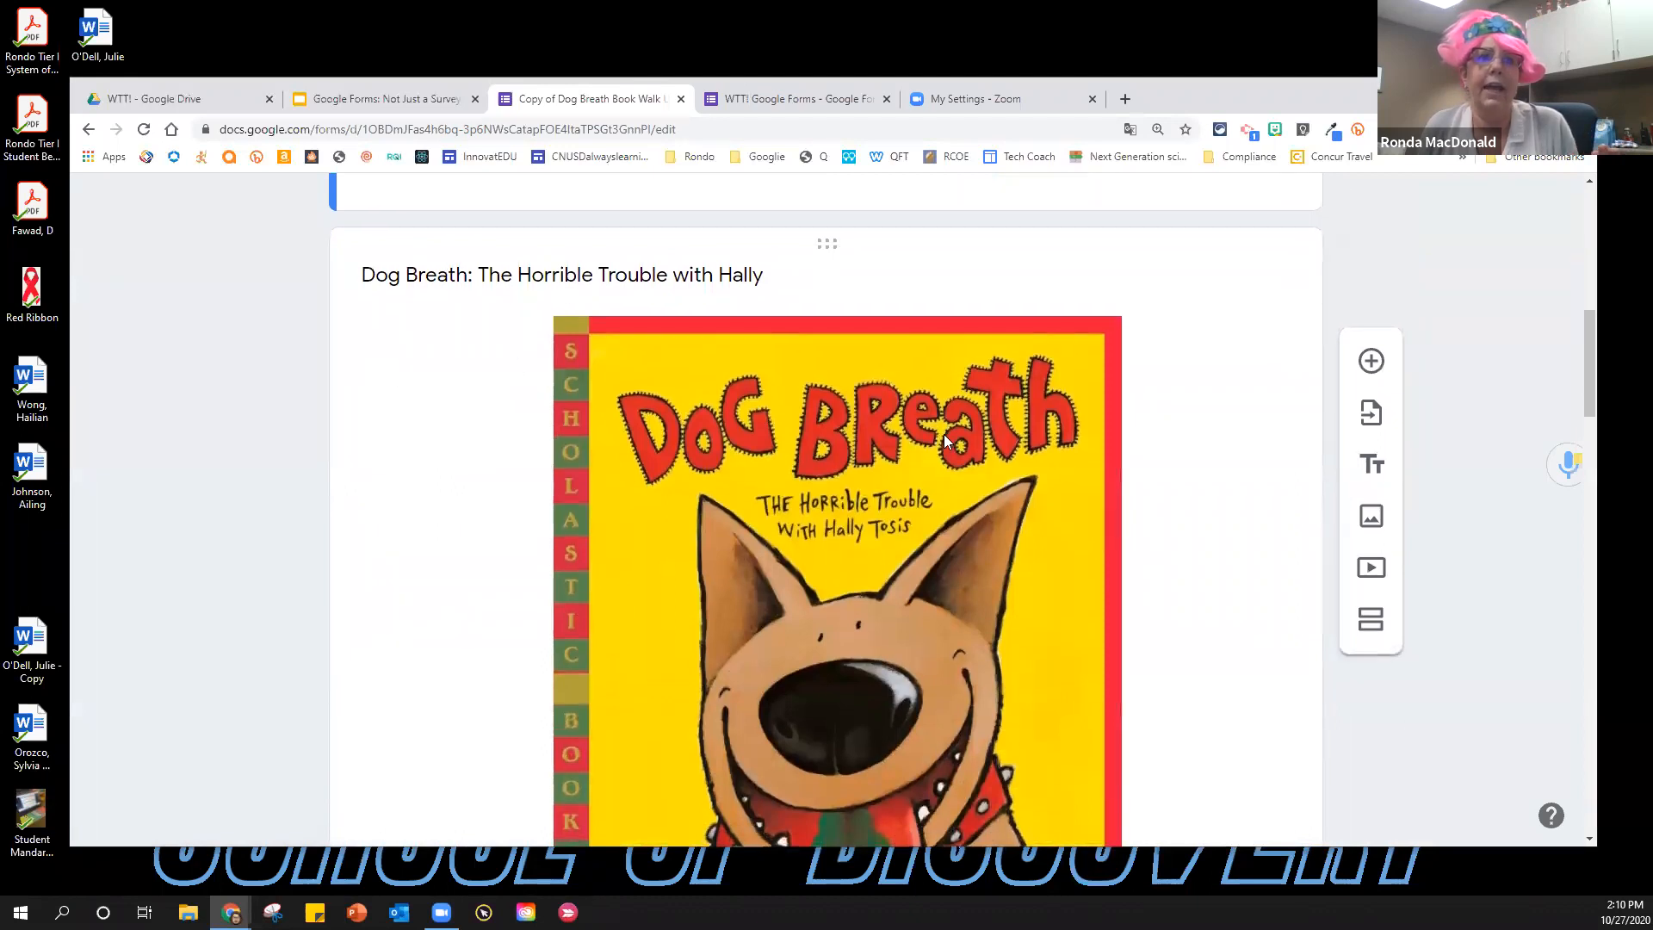
{"action": "scroll", "coordinate": [943, 434], "scroll_direction": "down", "scroll_amount": 8}
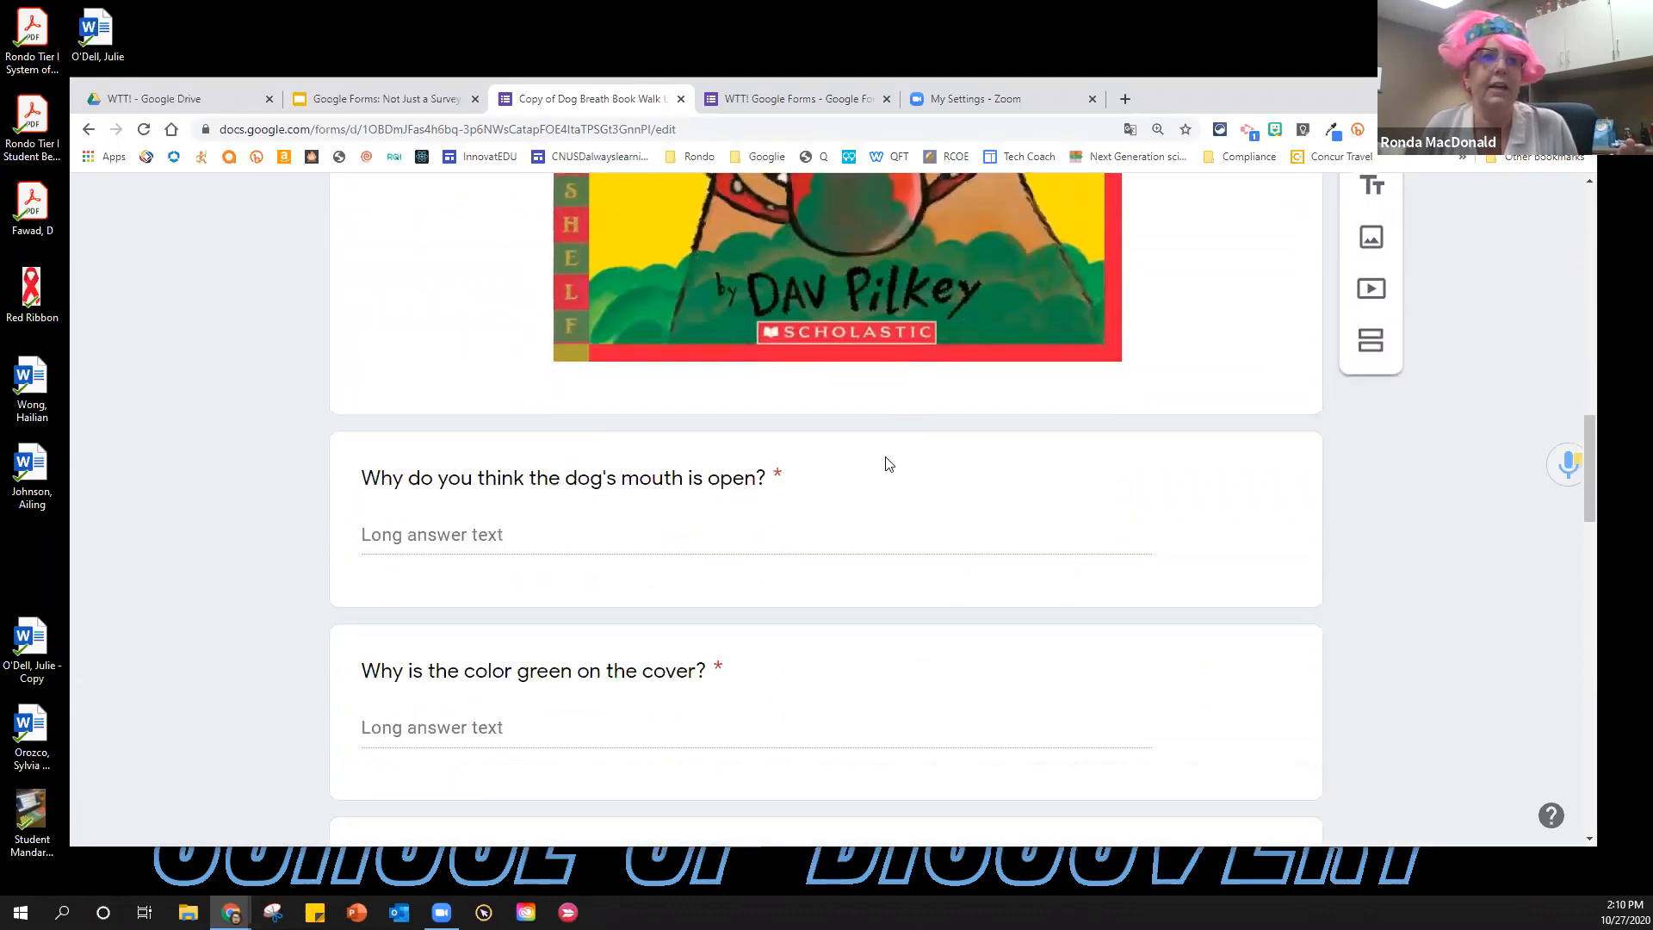
{"action": "scroll", "coordinate": [890, 465], "scroll_direction": "down", "scroll_amount": 1}
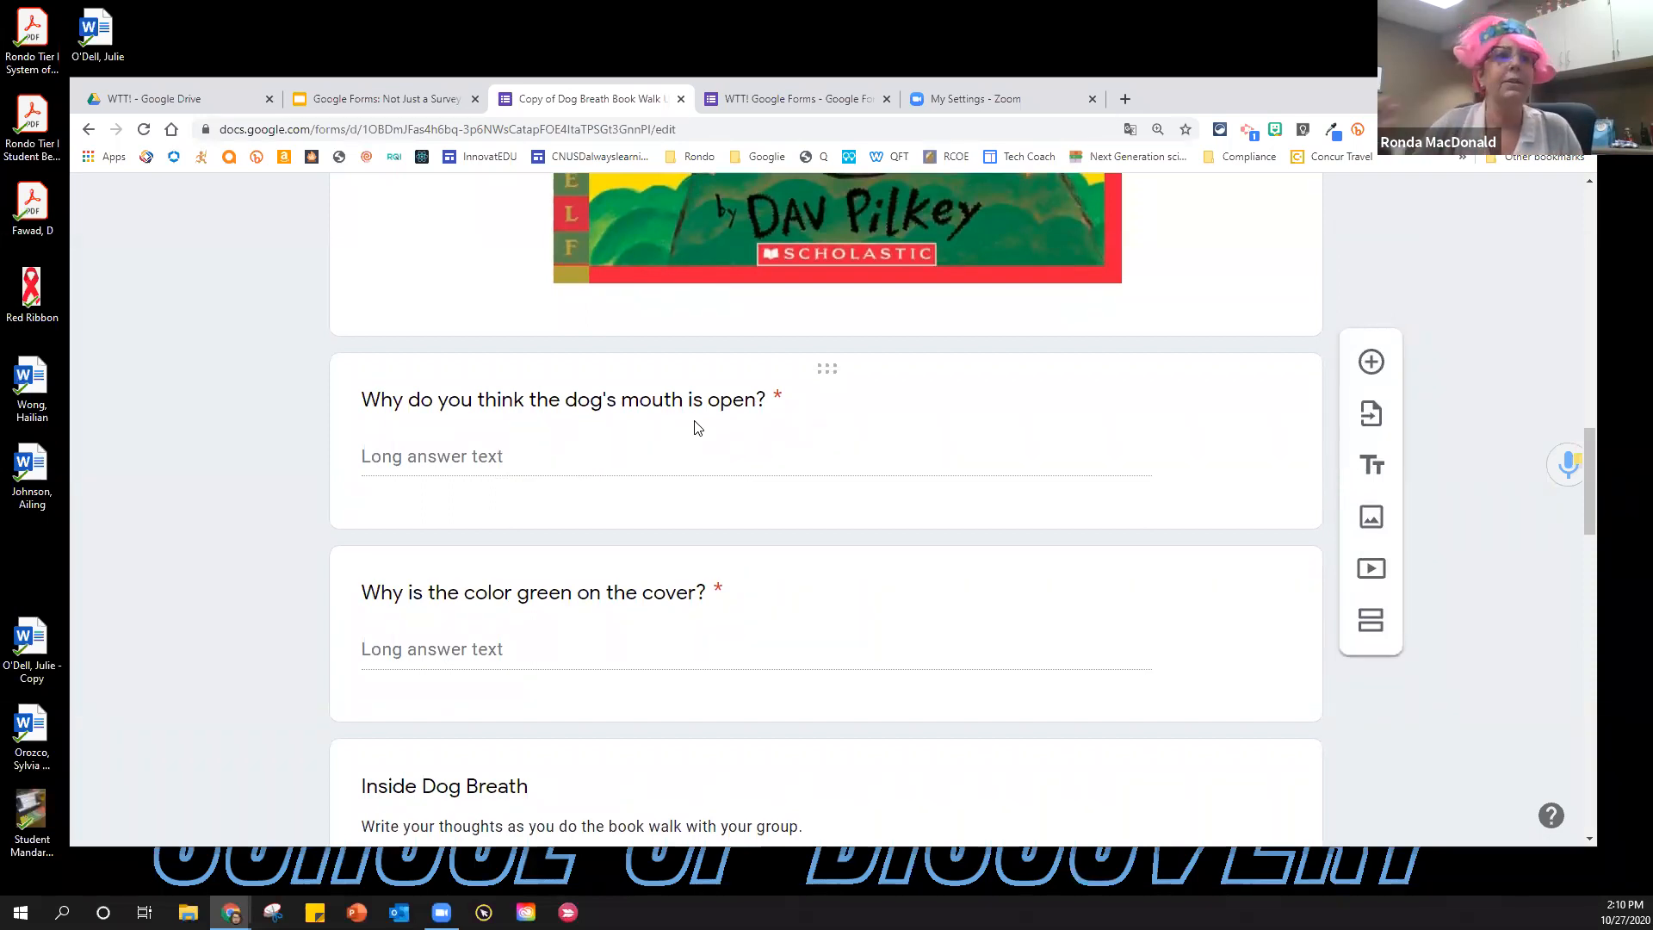
{"action": "scroll", "coordinate": [841, 479], "scroll_direction": "down", "scroll_amount": 3}
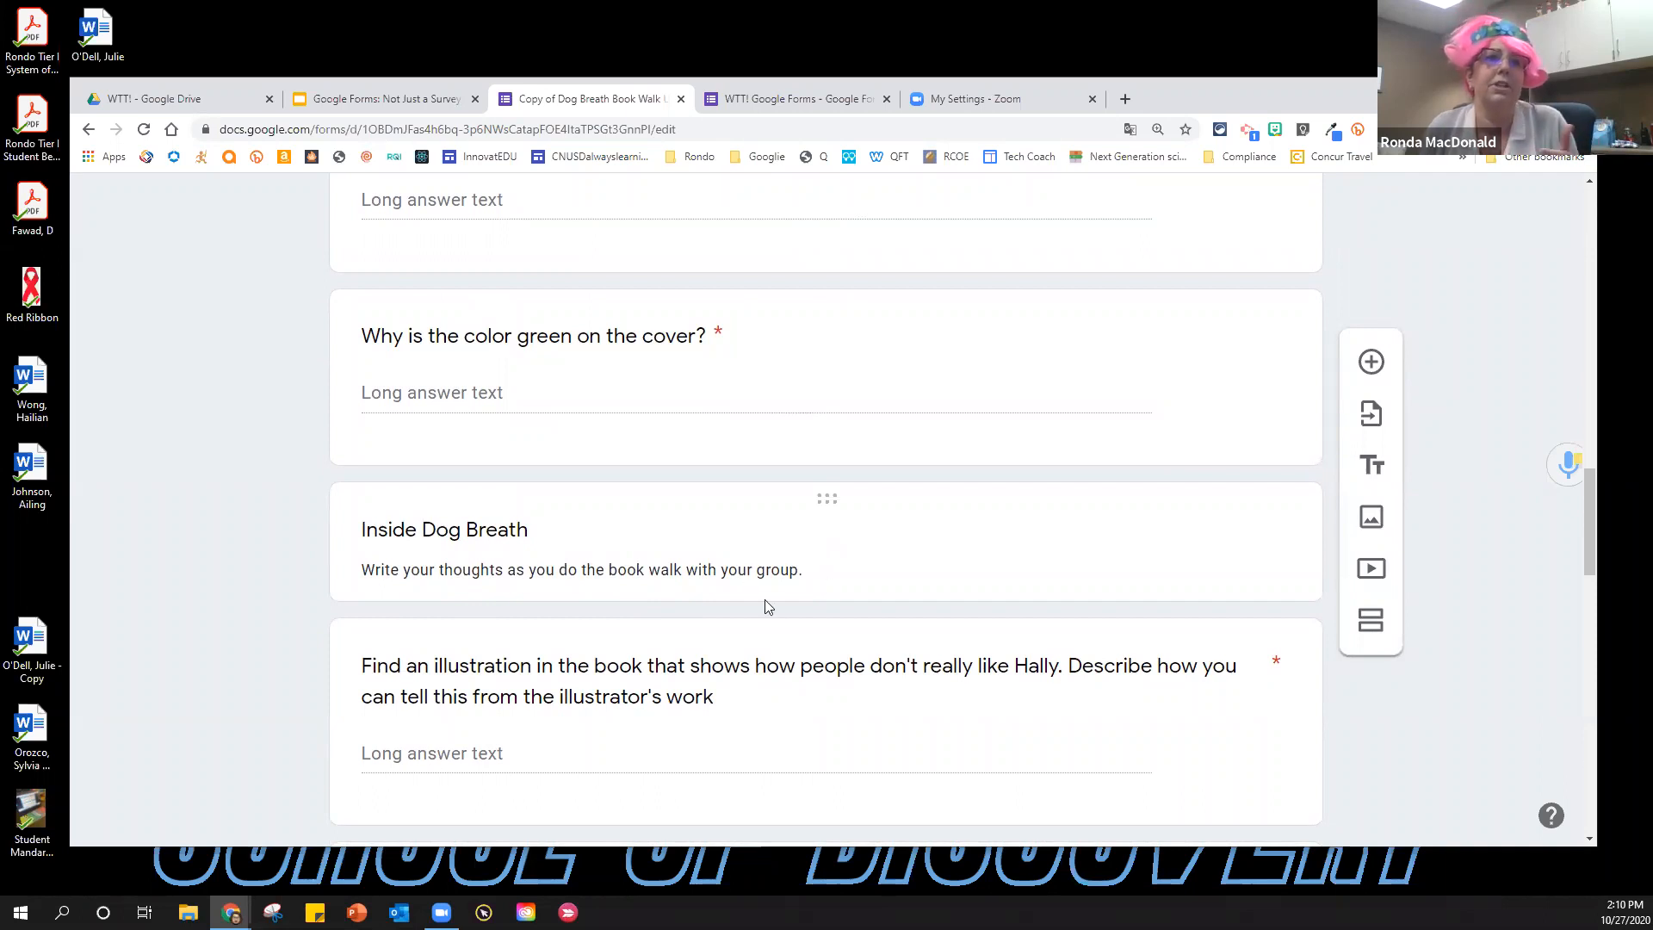
{"action": "scroll", "coordinate": [763, 683], "scroll_direction": "down", "scroll_amount": 3}
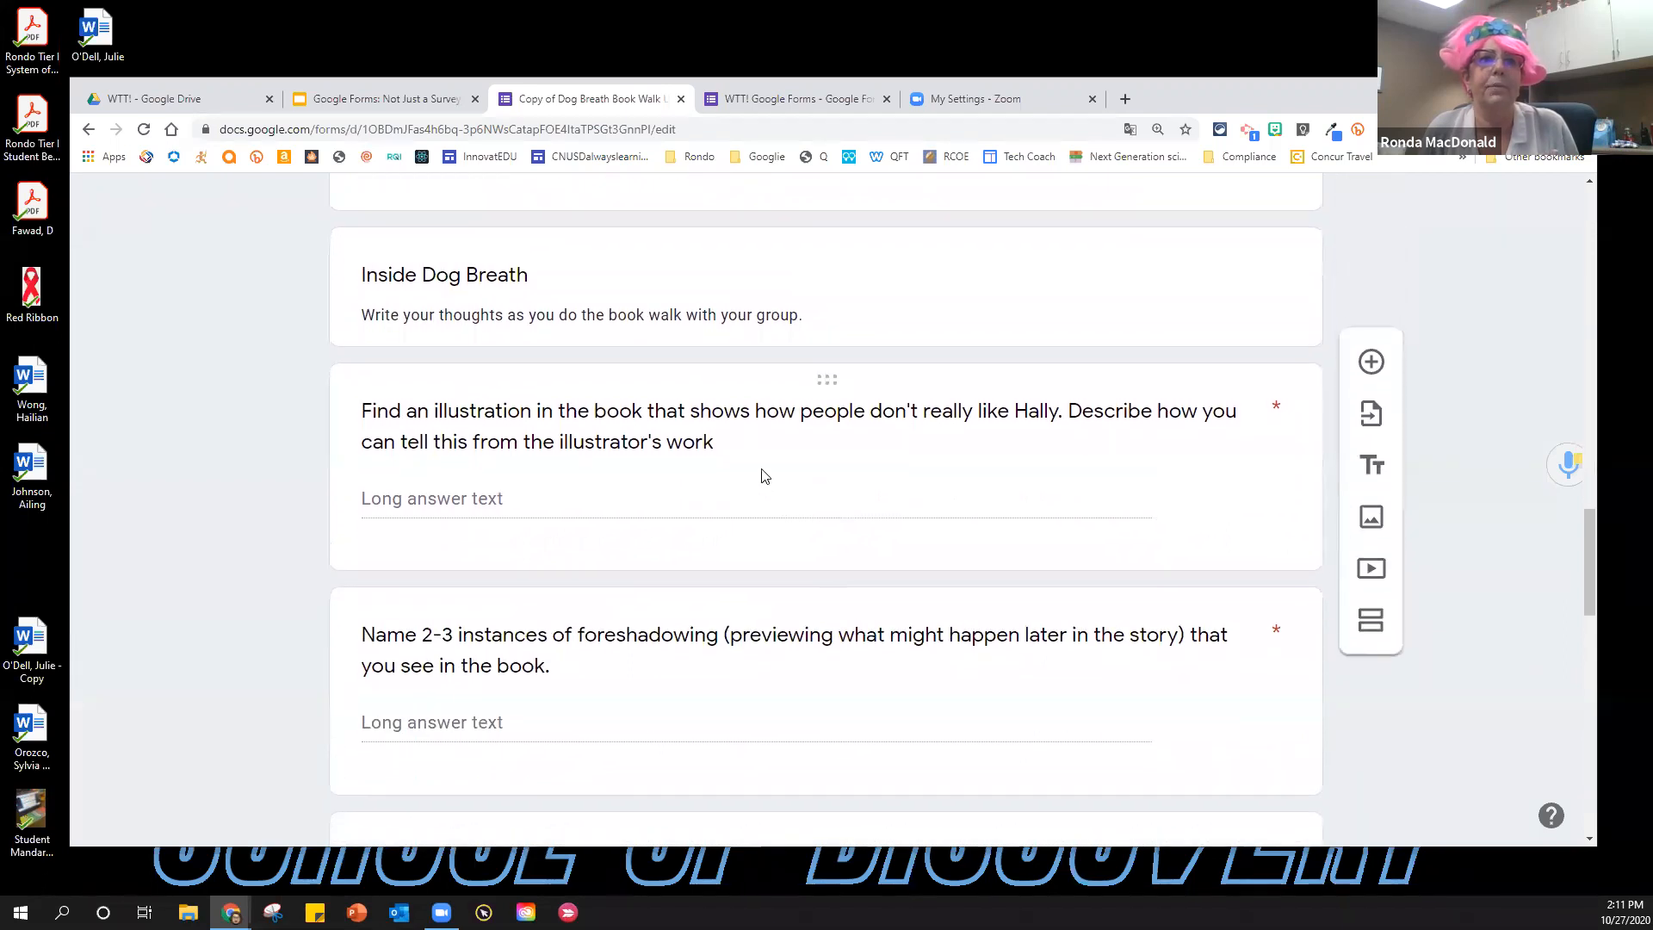
{"action": "scroll", "coordinate": [767, 480], "scroll_direction": "down", "scroll_amount": 7}
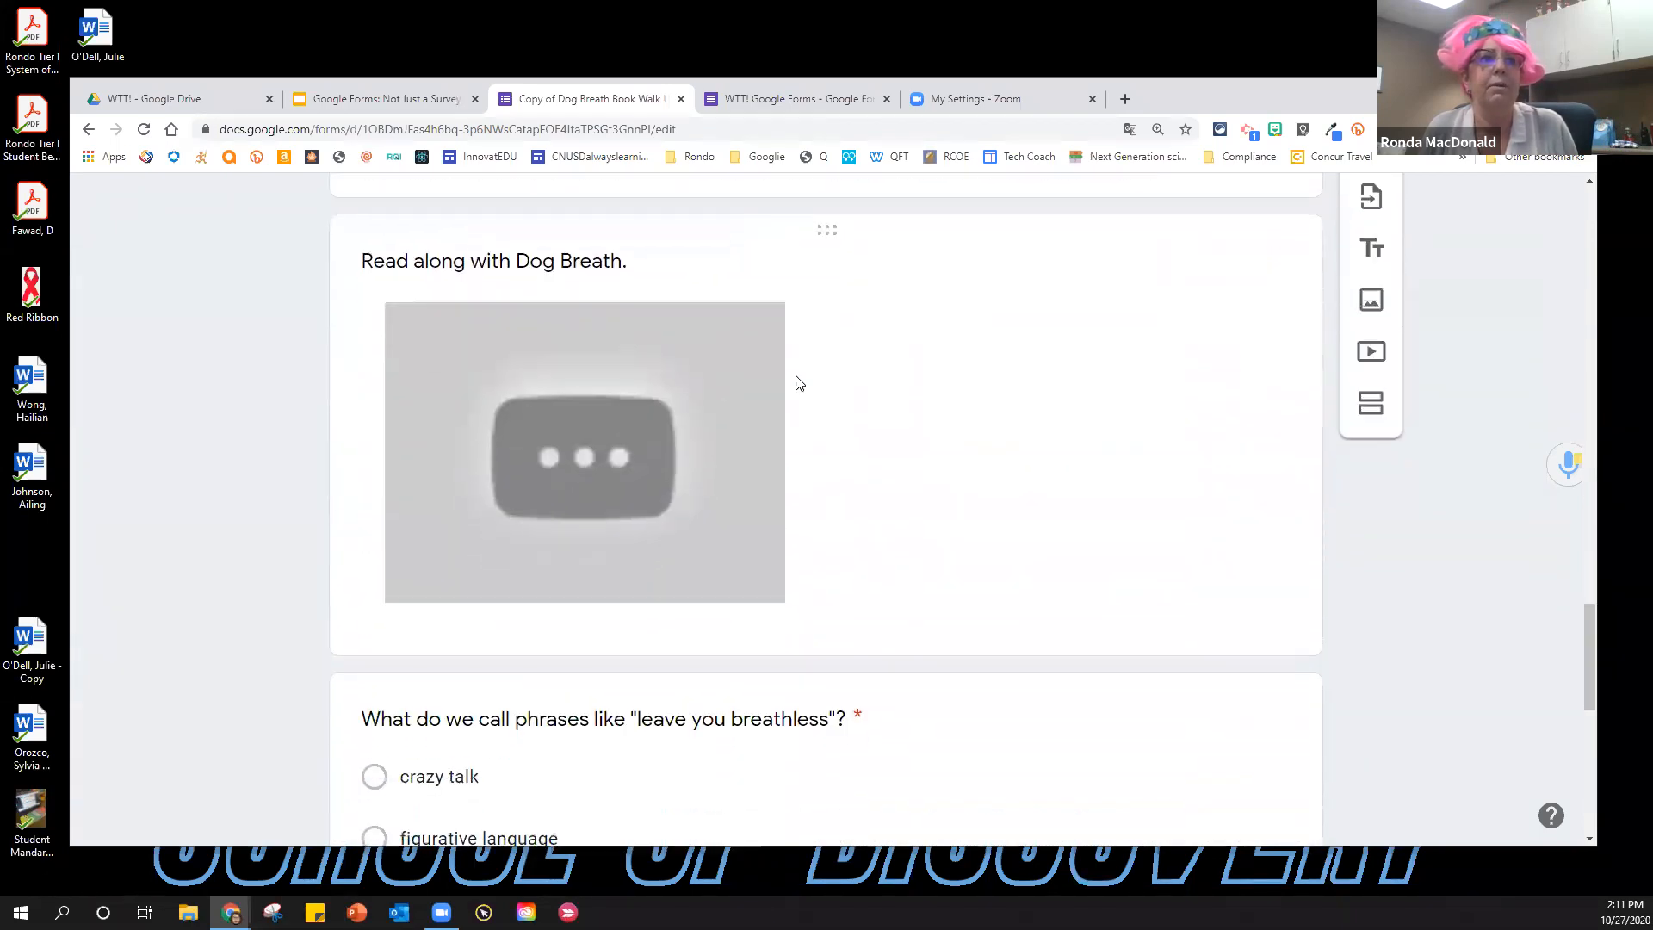
{"action": "left_click", "coordinate": [591, 440]}
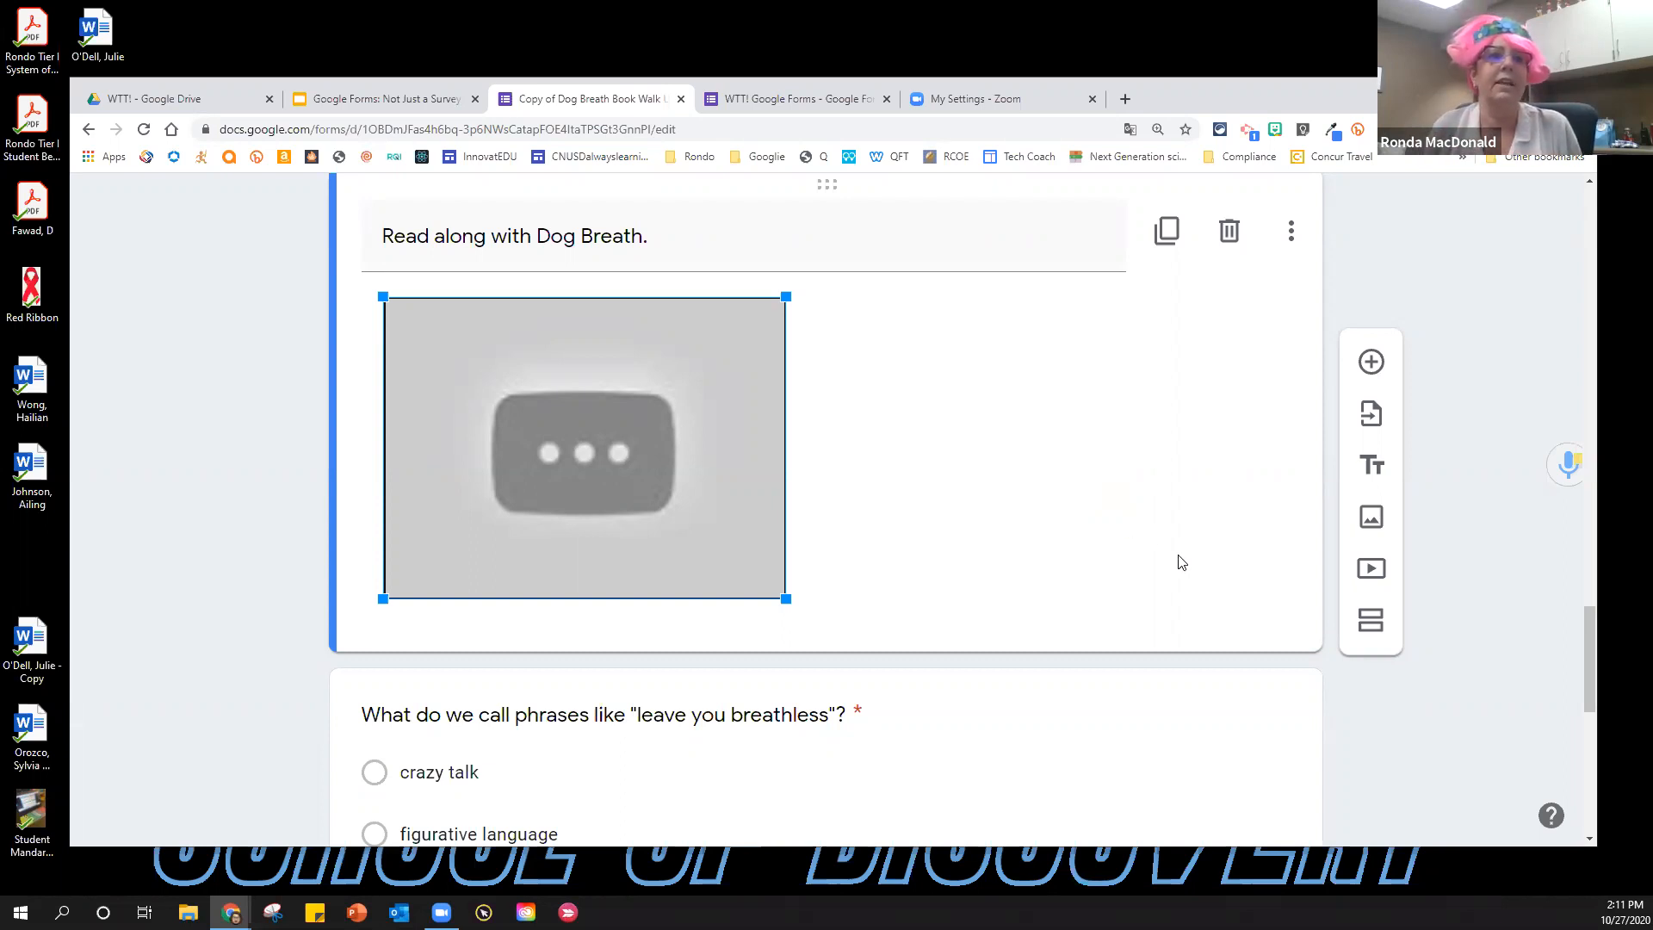
{"action": "scroll", "coordinate": [1119, 576], "scroll_direction": "down", "scroll_amount": 8}
{"action": "scroll", "coordinate": [1021, 592], "scroll_direction": "down", "scroll_amount": 1}
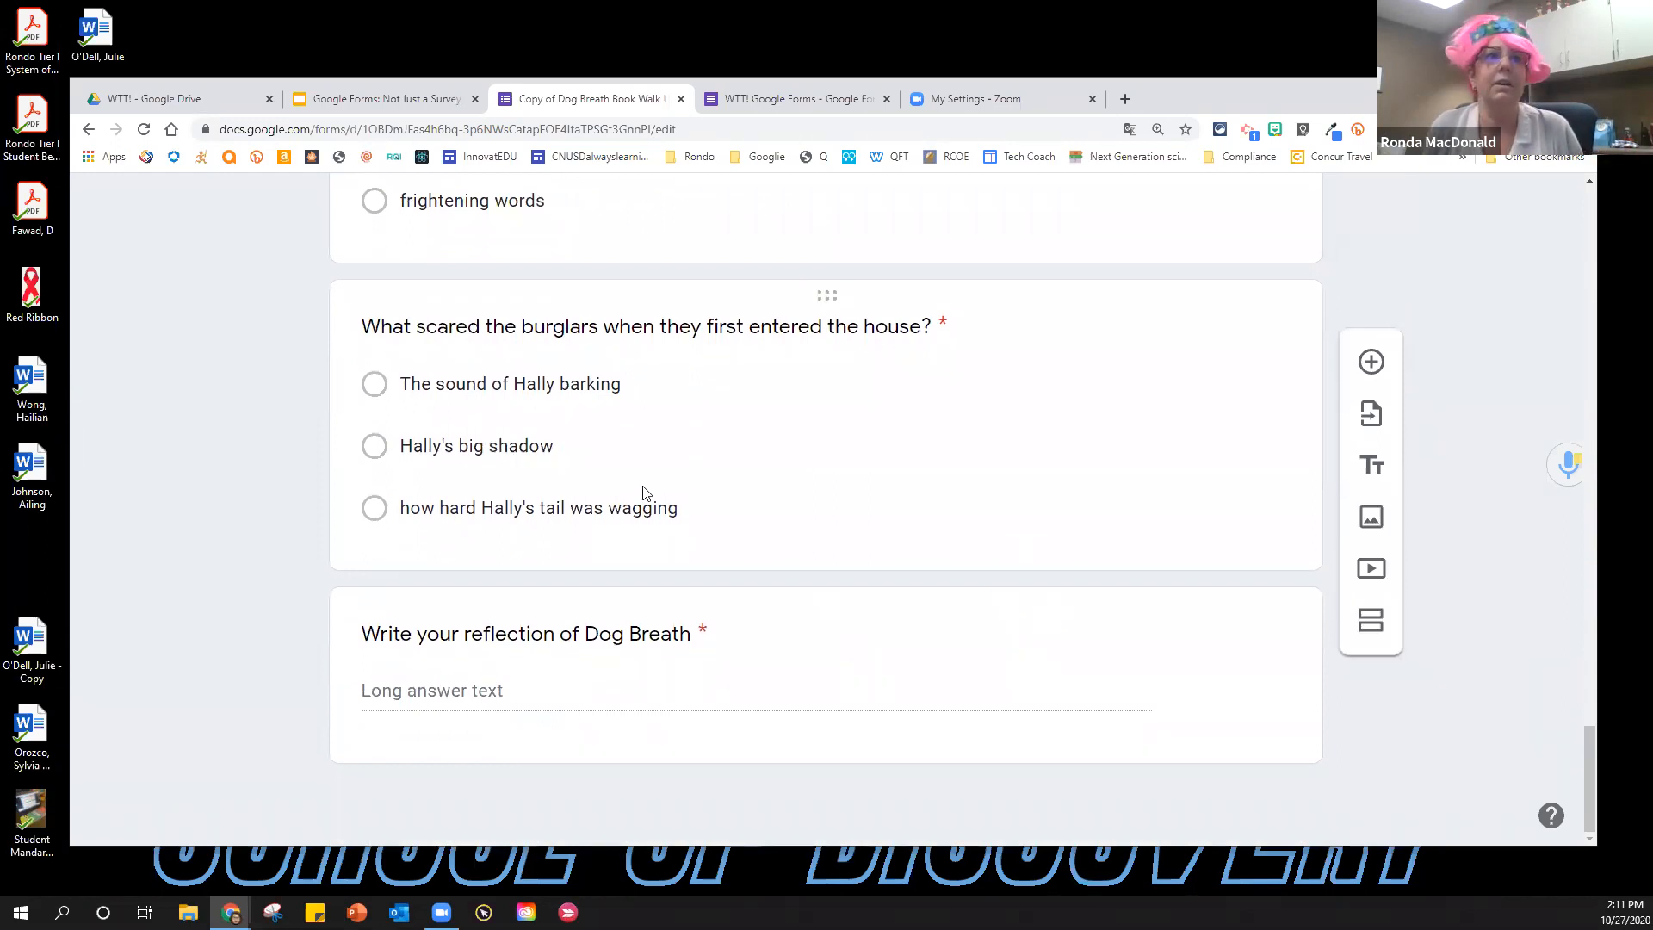
Return to the slideshow, advance to the Phenomena slide, and open its linked "Take a gander!" form.
{"action": "left_click", "coordinate": [411, 100]}
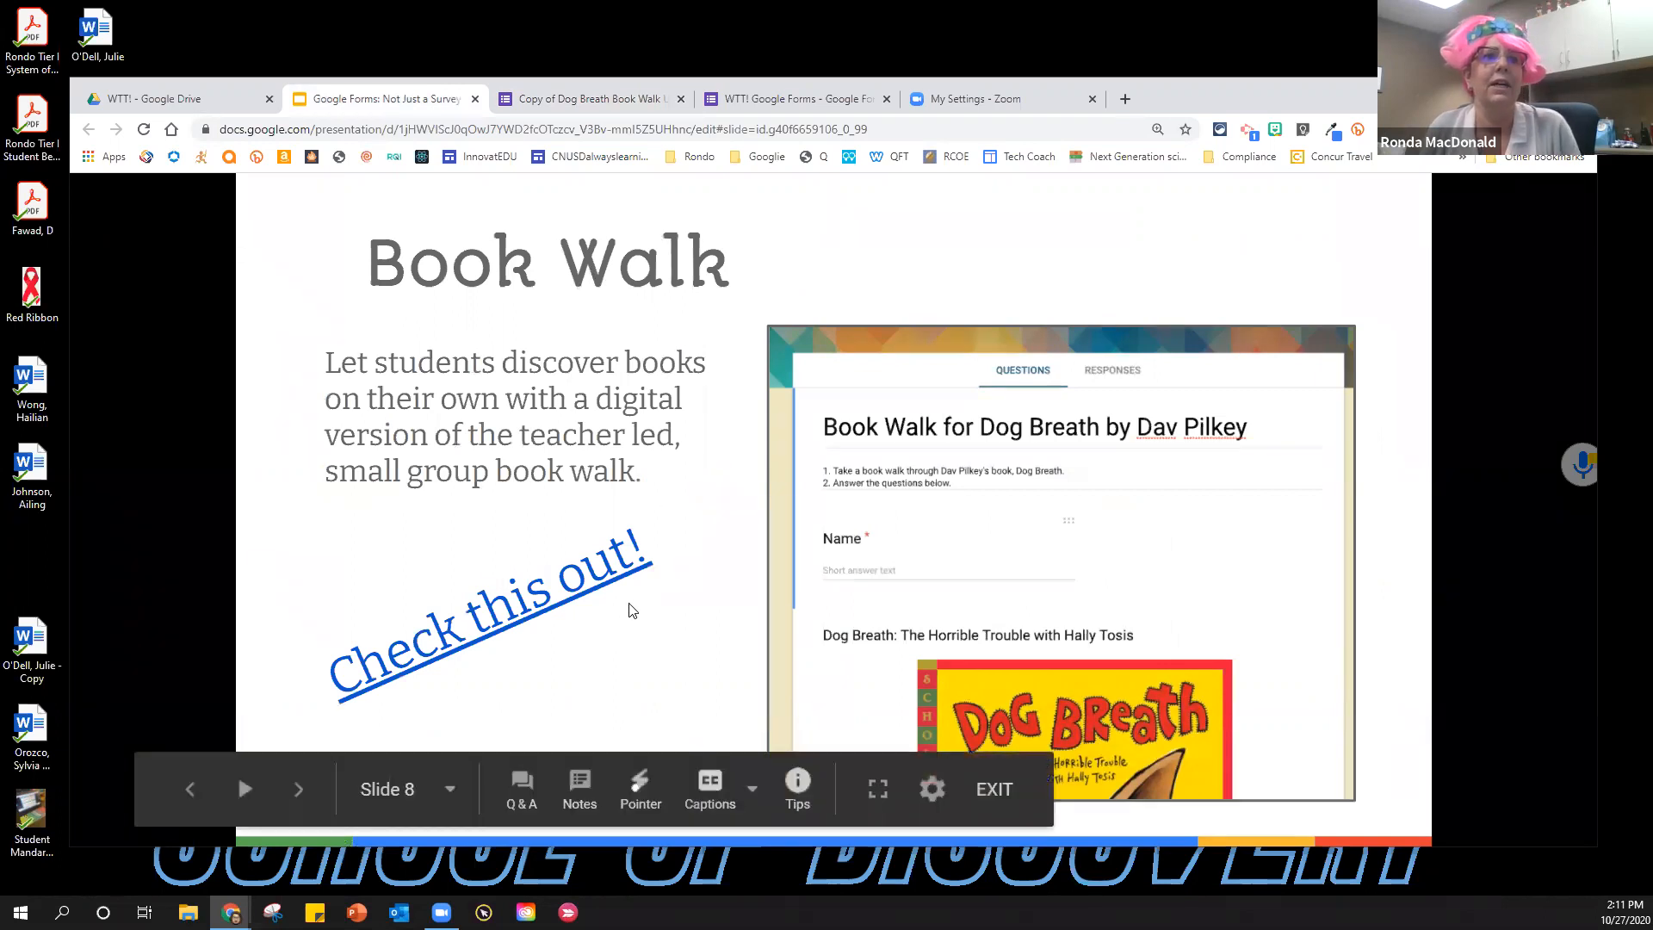
{"action": "left_click", "coordinate": [1139, 247]}
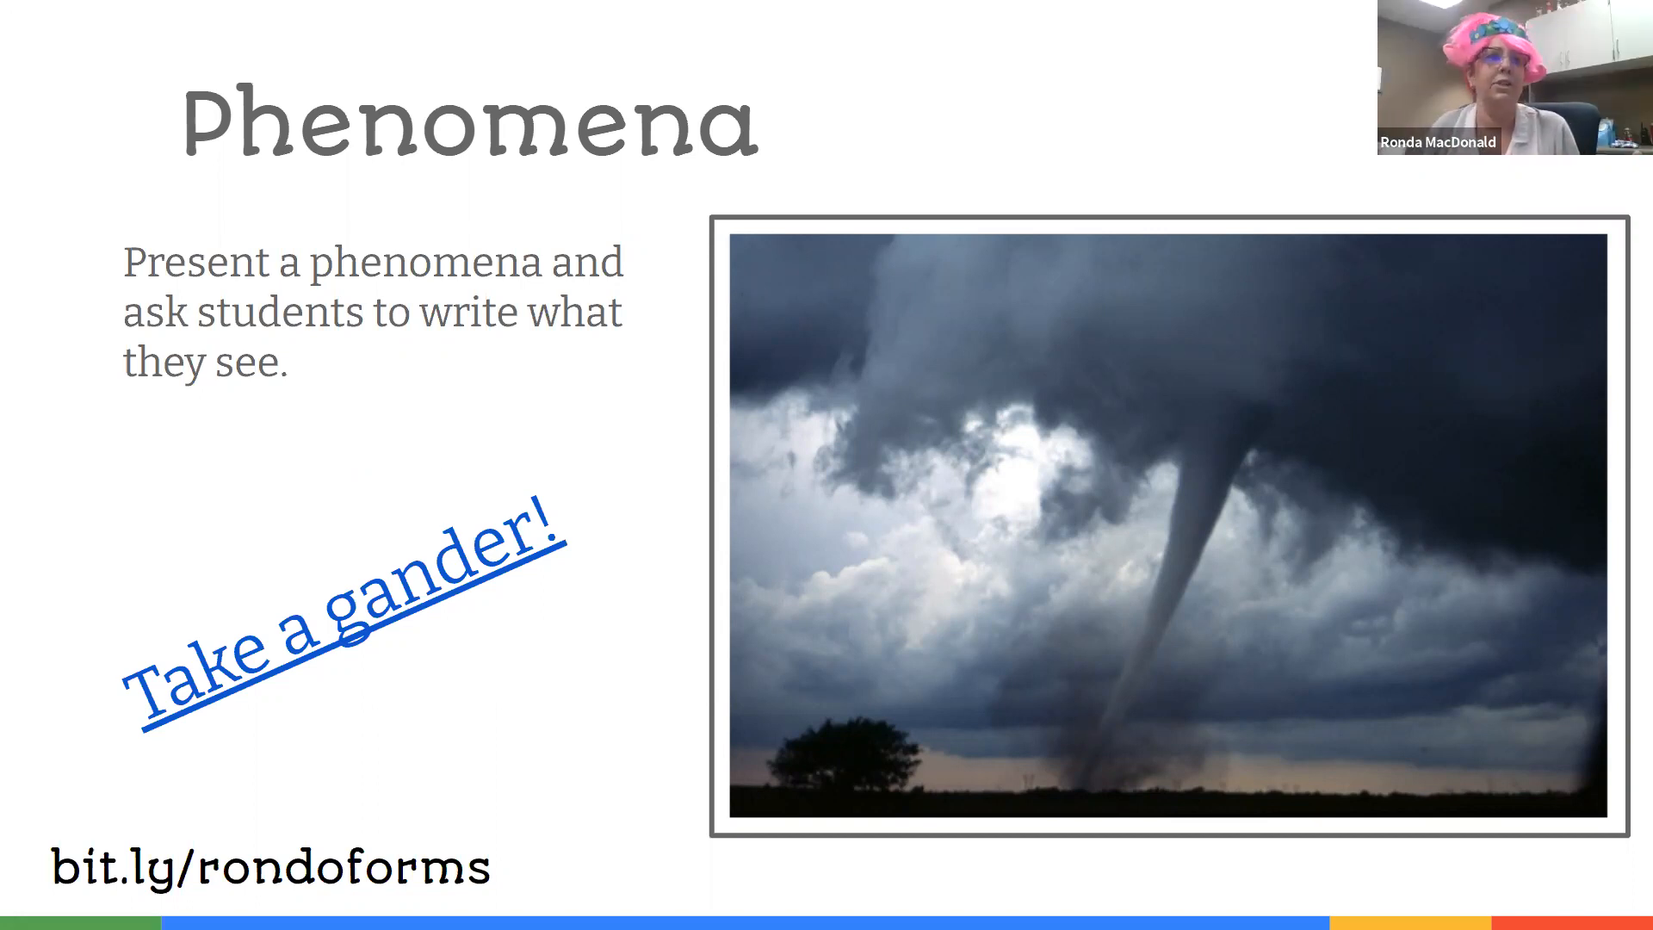
{"action": "left_click", "coordinate": [284, 641]}
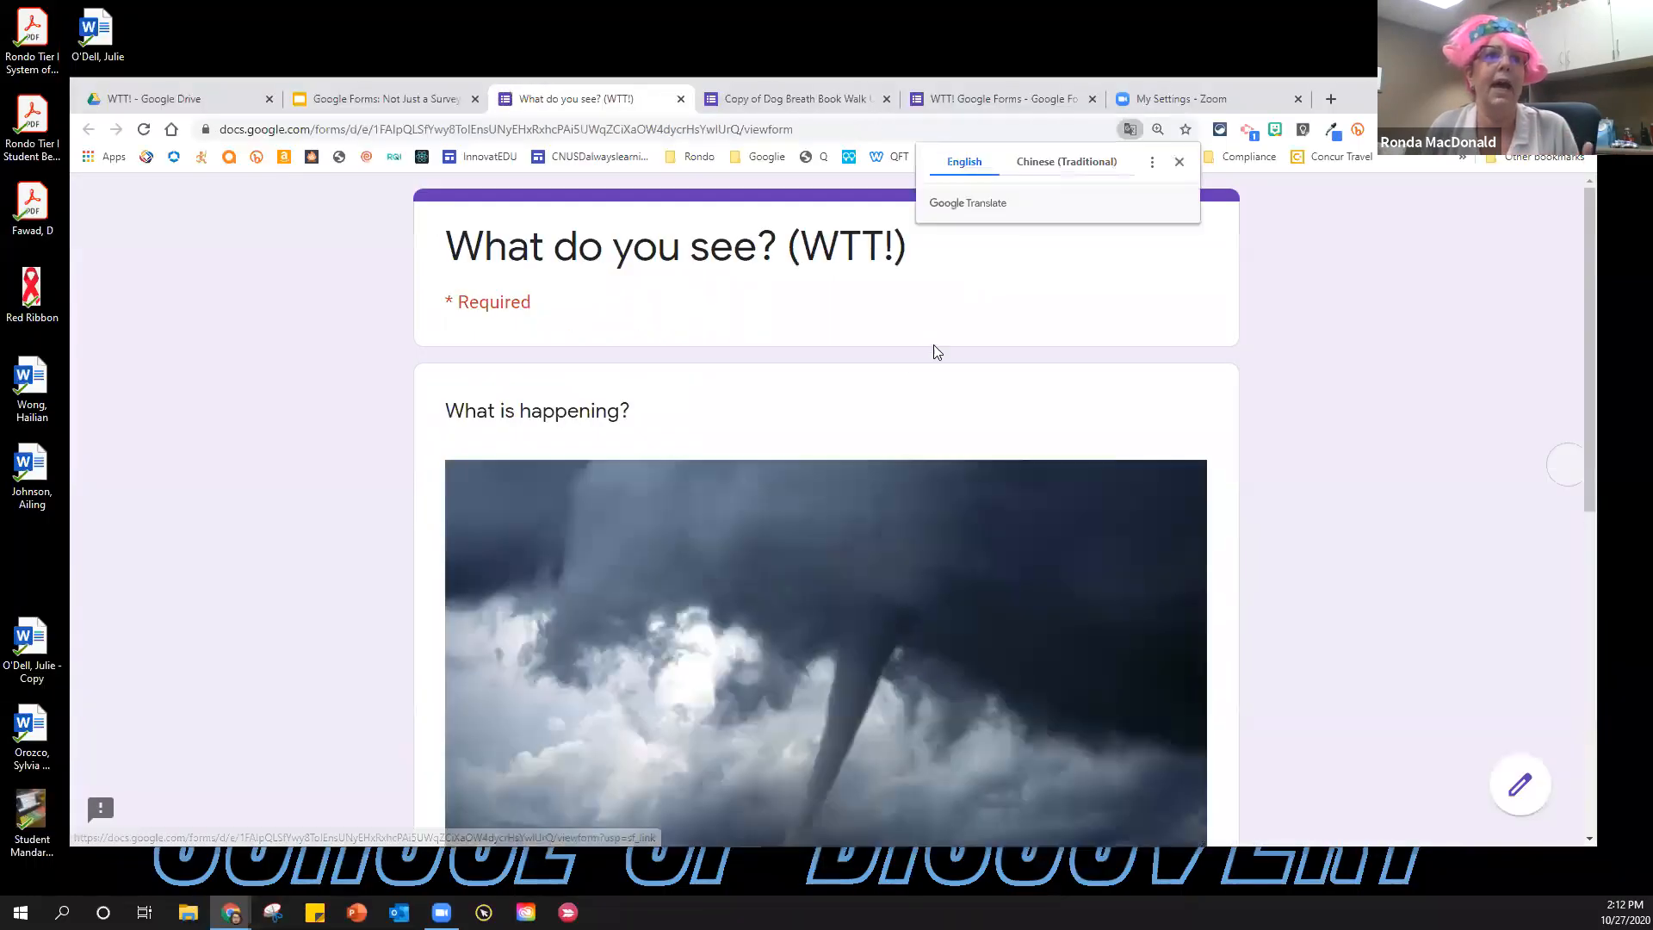
Look through the "What do you see? (WTT!)" form, dismiss the translation popup, and play the question's voice note.
{"action": "scroll", "coordinate": [773, 403], "scroll_direction": "down", "scroll_amount": 4}
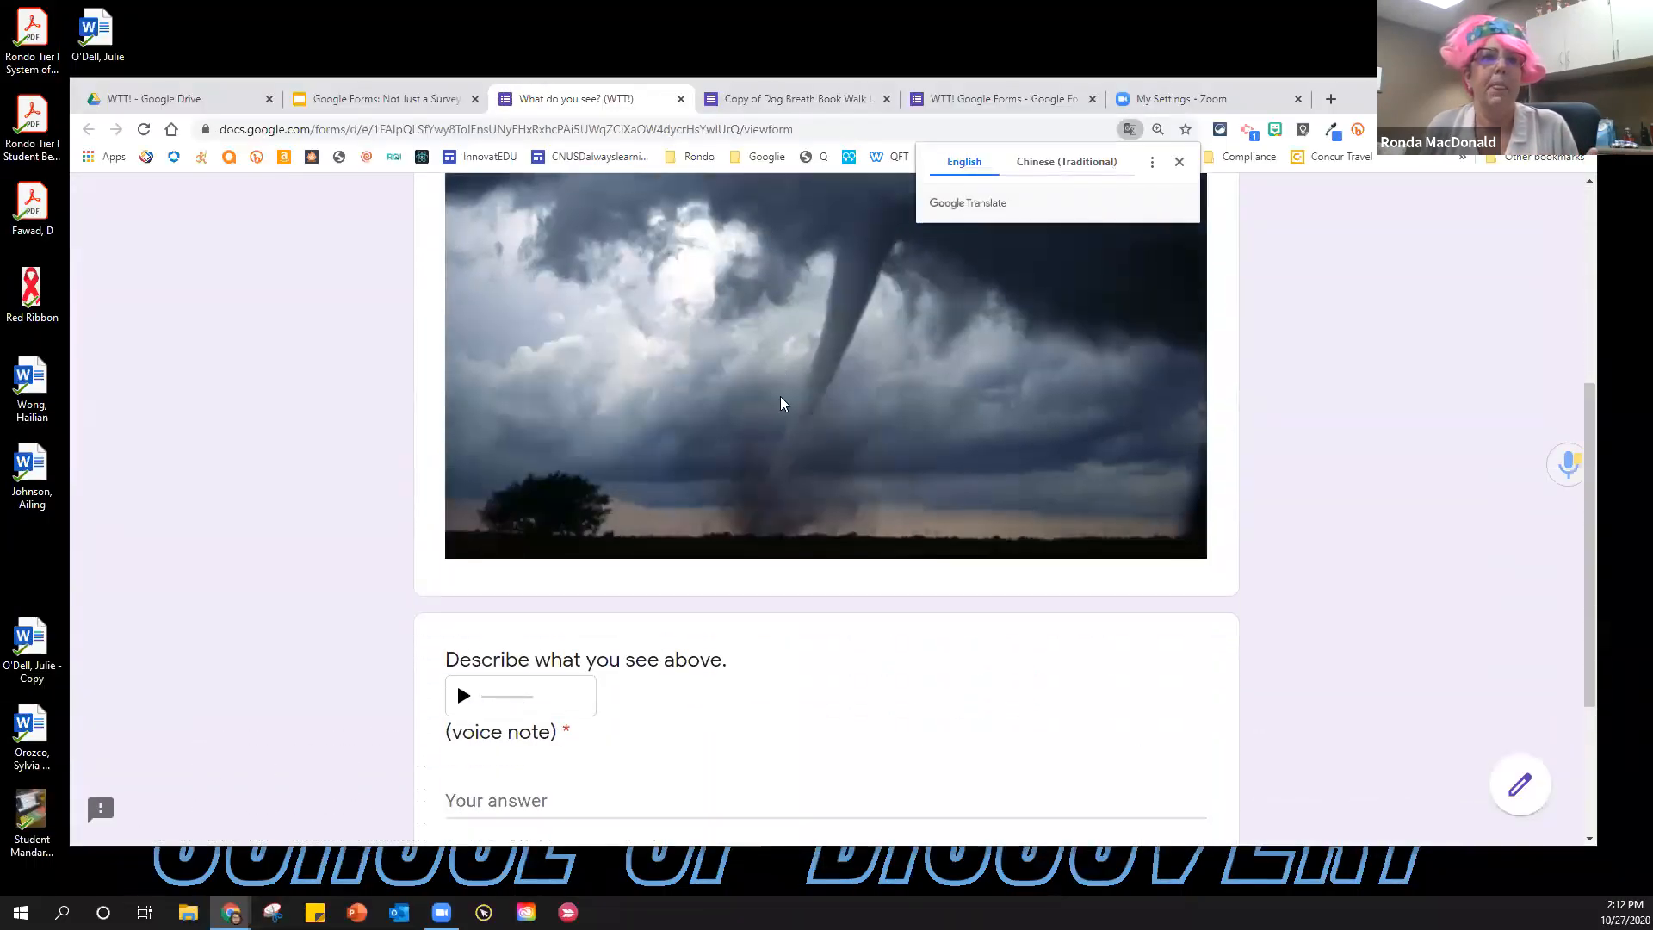
{"action": "scroll", "coordinate": [780, 403], "scroll_direction": "down", "scroll_amount": 2}
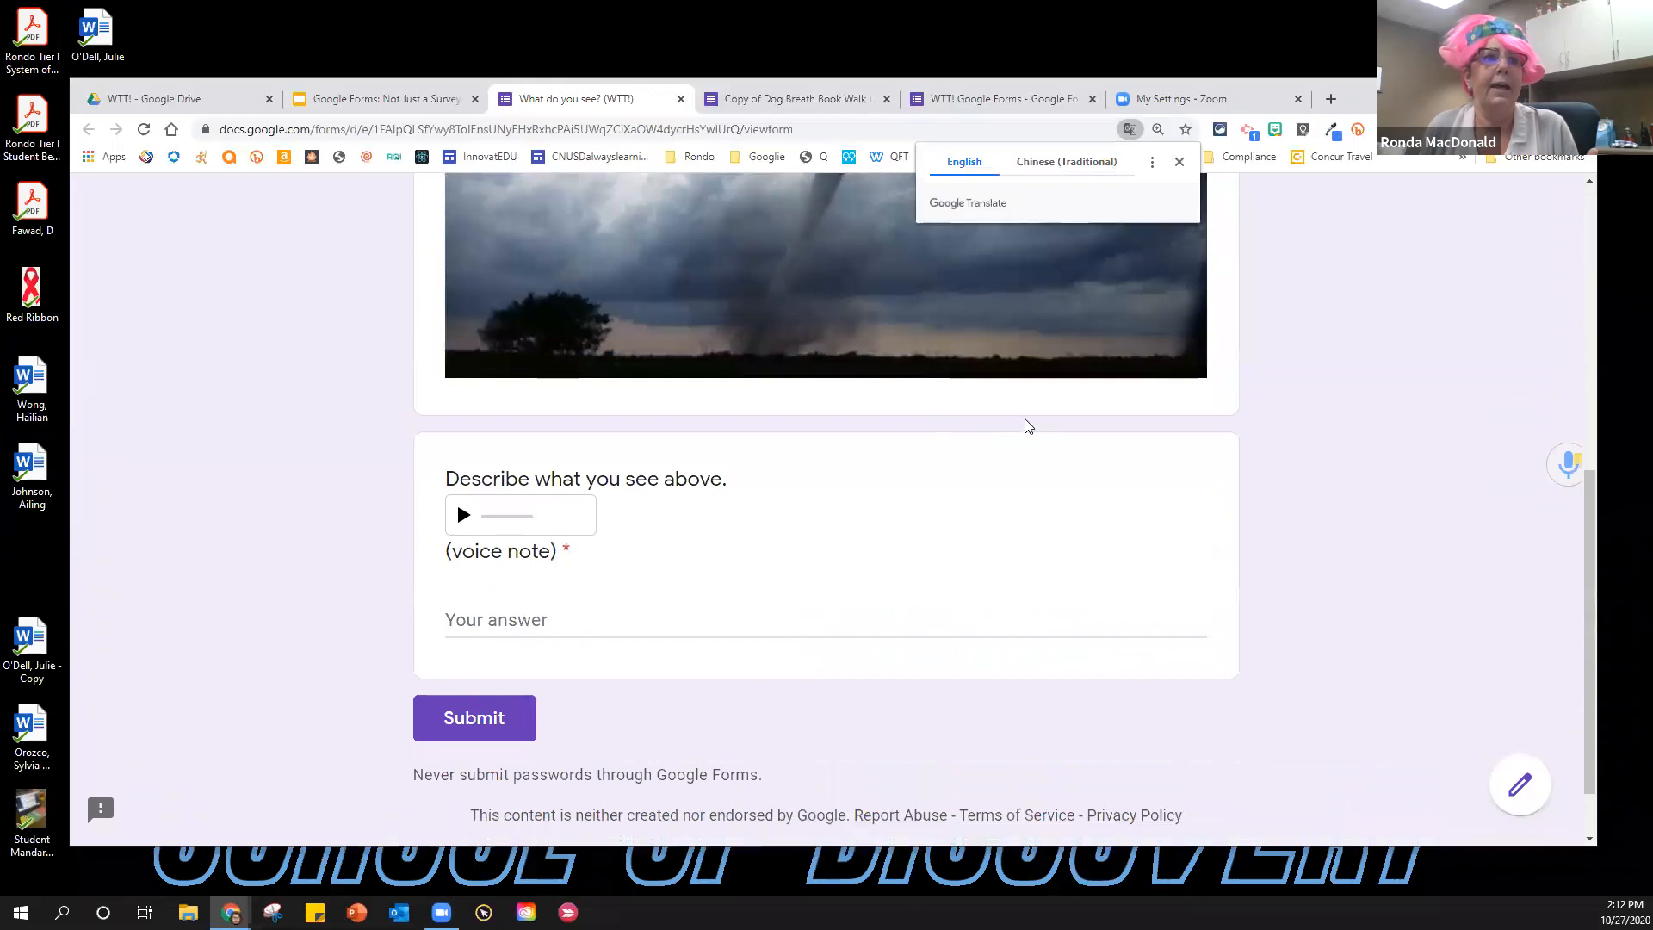
{"action": "left_click", "coordinate": [1176, 162]}
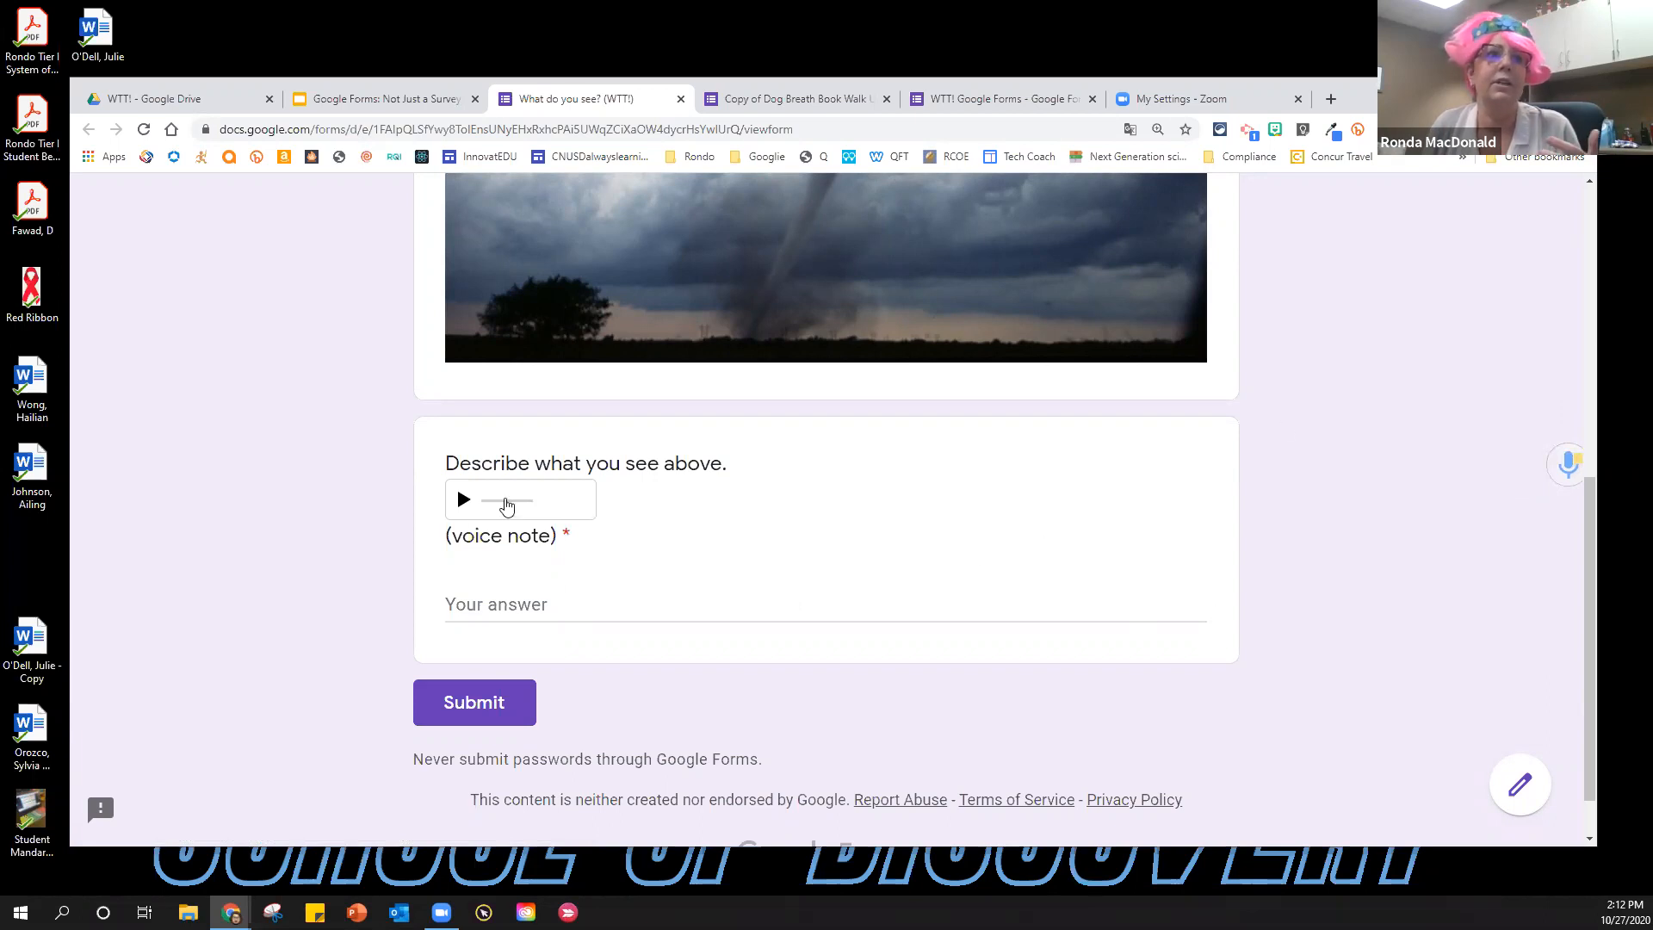
{"action": "left_click", "coordinate": [463, 500]}
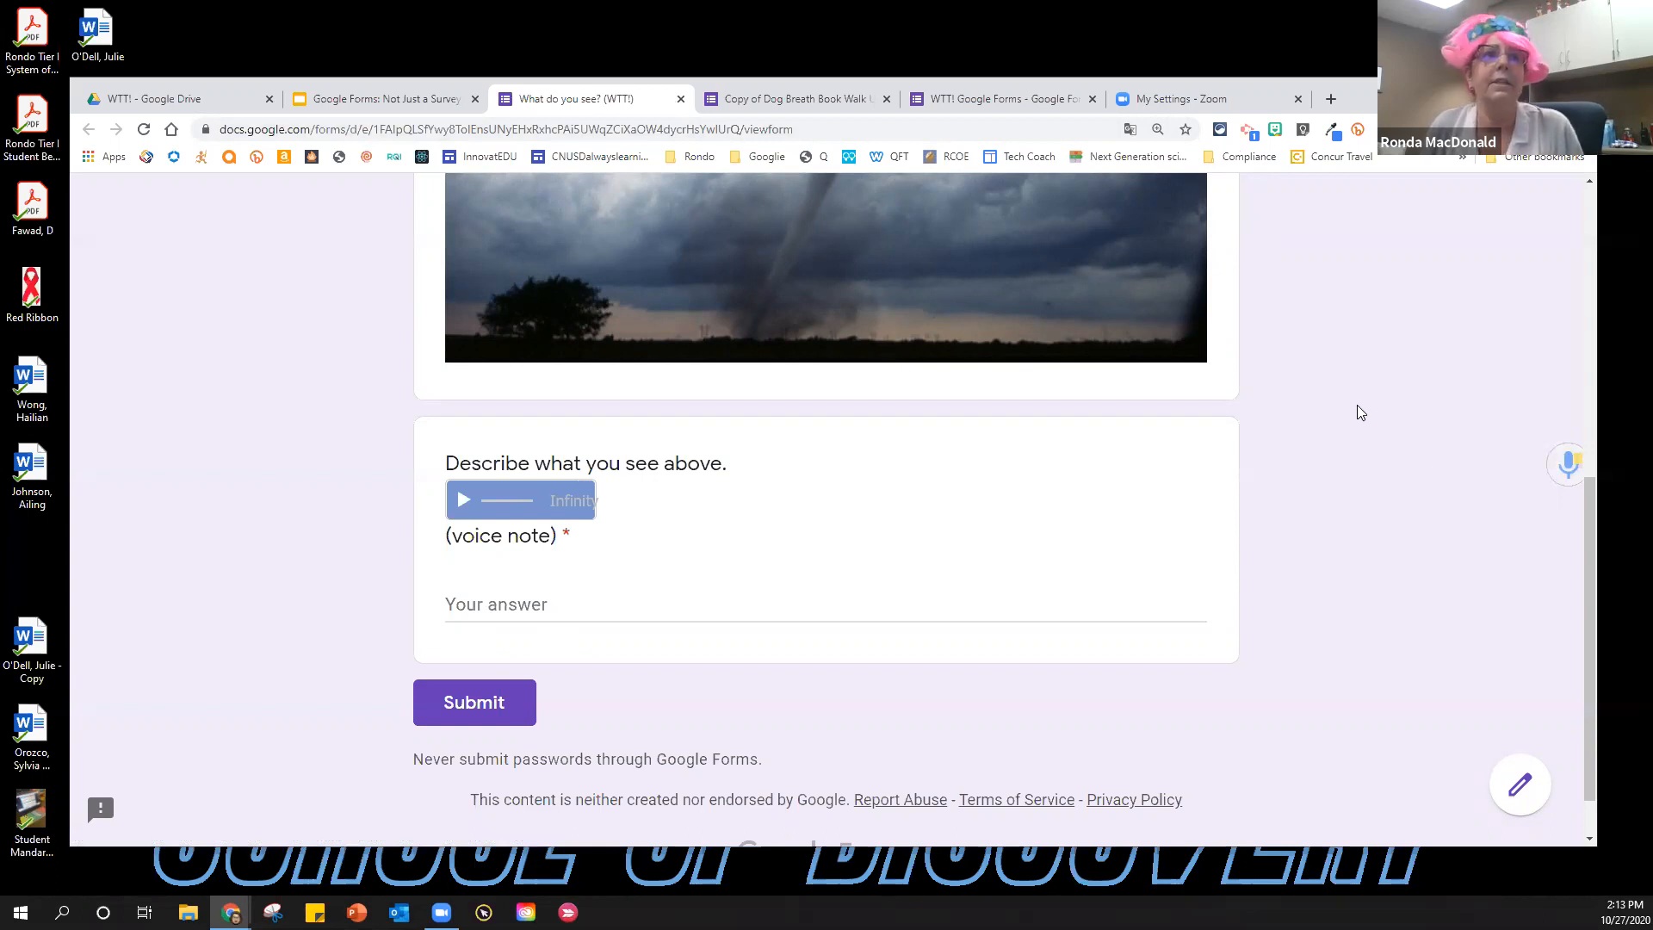
Resume the slideshow at the Phenomena slide and advance through to the closing "Thank You Very Much!" slide.
{"action": "left_click", "coordinate": [360, 102]}
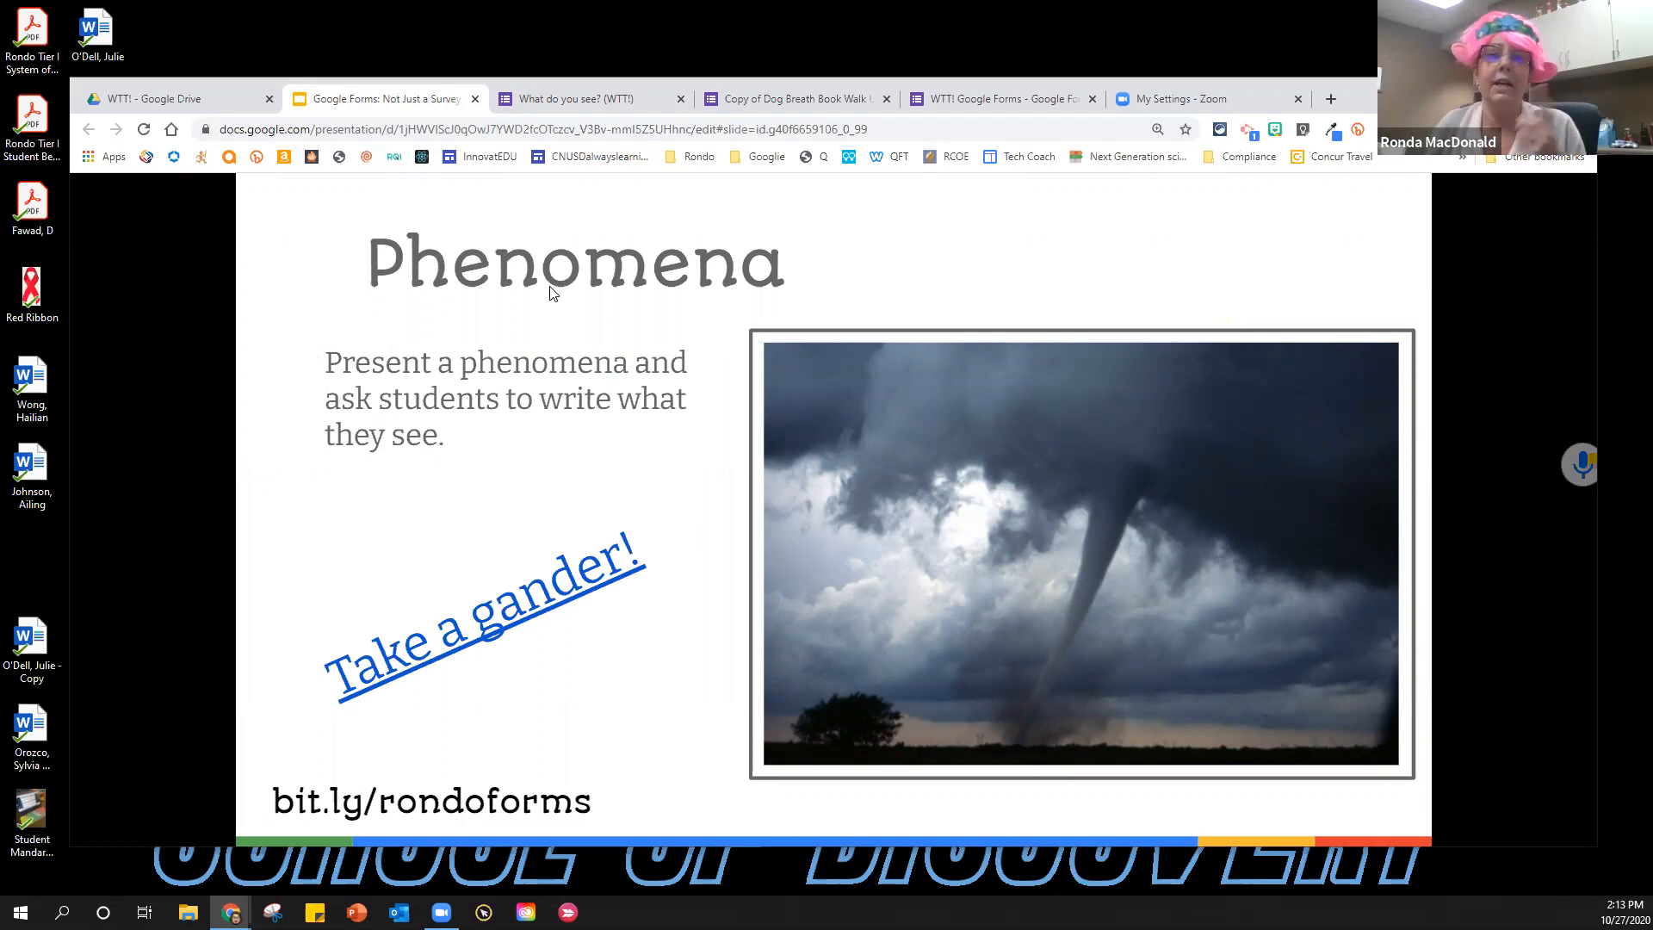
{"action": "left_click", "coordinate": [575, 467]}
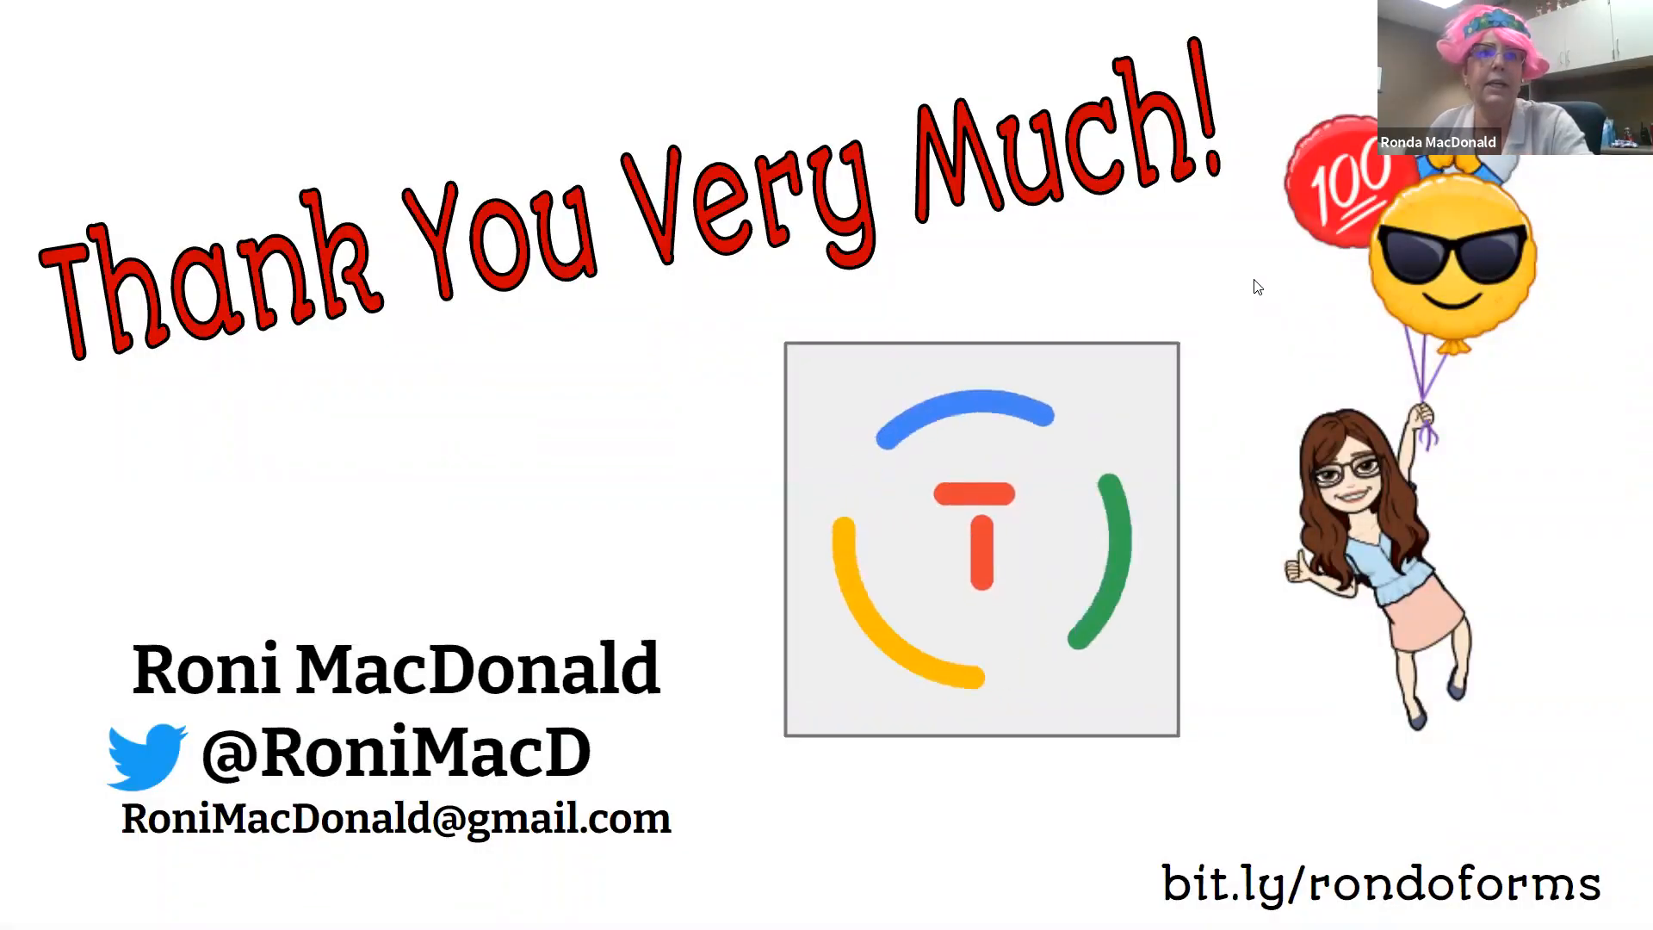
Exit the slideshow and switch to the WTT! folder in Google Drive.
{"action": "key", "text": "Escape"}
{"action": "key", "text": "Escape"}
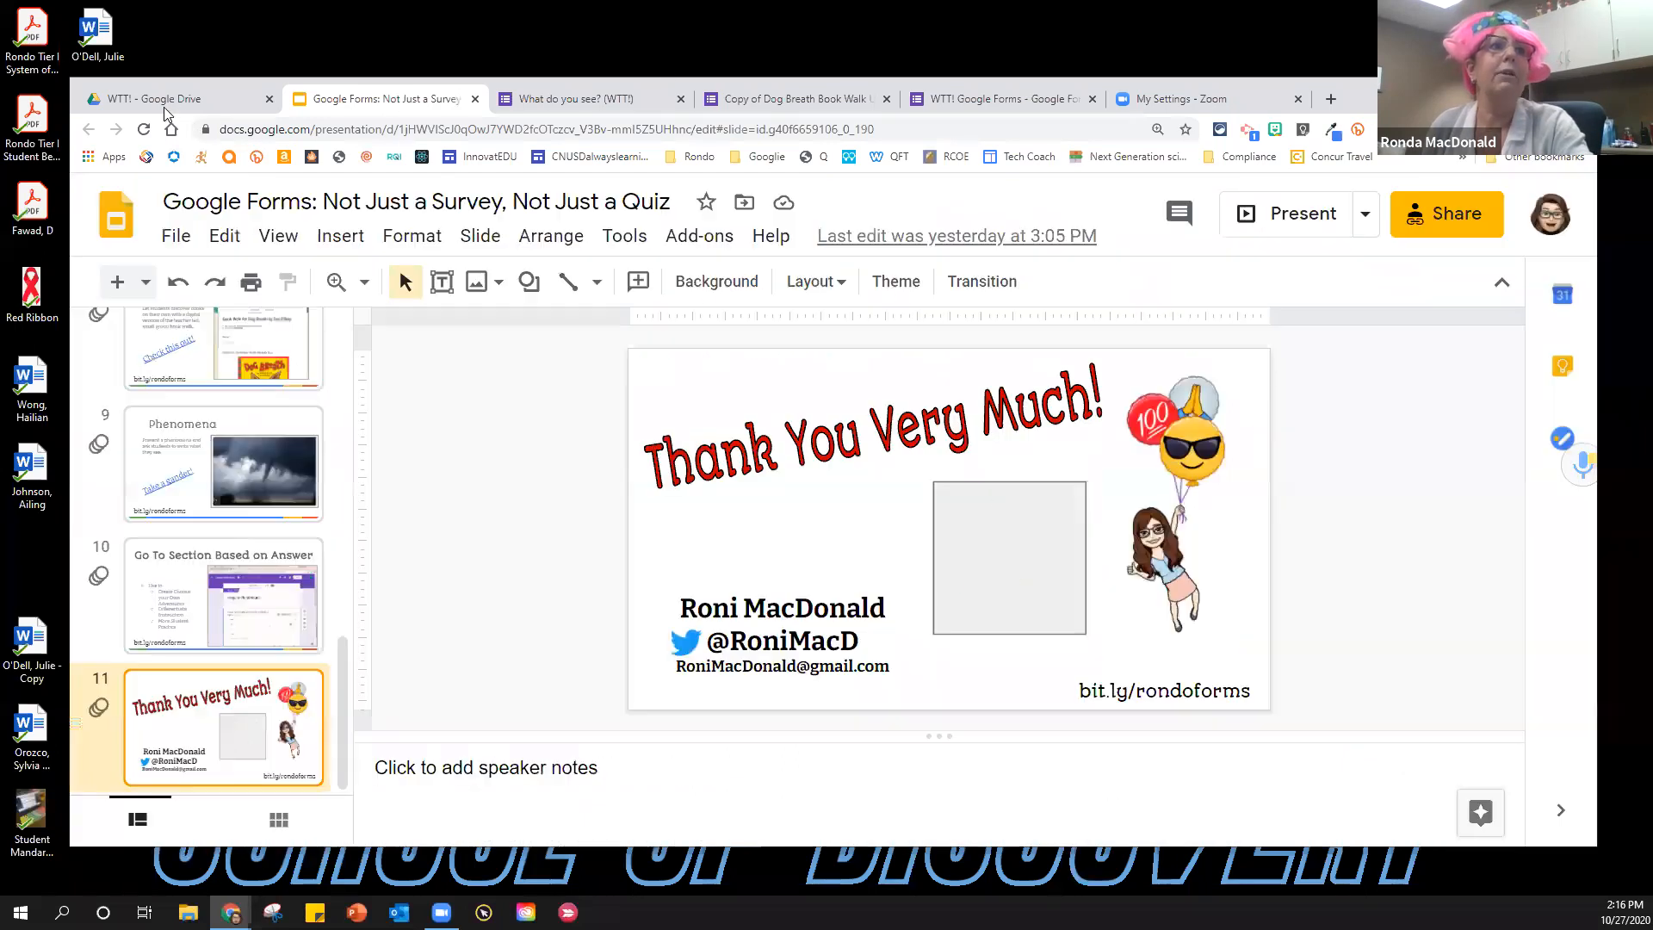
{"action": "left_click", "coordinate": [170, 103]}
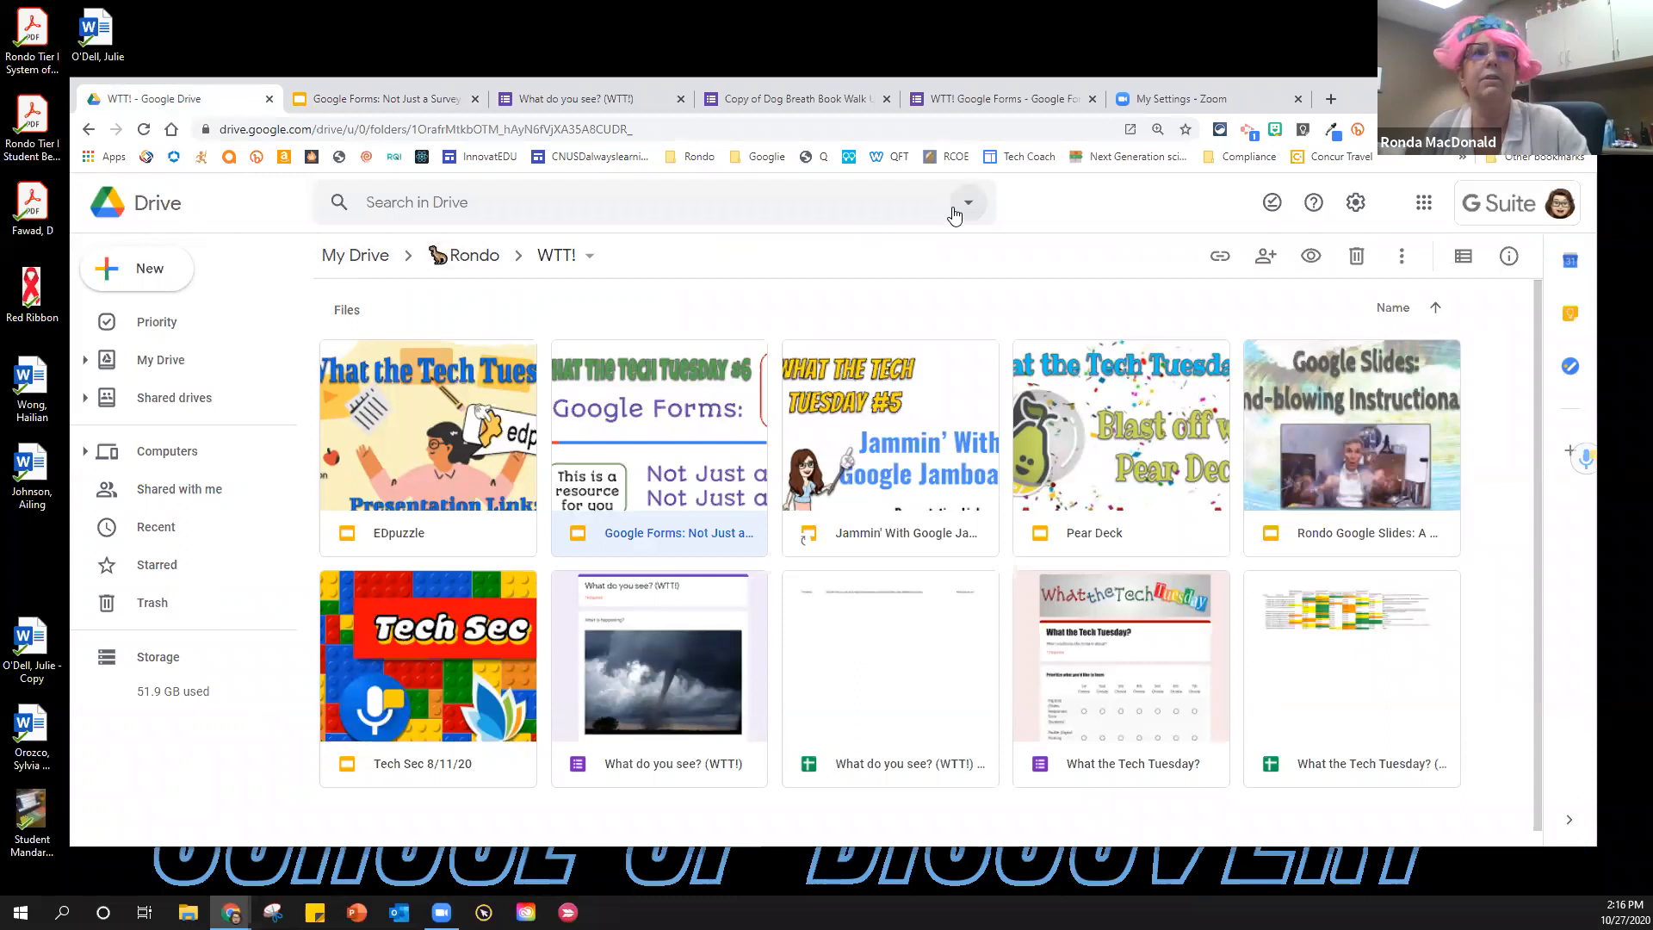
Close the three example form pages, keeping the Drive folder, the slideshow and the Zoom settings open.
{"action": "left_click", "coordinate": [681, 100]}
{"action": "left_click", "coordinate": [680, 100]}
{"action": "left_click", "coordinate": [680, 100]}
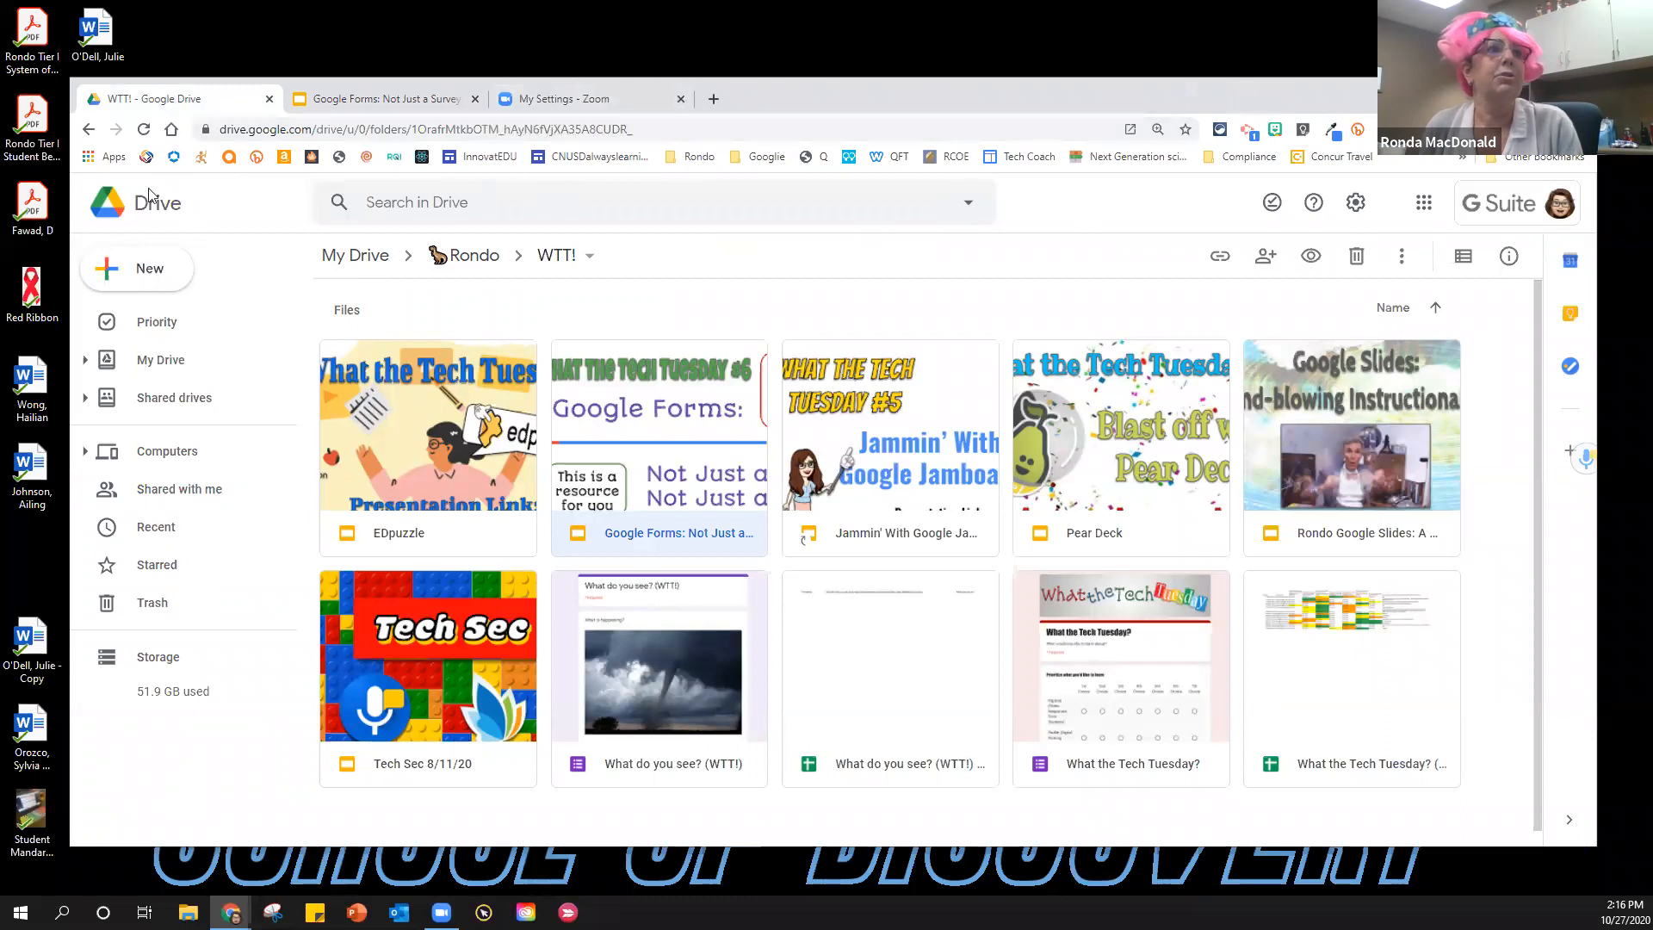
Create a new blank Google Form in the shared WTT! folder and accept sharing it with the folder's members.
{"action": "left_click", "coordinate": [127, 268]}
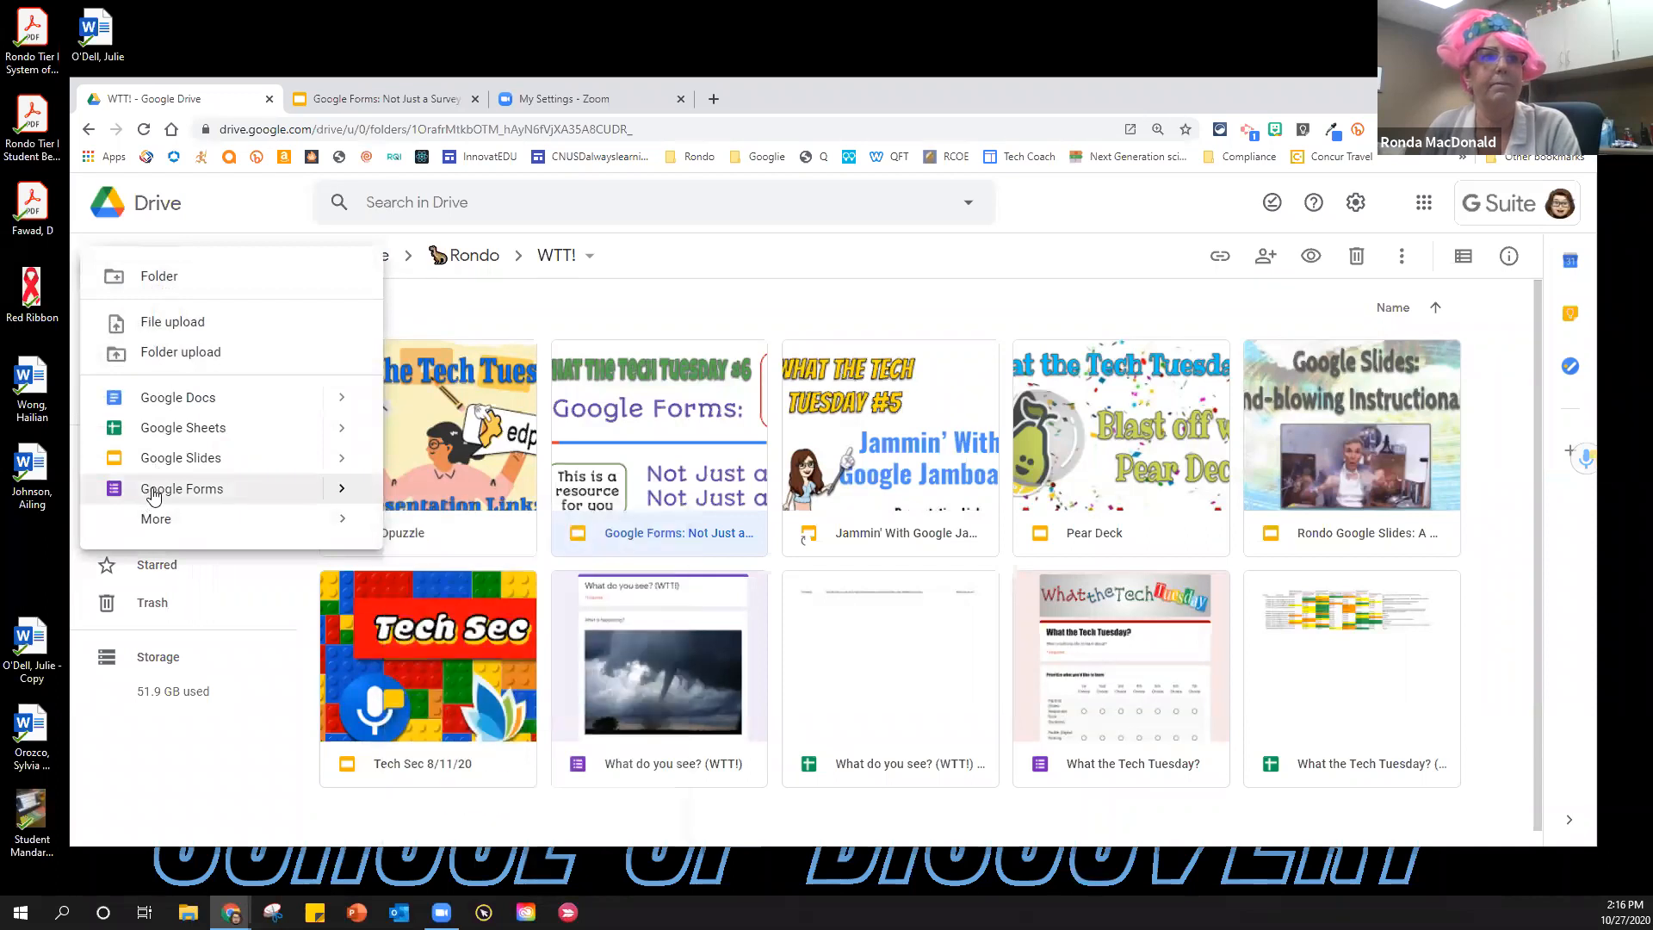
{"action": "left_click", "coordinate": [153, 490]}
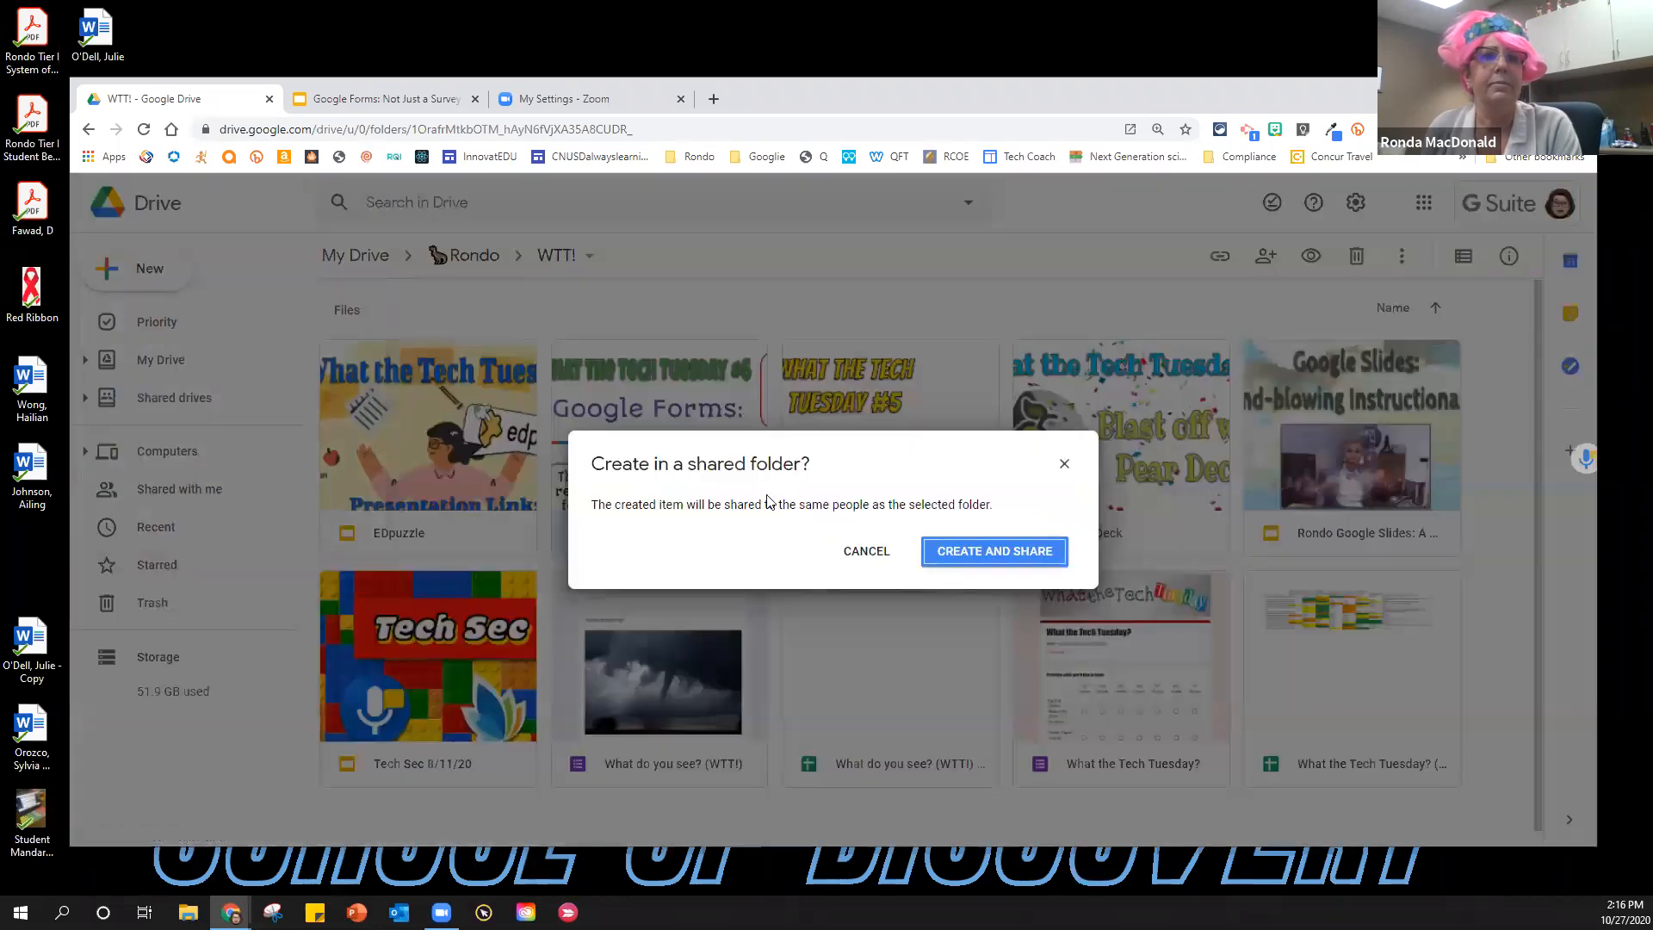
{"action": "left_click", "coordinate": [975, 555]}
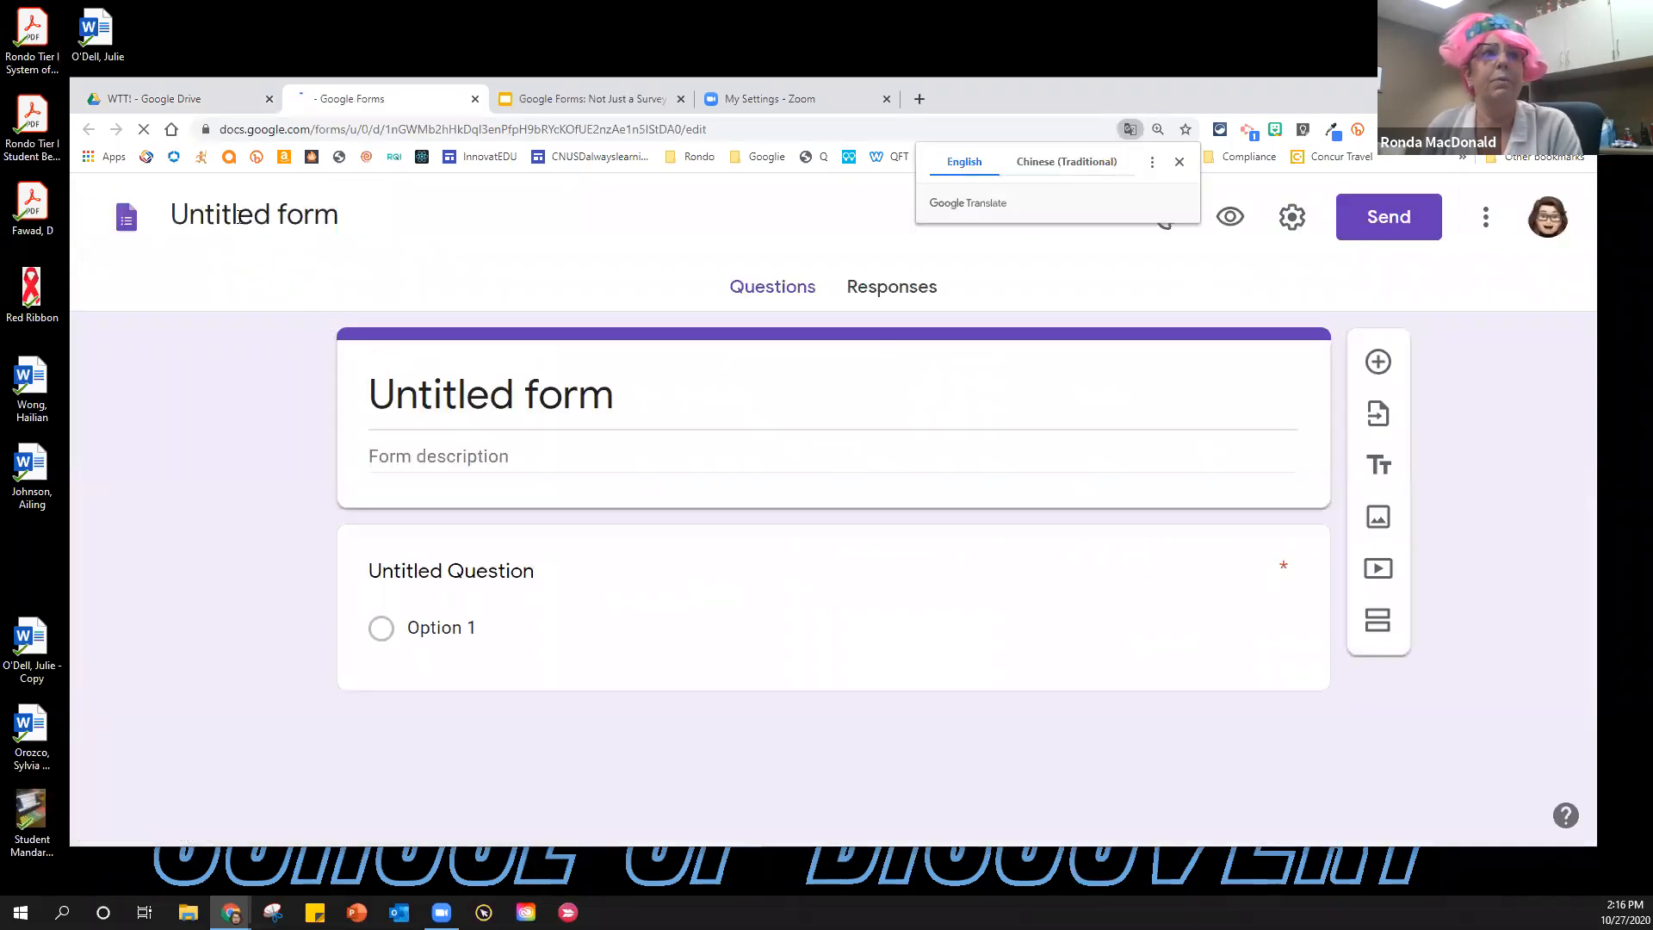
Title the form "Practice (delete me)" in its header card.
{"action": "left_click", "coordinate": [479, 405]}
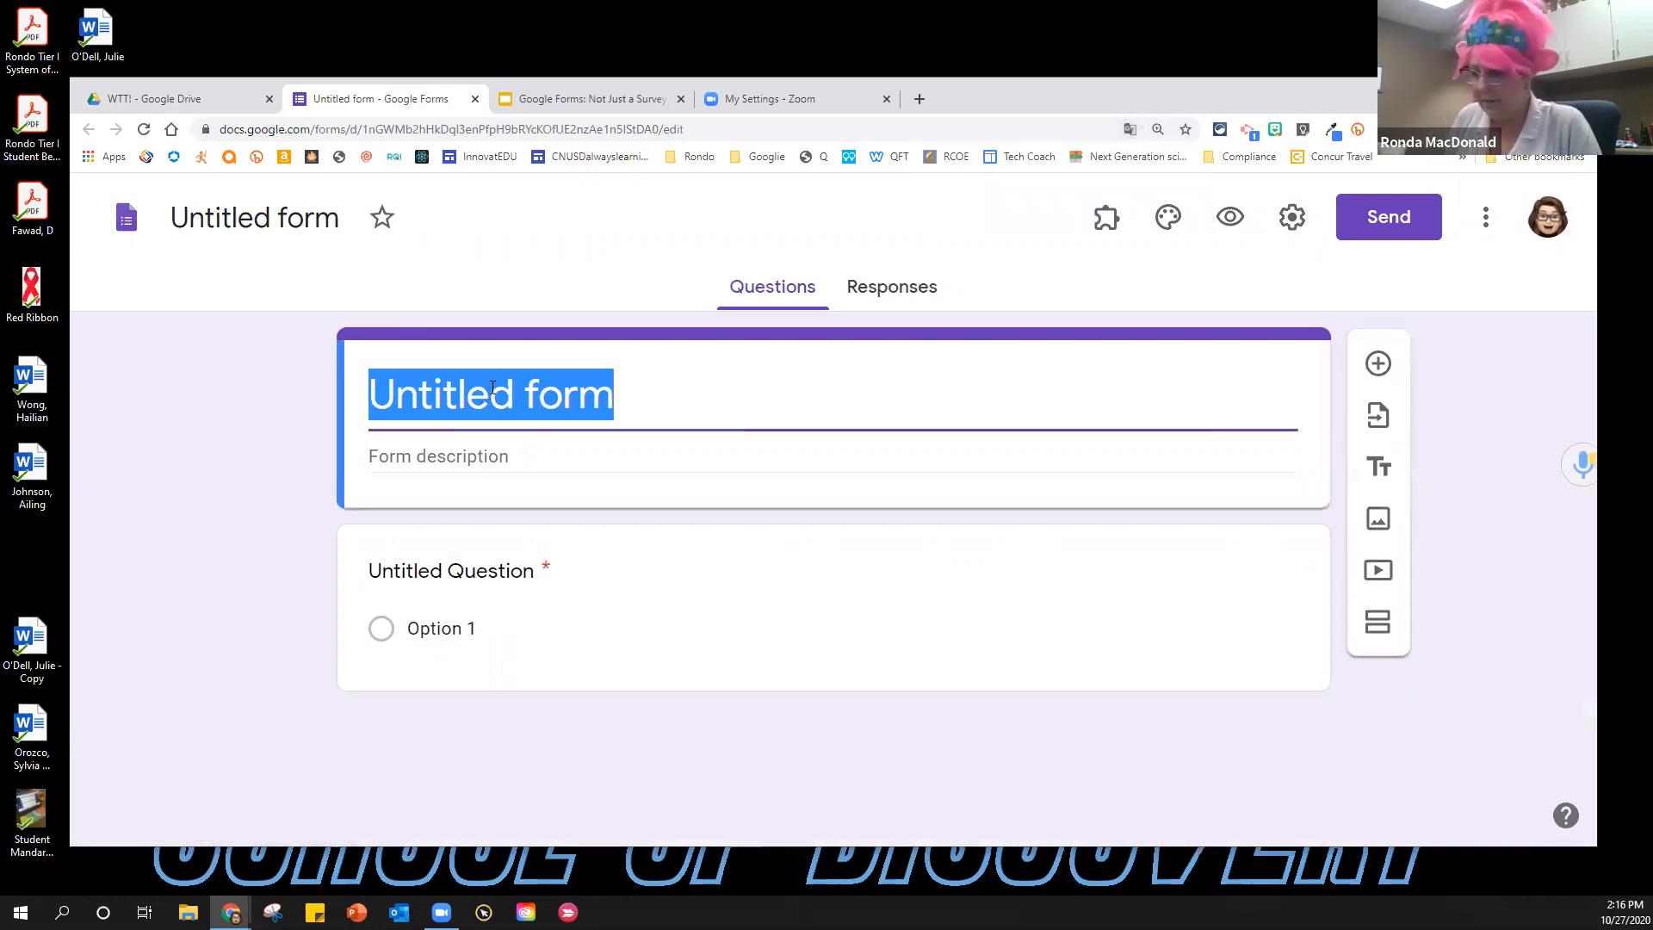
{"action": "type", "text": "Rac"}
{"action": "key", "text": "BackSpace"}
{"action": "key", "text": "BackSpace"}
{"action": "key", "text": "BackSpace"}
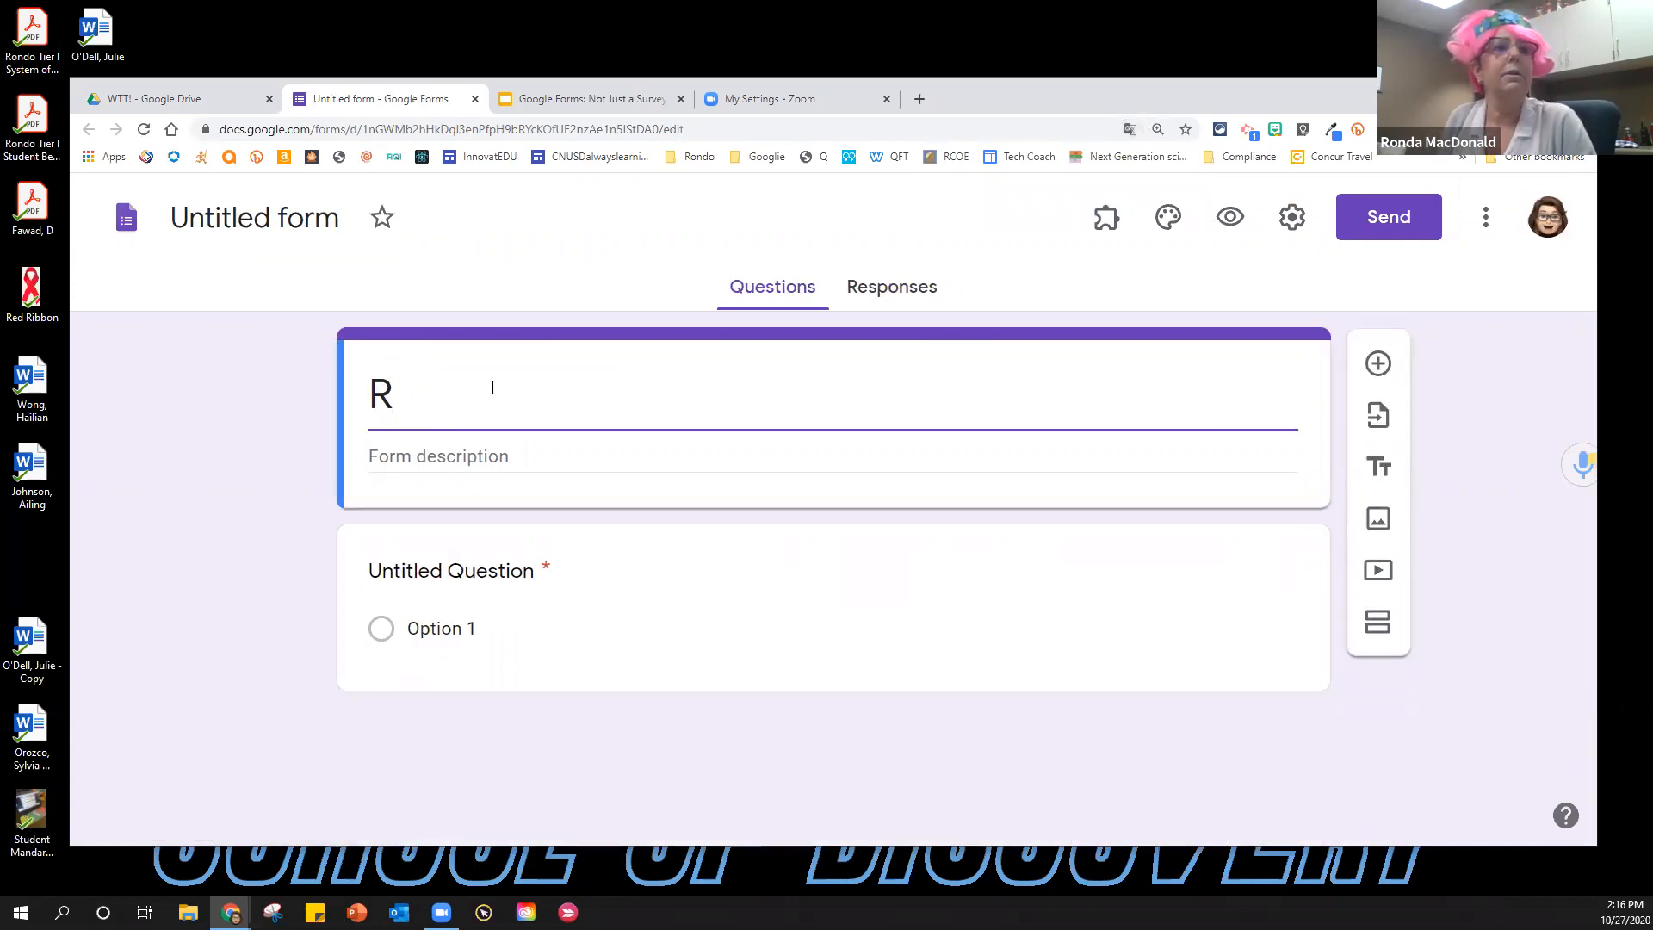
{"action": "type", "text": "Practic"}
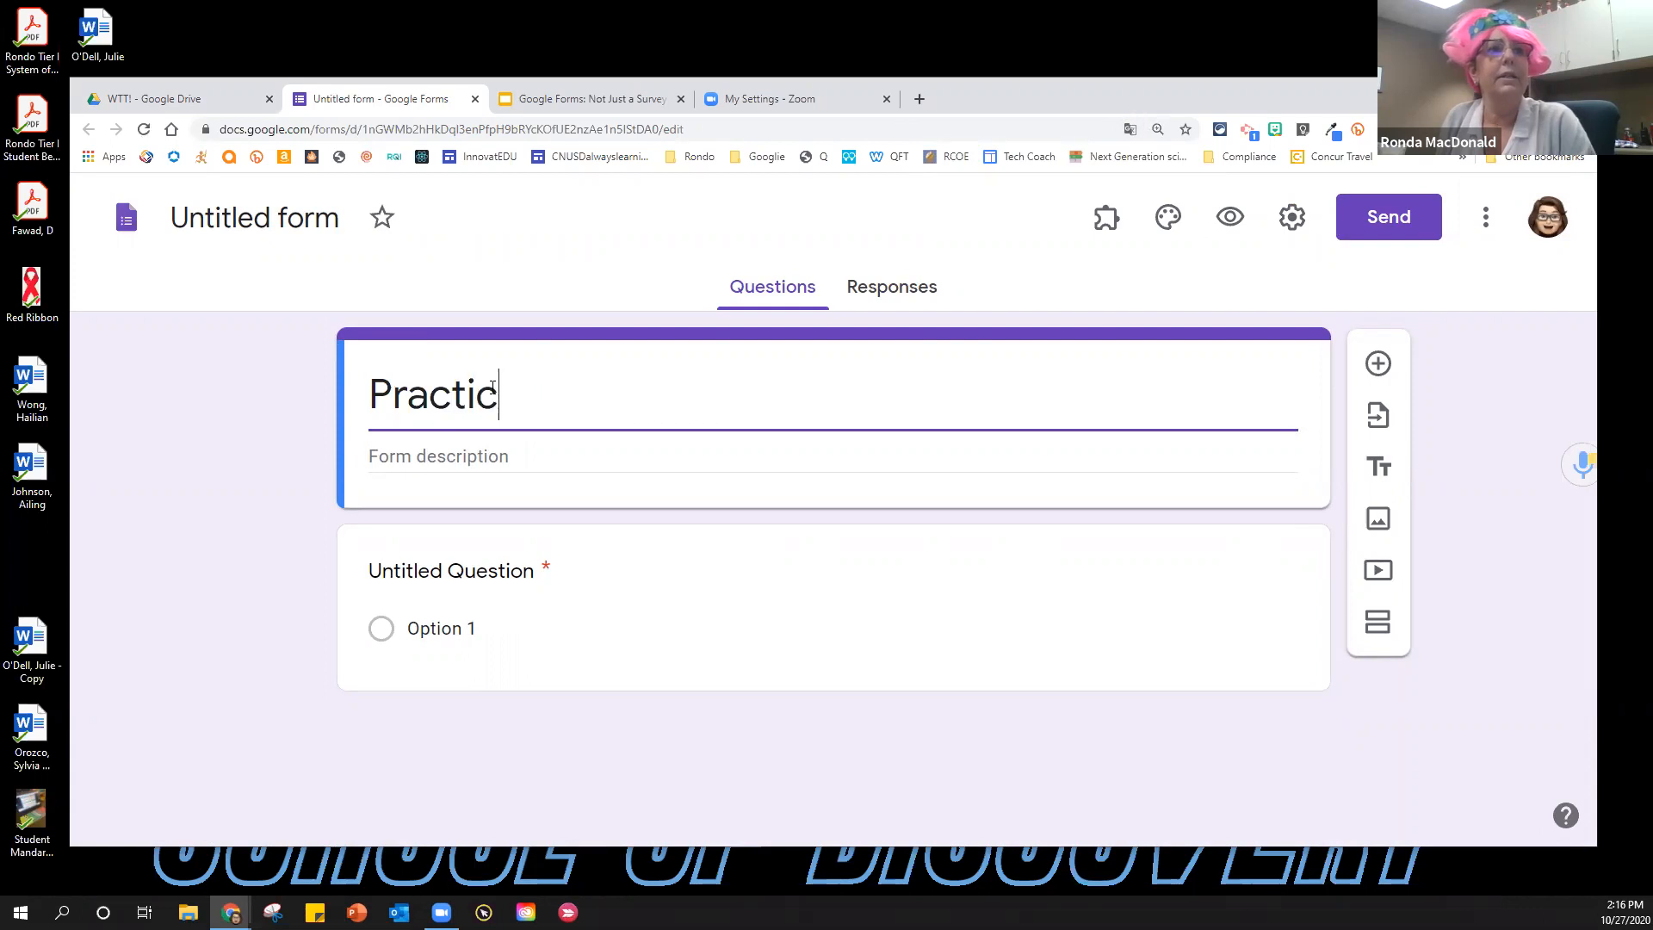
{"action": "type", "text": "e (delet"}
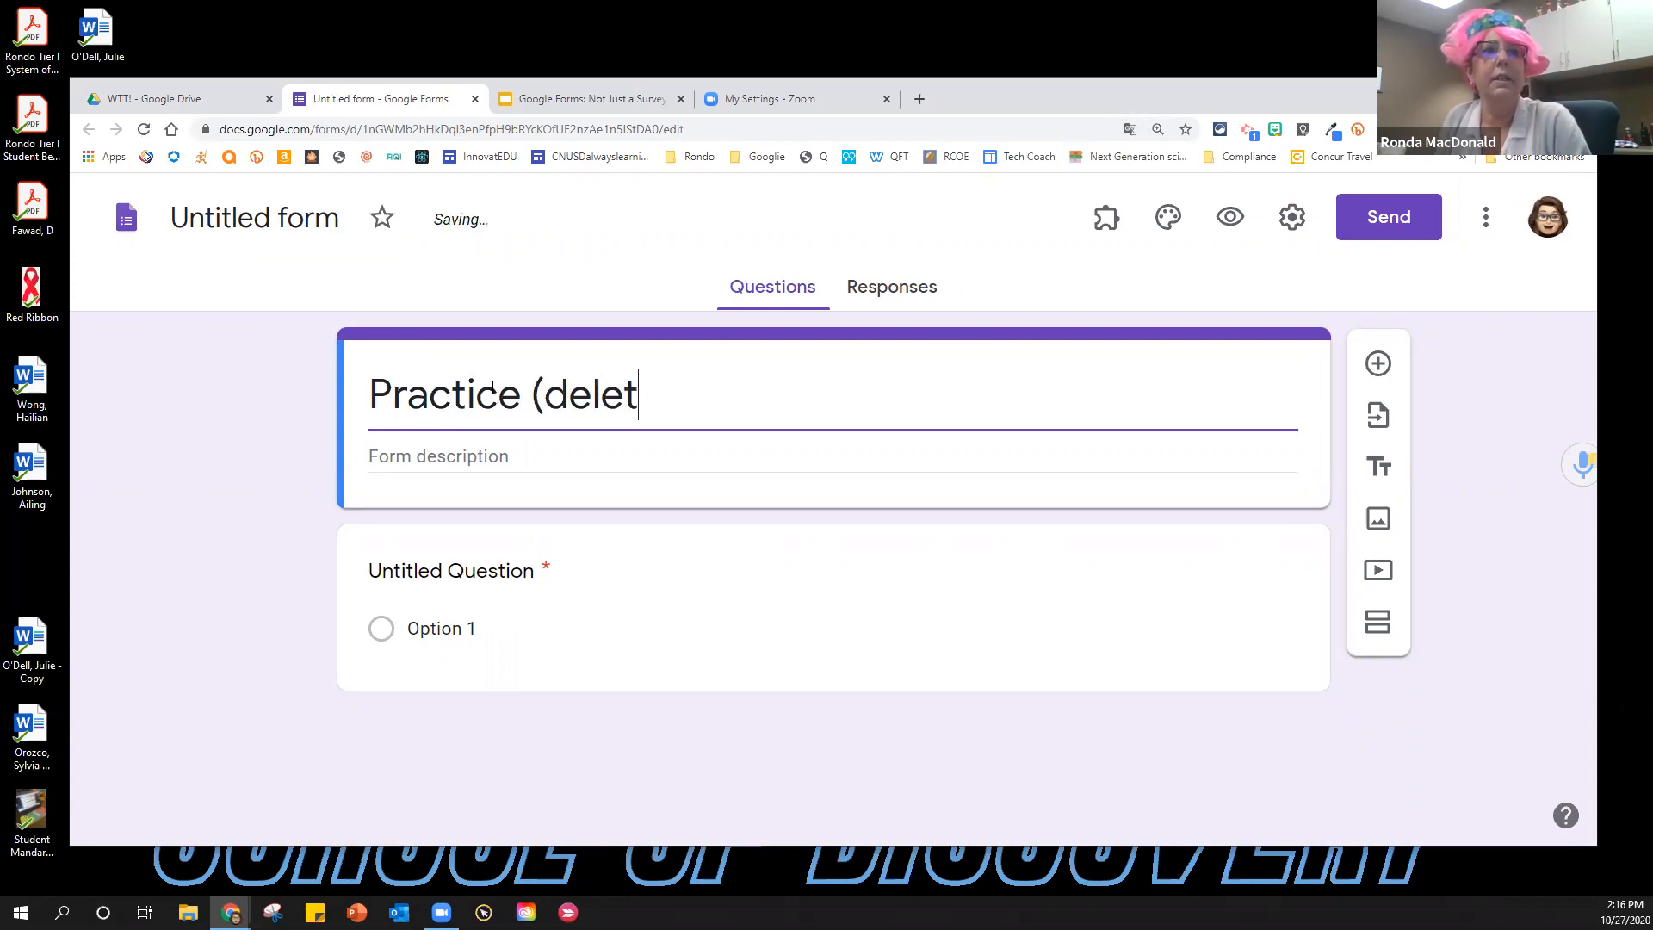
{"action": "type", "text": "e me)"}
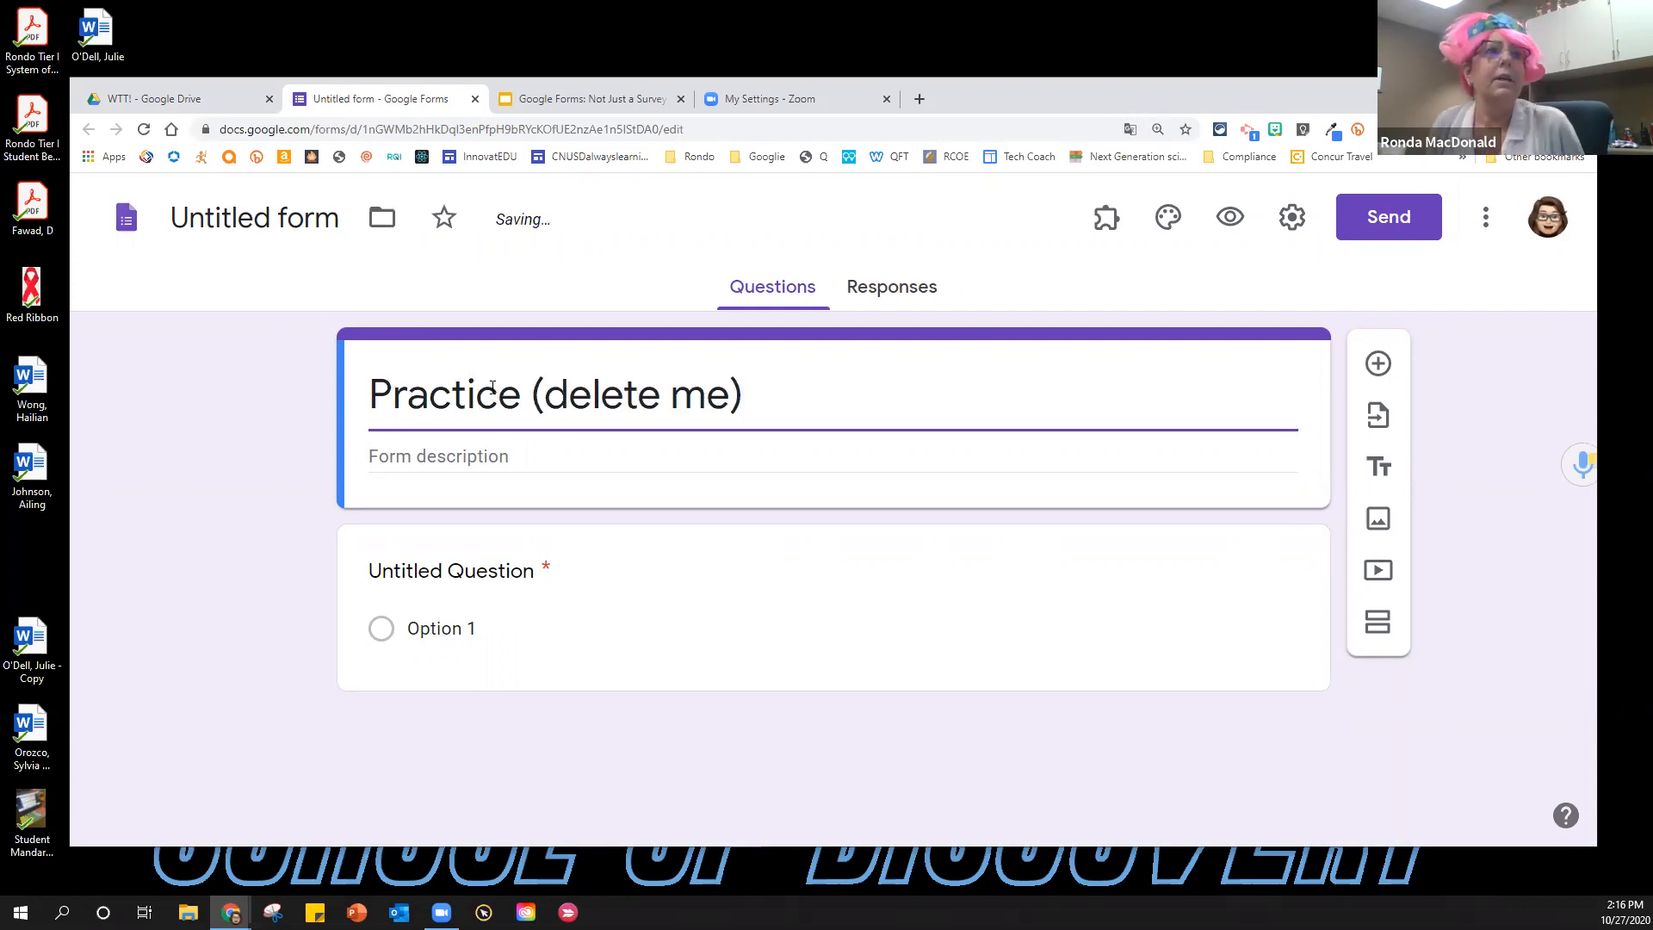
{"action": "left_click", "coordinate": [570, 467]}
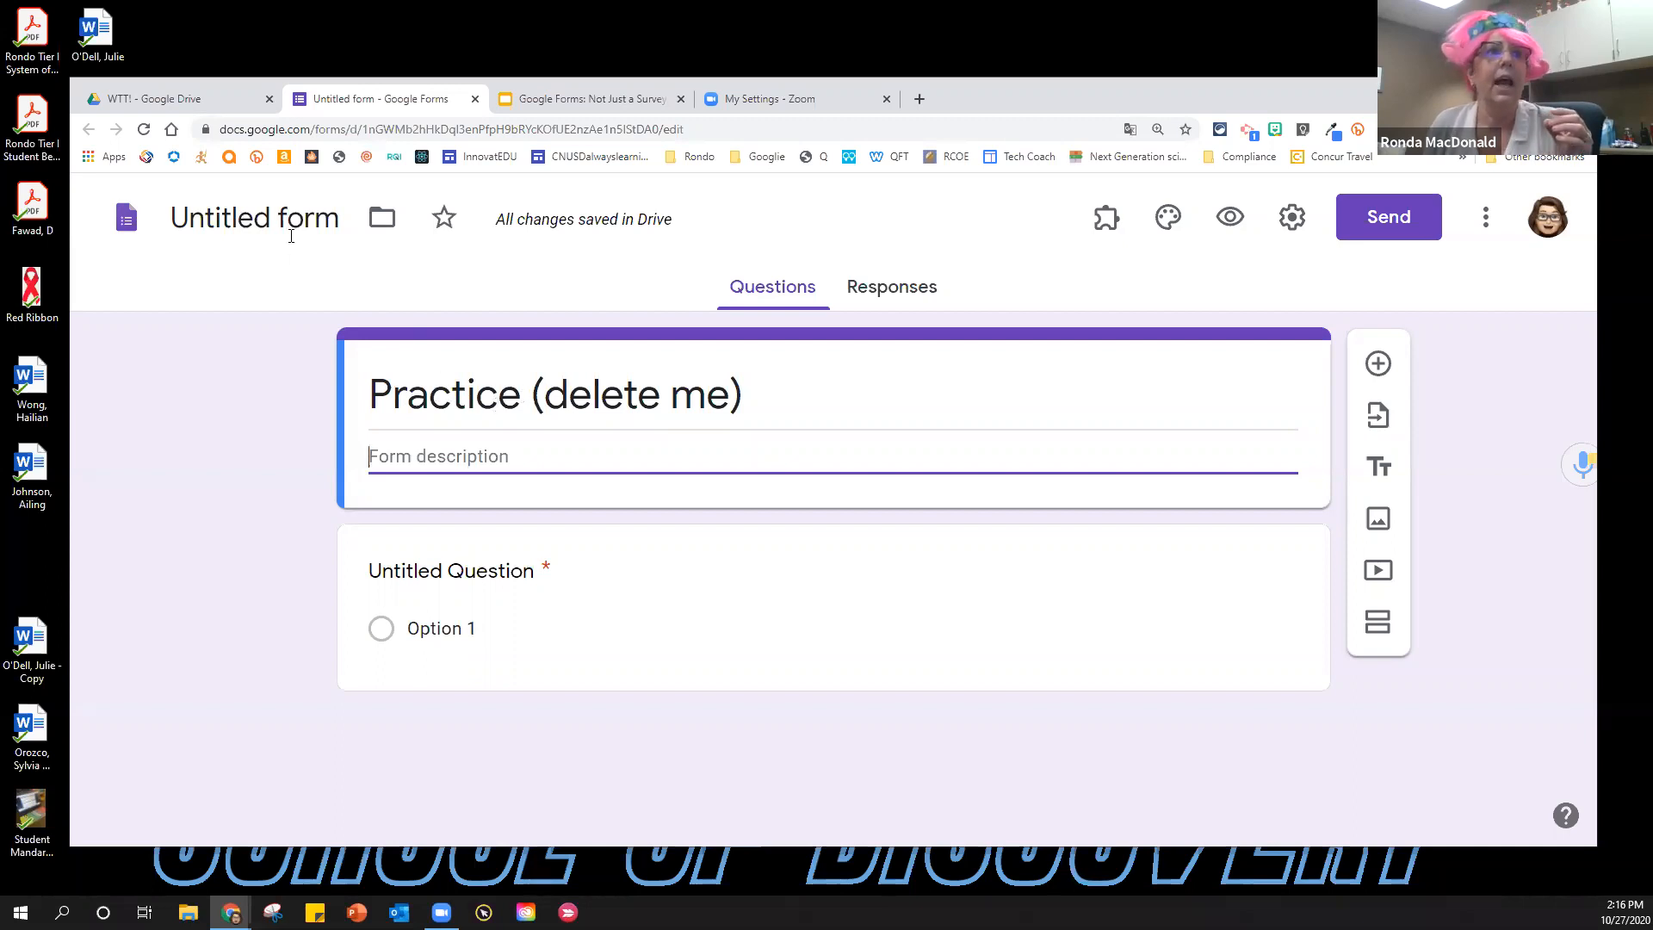
Name the form's file "01 Practice (delete me)", leaving the title in the header card as it is.
{"action": "left_click", "coordinate": [235, 218]}
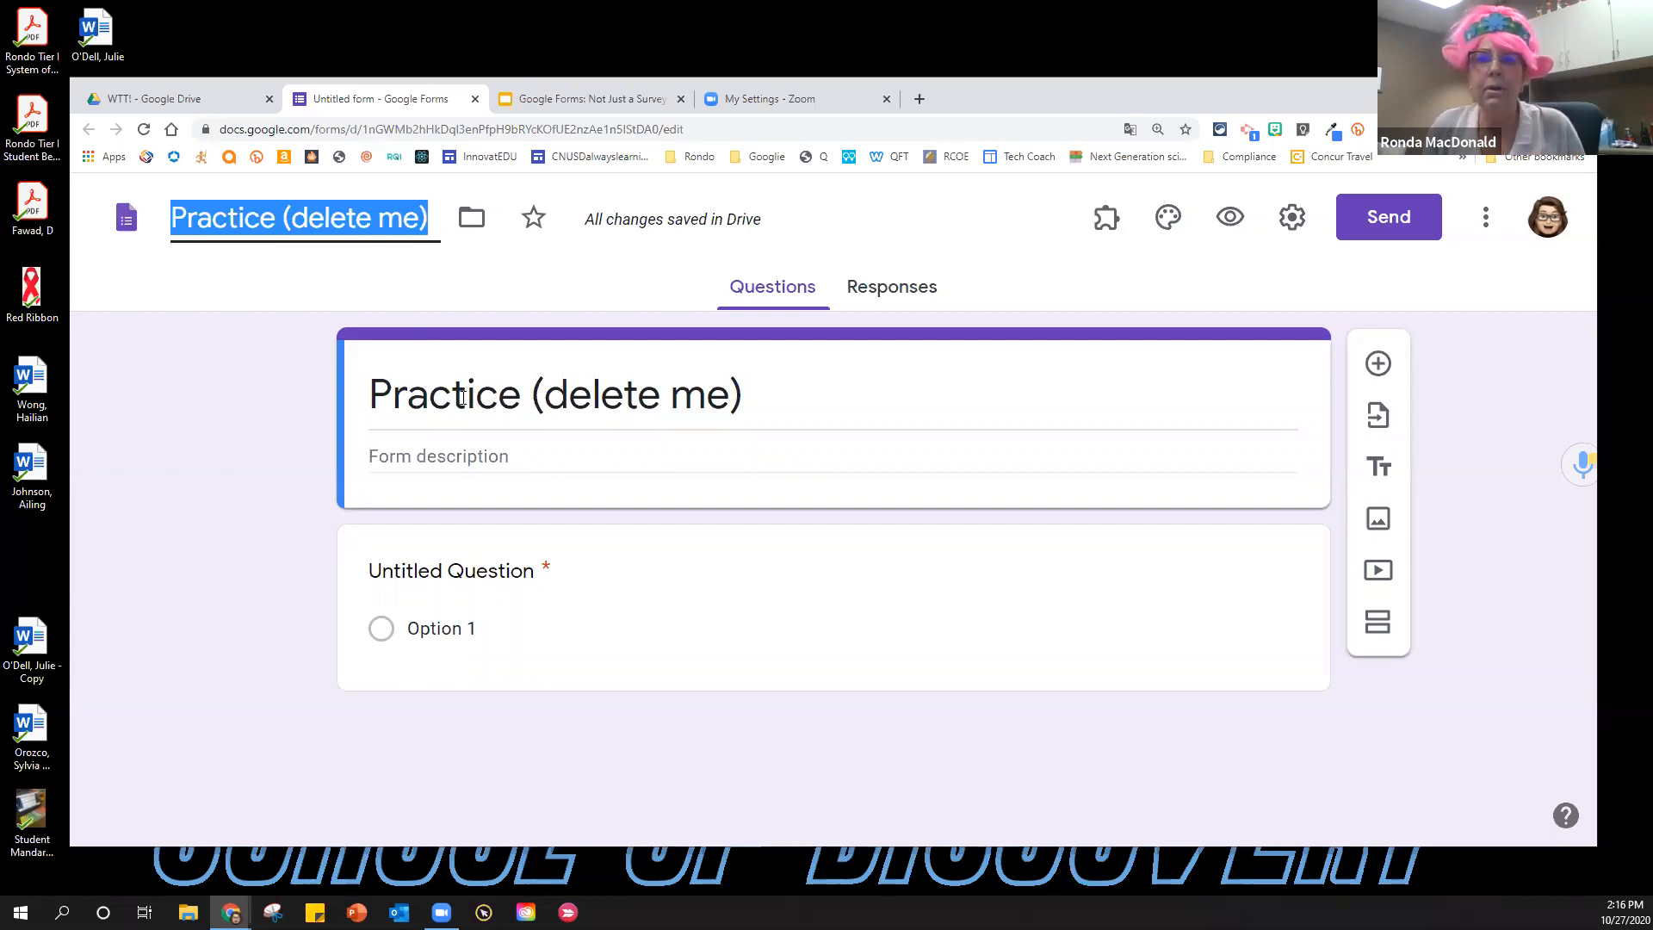
{"action": "left_click", "coordinate": [175, 216]}
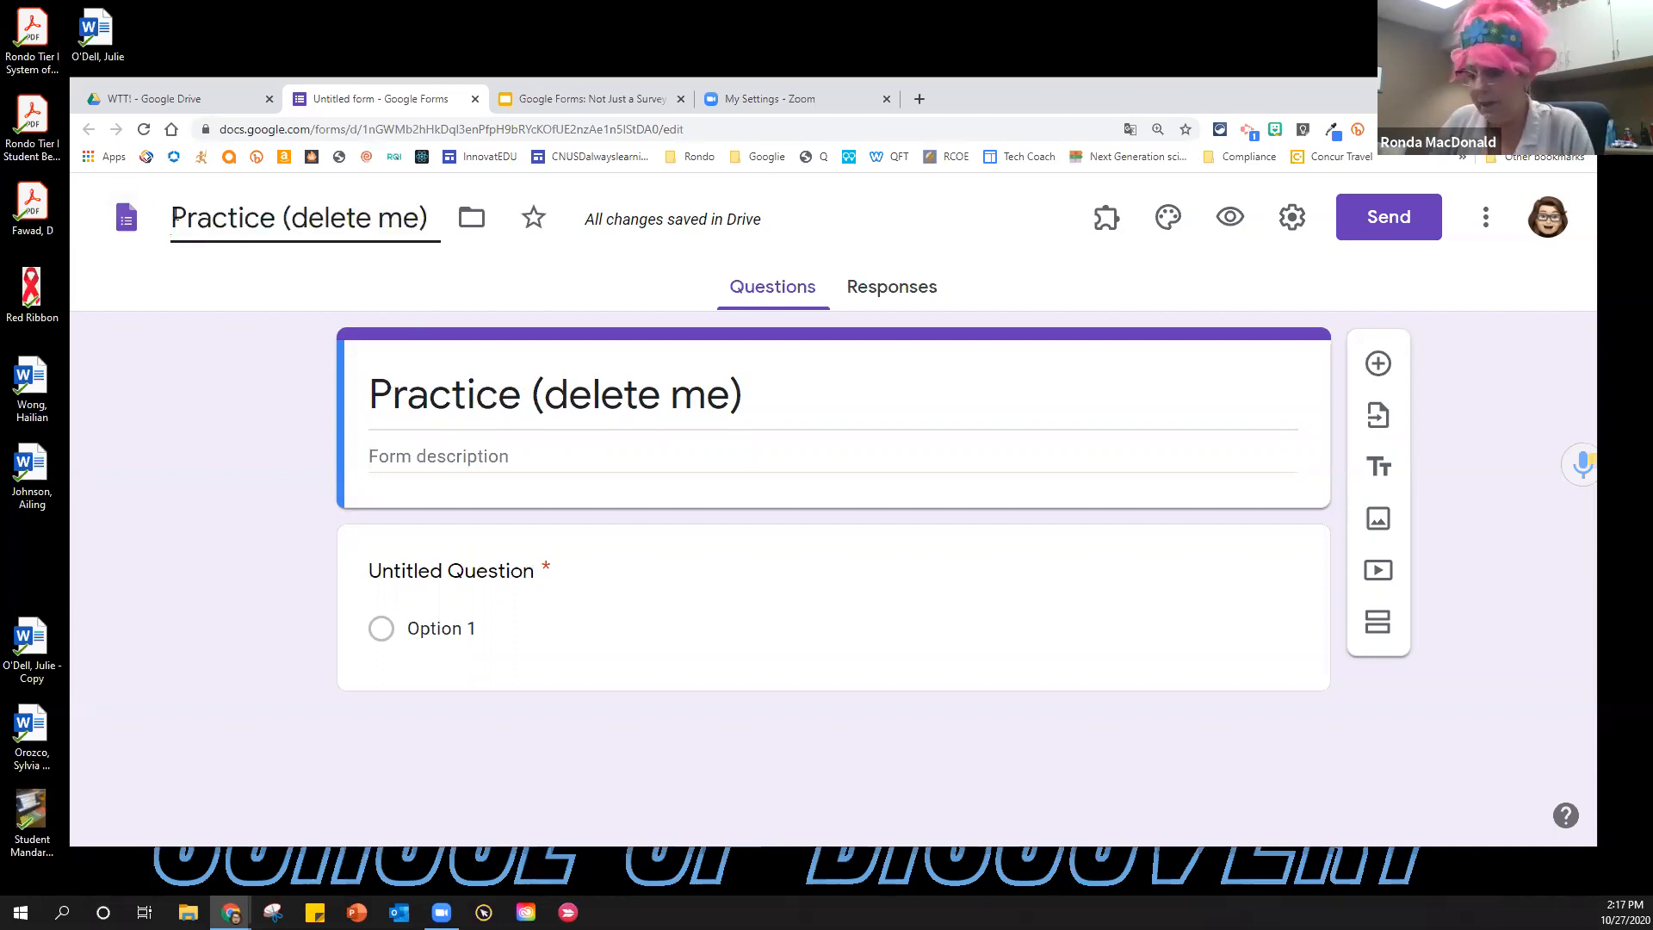
{"action": "type", "text": "01"}
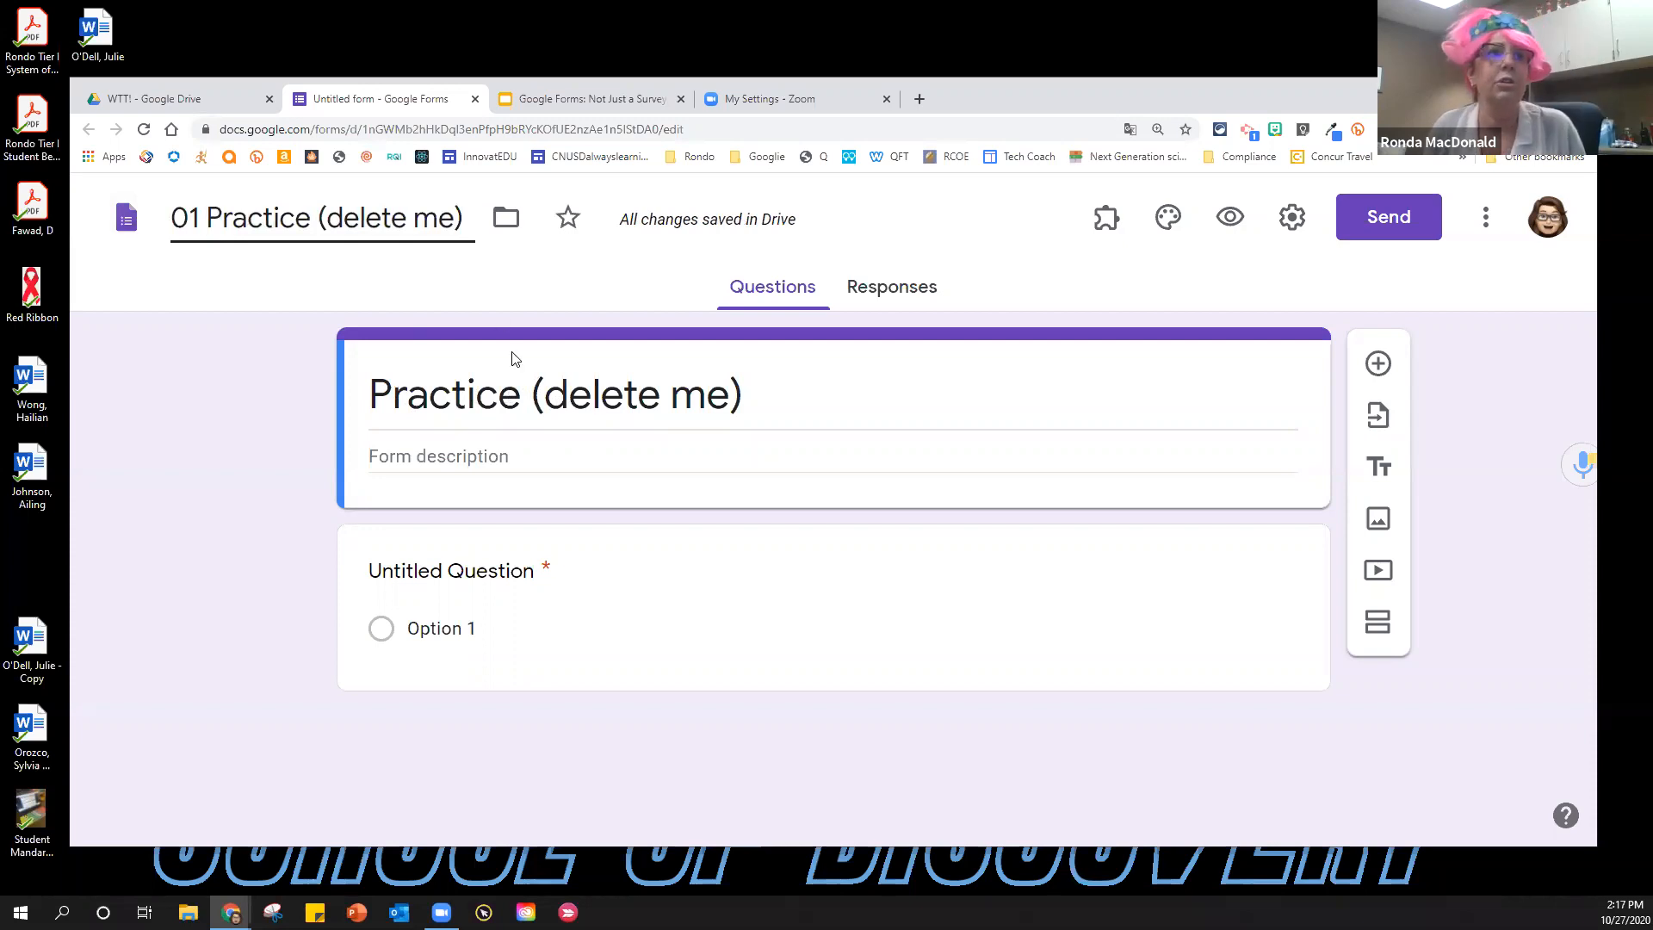
{"action": "left_click", "coordinate": [599, 457]}
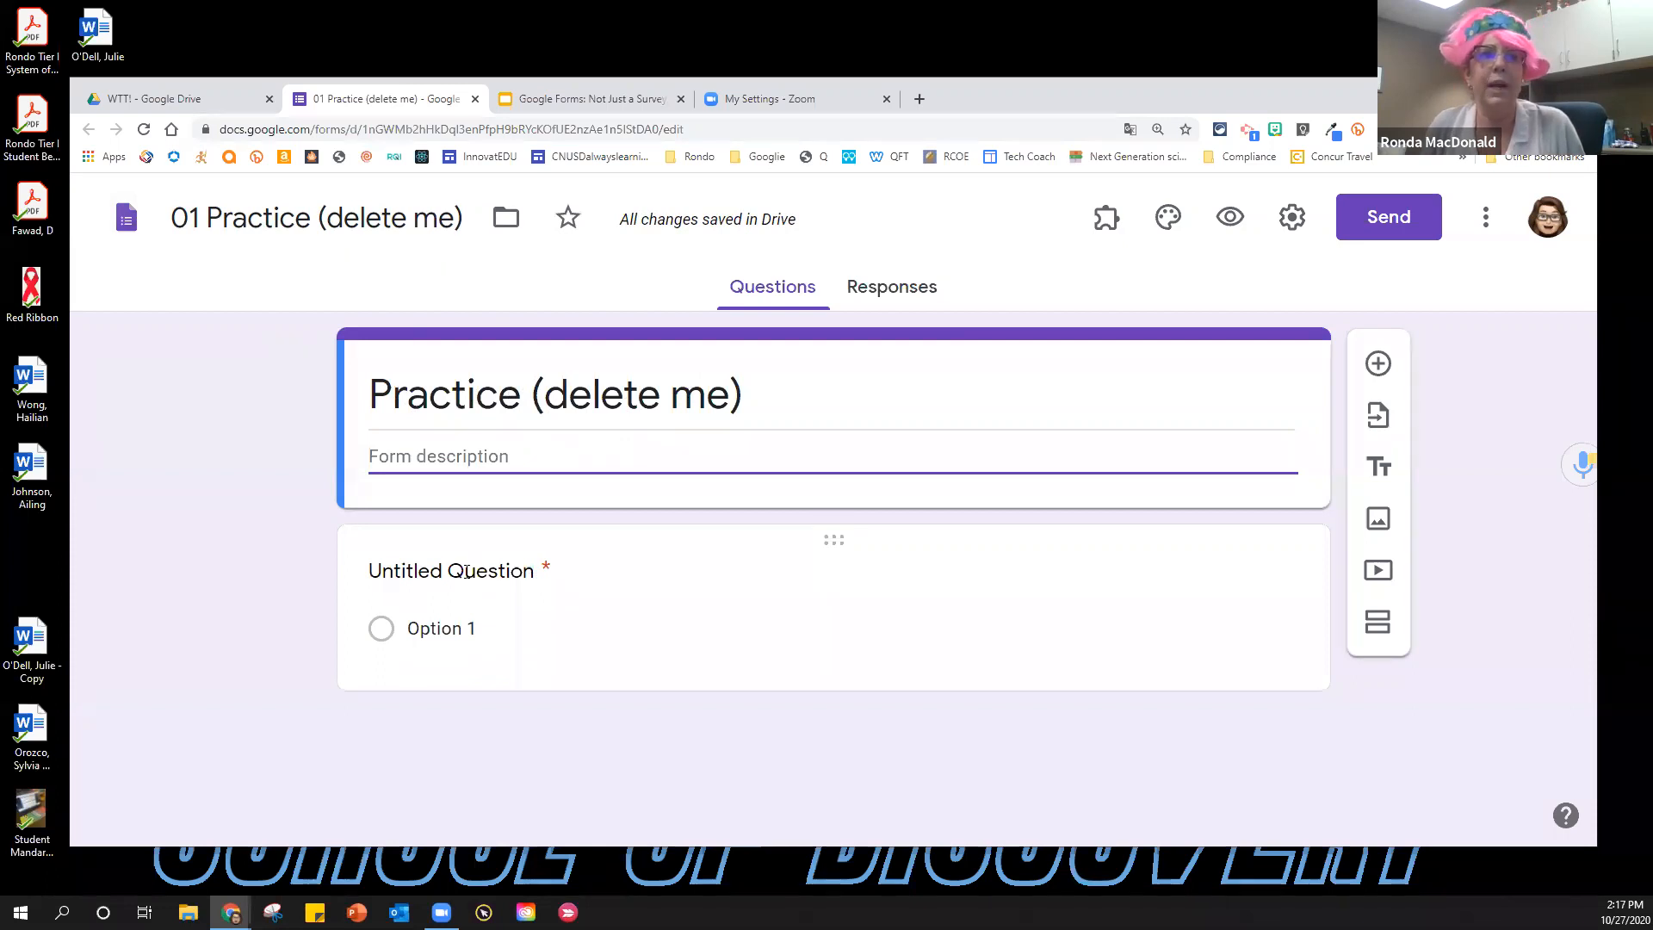
Enter "What color is the sky on a clear day?" as the first question and set its type to Multiple choice.
{"action": "left_click", "coordinate": [465, 572]}
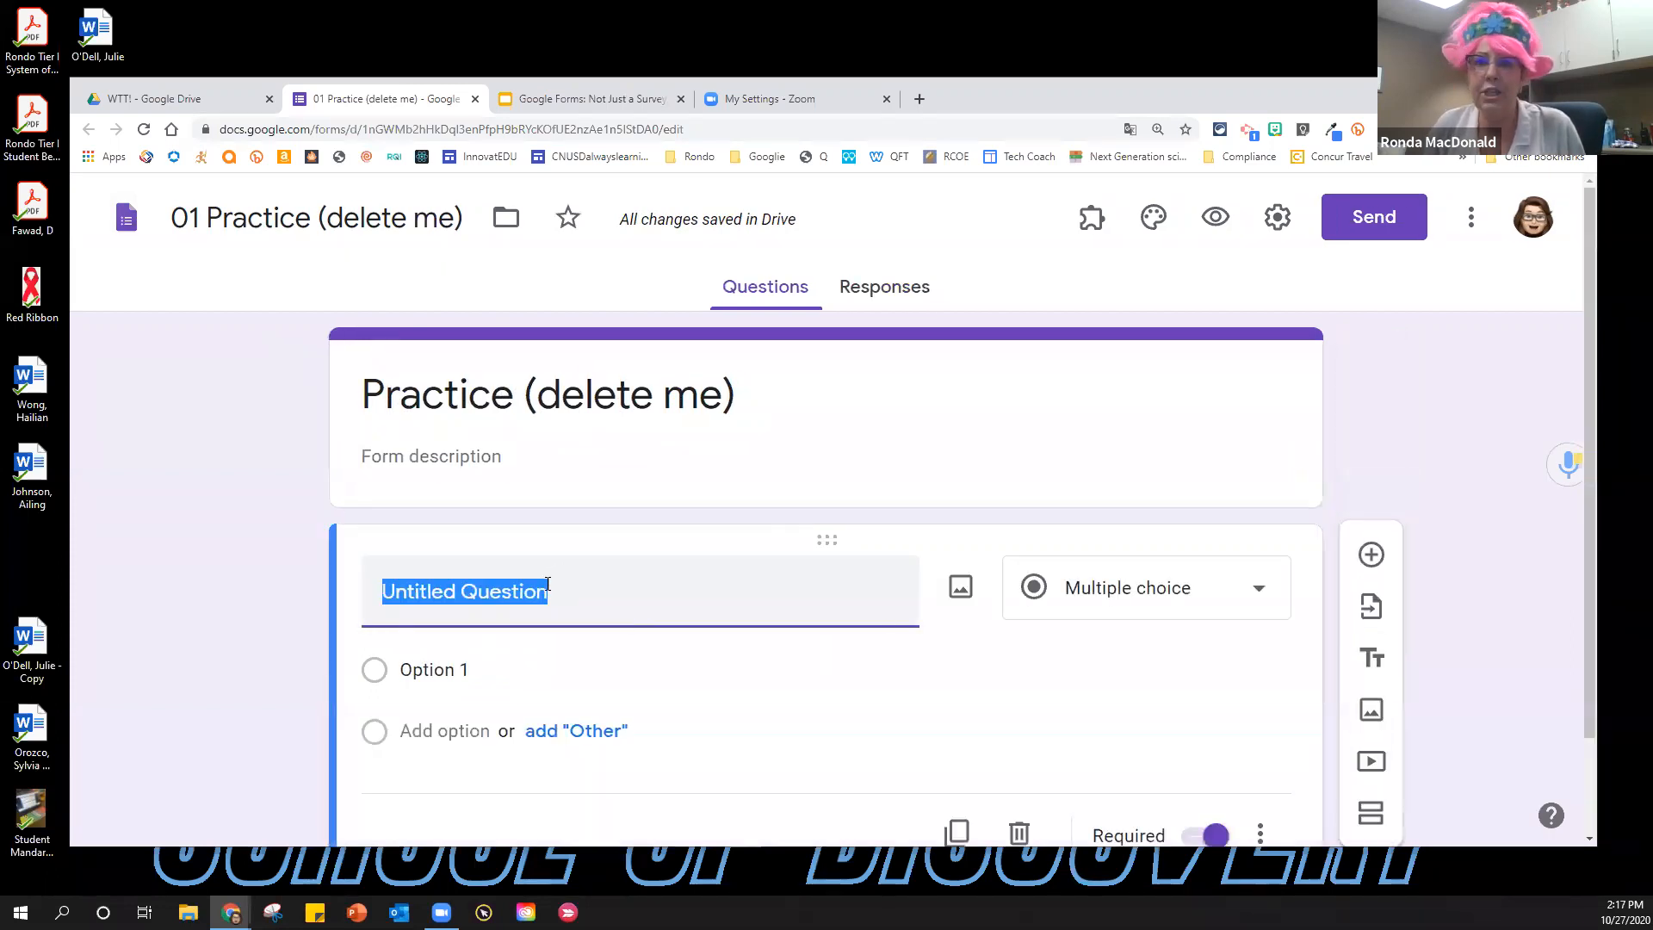
{"action": "type", "text": "W"}
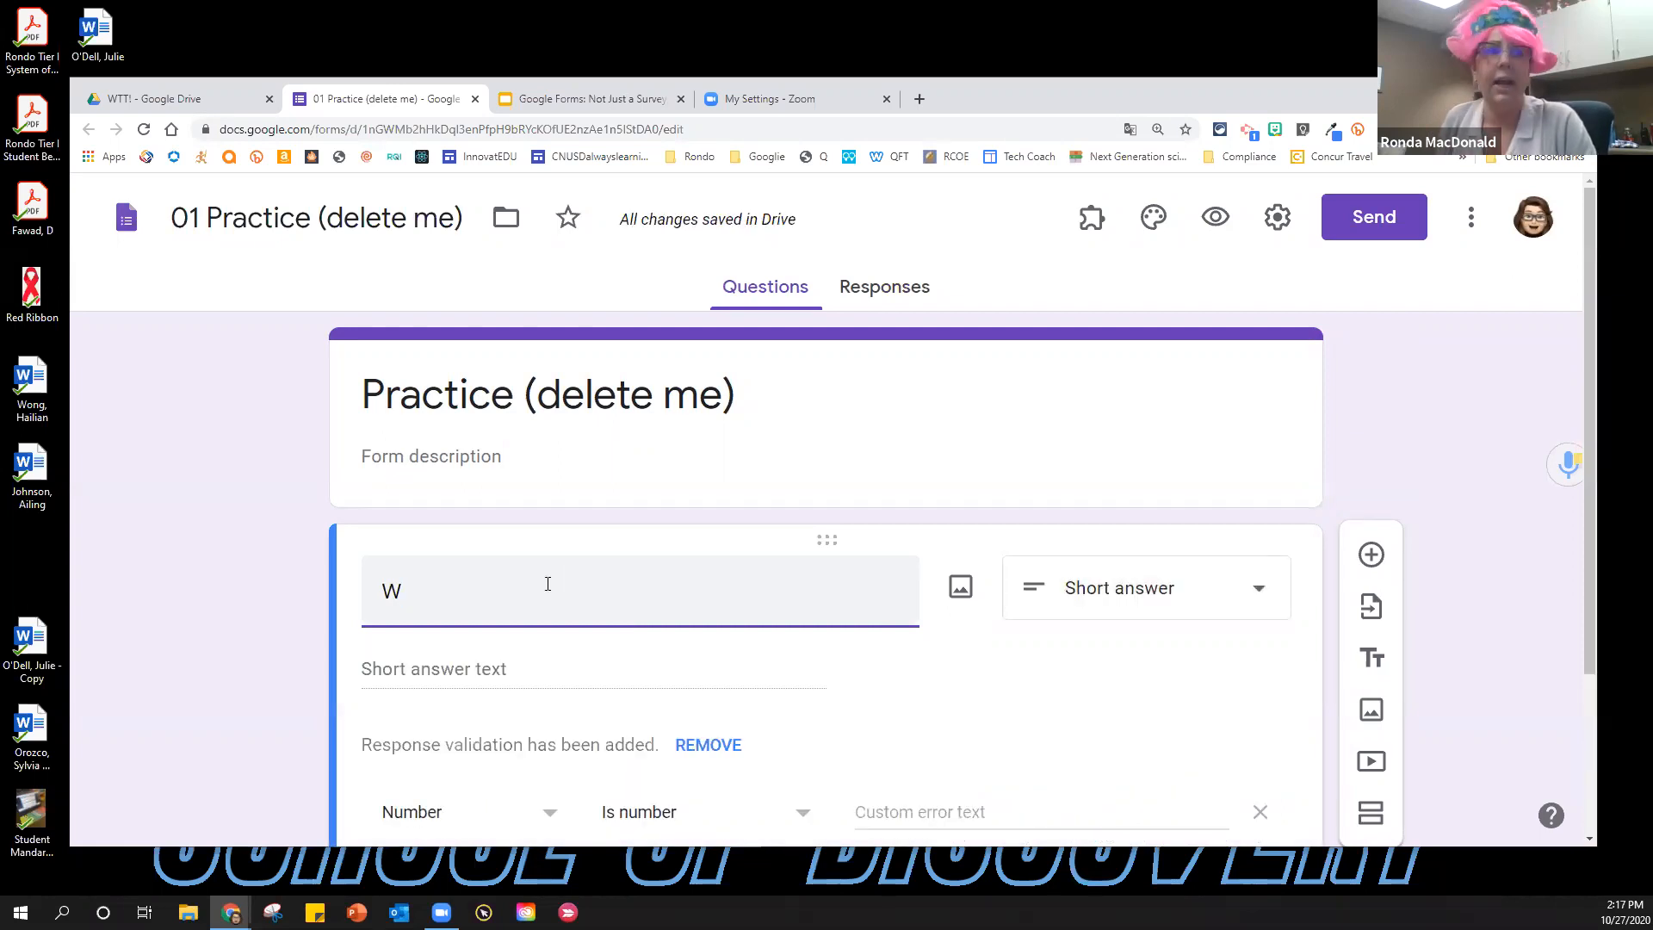
{"action": "type", "text": "hat color"}
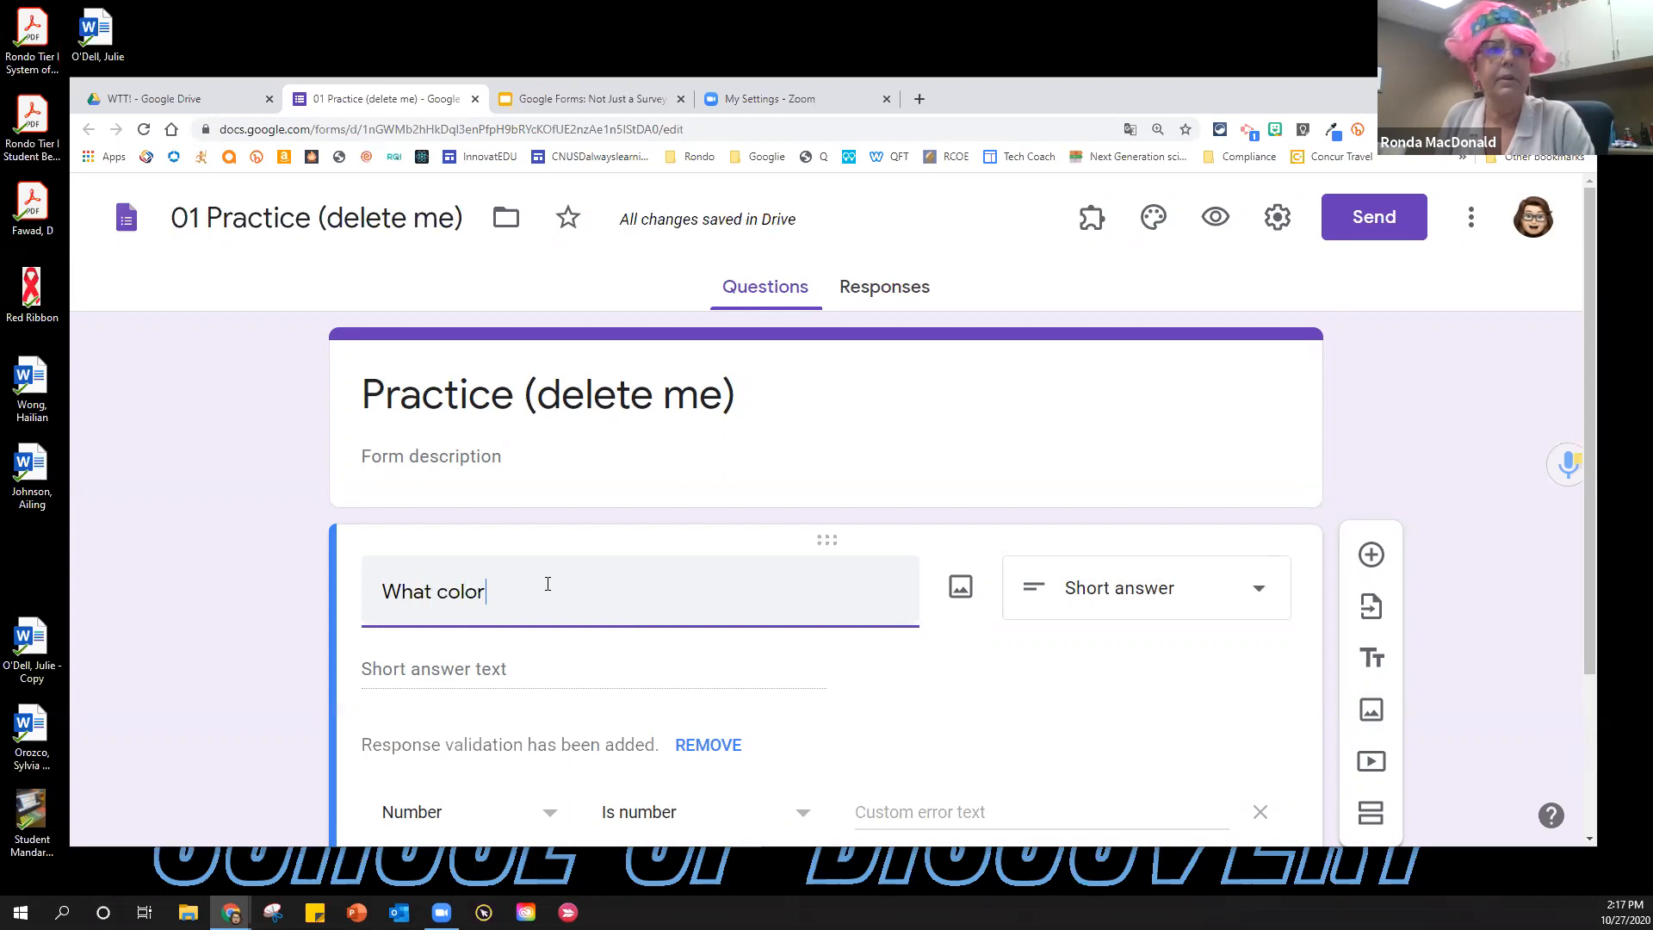
{"action": "type", "text": " is the sky "}
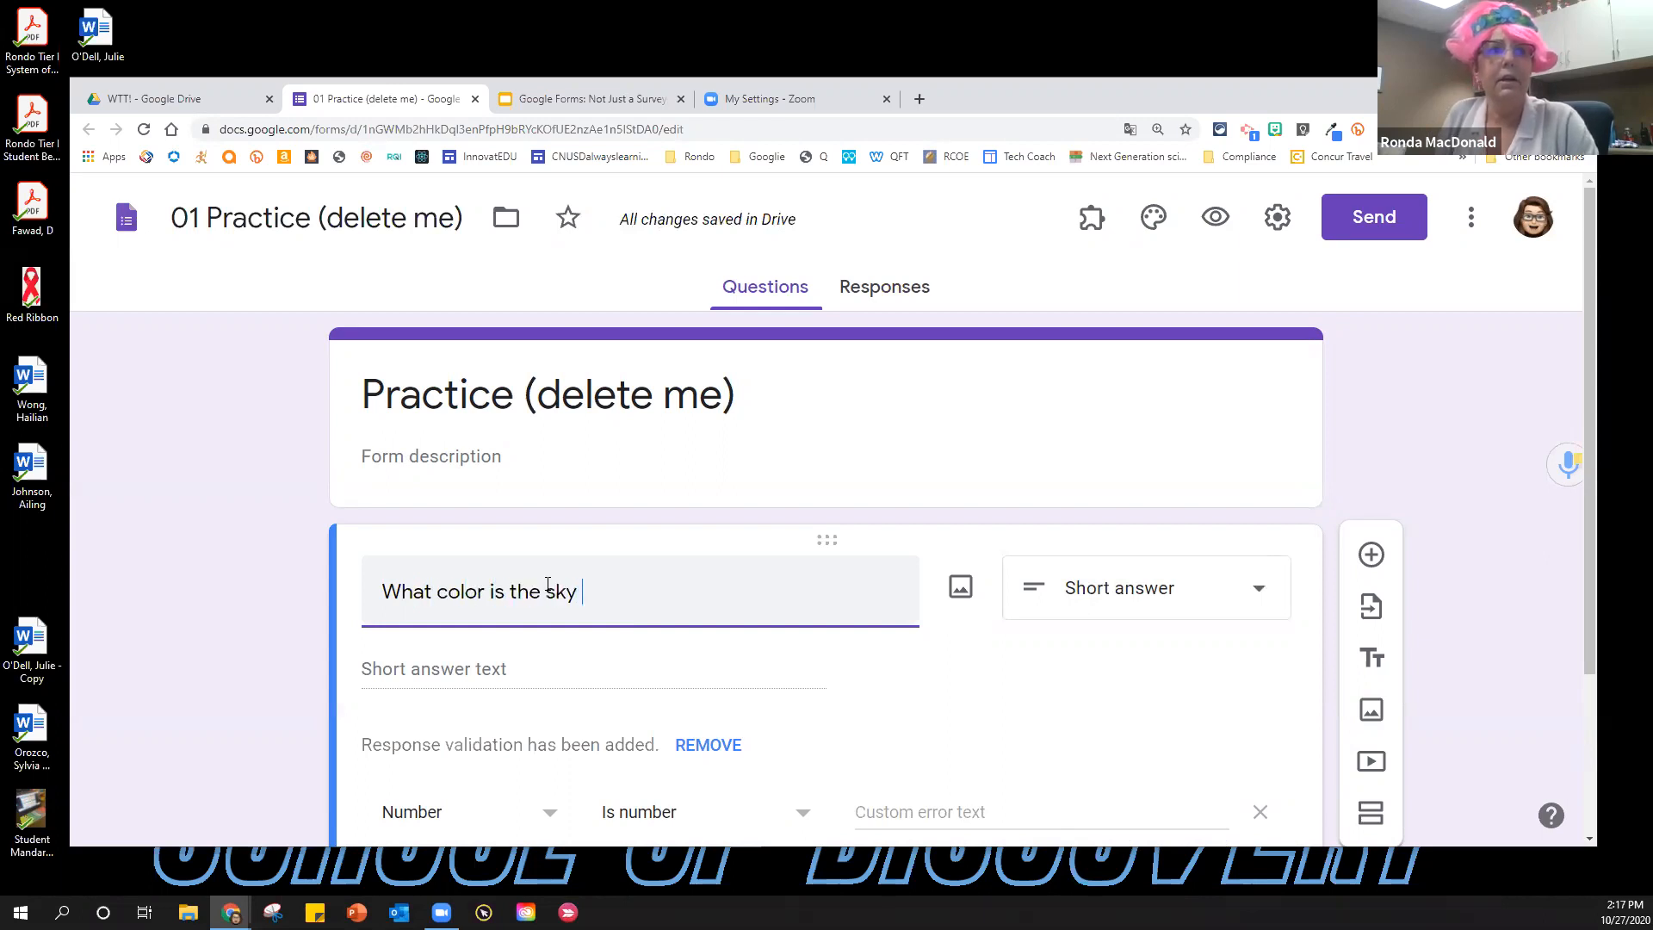
{"action": "type", "text": "on a clear day?"}
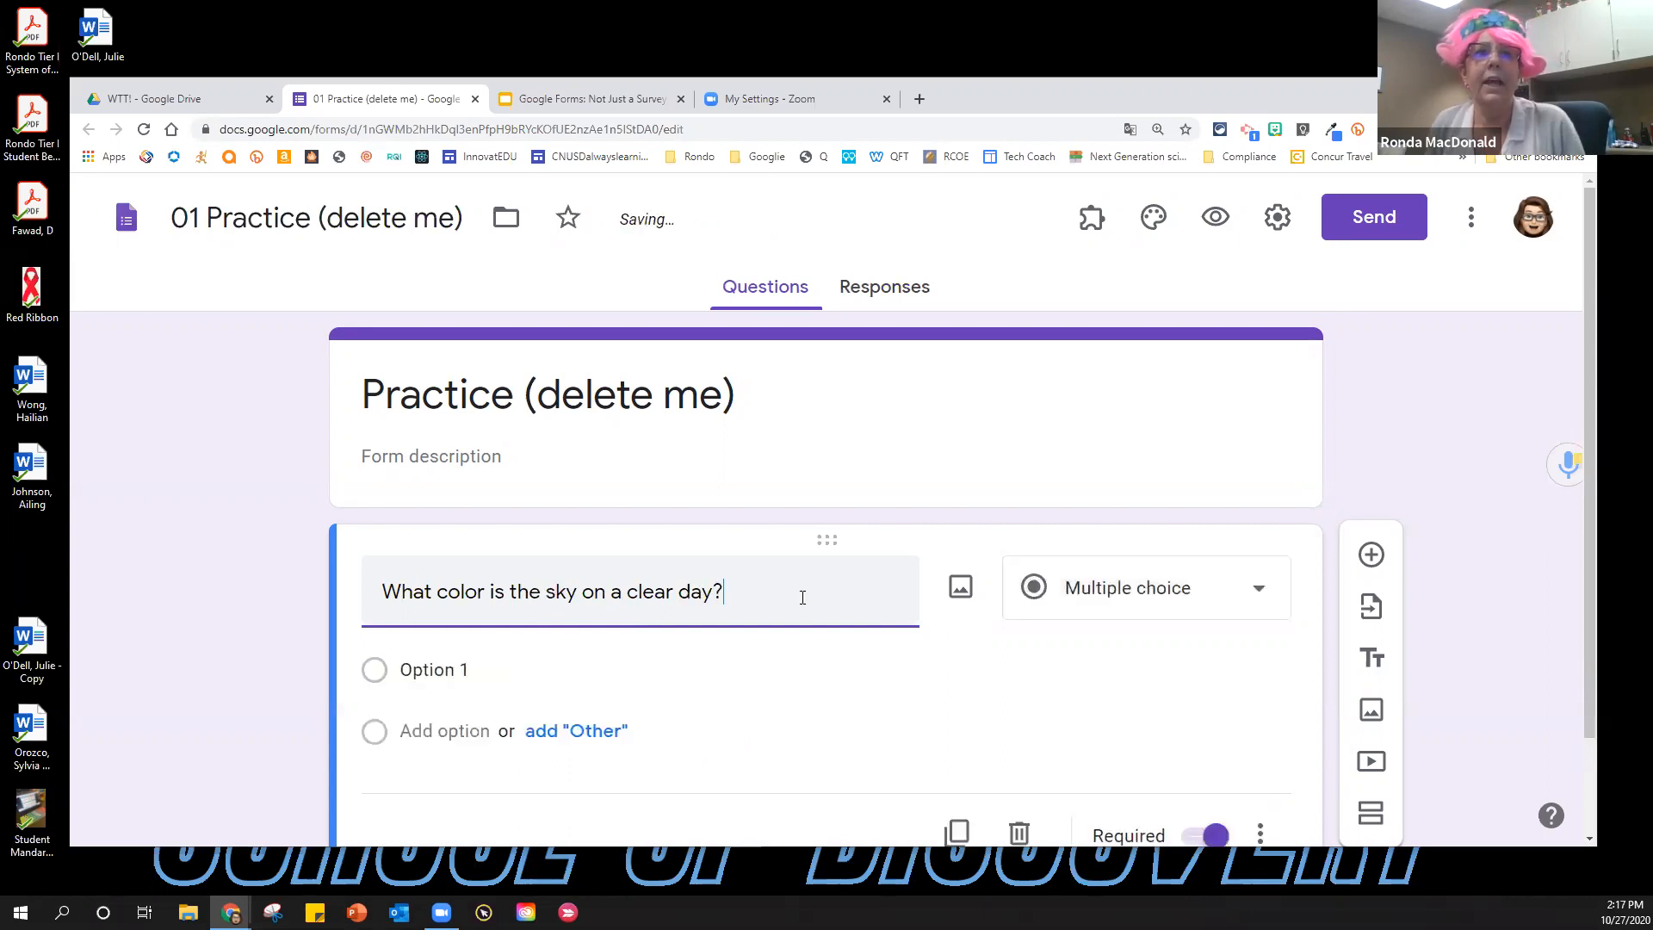
{"action": "left_click", "coordinate": [1154, 599]}
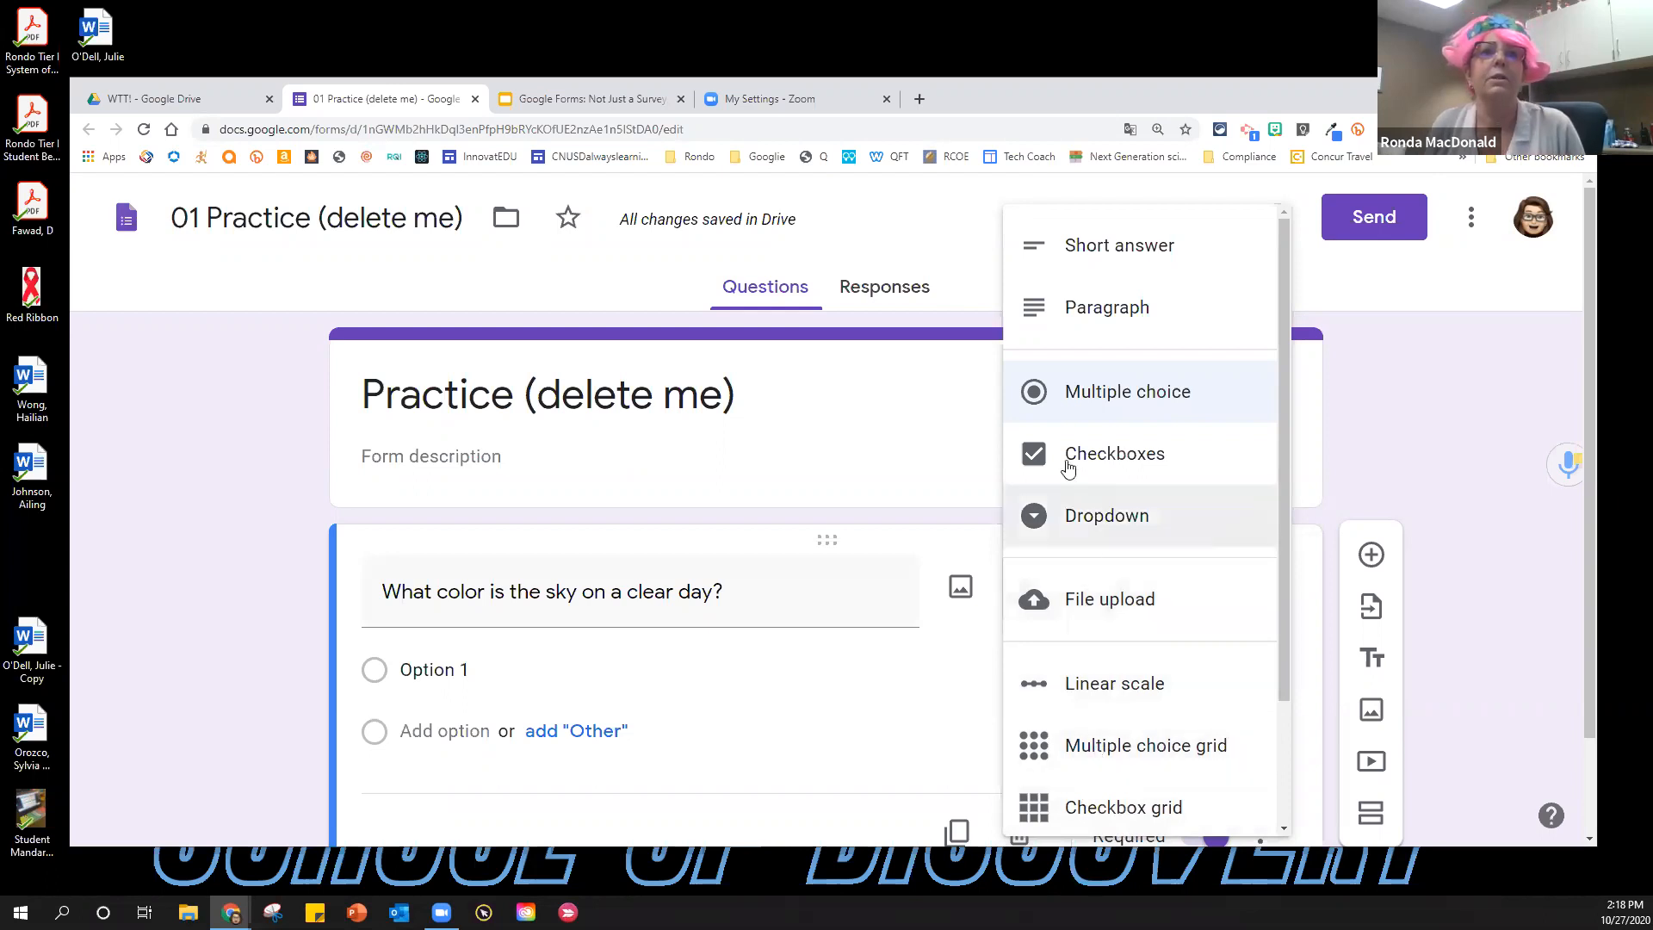
{"action": "left_click", "coordinate": [1081, 394]}
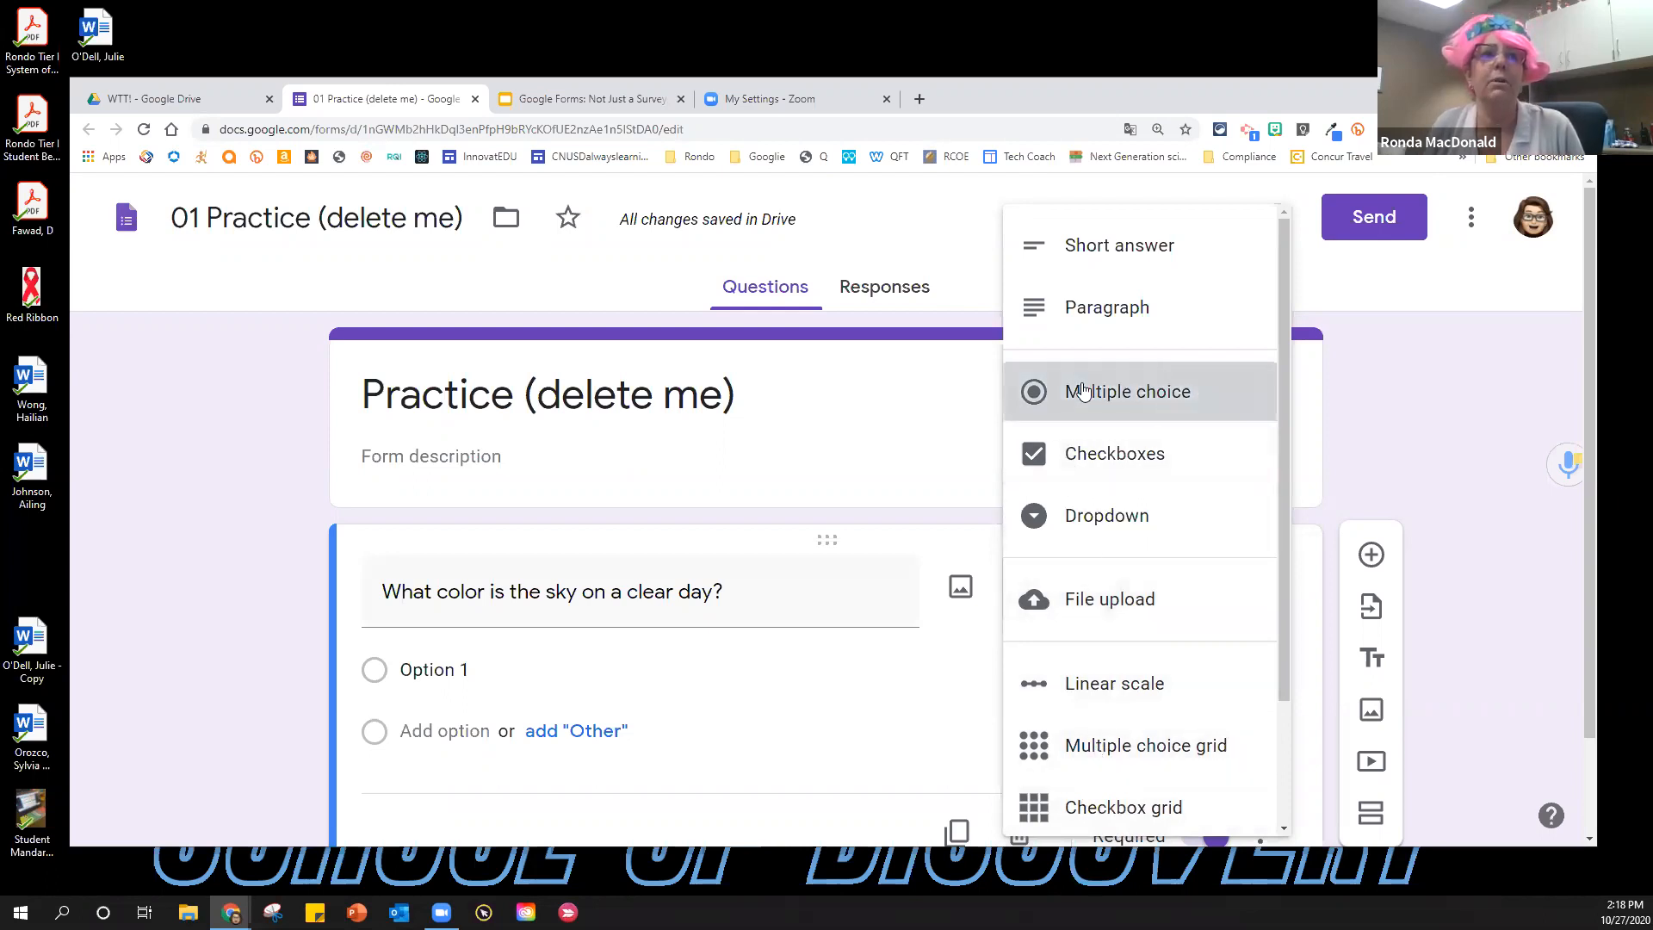
Give the sky question the answer options blue, red, black and clear, and move blue down to third place.
{"action": "left_click", "coordinate": [431, 667]}
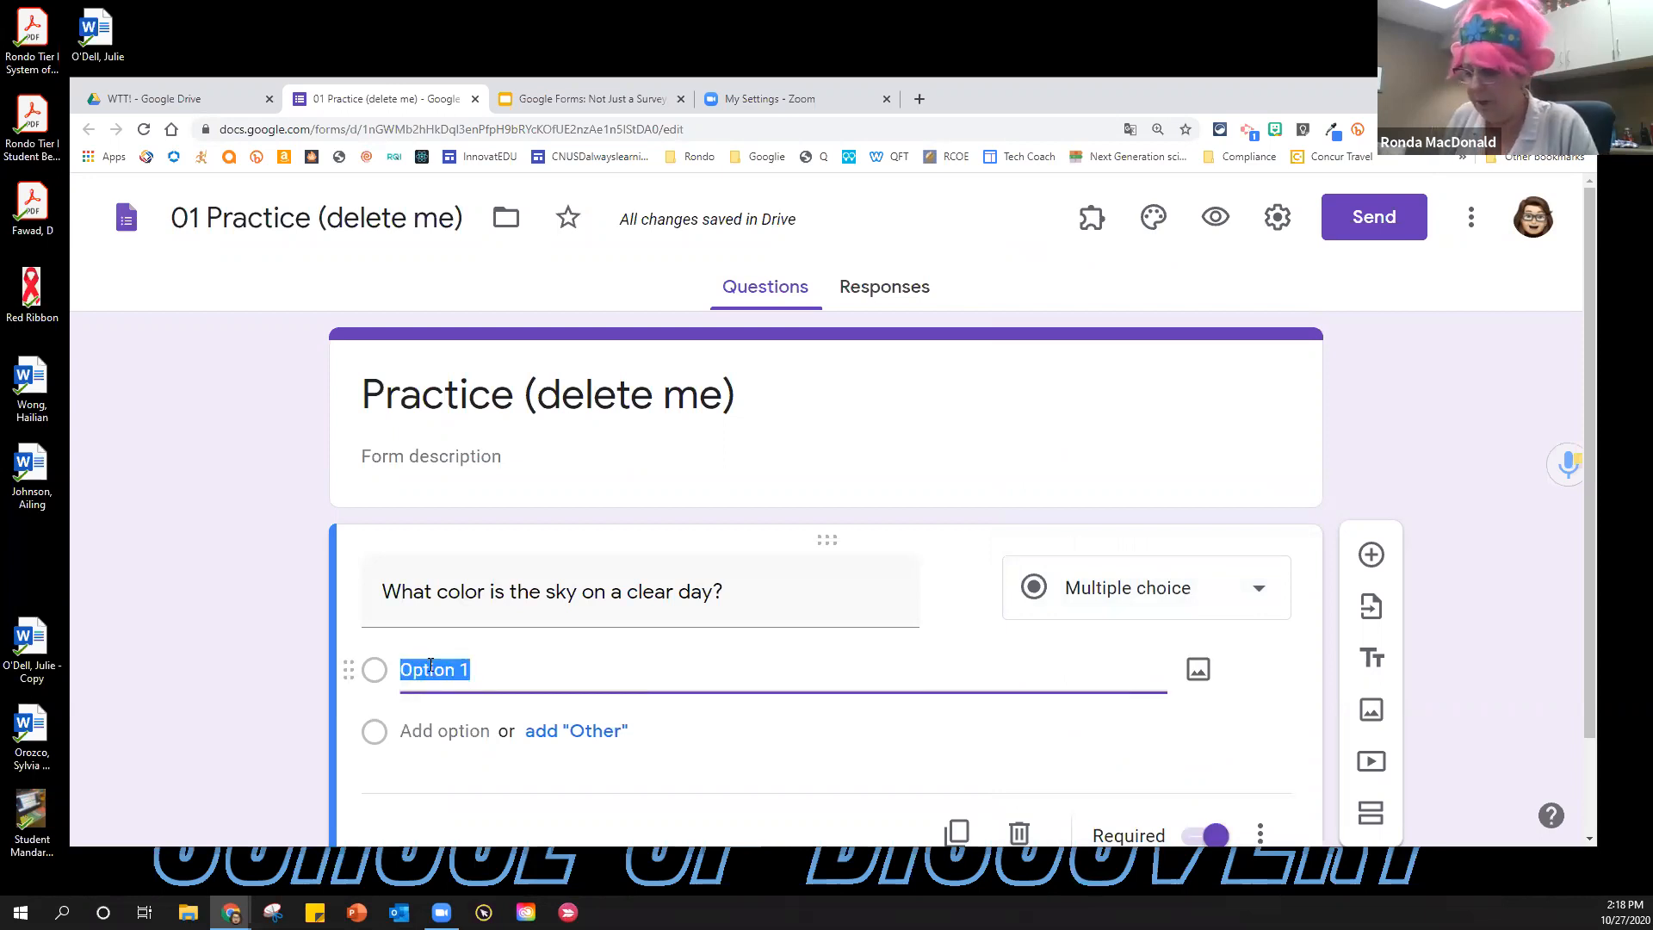
{"action": "type", "text": "blue"}
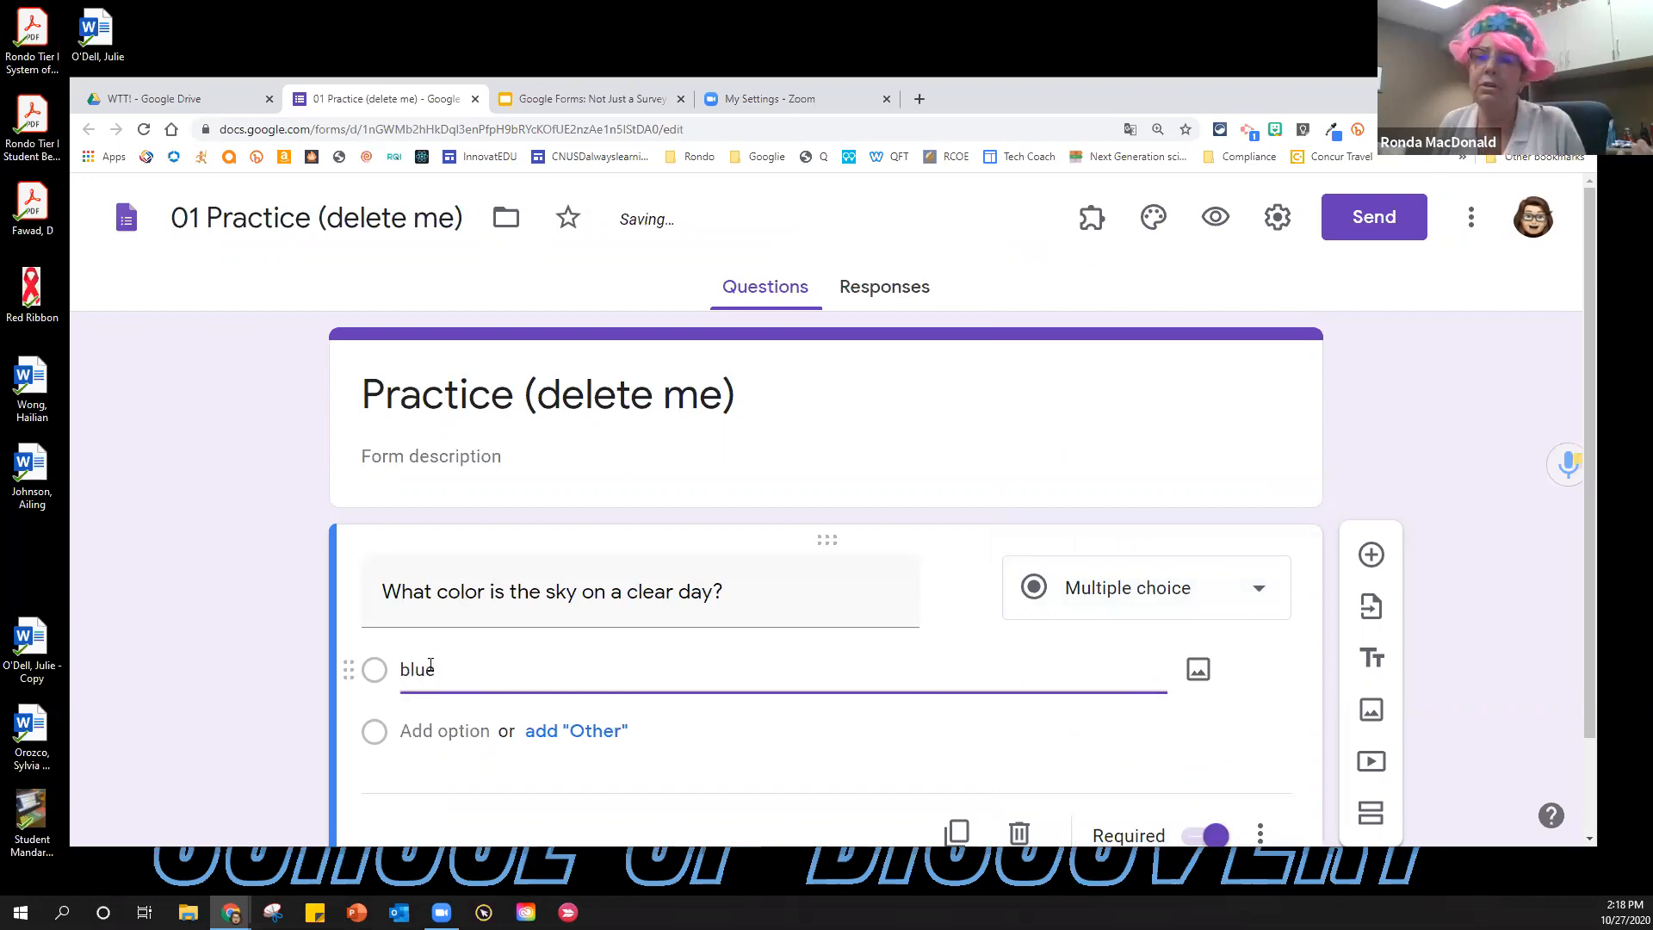
{"action": "left_click", "coordinate": [468, 718]}
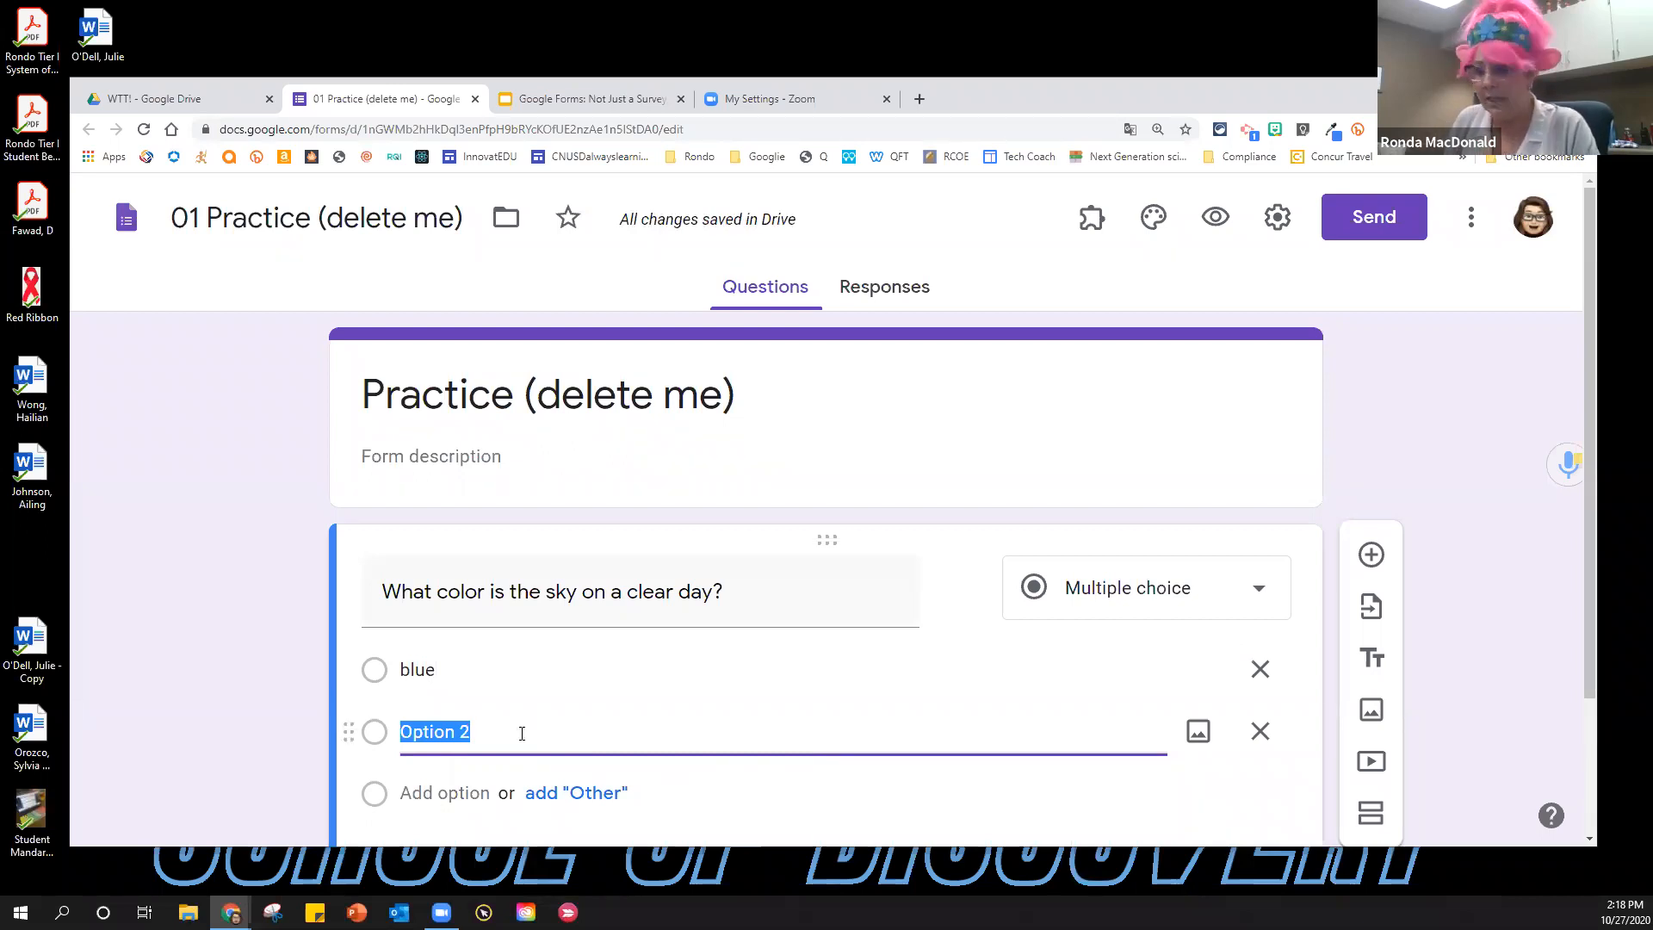
{"action": "type", "text": "red"}
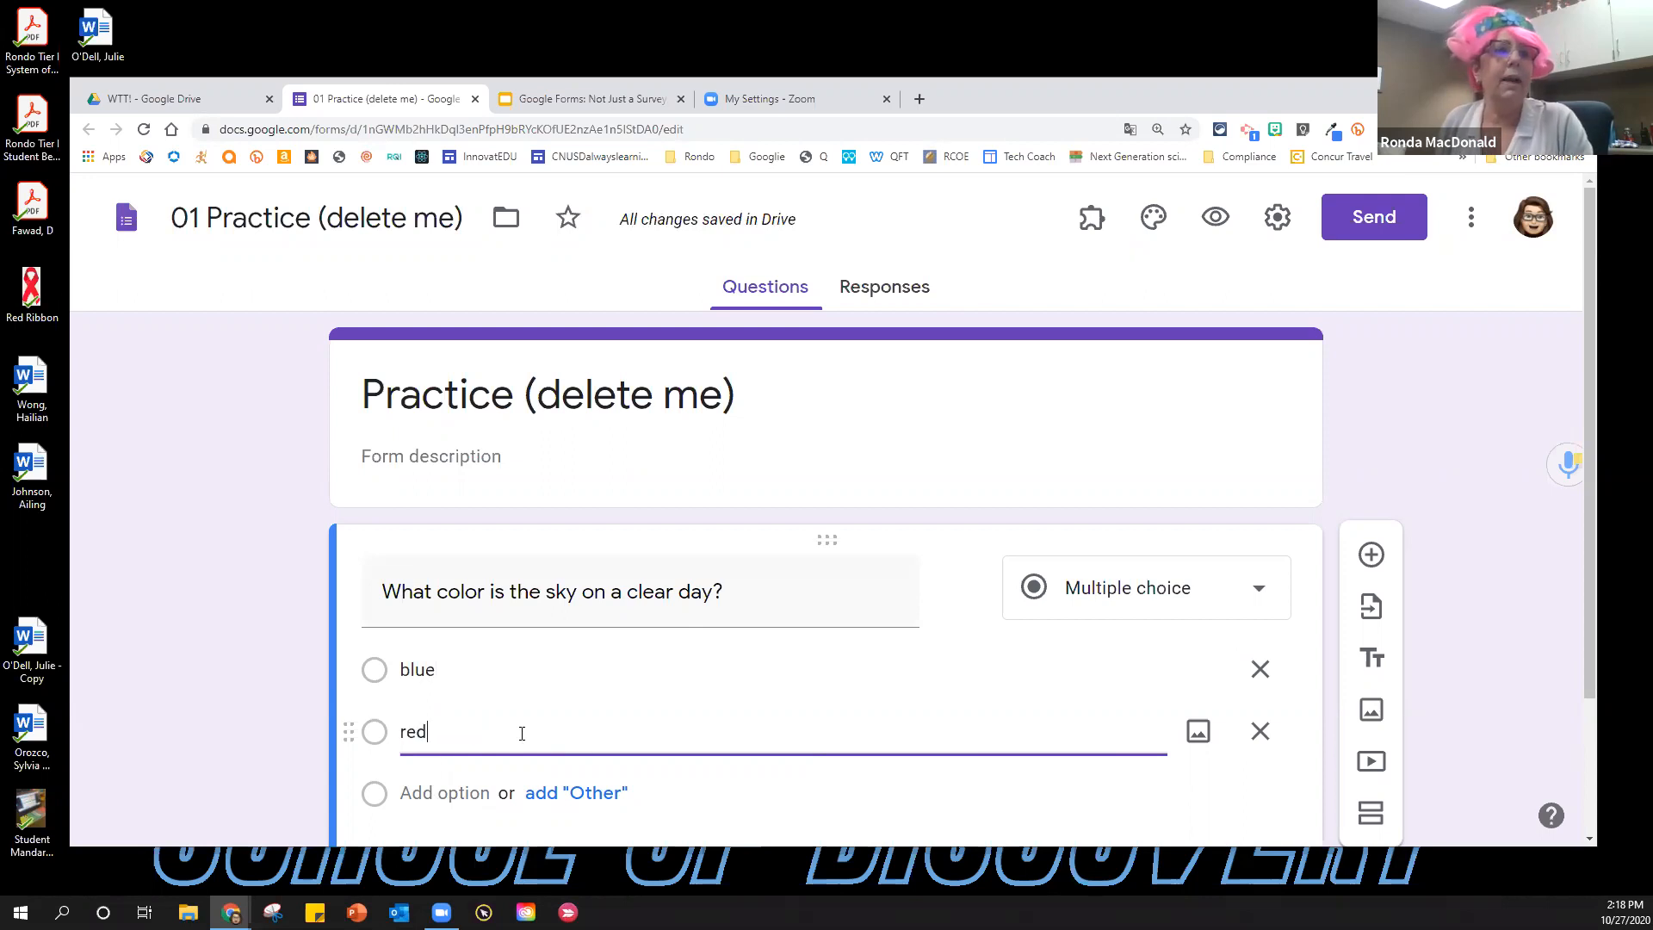
{"action": "key", "text": "Return"}
{"action": "type", "text": "black"}
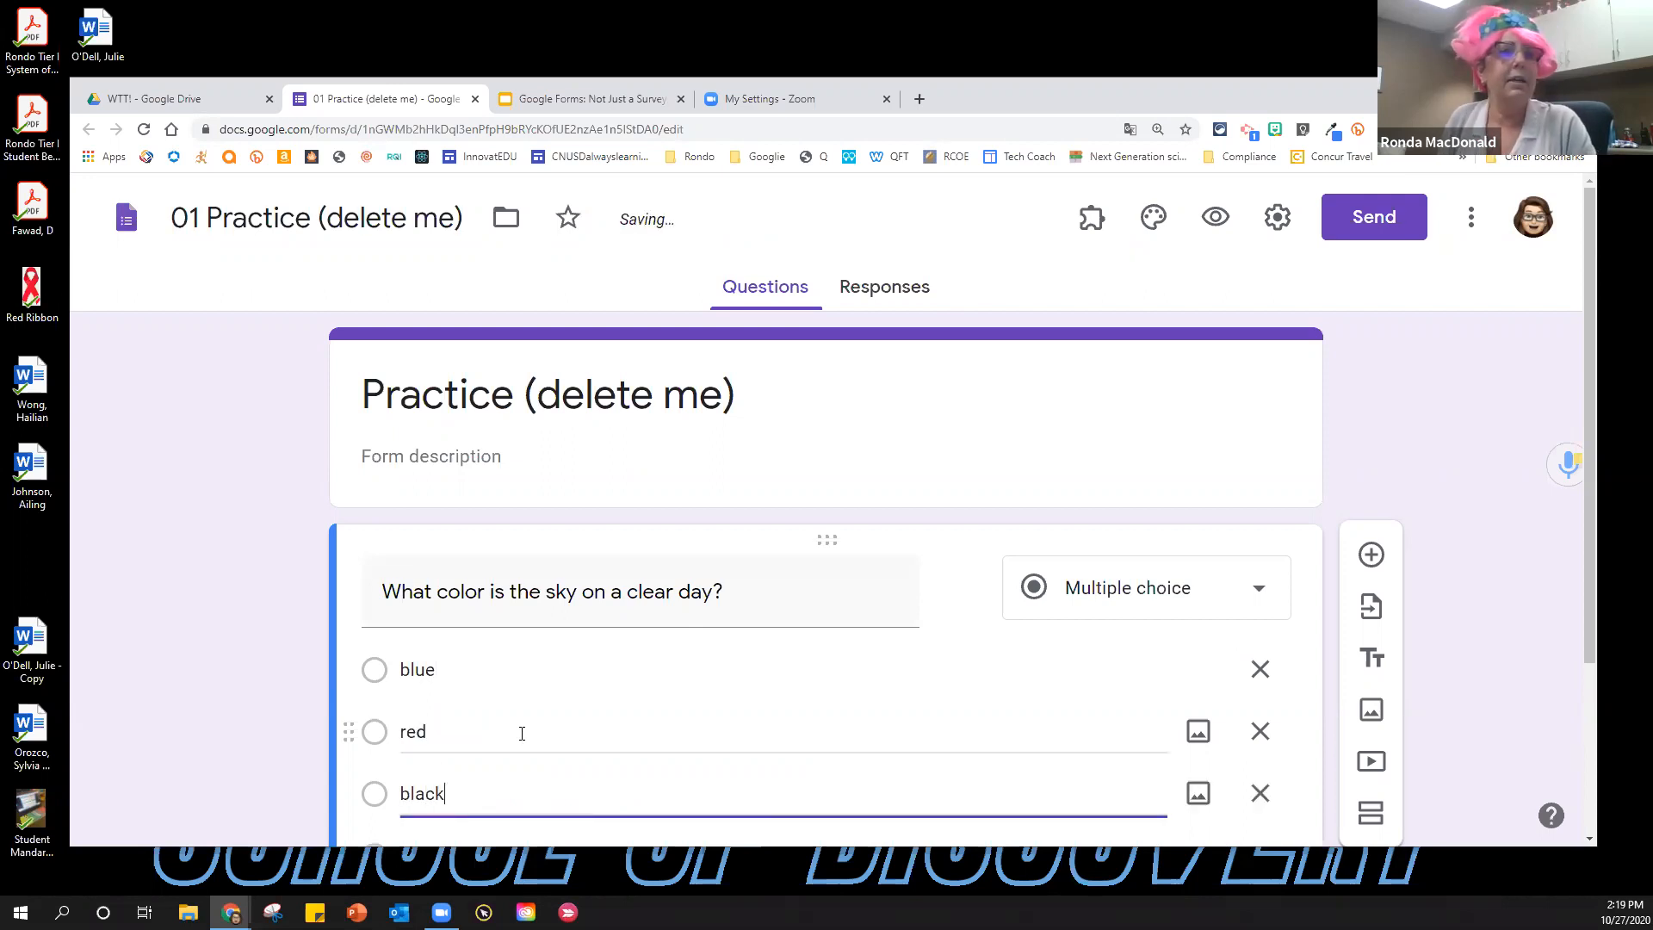
{"action": "key", "text": "Return"}
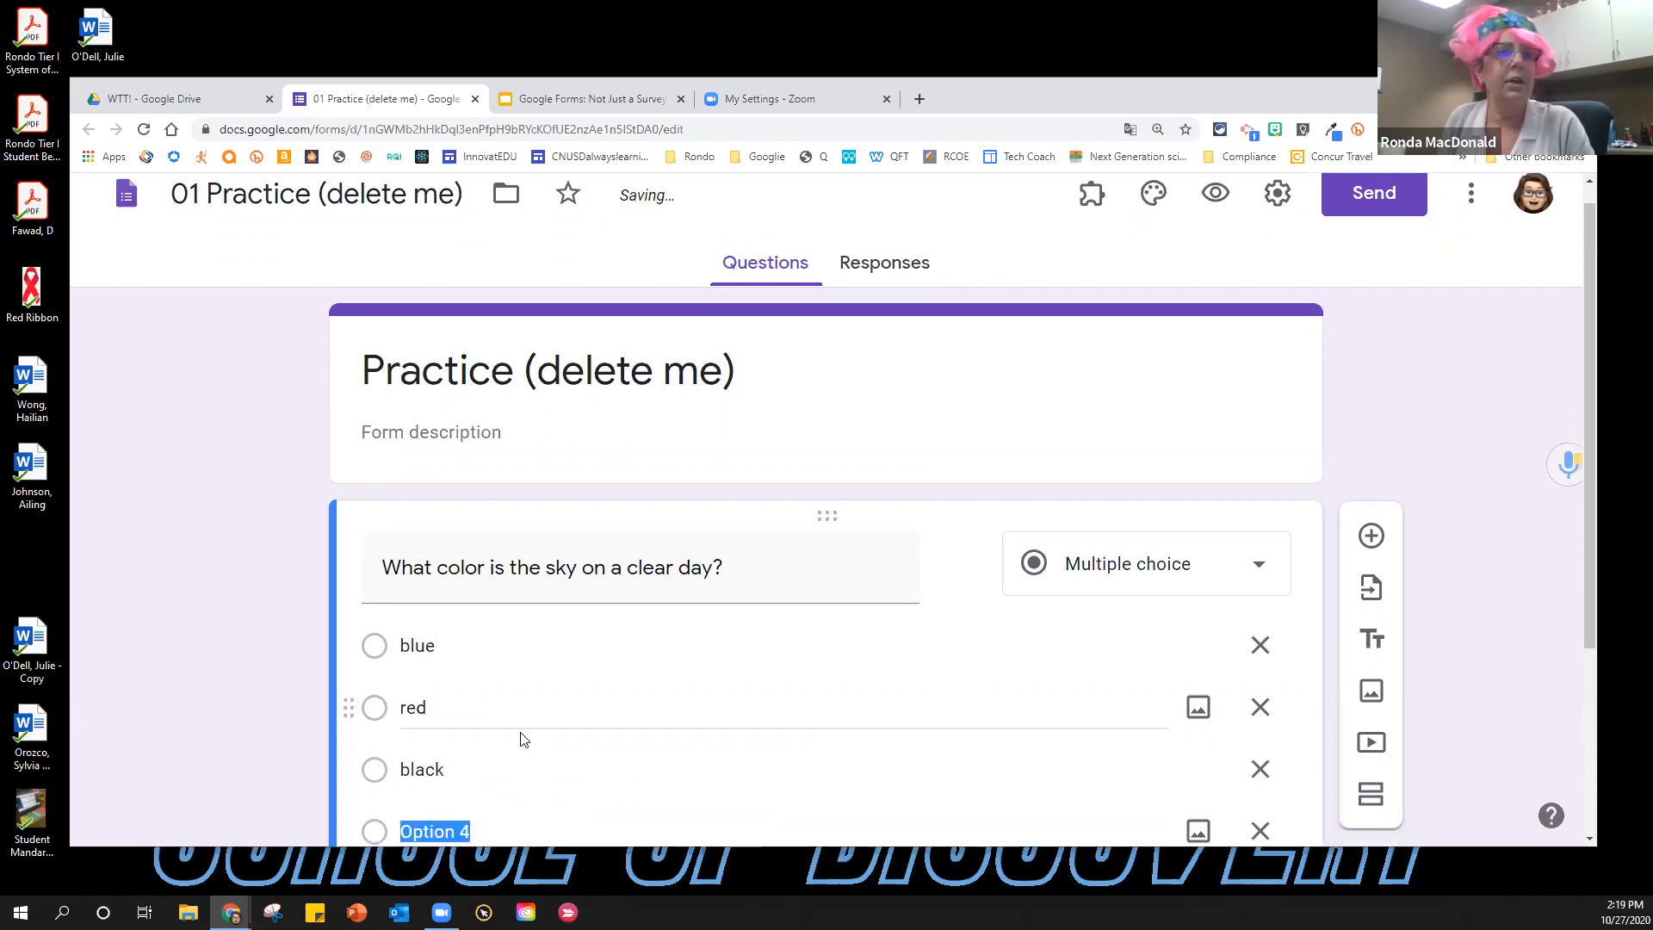
{"action": "type", "text": "clear"}
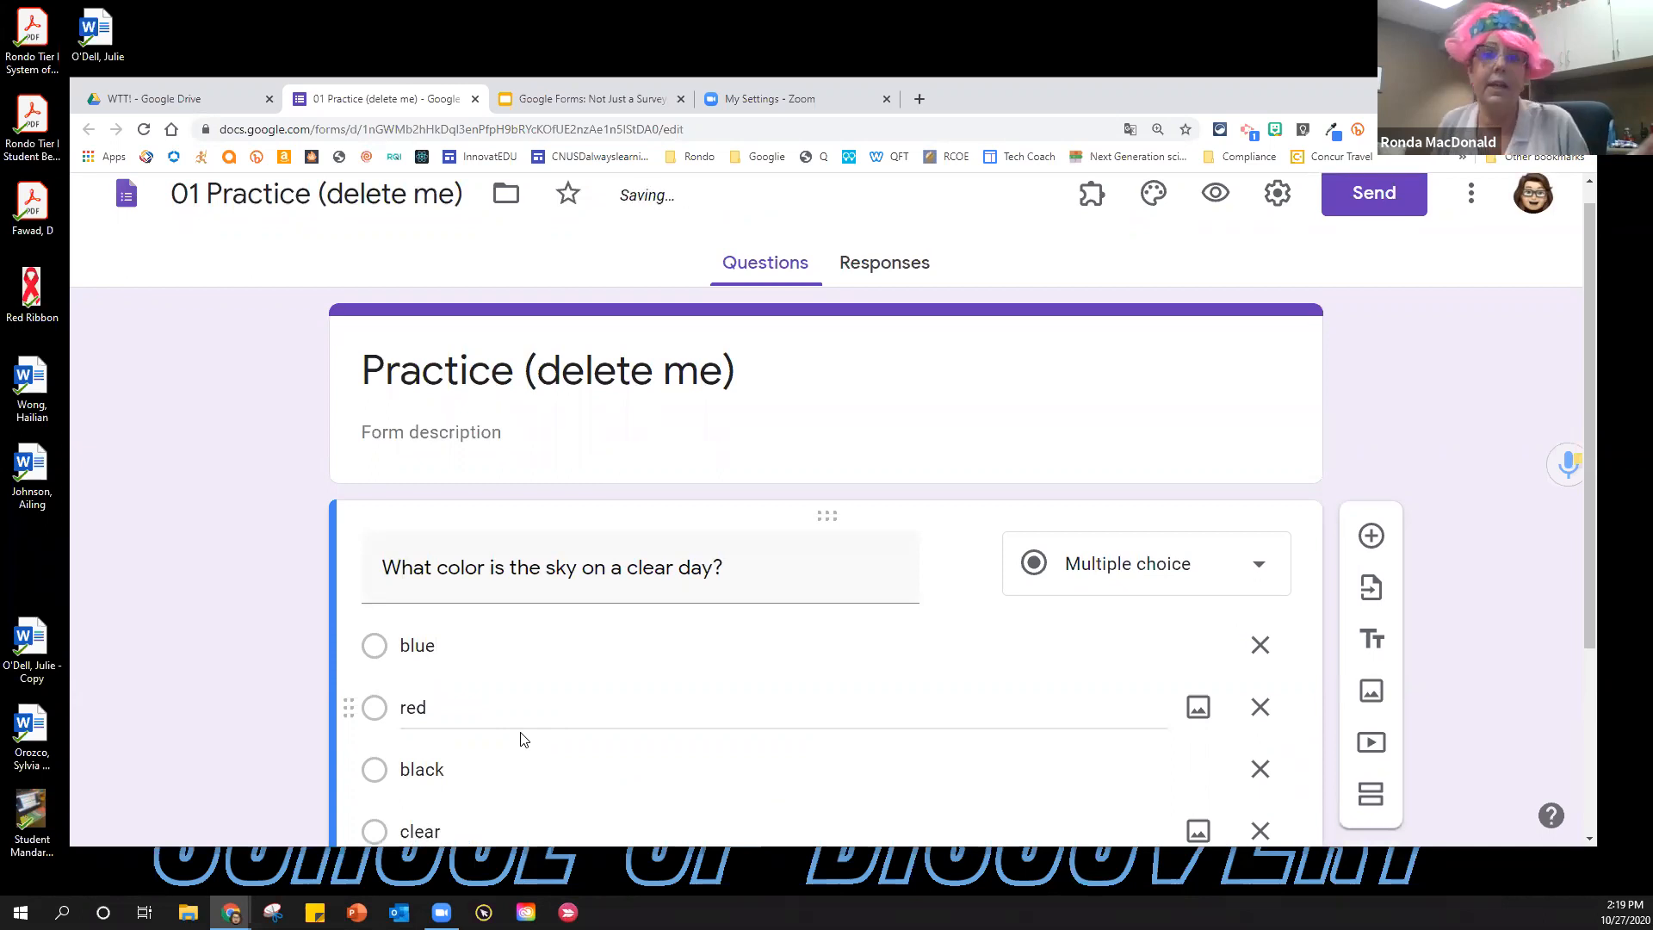
{"action": "scroll", "coordinate": [559, 667], "scroll_direction": "down", "scroll_amount": 1}
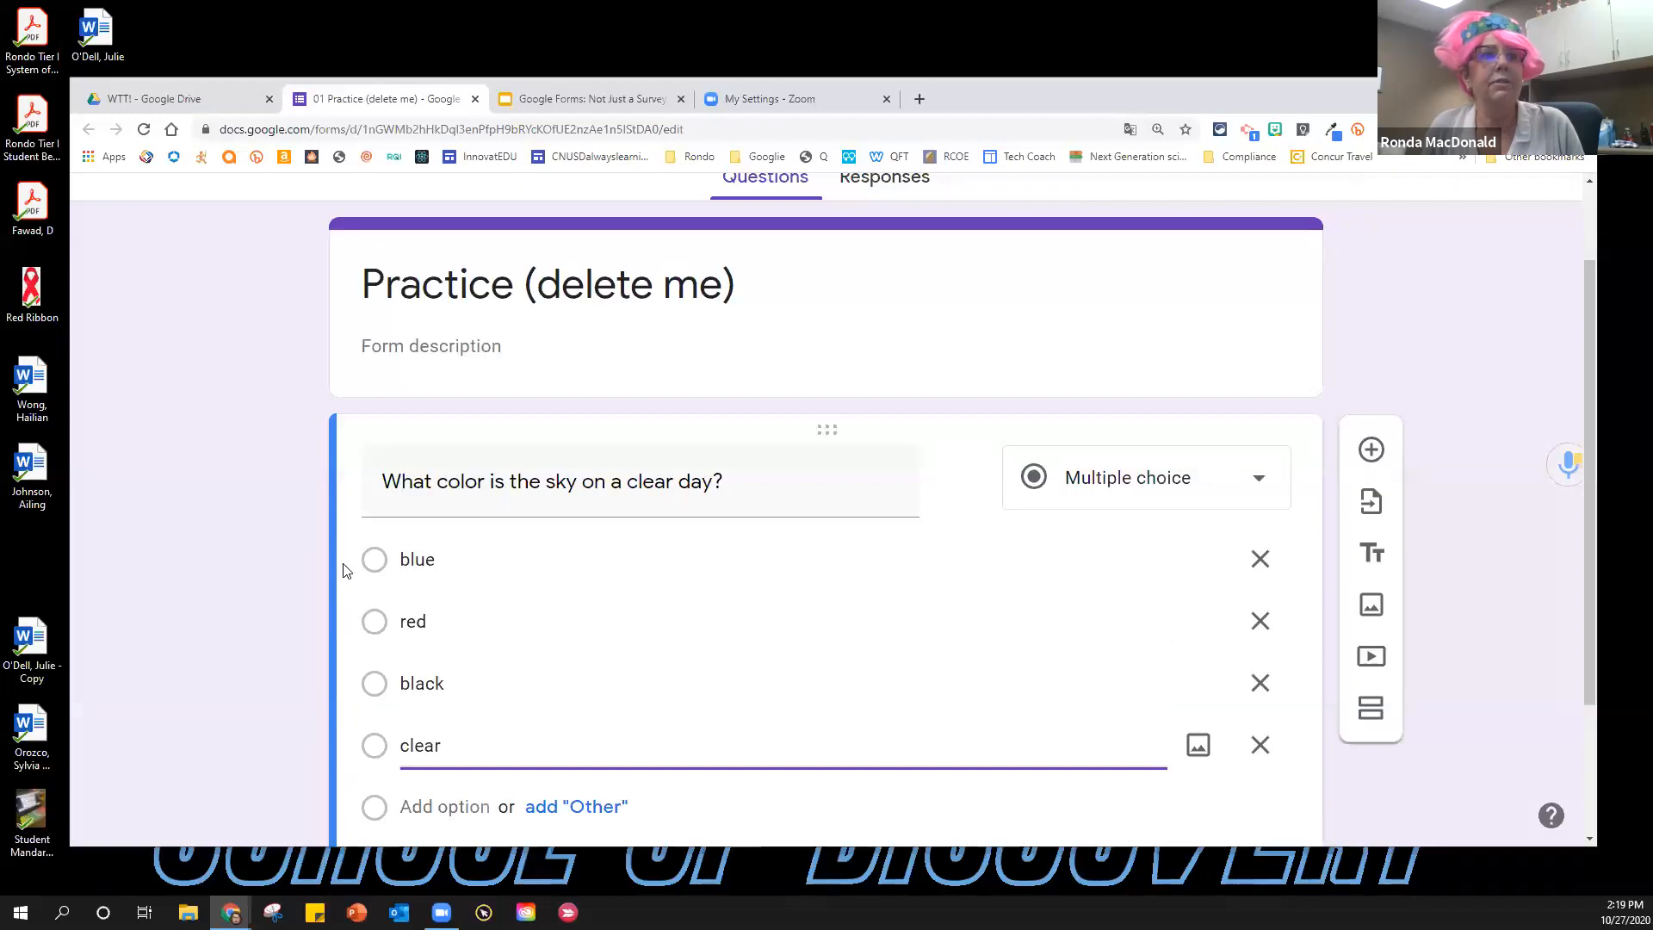
{"action": "left_click_drag", "start_coordinate": [349, 565], "coordinate": [358, 714]}
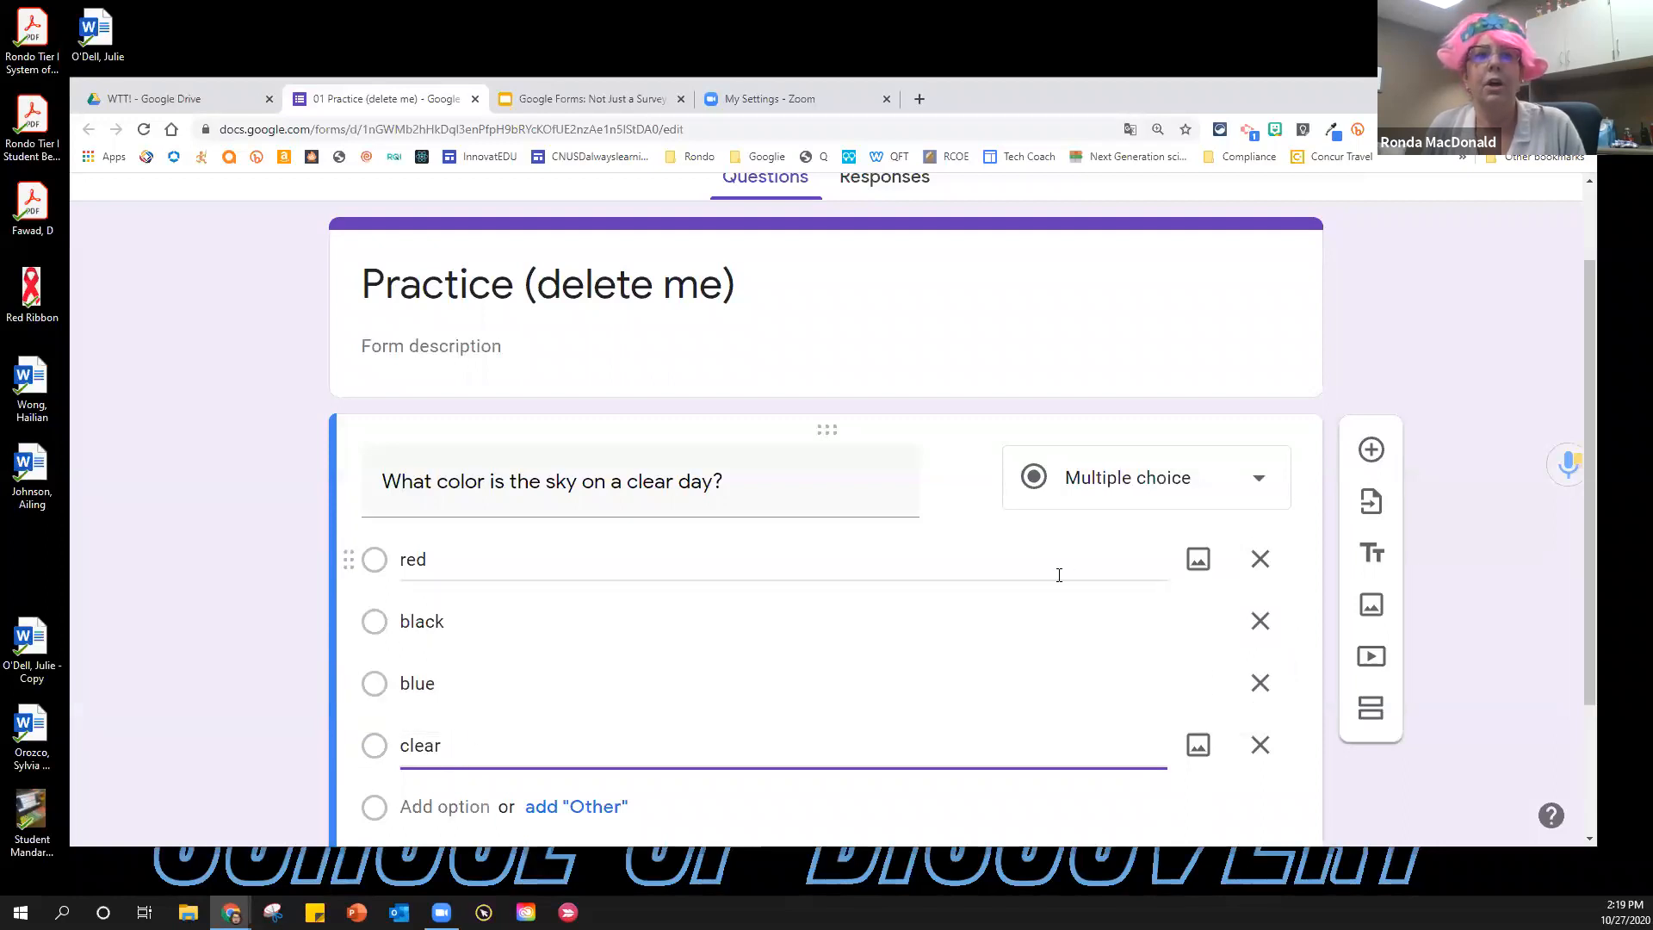
Add an image to the red option by searching Google images for "color red" and inserting the first plain red result.
{"action": "left_click", "coordinate": [1195, 561]}
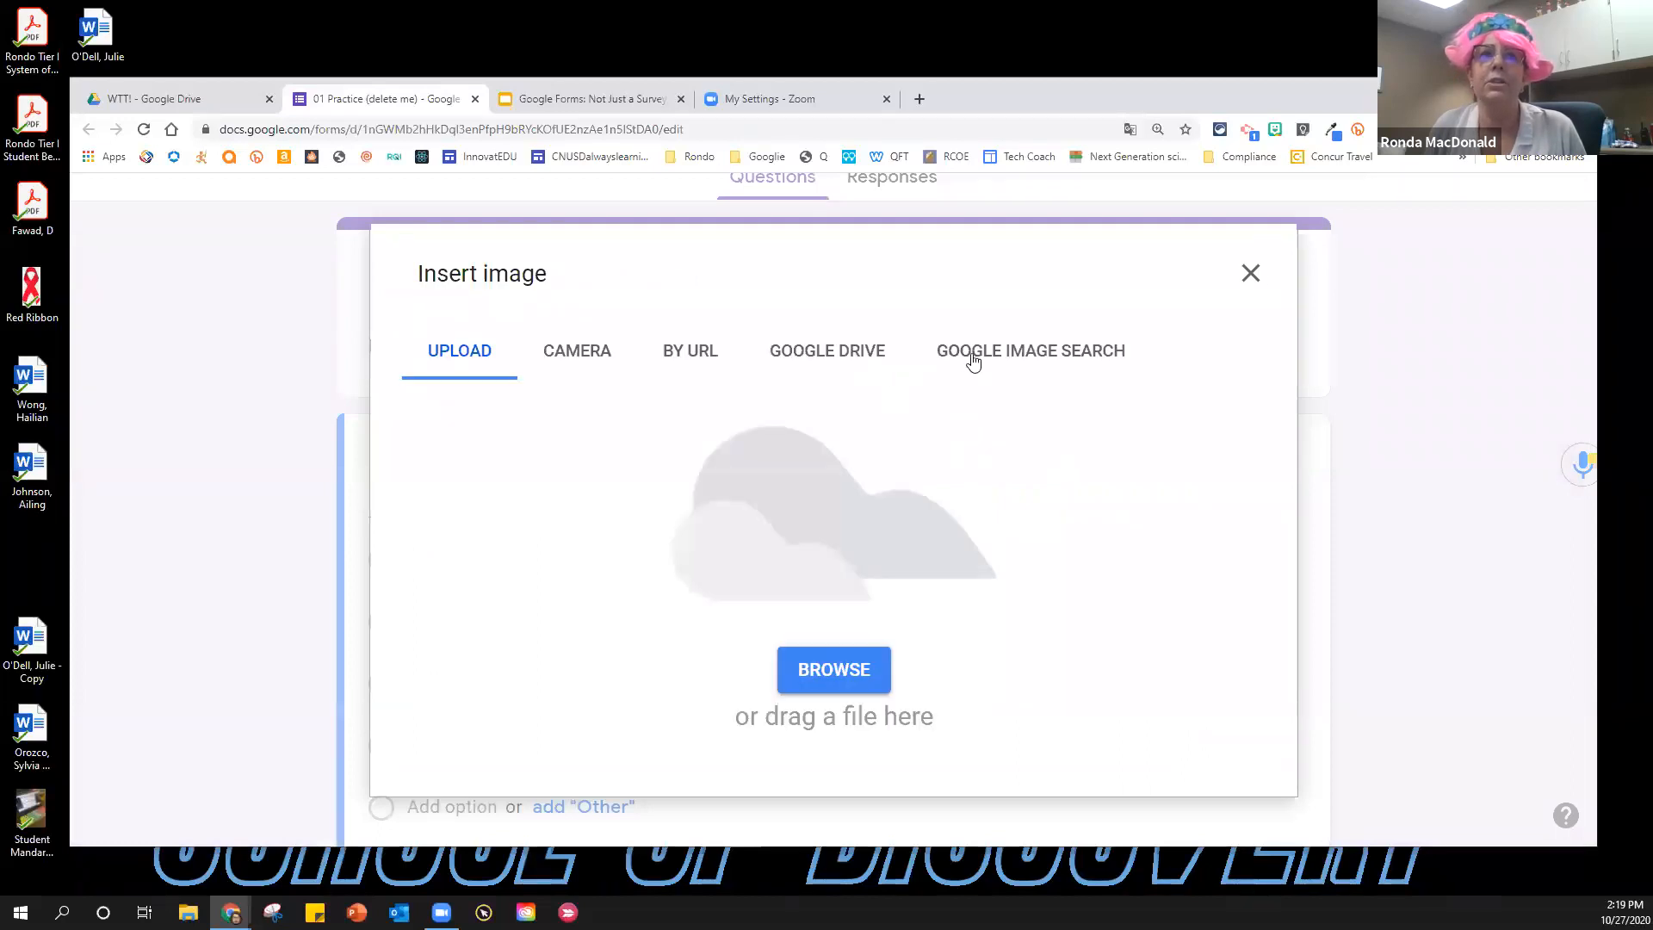
{"action": "left_click", "coordinate": [974, 362]}
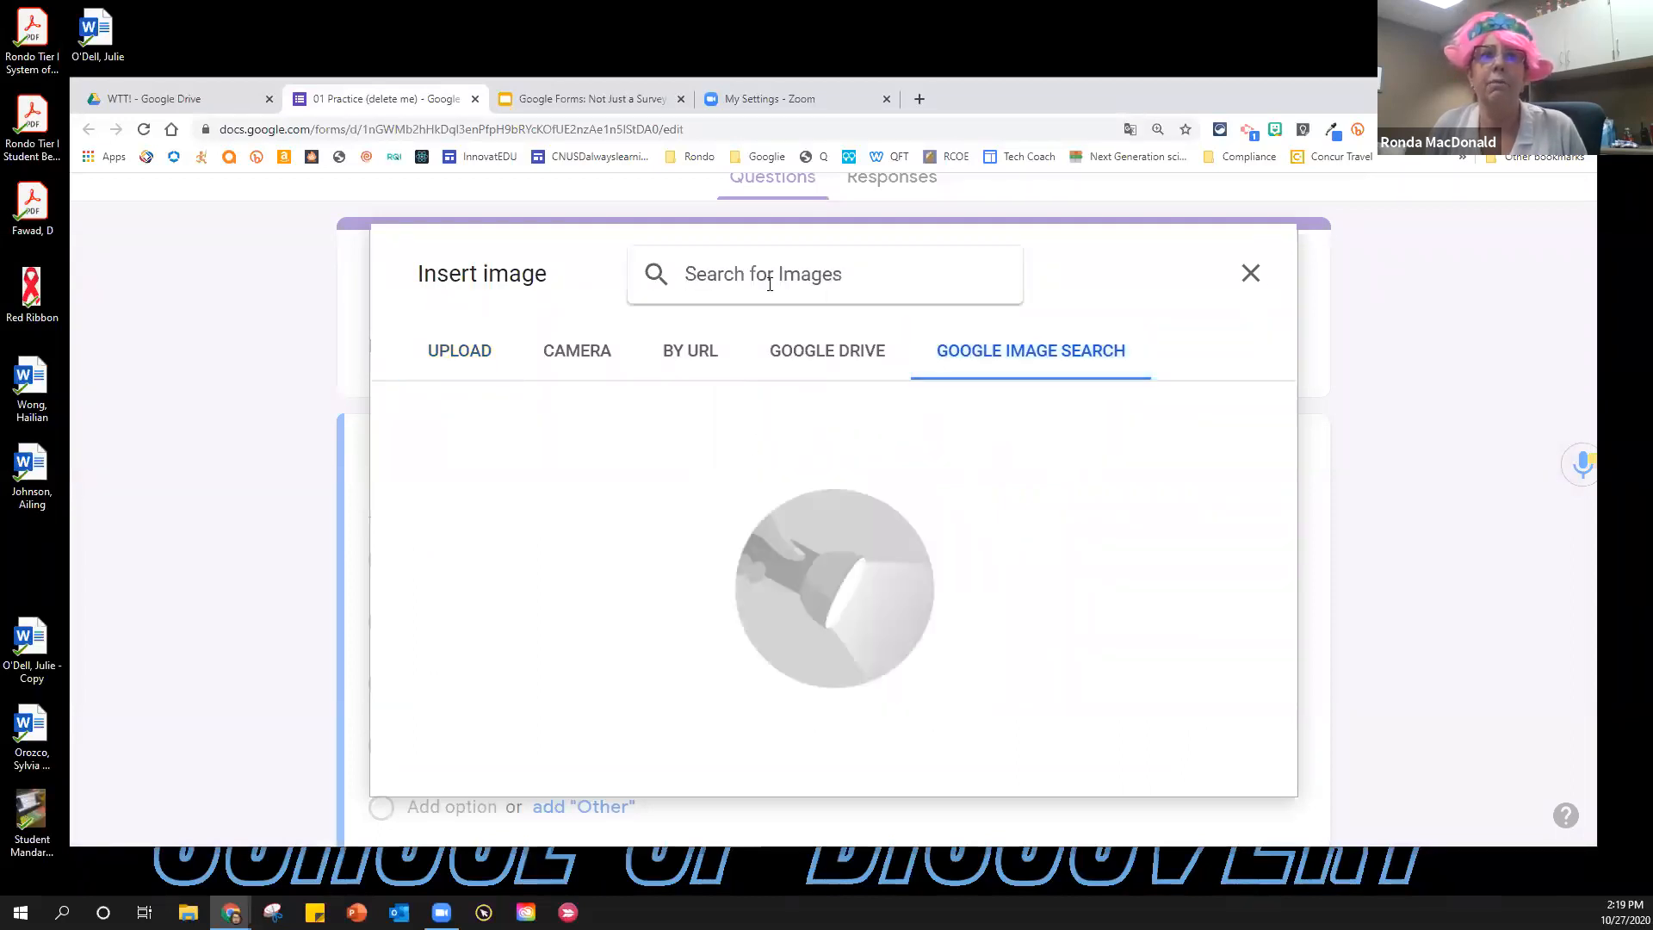
{"action": "type", "text": "color red"}
{"action": "key", "text": "Return"}
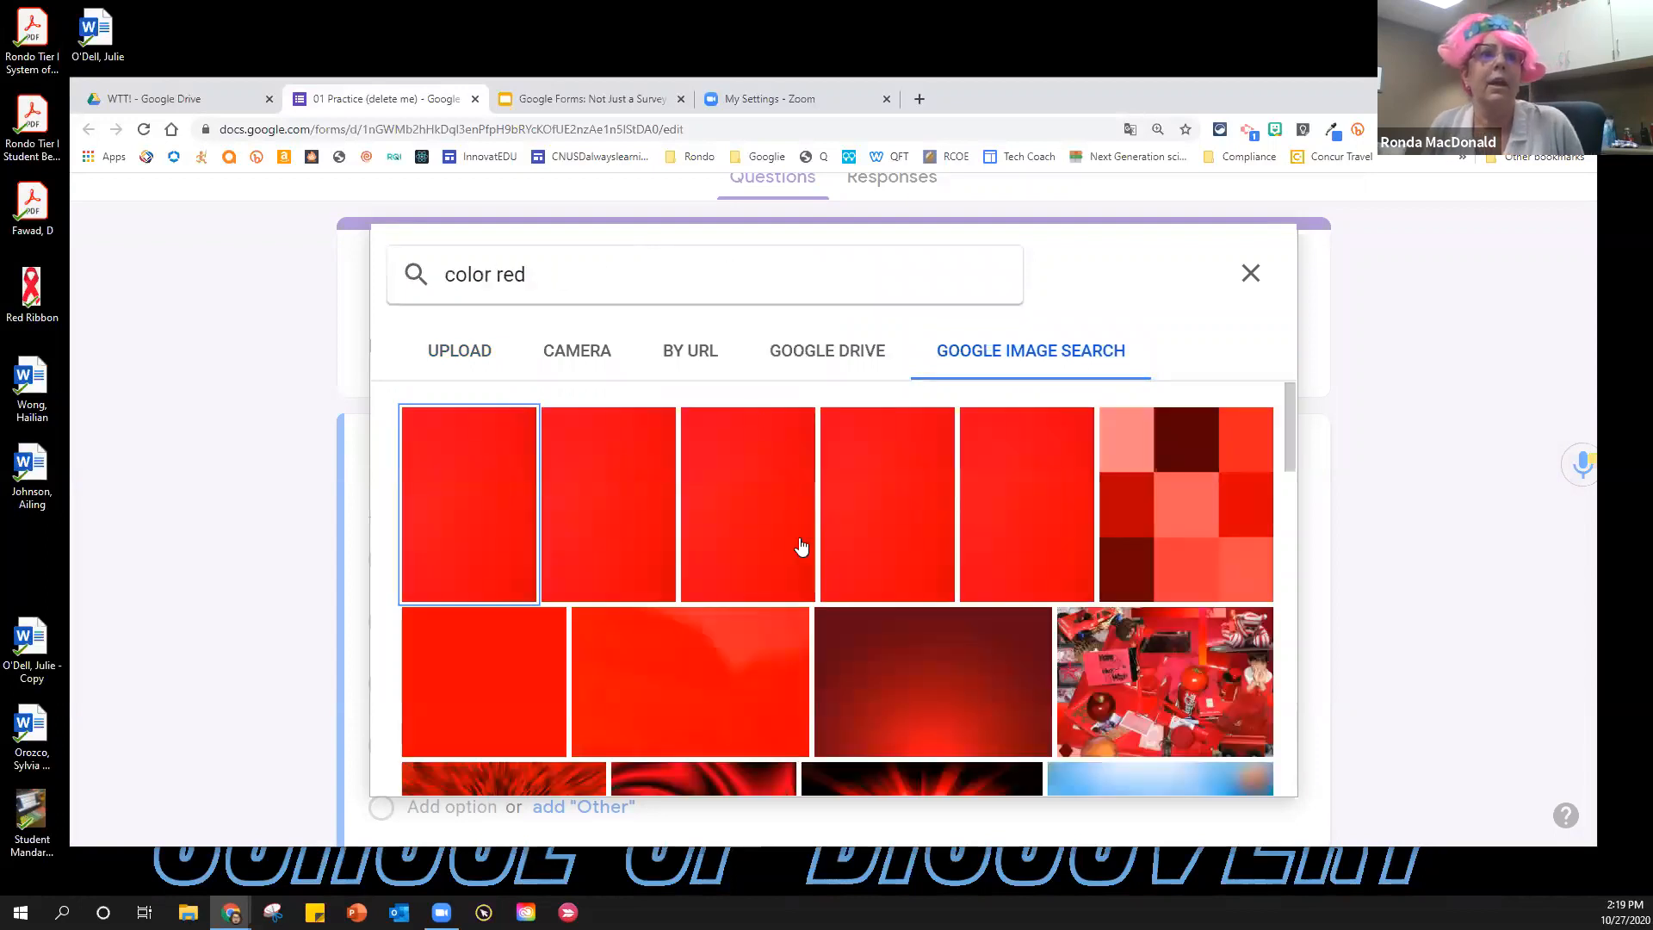
{"action": "left_click", "coordinate": [441, 508]}
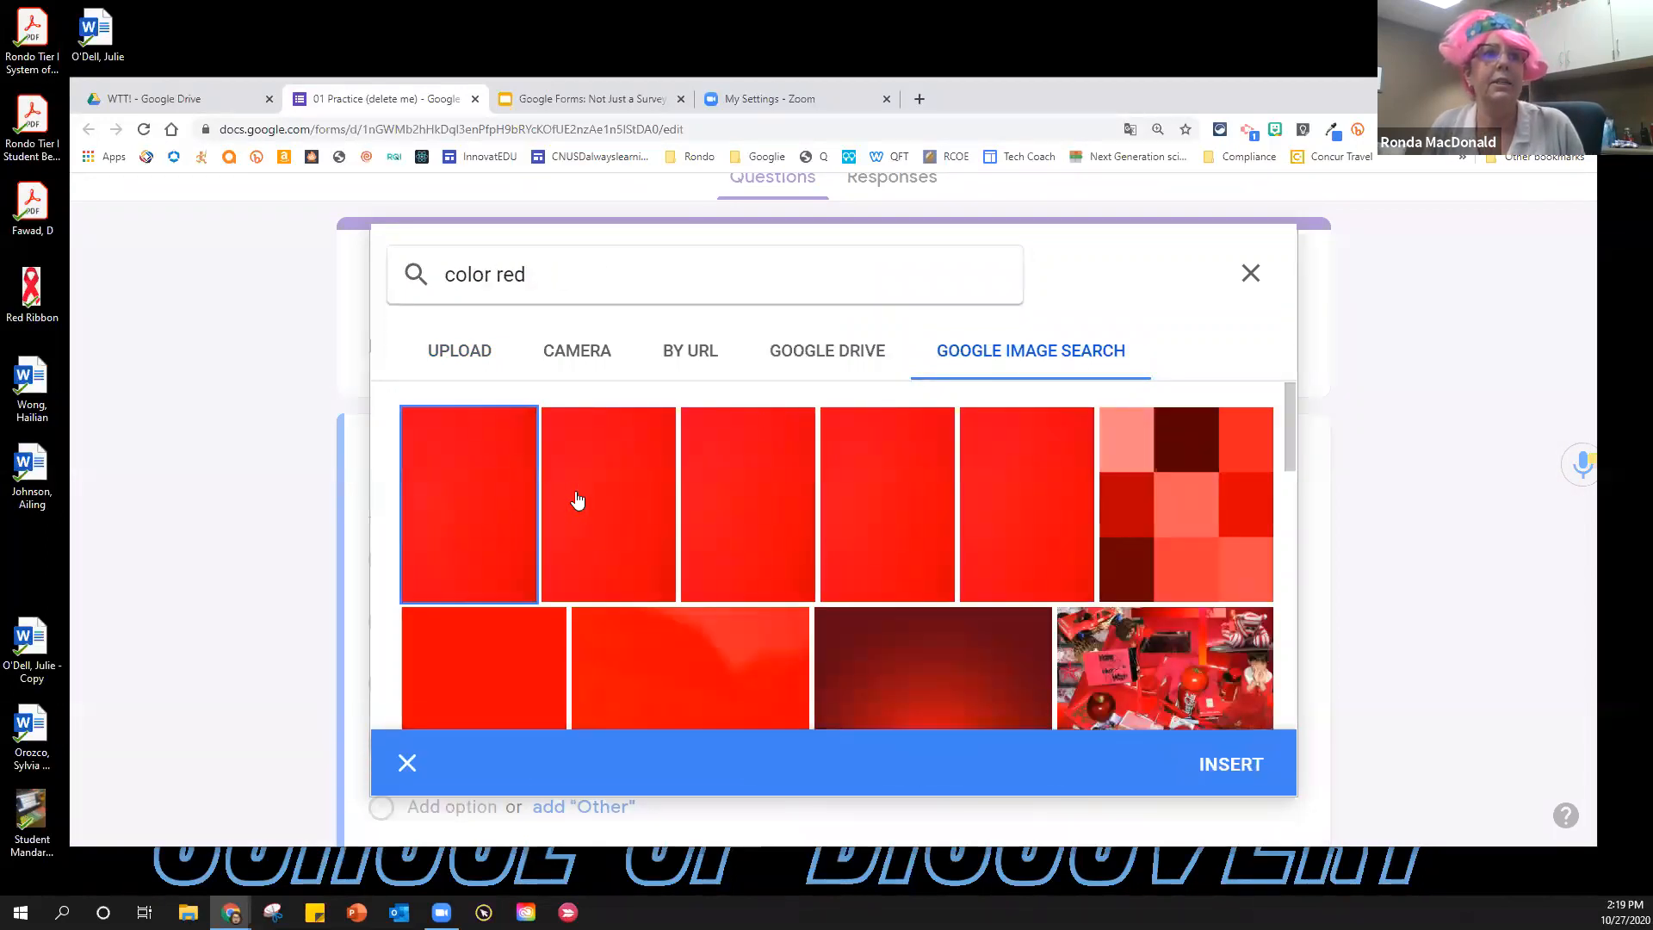
{"action": "left_click", "coordinate": [1231, 764]}
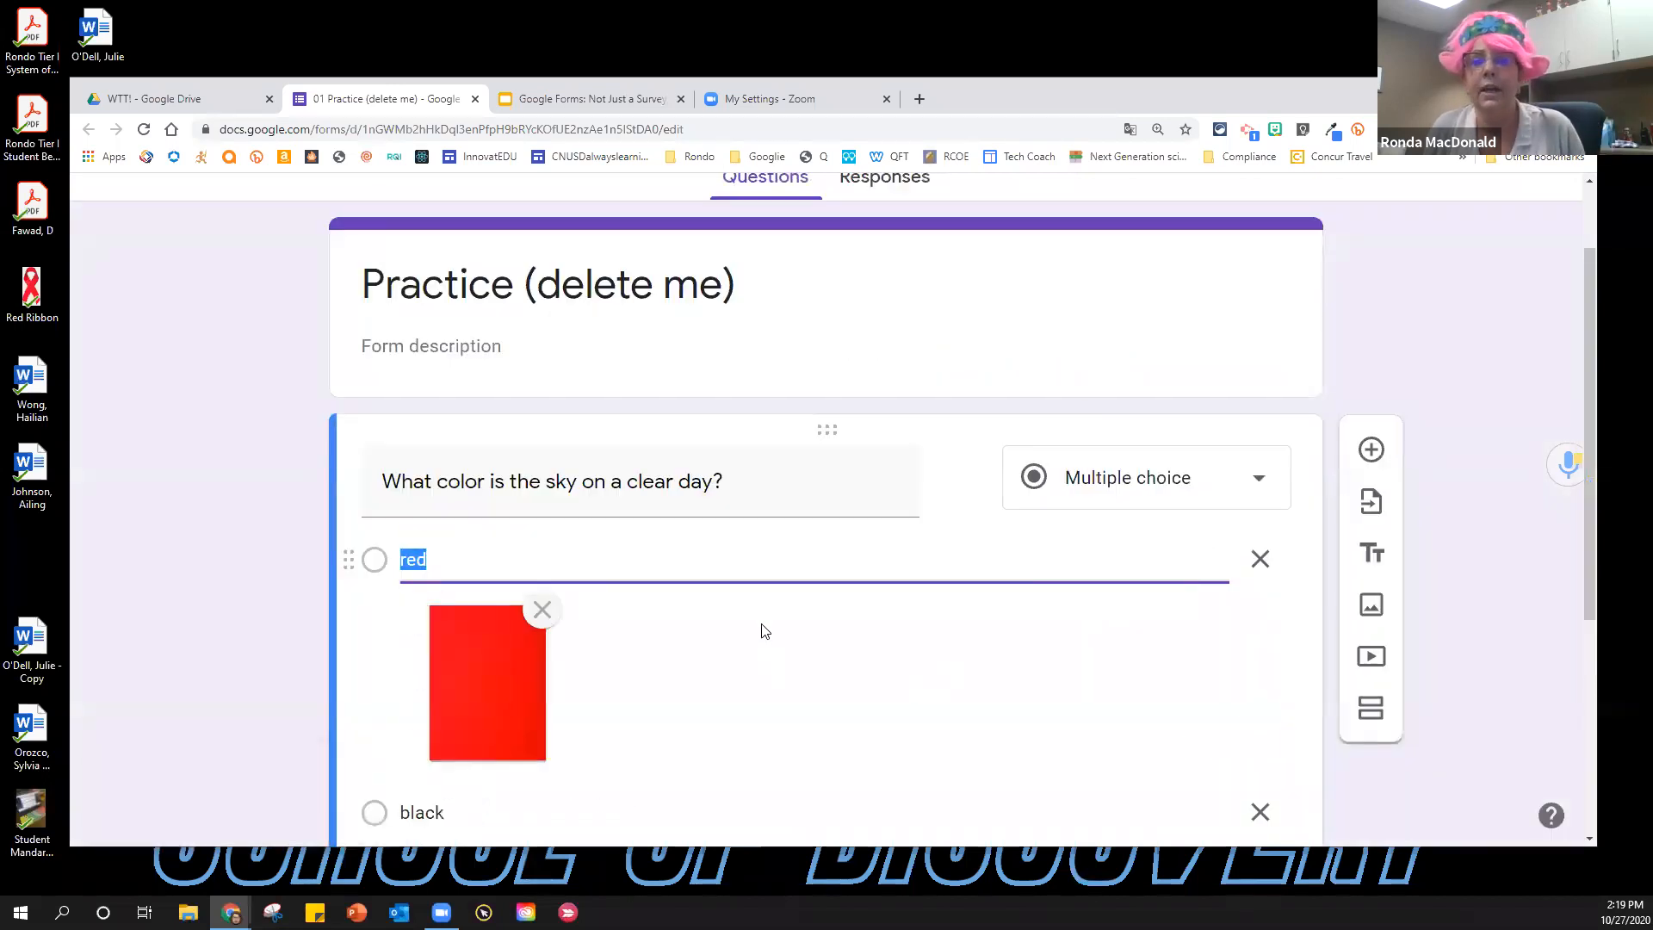
Add an image to the black option by searching Google images for "color black" and inserting a plain black result.
{"action": "scroll", "coordinate": [772, 625], "scroll_direction": "down", "scroll_amount": 3}
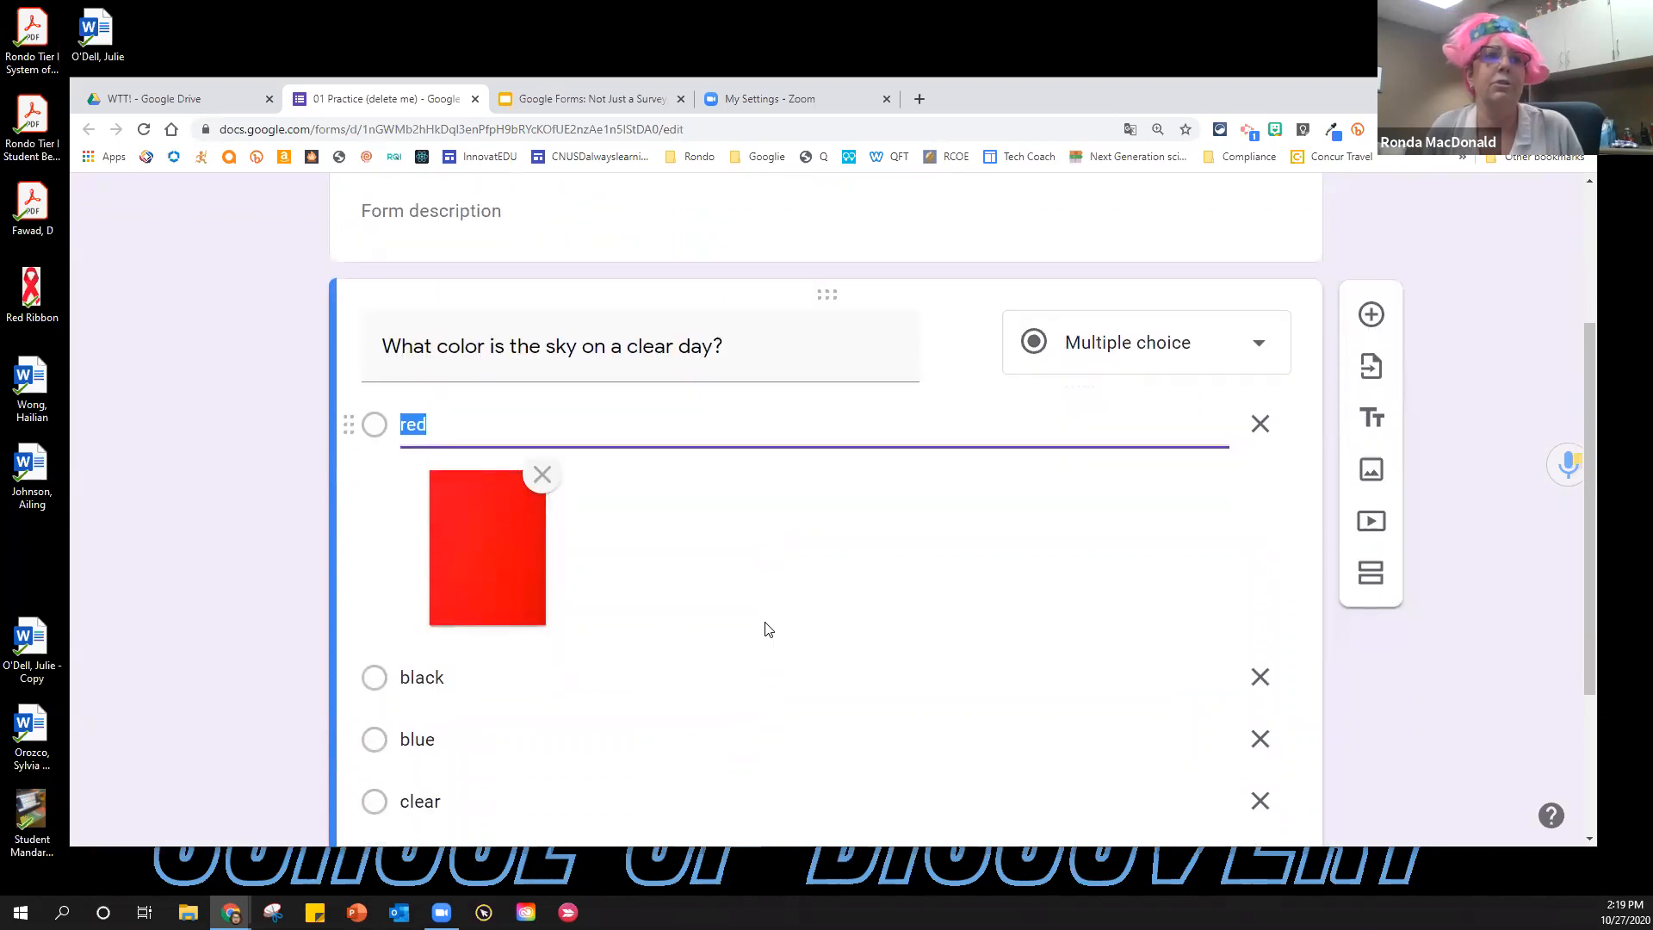
{"action": "left_click", "coordinate": [1195, 556]}
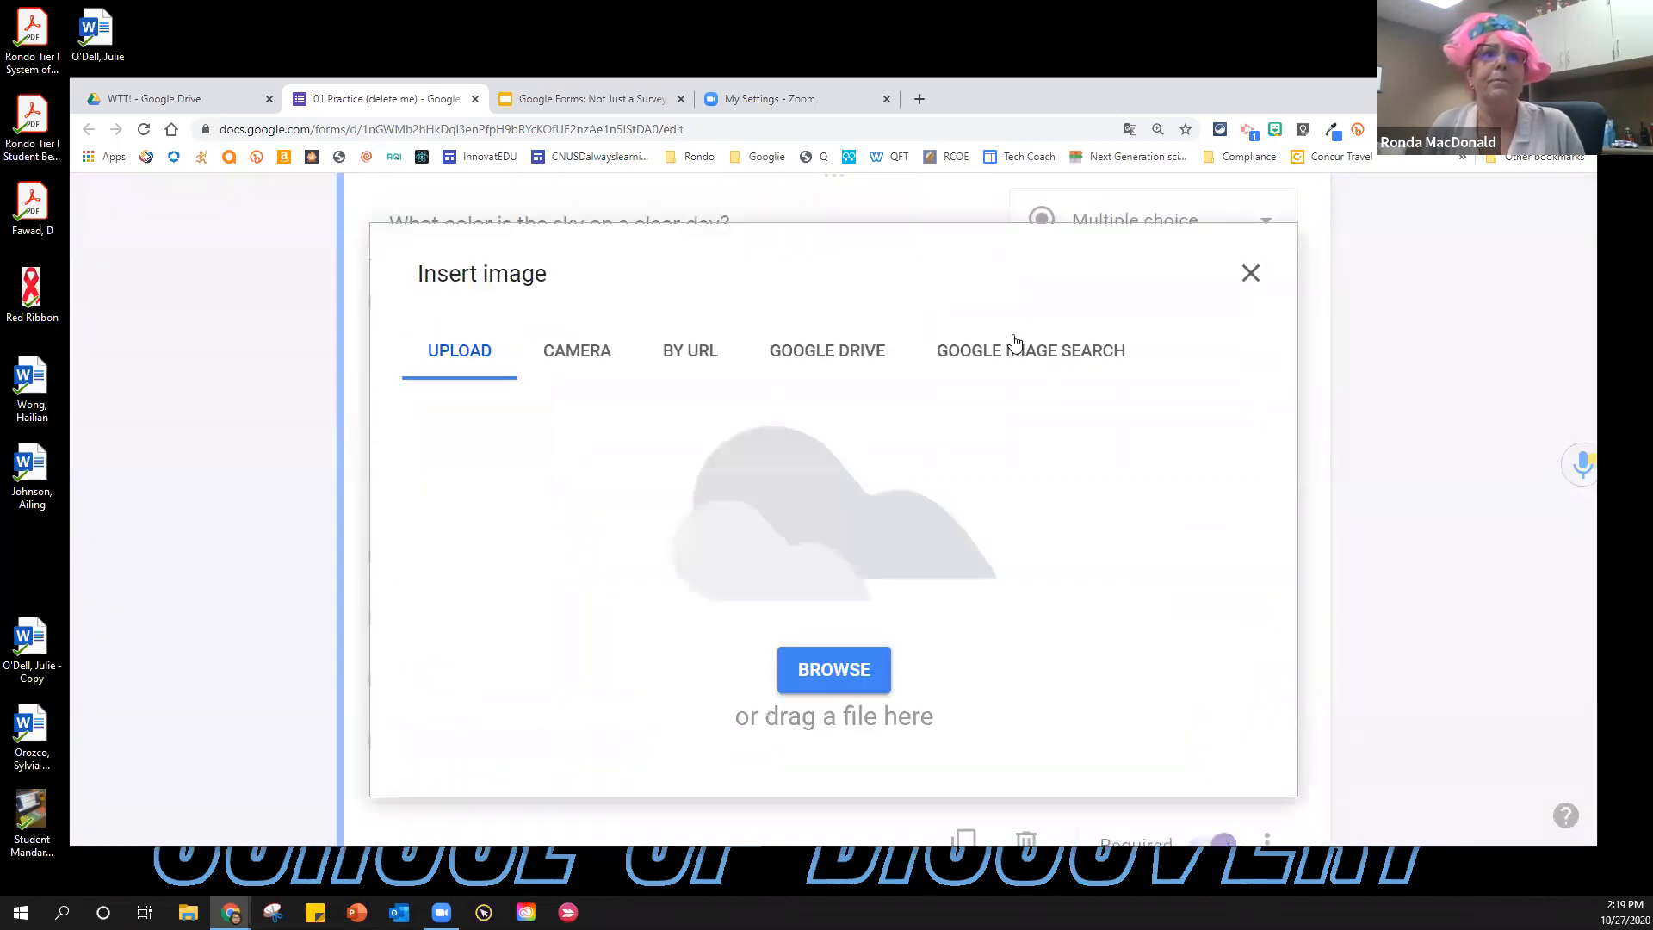
{"action": "left_click", "coordinate": [1005, 354]}
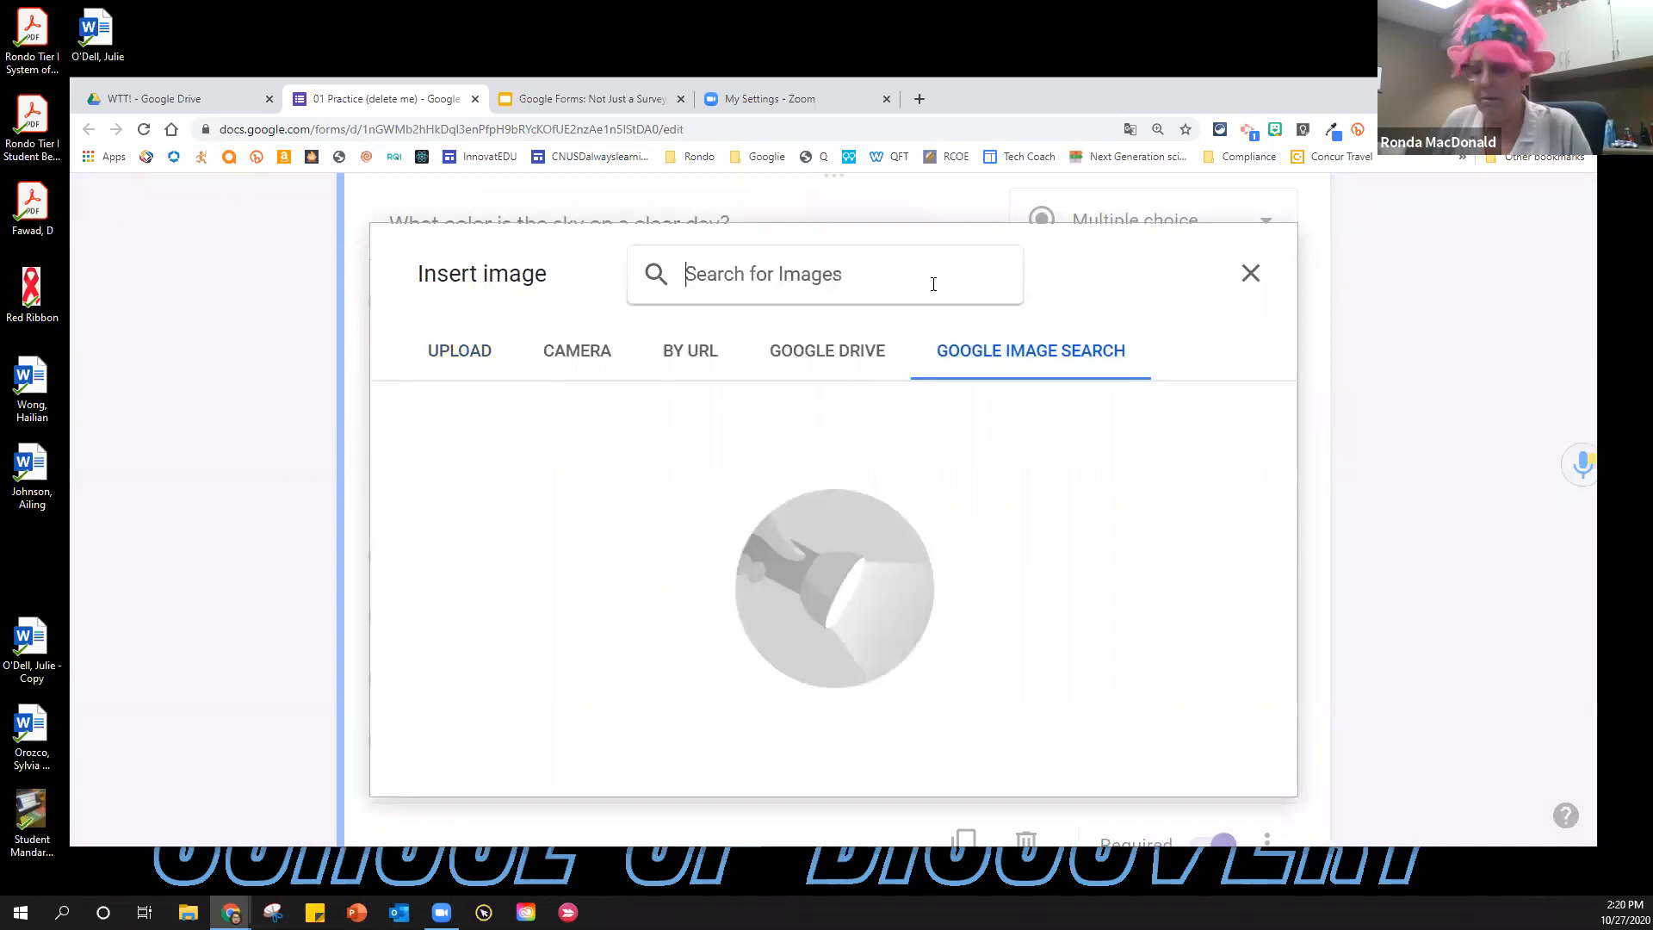
{"action": "type", "text": "color black"}
{"action": "key", "text": "Return"}
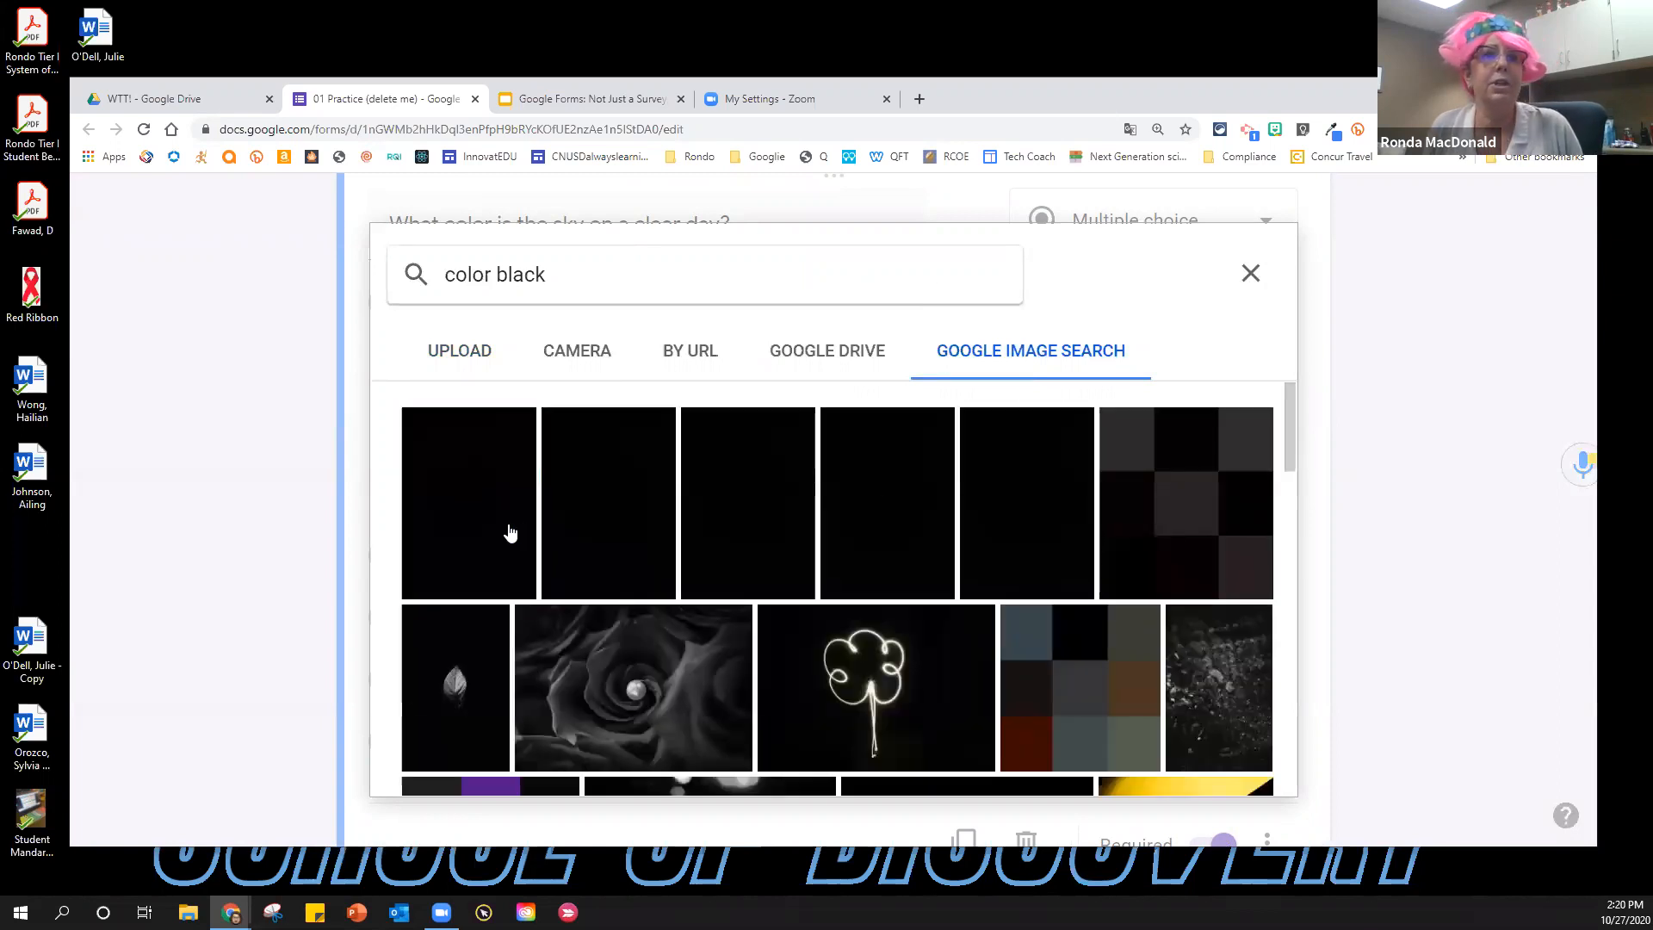
{"action": "left_click", "coordinate": [1083, 480]}
{"action": "left_click", "coordinate": [1227, 764]}
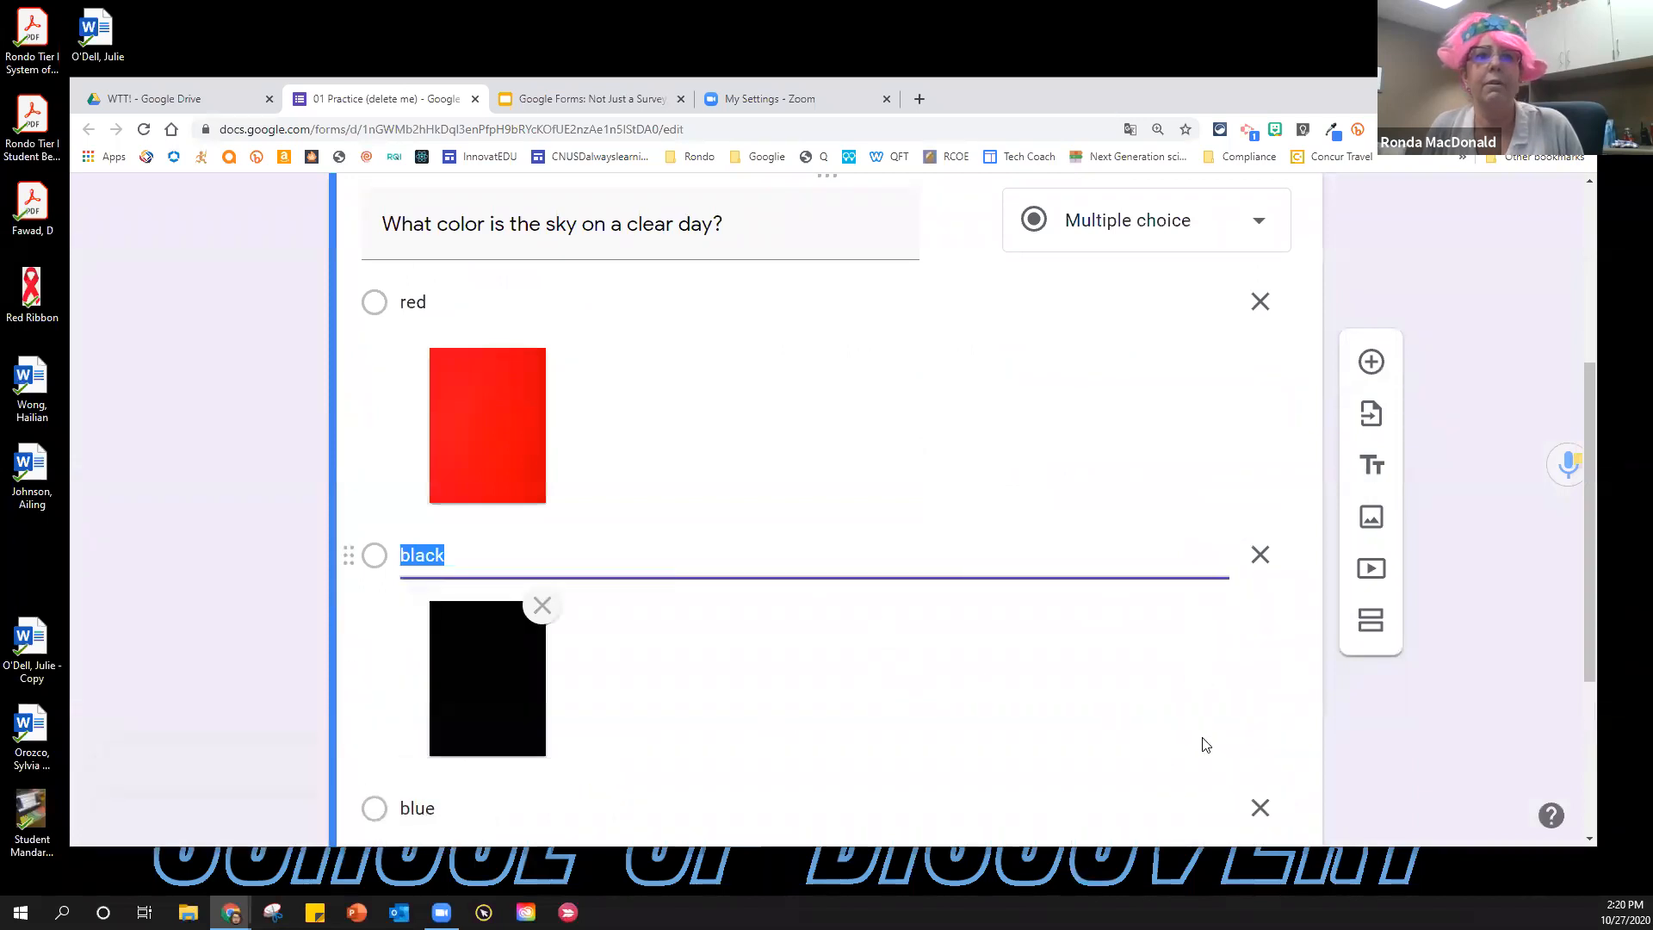
Start adding an image to the clear option and look through the Google image results for "color clear".
{"action": "scroll", "coordinate": [1145, 697], "scroll_direction": "down", "scroll_amount": 4}
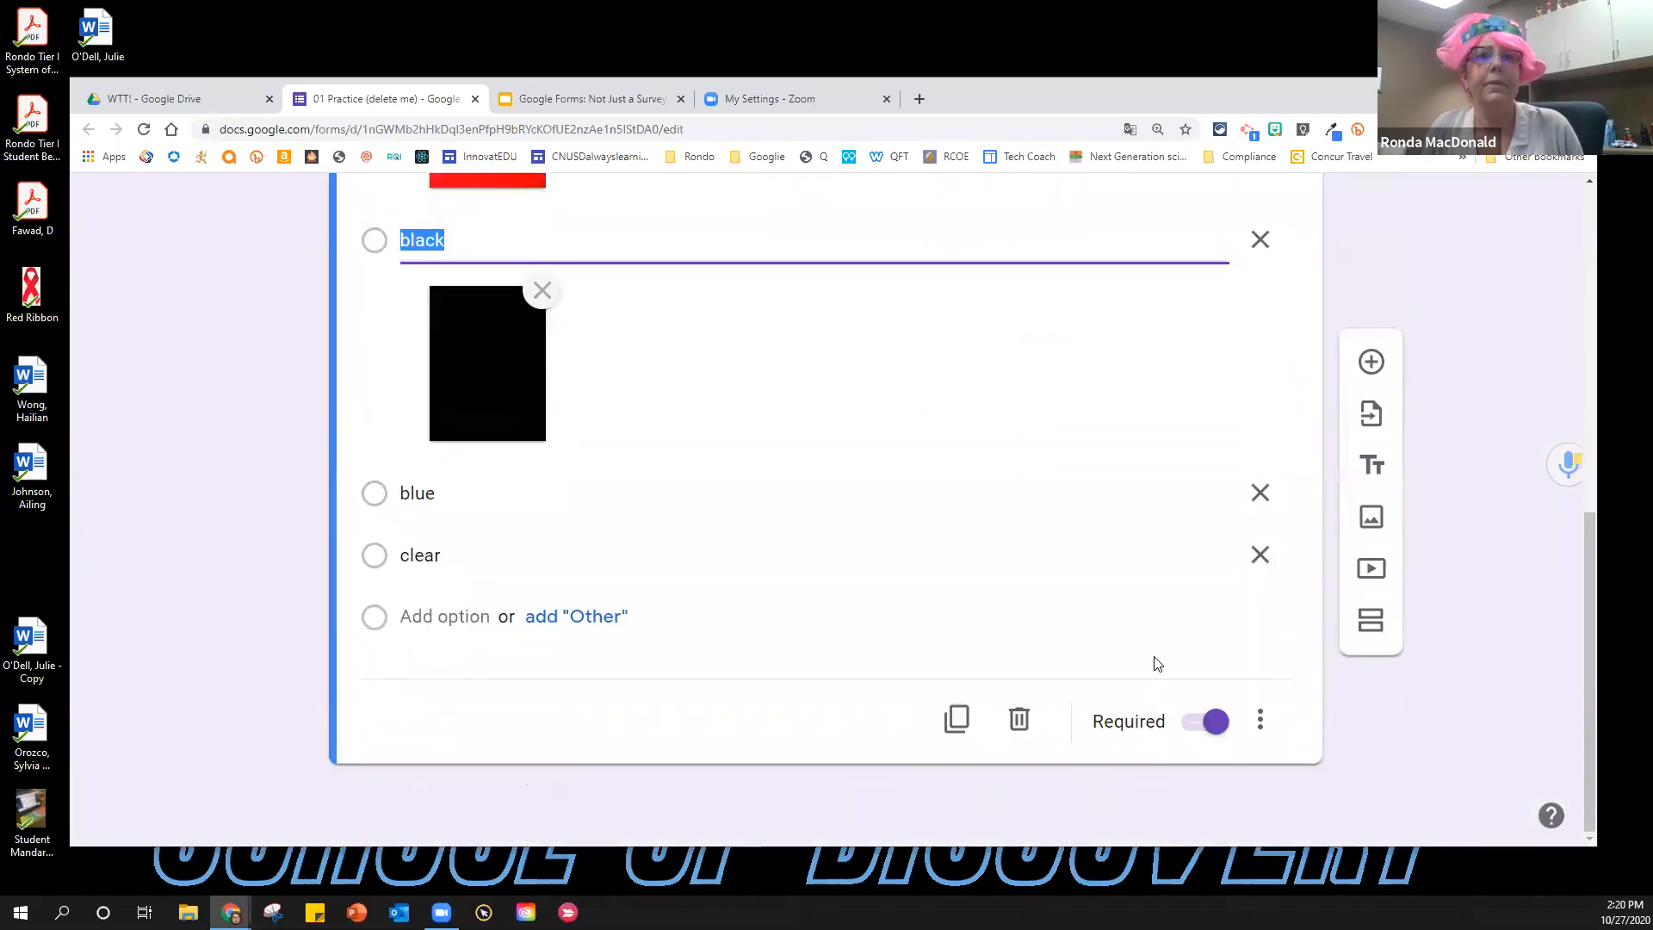
{"action": "left_click", "coordinate": [1199, 555]}
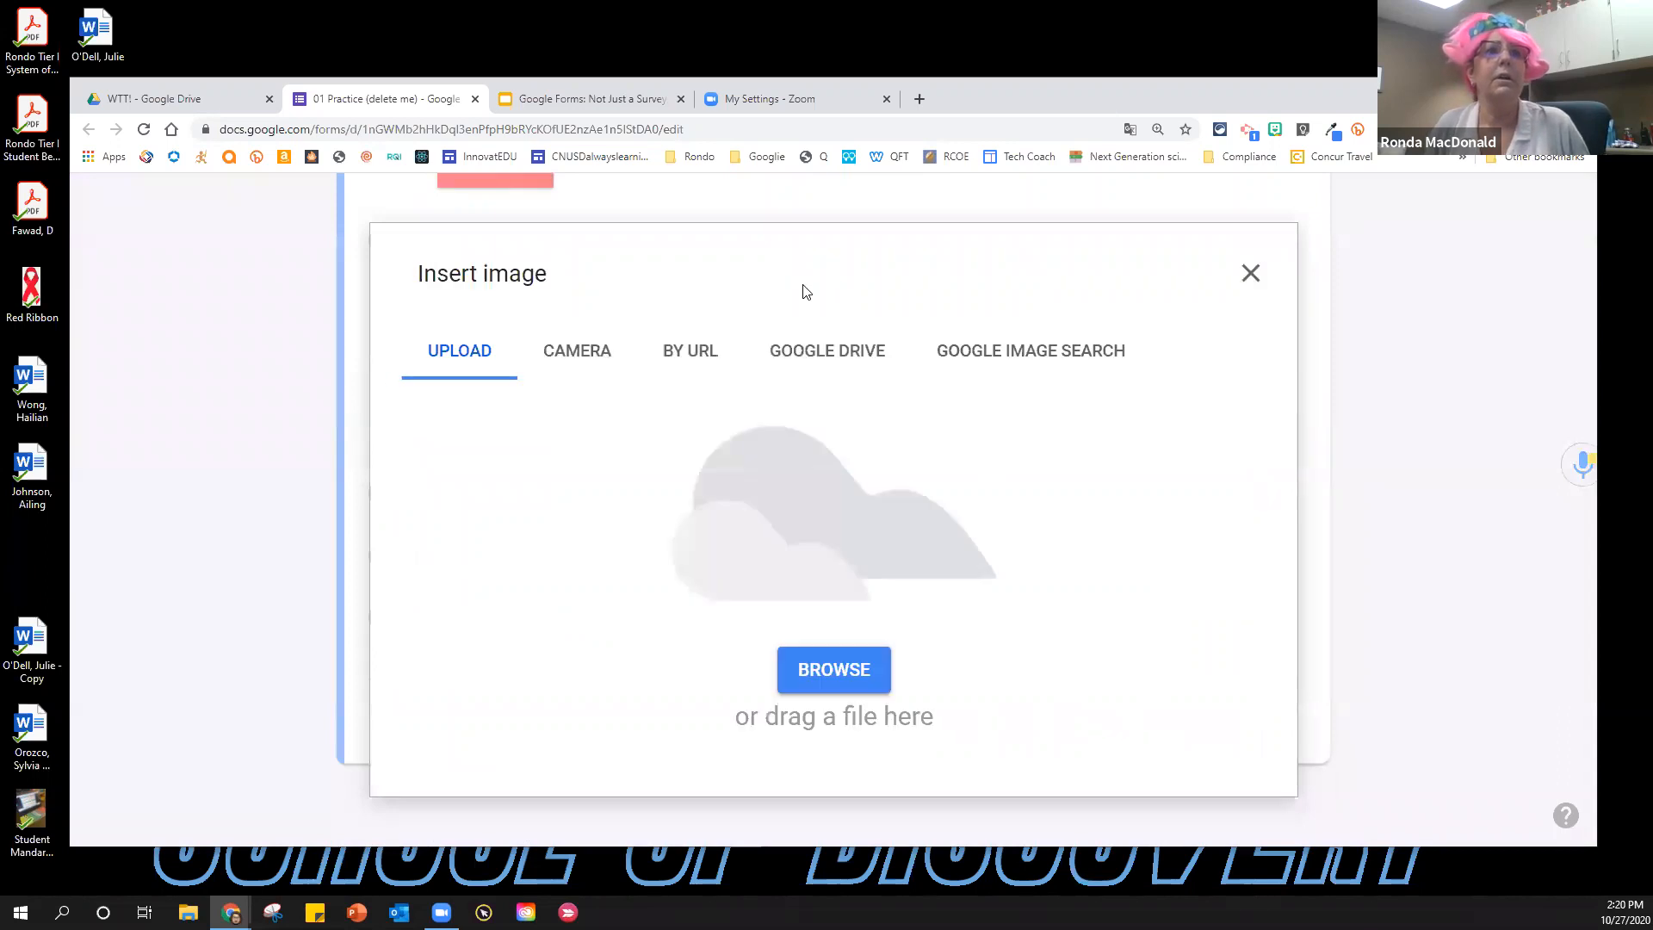
{"action": "left_click", "coordinate": [1040, 362]}
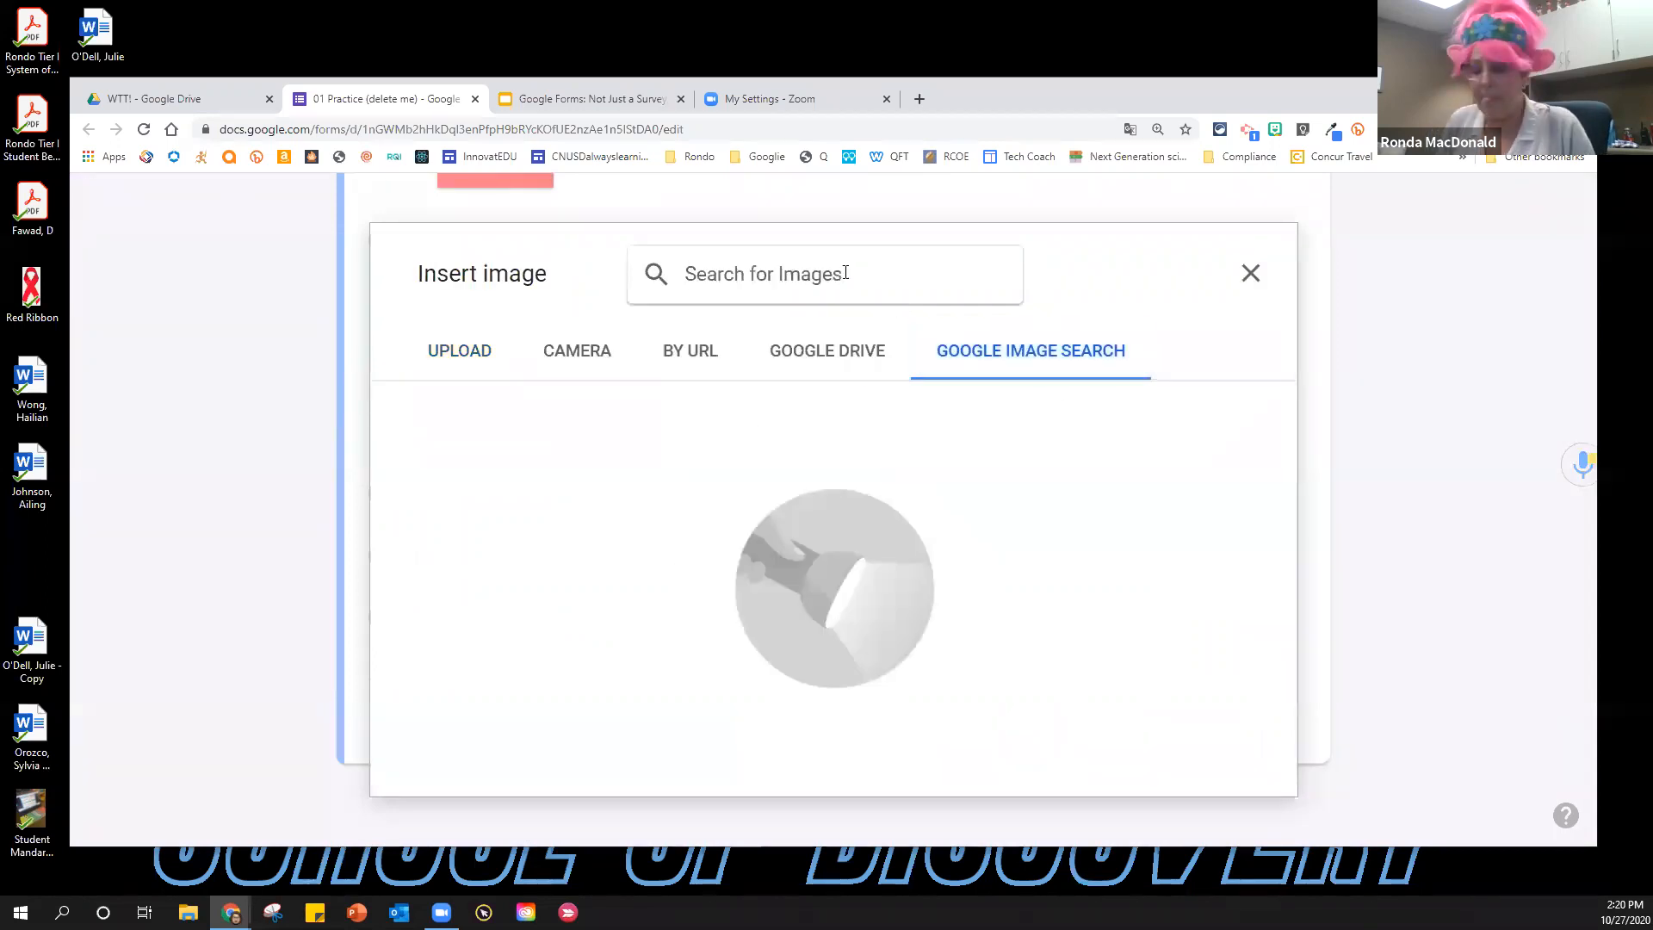
{"action": "type", "text": "color clear"}
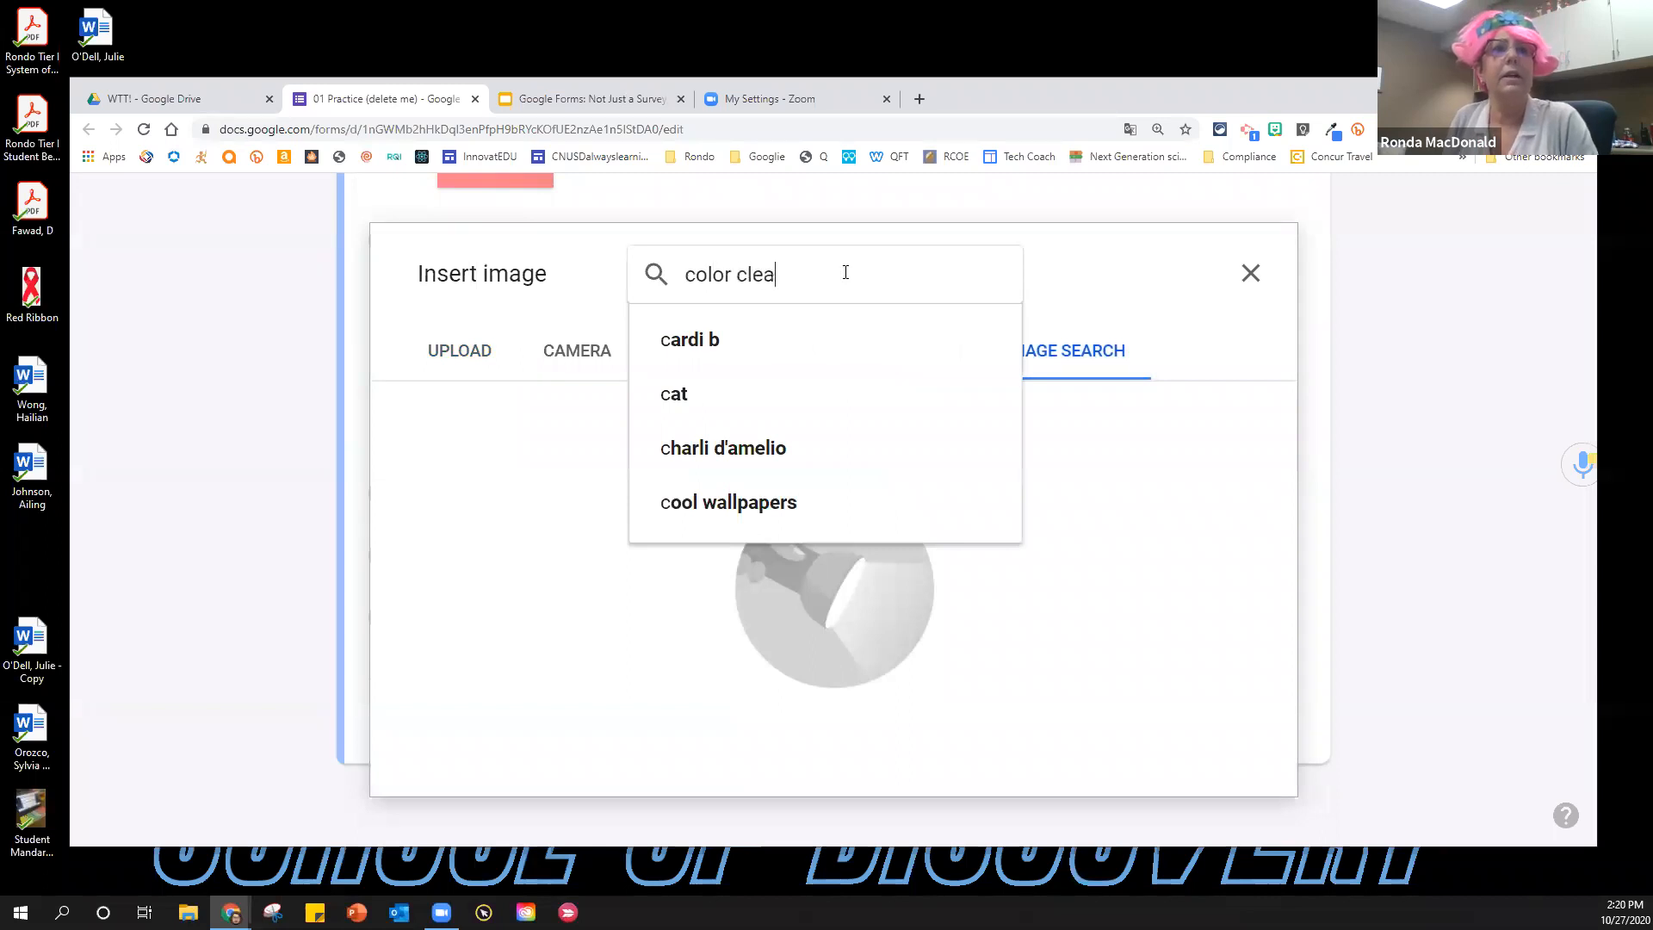
{"action": "key", "text": "Return"}
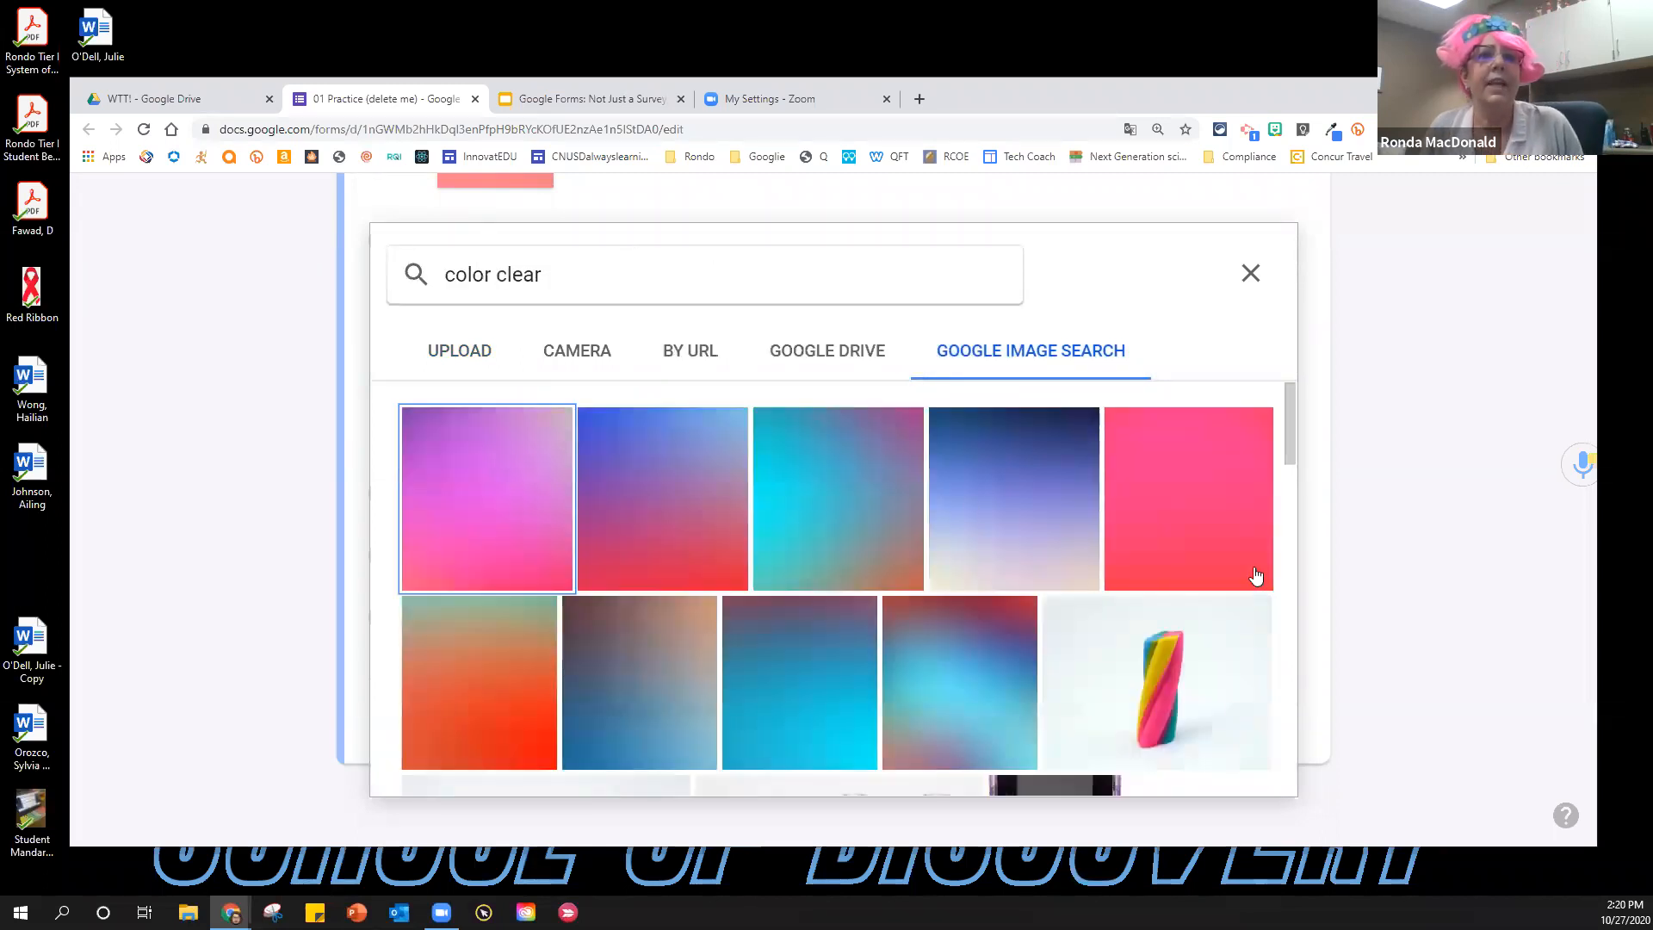
{"action": "scroll", "coordinate": [889, 509], "scroll_direction": "down", "scroll_amount": 3}
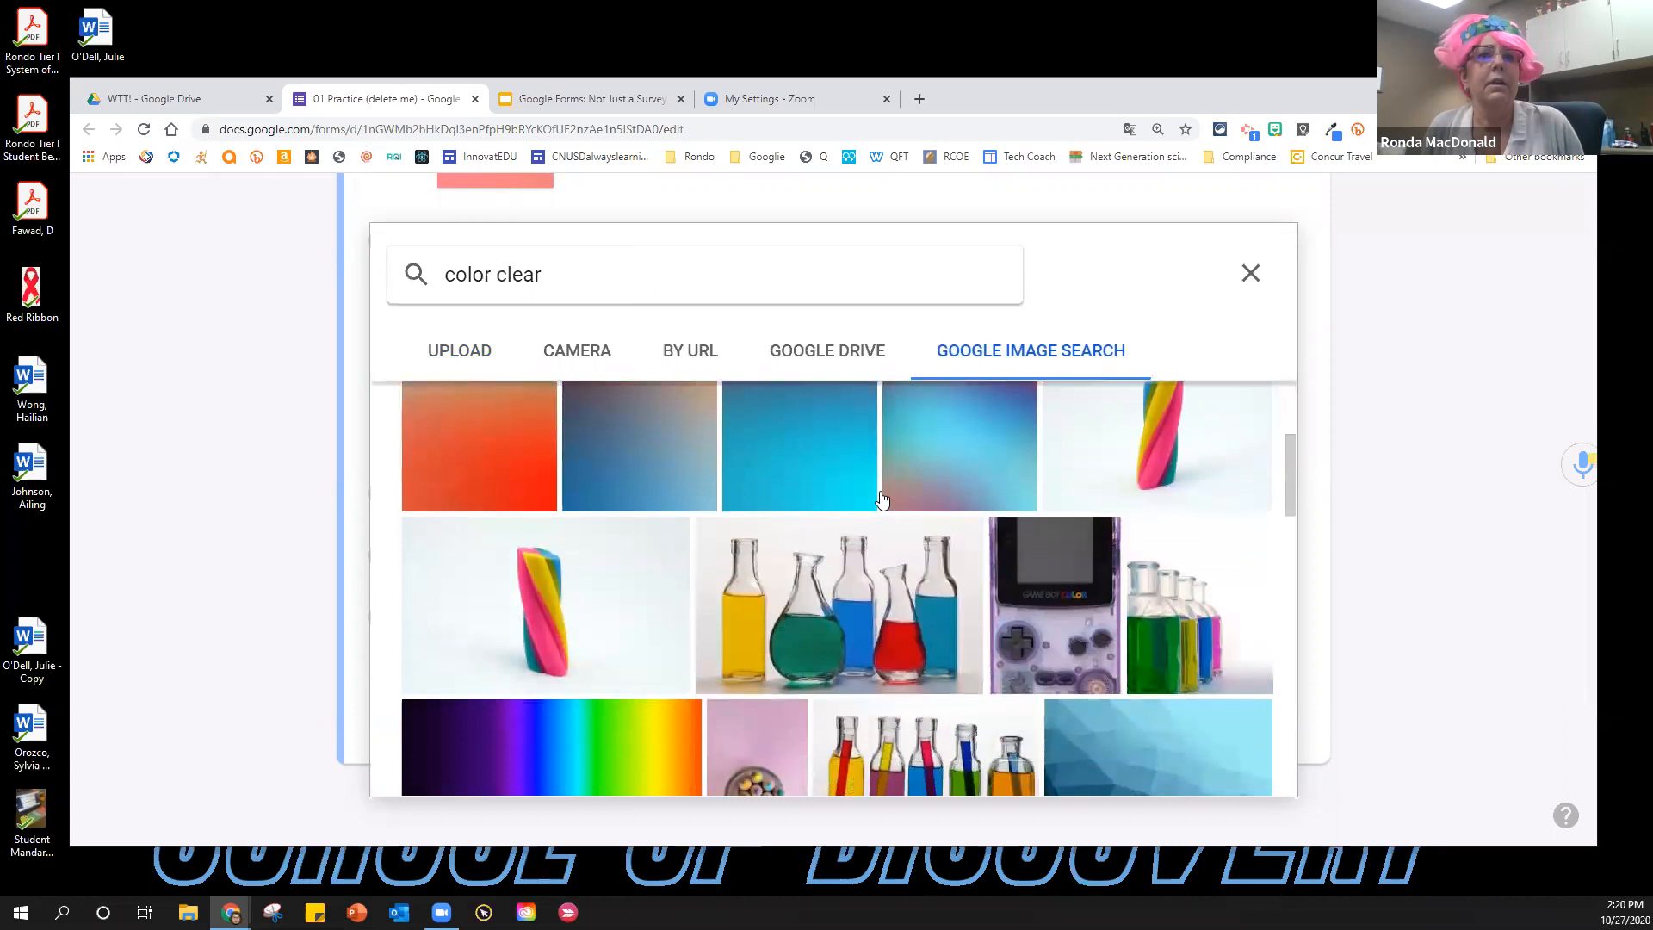
{"action": "scroll", "coordinate": [886, 504], "scroll_direction": "down", "scroll_amount": 4}
{"action": "scroll", "coordinate": [865, 510], "scroll_direction": "down", "scroll_amount": 8}
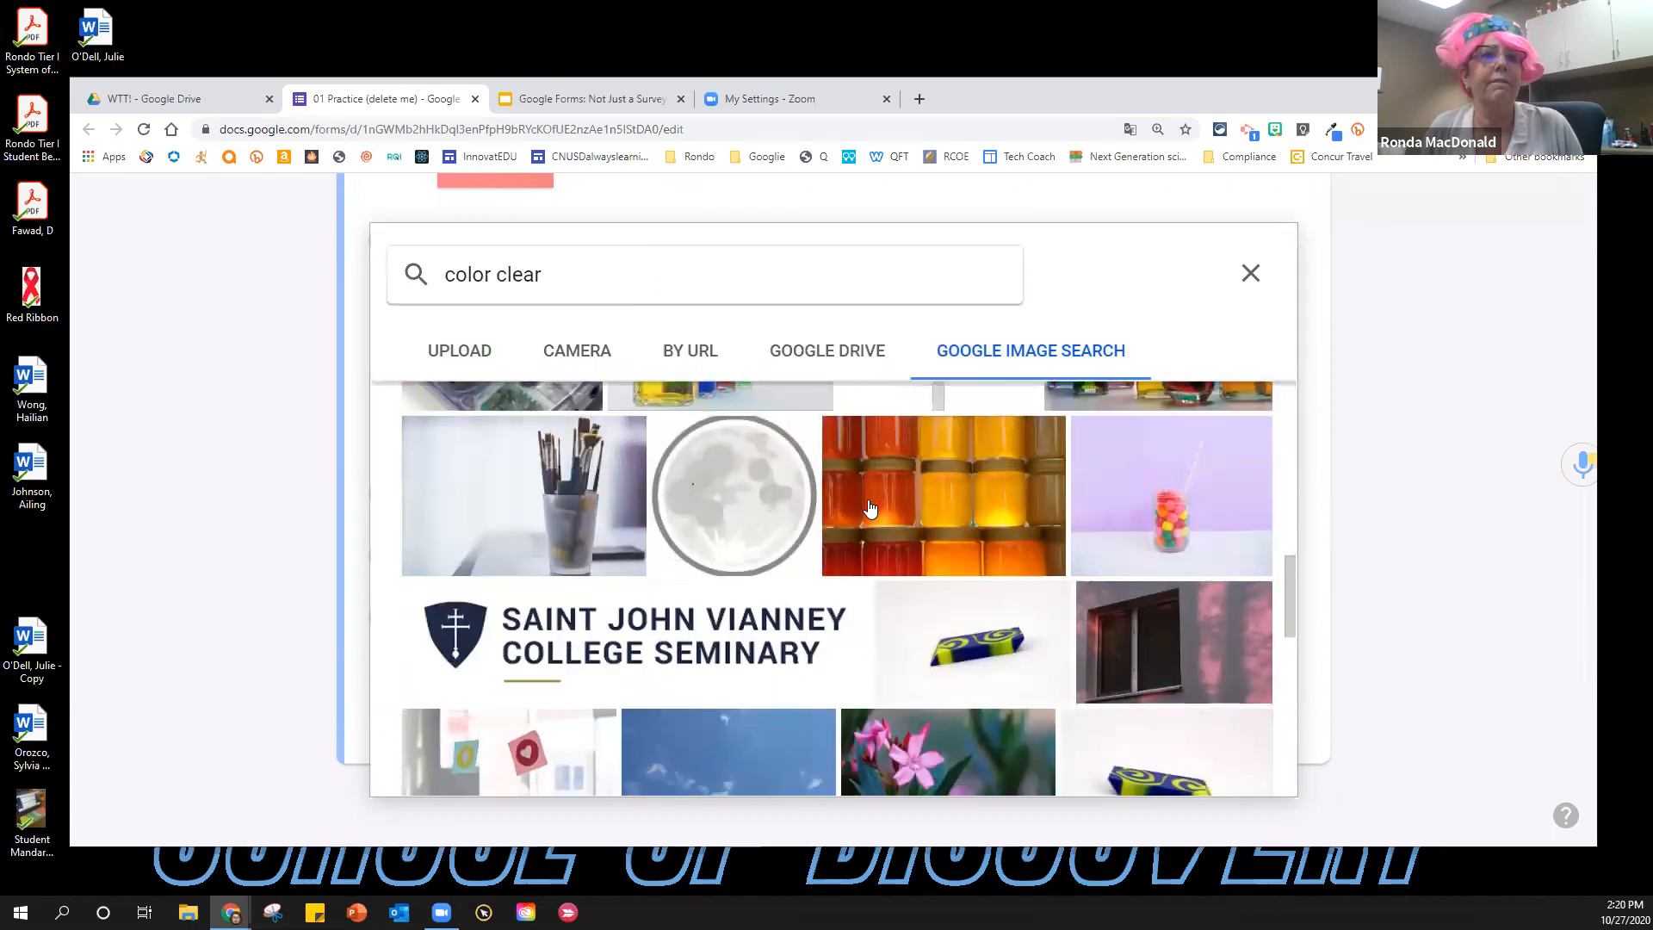
{"action": "scroll", "coordinate": [858, 515], "scroll_direction": "down", "scroll_amount": 8}
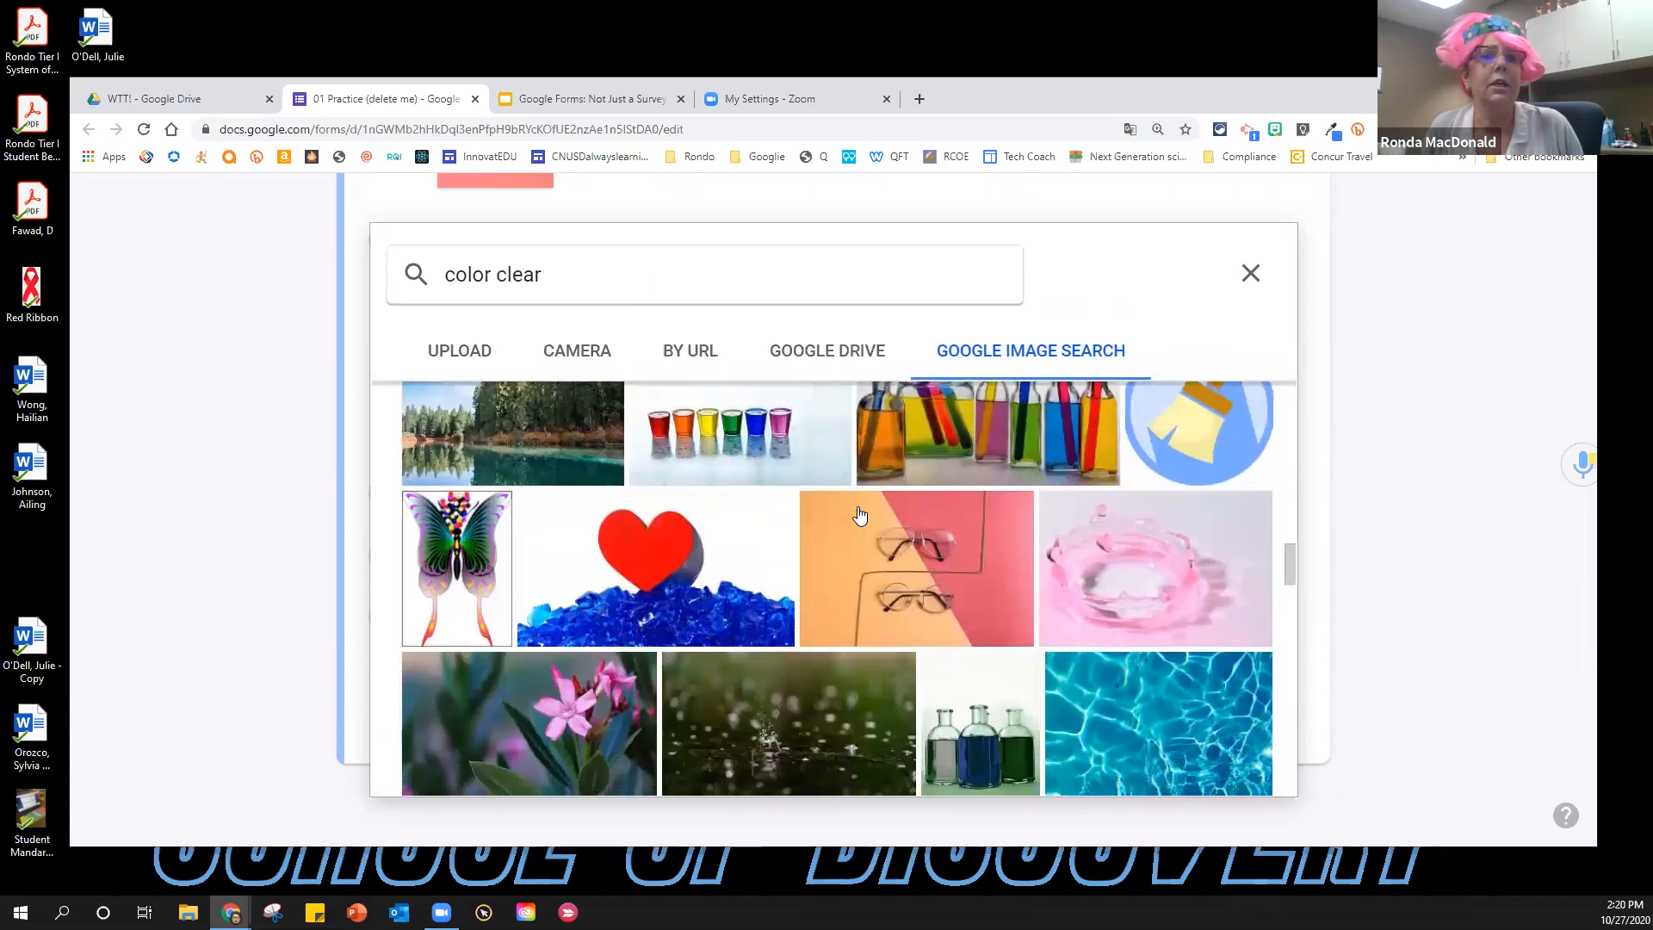
{"action": "scroll", "coordinate": [910, 473], "scroll_direction": "up", "scroll_amount": 2}
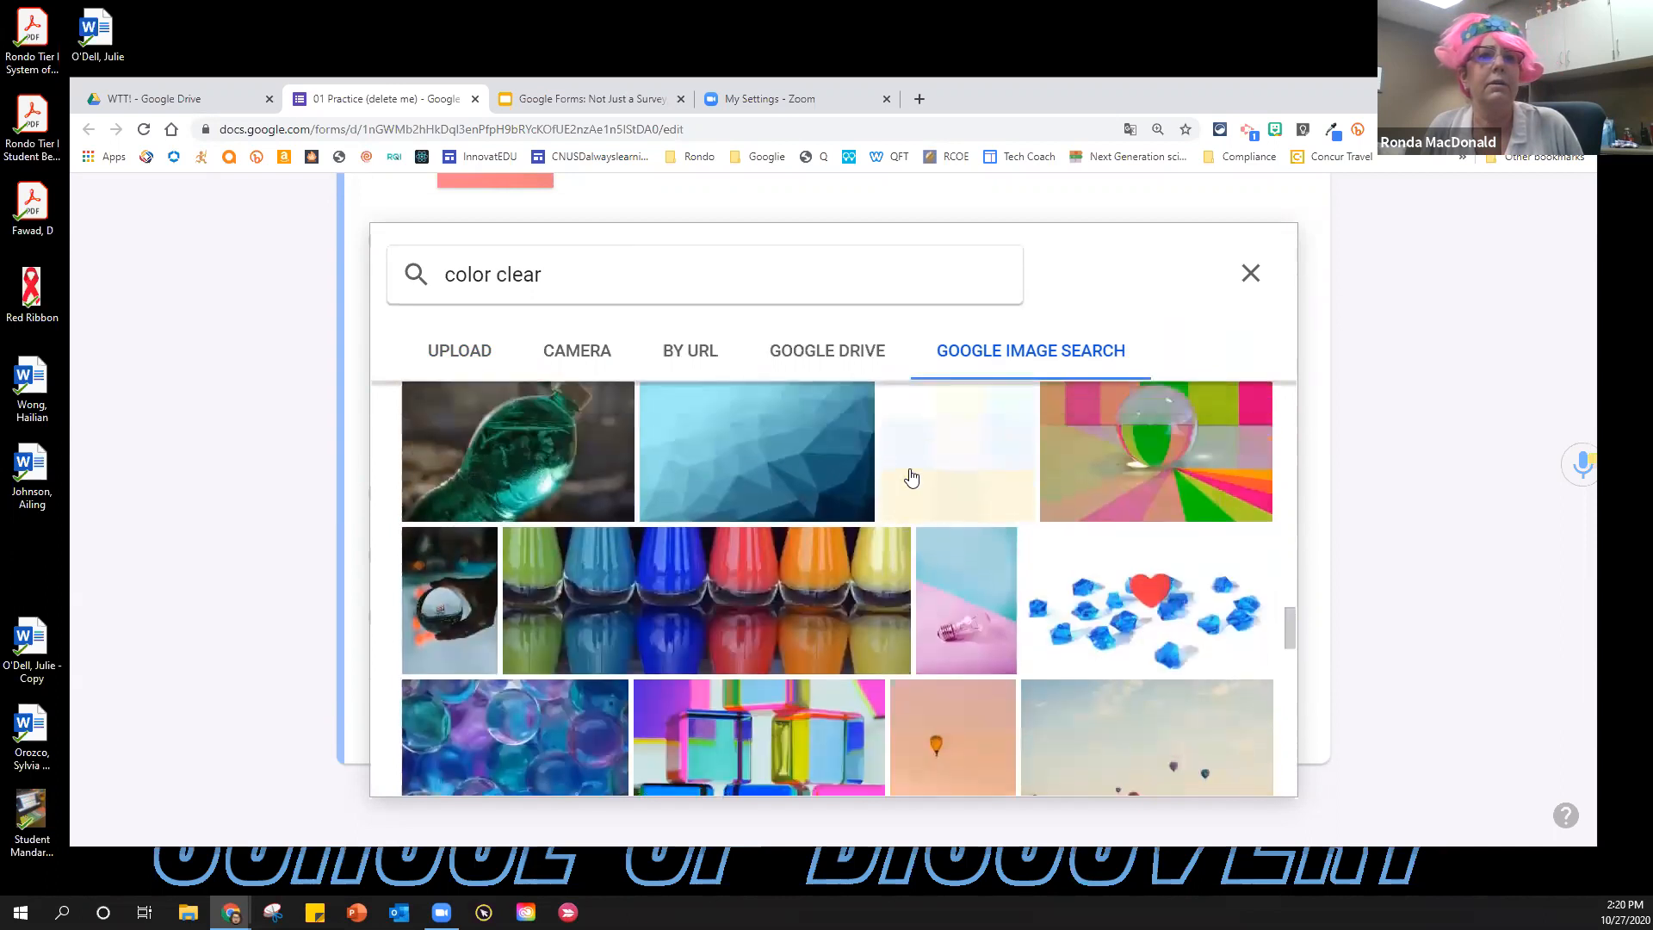
{"action": "scroll", "coordinate": [922, 531], "scroll_direction": "down", "scroll_amount": 5}
{"action": "scroll", "coordinate": [939, 509], "scroll_direction": "down", "scroll_amount": 5}
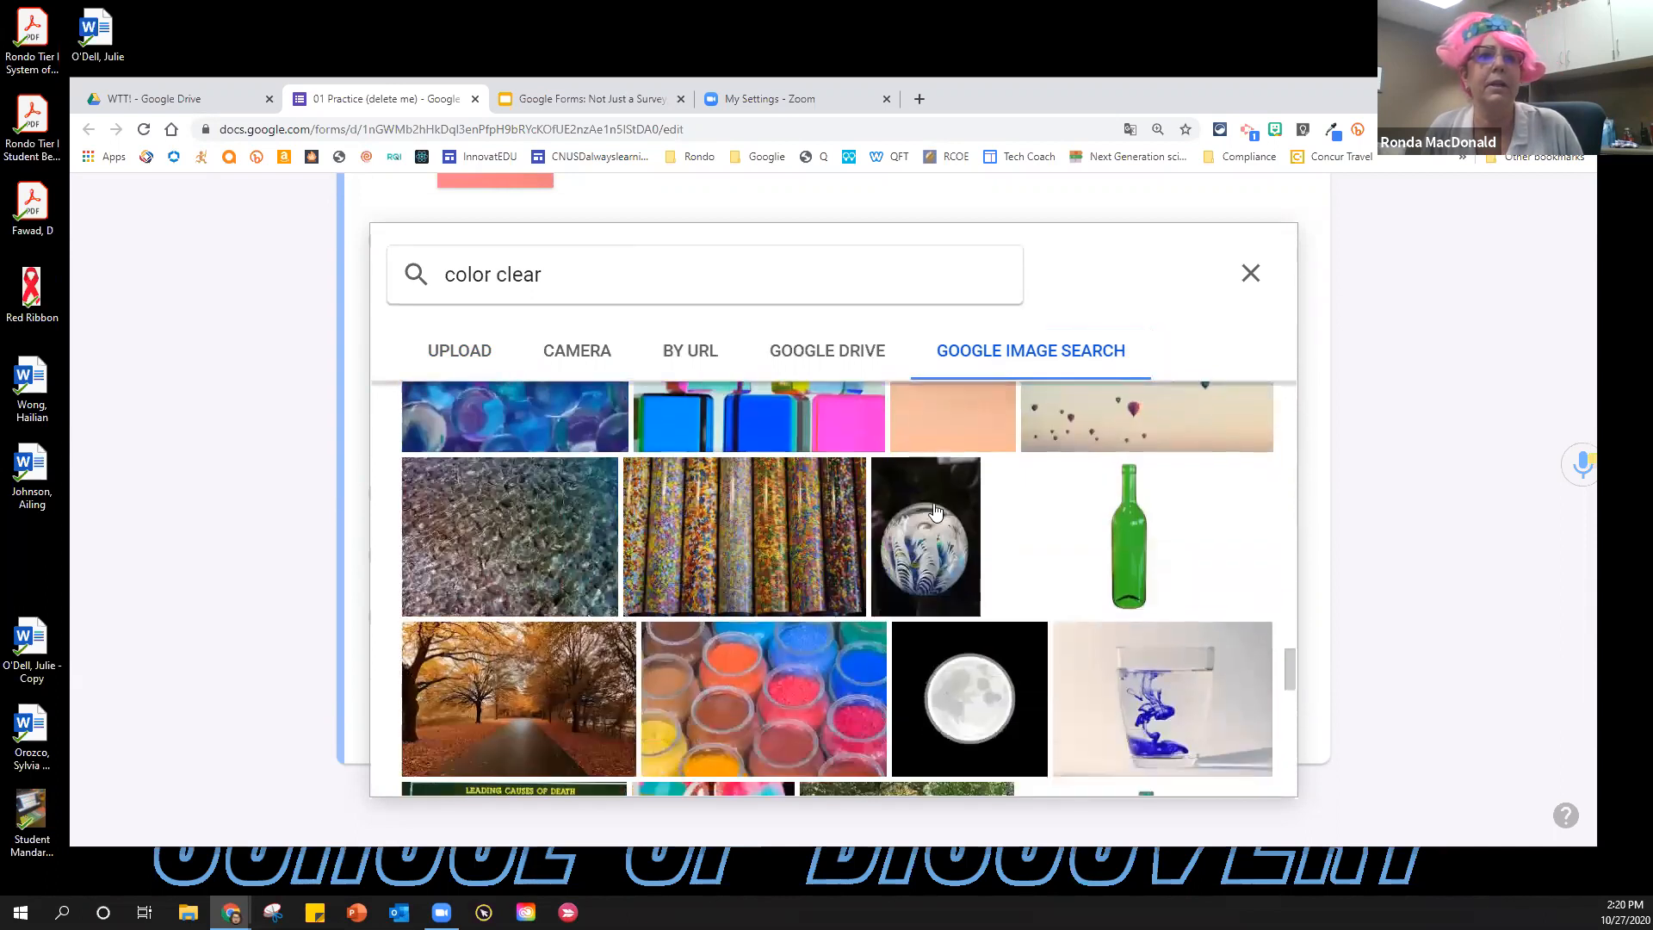
Change the image search to "color transparent" and look through the results for a suitable picture.
{"action": "left_click_drag", "start_coordinate": [542, 275], "coordinate": [500, 278]}
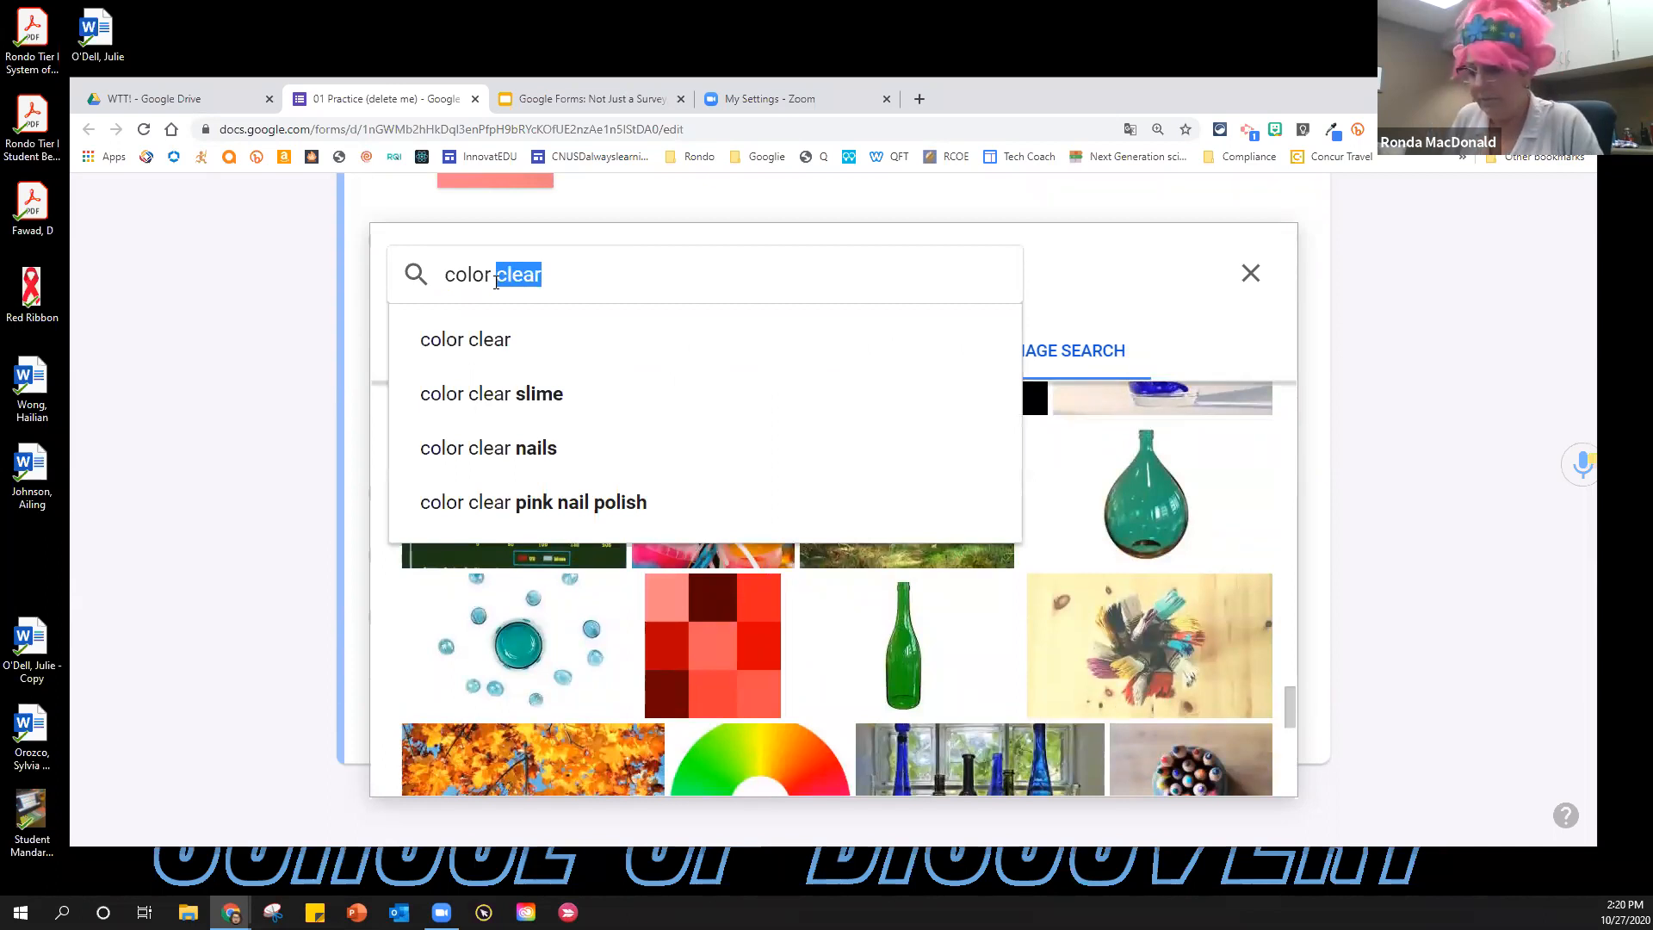
{"action": "type", "text": "r"}
{"action": "key", "text": "BackSpace"}
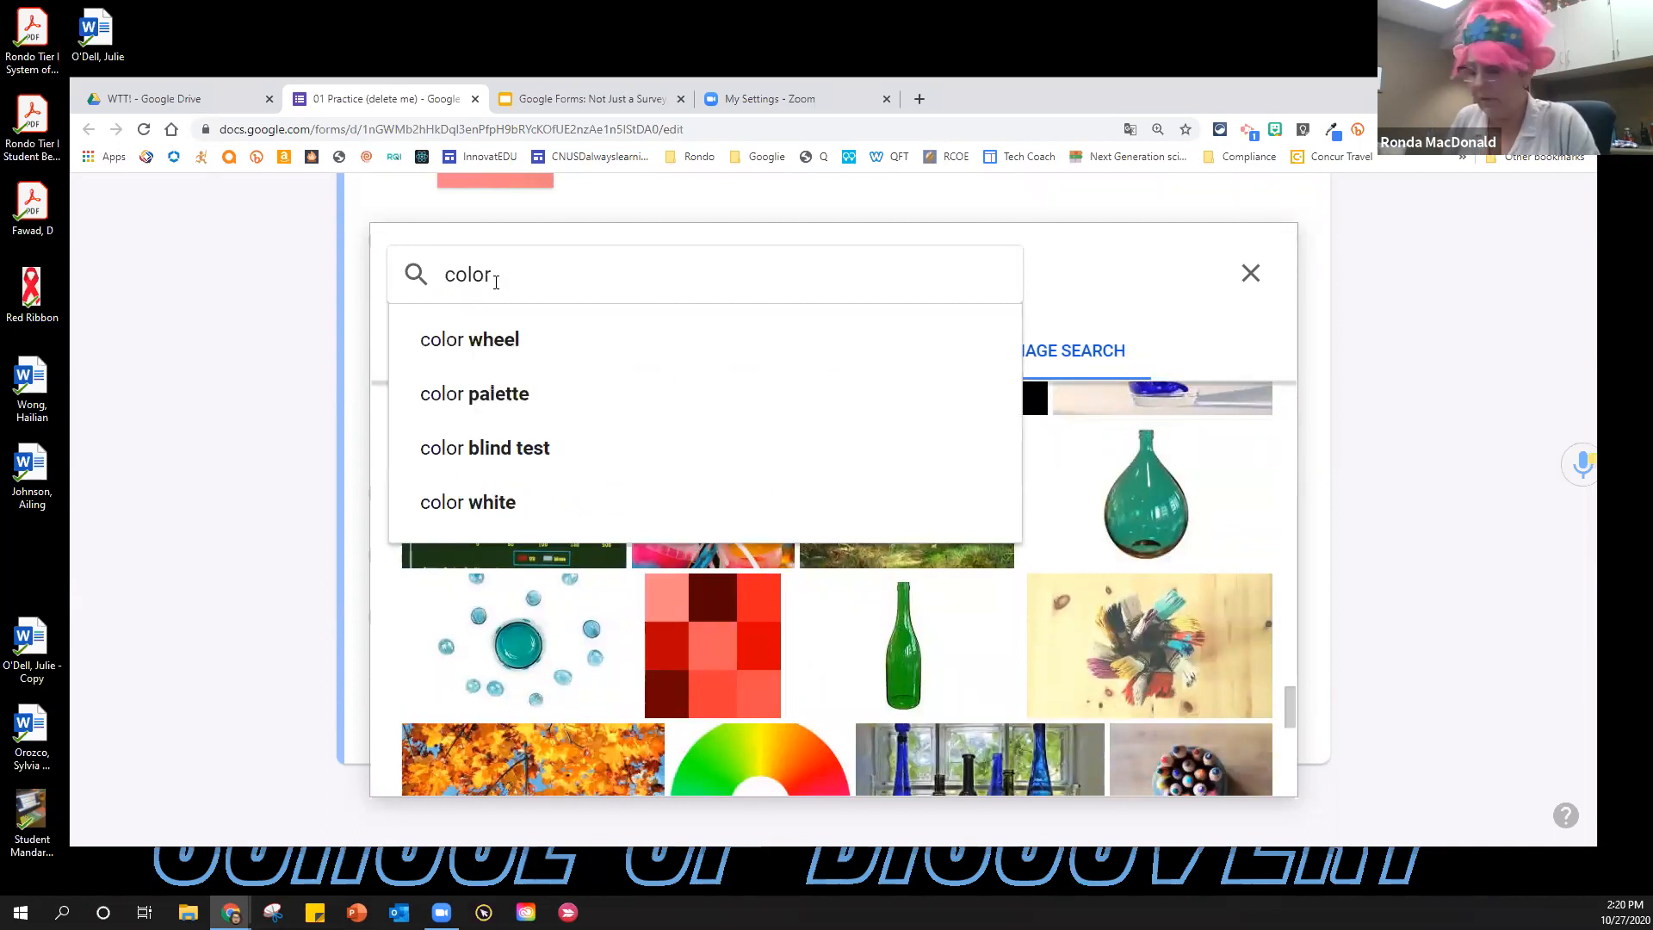
{"action": "type", "text": "transp"}
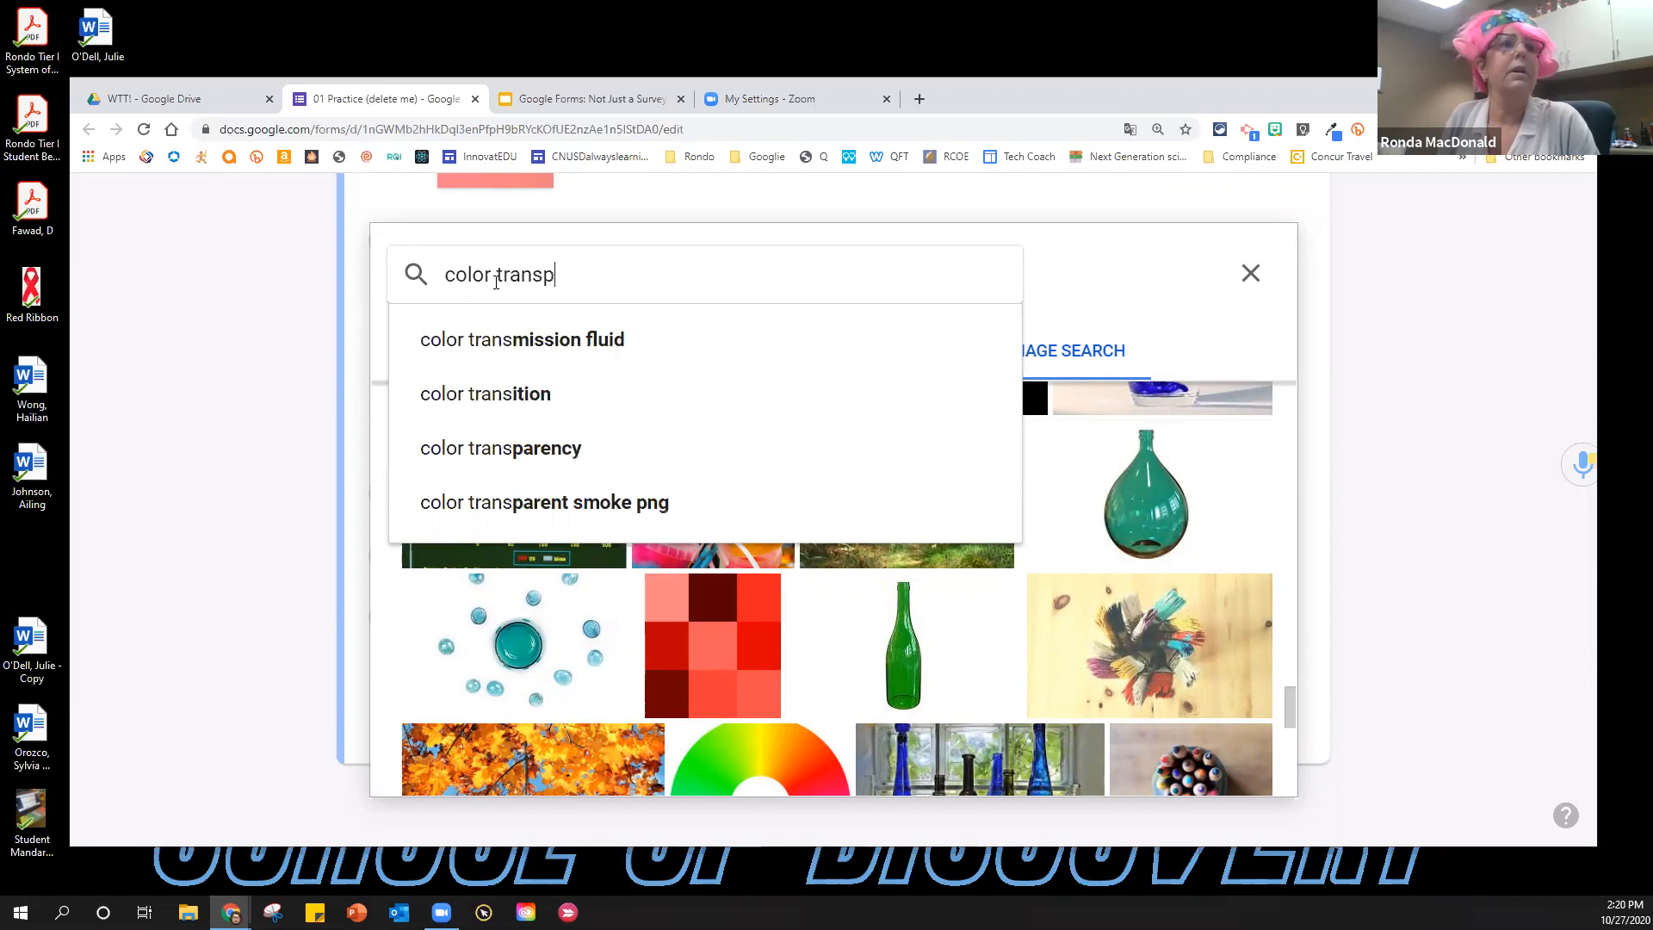
{"action": "type", "text": "arent"}
{"action": "key", "text": "Return"}
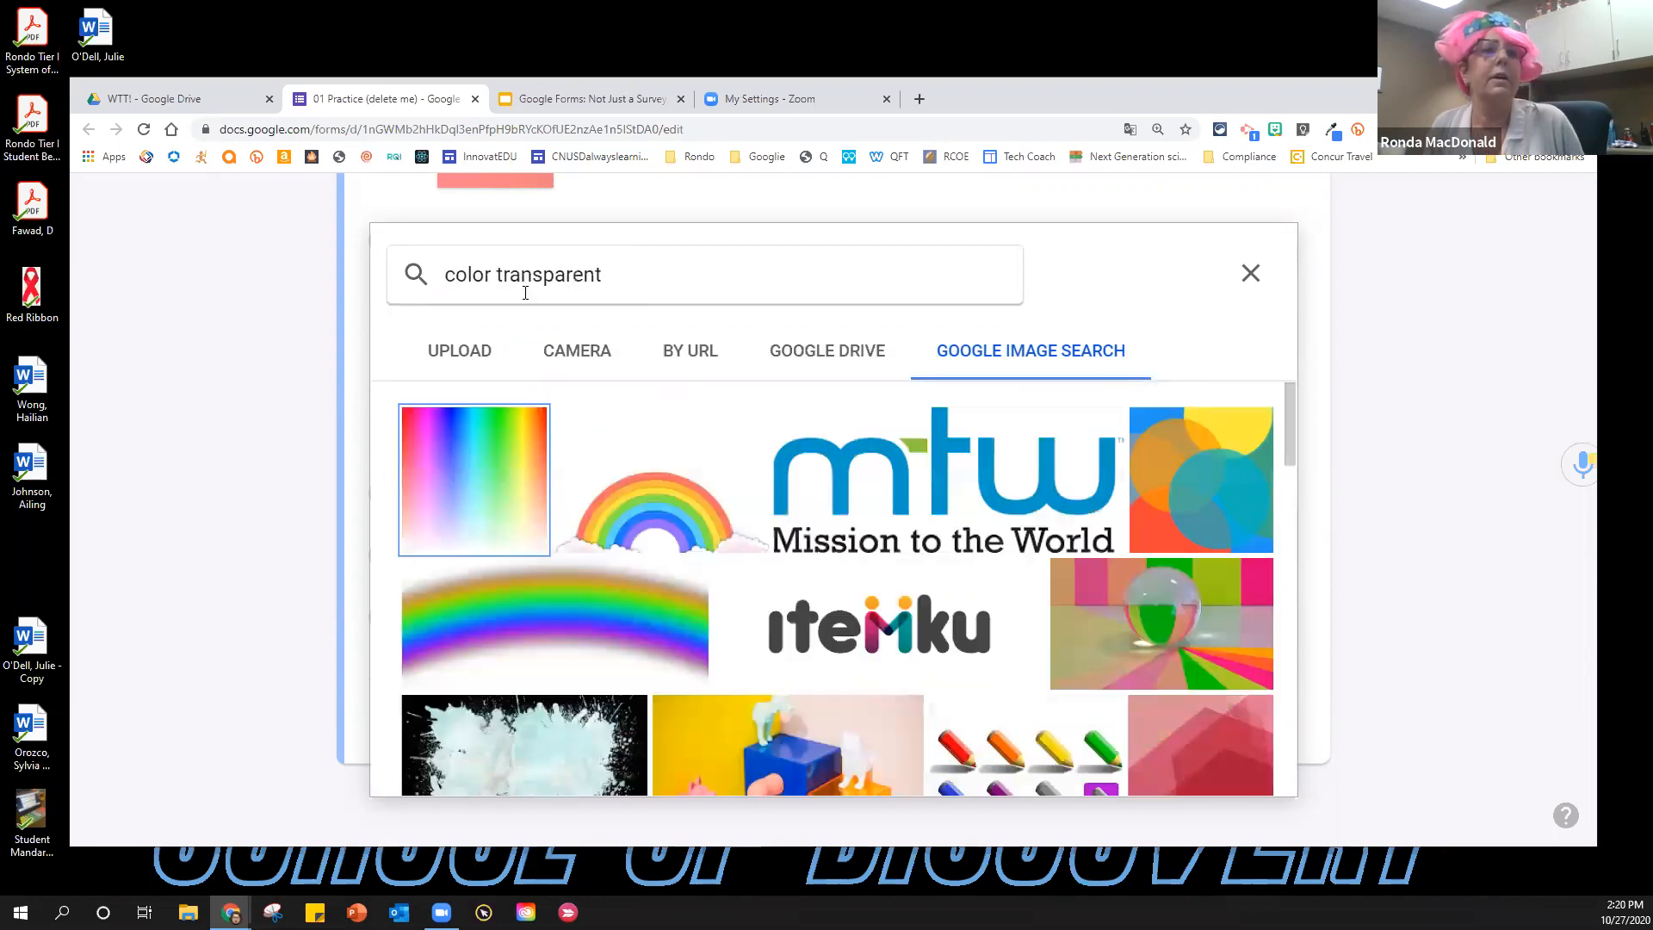
{"action": "scroll", "coordinate": [904, 480], "scroll_direction": "down", "scroll_amount": 7}
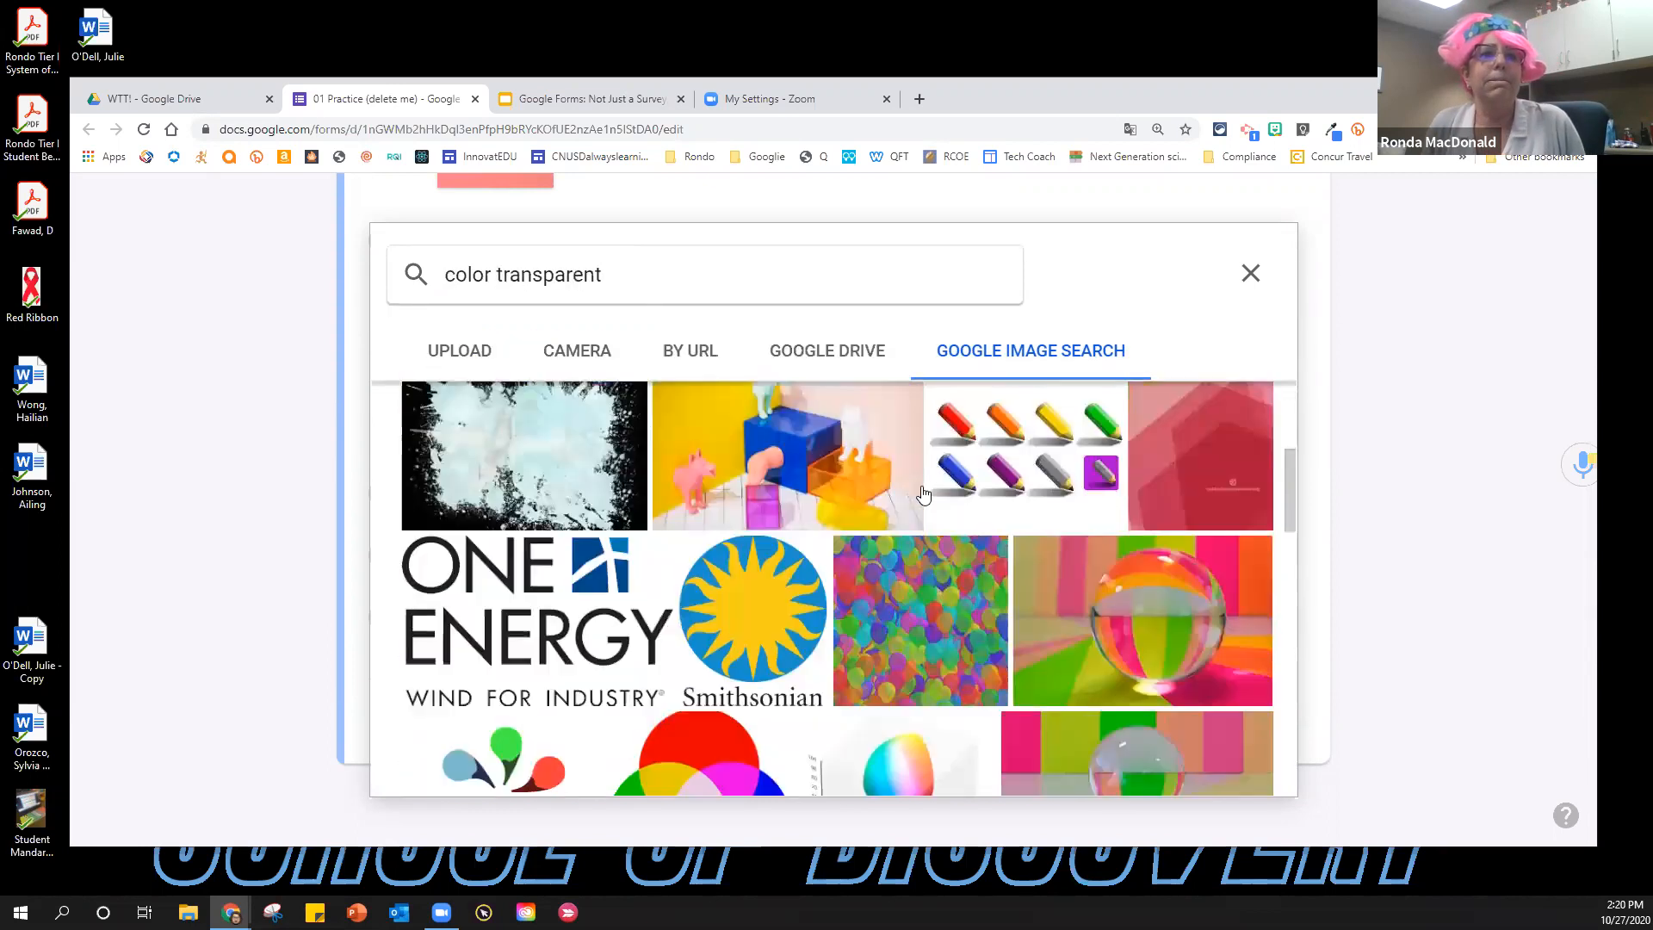
{"action": "scroll", "coordinate": [924, 501], "scroll_direction": "down", "scroll_amount": 1}
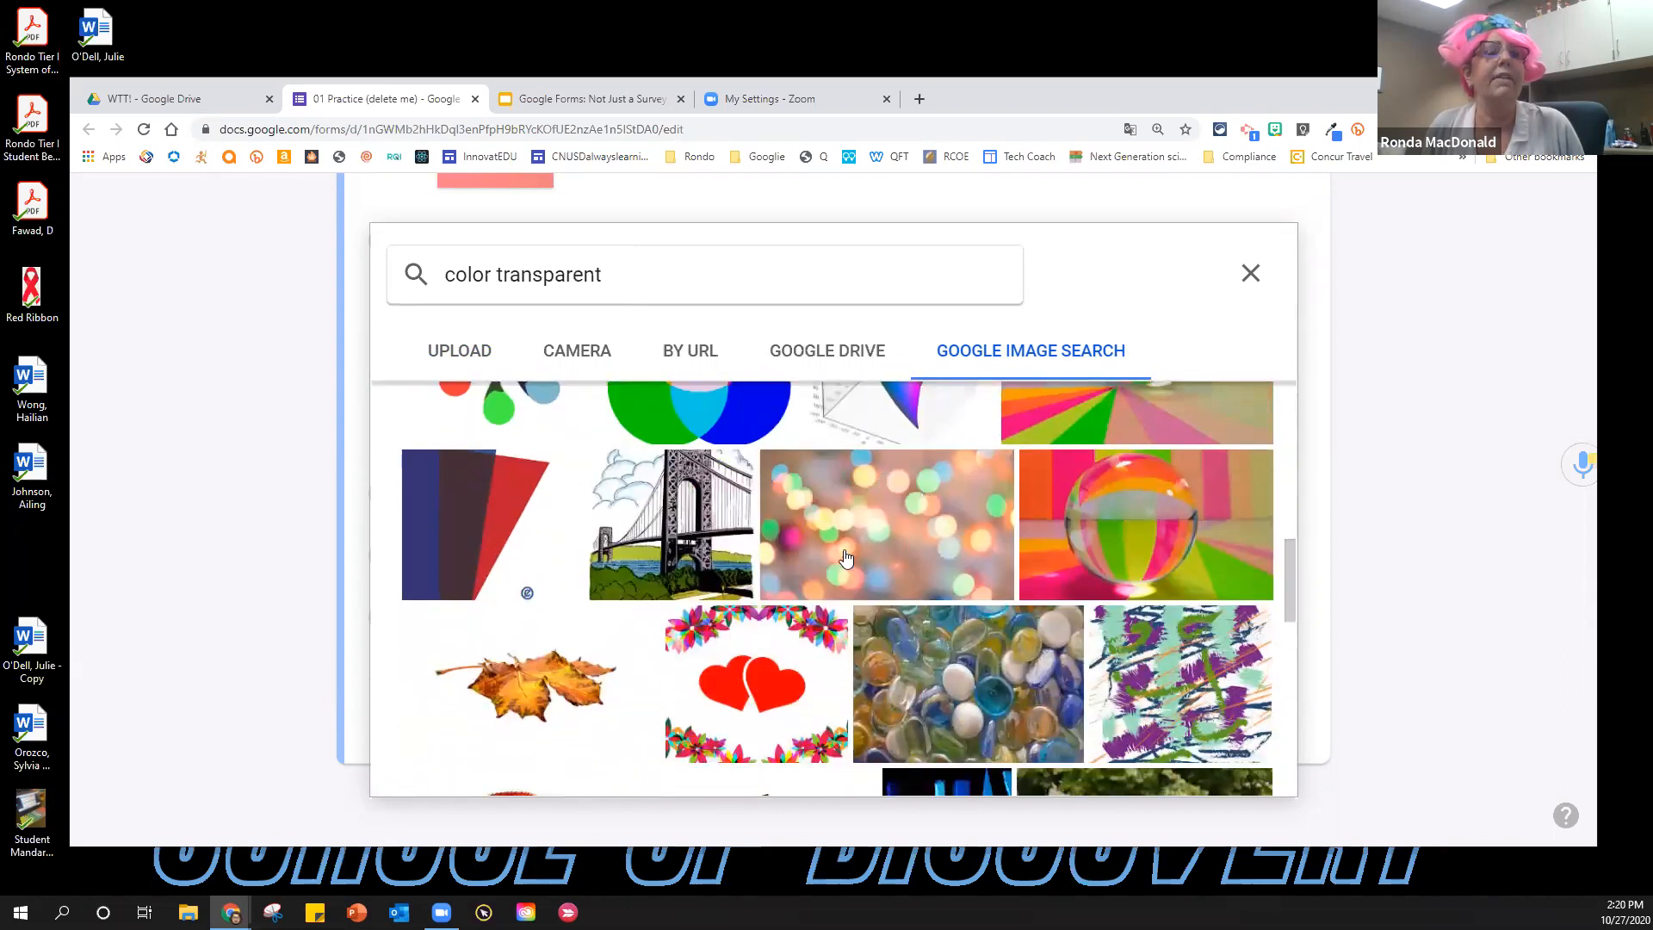
Search Google images for "color white" and insert the borderless plain white result as the clear option's image.
{"action": "left_click_drag", "start_coordinate": [603, 275], "coordinate": [495, 275]}
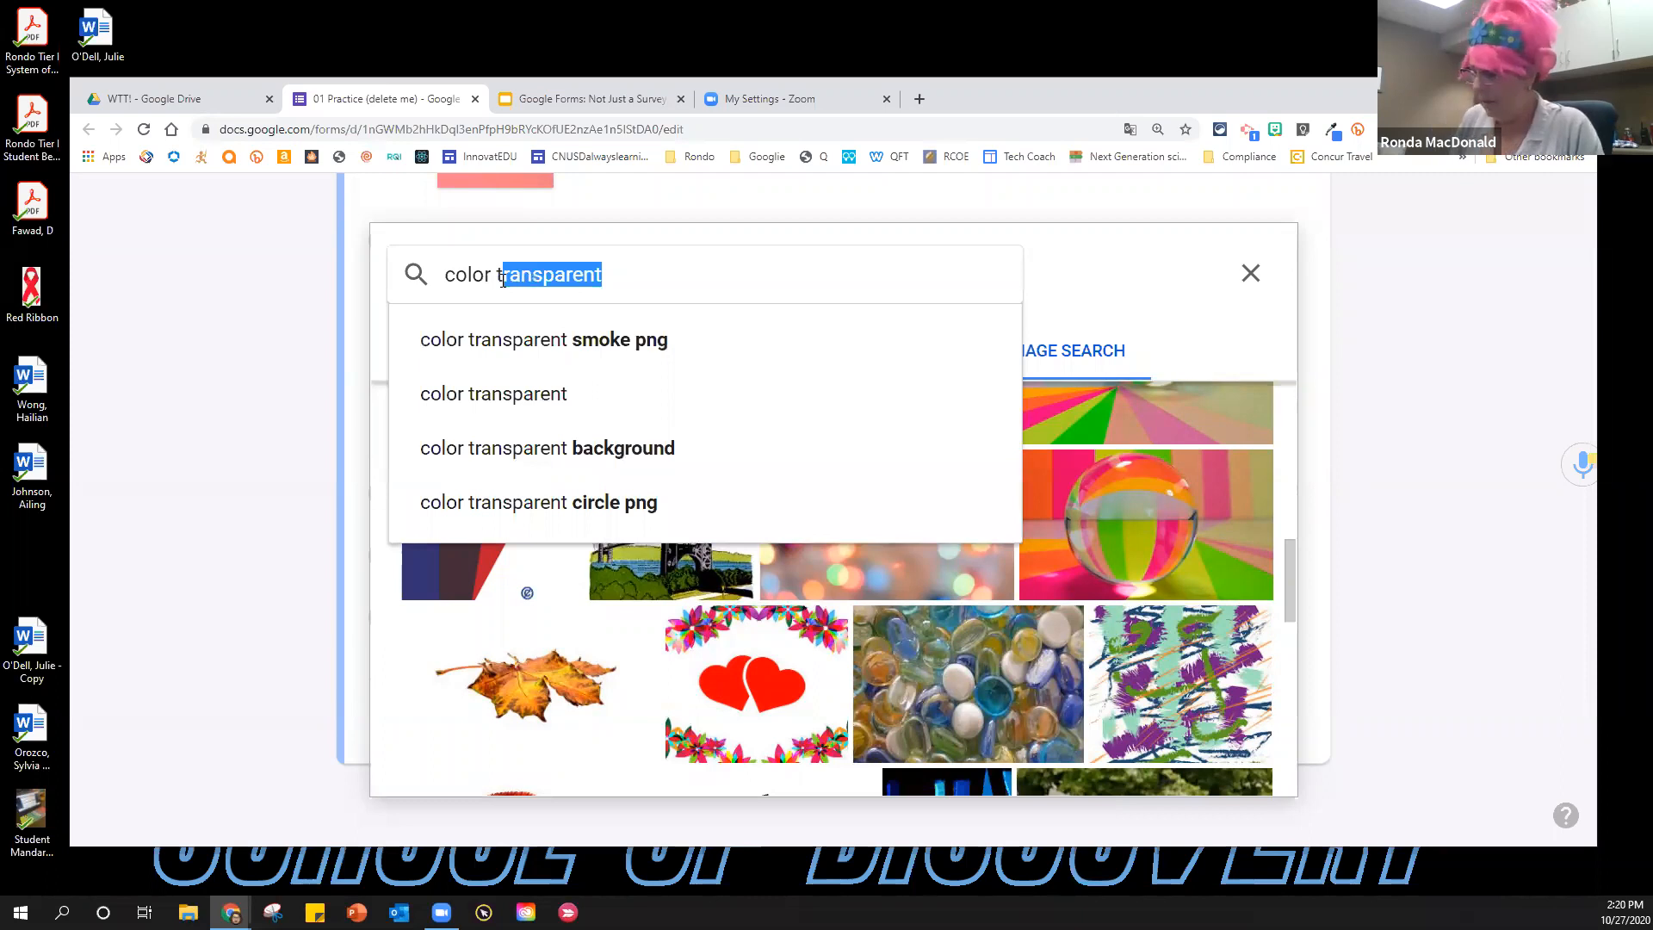
{"action": "key", "text": "BackSpace"}
{"action": "key", "text": "BackSpace"}
{"action": "type", "text": "white"}
{"action": "key", "text": "Return"}
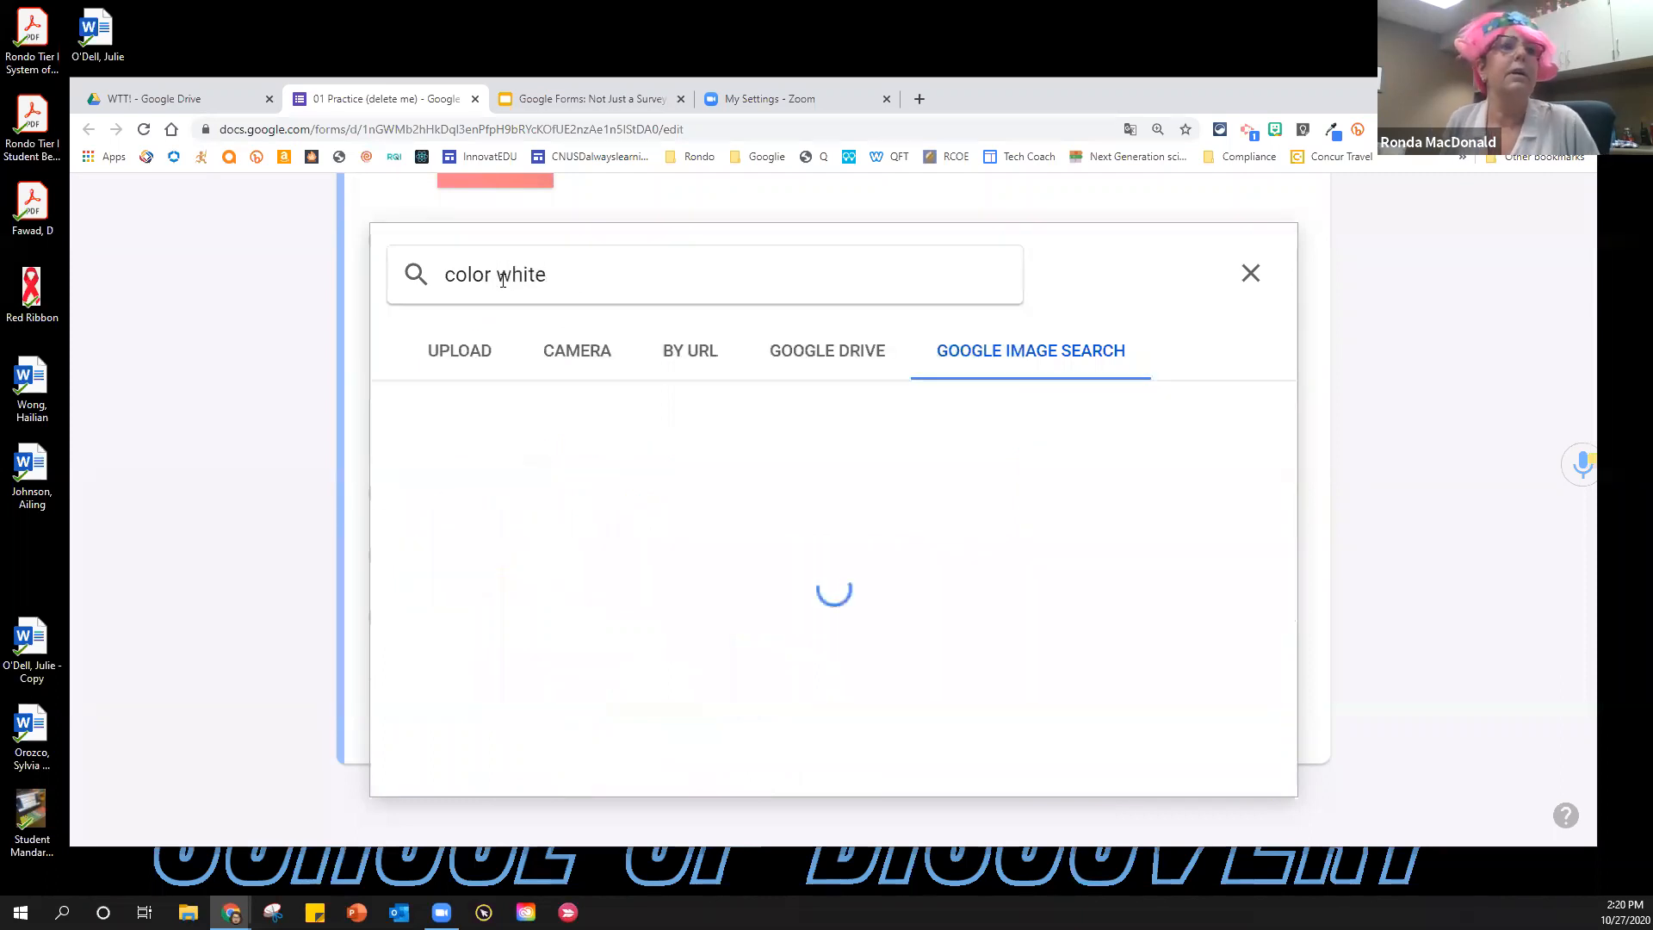
{"action": "left_click", "coordinate": [469, 454]}
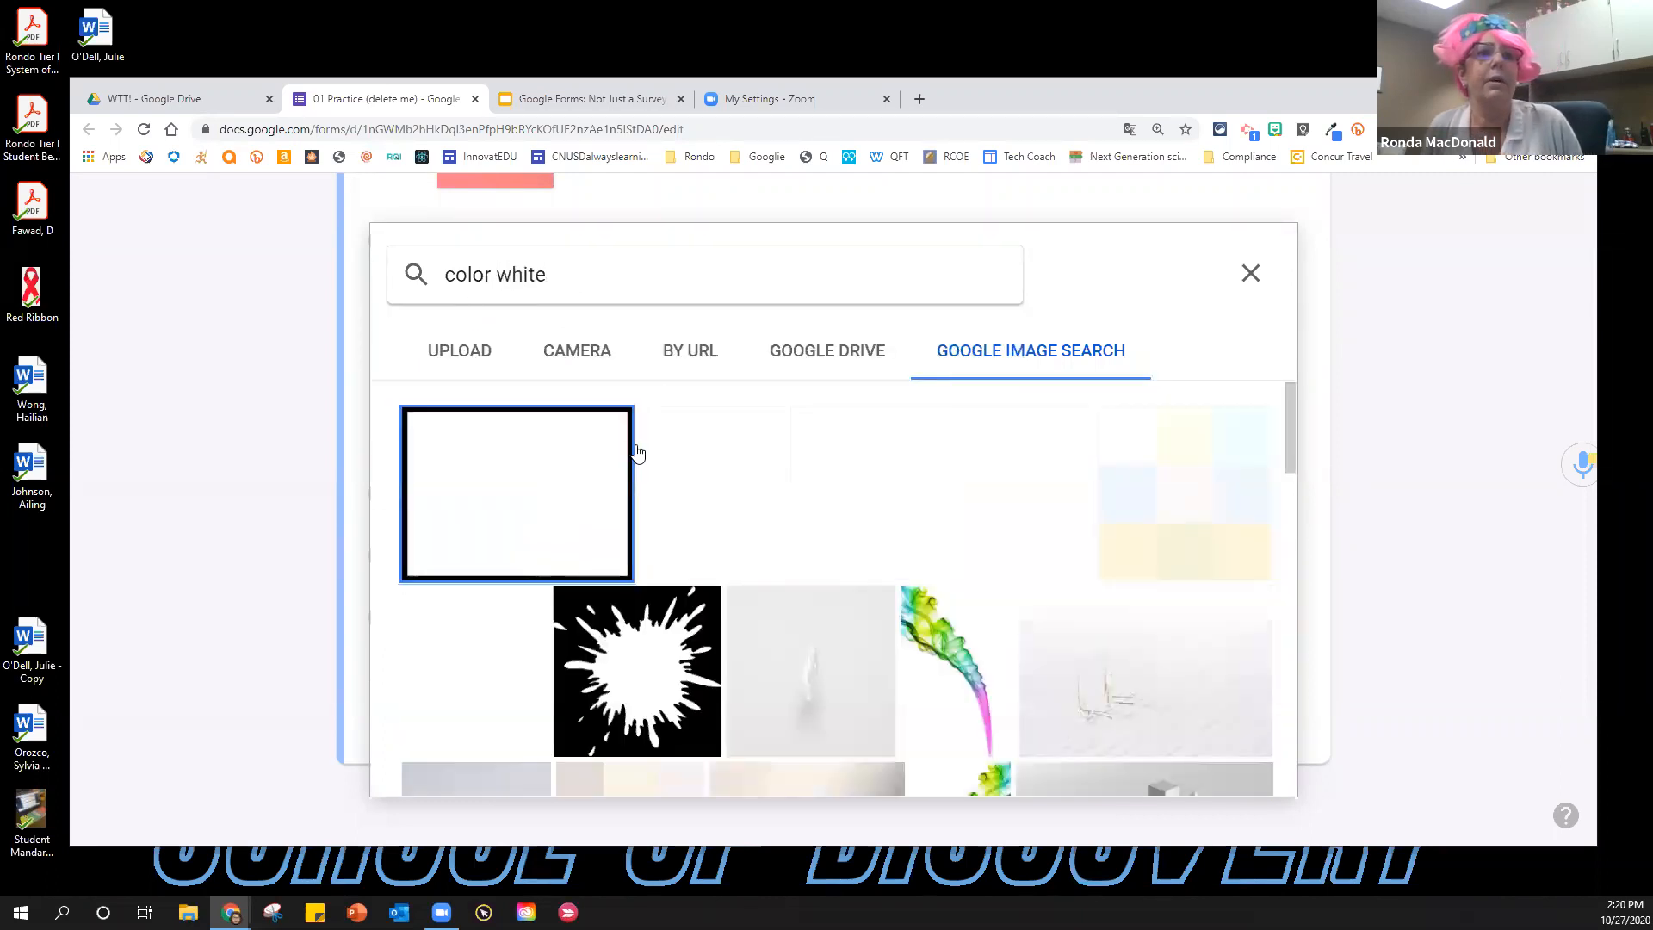
{"action": "left_click", "coordinate": [734, 476]}
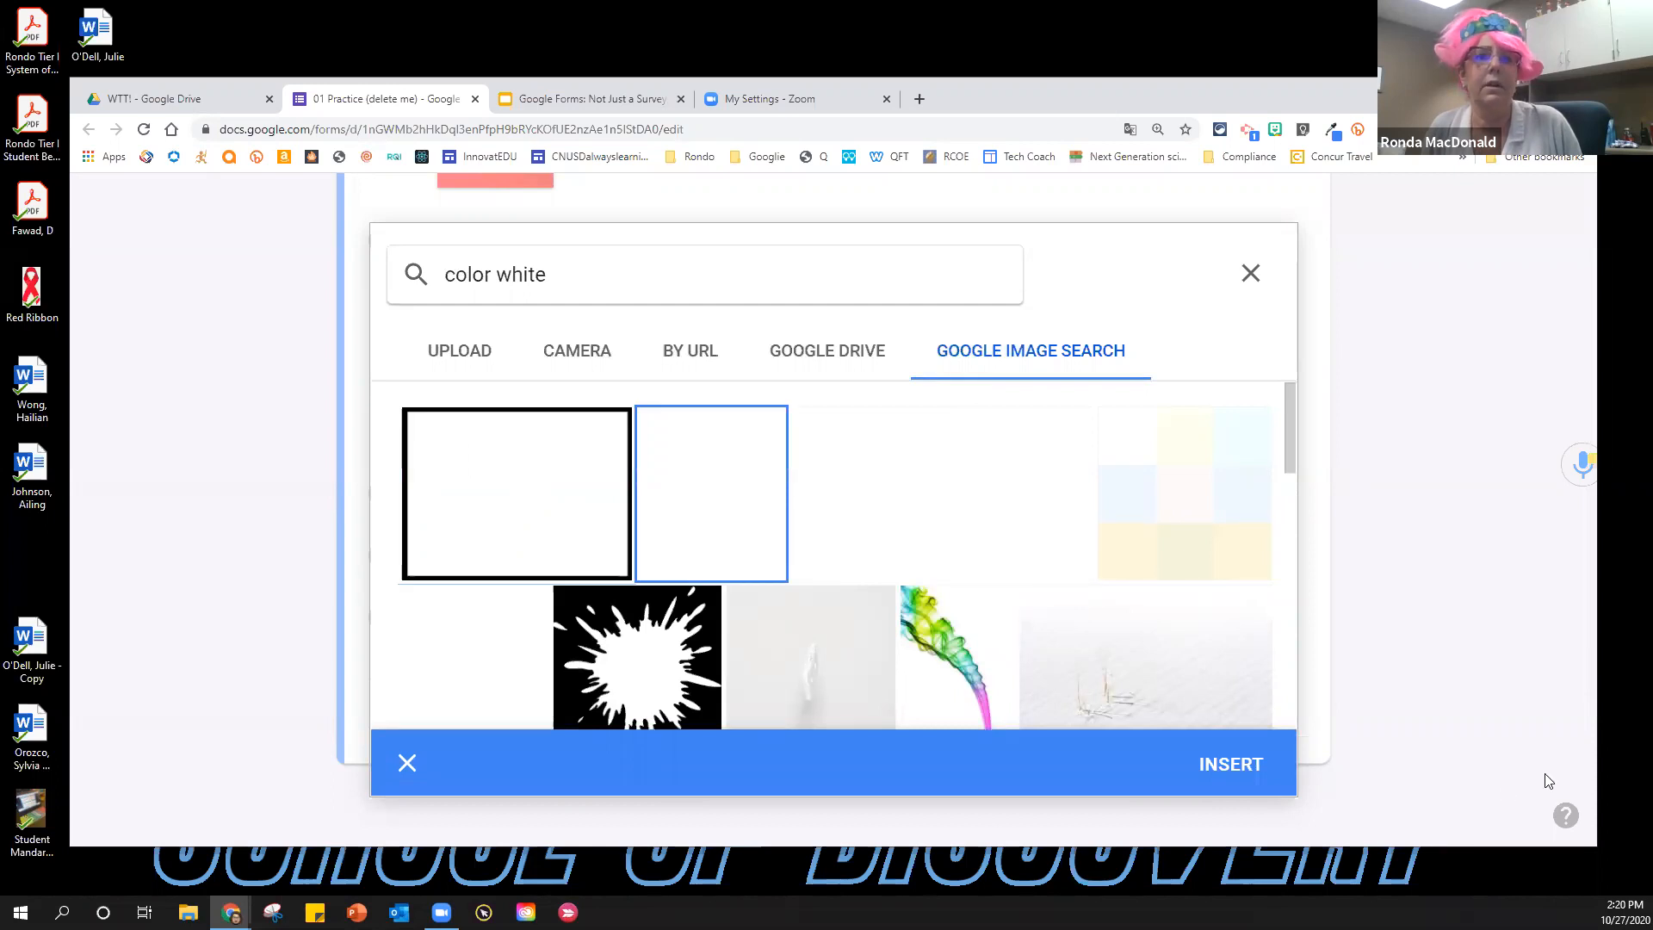
{"action": "left_click", "coordinate": [1240, 762]}
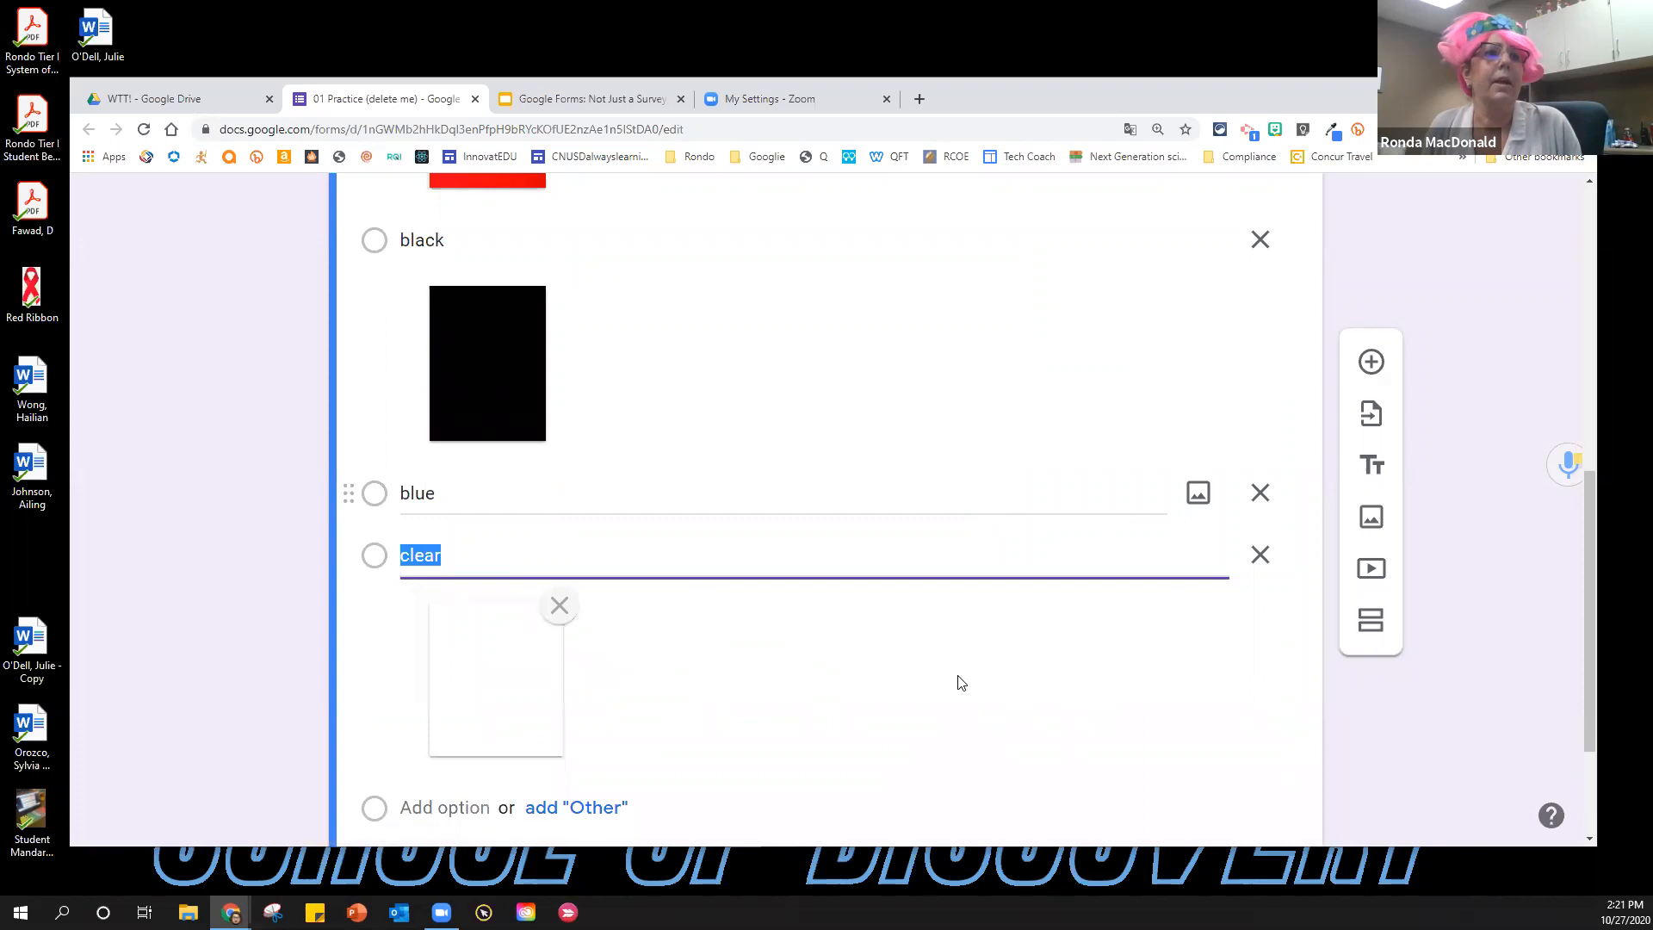
Add an image to the blue option by searching Google images for "color blue" and inserting the plain light blue result.
{"action": "left_click", "coordinate": [1199, 493]}
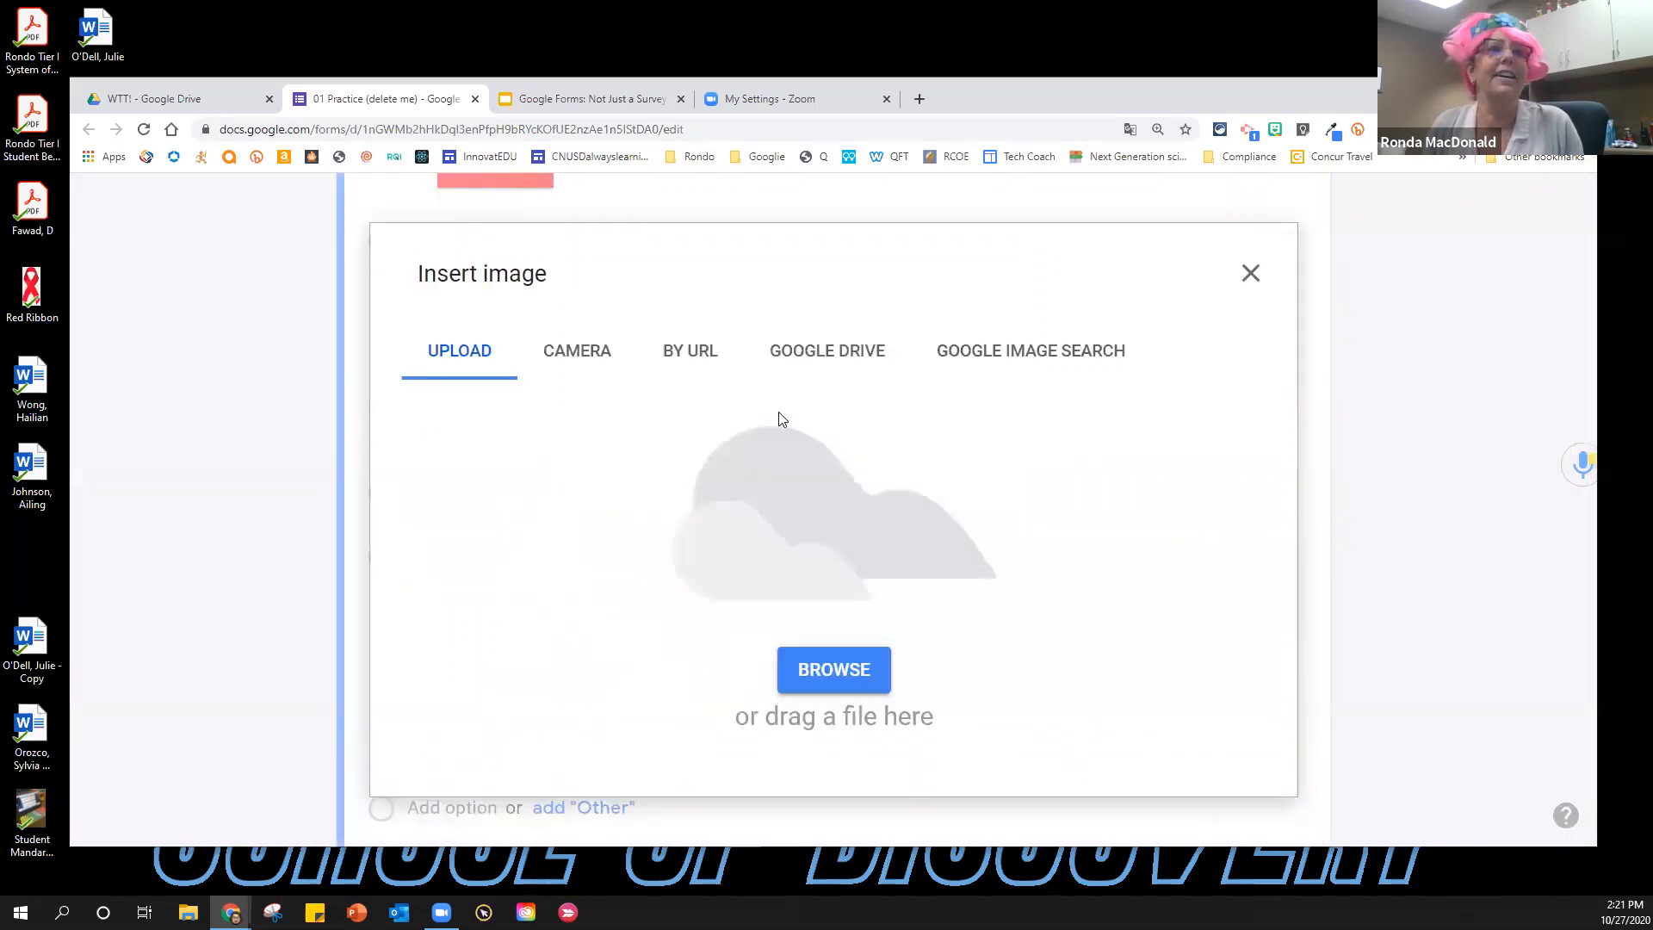
{"action": "left_click", "coordinate": [955, 349]}
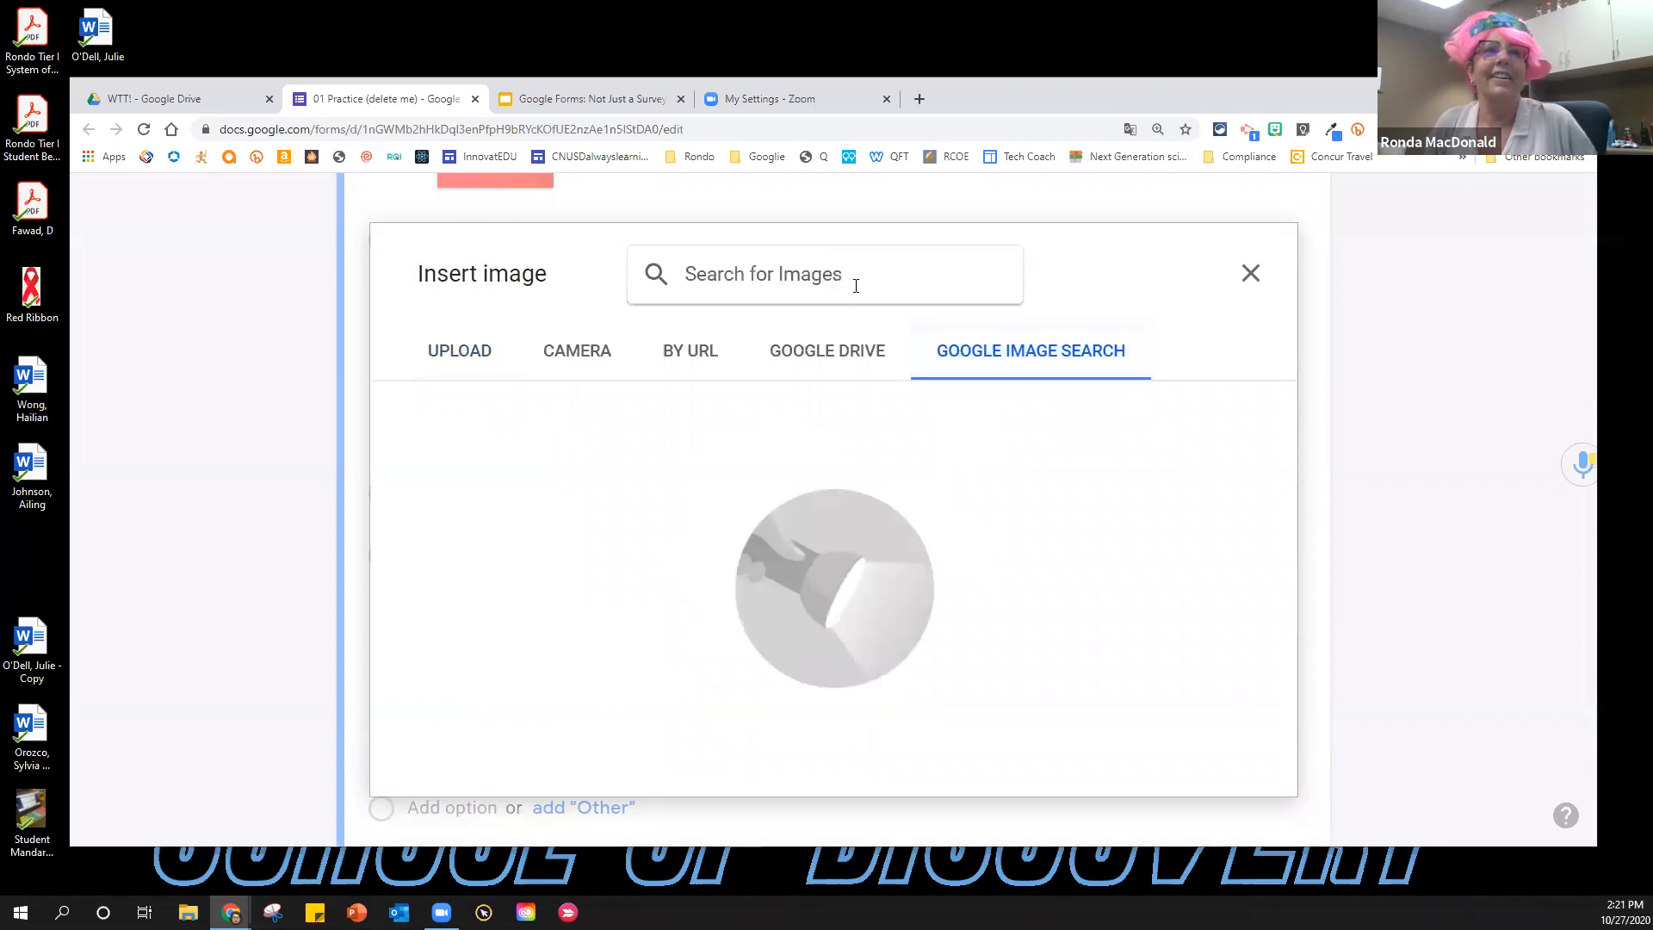
{"action": "type", "text": "color blue"}
{"action": "key", "text": "Return"}
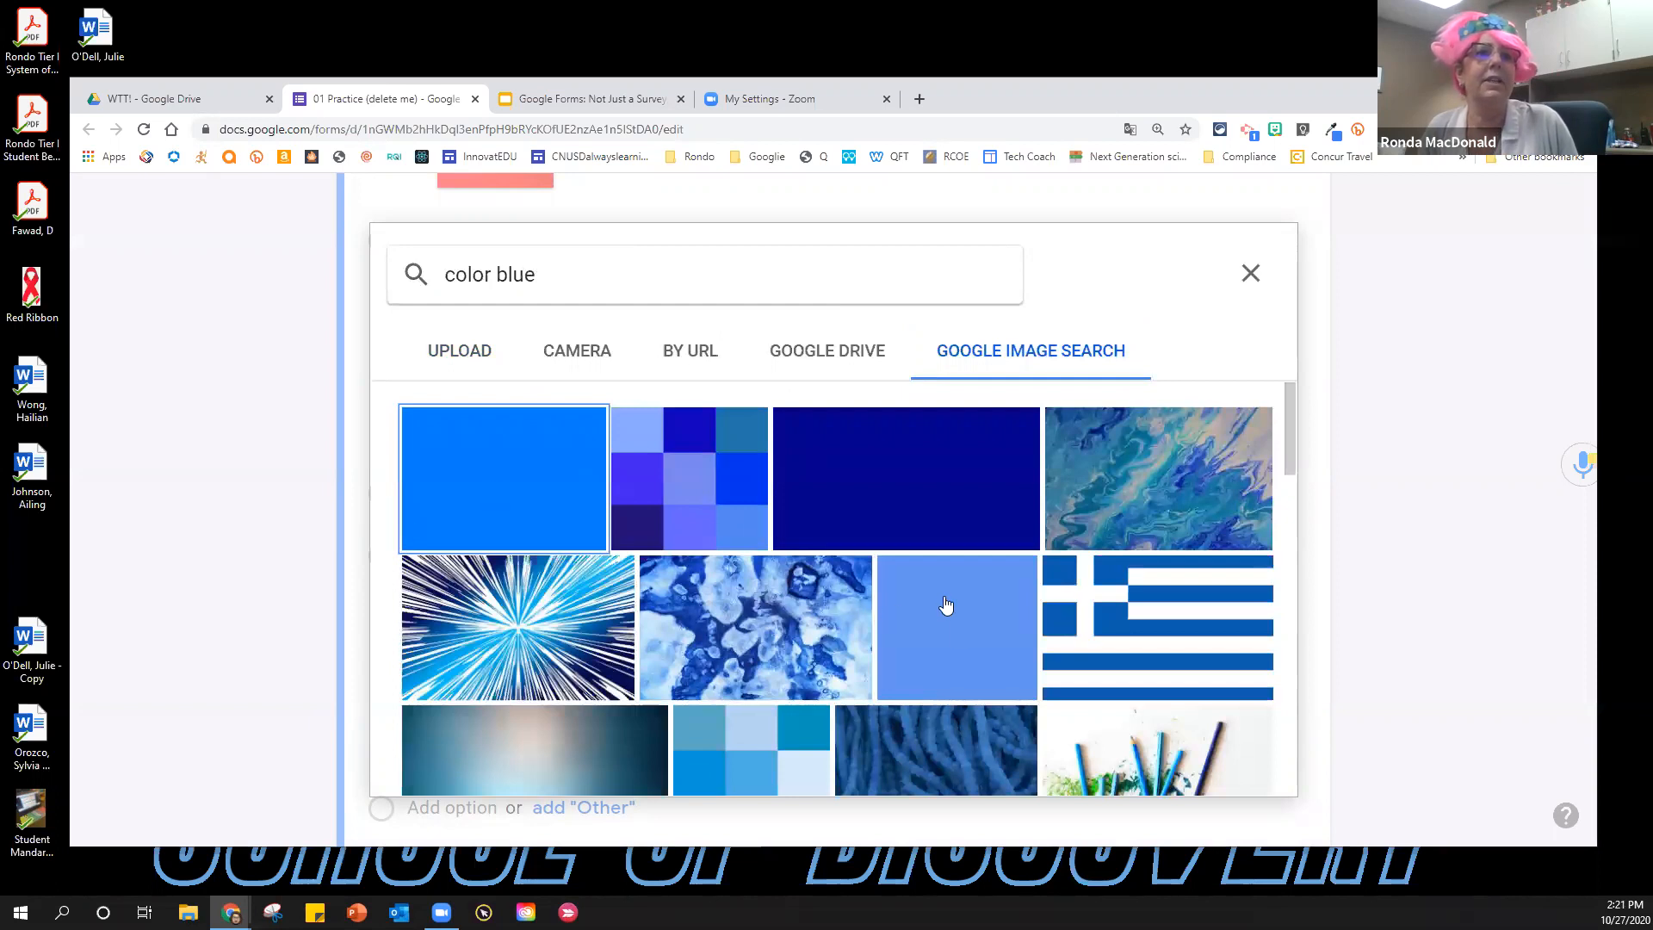
{"action": "scroll", "coordinate": [938, 616], "scroll_direction": "down", "scroll_amount": 3}
{"action": "scroll", "coordinate": [756, 702], "scroll_direction": "down", "scroll_amount": 4}
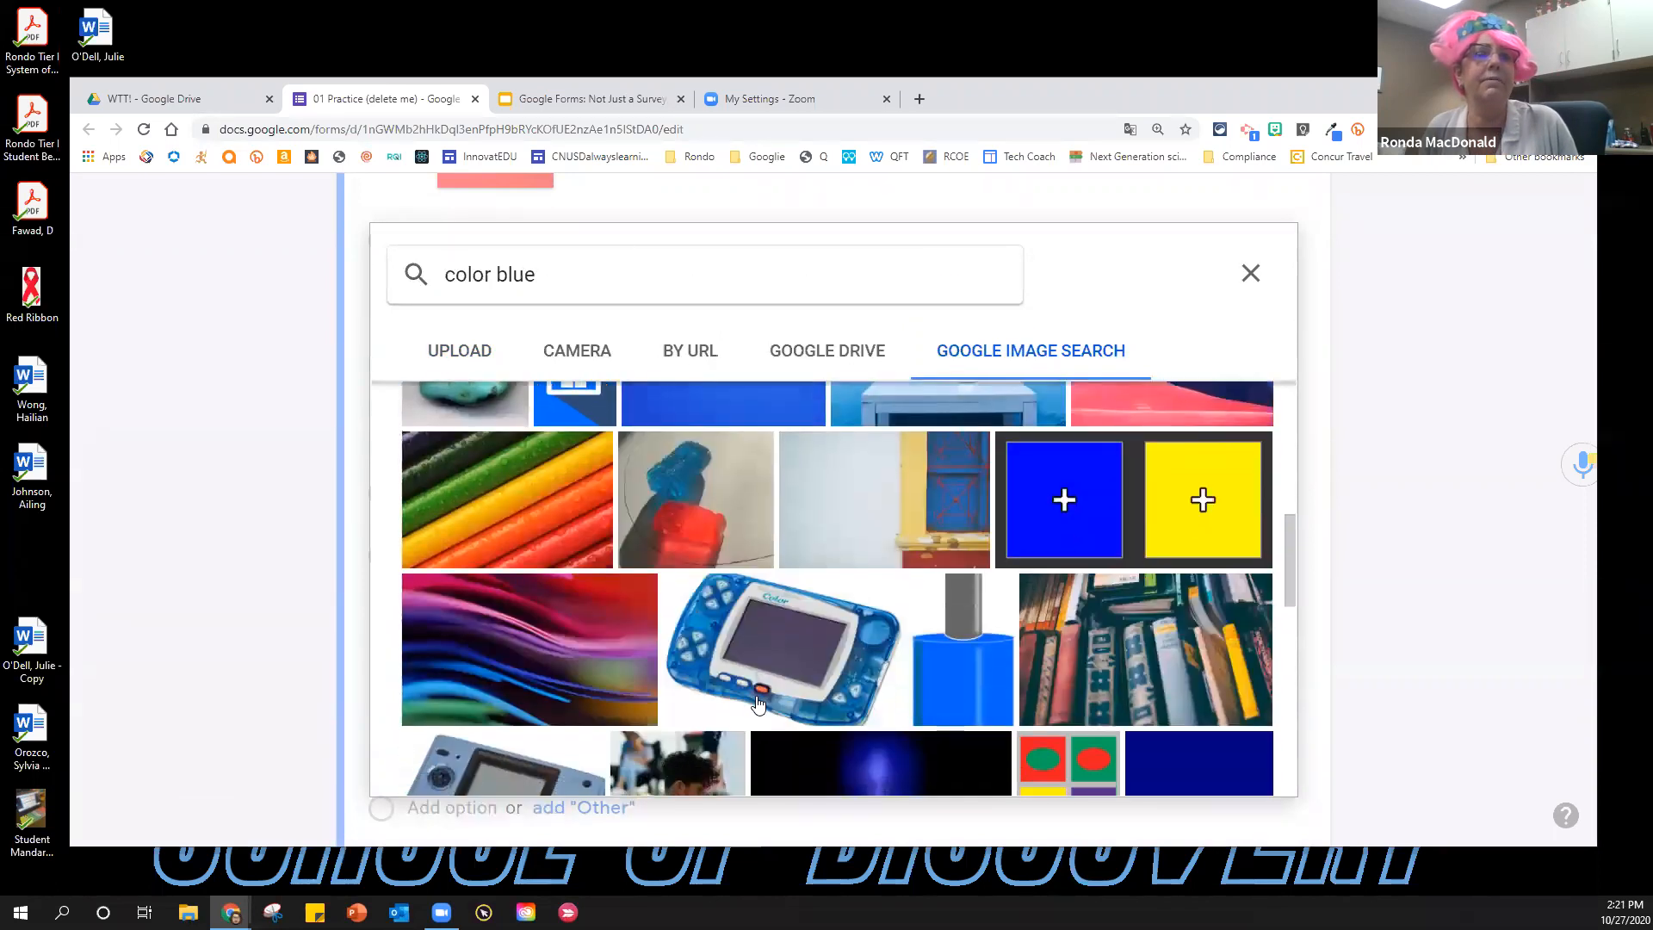
{"action": "scroll", "coordinate": [758, 704], "scroll_direction": "up", "scroll_amount": 7}
{"action": "left_click", "coordinate": [970, 668]}
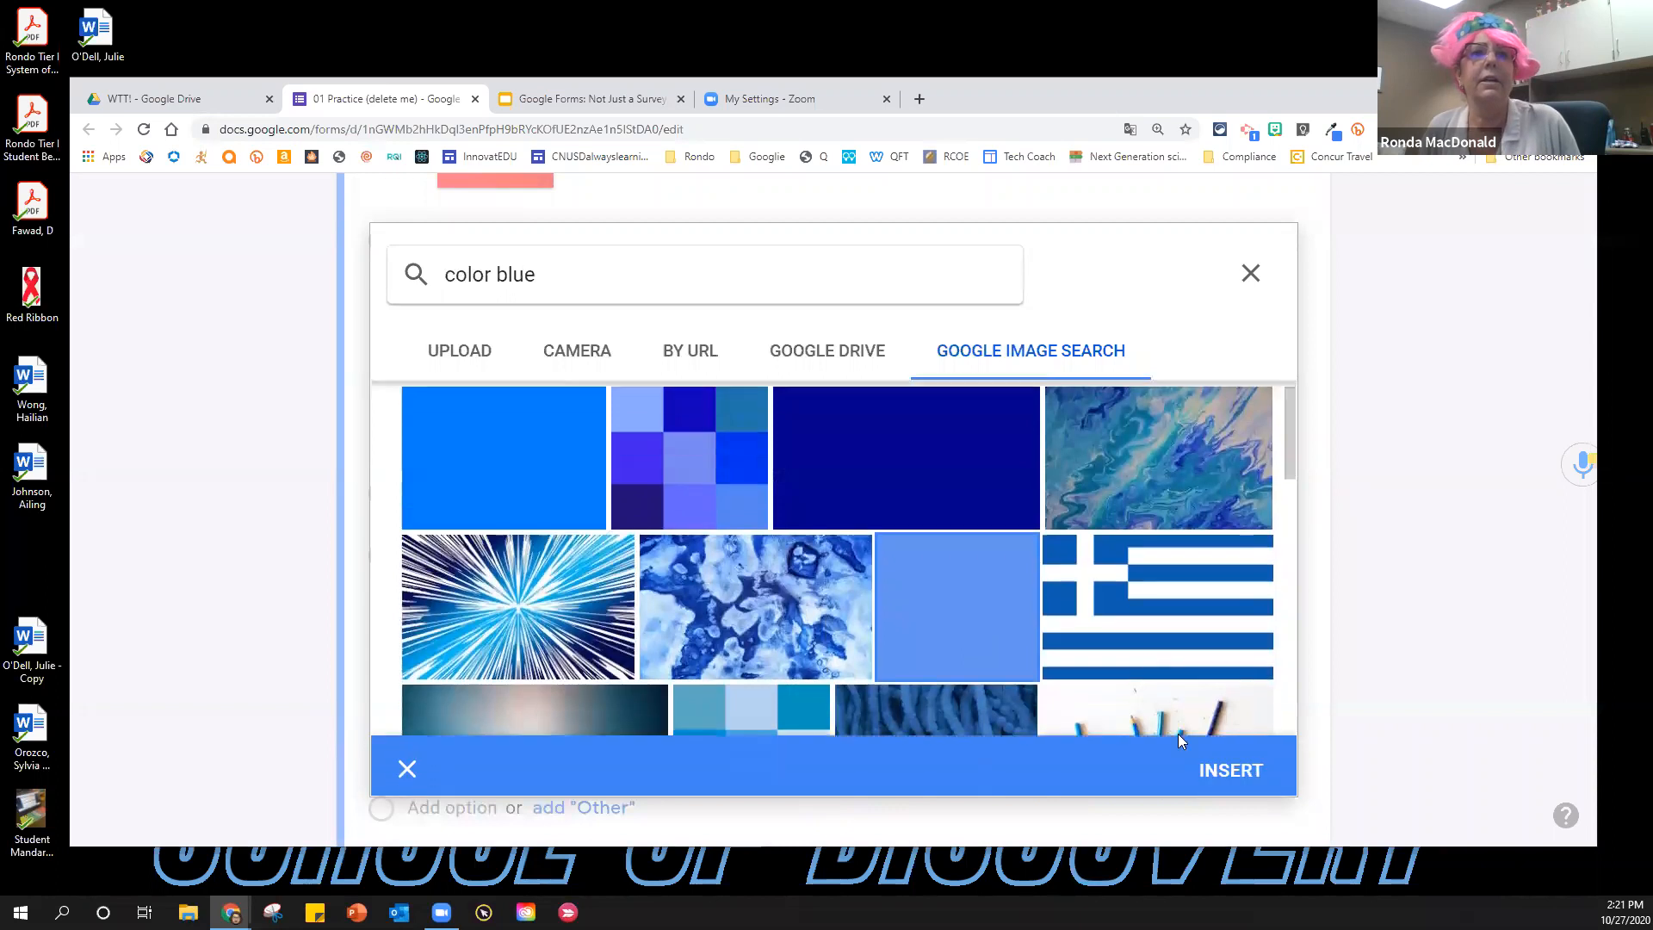
{"action": "scroll", "coordinate": [1178, 733], "scroll_direction": "down", "scroll_amount": 3}
{"action": "left_click", "coordinate": [1219, 767]}
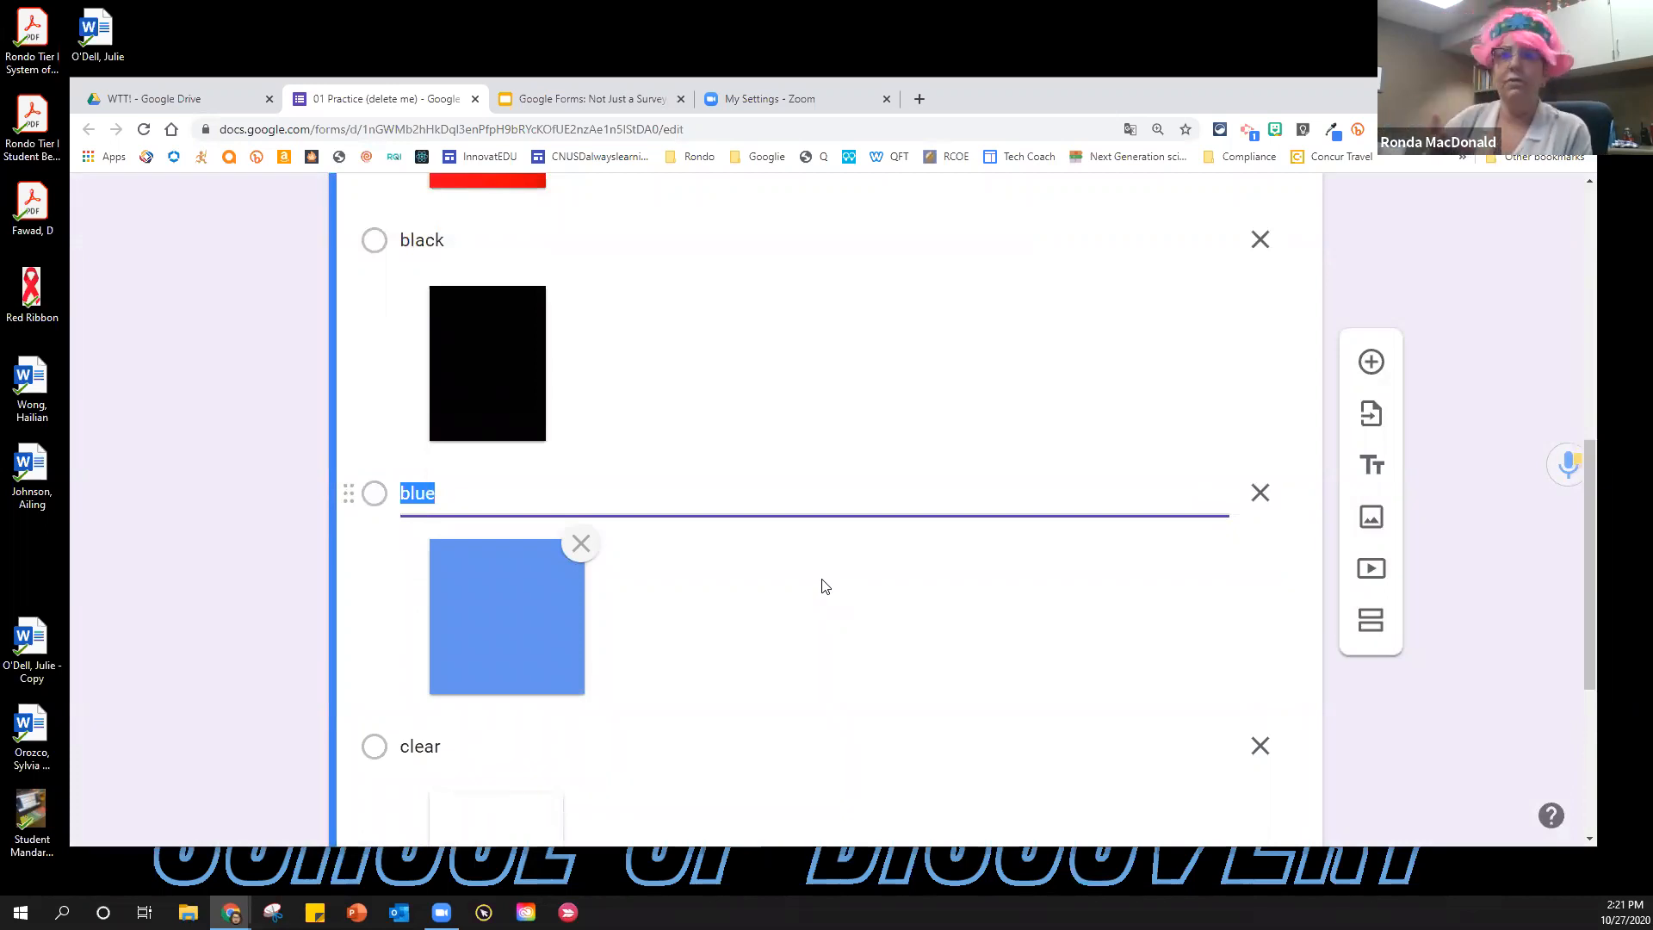
Turn the sky question's Required setting off and back on, and return to the start of the form.
{"action": "scroll", "coordinate": [904, 519], "scroll_direction": "down", "scroll_amount": 4}
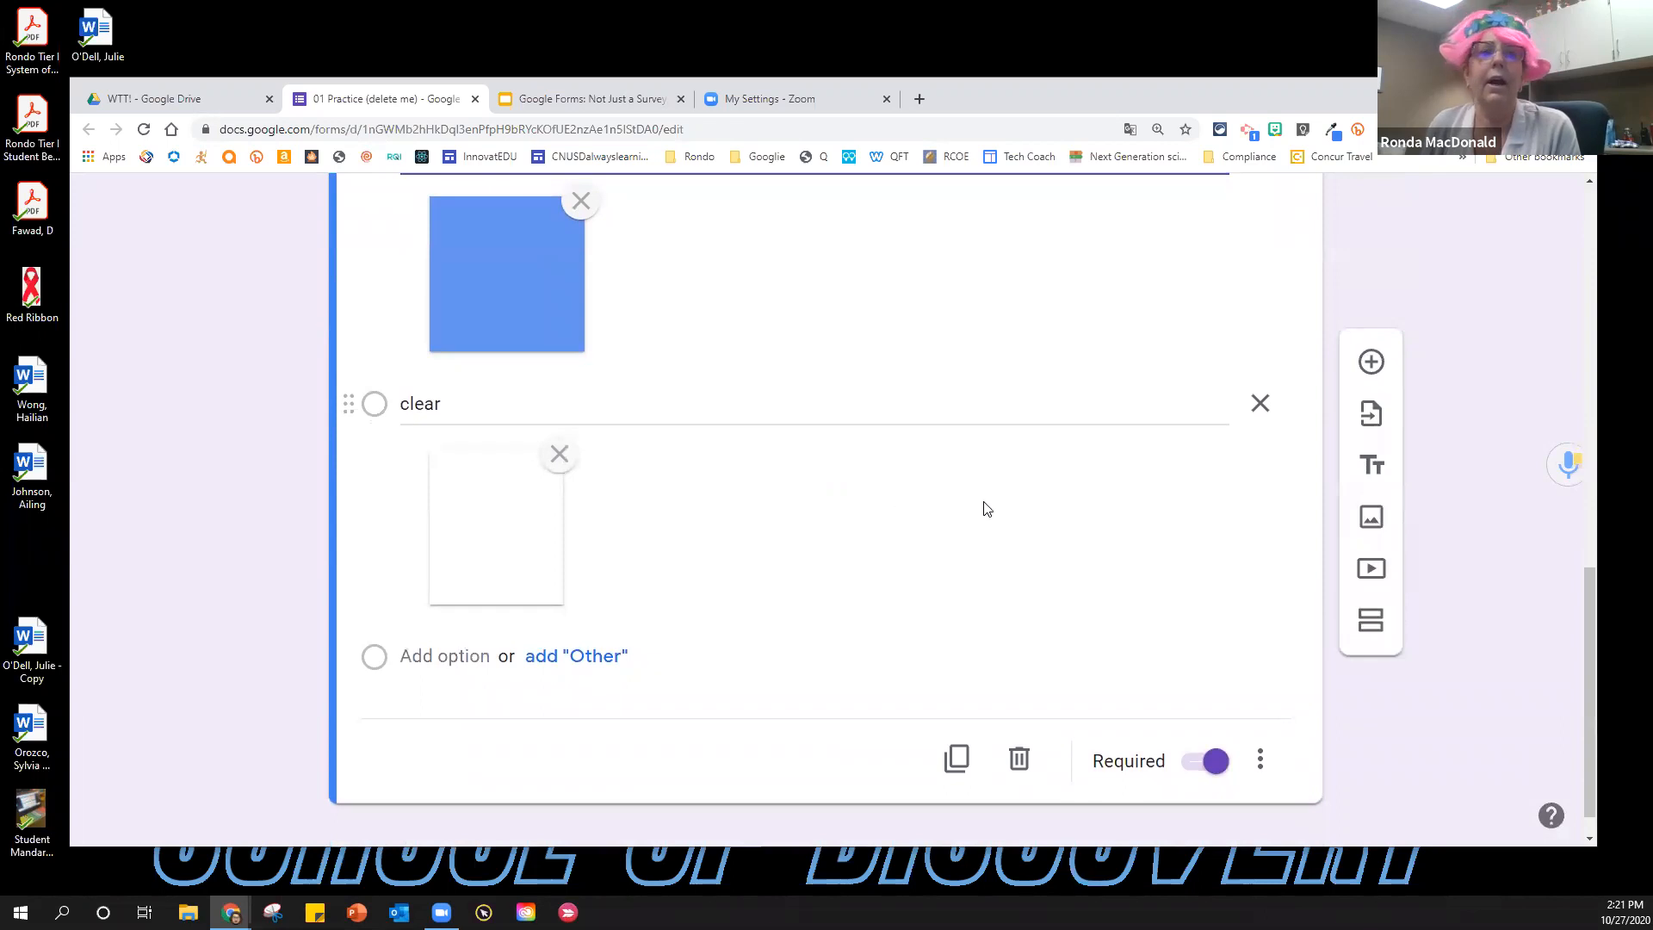
{"action": "left_click", "coordinate": [1195, 763]}
{"action": "left_click", "coordinate": [1198, 763]}
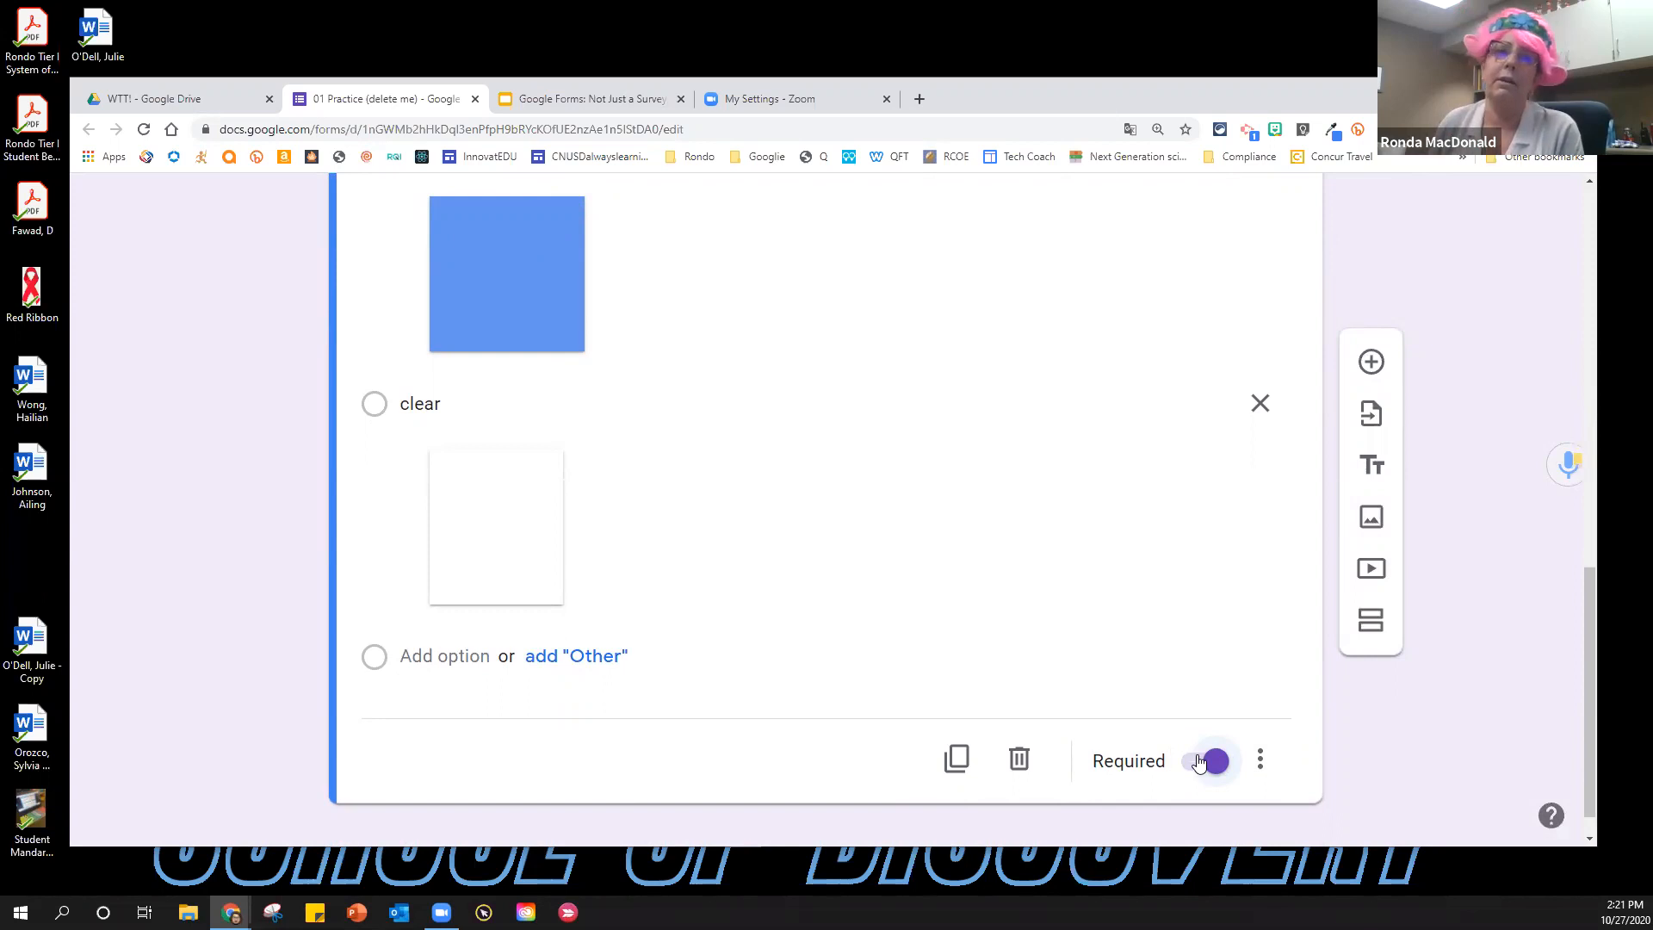
{"action": "scroll", "coordinate": [1376, 656], "scroll_direction": "up", "scroll_amount": 15}
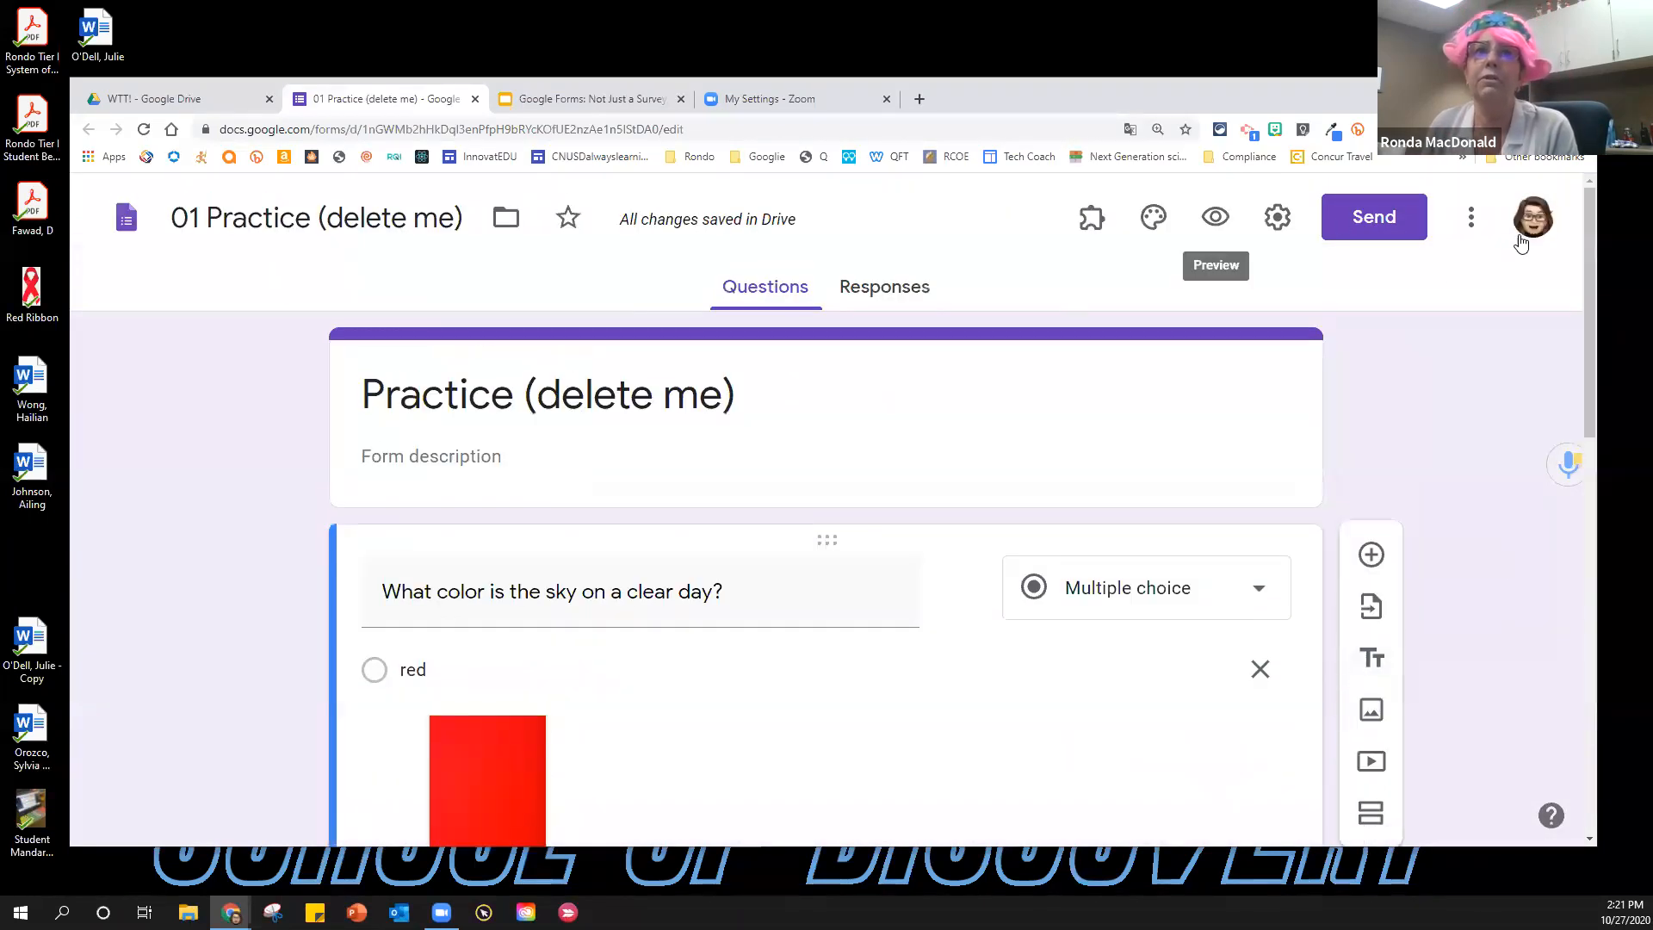
Turn Make questions required off and back on in the default form preferences, and save the default settings.
{"action": "left_click", "coordinate": [1472, 222]}
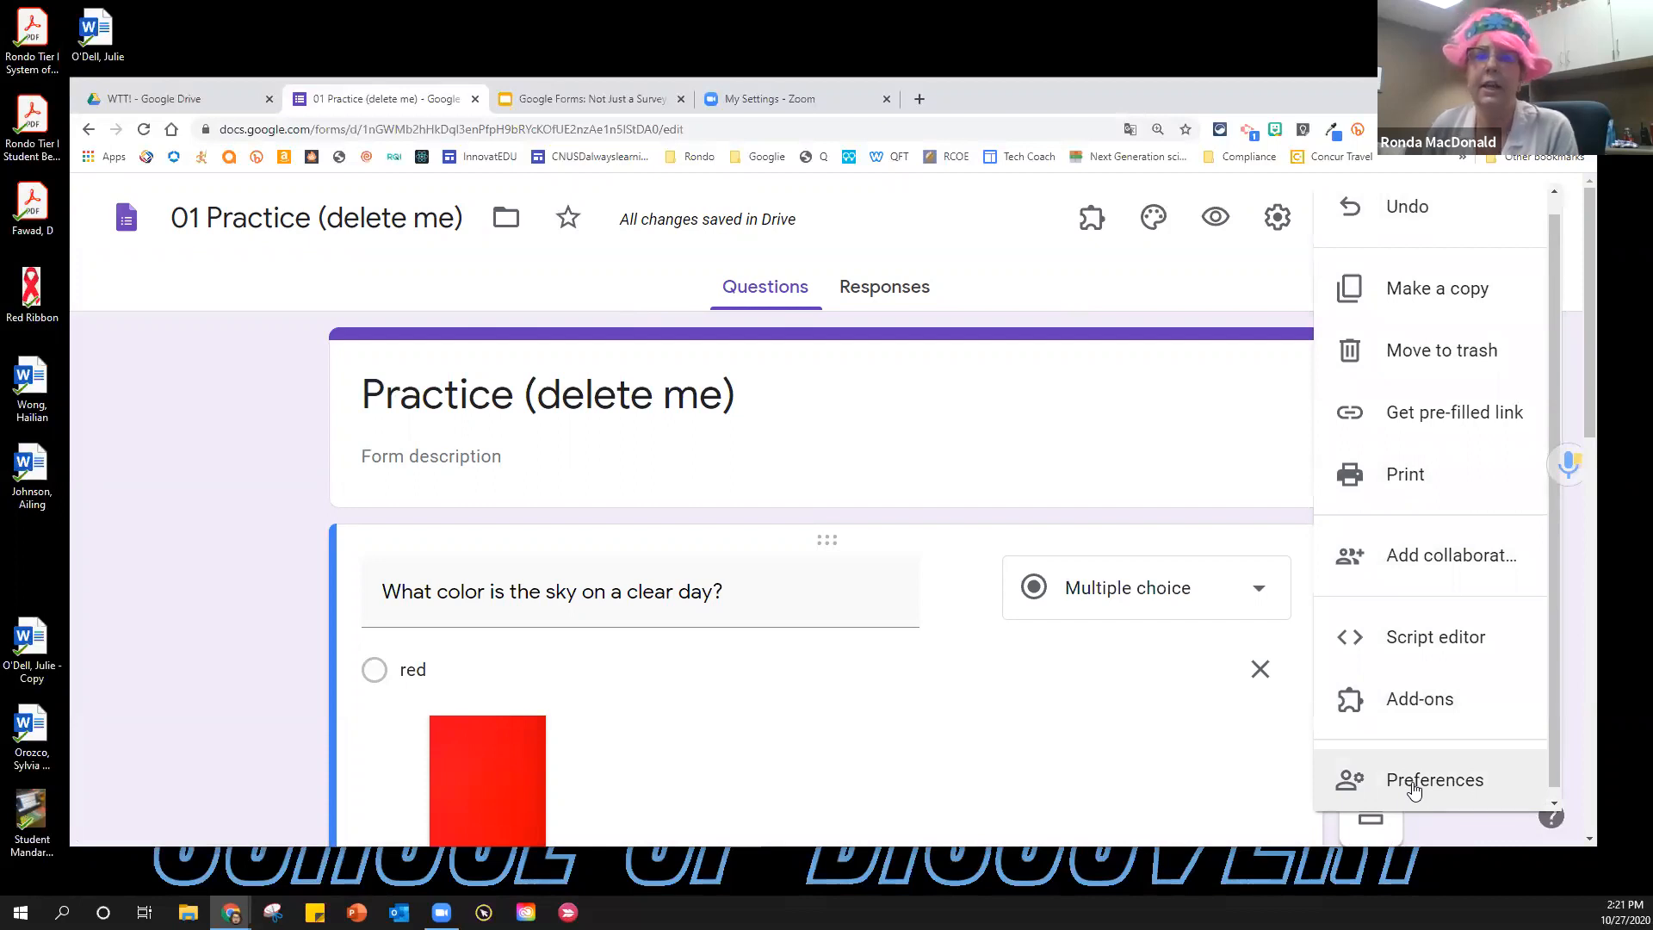
{"action": "left_click", "coordinate": [1412, 785]}
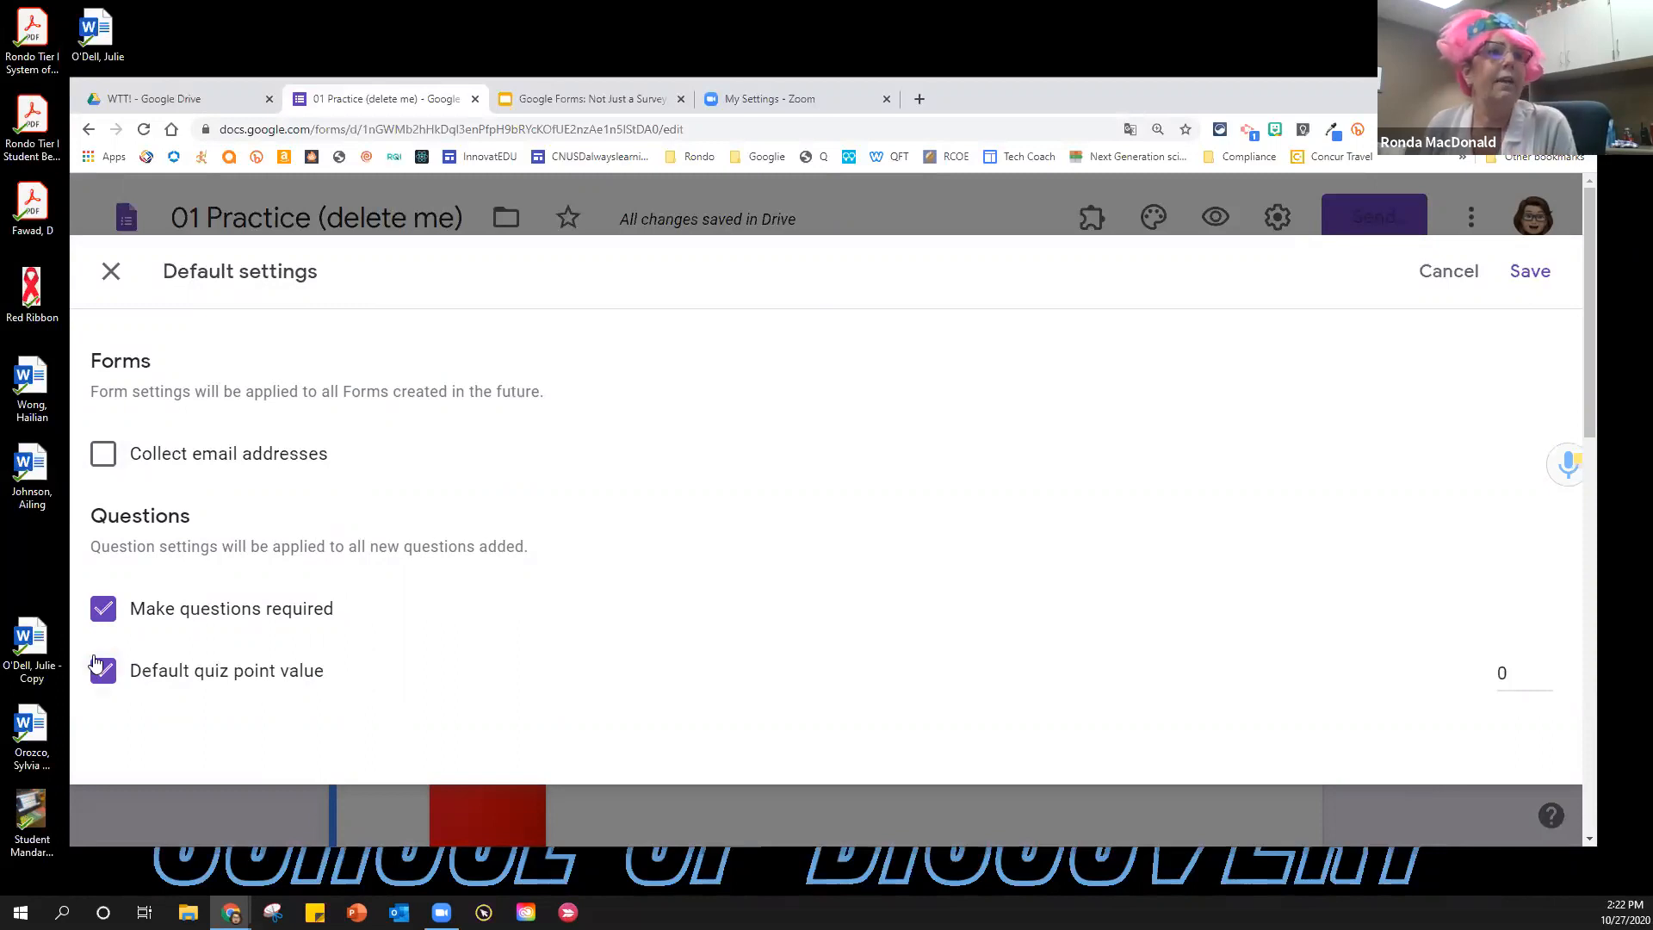
{"action": "left_click", "coordinate": [101, 610]}
{"action": "left_click", "coordinate": [101, 613]}
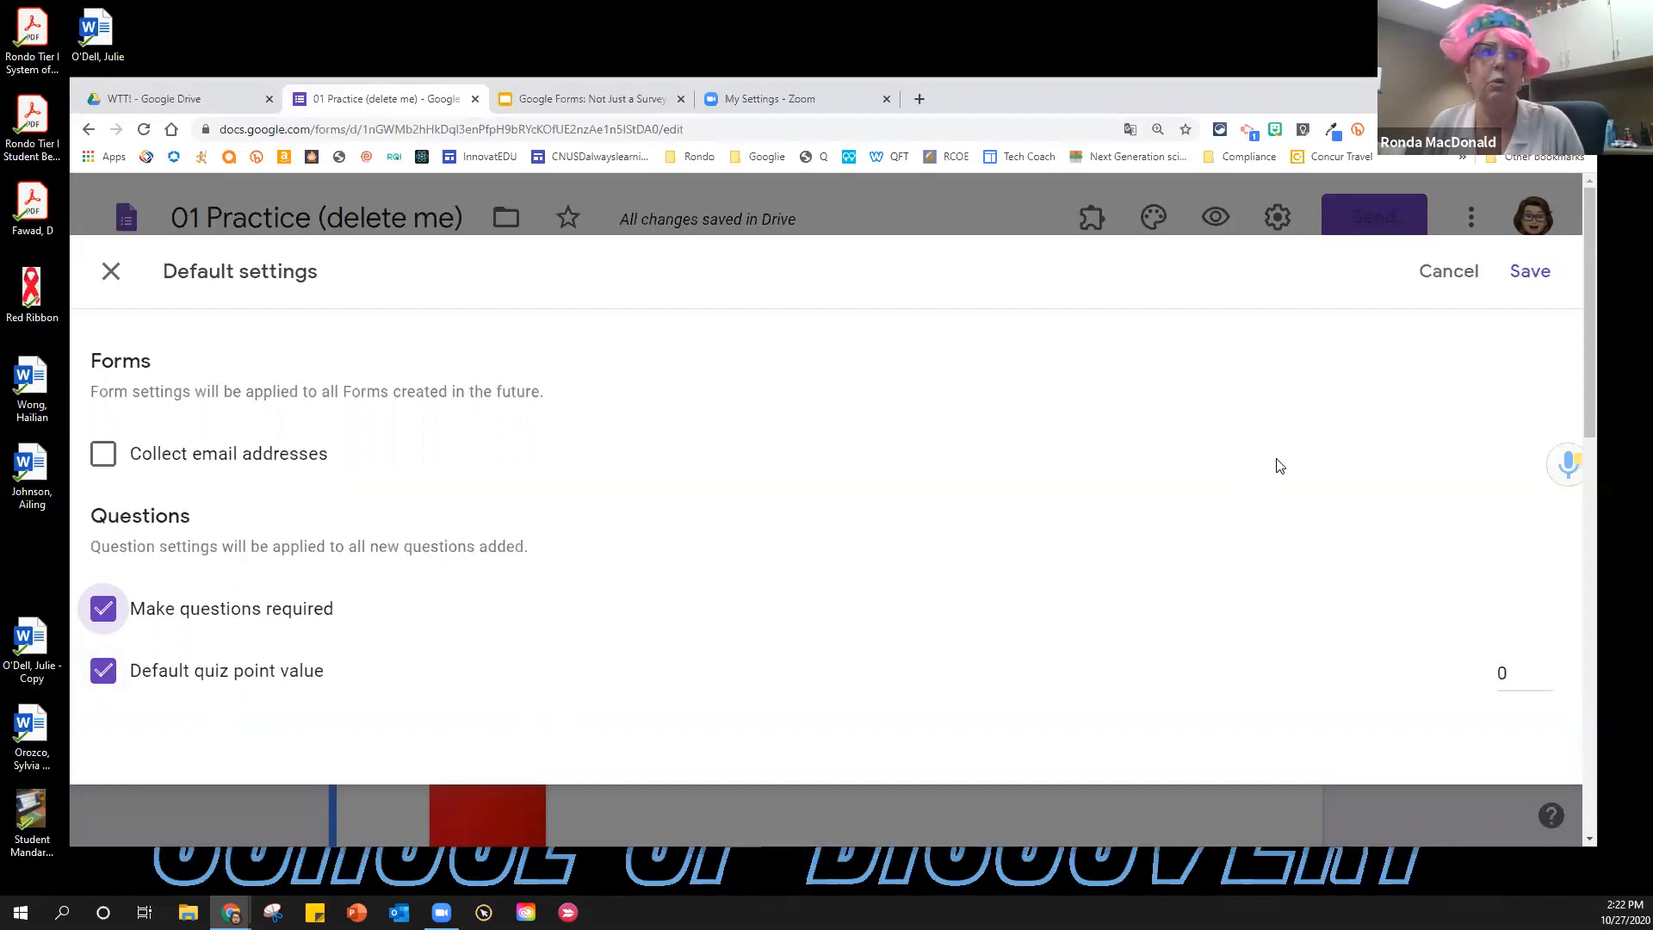
{"action": "left_click", "coordinate": [1529, 274]}
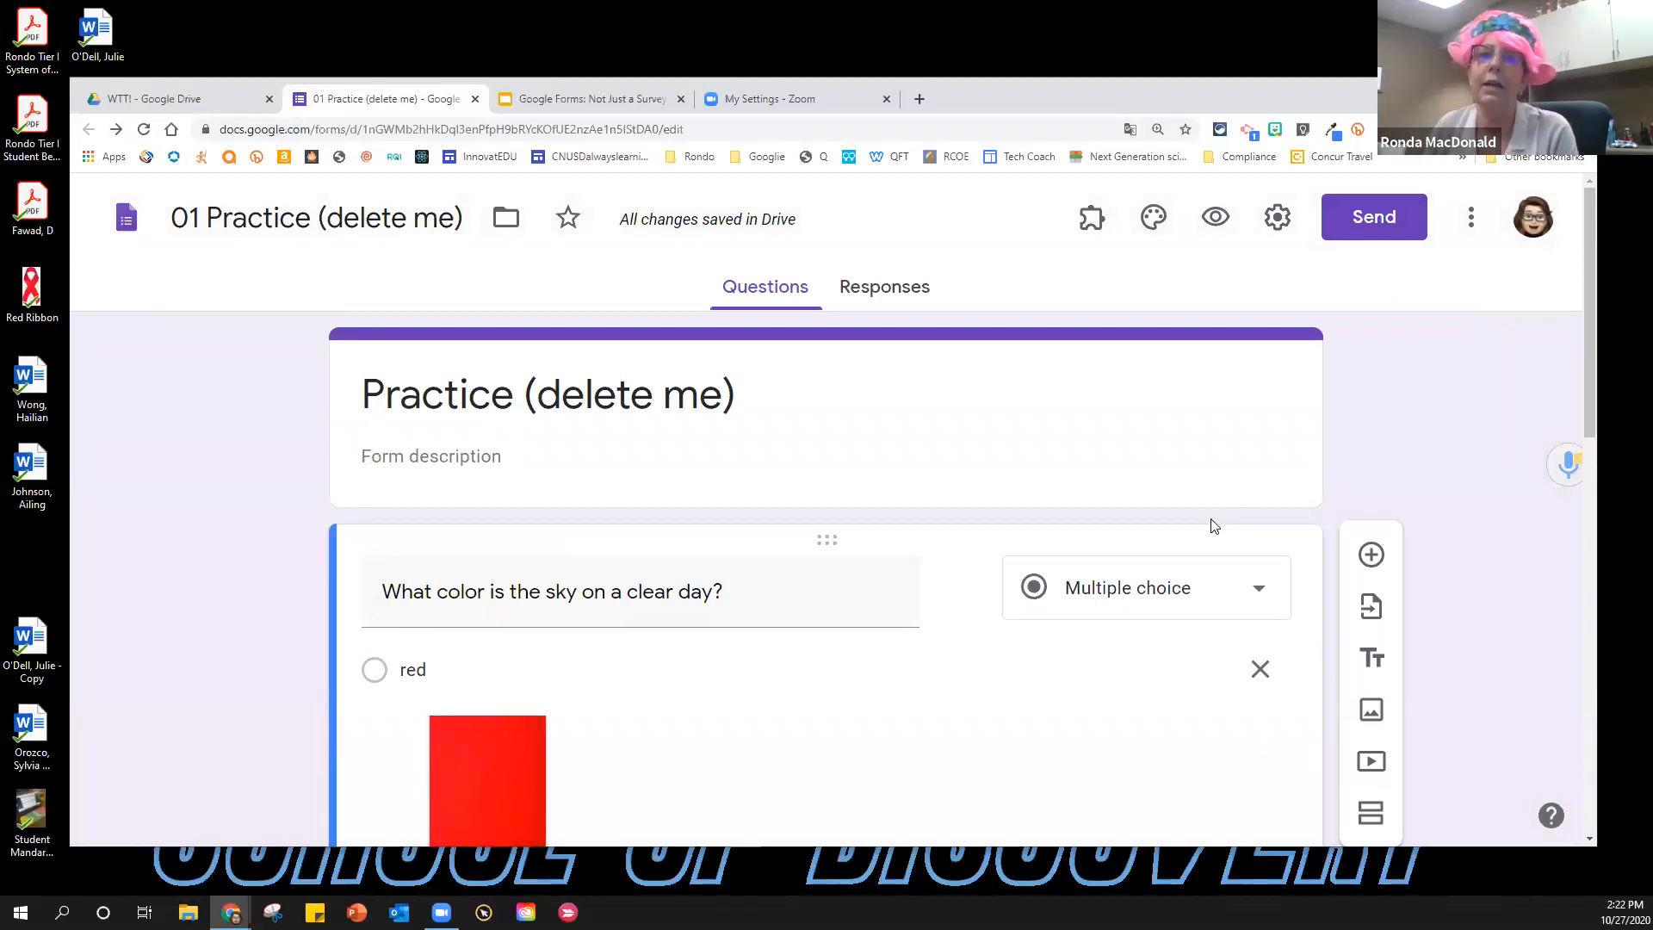
Add a blank question and a title-and-description block after the sky question, and delete both again.
{"action": "scroll", "coordinate": [985, 653], "scroll_direction": "down", "scroll_amount": 10}
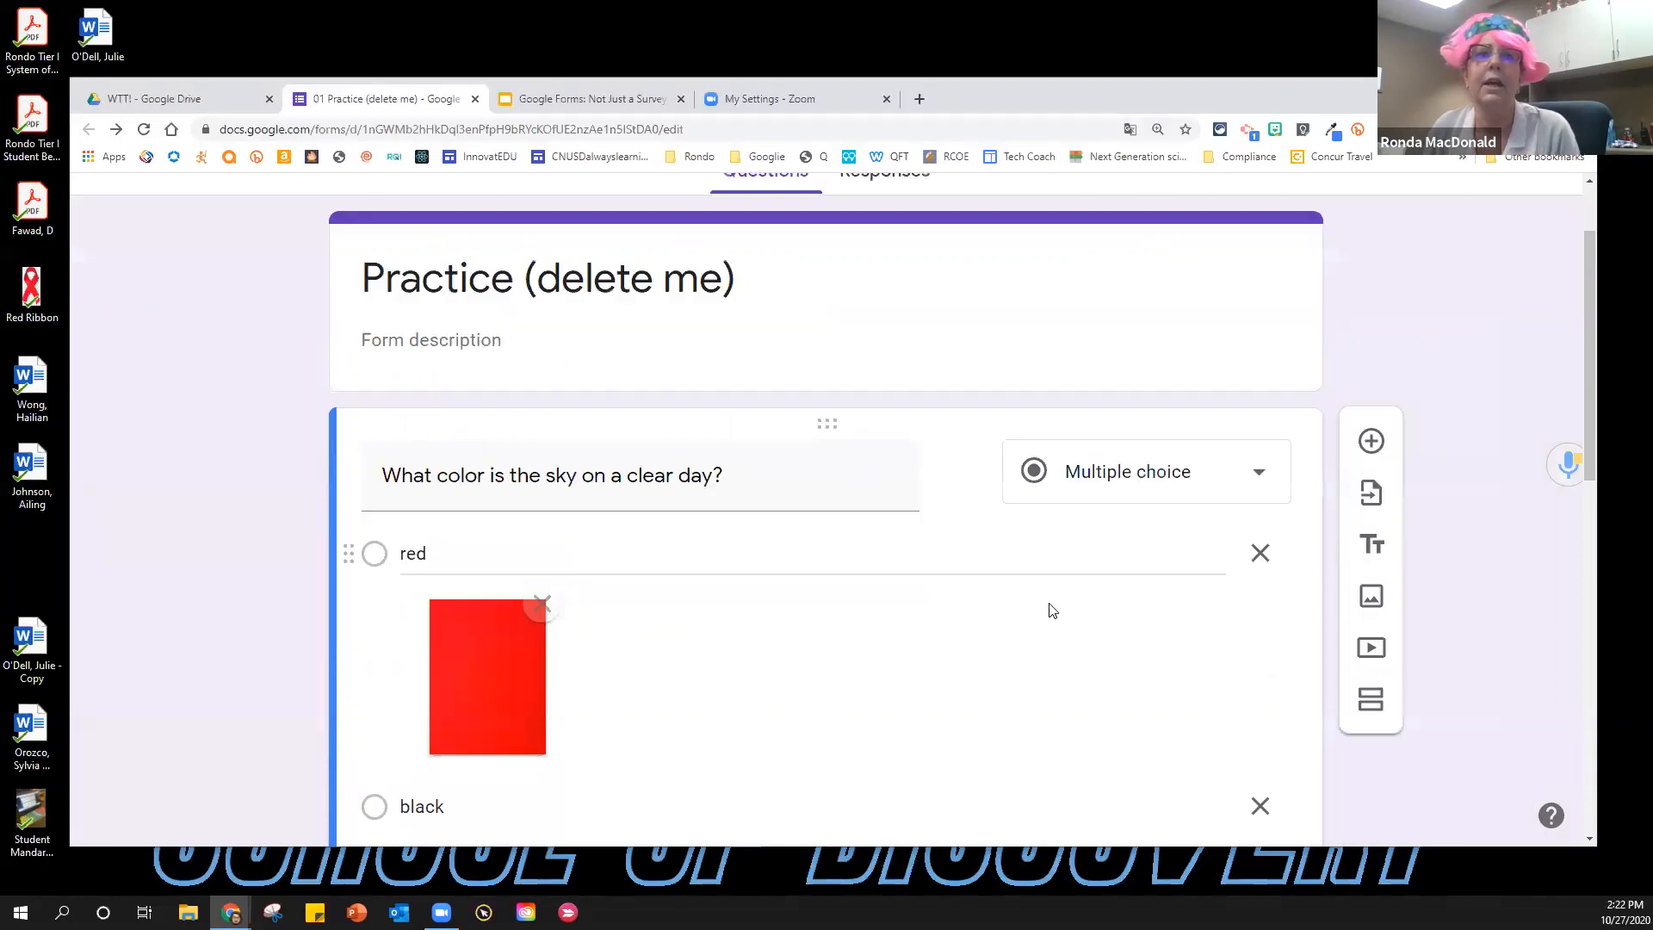
{"action": "scroll", "coordinate": [1250, 544], "scroll_direction": "down", "scroll_amount": 1}
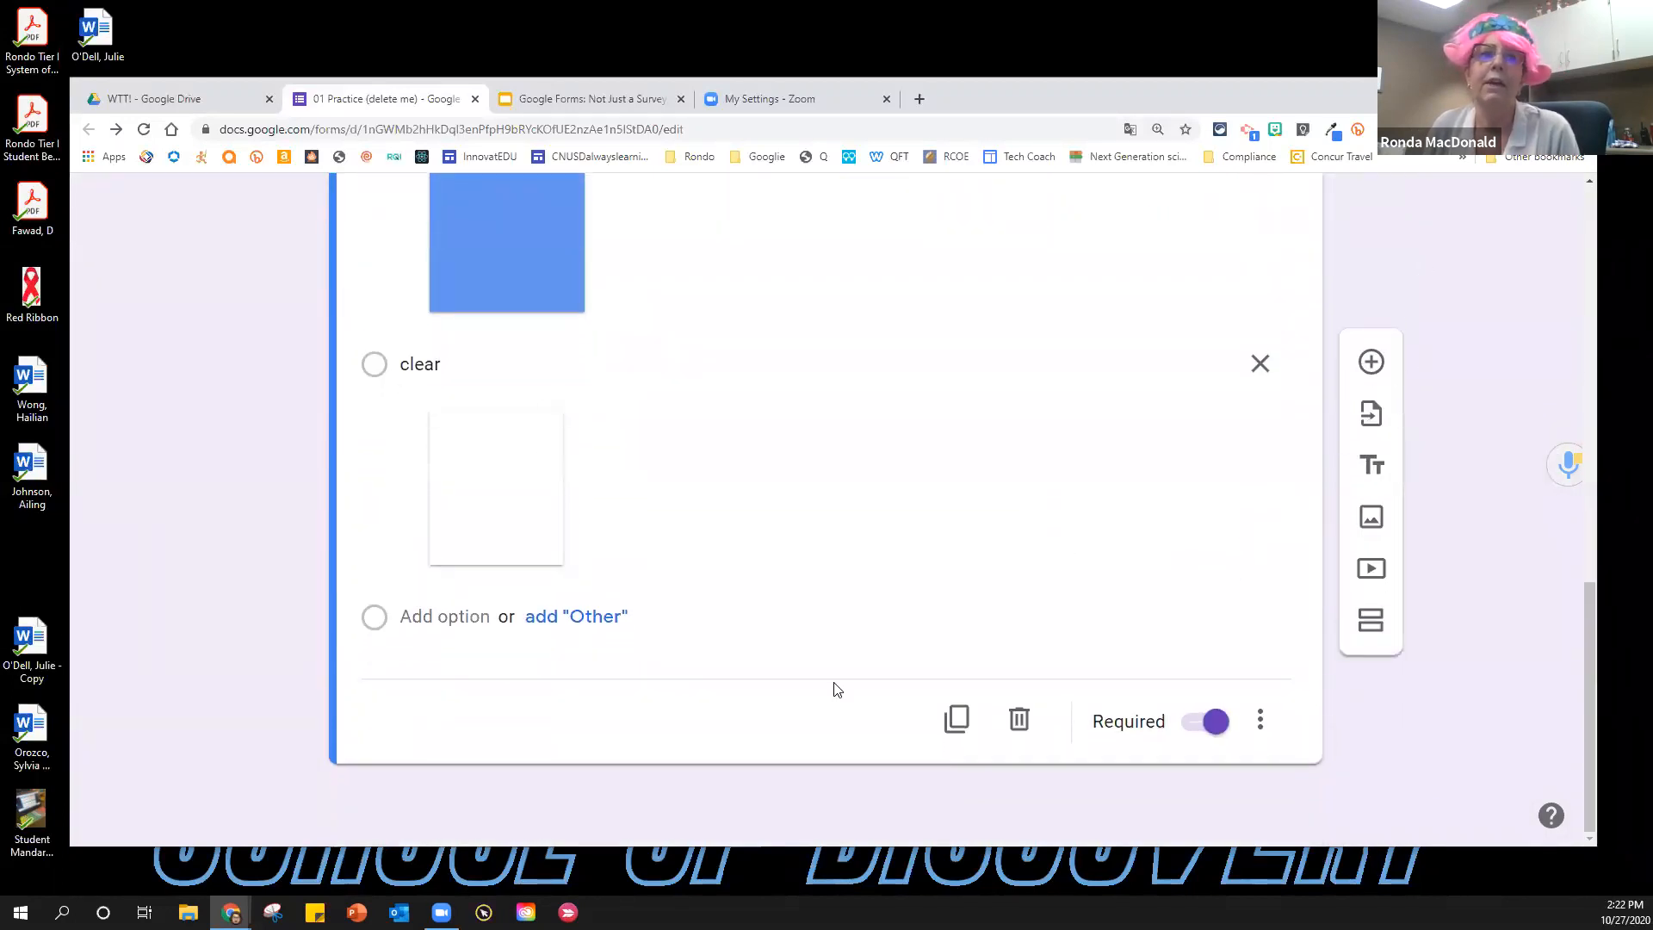
{"action": "left_click", "coordinate": [1371, 360]}
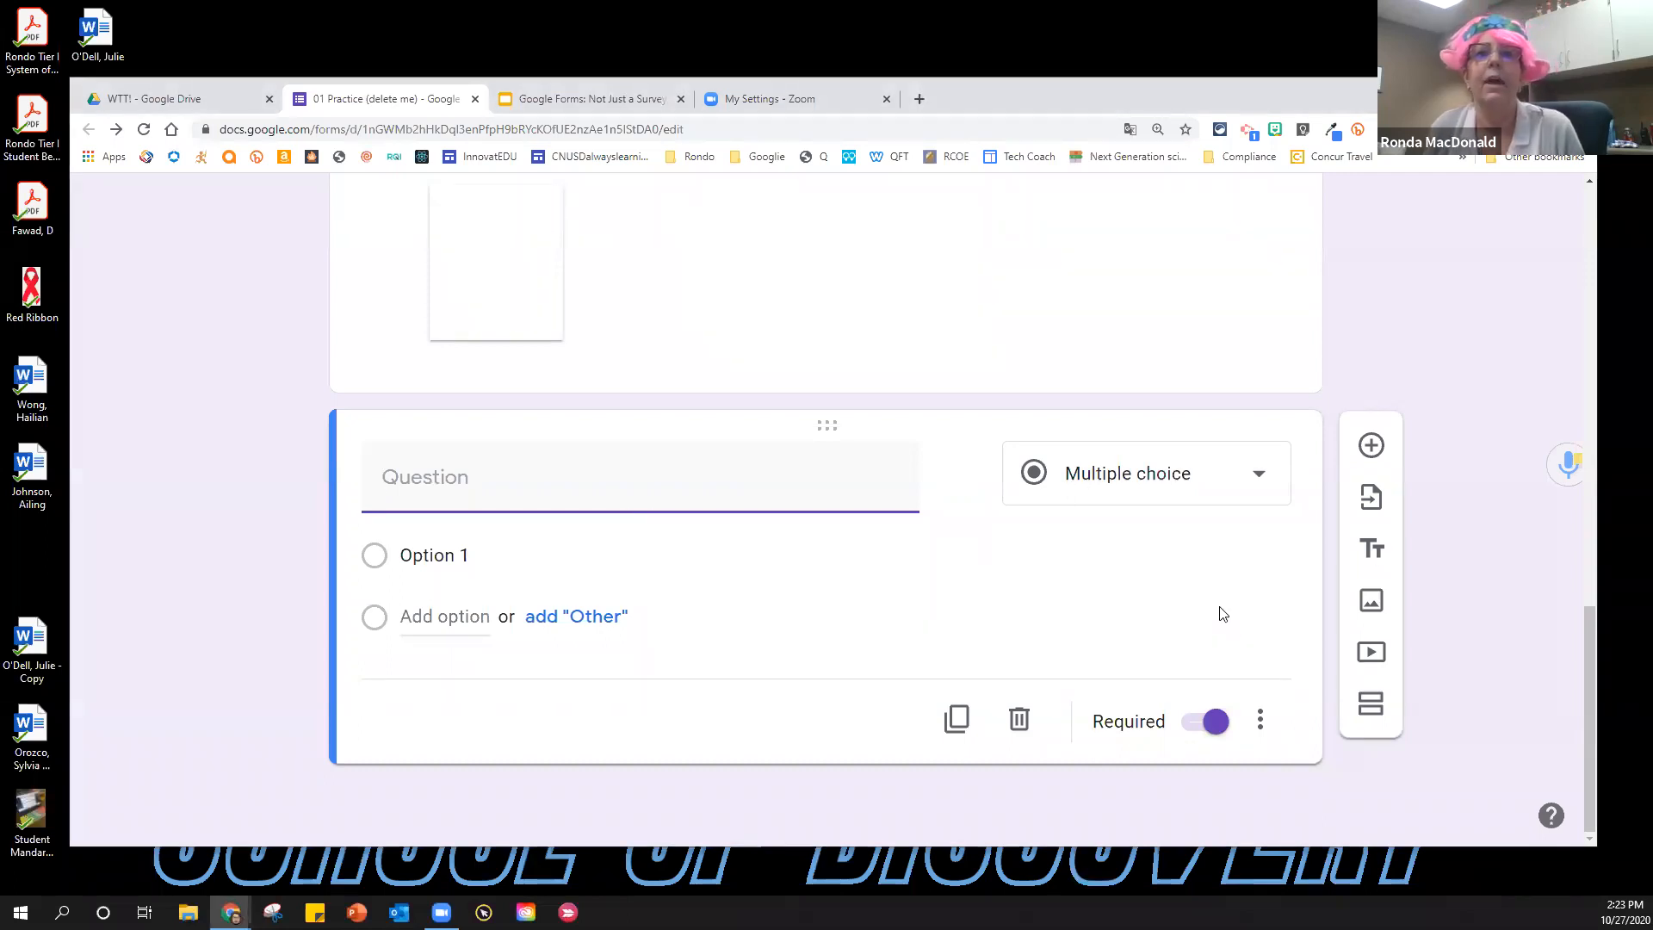
{"action": "left_click", "coordinate": [1374, 552]}
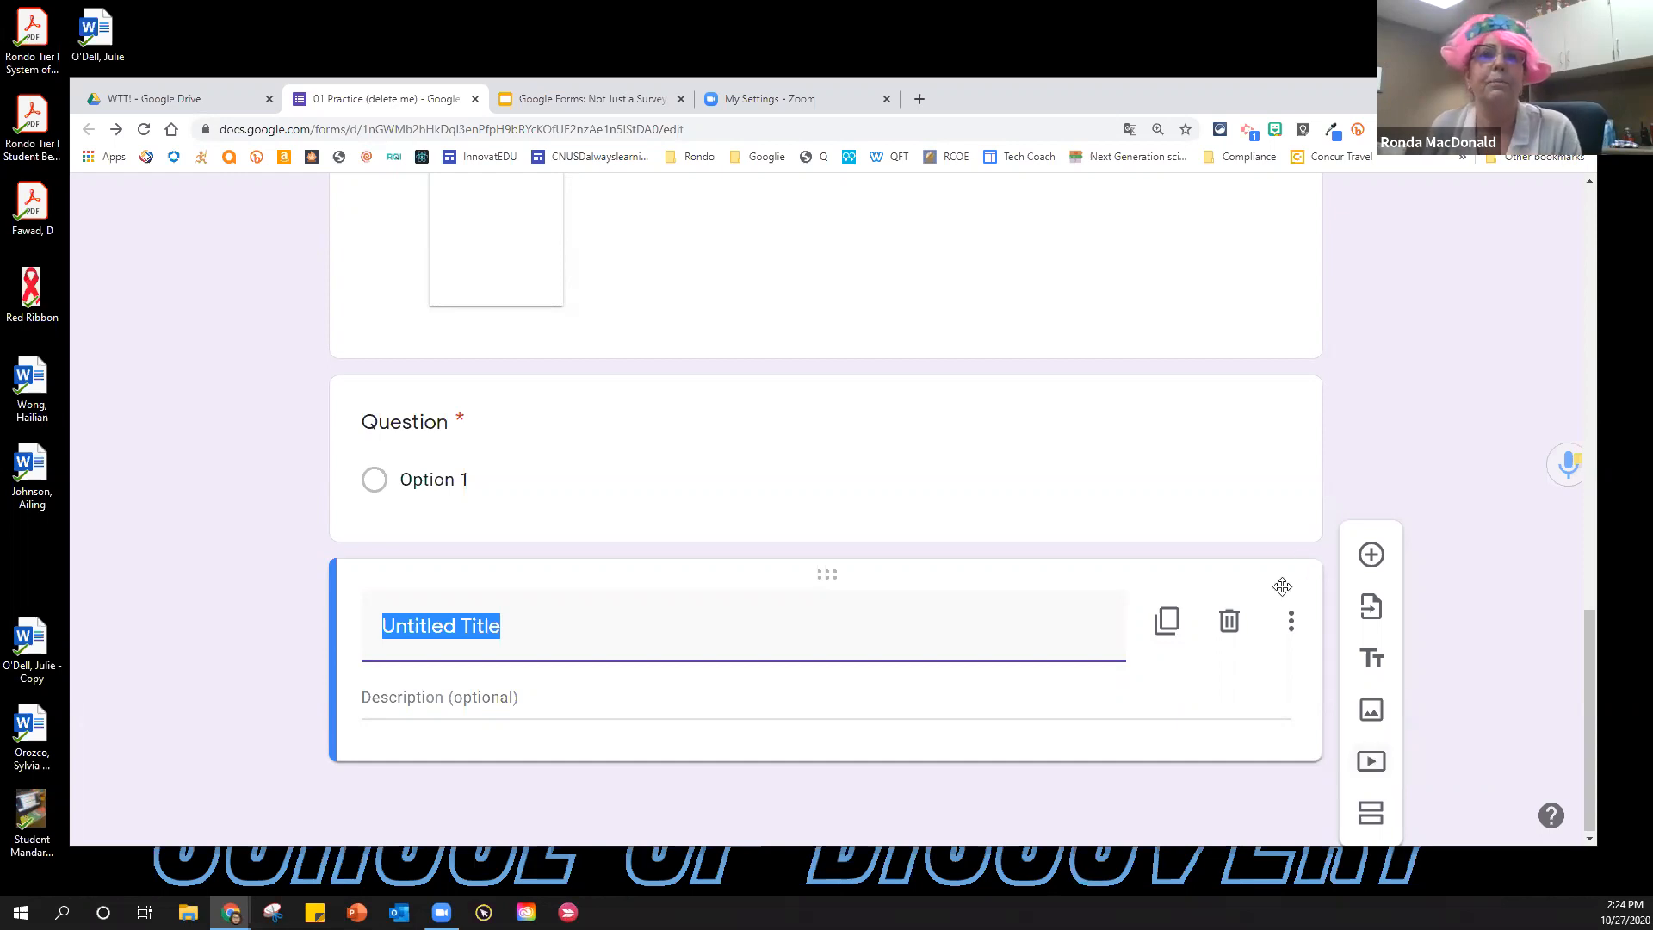
{"action": "left_click", "coordinate": [1225, 626]}
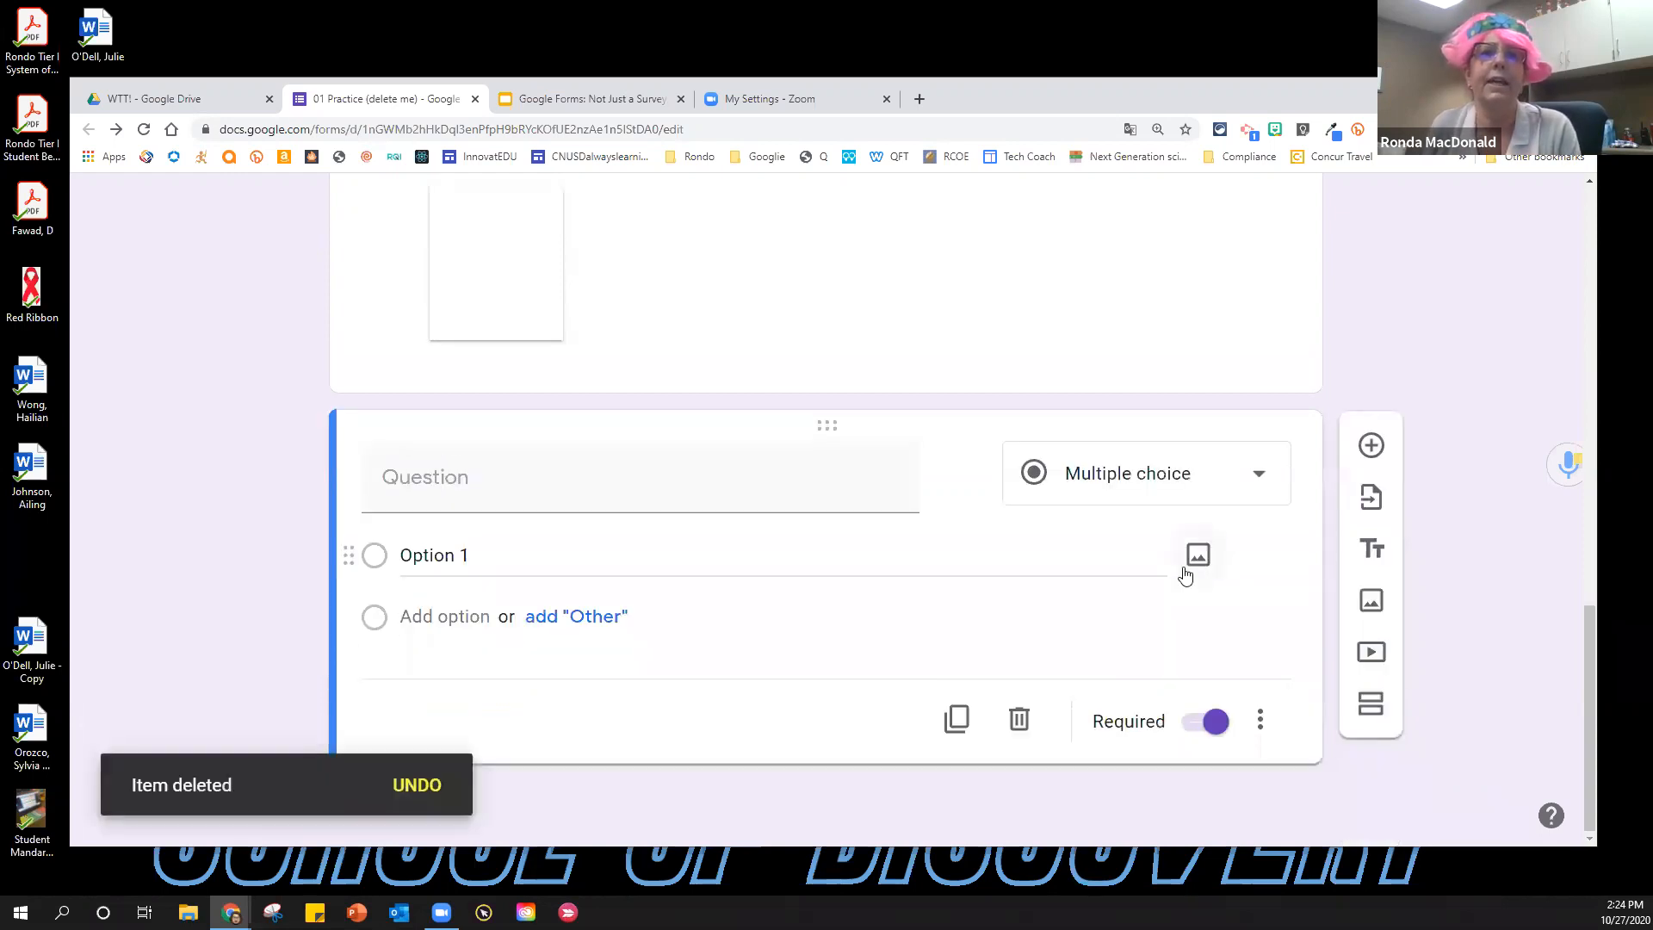
{"action": "left_click", "coordinate": [1018, 720]}
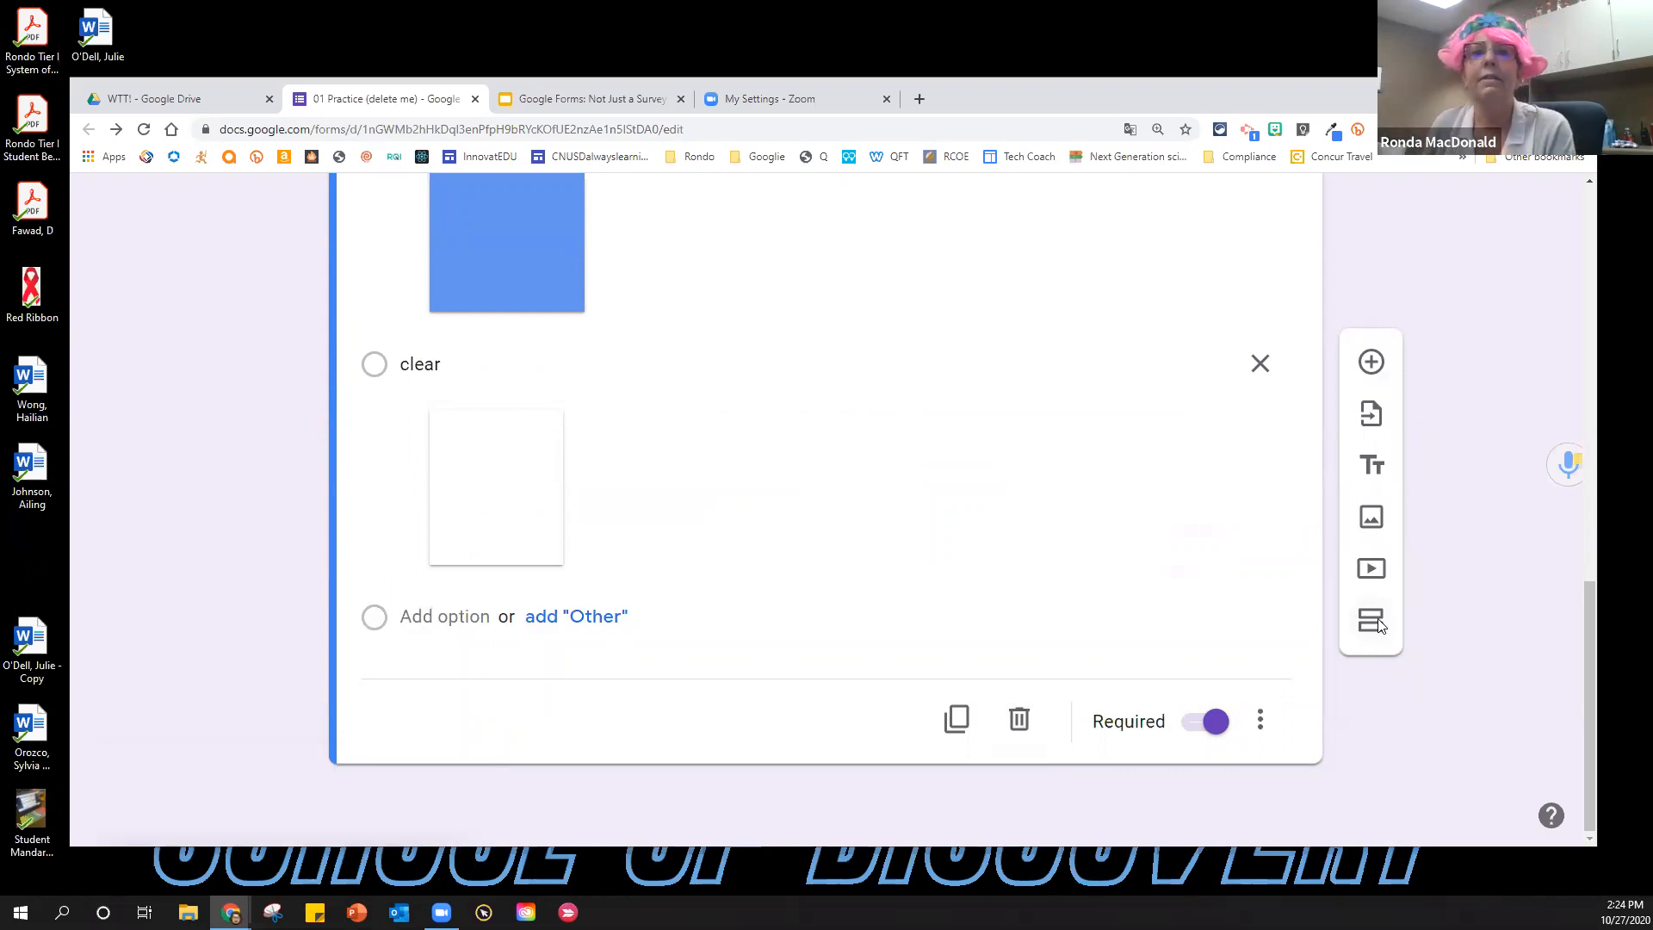
Add a new section after the sky question and title it "Cave".
{"action": "scroll", "coordinate": [1378, 626], "scroll_direction": "up", "scroll_amount": 10}
{"action": "scroll", "coordinate": [1109, 681], "scroll_direction": "down", "scroll_amount": 8}
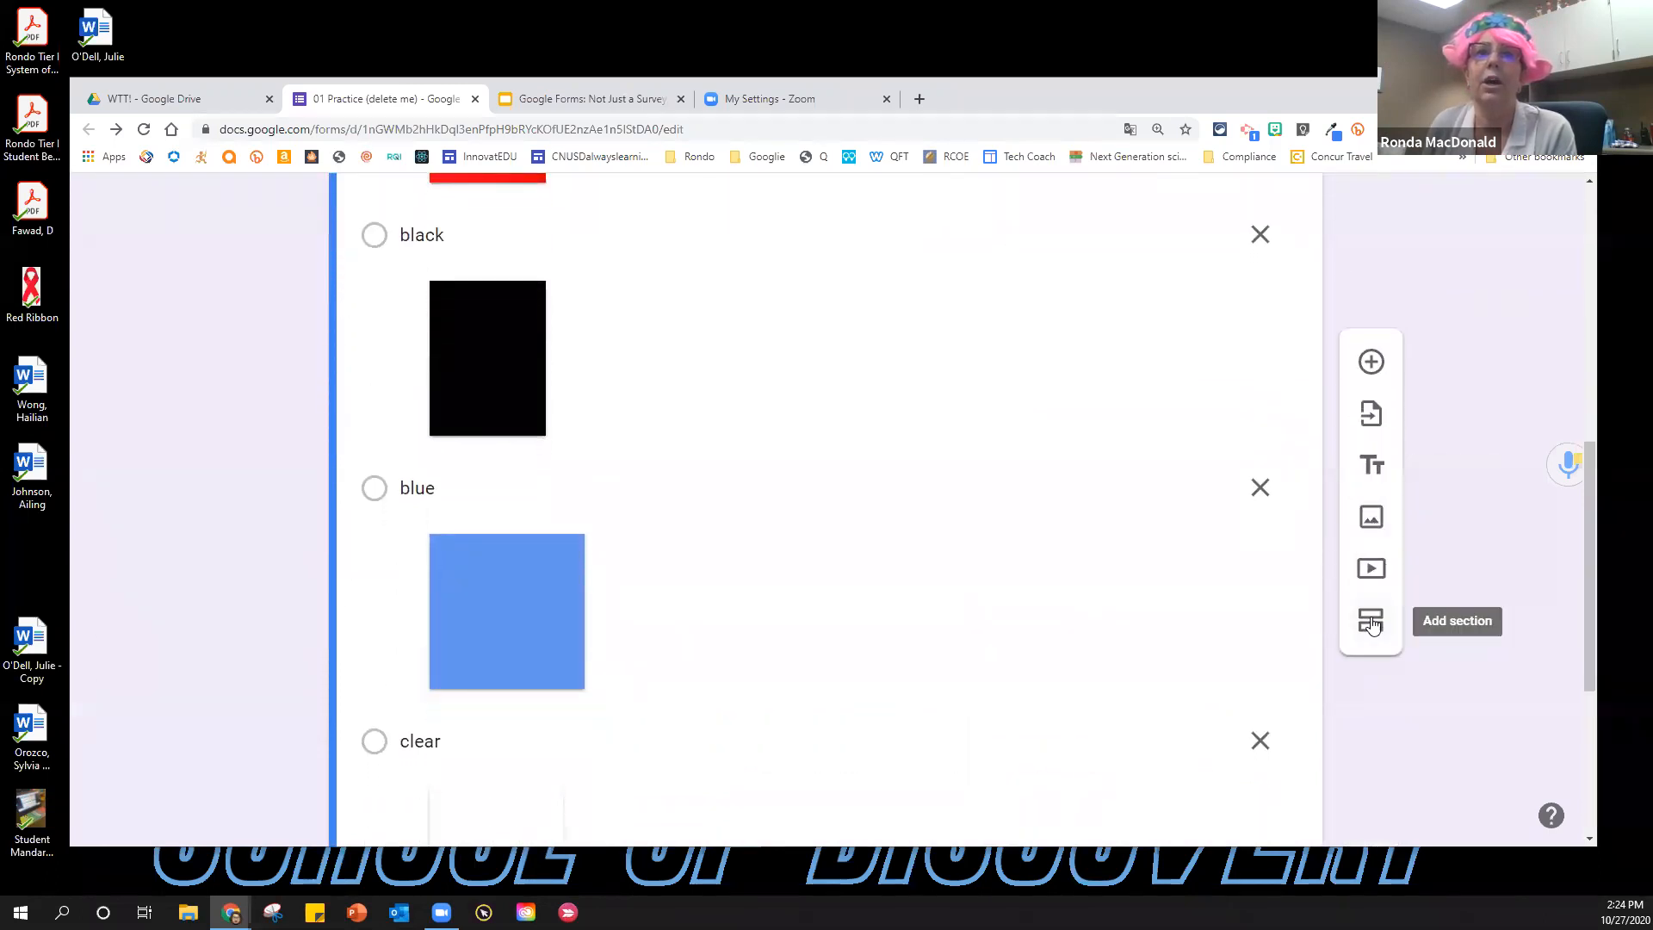
{"action": "left_click", "coordinate": [1370, 620]}
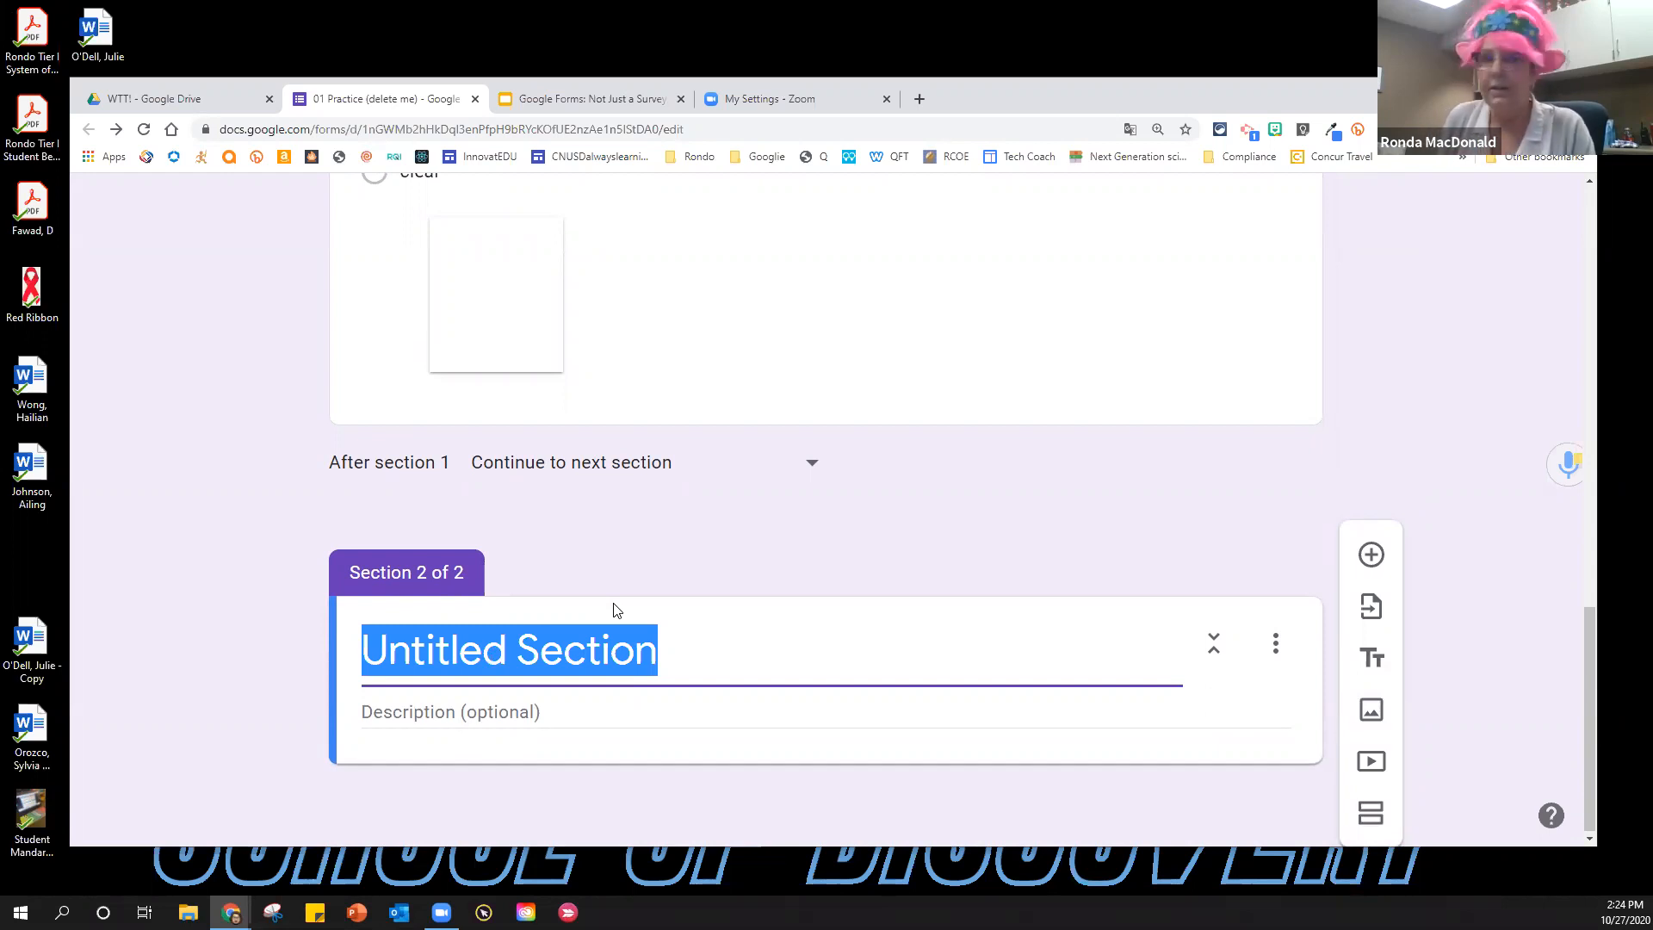
{"action": "type", "text": "Cave"}
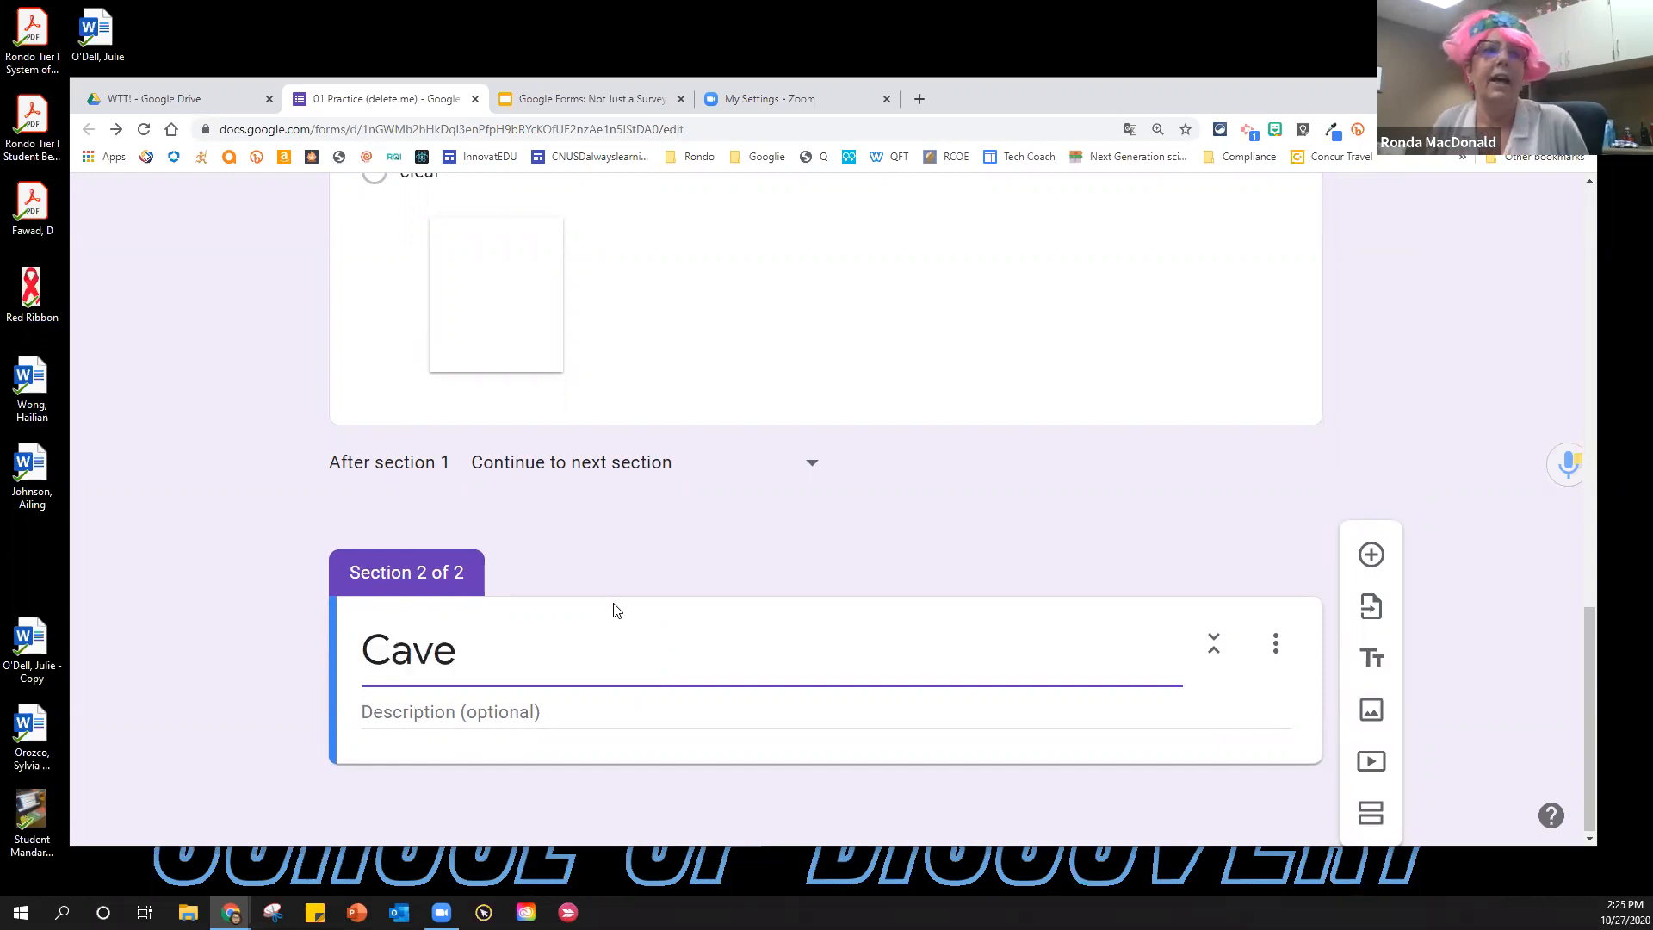
Enable "Go to section based on answer" for the sky question and check the destinations available for the red option without changing it.
{"action": "left_click", "coordinate": [783, 358]}
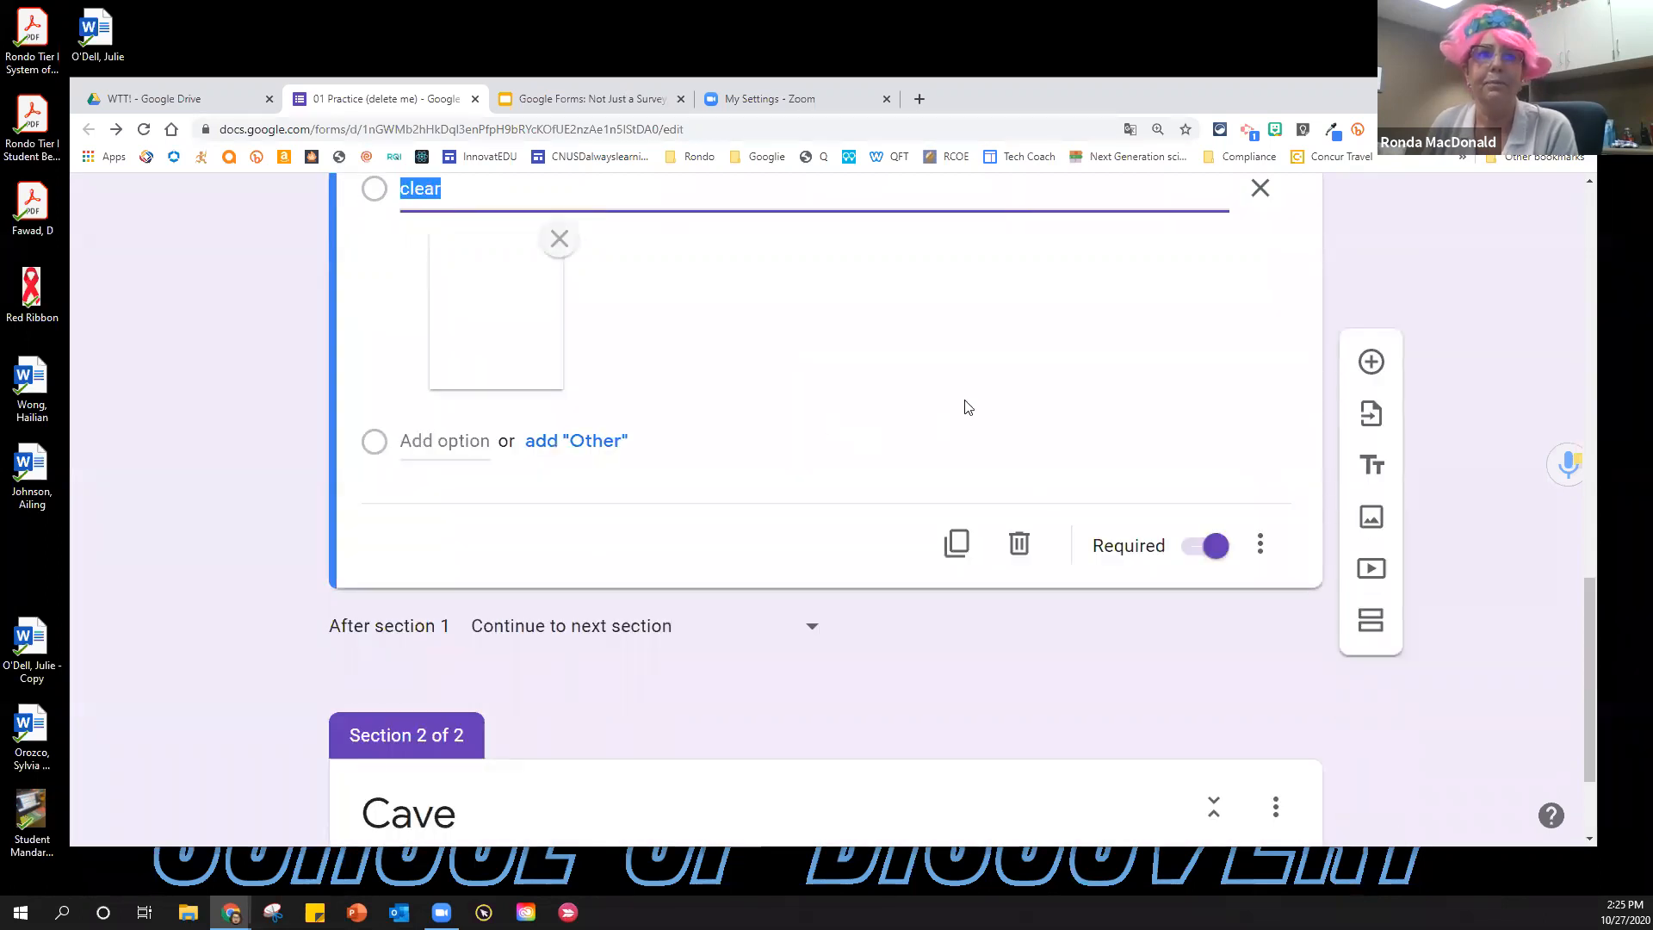
{"action": "scroll", "coordinate": [966, 406], "scroll_direction": "up", "scroll_amount": 10}
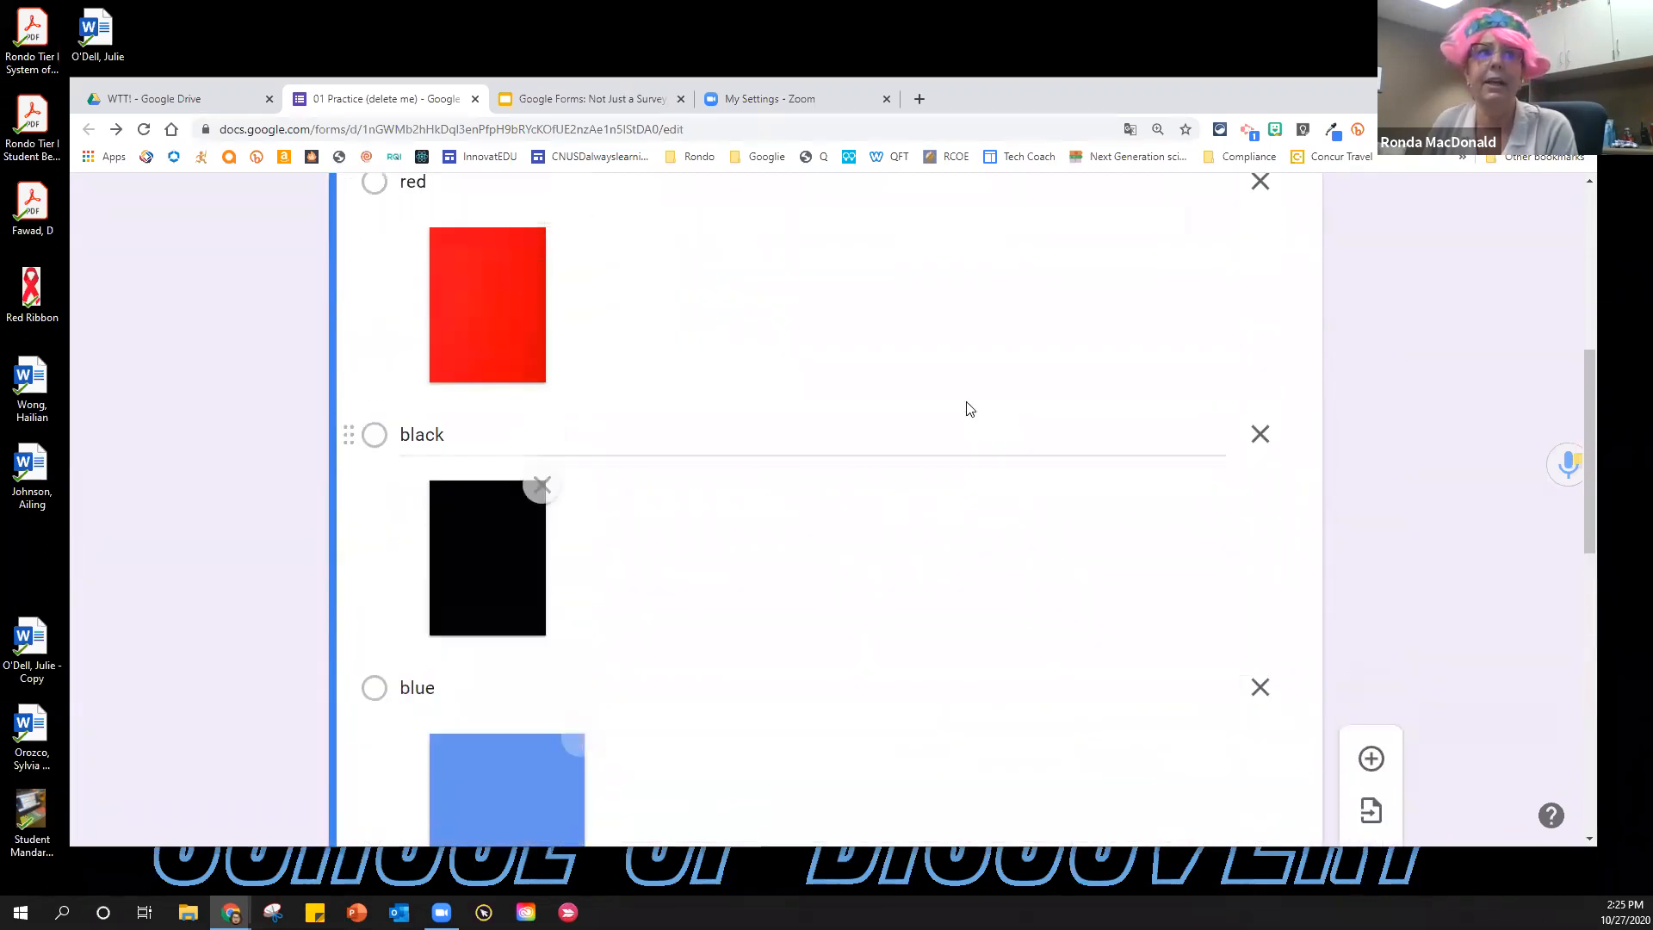
{"action": "scroll", "coordinate": [968, 406], "scroll_direction": "up", "scroll_amount": 1}
{"action": "scroll", "coordinate": [969, 407], "scroll_direction": "down", "scroll_amount": 10}
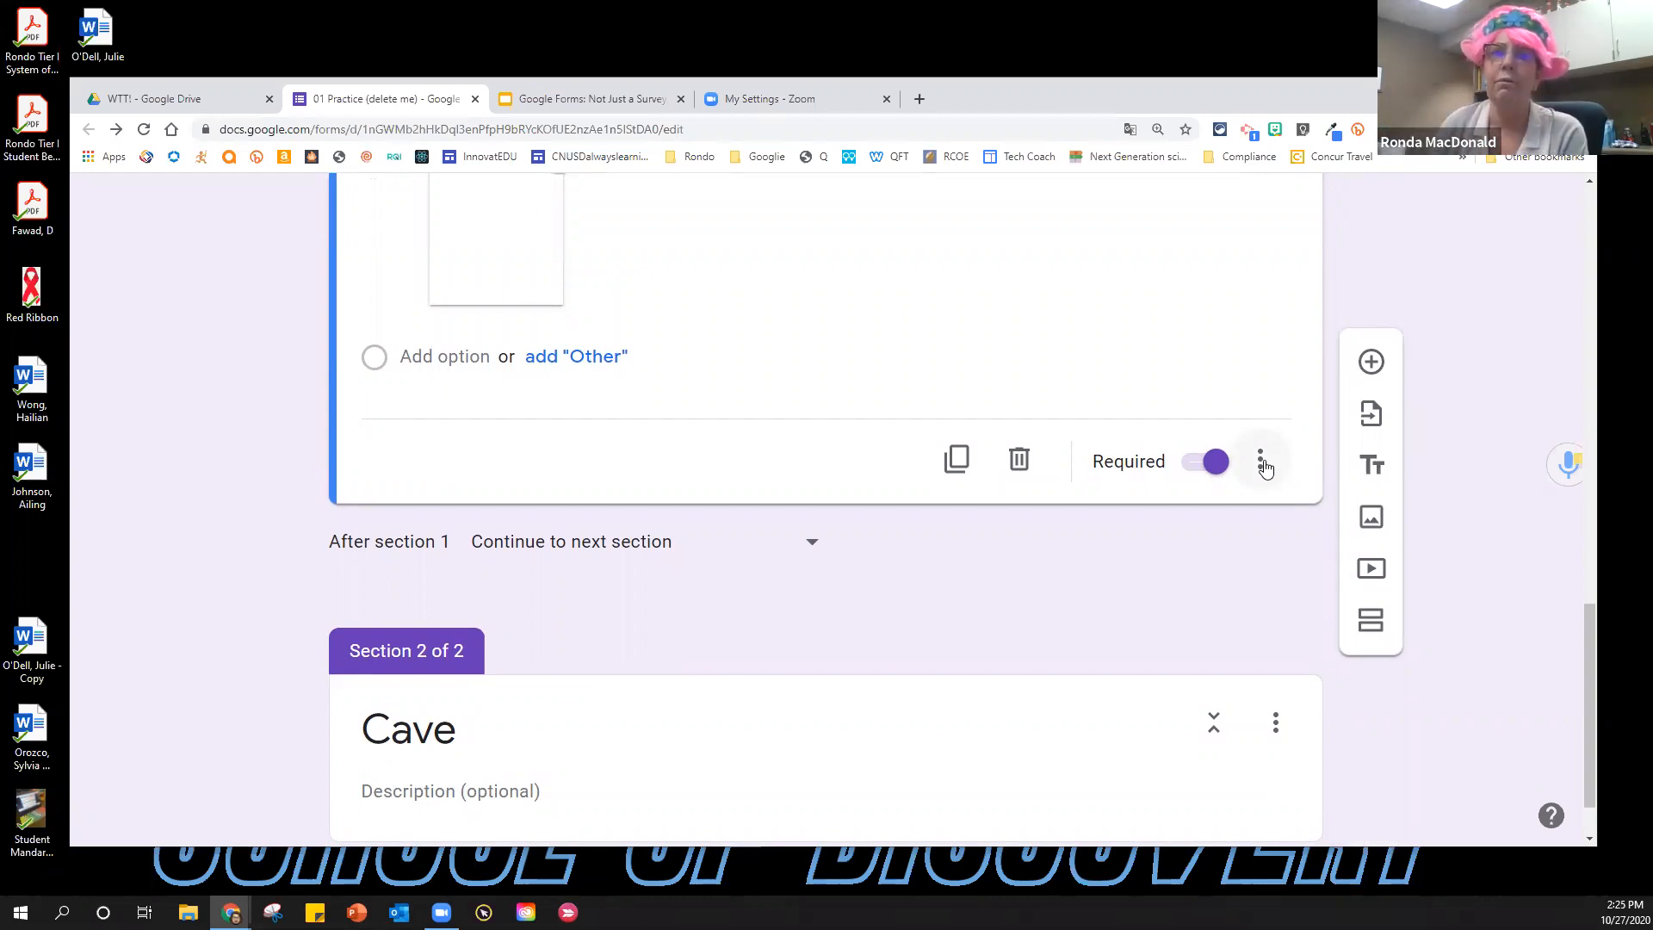
{"action": "left_click", "coordinate": [1262, 463]}
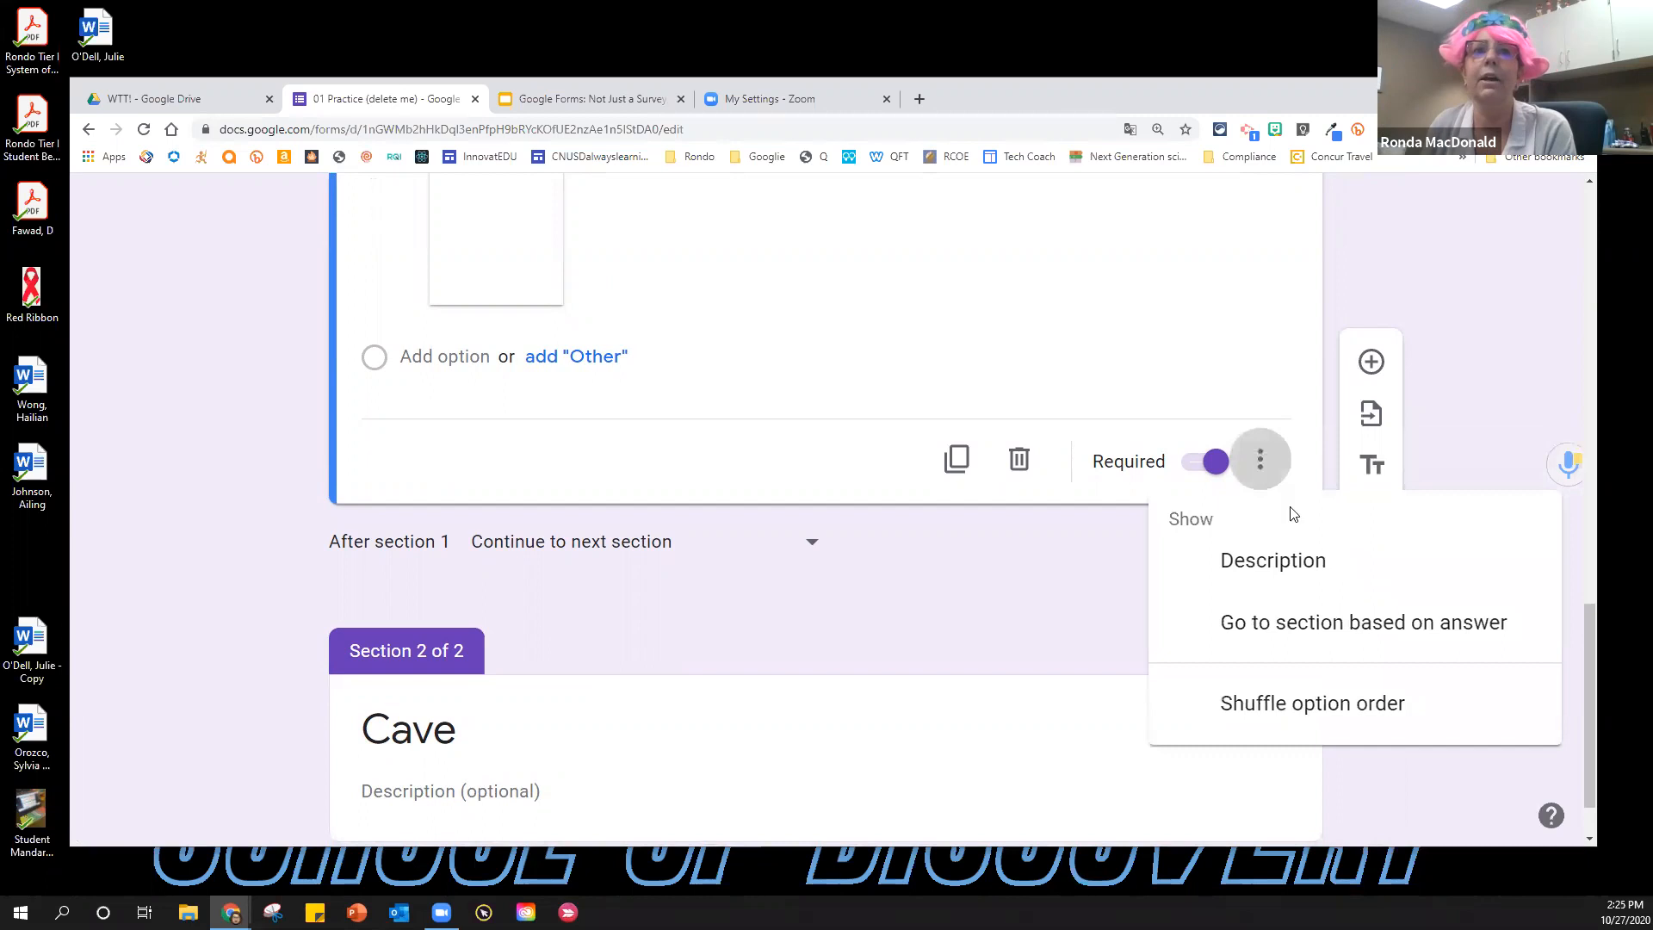
{"action": "left_click", "coordinate": [1309, 625]}
{"action": "scroll", "coordinate": [1113, 529], "scroll_direction": "up", "scroll_amount": 12}
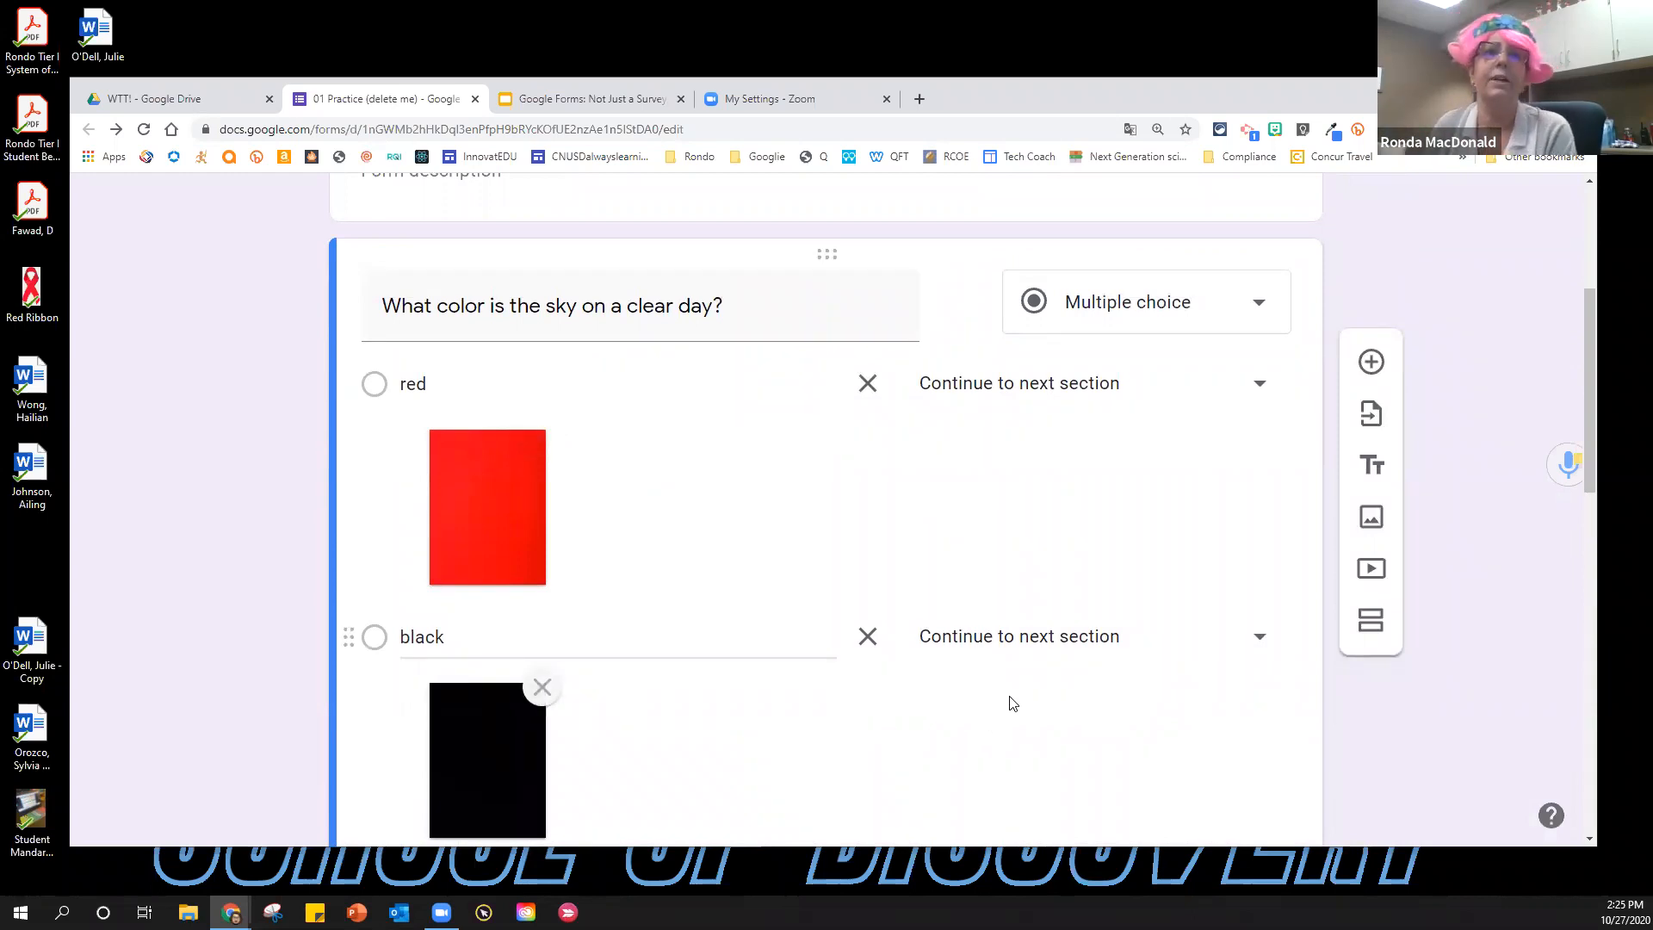
{"action": "left_click", "coordinate": [1260, 388]}
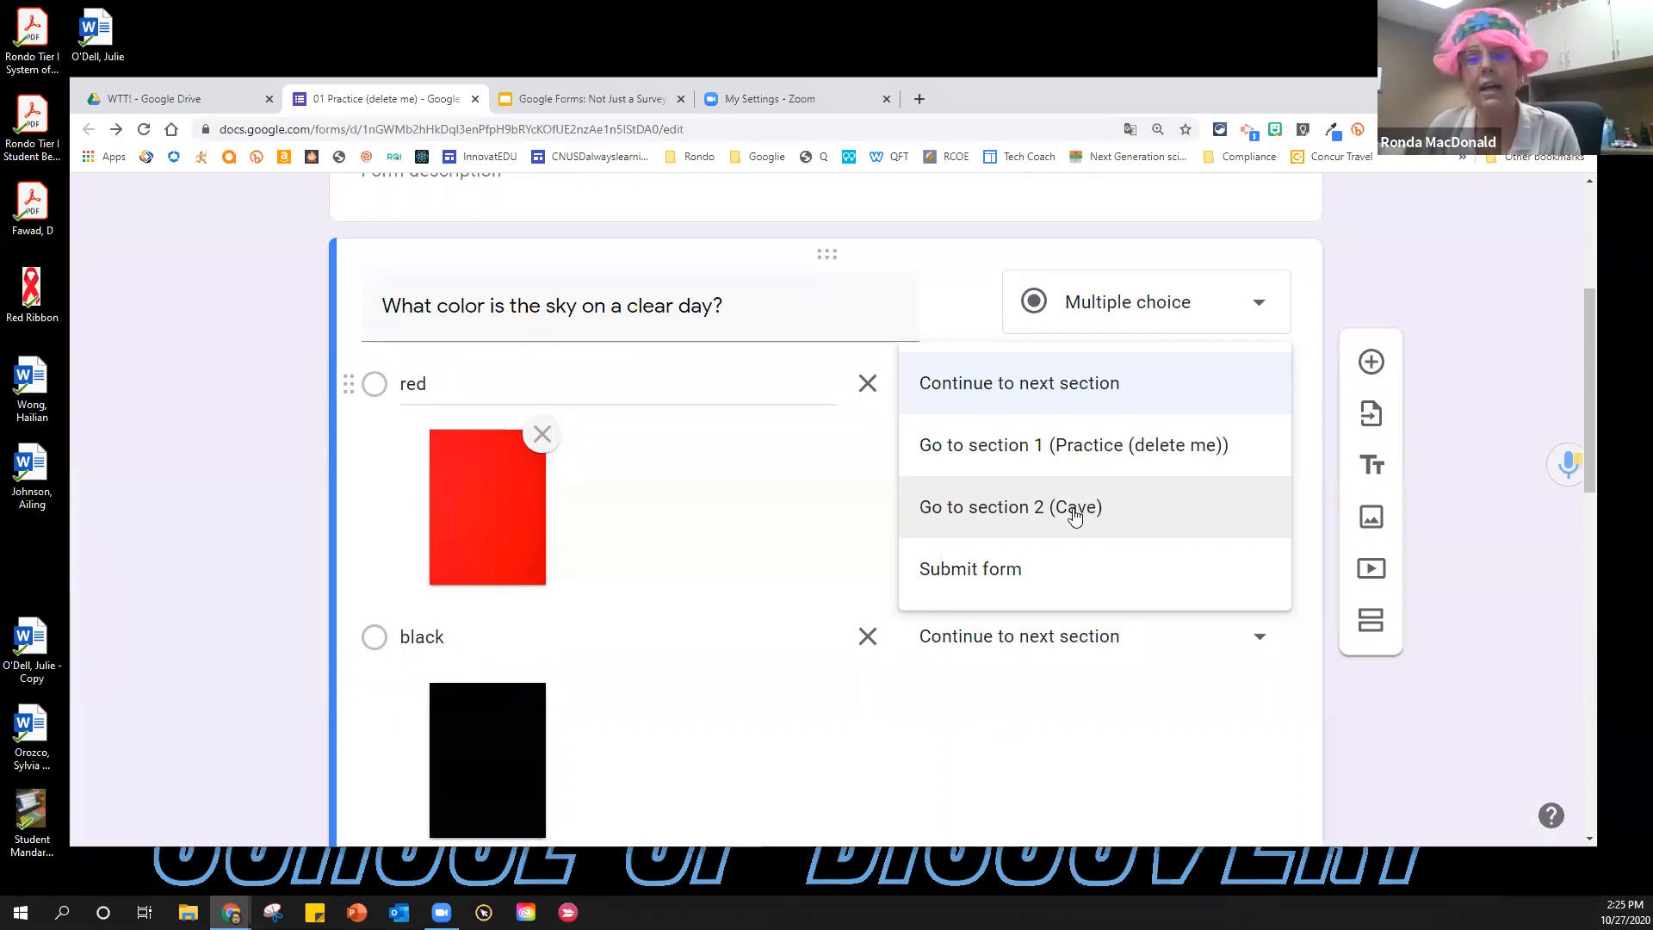
{"action": "left_click", "coordinate": [1199, 719]}
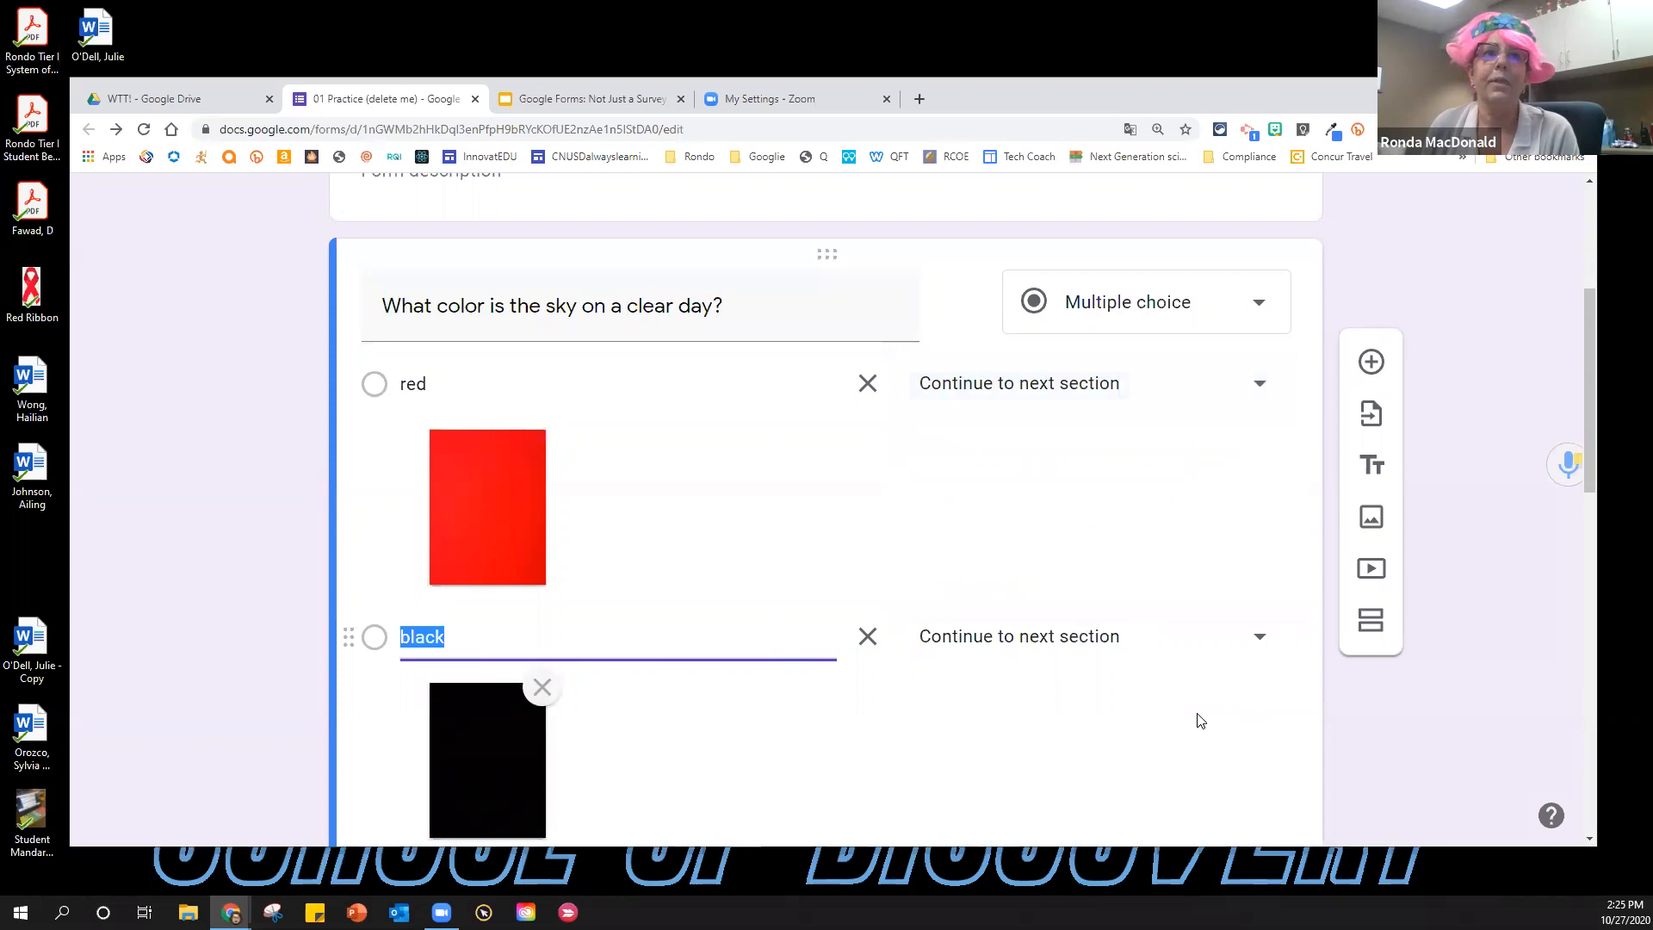
Delete the Cave section from the form.
{"action": "scroll", "coordinate": [1199, 715], "scroll_direction": "down", "scroll_amount": 12}
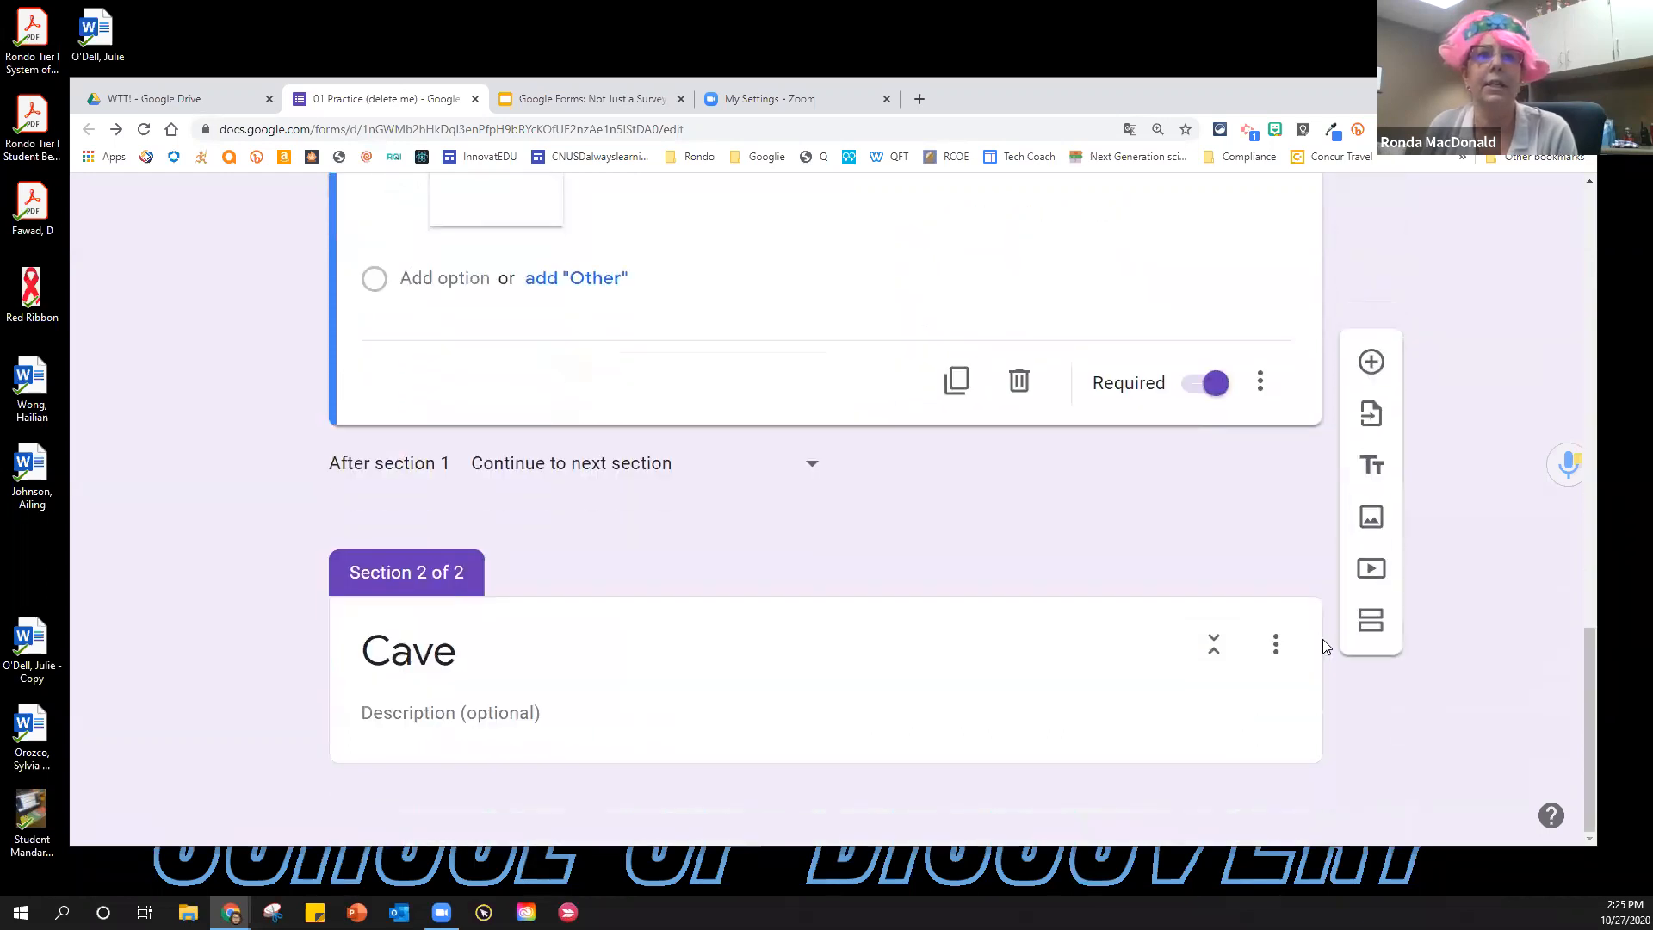
{"action": "left_click", "coordinate": [1275, 647]}
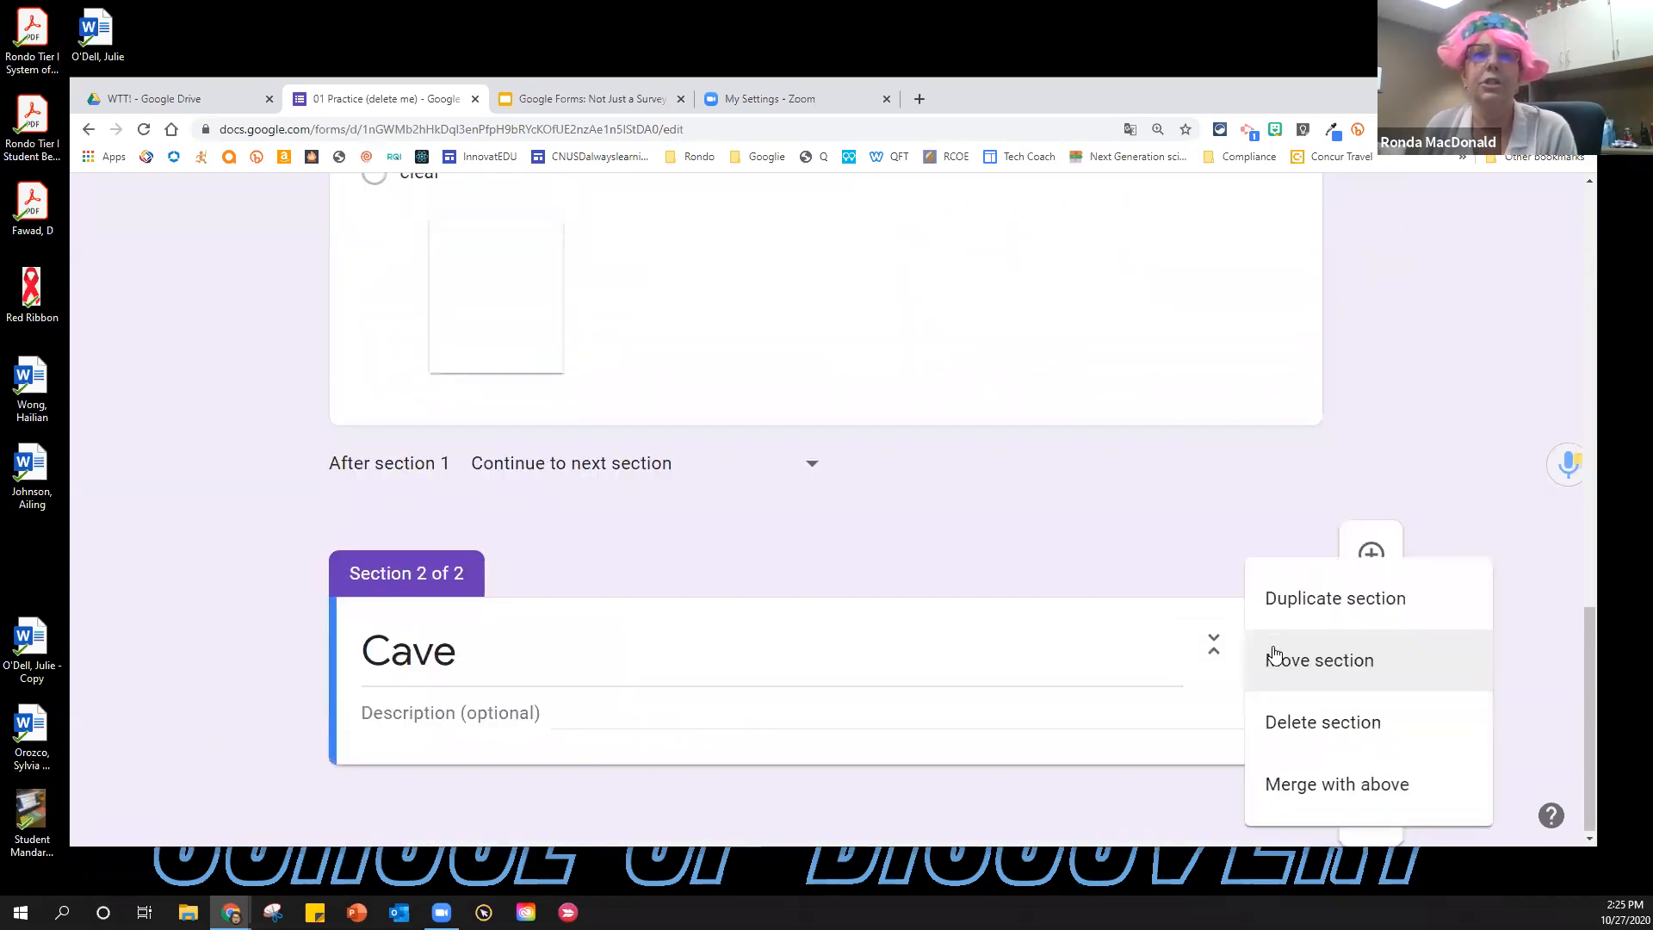
{"action": "left_click", "coordinate": [1298, 723]}
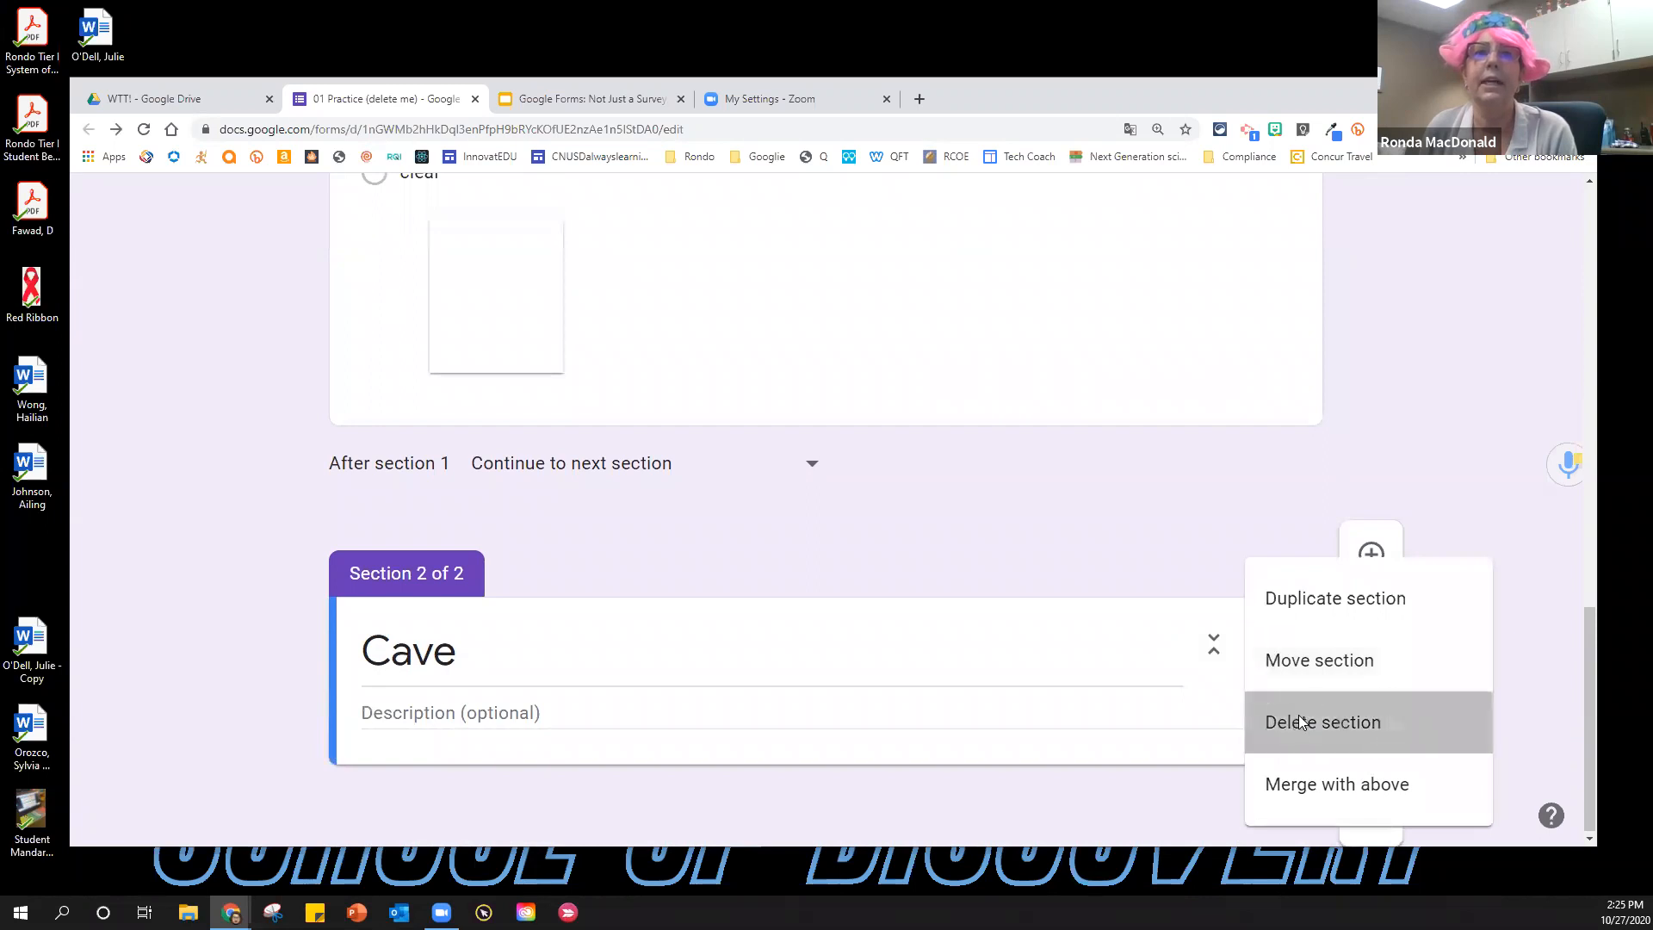
Preview the form to examine how the sky question's image options look to respondents, and return to the form editor.
{"action": "scroll", "coordinate": [1020, 514], "scroll_direction": "up", "scroll_amount": 9}
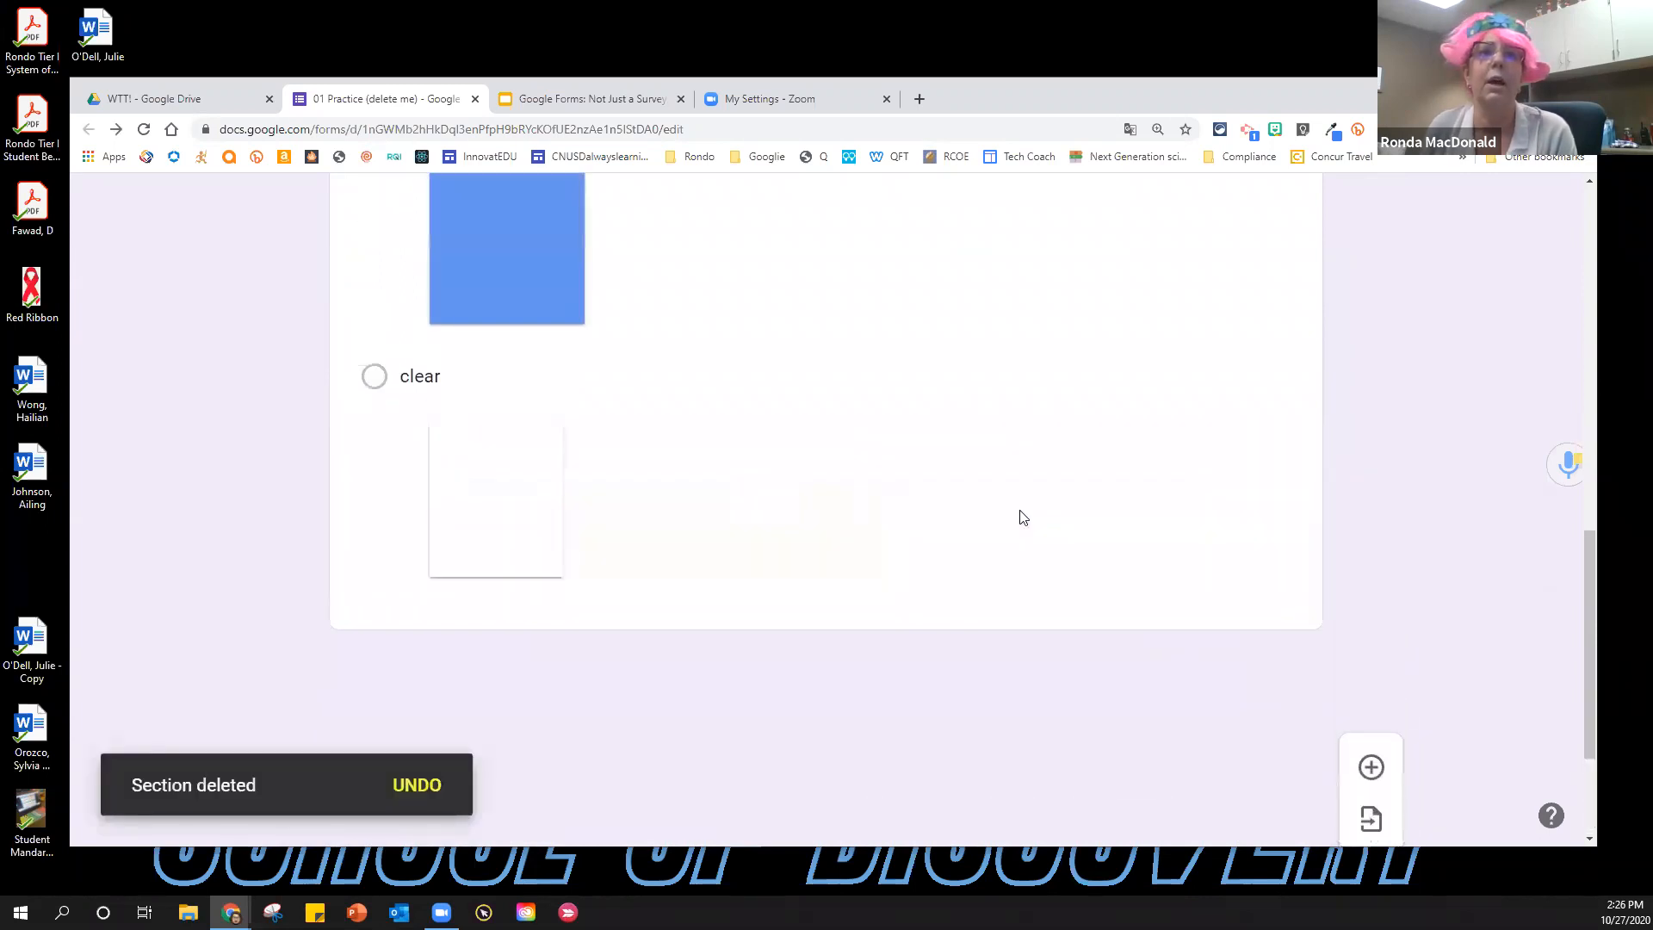
{"action": "scroll", "coordinate": [1021, 515], "scroll_direction": "up", "scroll_amount": 5}
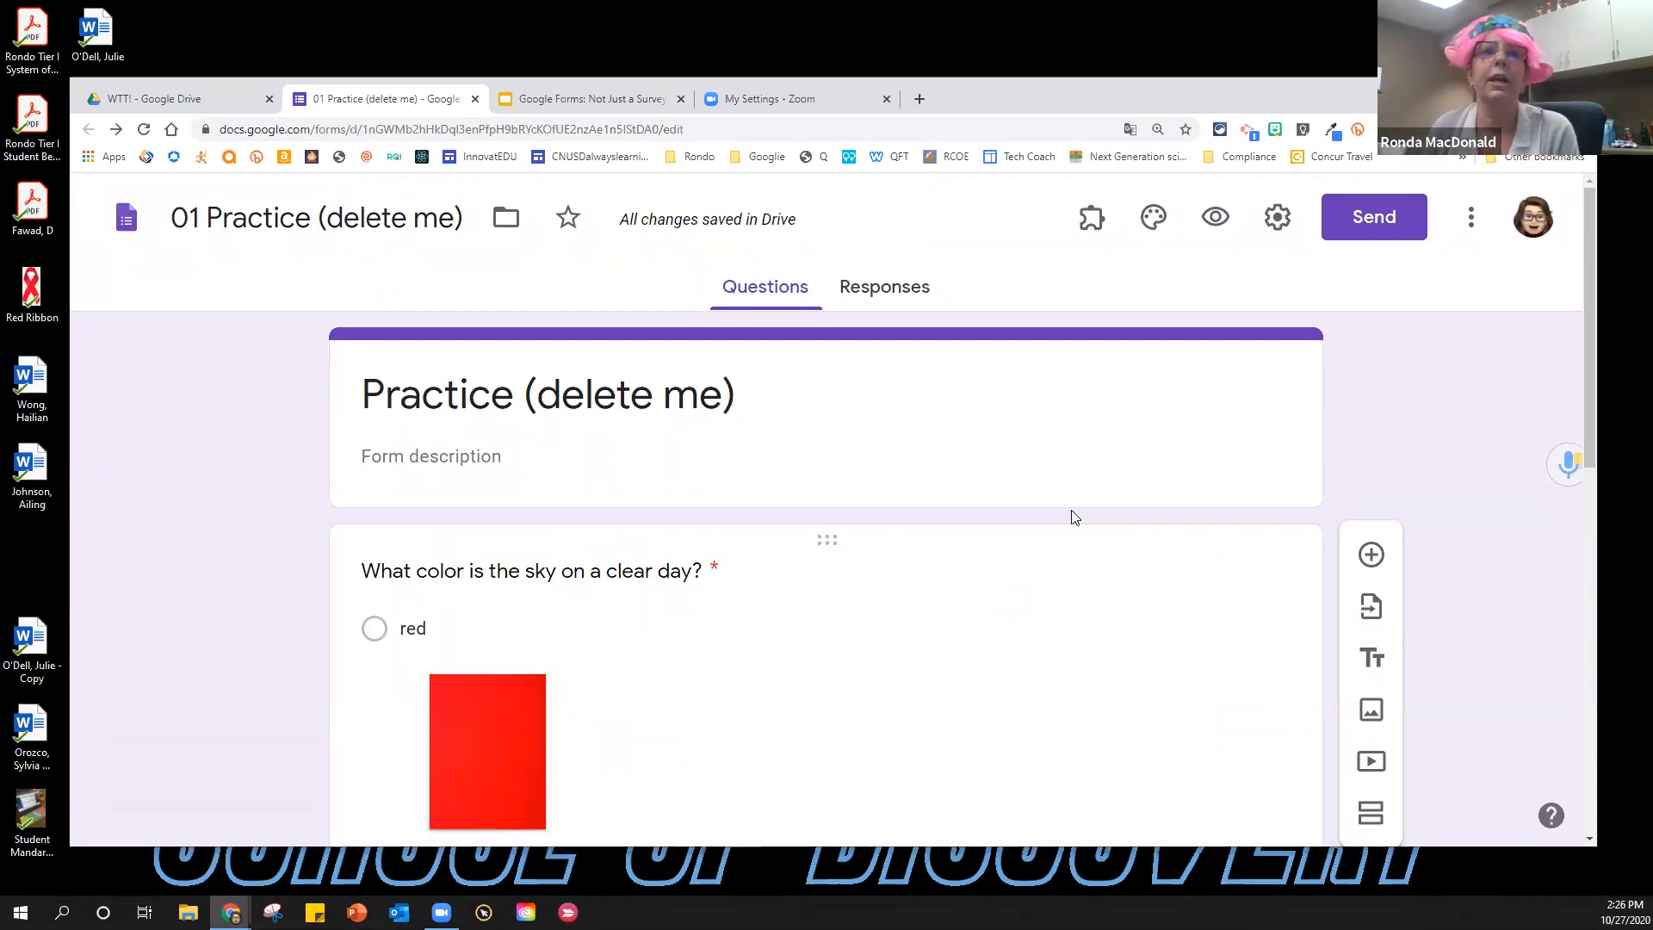
{"action": "left_click", "coordinate": [1213, 218]}
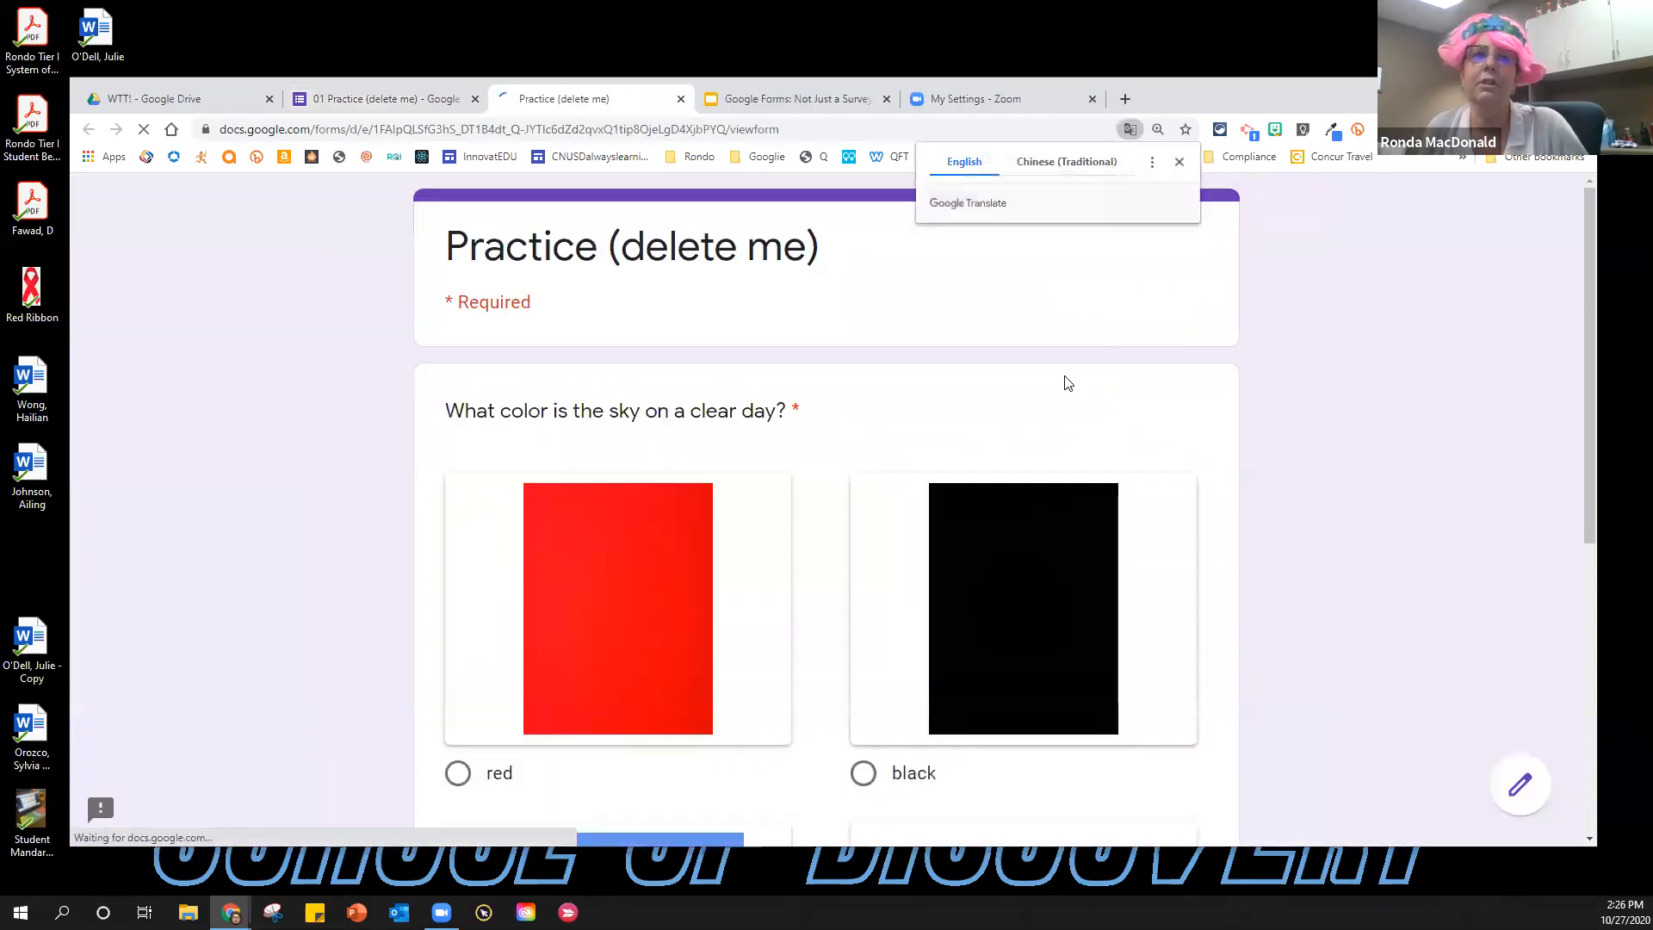
{"action": "scroll", "coordinate": [966, 462], "scroll_direction": "down", "scroll_amount": 5}
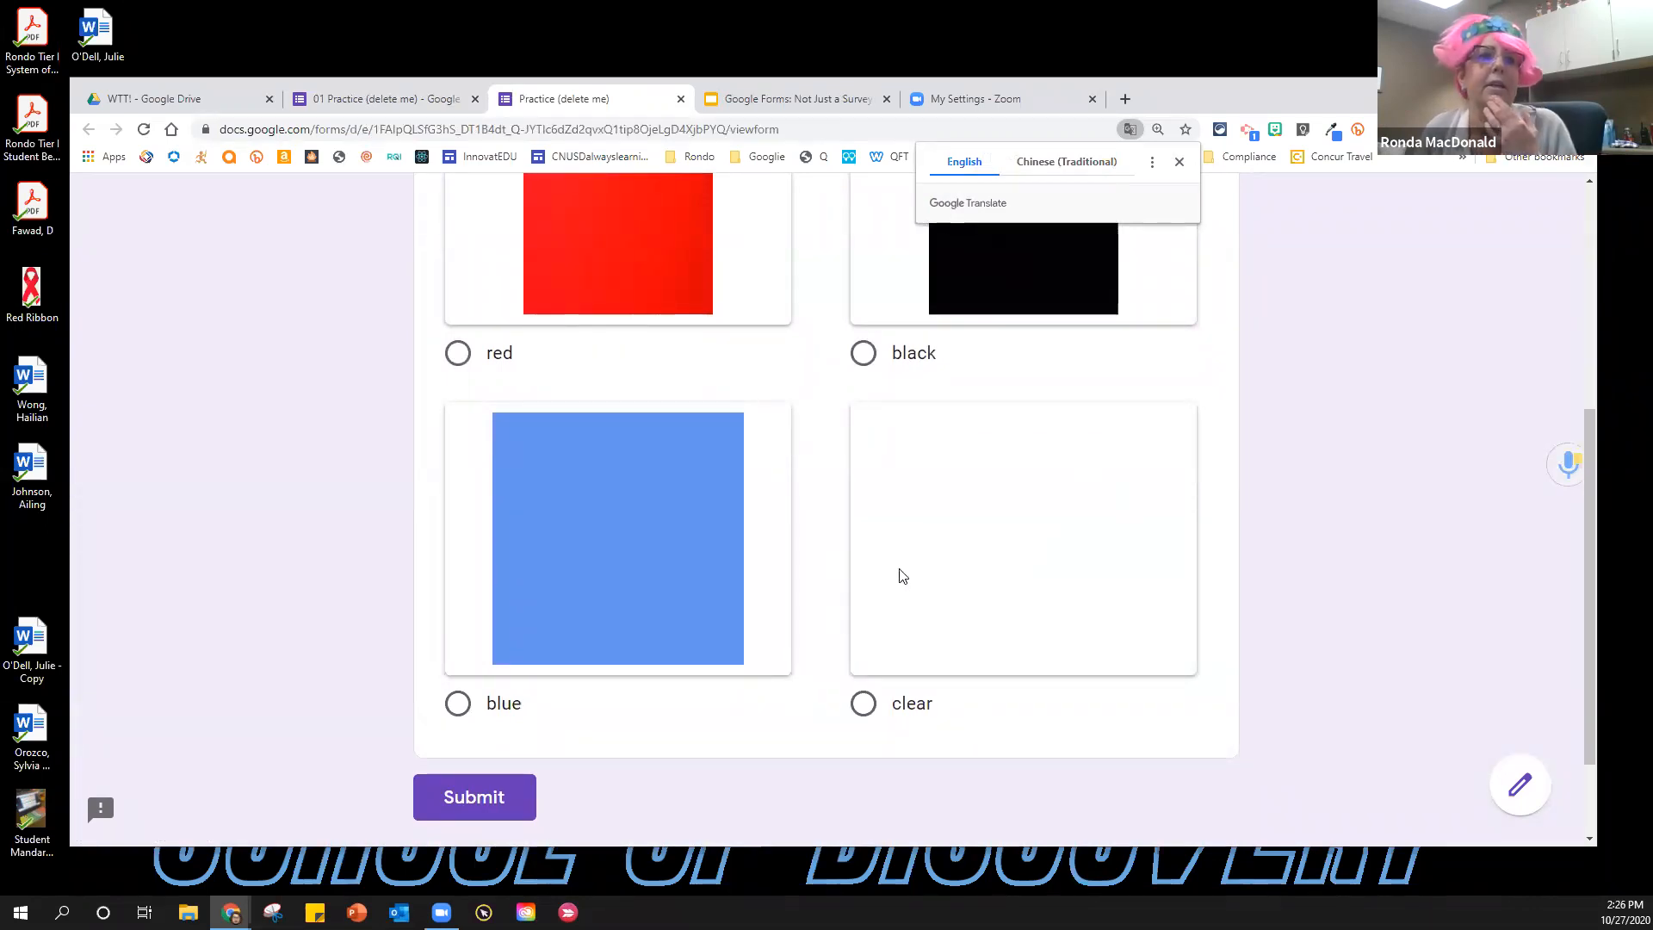
{"action": "scroll", "coordinate": [1077, 333], "scroll_direction": "up", "scroll_amount": 4}
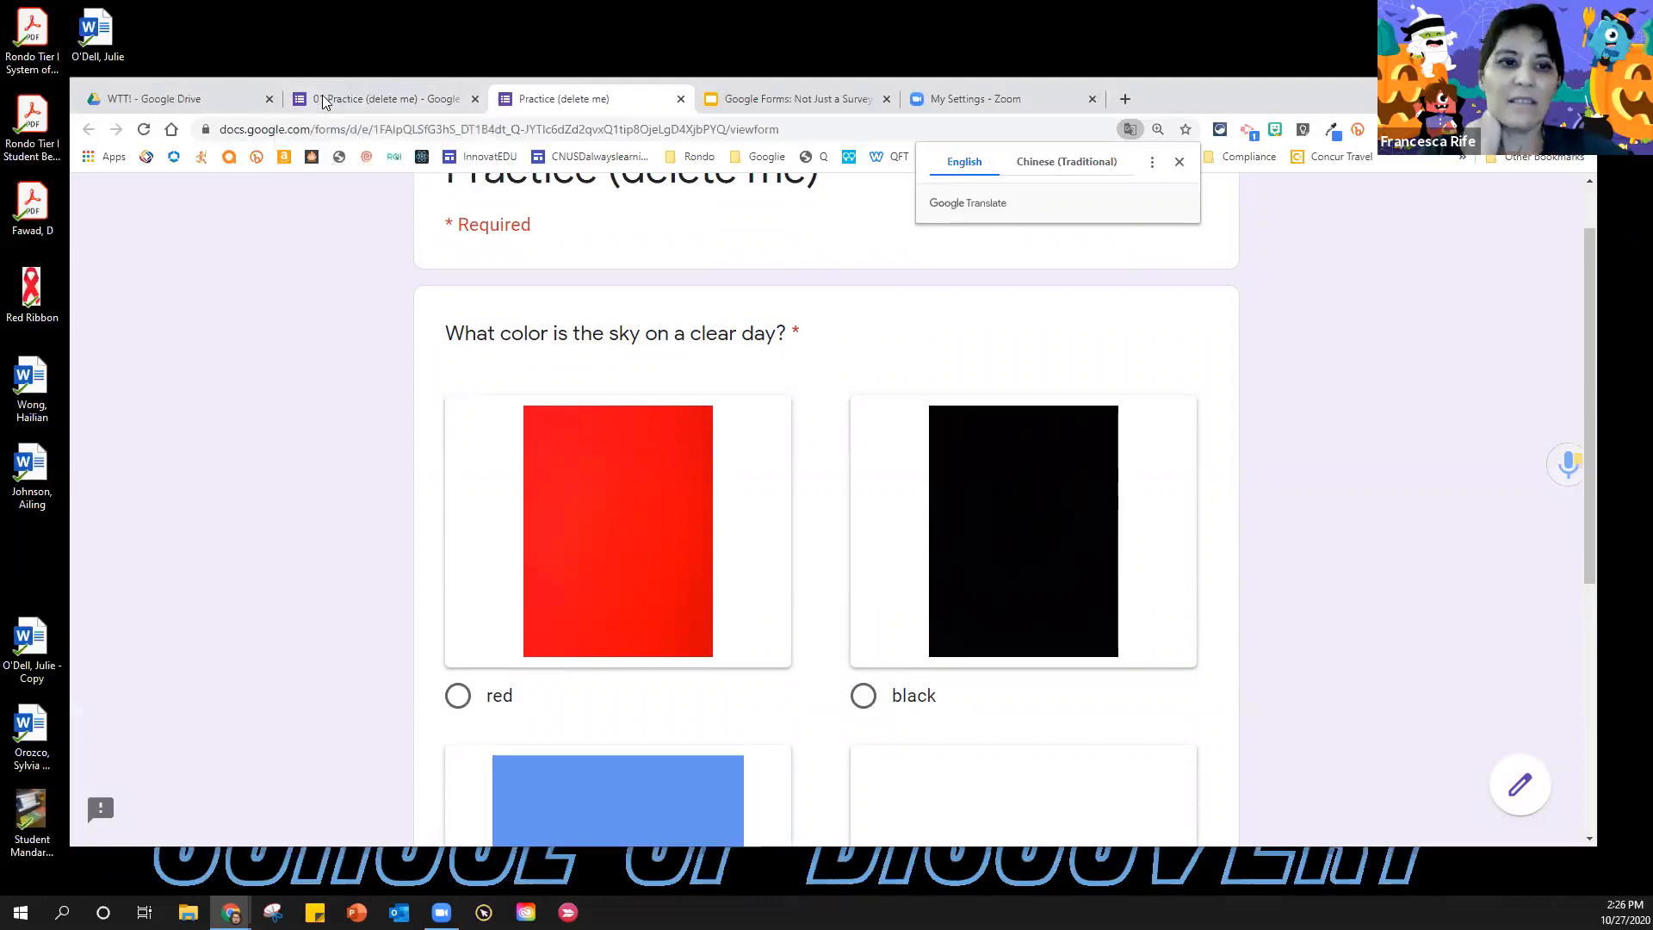
{"action": "left_click", "coordinate": [327, 101]}
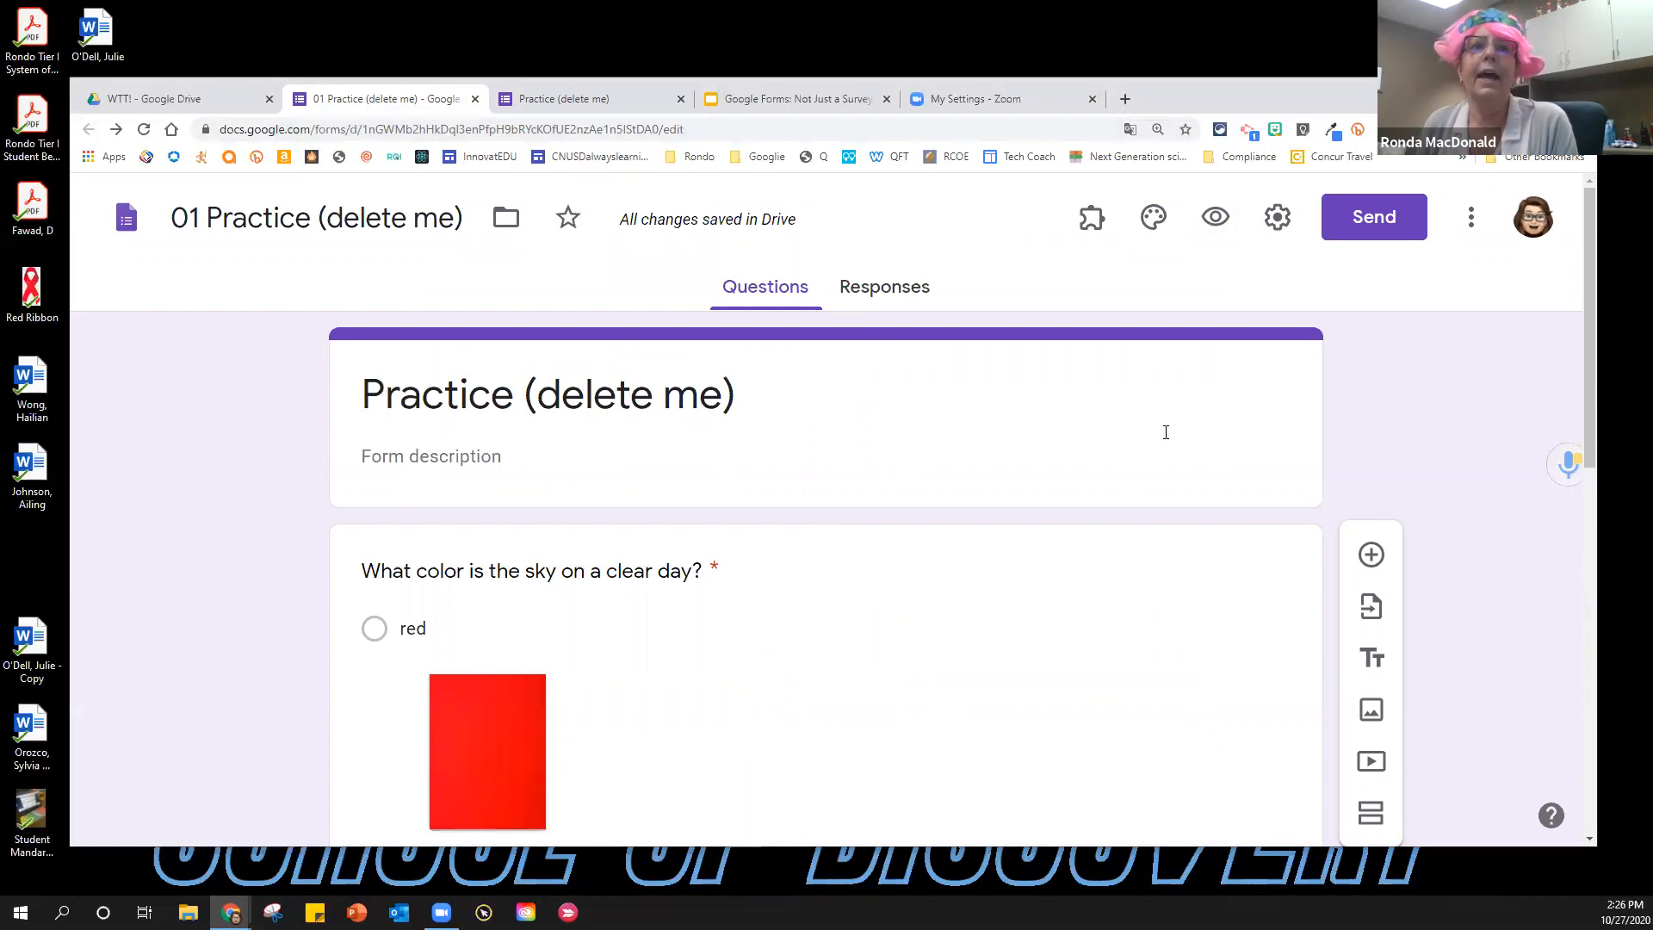
In the form's general settings, enable collecting email addresses and limit respondents to 1 response.
{"action": "left_click", "coordinate": [1278, 221]}
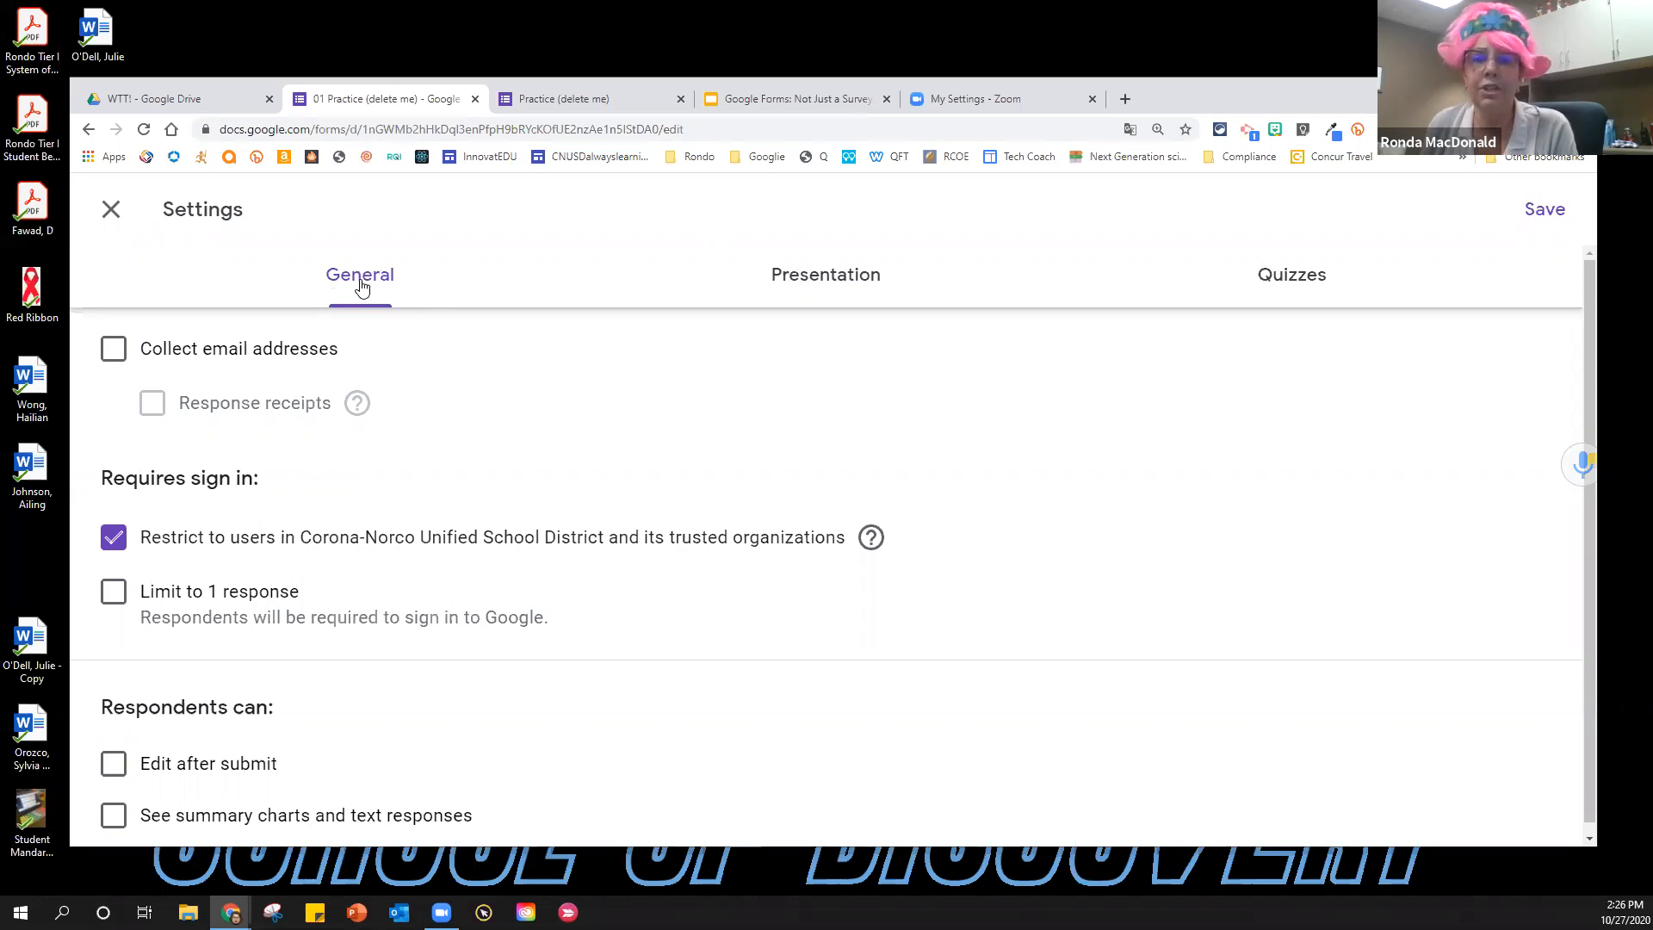
{"action": "left_click", "coordinate": [113, 349]}
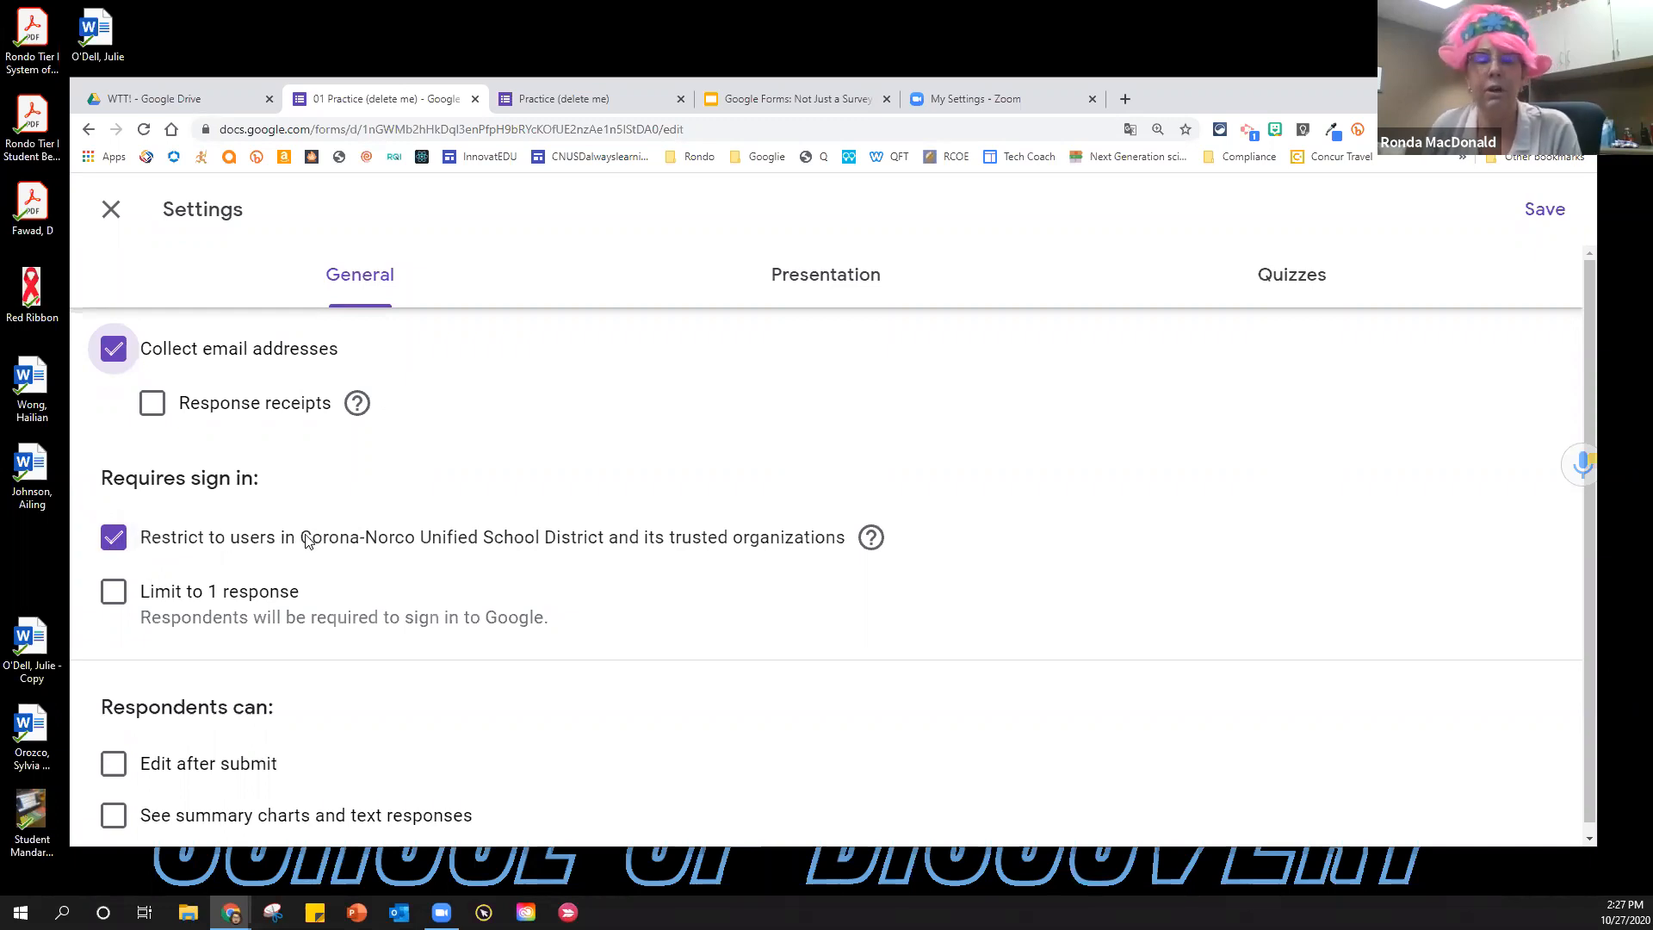
{"action": "scroll", "coordinate": [301, 549], "scroll_direction": "down", "scroll_amount": 1}
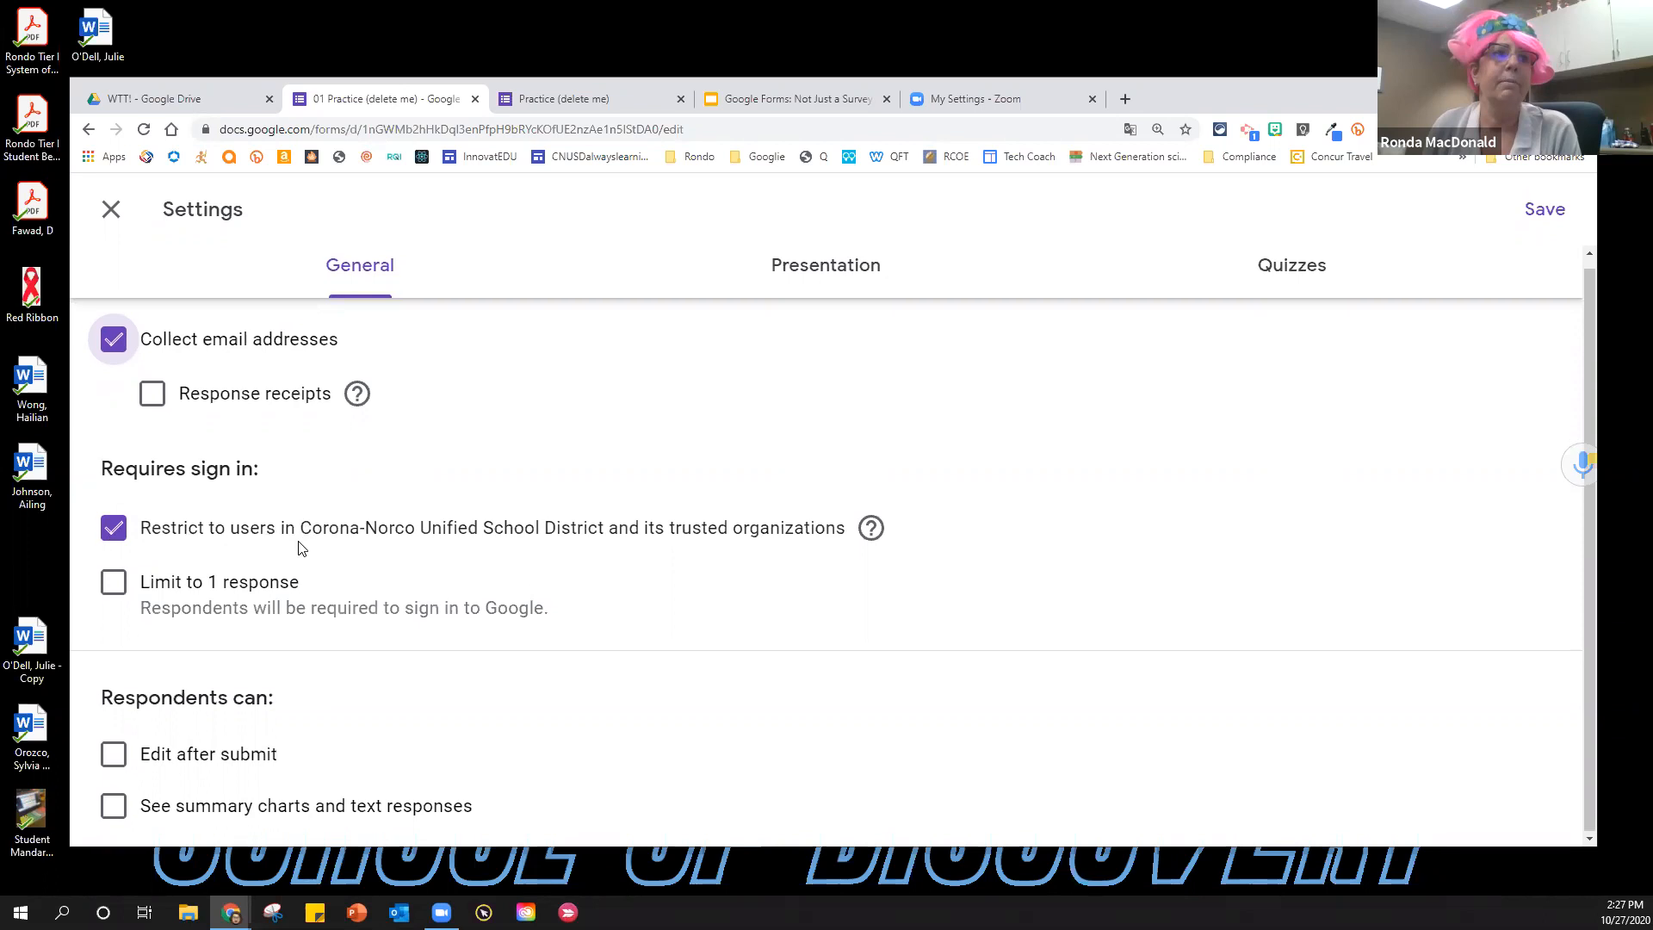
{"action": "left_click", "coordinate": [111, 581]}
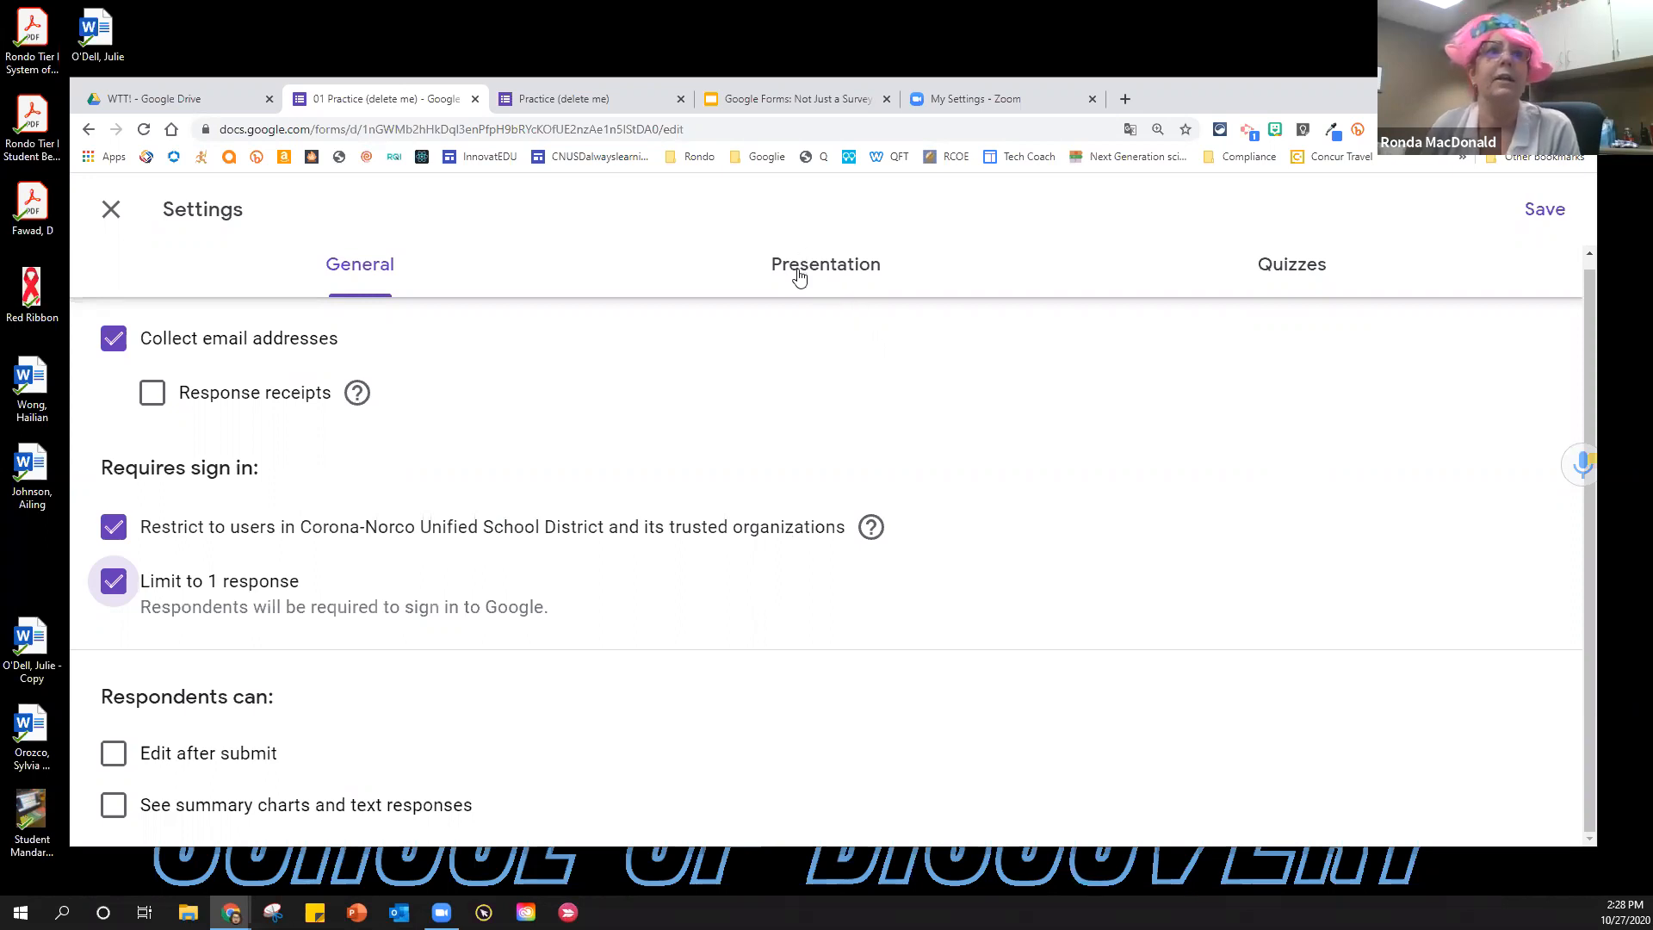
Enable Shuffle question order in the form's presentation settings.
{"action": "left_click", "coordinate": [816, 272]}
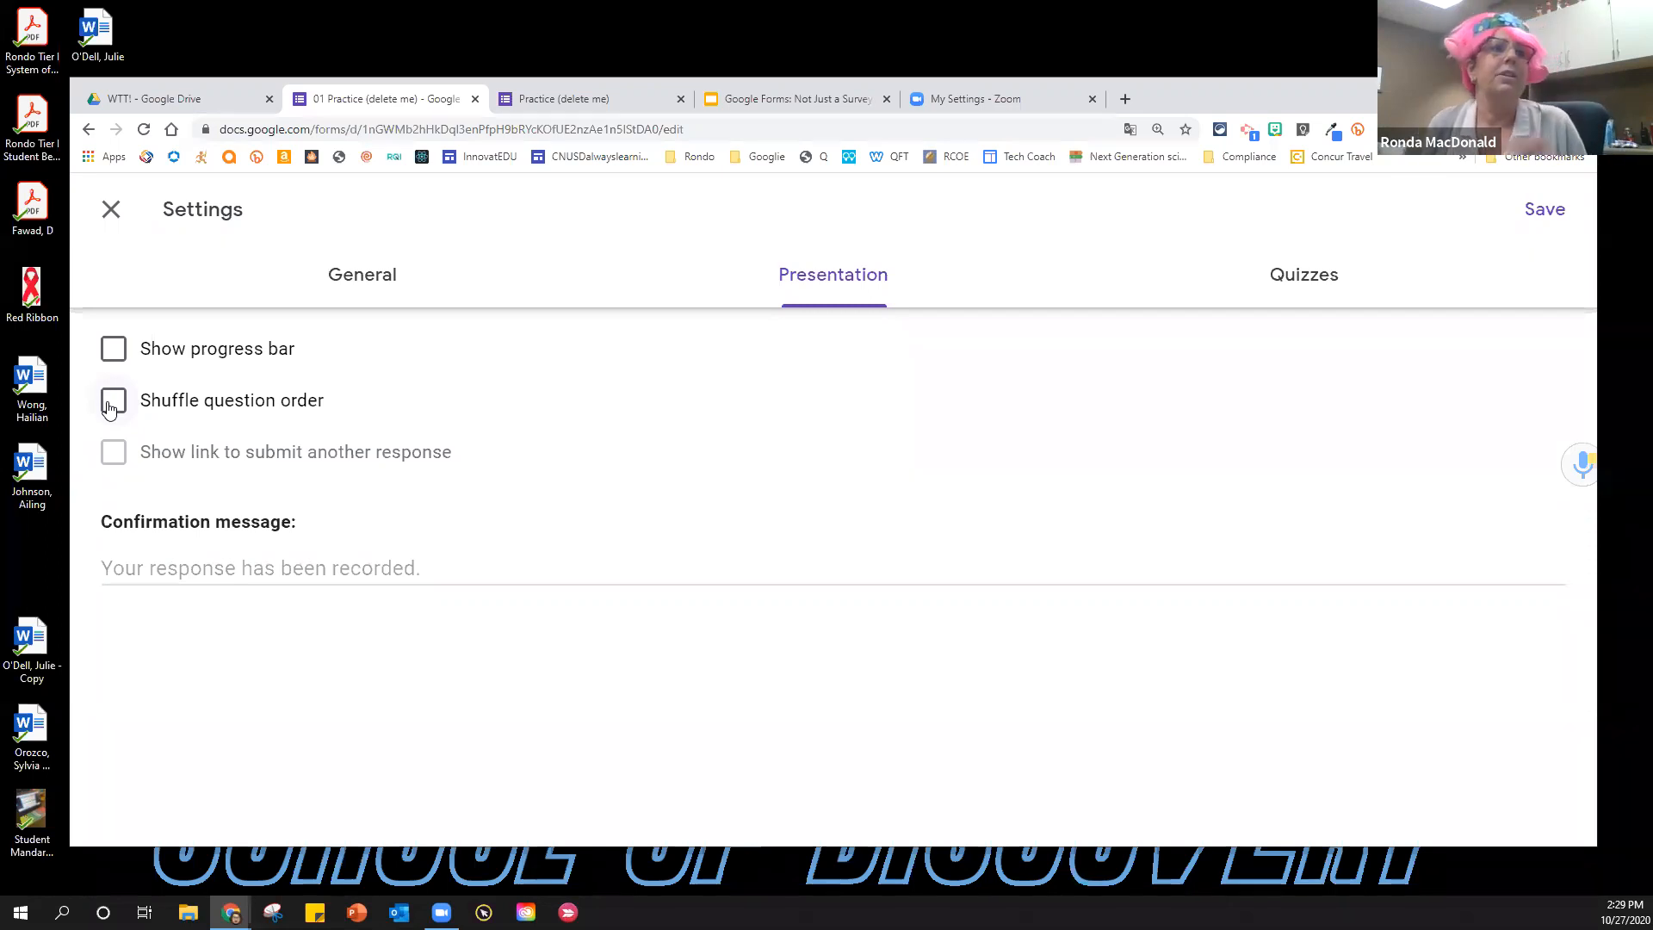
{"action": "left_click", "coordinate": [111, 403]}
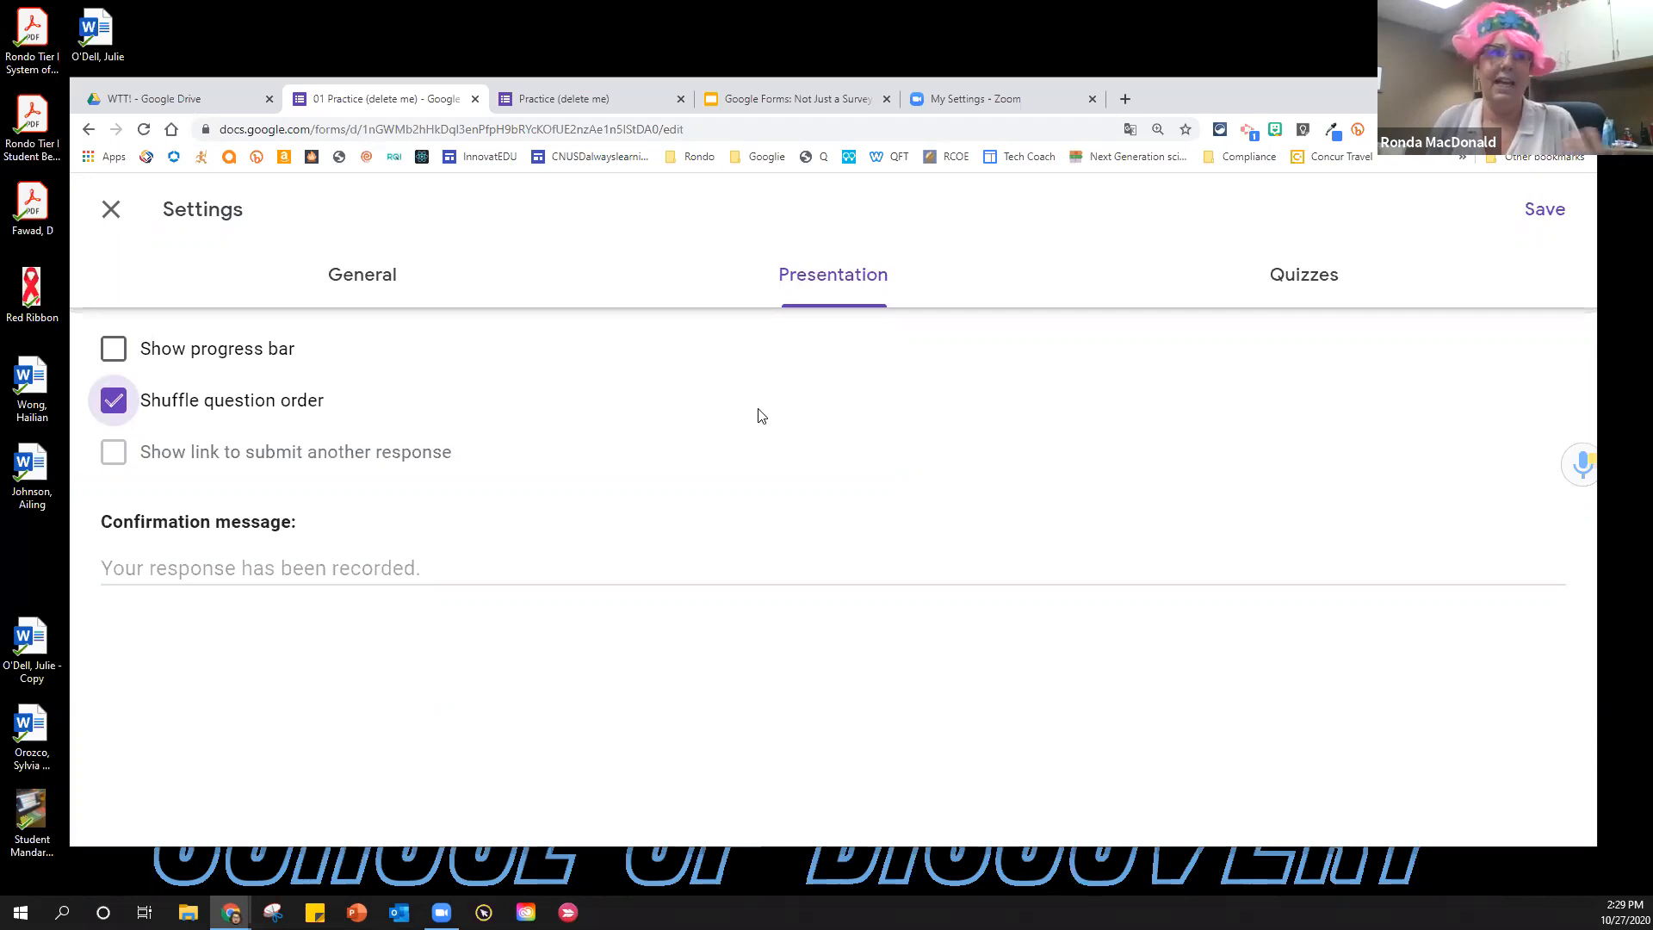
Make the form a quiz with grades released later, after manual review, and save the settings.
{"action": "left_click", "coordinate": [1289, 280]}
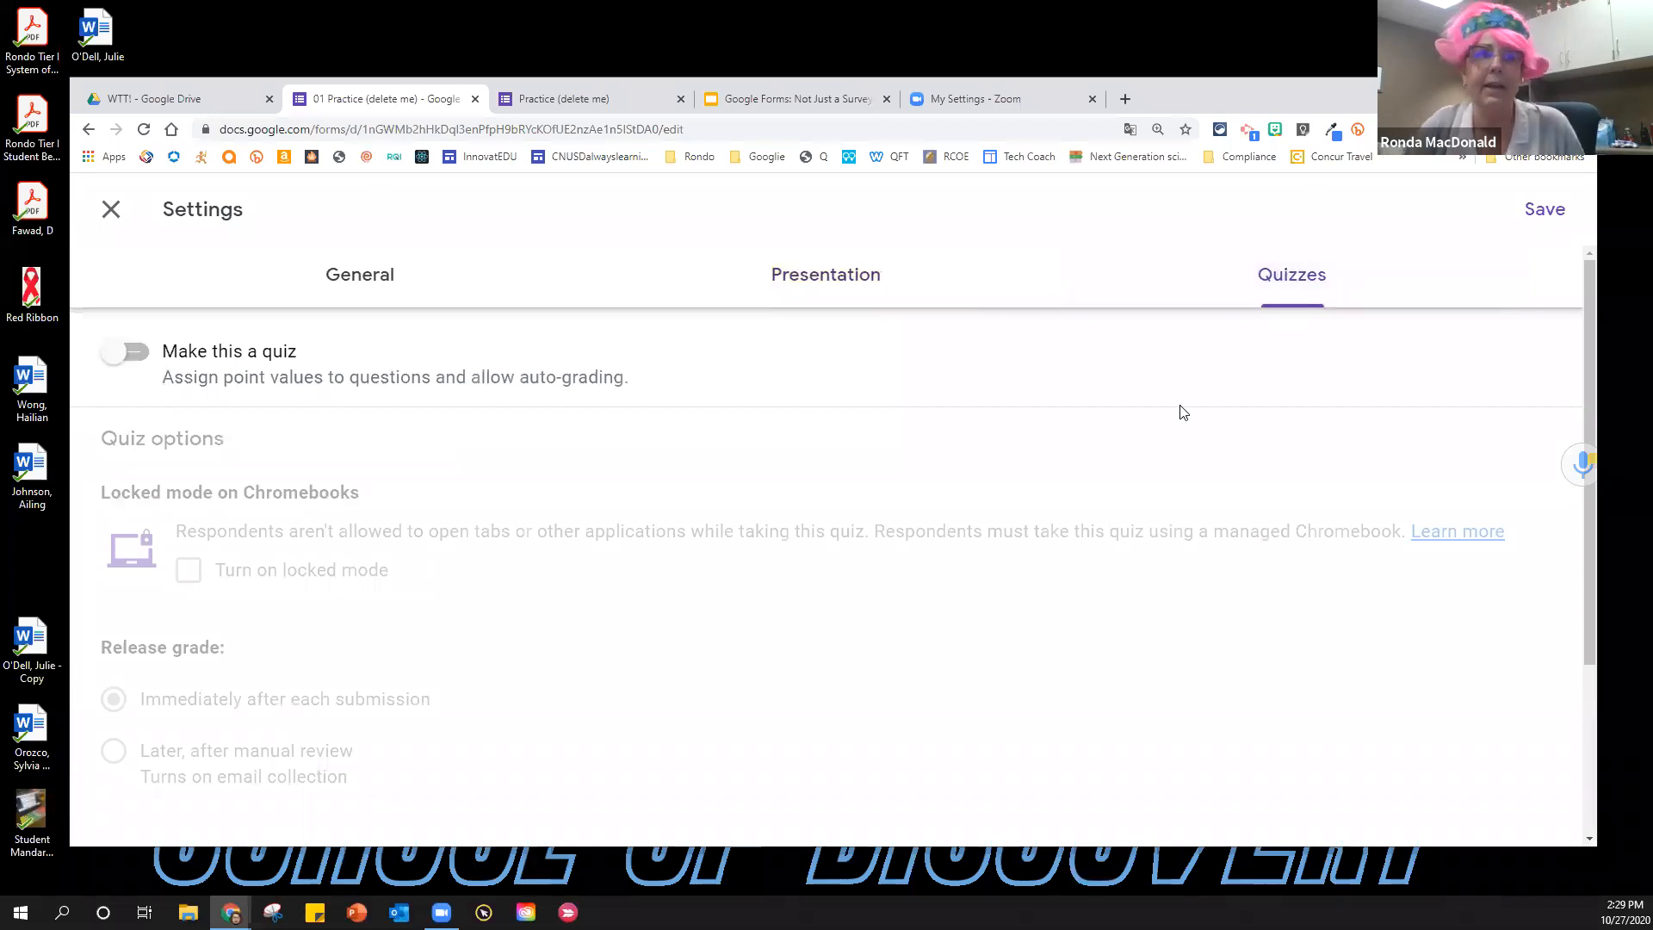
{"action": "left_click", "coordinate": [123, 355]}
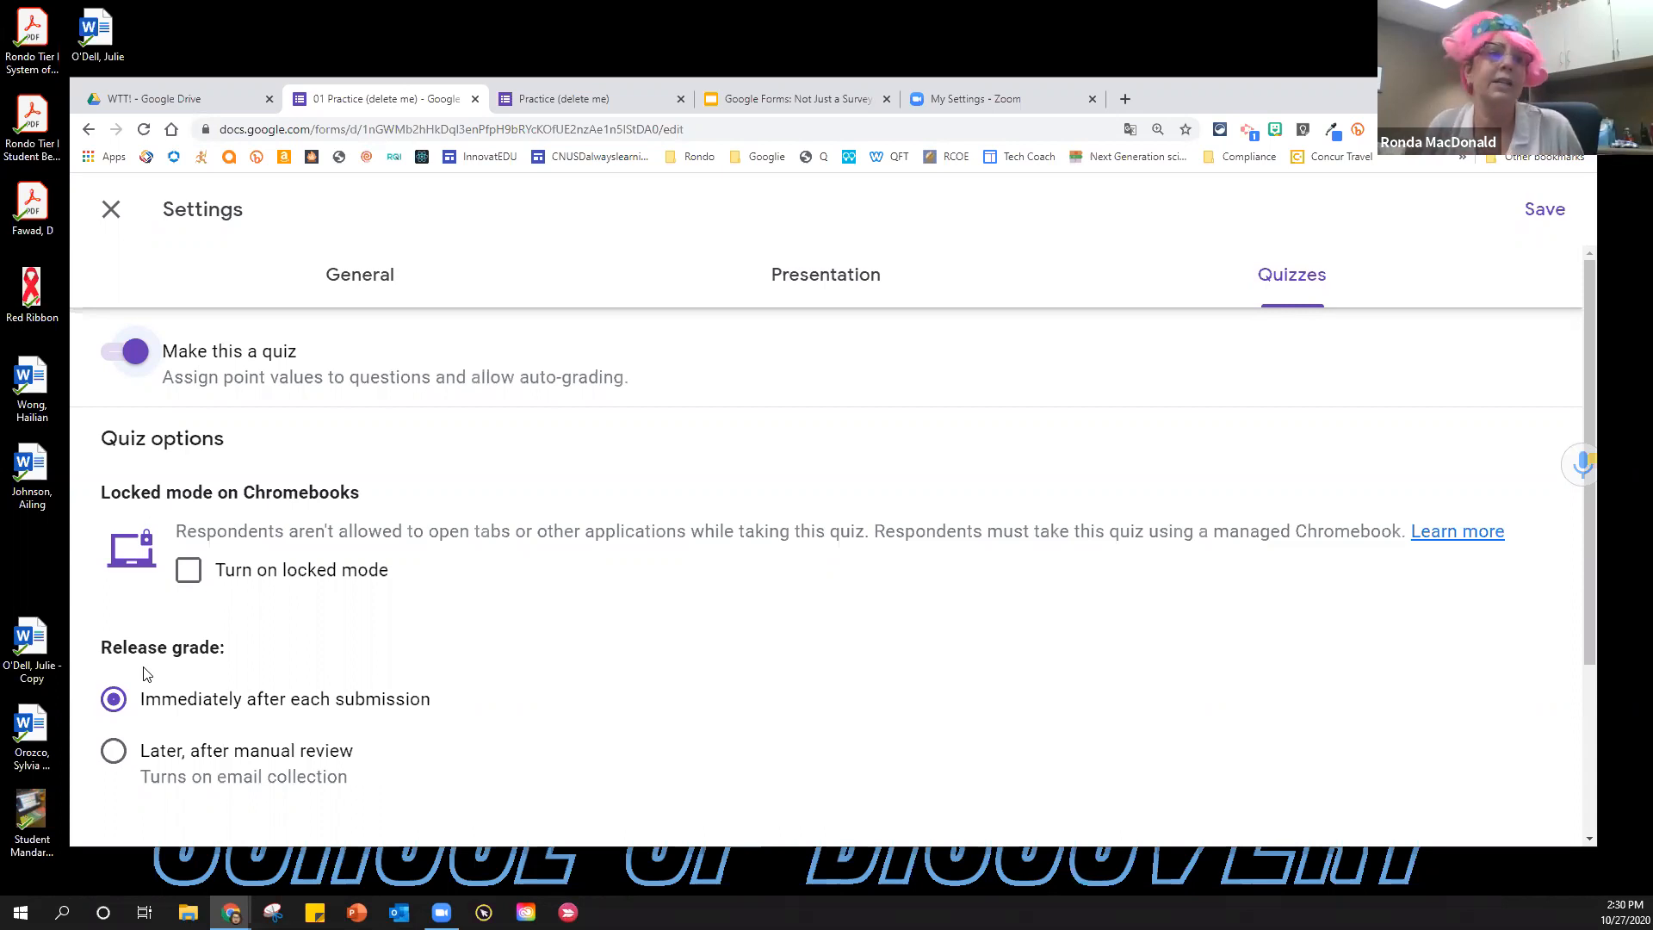
{"action": "left_click", "coordinate": [113, 755]}
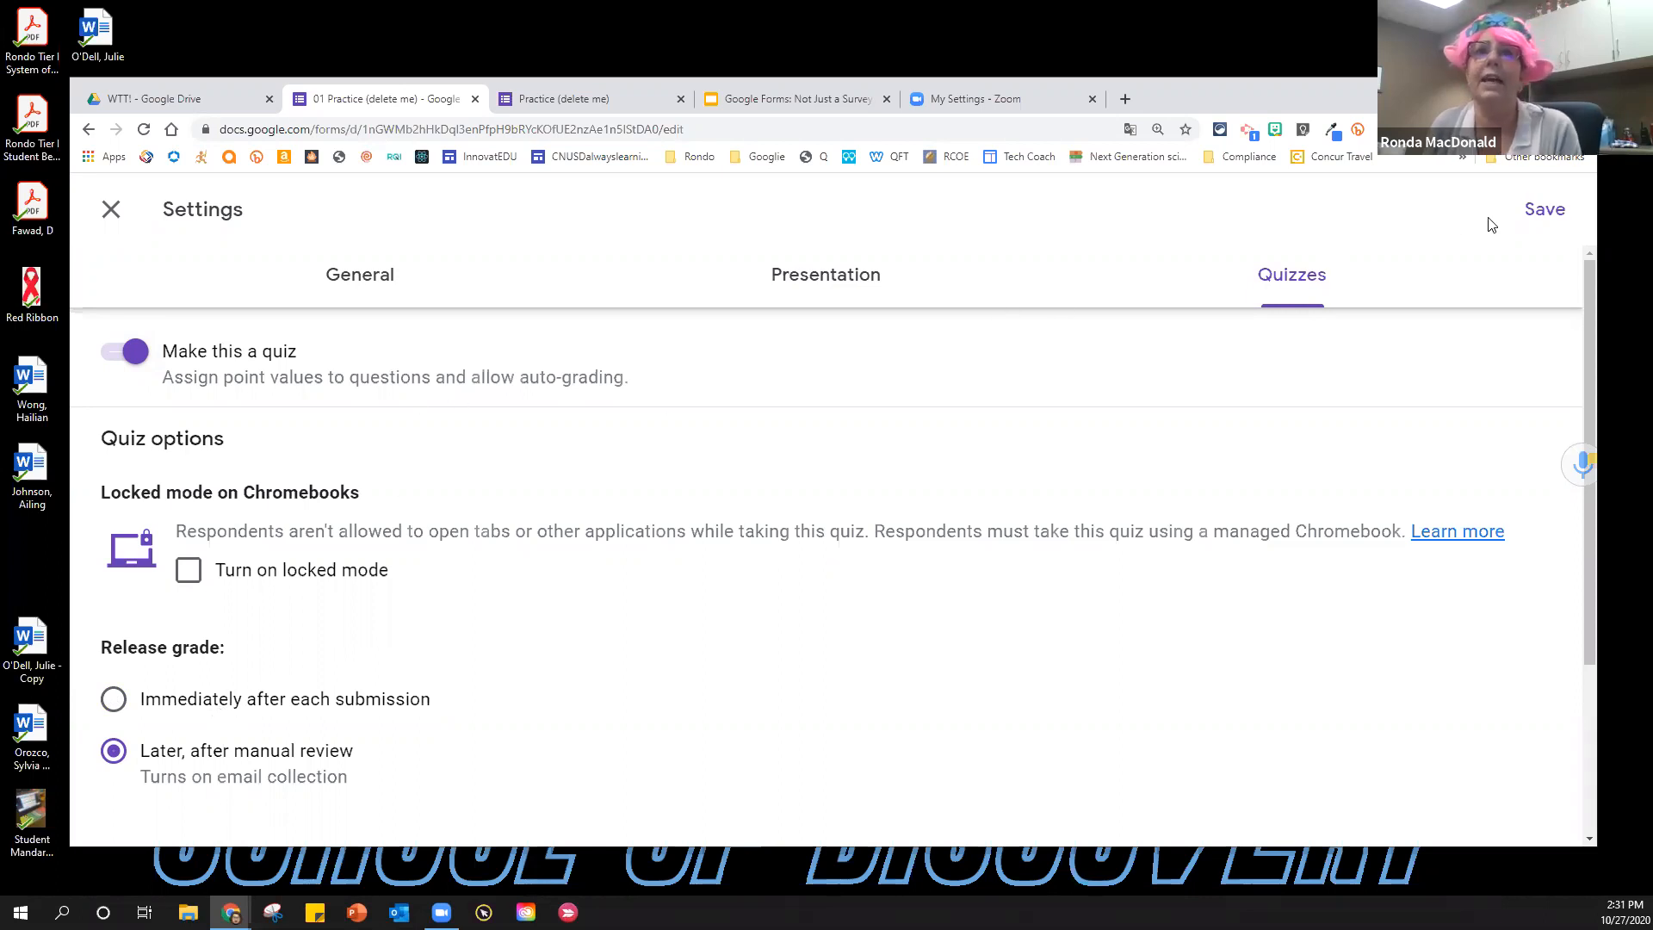
{"action": "left_click", "coordinate": [1539, 218]}
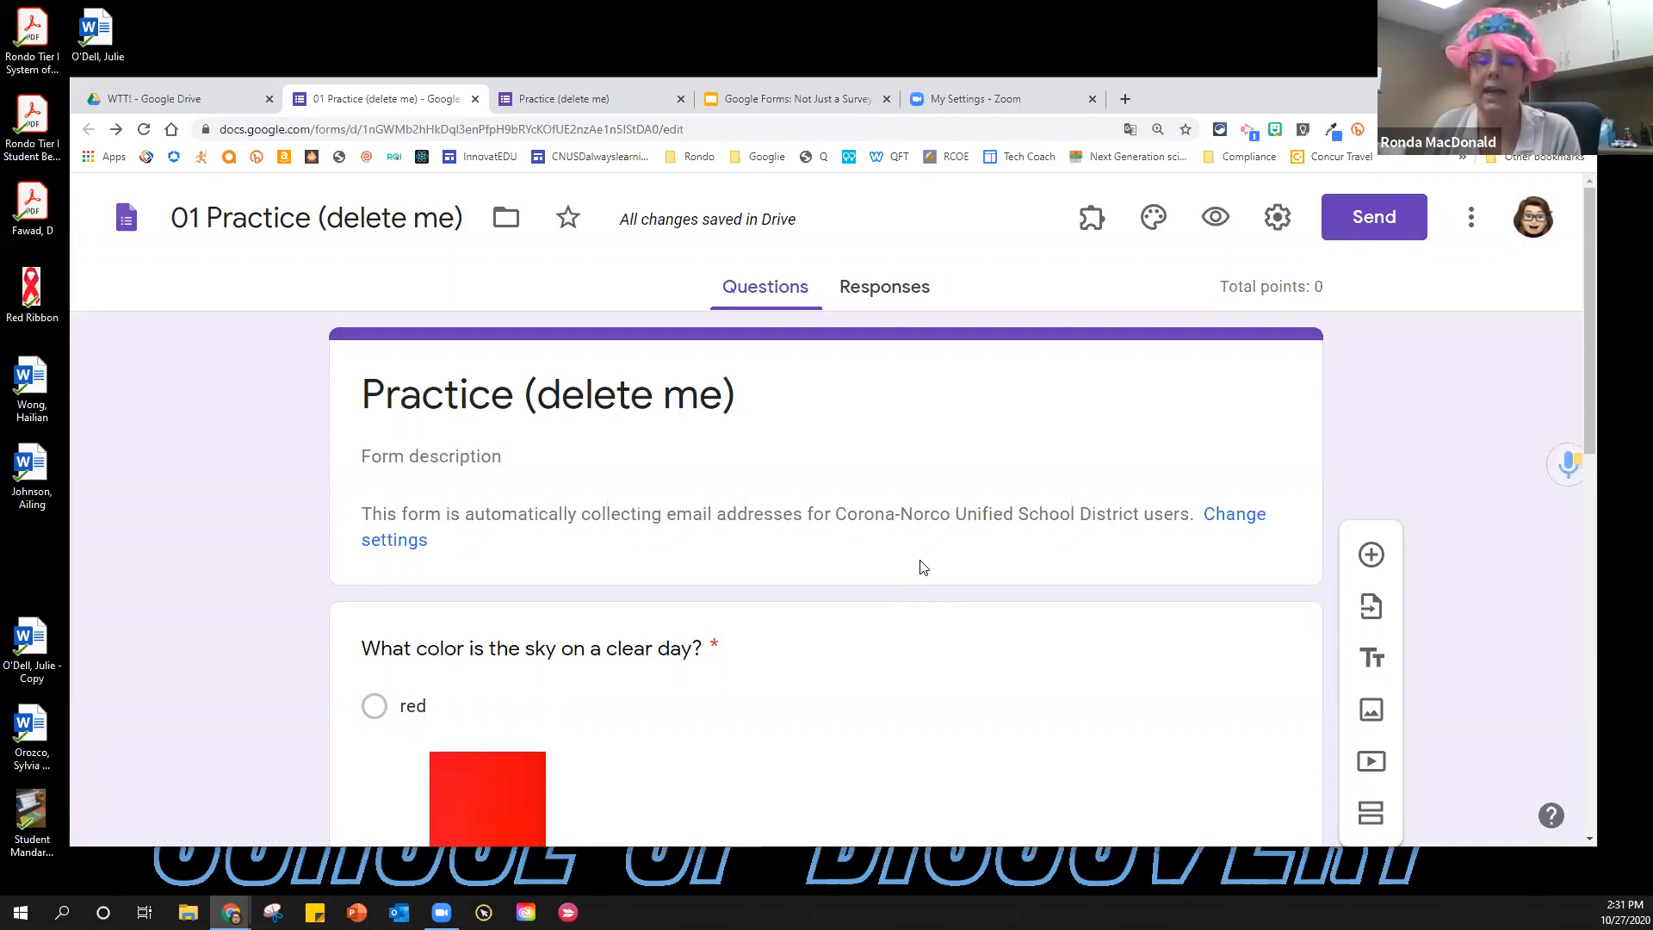
In the answer key of the sky color question, set its value to 1 point.
{"action": "scroll", "coordinate": [923, 566], "scroll_direction": "down", "scroll_amount": 8}
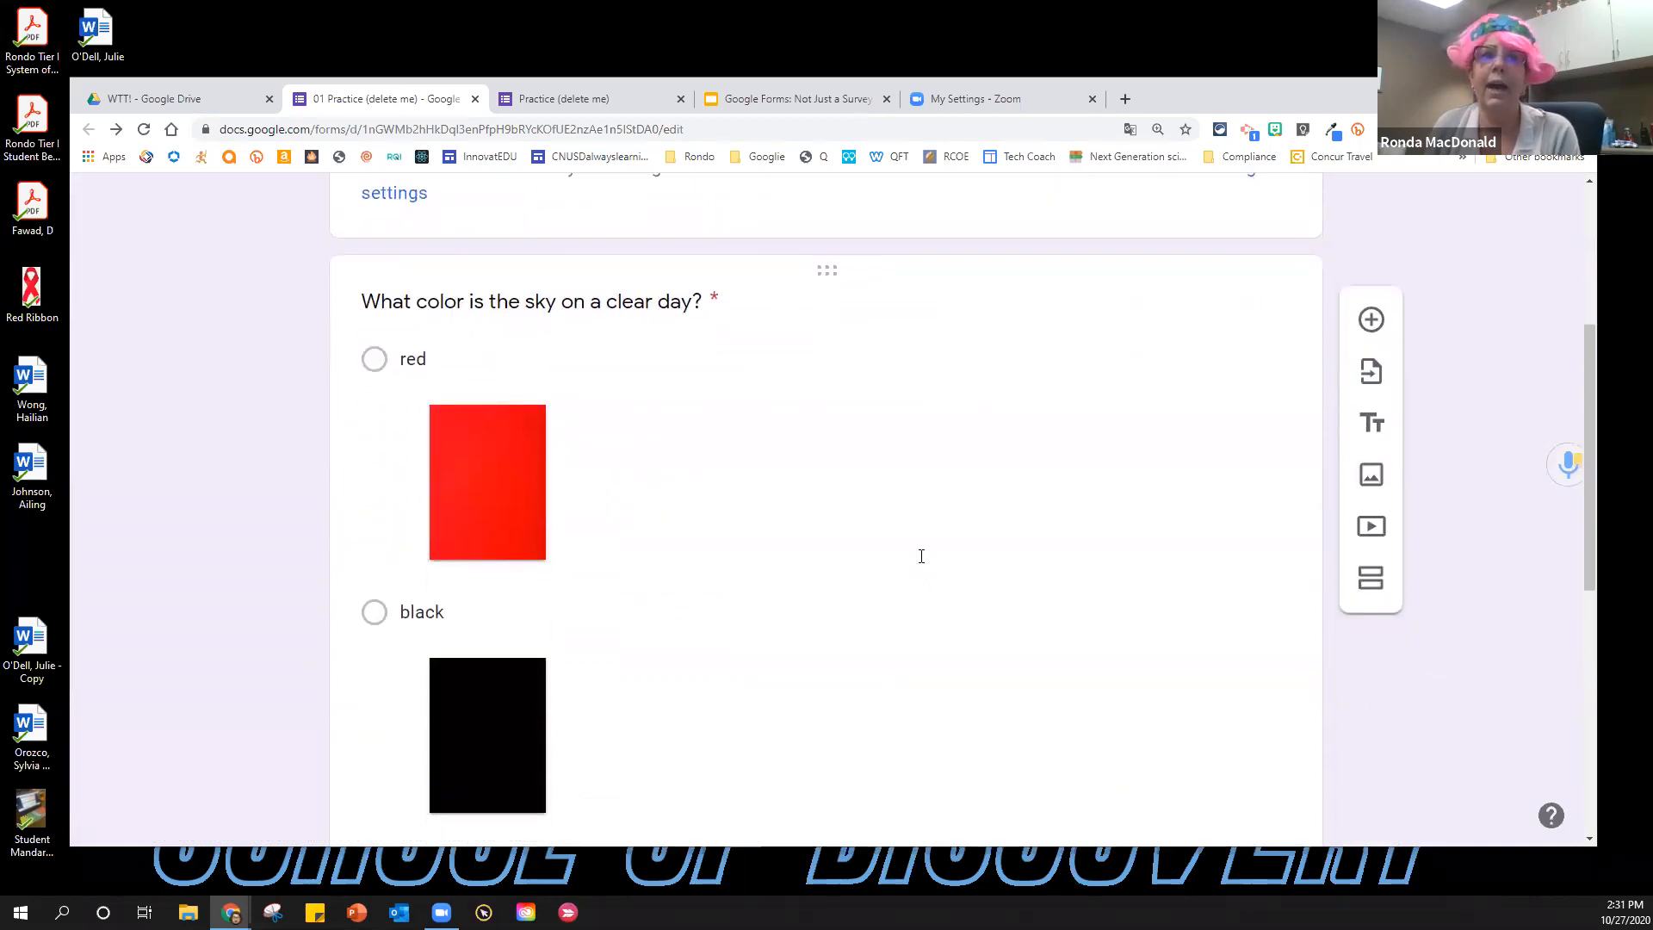
{"action": "scroll", "coordinate": [912, 568], "scroll_direction": "down", "scroll_amount": 3}
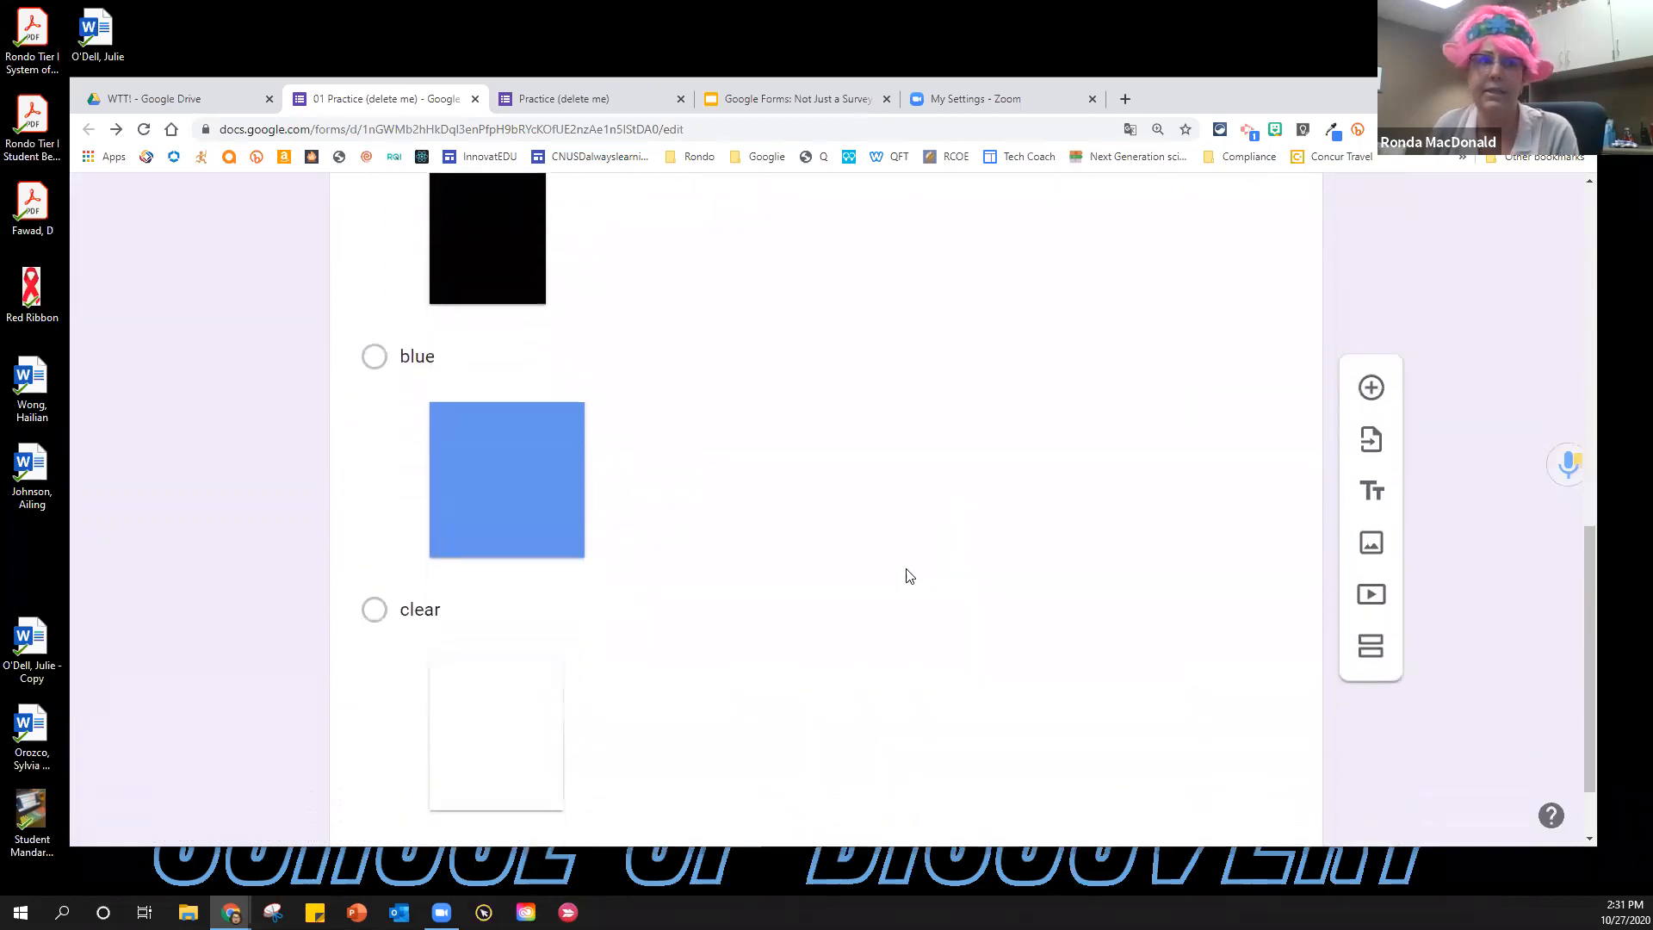
{"action": "scroll", "coordinate": [901, 581], "scroll_direction": "down", "scroll_amount": 2}
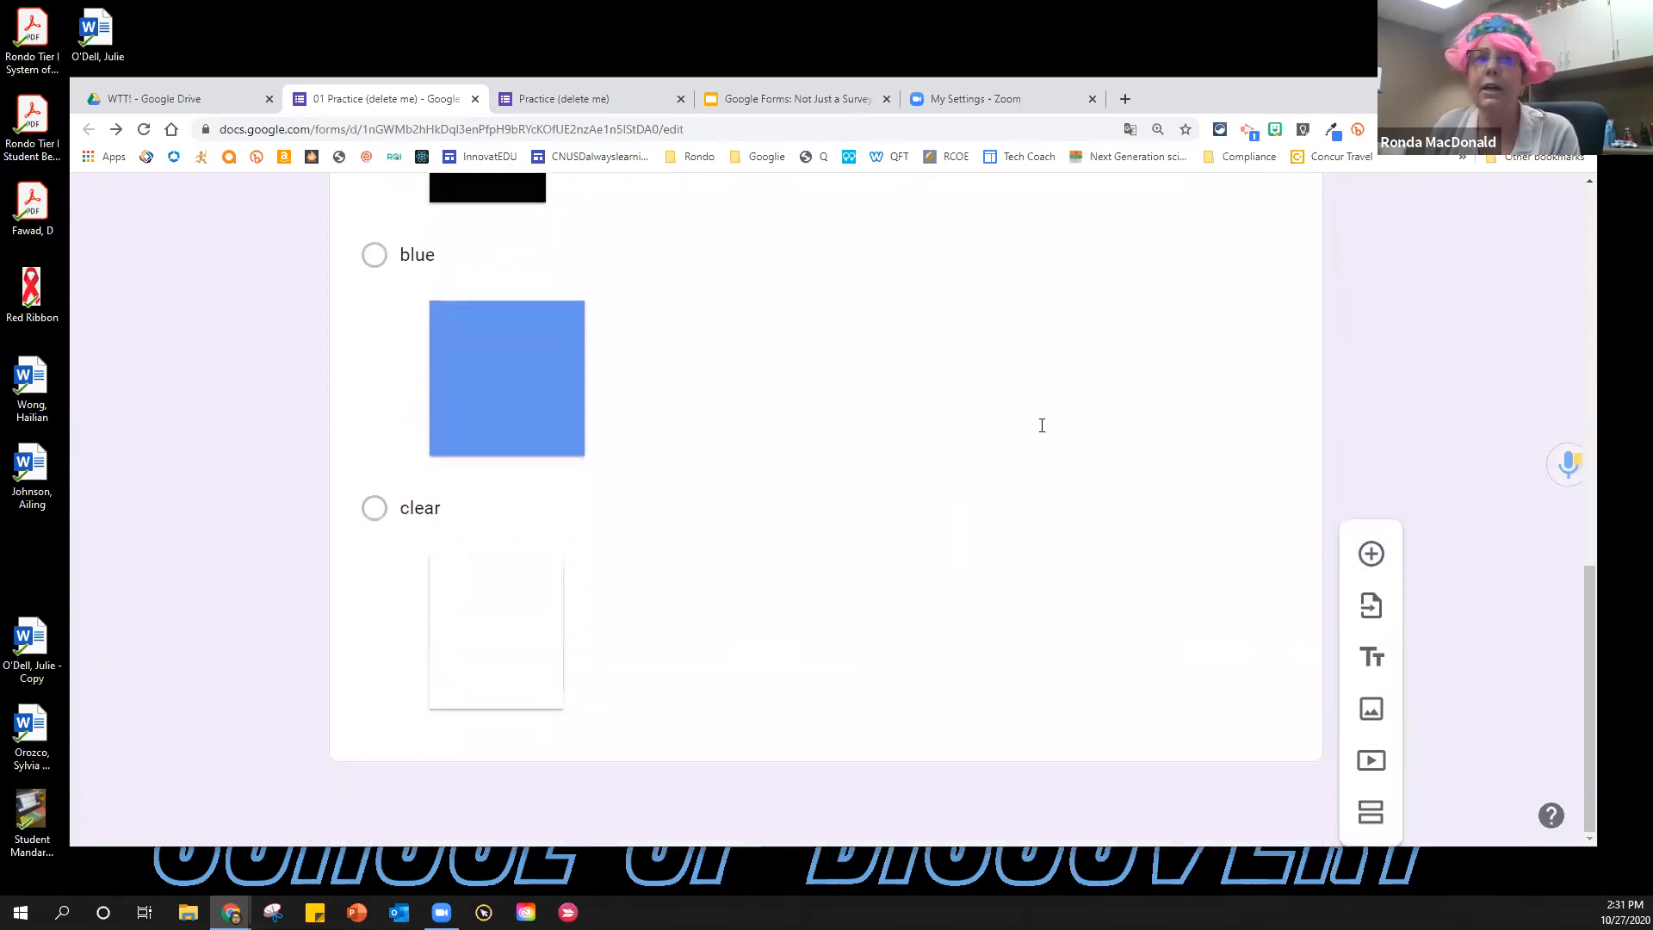
{"action": "left_click", "coordinate": [988, 423]}
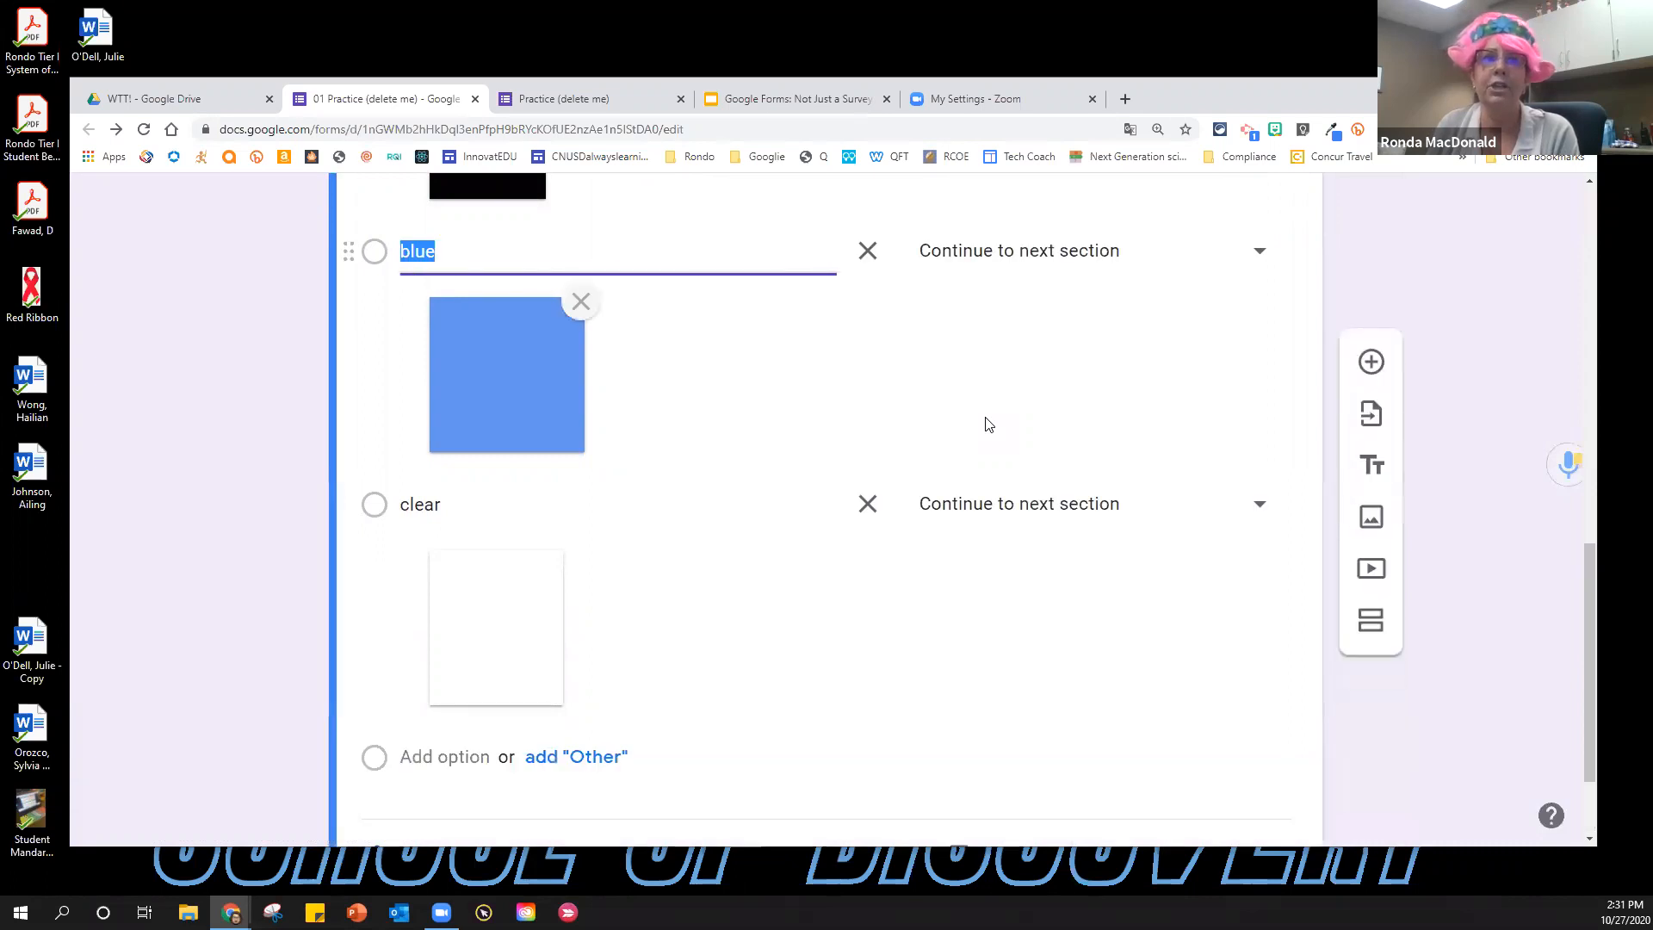
{"action": "scroll", "coordinate": [792, 543], "scroll_direction": "down", "scroll_amount": 2}
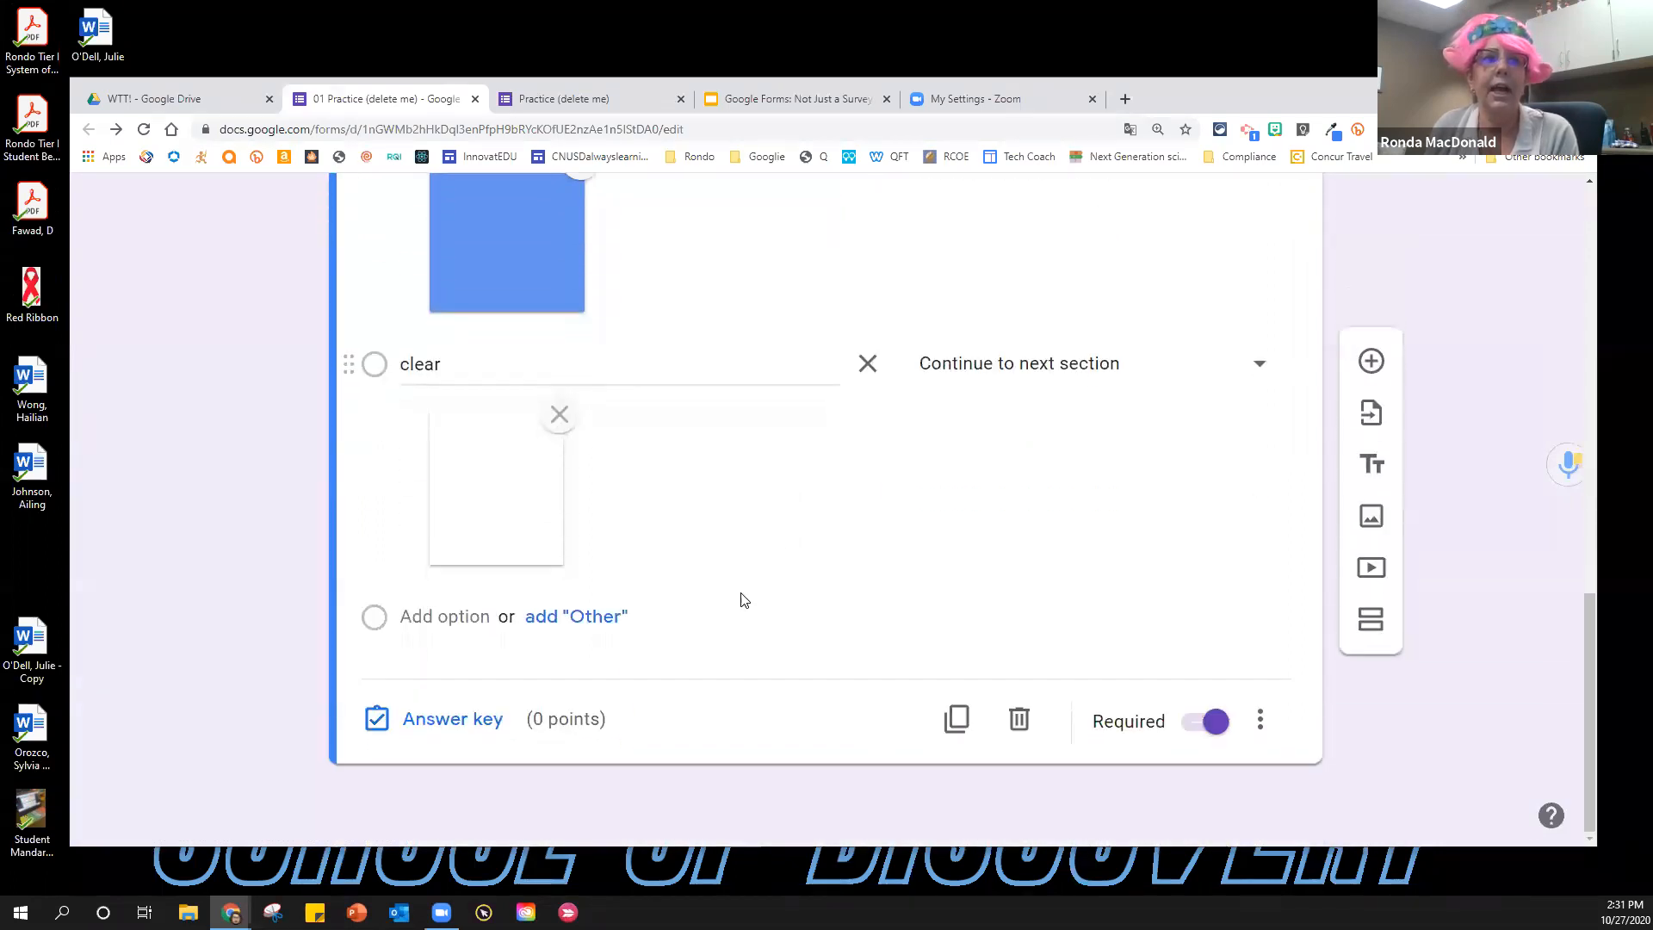
{"action": "left_click", "coordinate": [433, 721]}
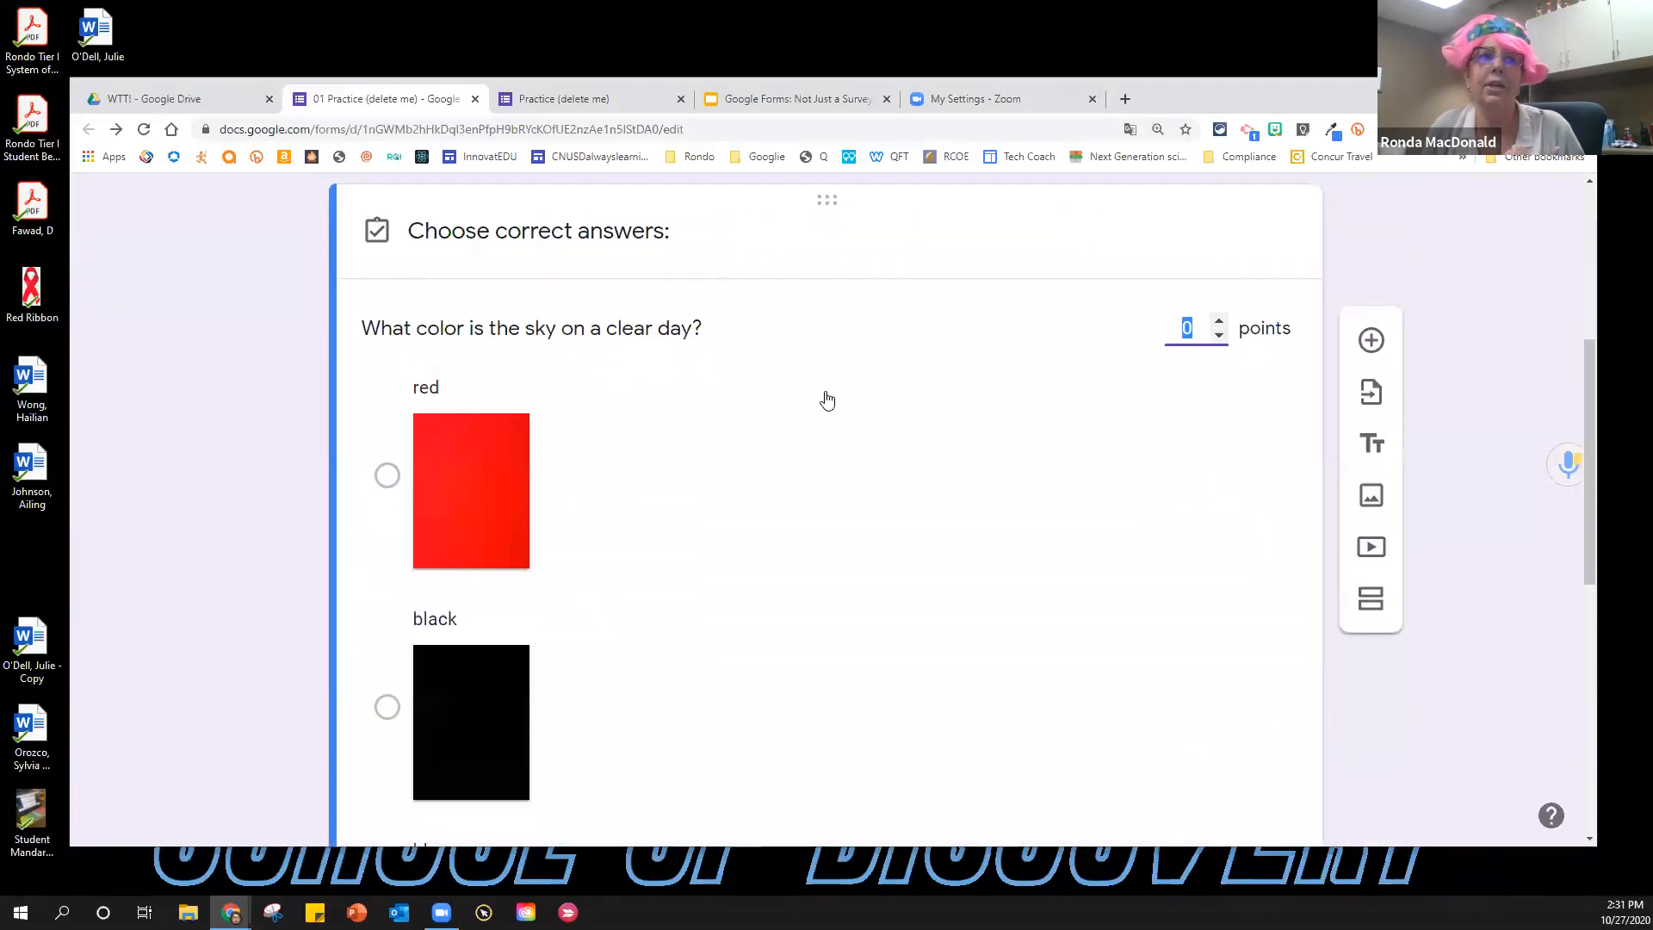
{"action": "scroll", "coordinate": [827, 401], "scroll_direction": "down", "scroll_amount": 2}
{"action": "scroll", "coordinate": [827, 401], "scroll_direction": "up", "scroll_amount": 3}
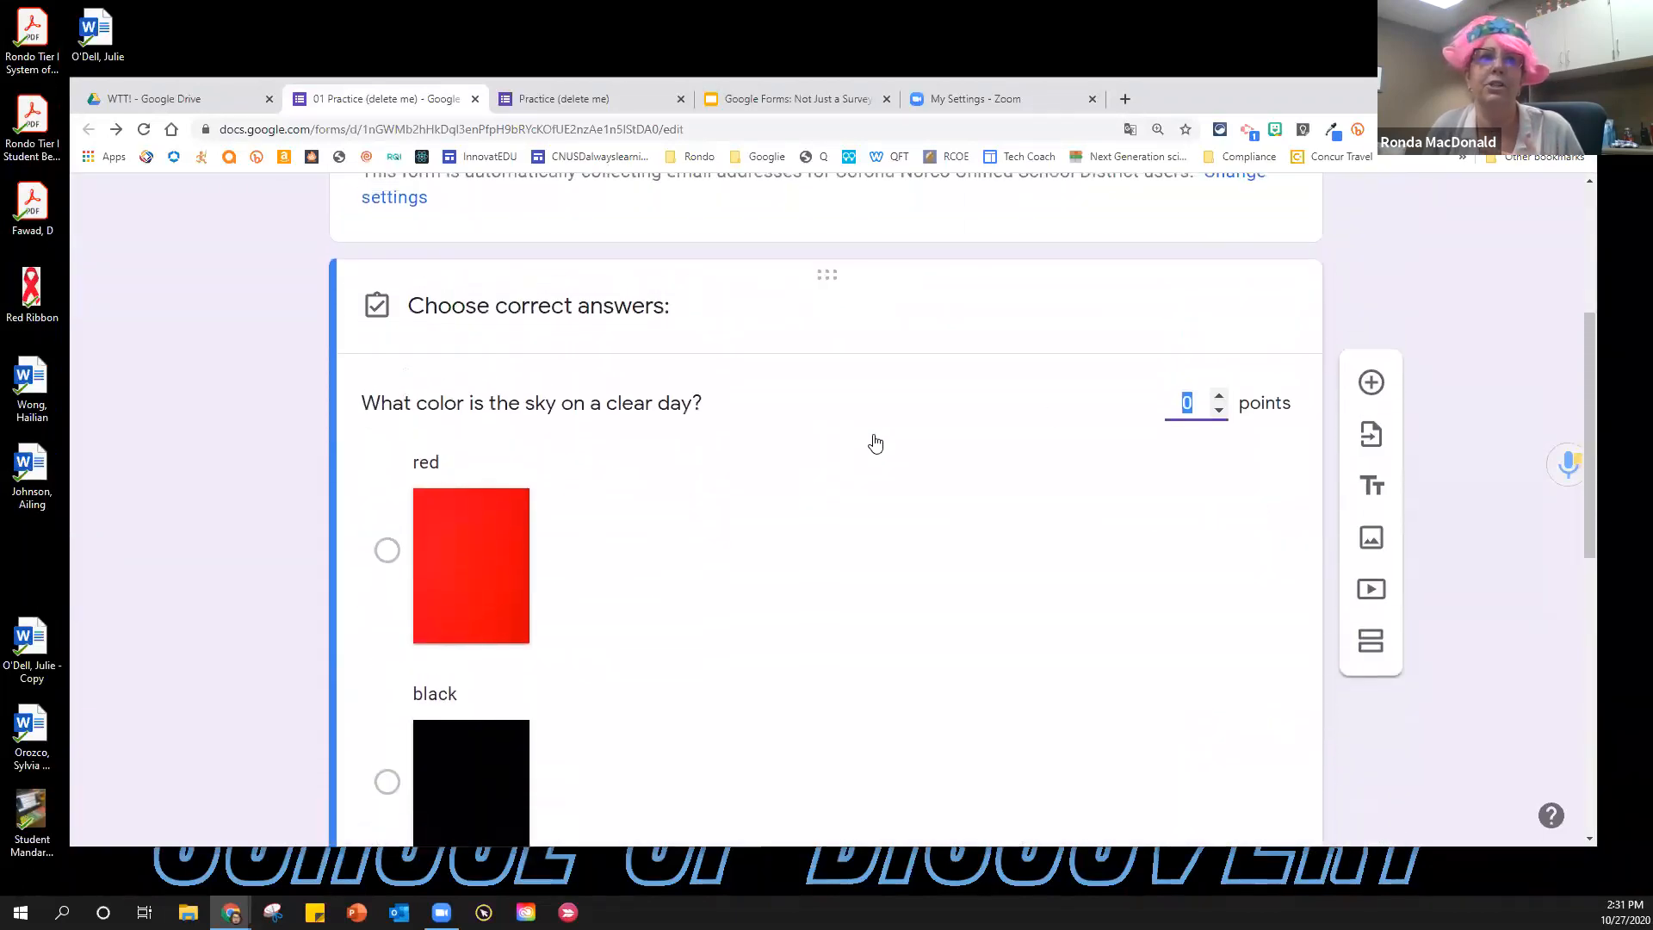
{"action": "type", "text": "1"}
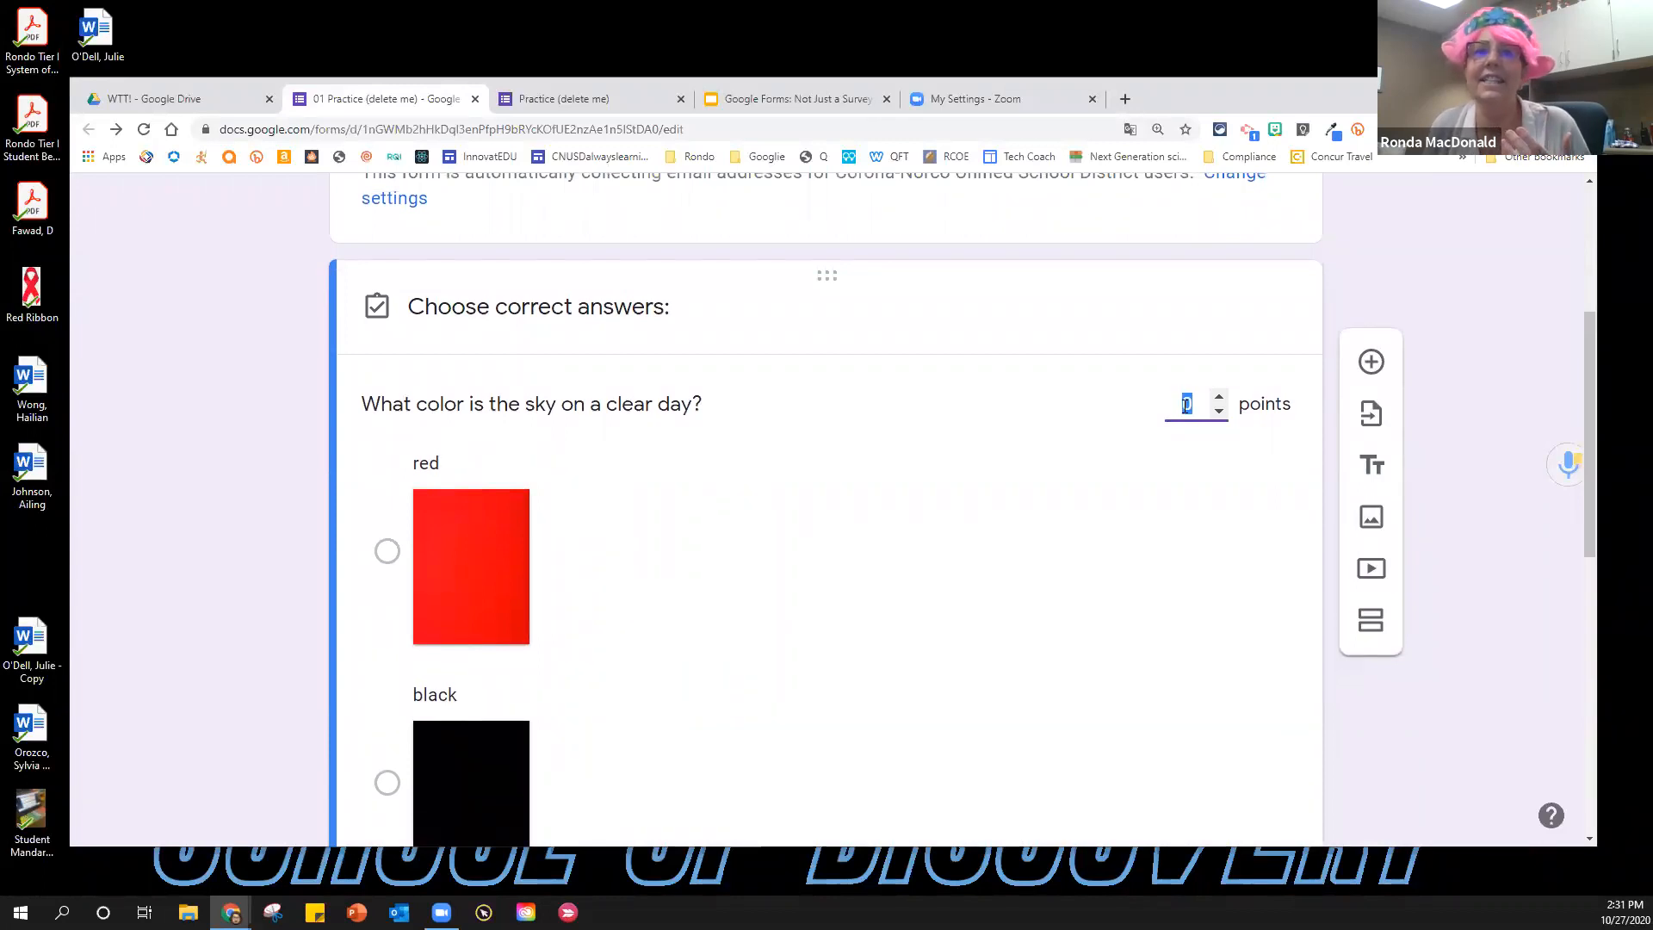
{"action": "left_click", "coordinate": [1219, 398]}
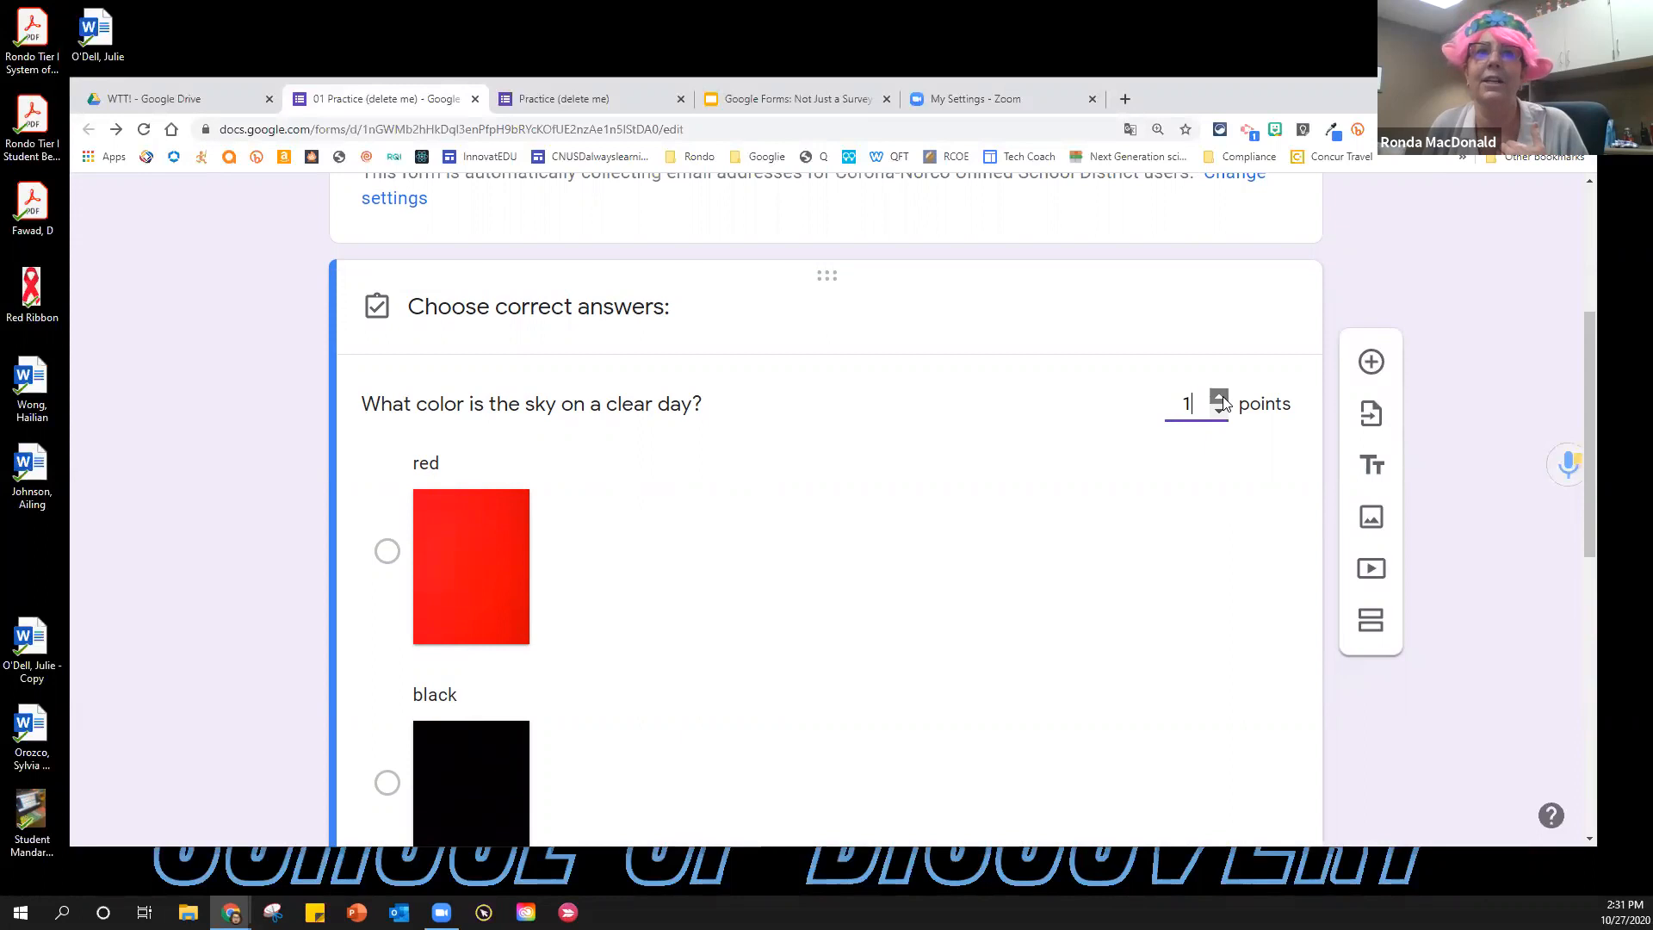
Mark blue as the only correct answer to the sky color question, leaving red unselected.
{"action": "left_click", "coordinate": [1128, 515]}
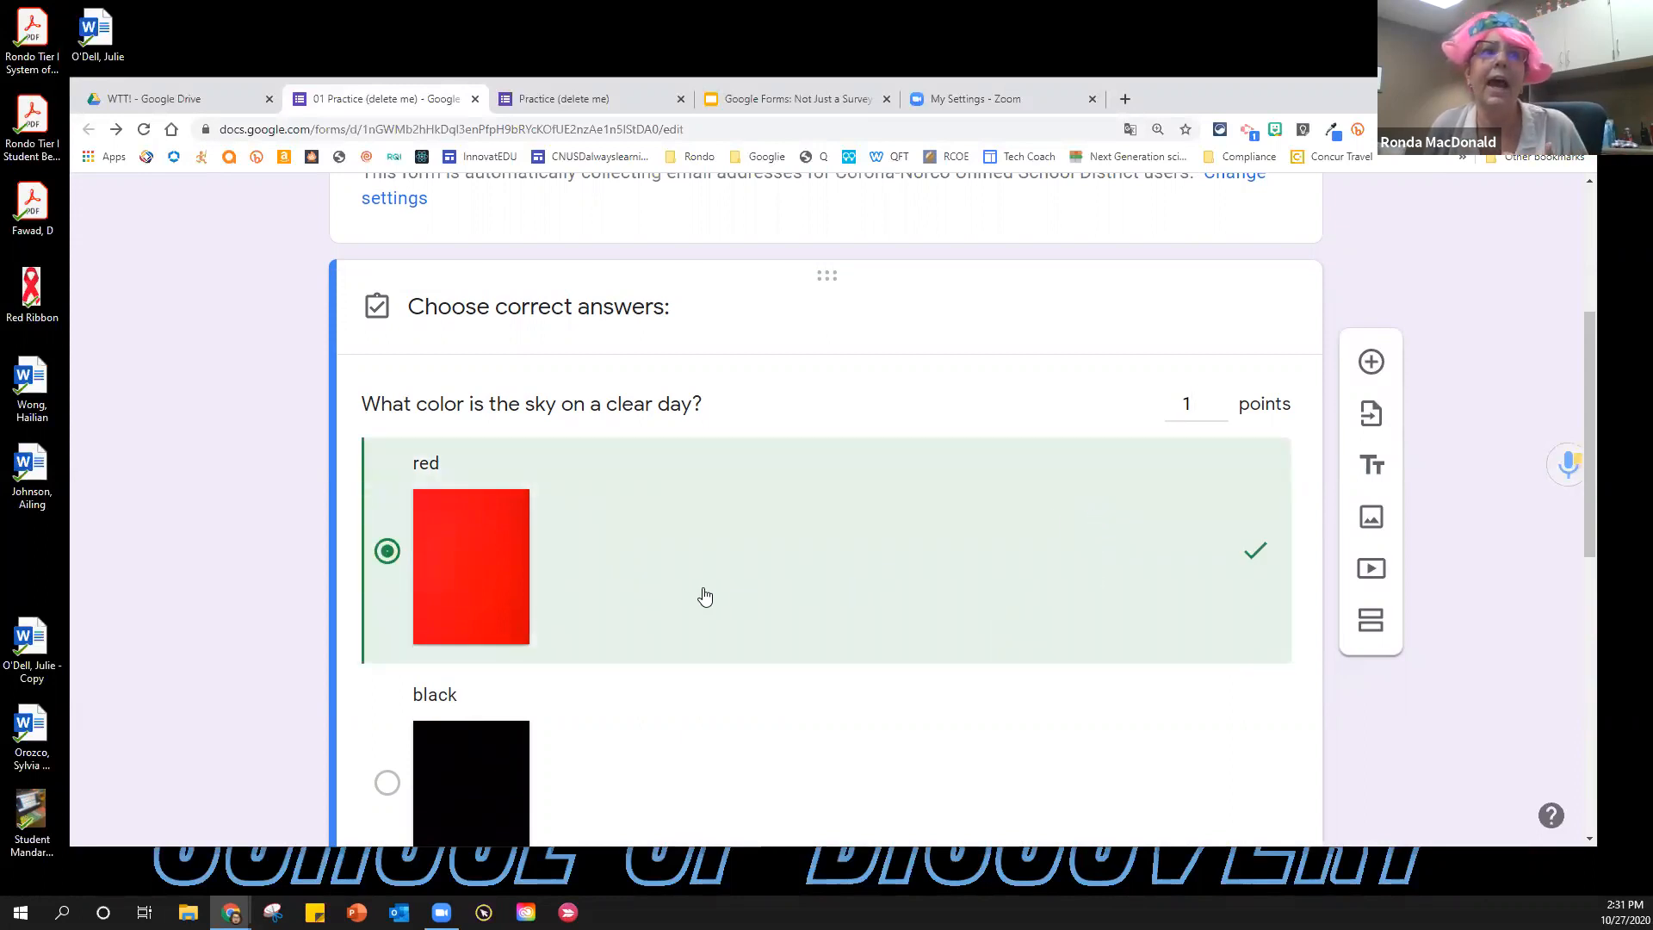
{"action": "scroll", "coordinate": [611, 568], "scroll_direction": "down", "scroll_amount": 4}
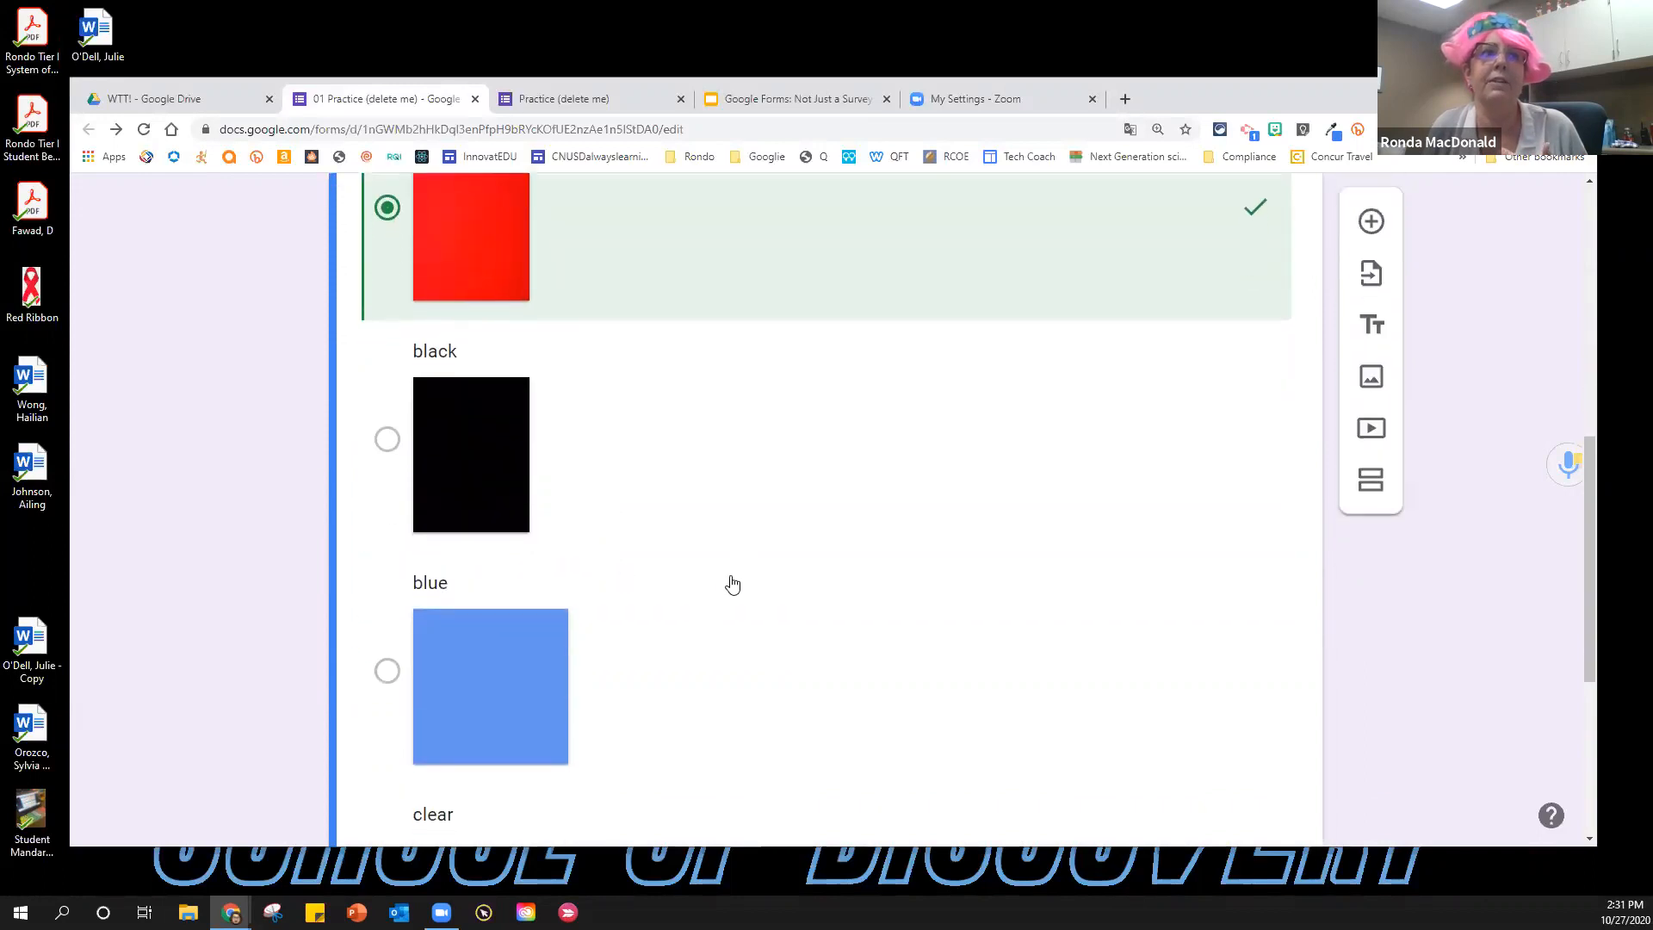
{"action": "left_click", "coordinate": [730, 661]}
{"action": "scroll", "coordinate": [379, 473], "scroll_direction": "up", "scroll_amount": 3}
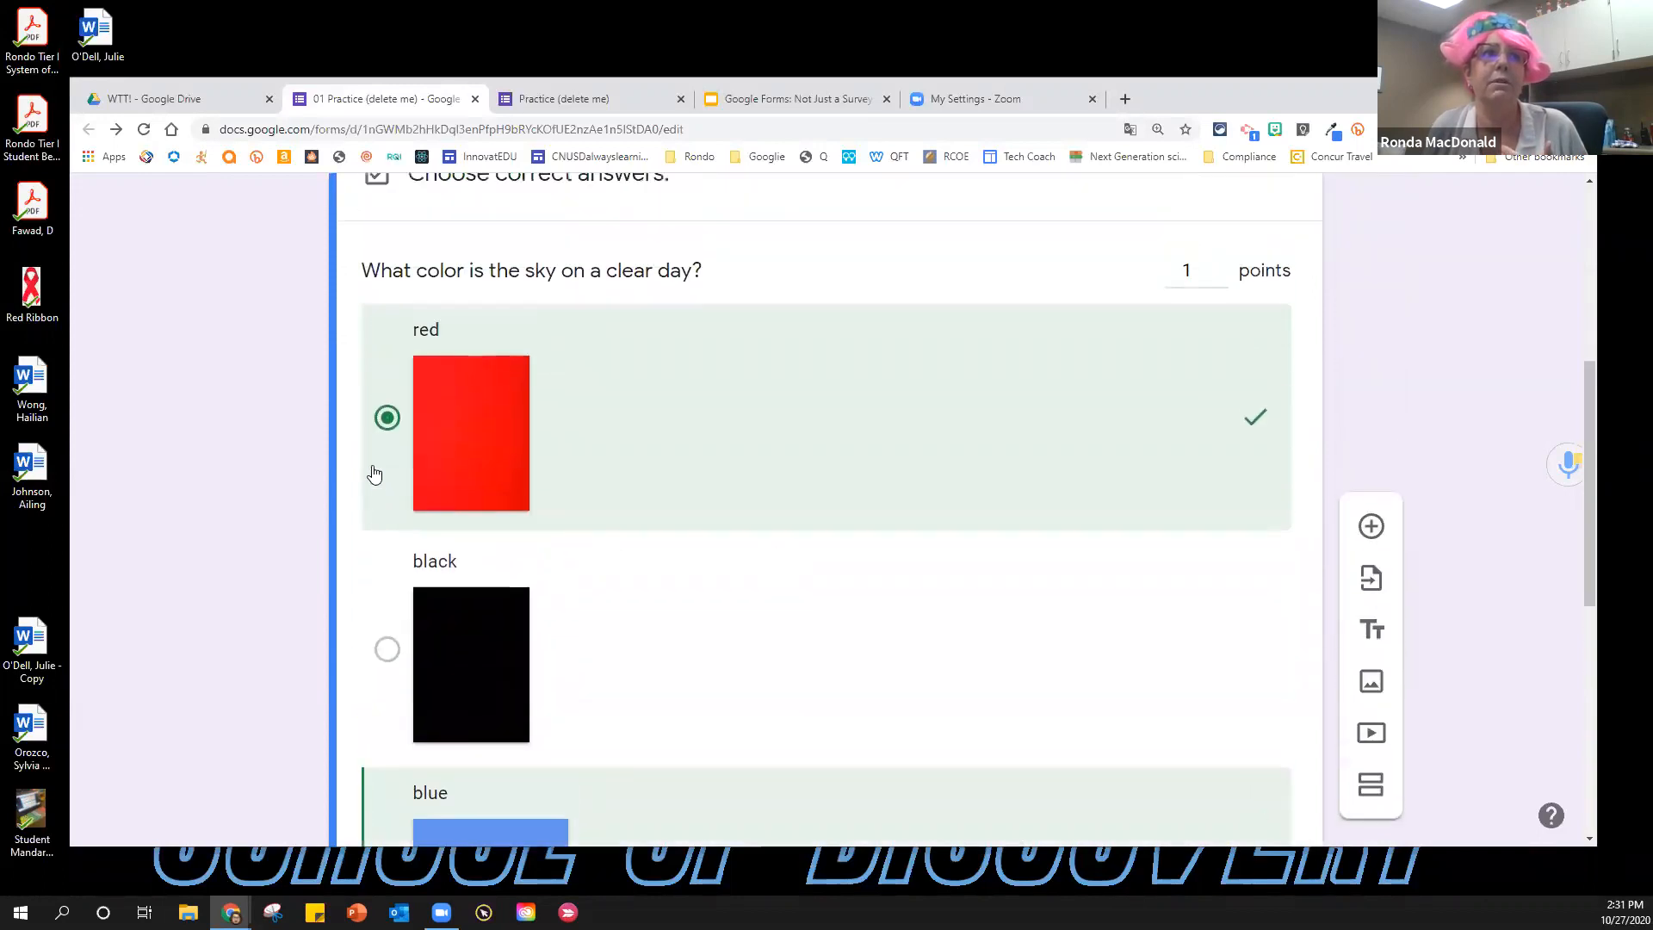
{"action": "left_click", "coordinate": [389, 468]}
Add answer feedback for correct answers reading "Great job, I can tell you worked hard to study this information.".
{"action": "scroll", "coordinate": [938, 573], "scroll_direction": "down", "scroll_amount": 3}
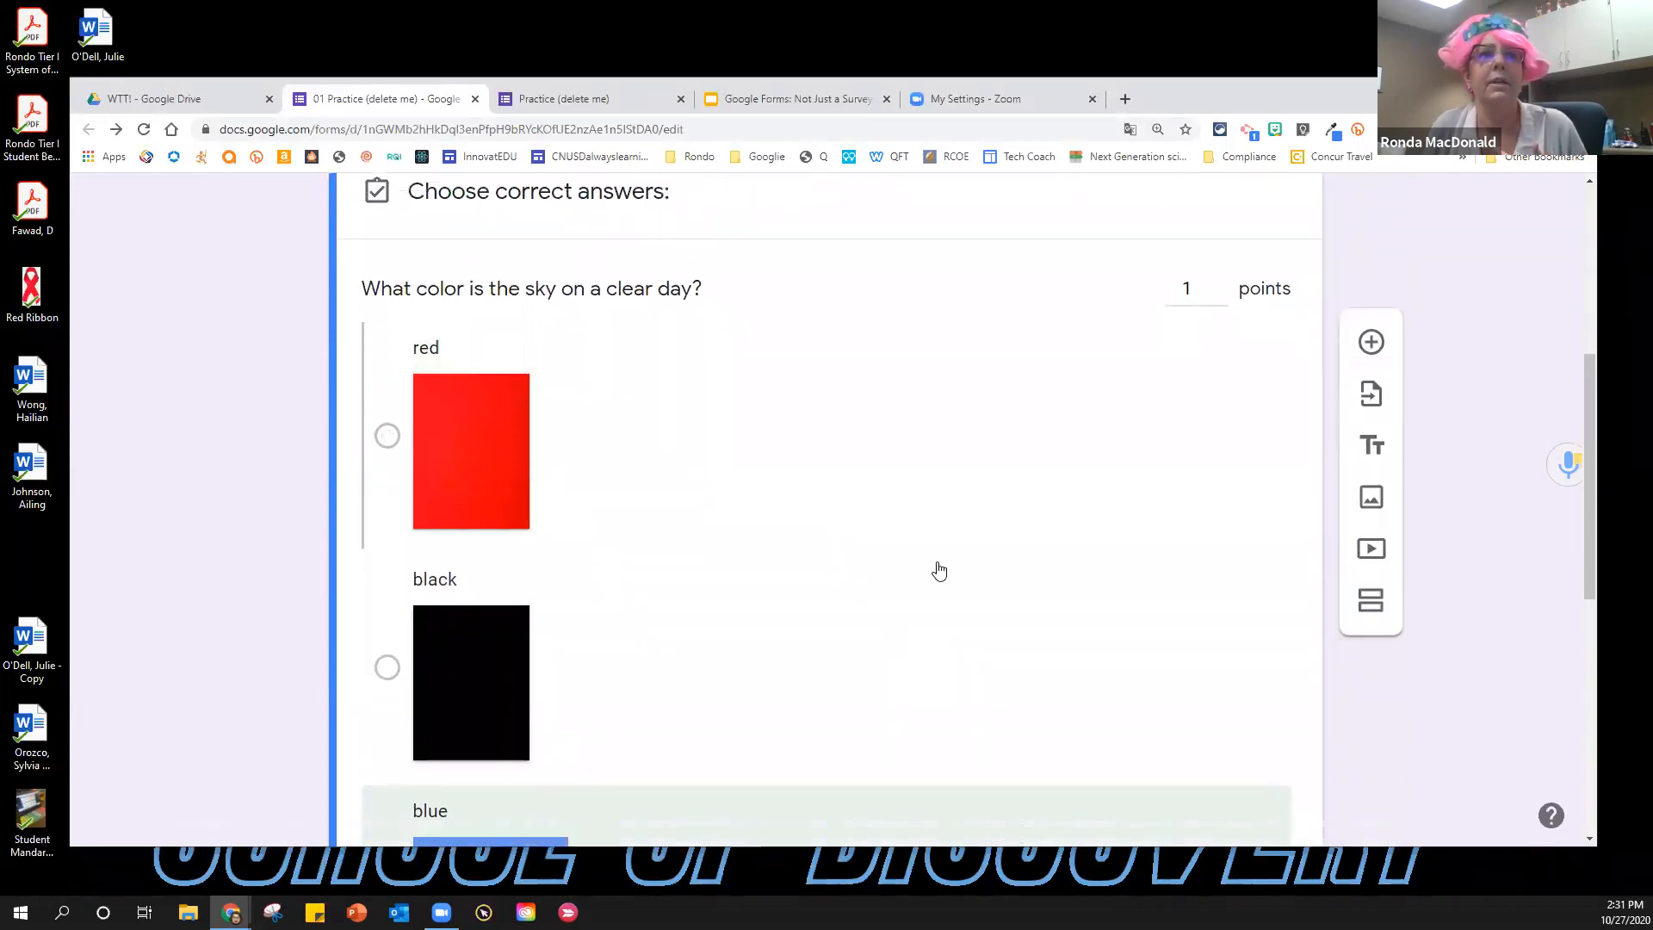
{"action": "scroll", "coordinate": [904, 668], "scroll_direction": "down", "scroll_amount": 2}
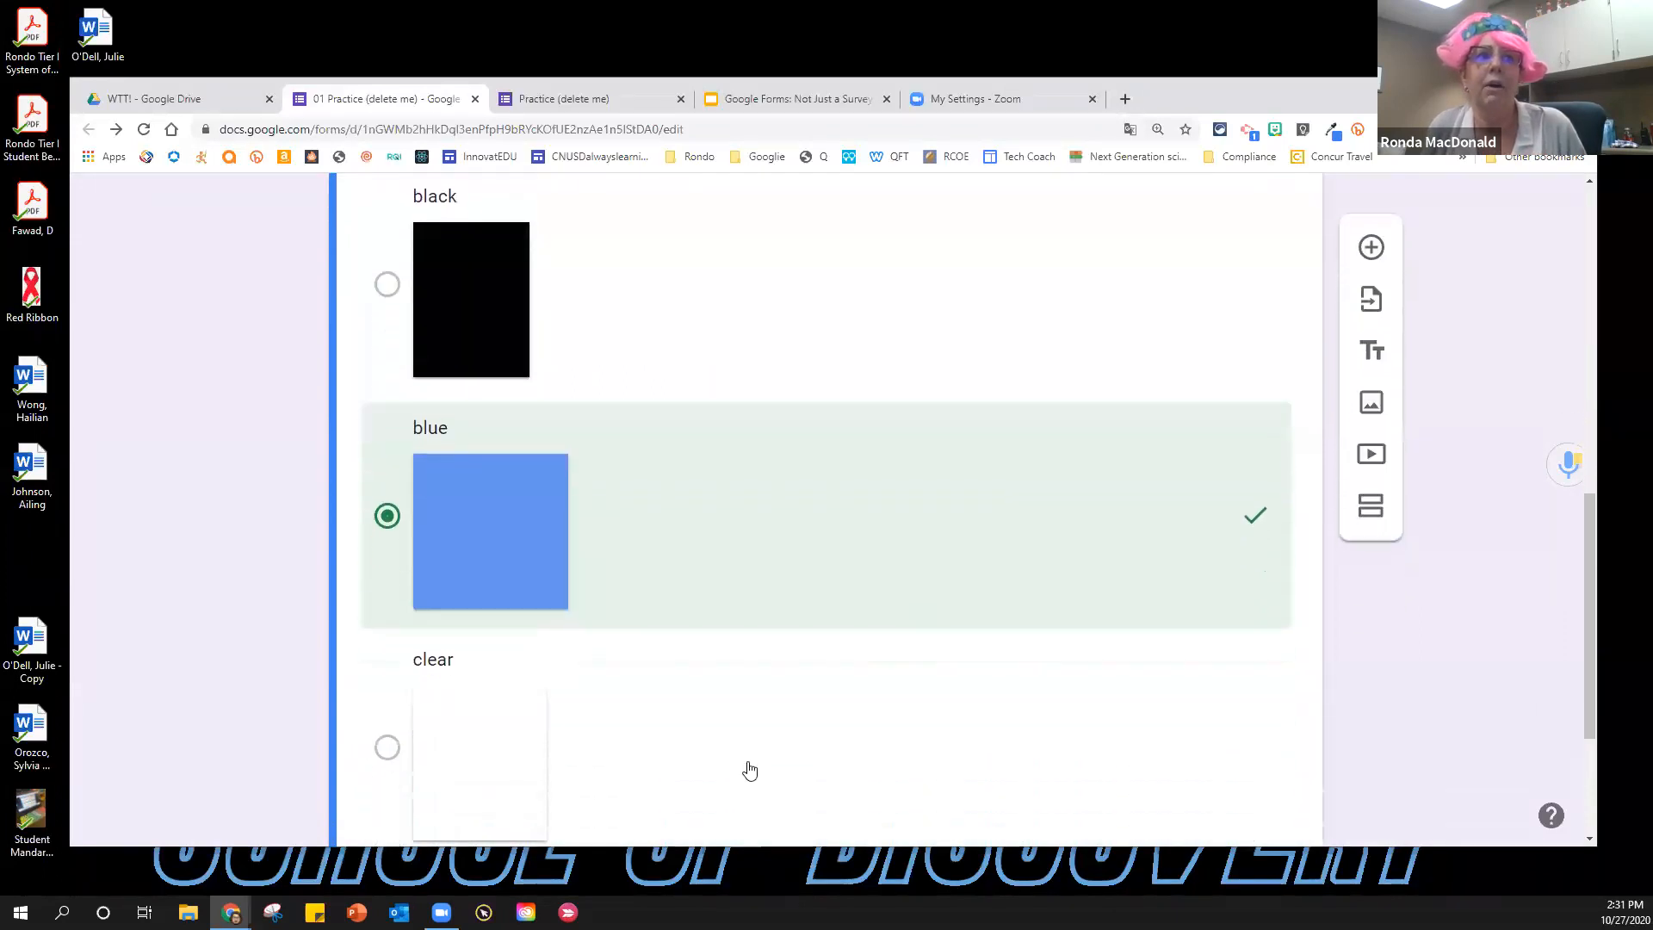
{"action": "scroll", "coordinate": [657, 721], "scroll_direction": "down", "scroll_amount": 2}
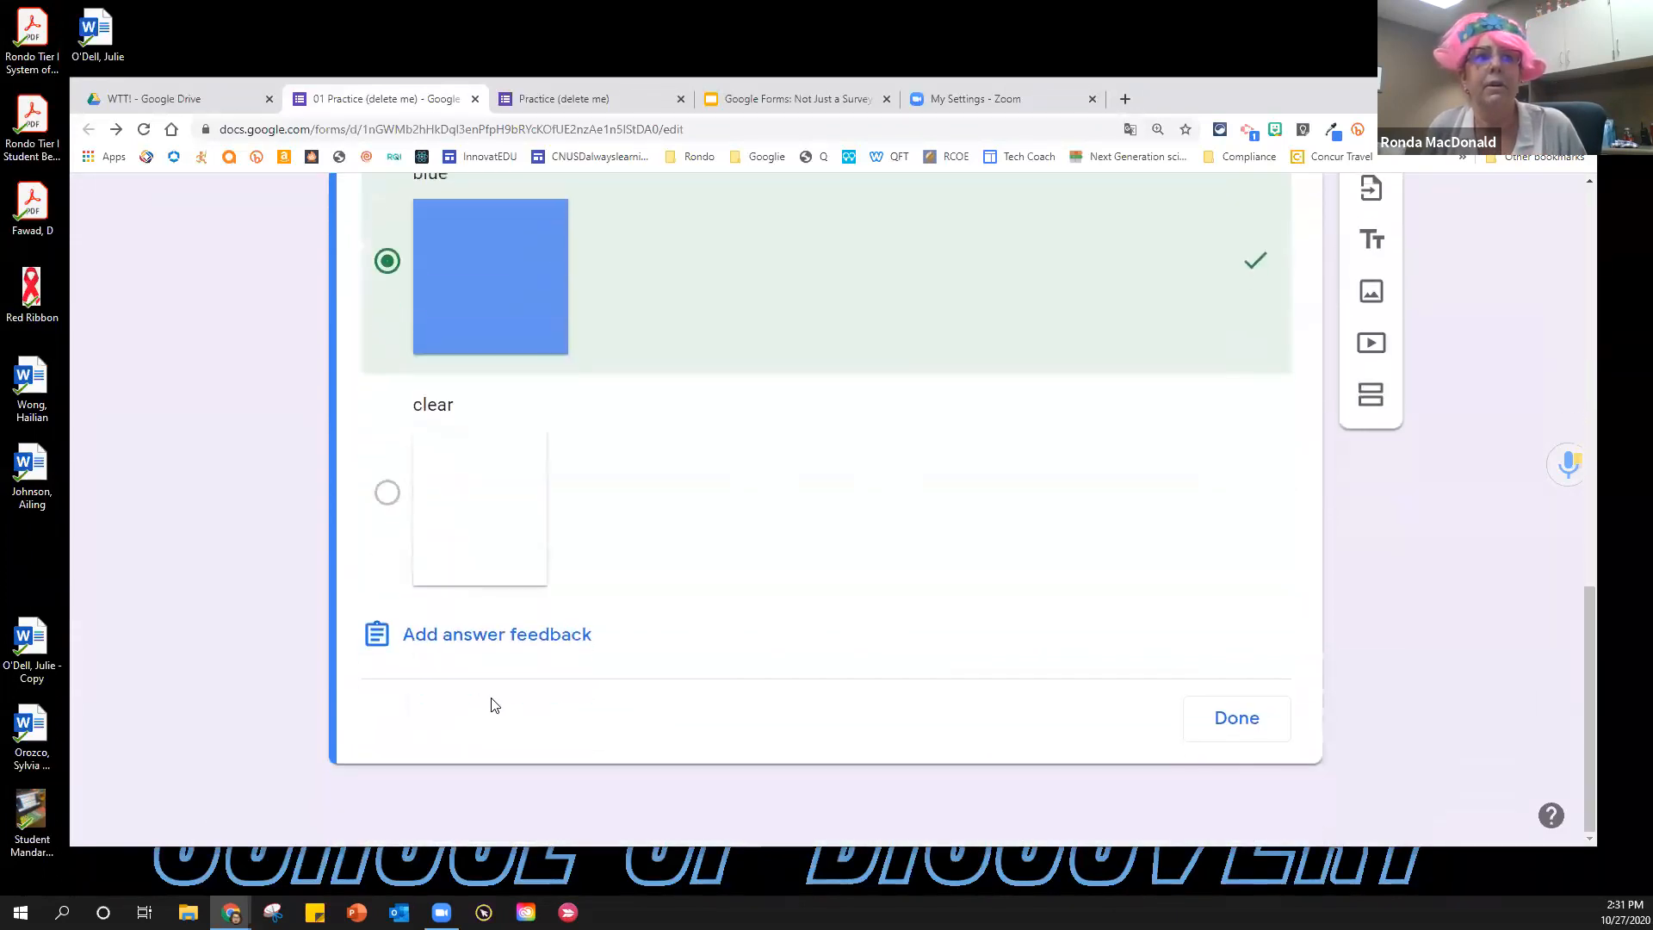
{"action": "left_click", "coordinate": [465, 641]}
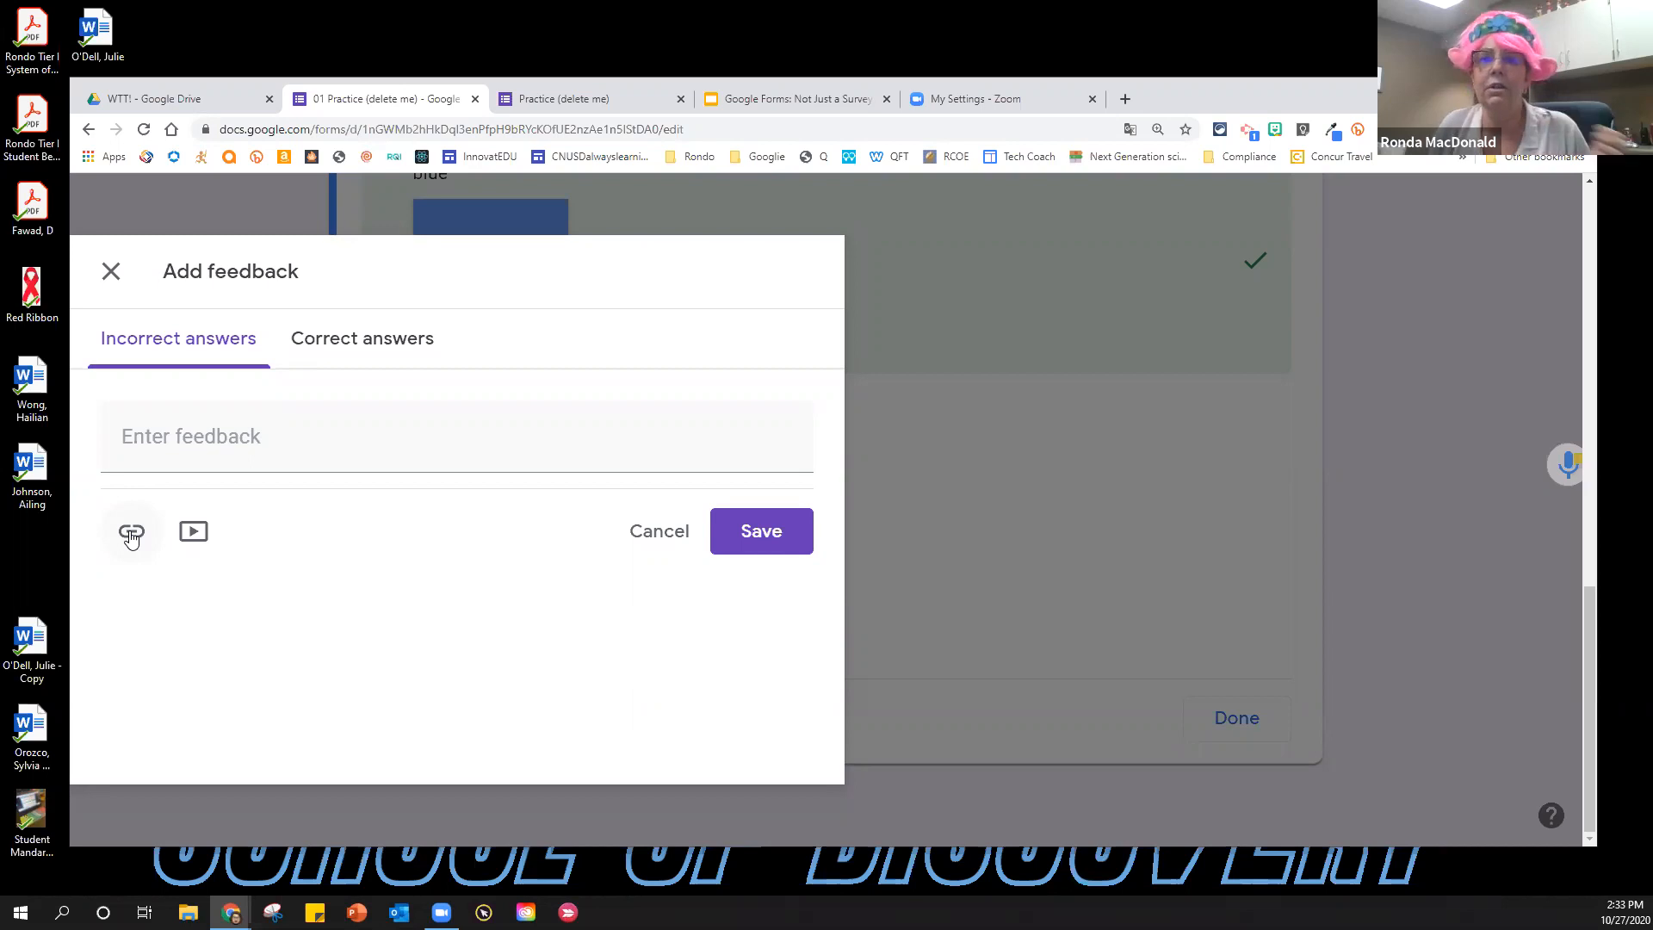
{"action": "left_click", "coordinate": [336, 347]}
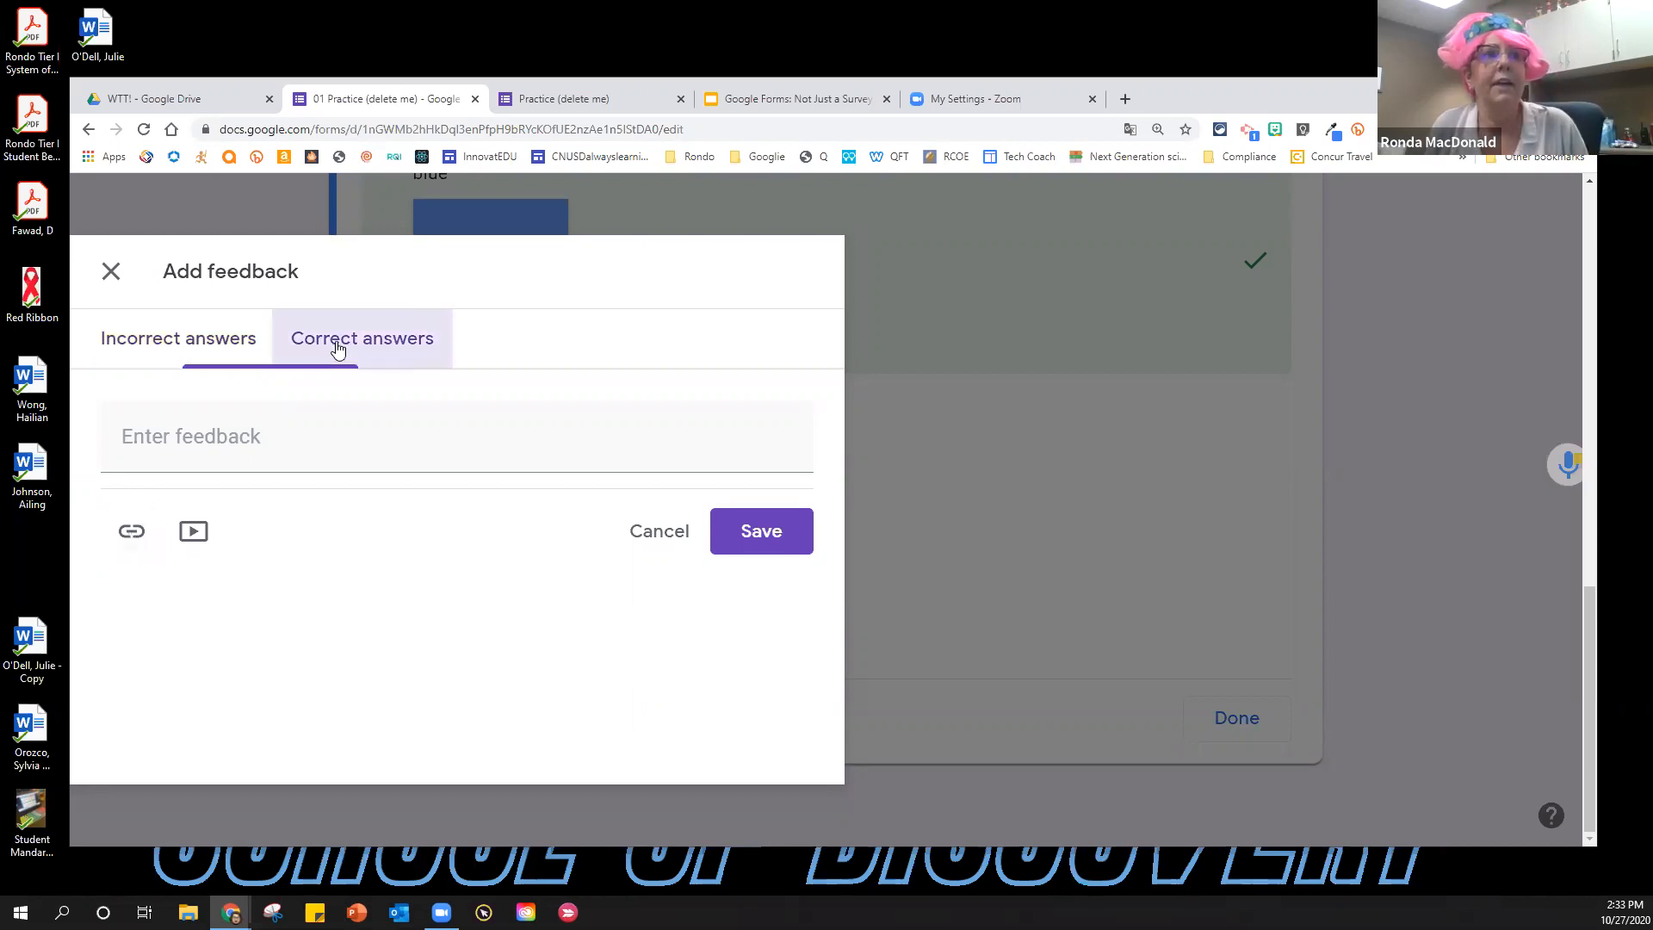
{"action": "left_click", "coordinate": [163, 456]}
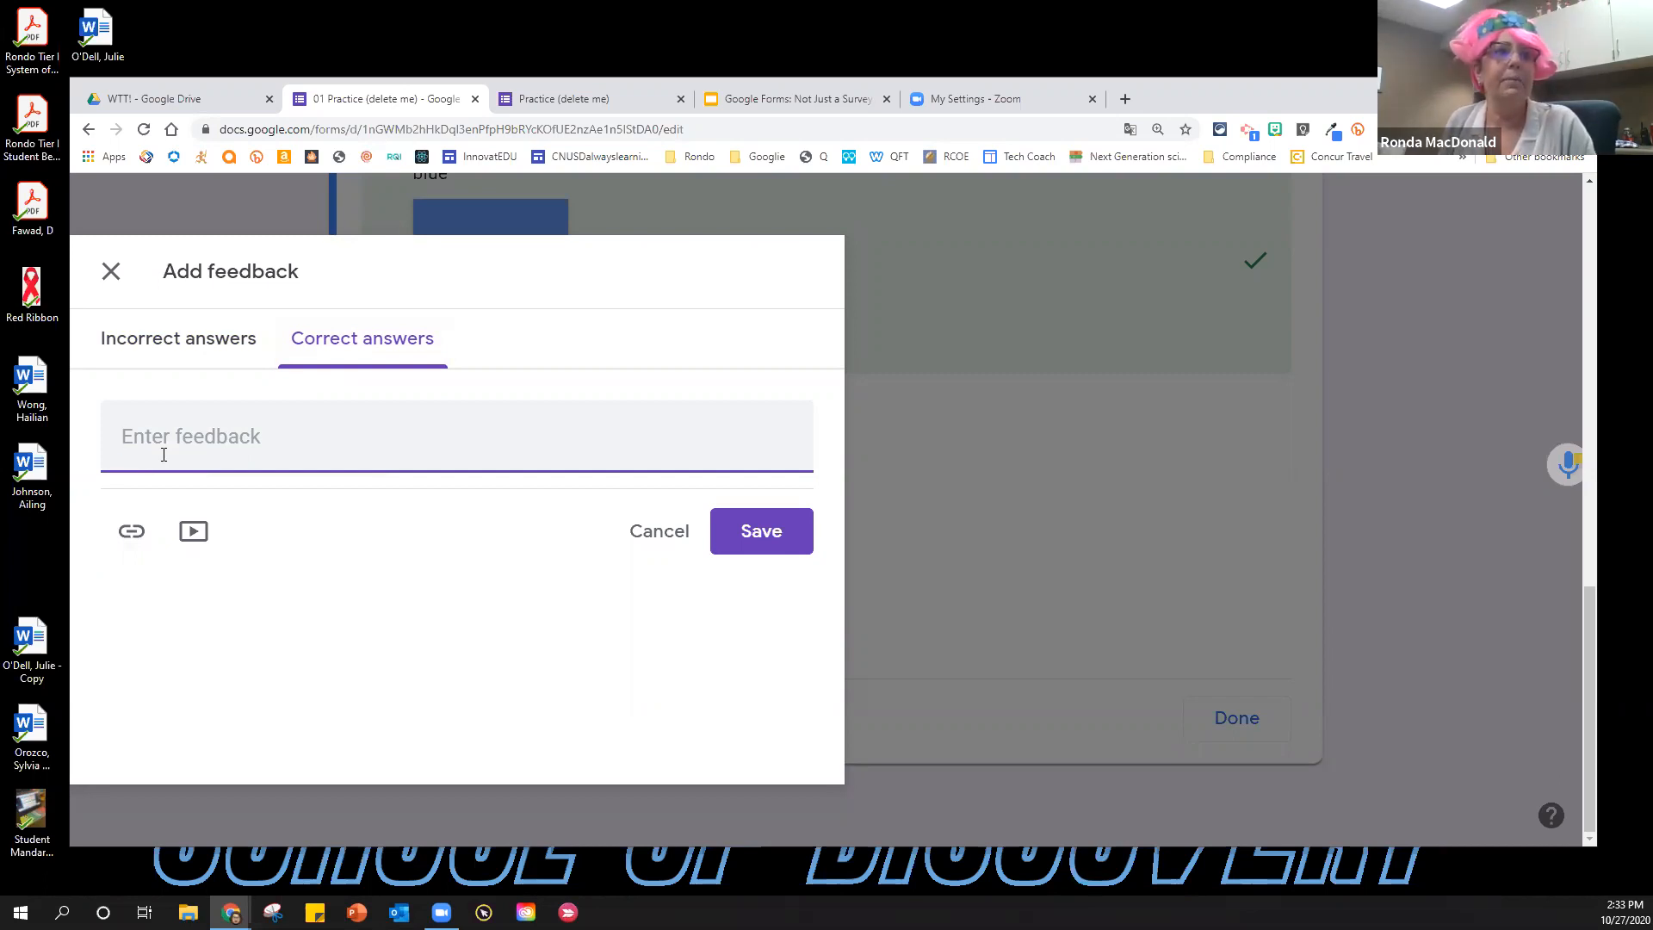
{"action": "type", "text": "Great"}
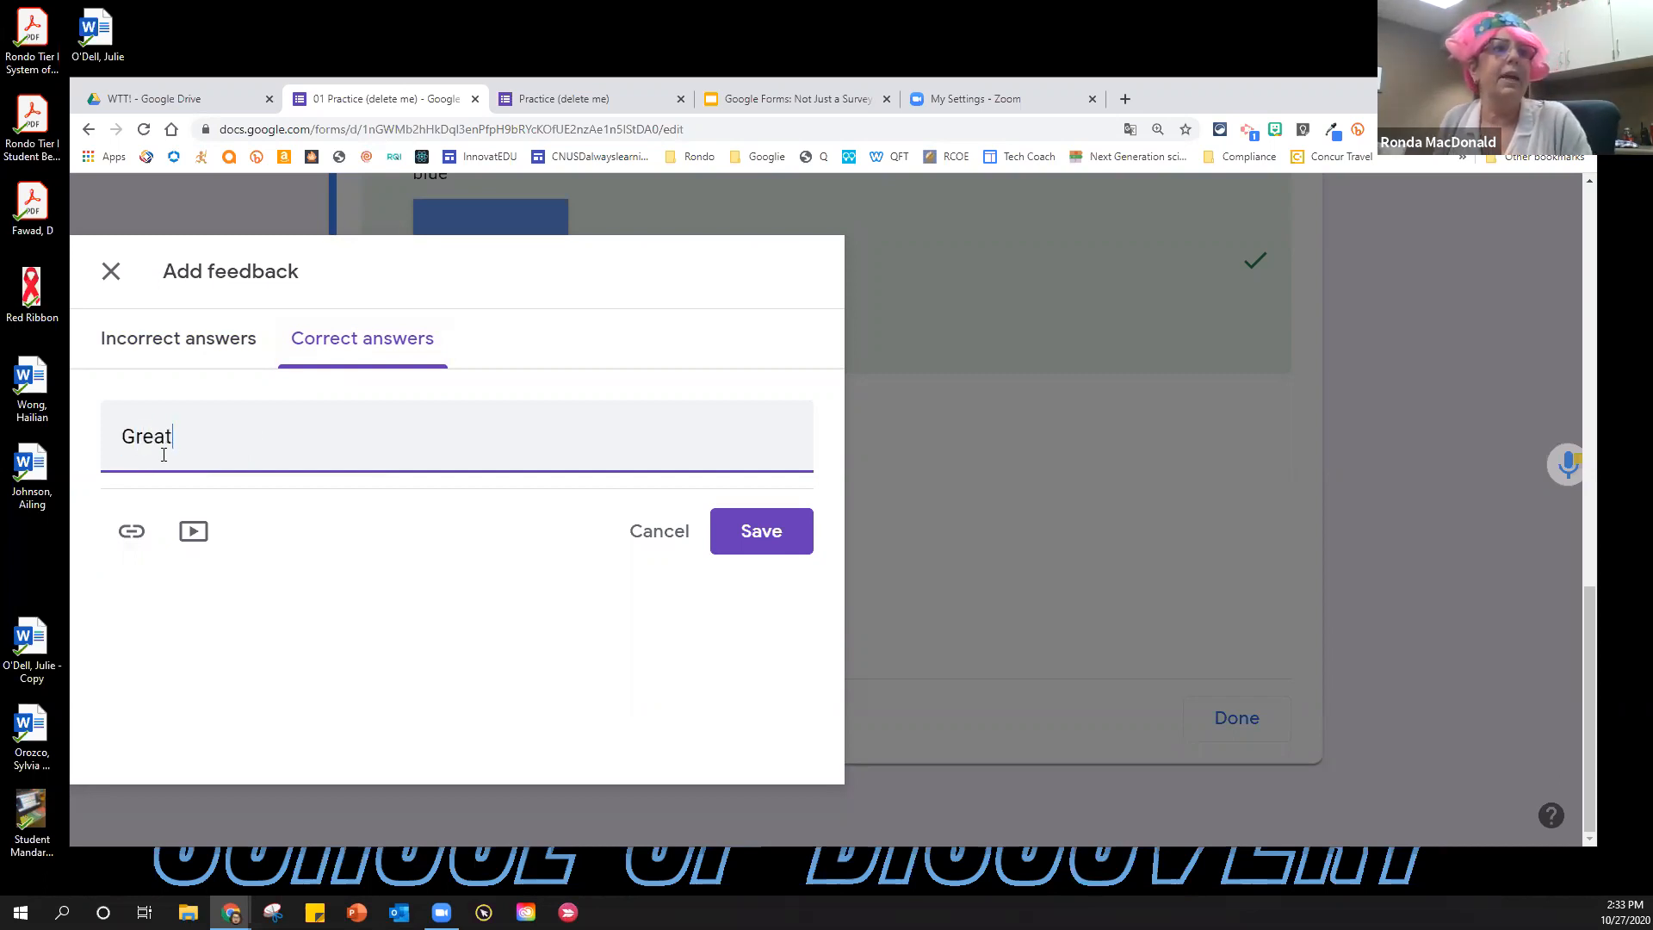
{"action": "type", "text": " job, I can tellyou"}
{"action": "key", "text": "BackSpace"}
{"action": "key", "text": "BackSpace"}
{"action": "key", "text": "BackSpace"}
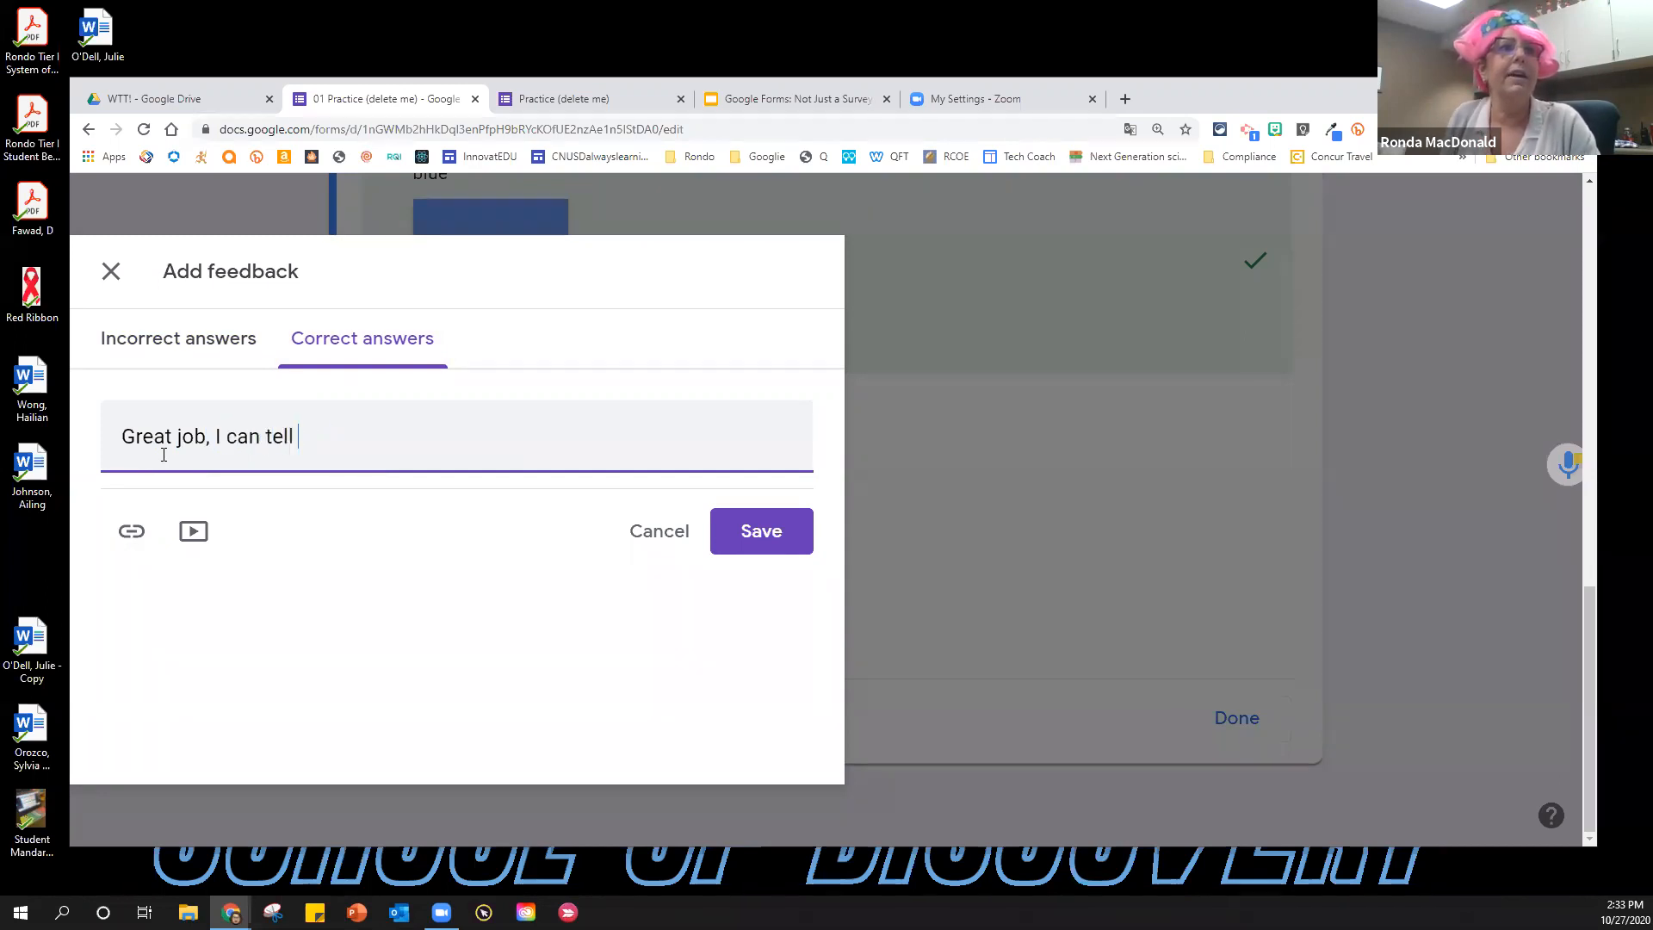
{"action": "type", "text": "you w"}
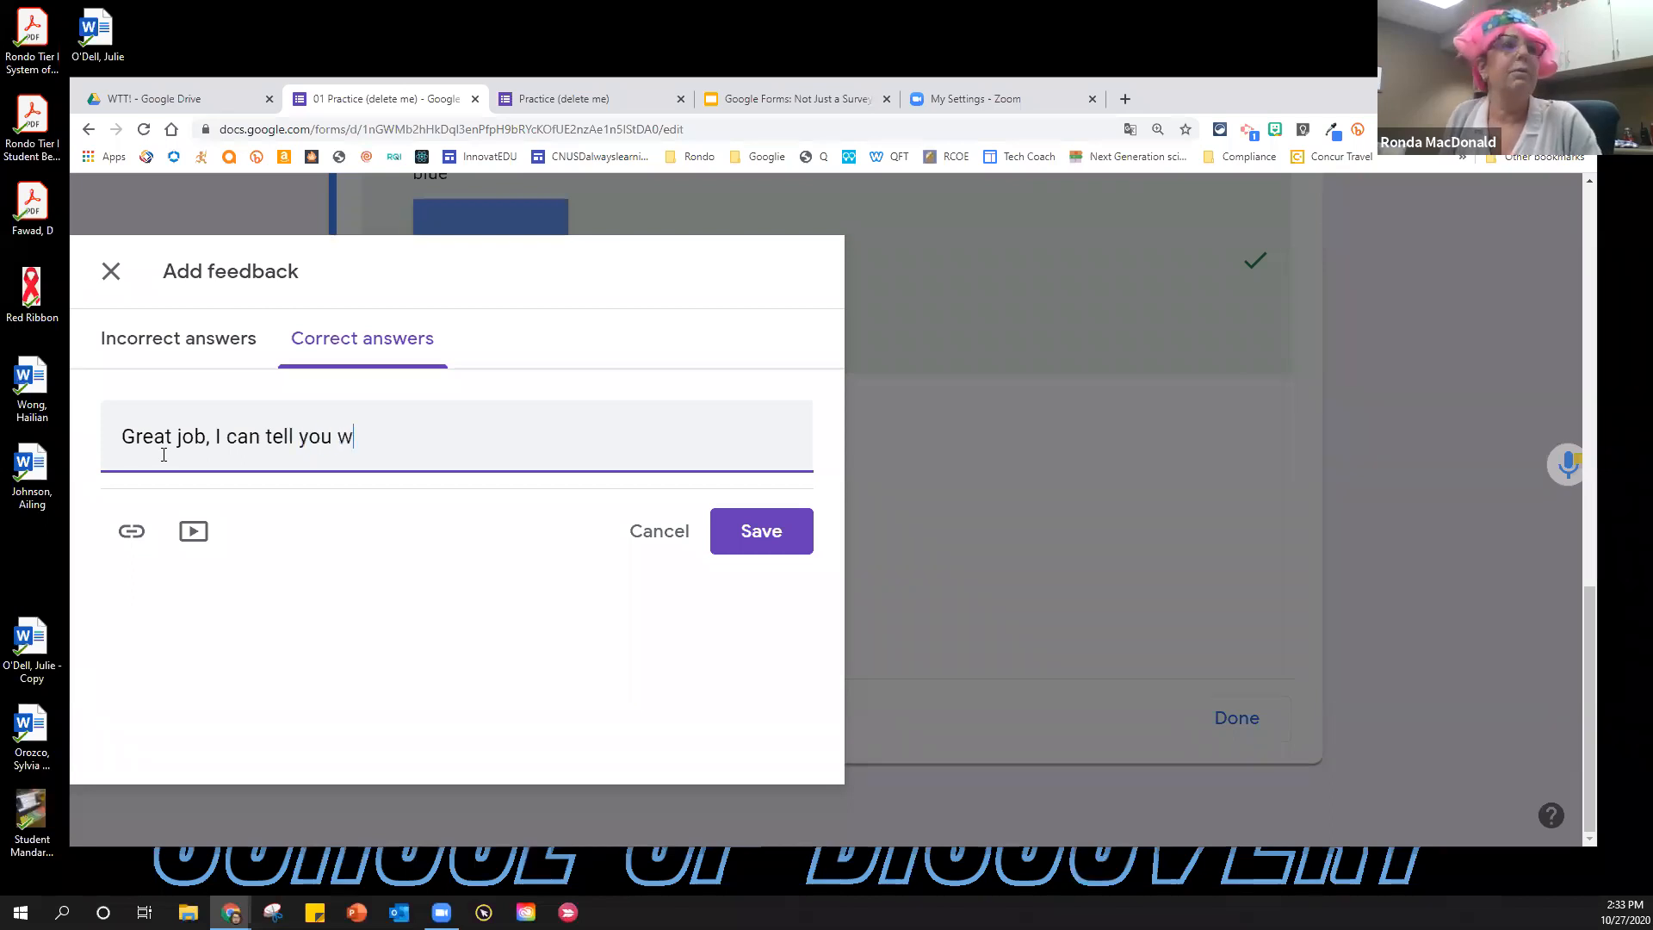
{"action": "type", "text": "orked hard t"}
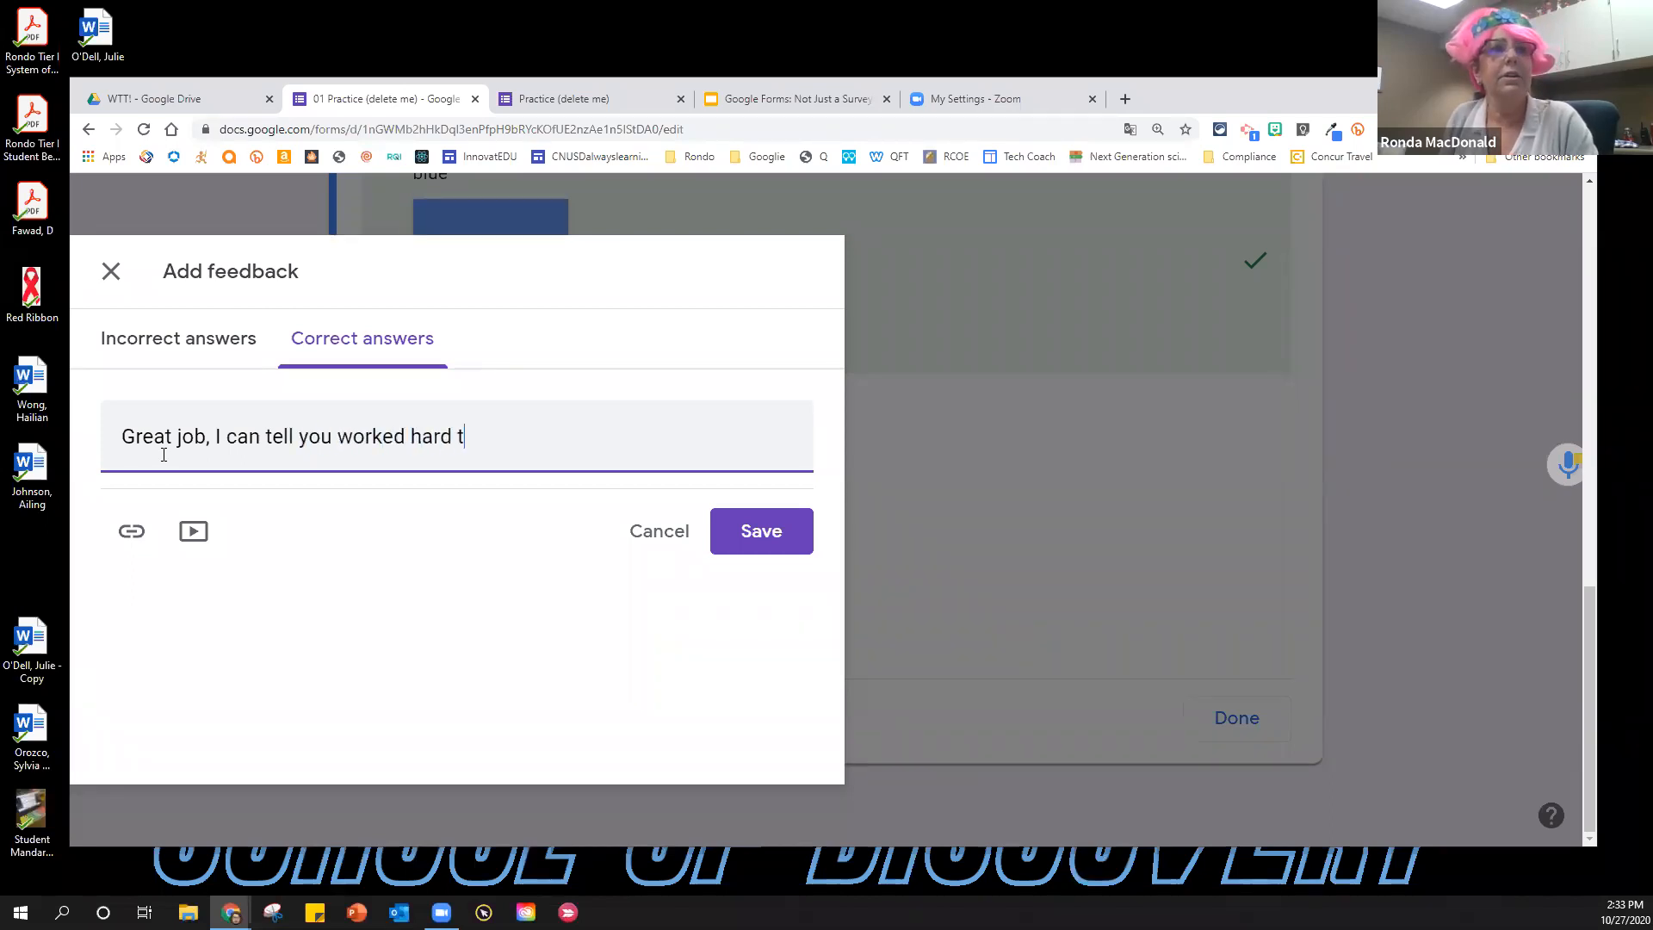
{"action": "type", "text": "o stud"}
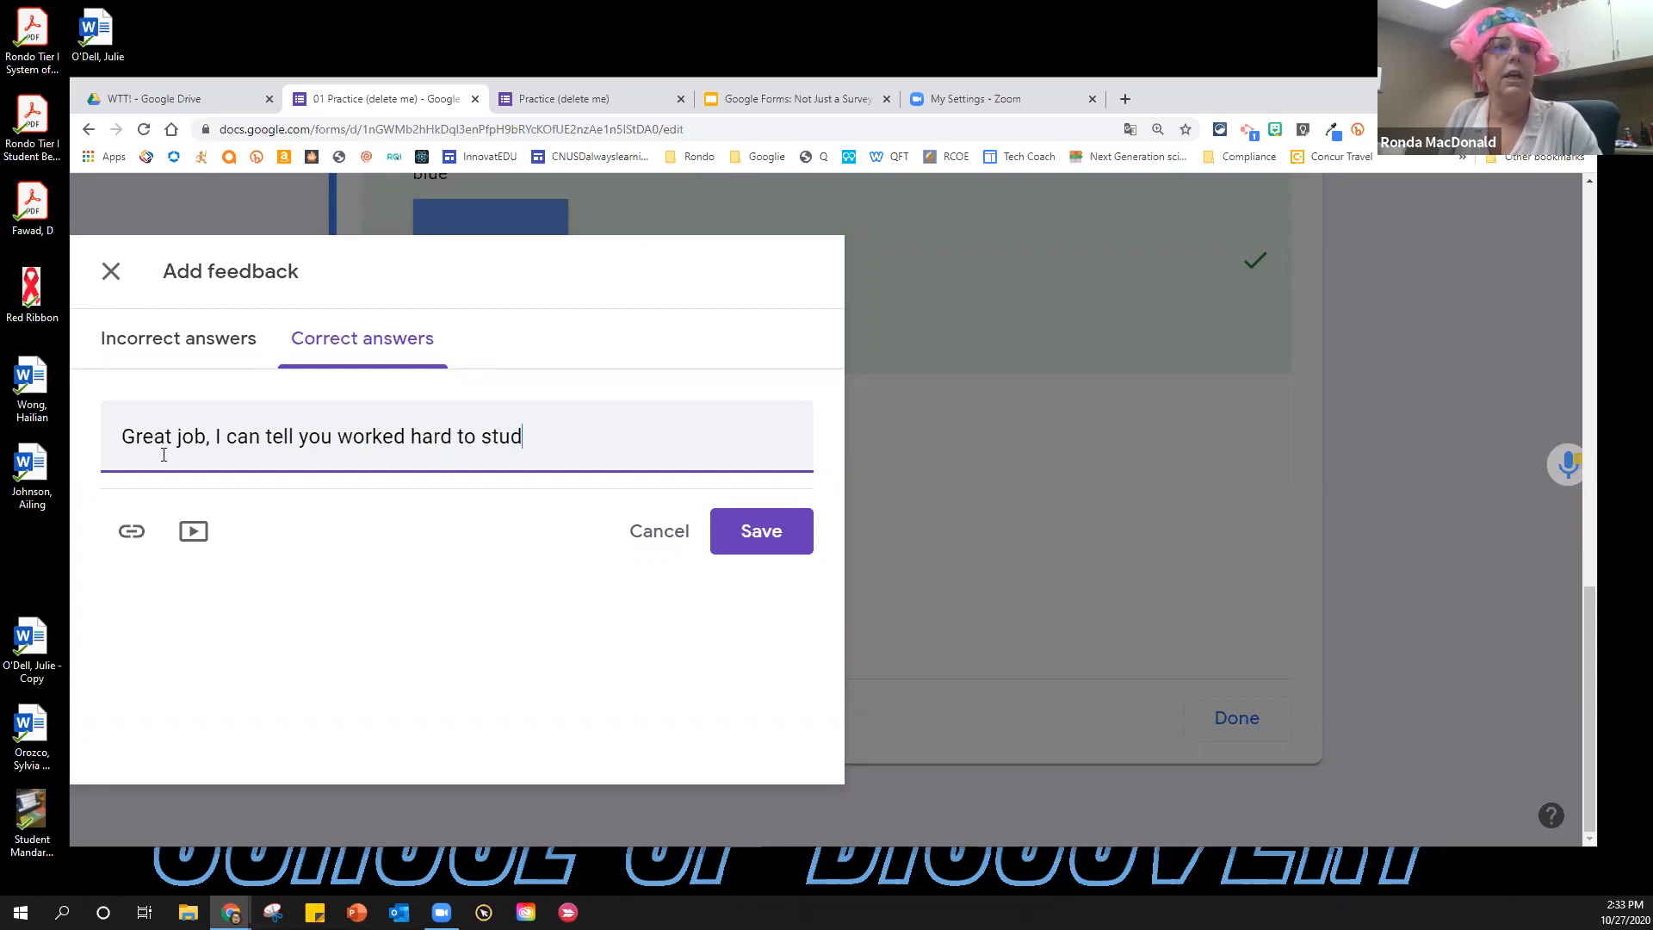
{"action": "type", "text": "y this information."}
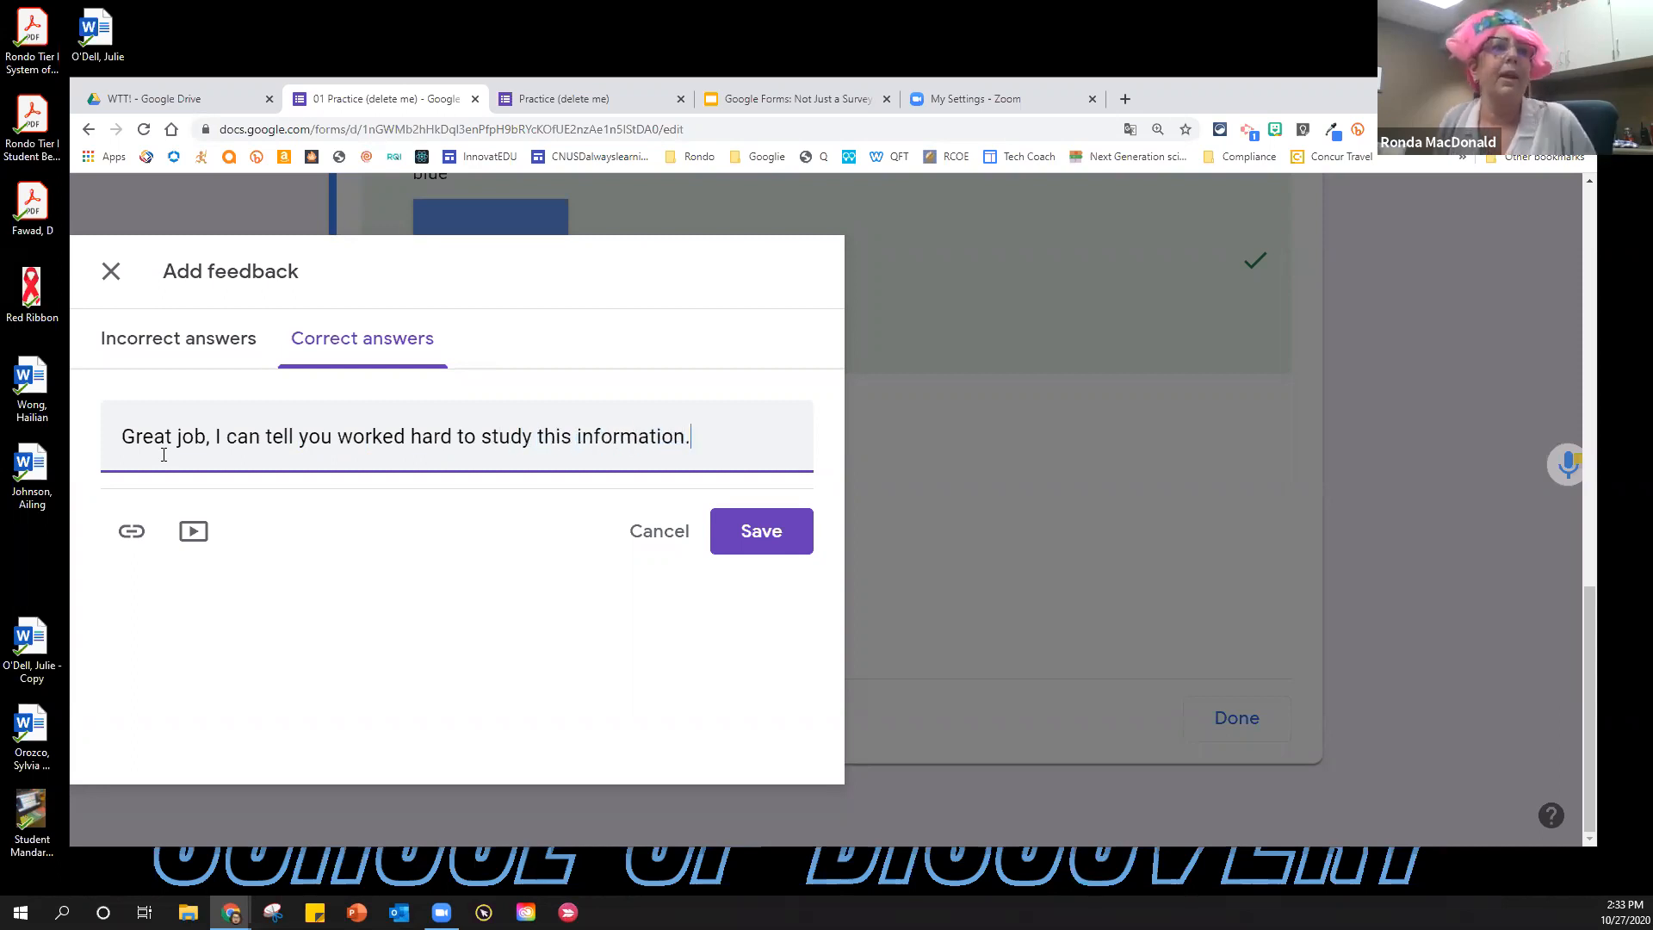
Enter the incorrect-answer feedback "Please refer to your notes from Wednesday" and save the question's feedback.
{"action": "left_click", "coordinate": [175, 339]}
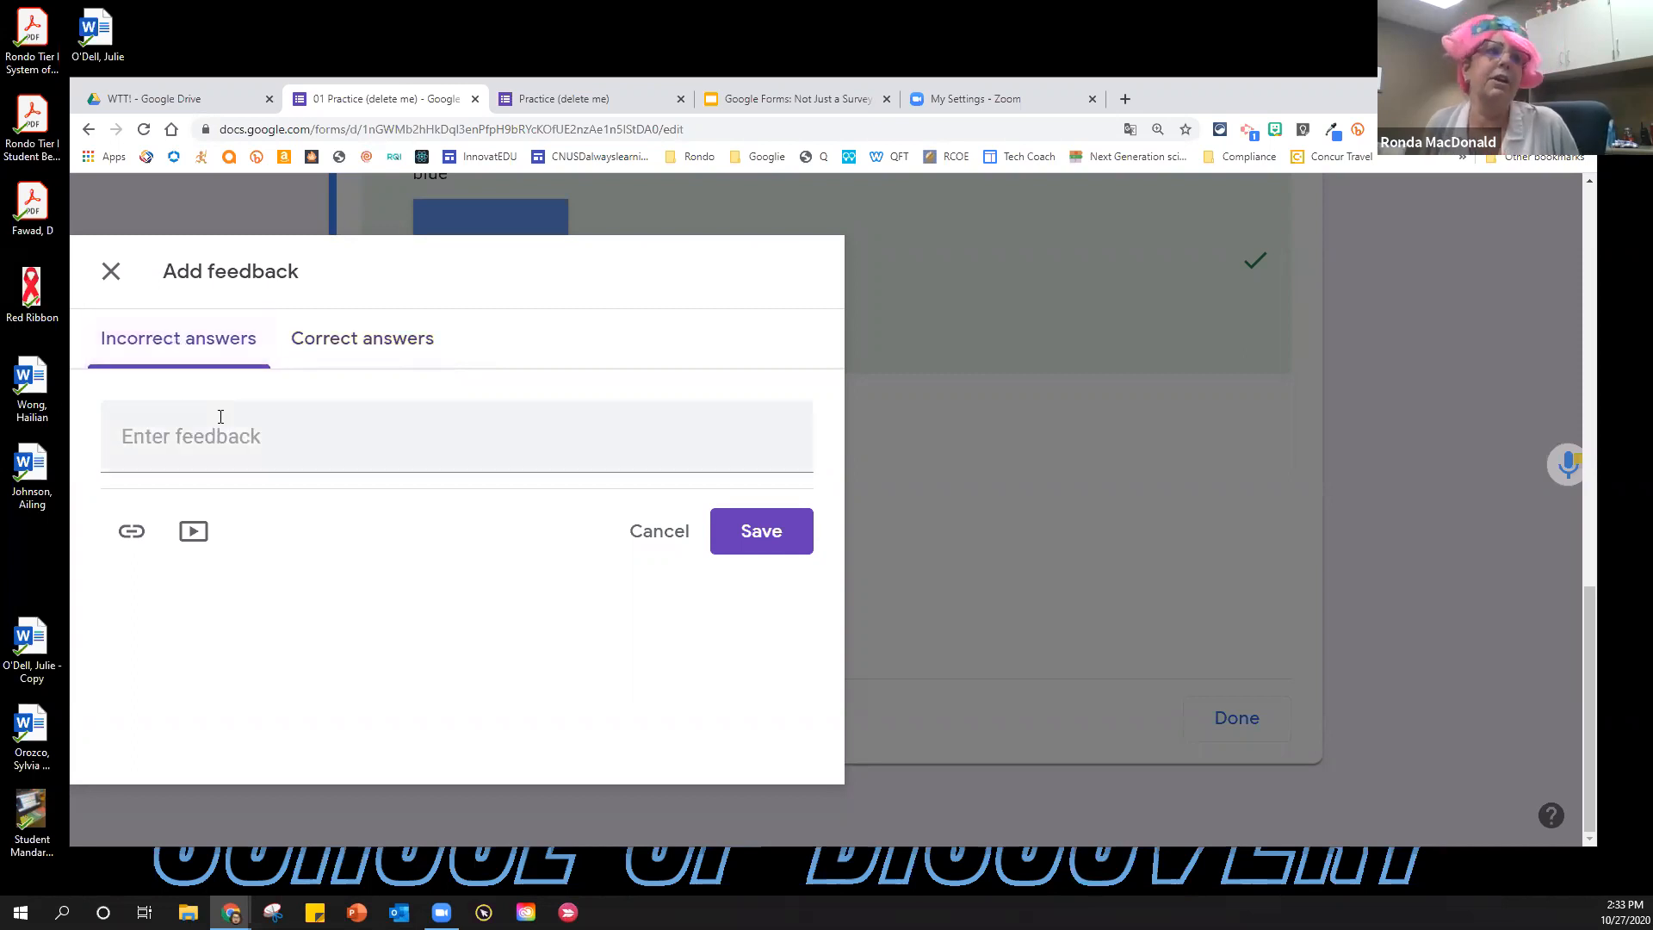
{"action": "left_click", "coordinate": [249, 451]}
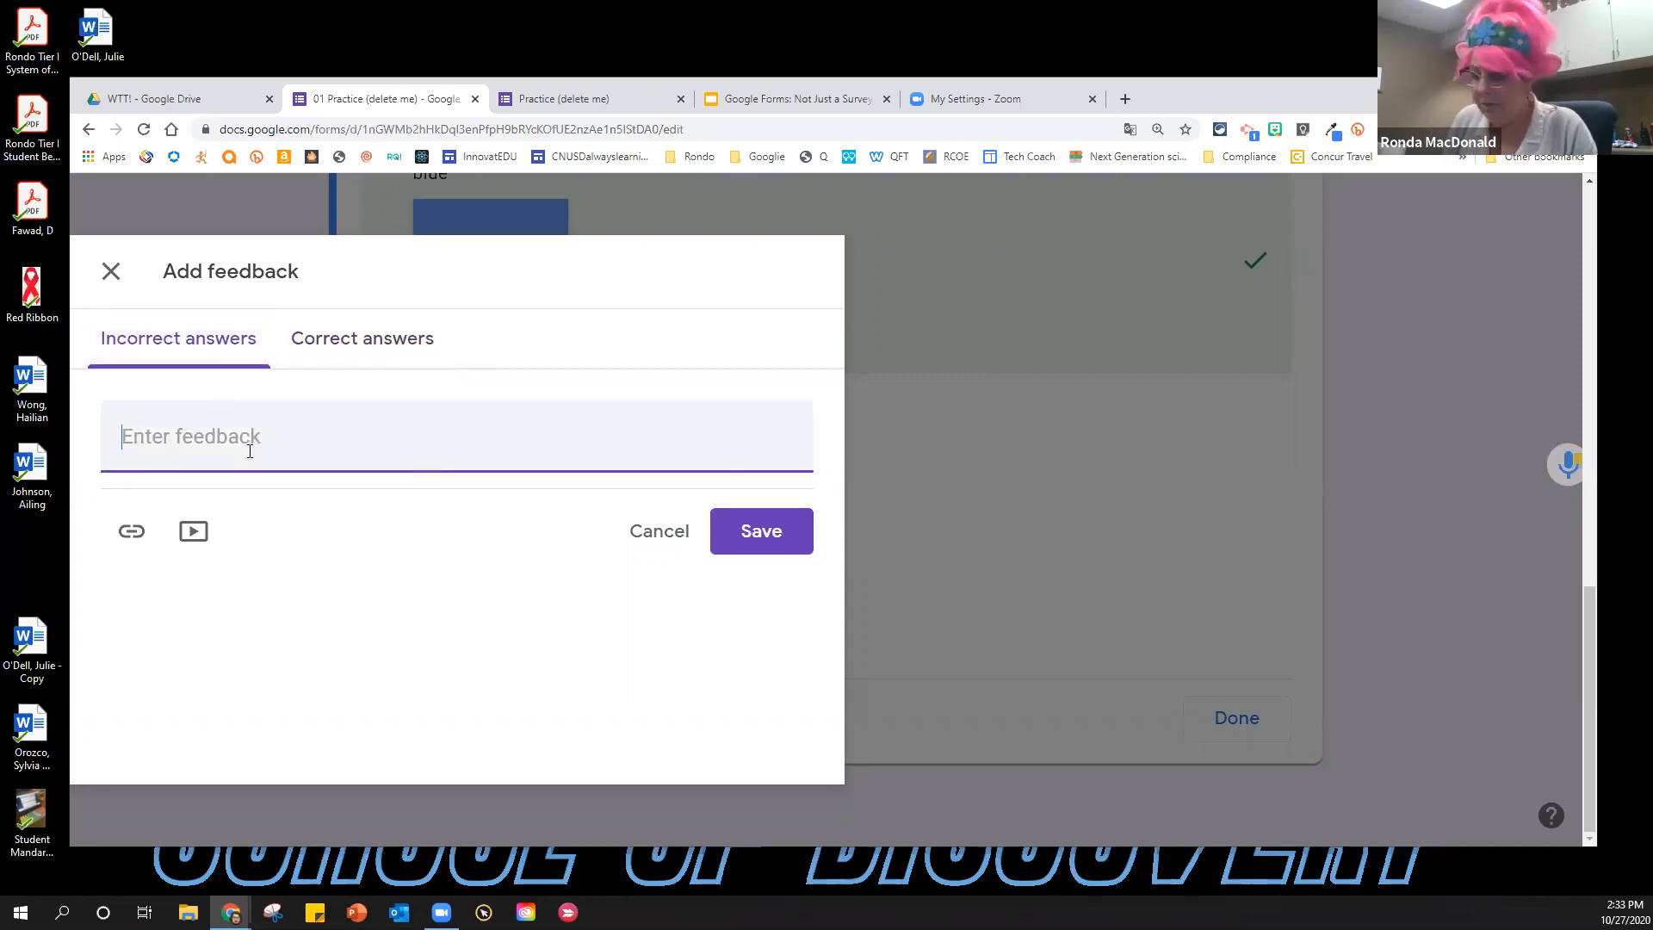
{"action": "type", "text": "Please re"}
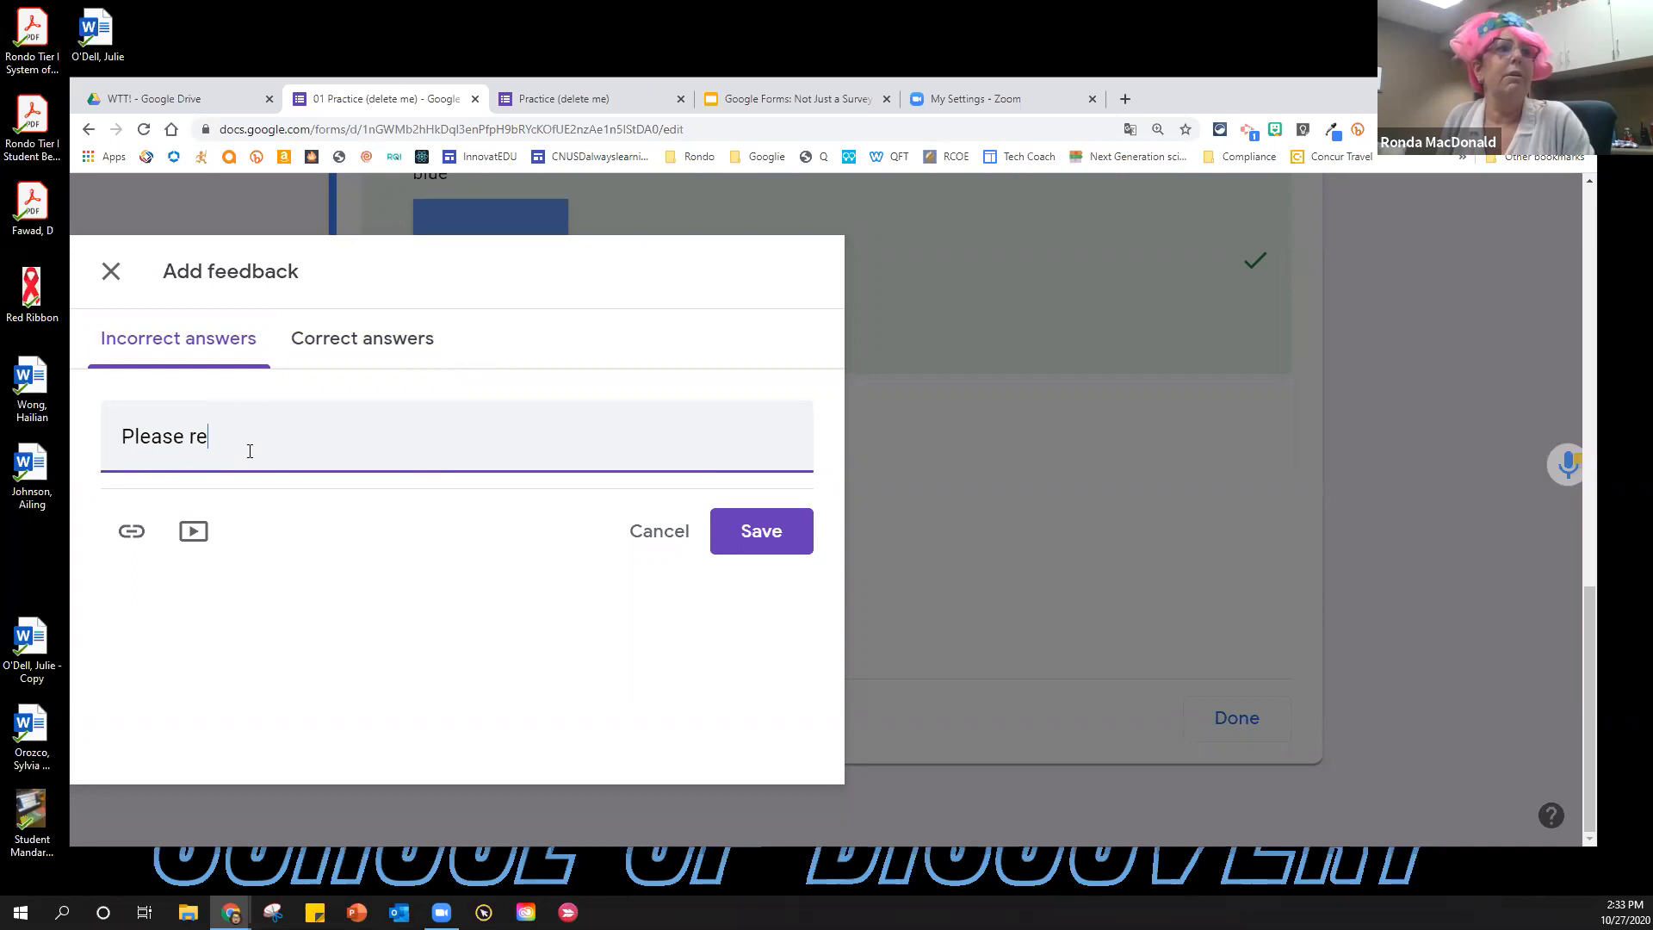
{"action": "type", "text": "fer to your "}
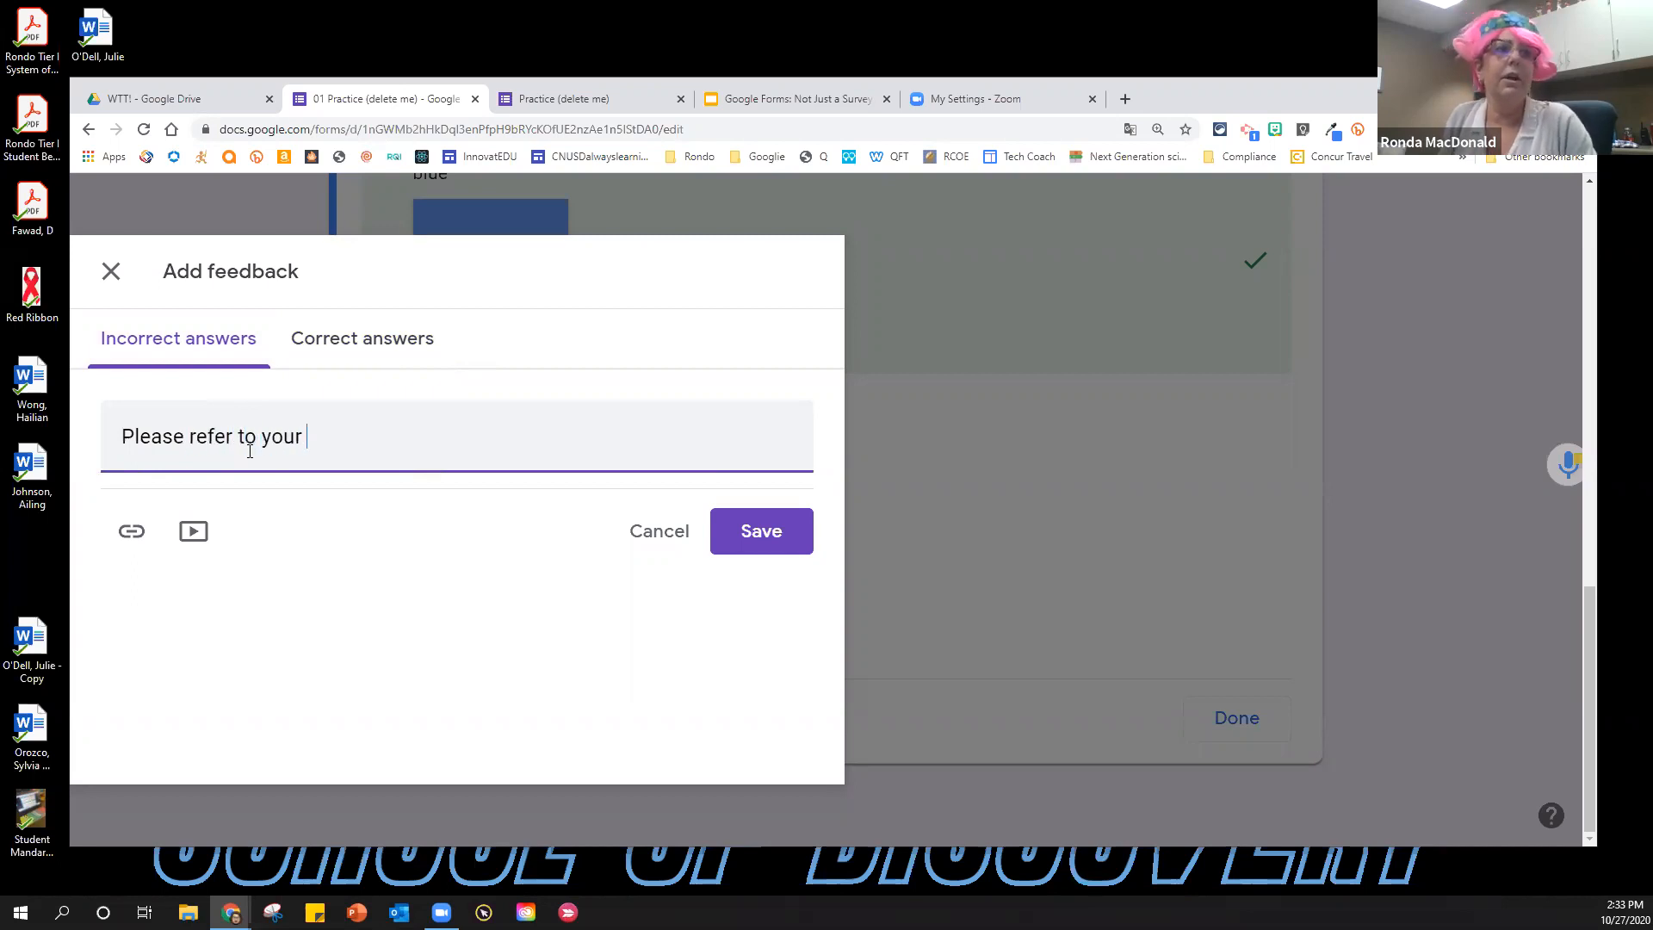
{"action": "type", "text": "notes from W"}
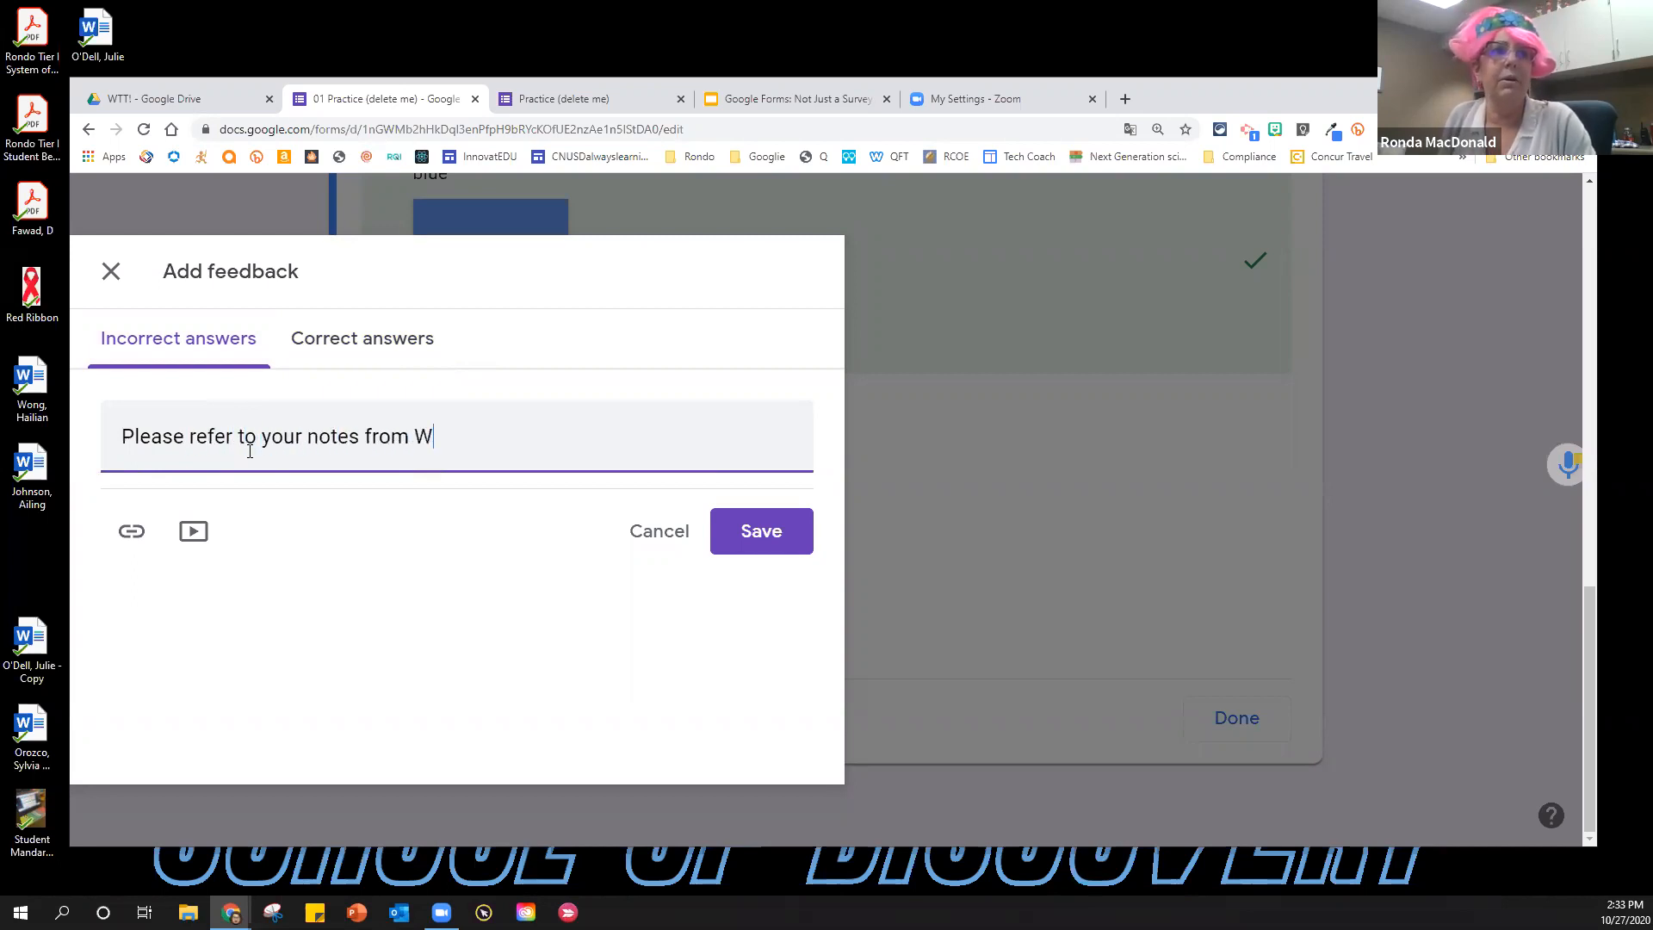
{"action": "type", "text": "ednesday."}
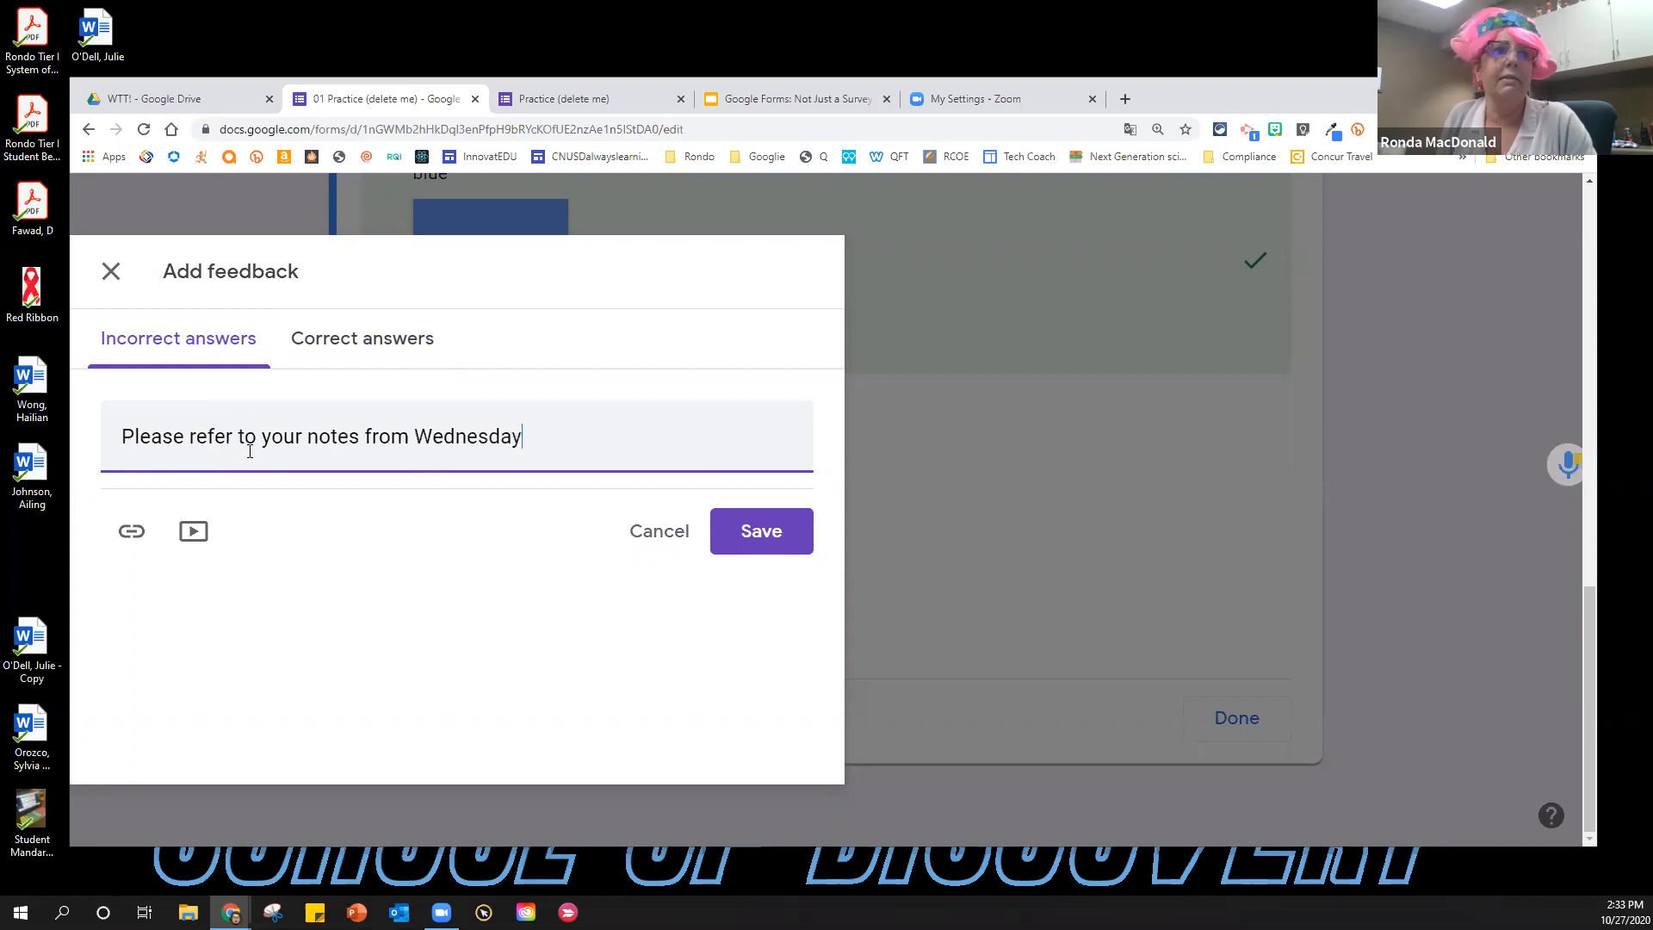
{"action": "left_click", "coordinate": [794, 531]}
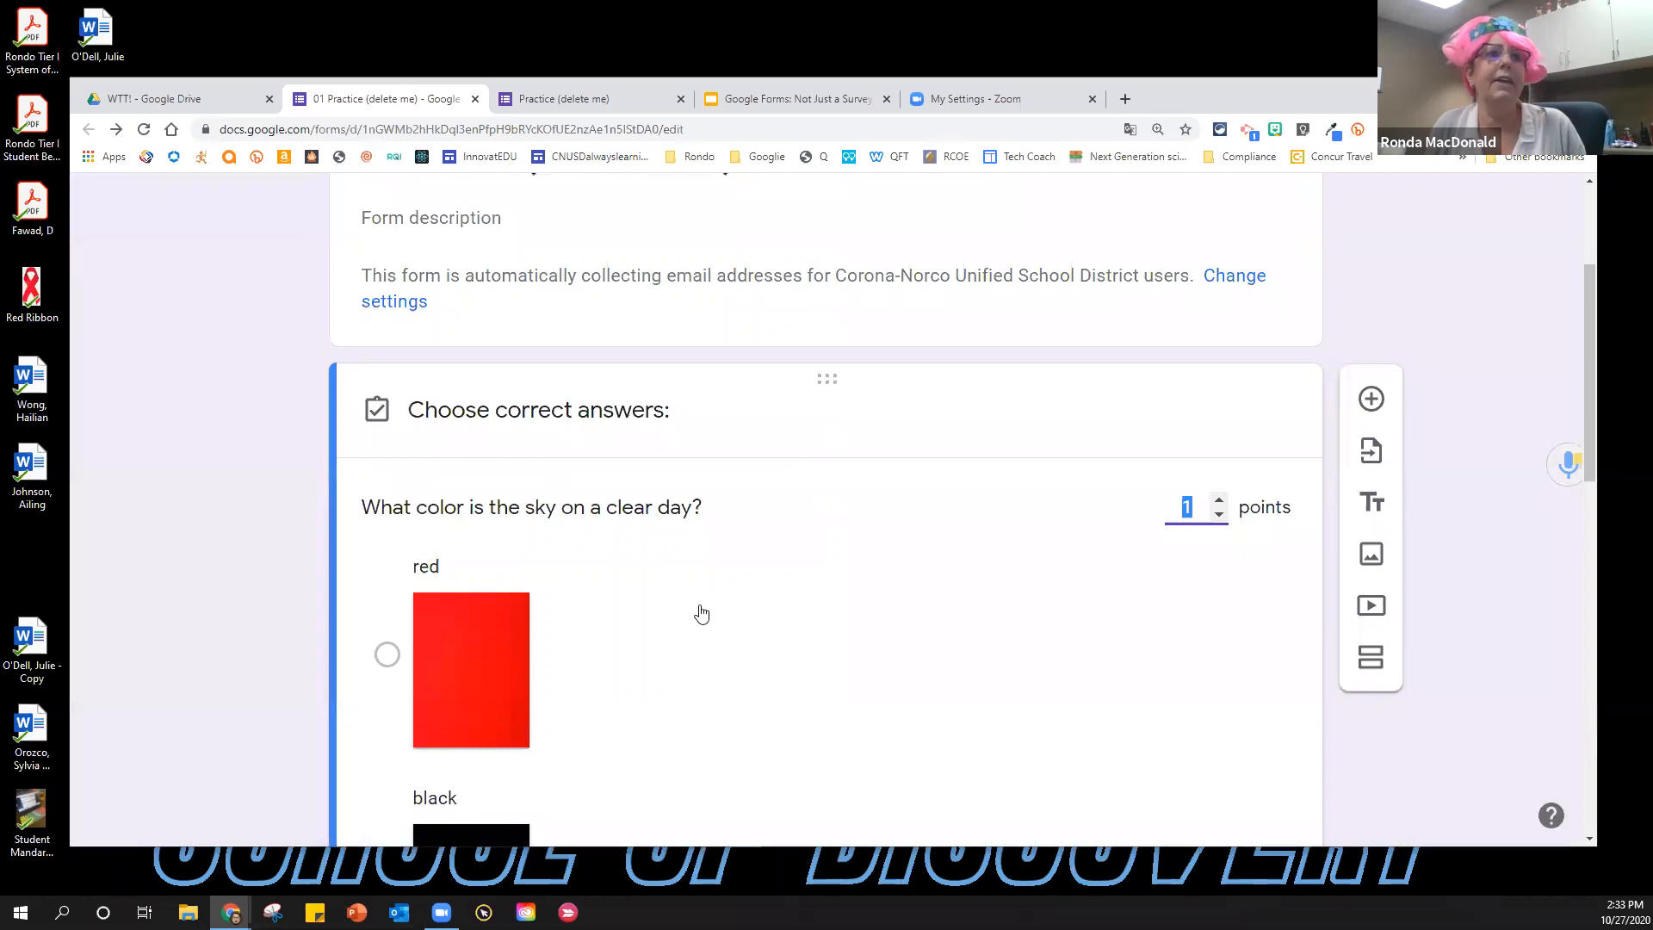
Open the sky color question's correct-answer feedback for editing and start a new line below its text.
{"action": "scroll", "coordinate": [679, 616], "scroll_direction": "down", "scroll_amount": 10}
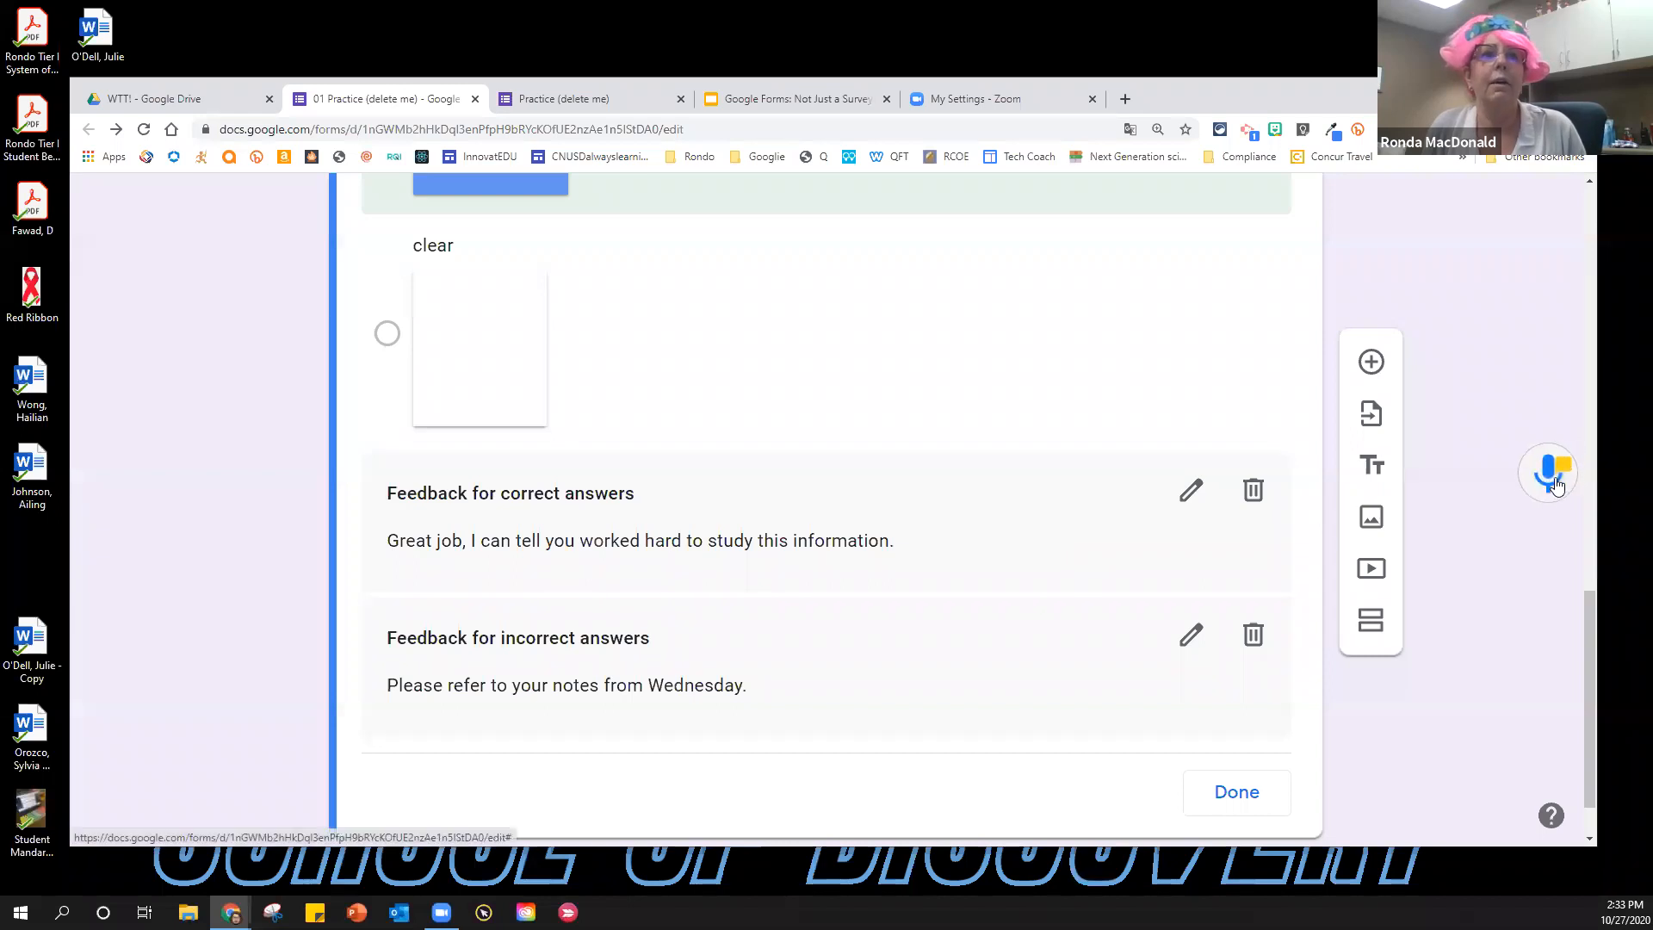
{"action": "left_click", "coordinate": [1191, 493]}
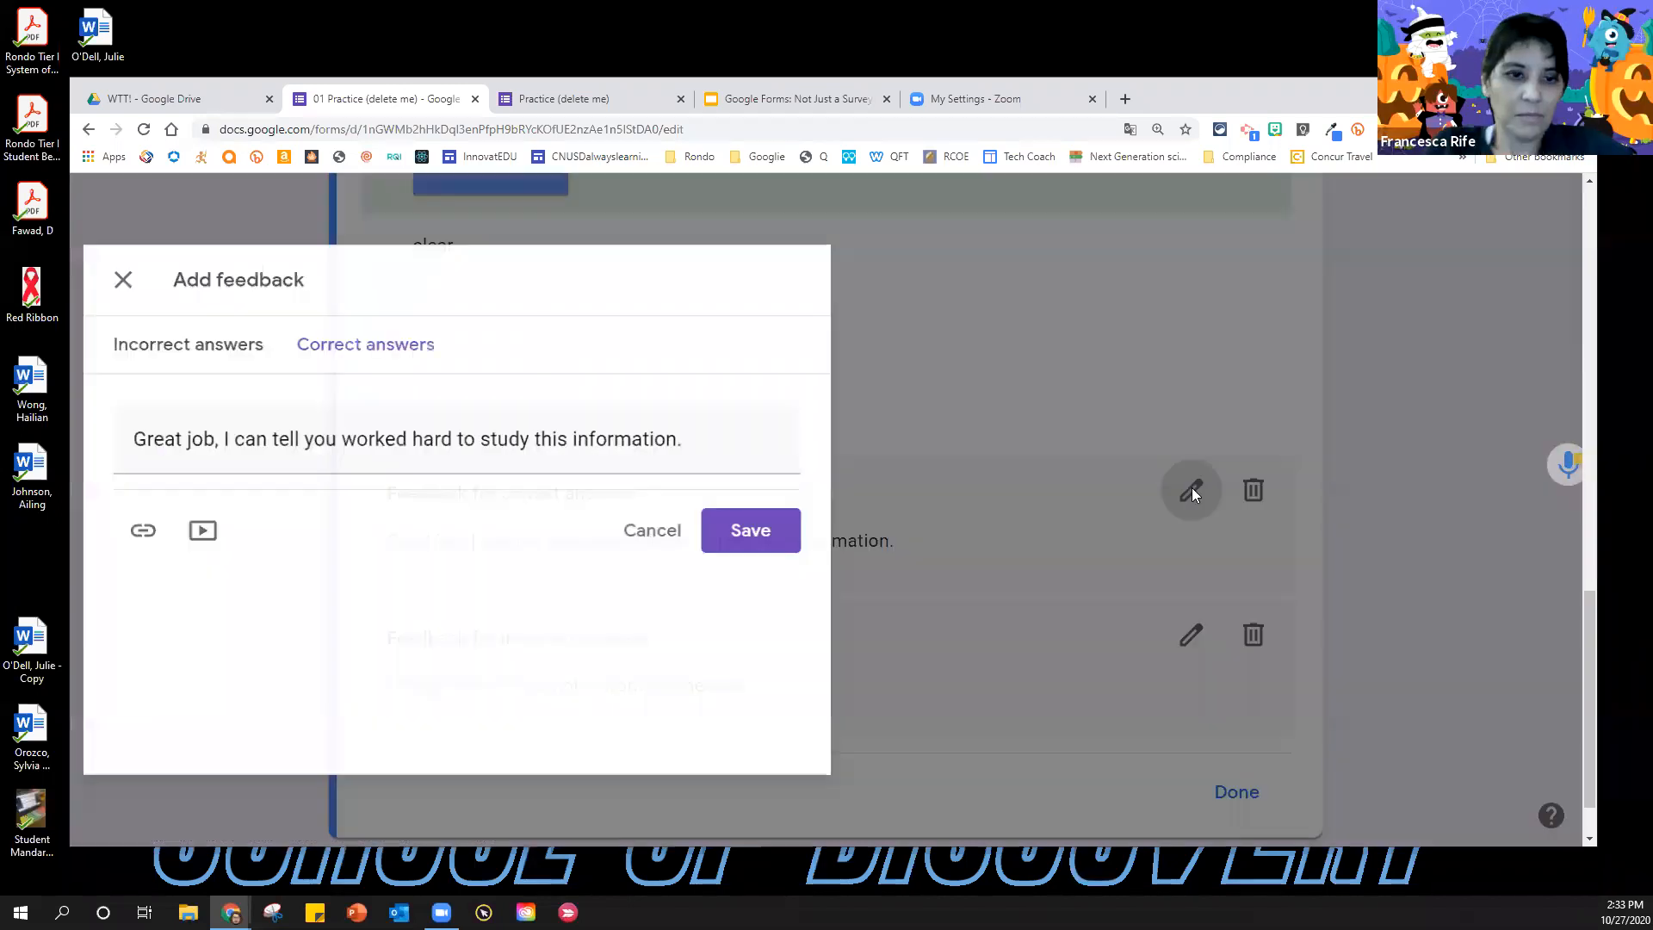
{"action": "left_click", "coordinate": [708, 435]}
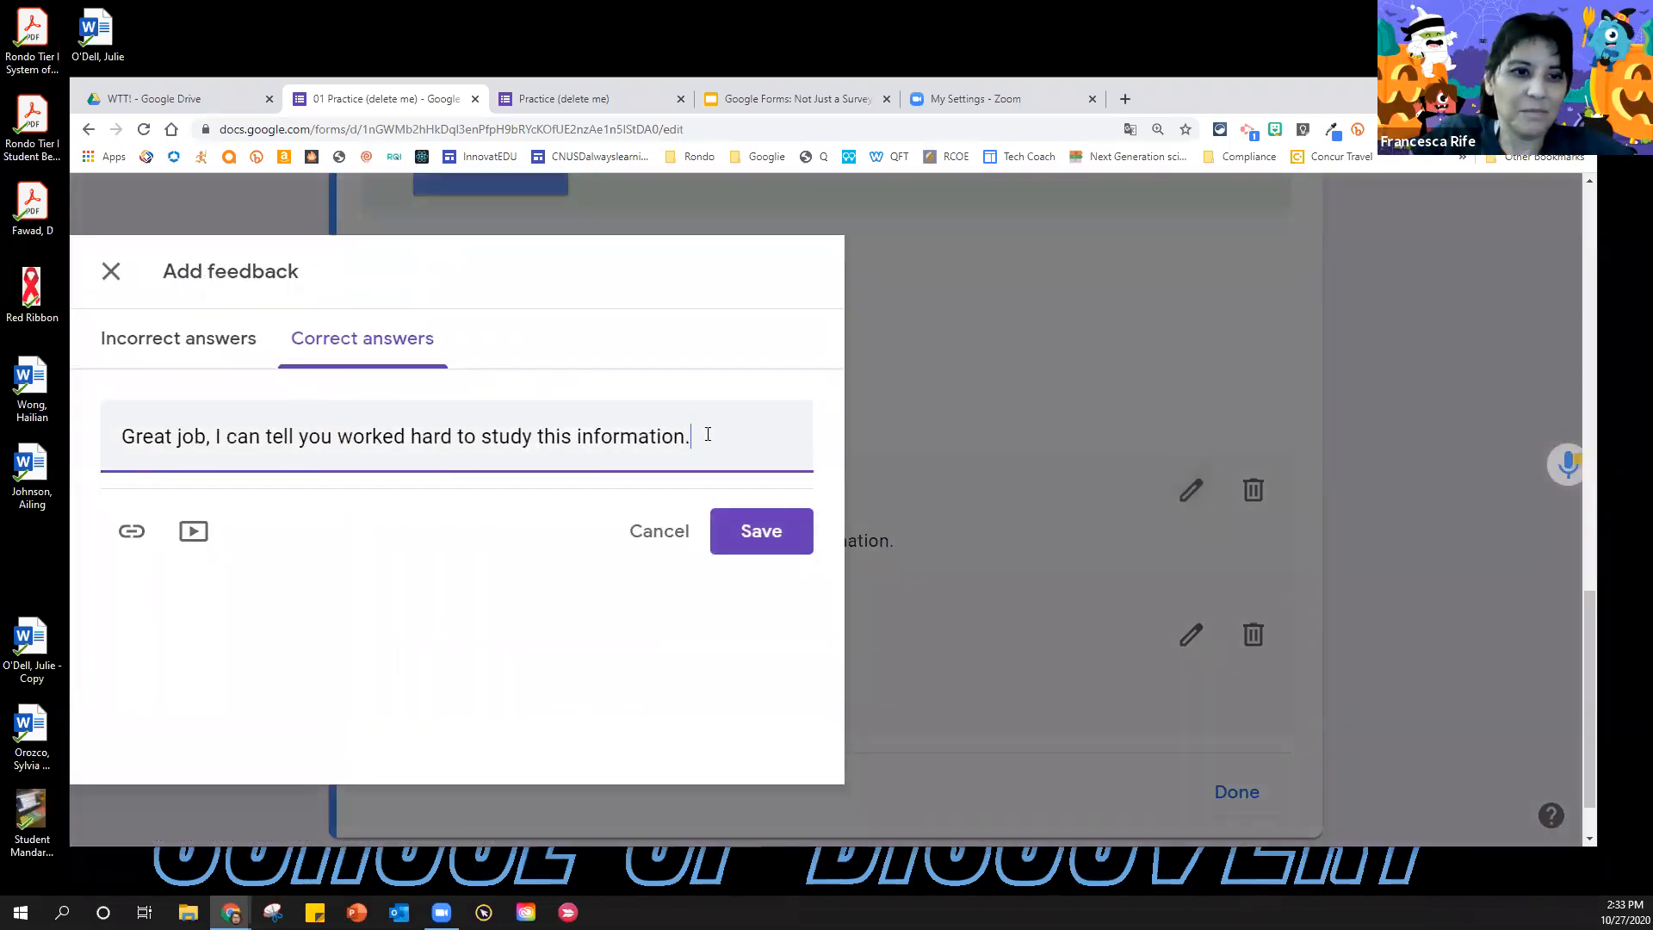
{"action": "key", "text": "Return"}
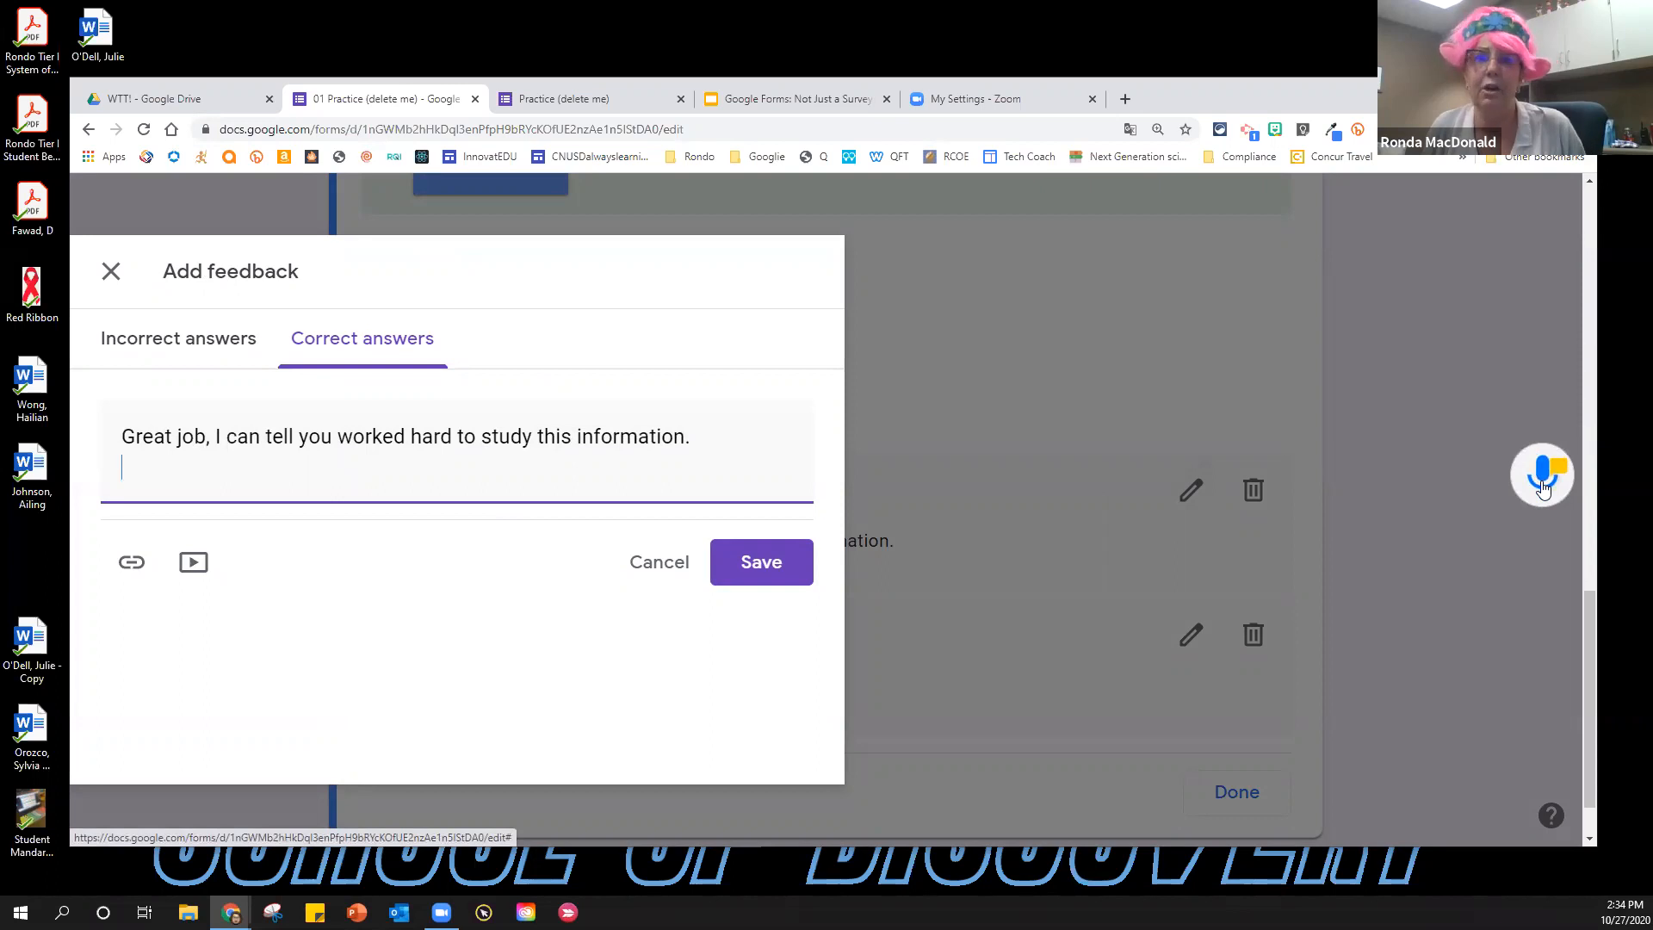
Record a short Talk&Comment voice note, insert its link on the new line of the correct-answer feedback, and save the feedback.
{"action": "left_click", "coordinate": [1542, 487]}
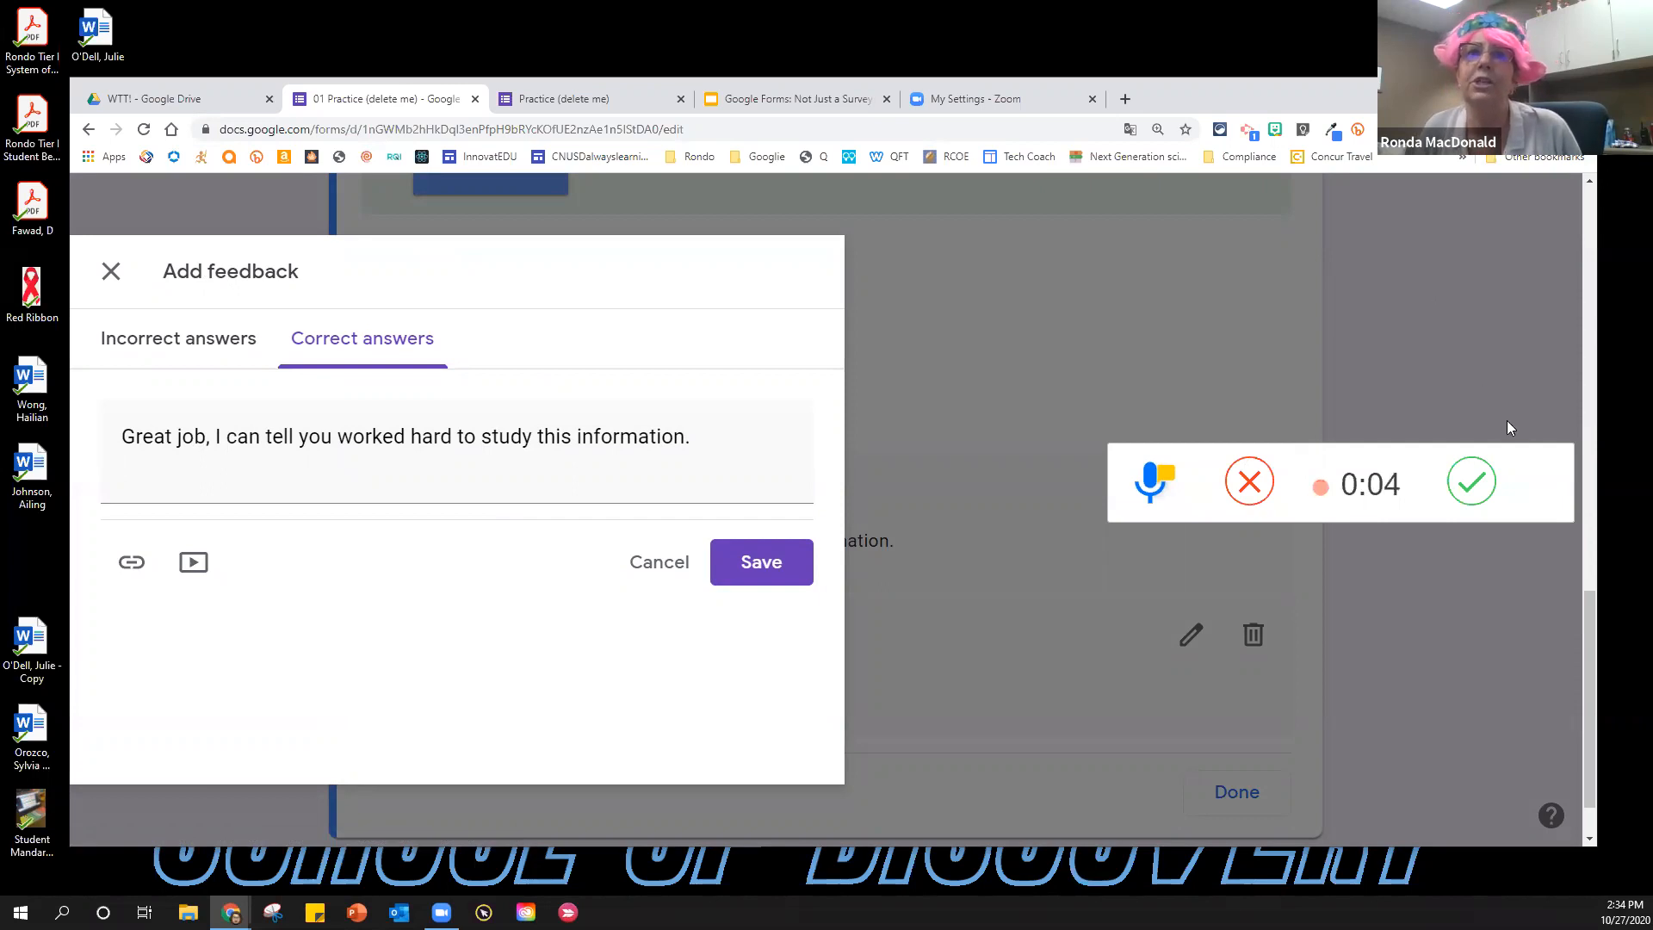
{"action": "left_click", "coordinate": [1473, 495]}
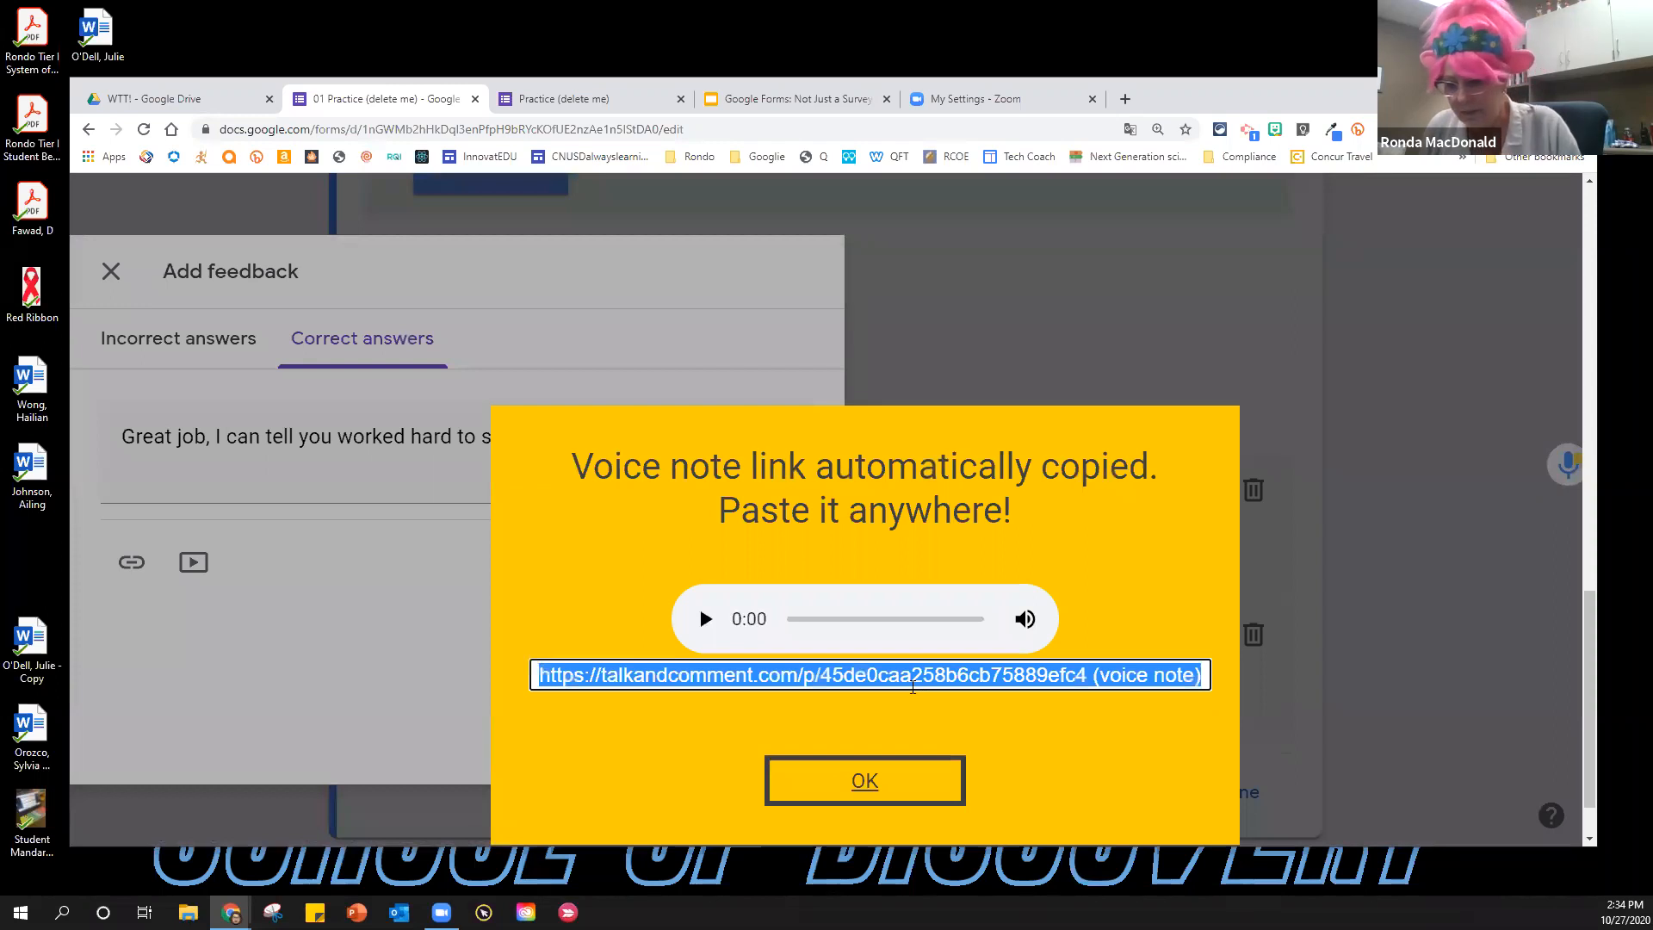
{"action": "left_click", "coordinate": [772, 778]}
{"action": "left_click", "coordinate": [291, 480]}
{"action": "type", "text": "https://talkandcomment.com/p/45de0caa258b6cb75889efc4 (voice note)"}
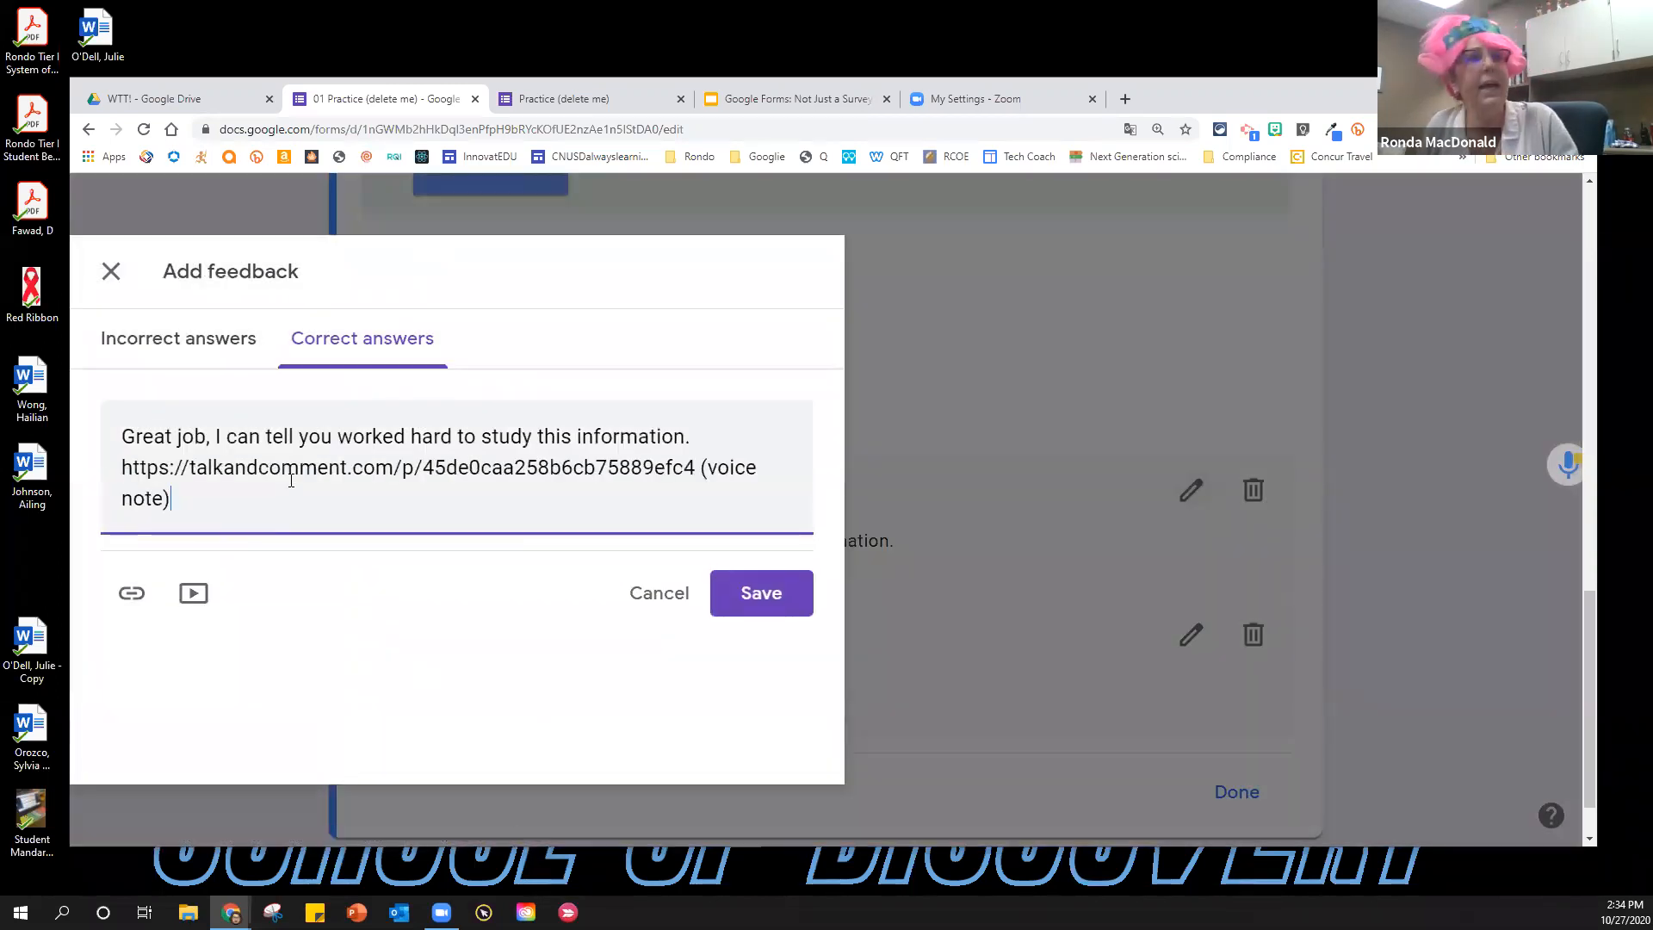
{"action": "left_click", "coordinate": [757, 599]}
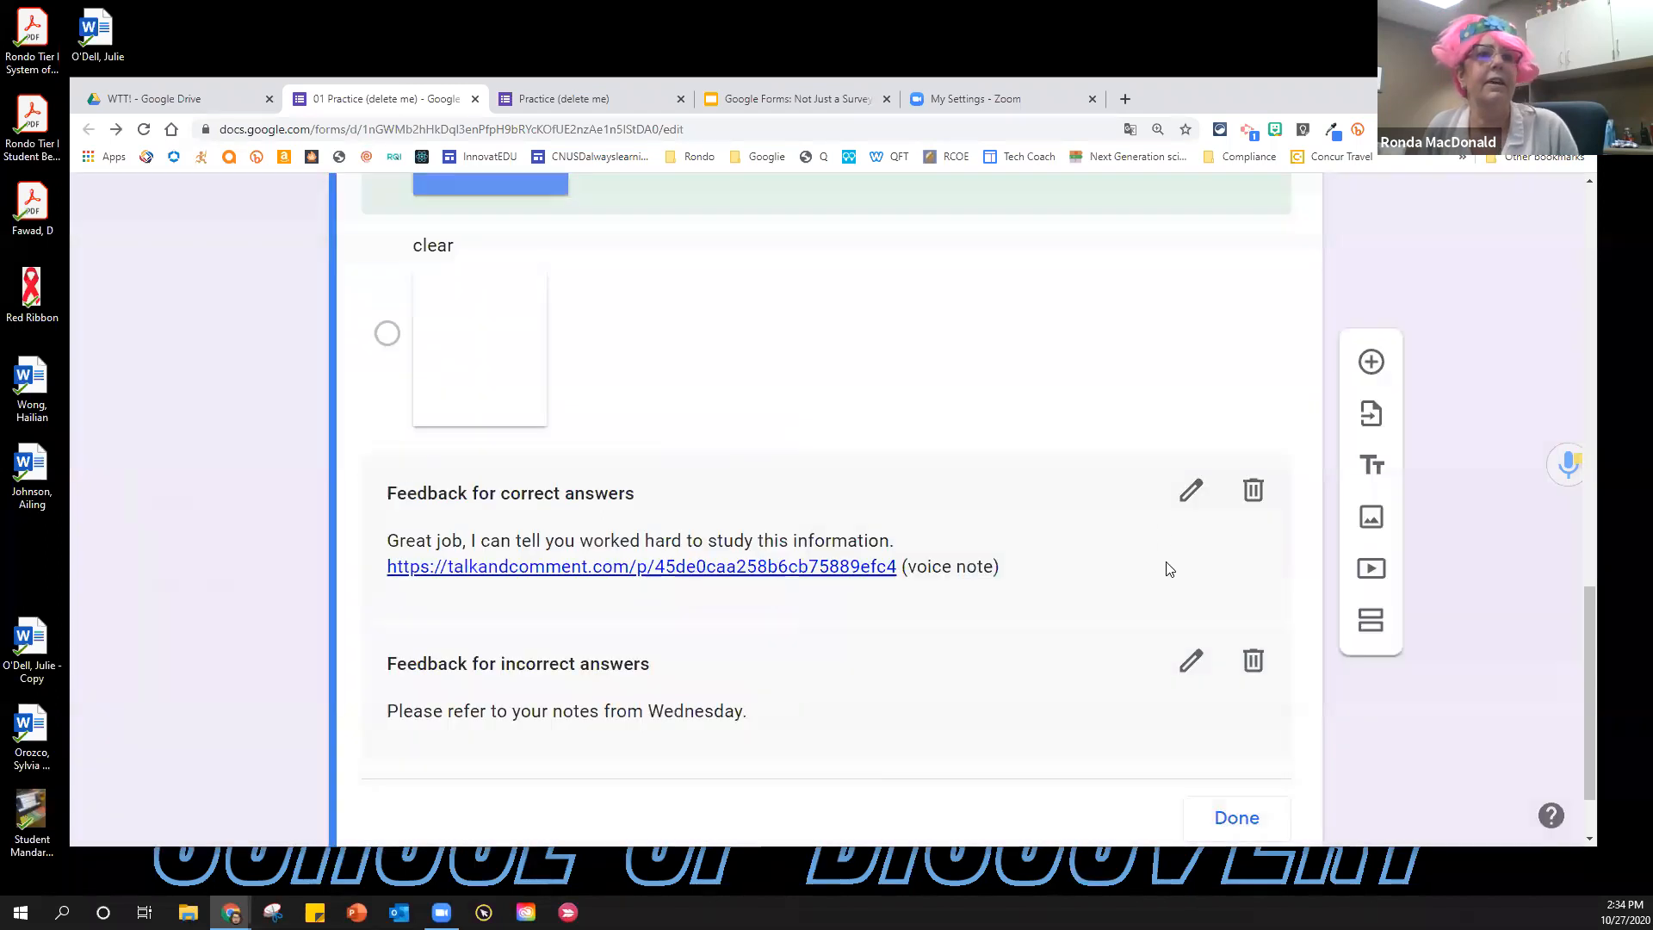
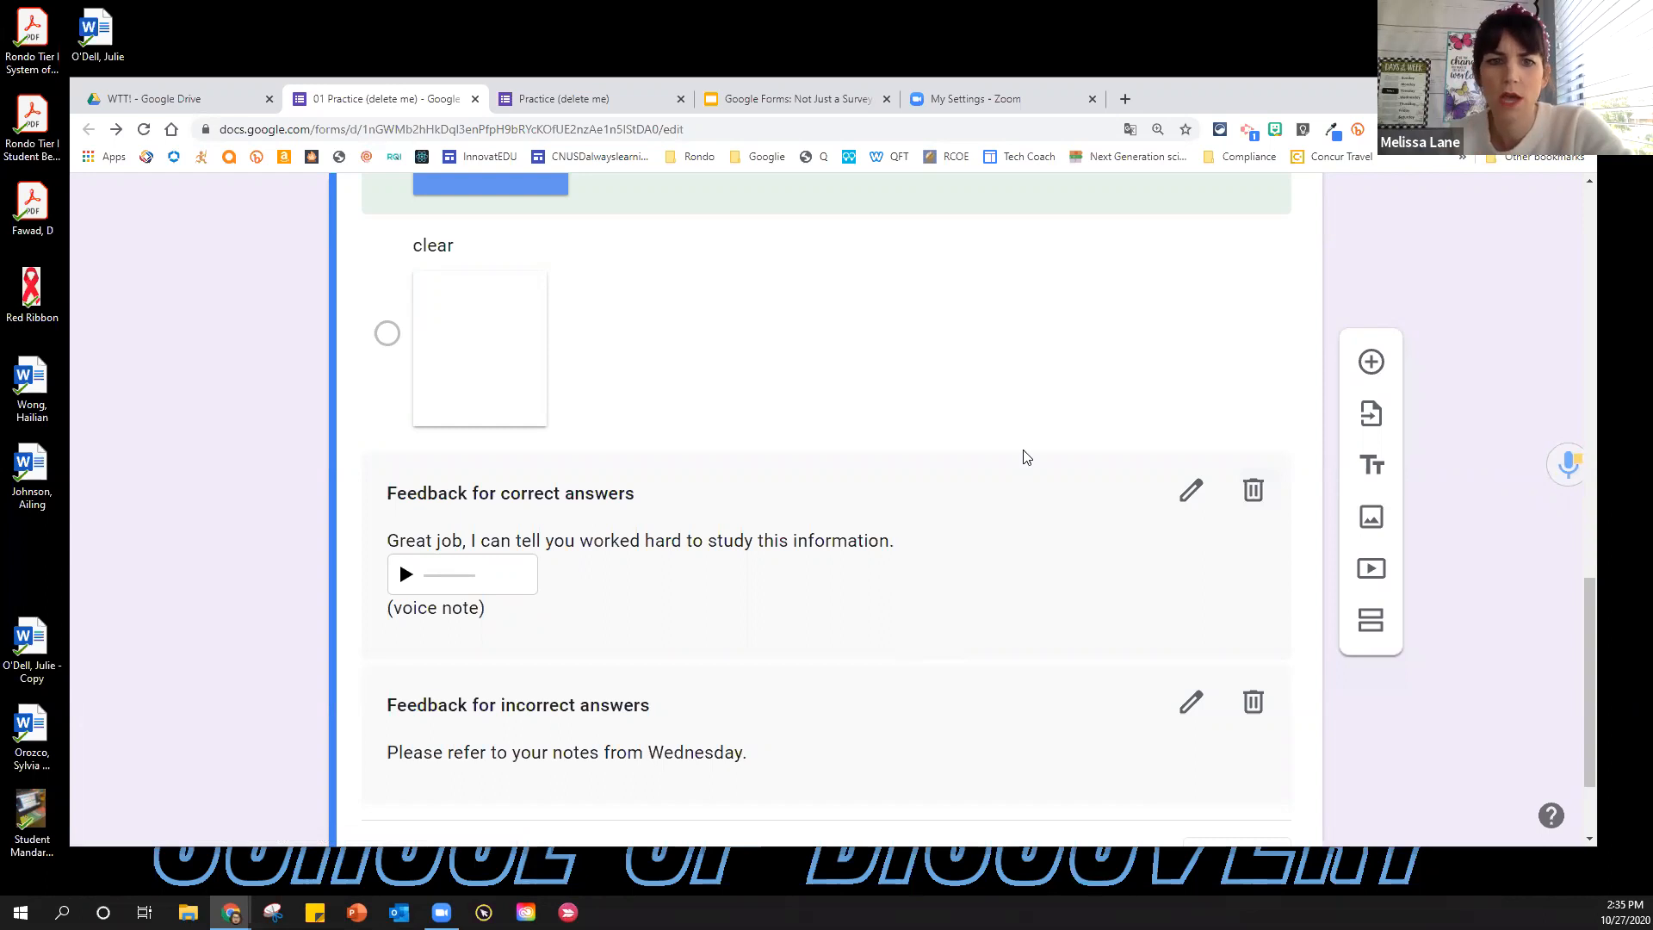
Switch the Talk&Comment voice recorder extension off and back on, and close its popup.
{"action": "scroll", "coordinate": [822, 638], "scroll_direction": "down", "scroll_amount": 2}
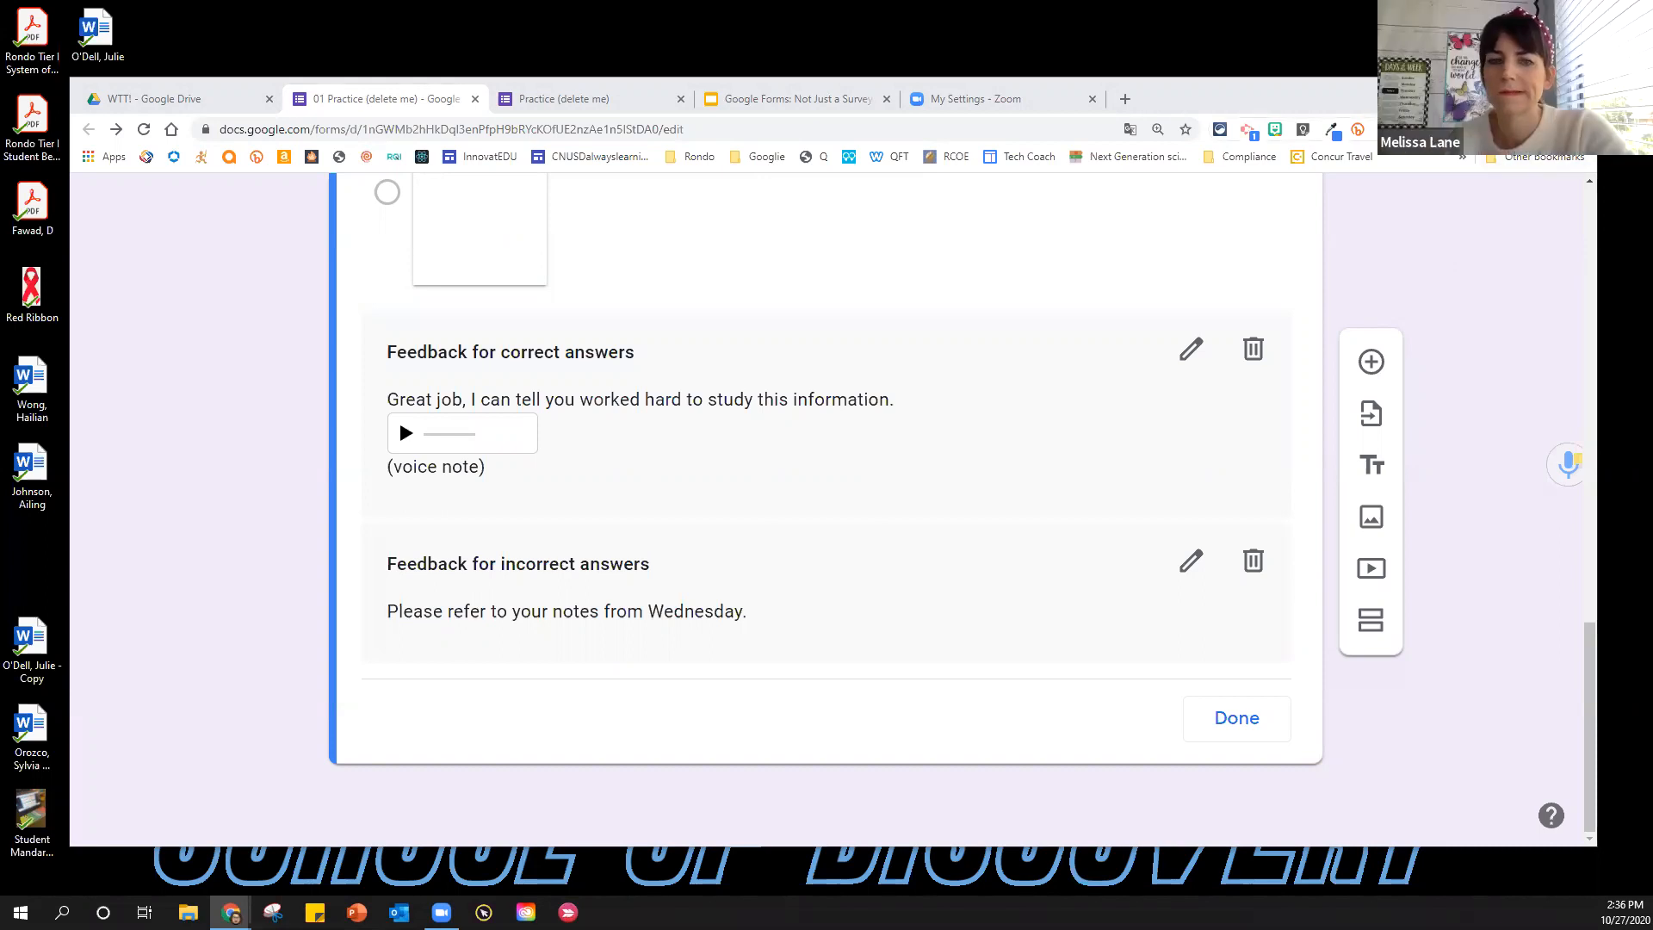
{"action": "left_click", "coordinate": [1220, 130]}
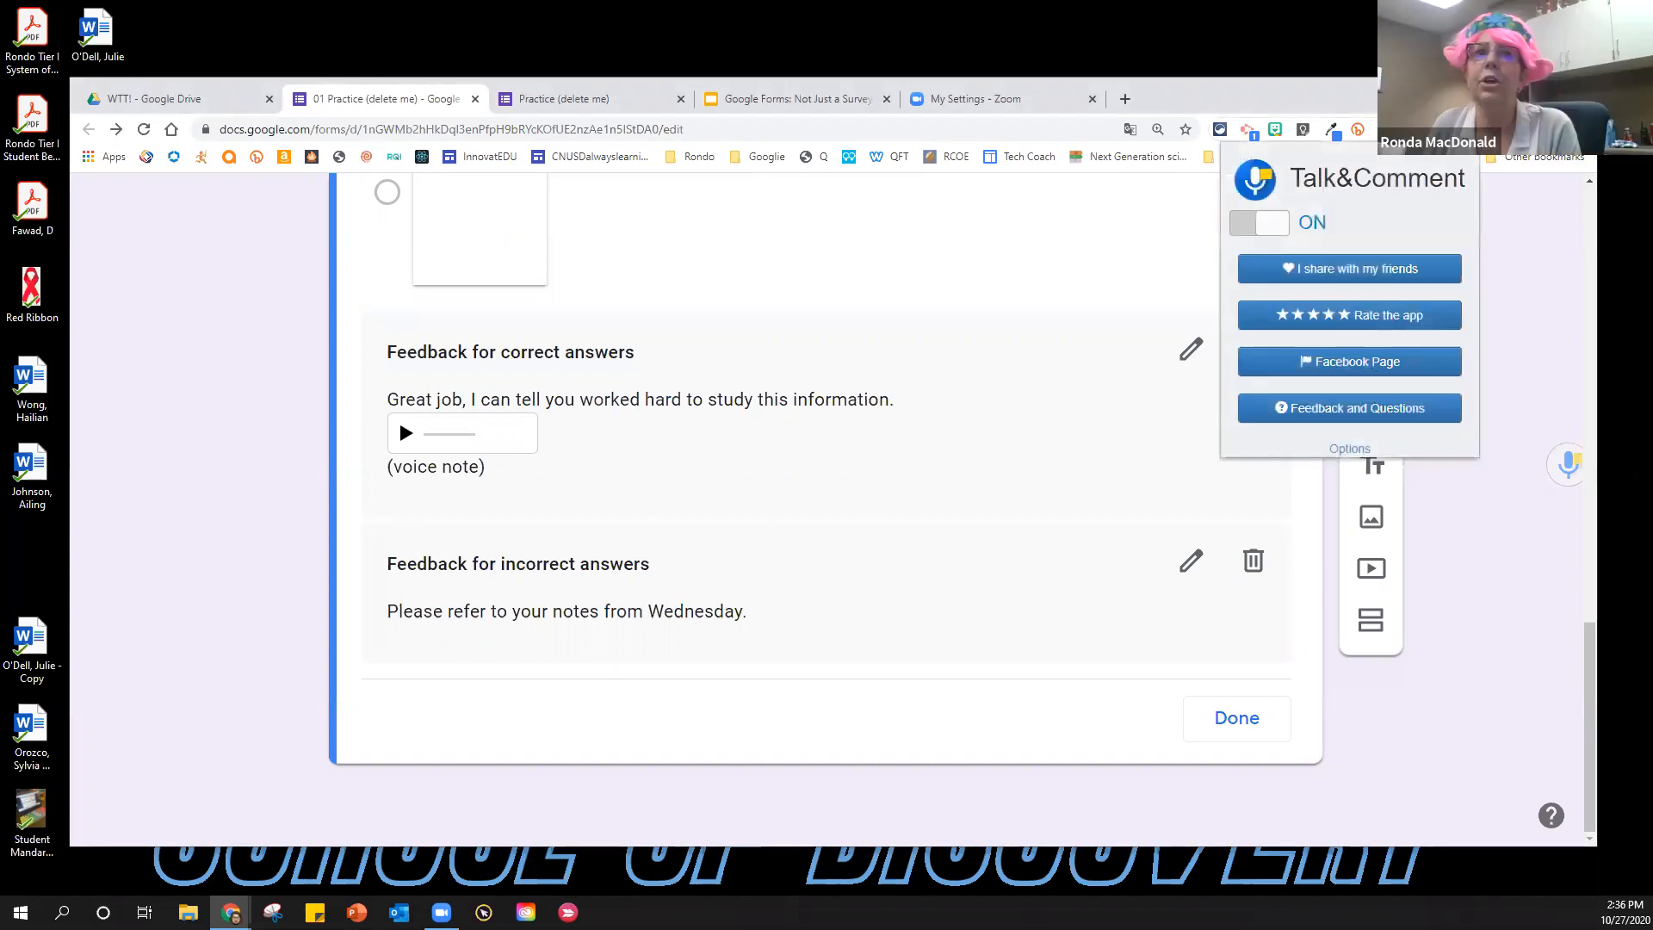
{"action": "left_click", "coordinate": [1272, 226]}
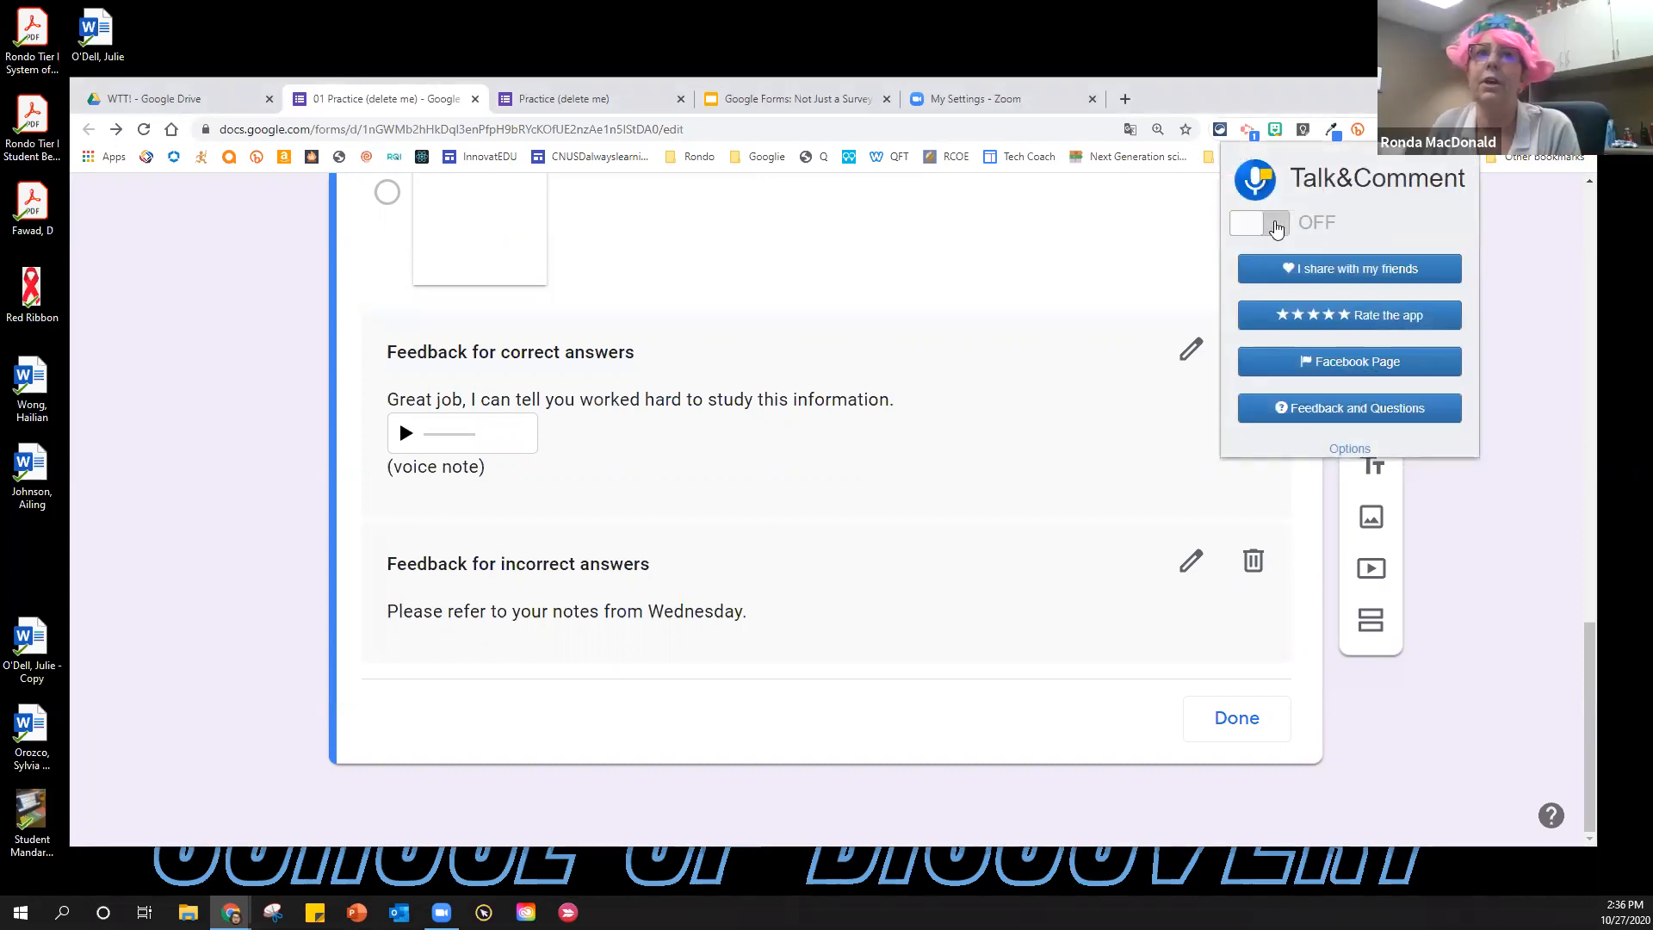
{"action": "left_click", "coordinate": [1264, 226]}
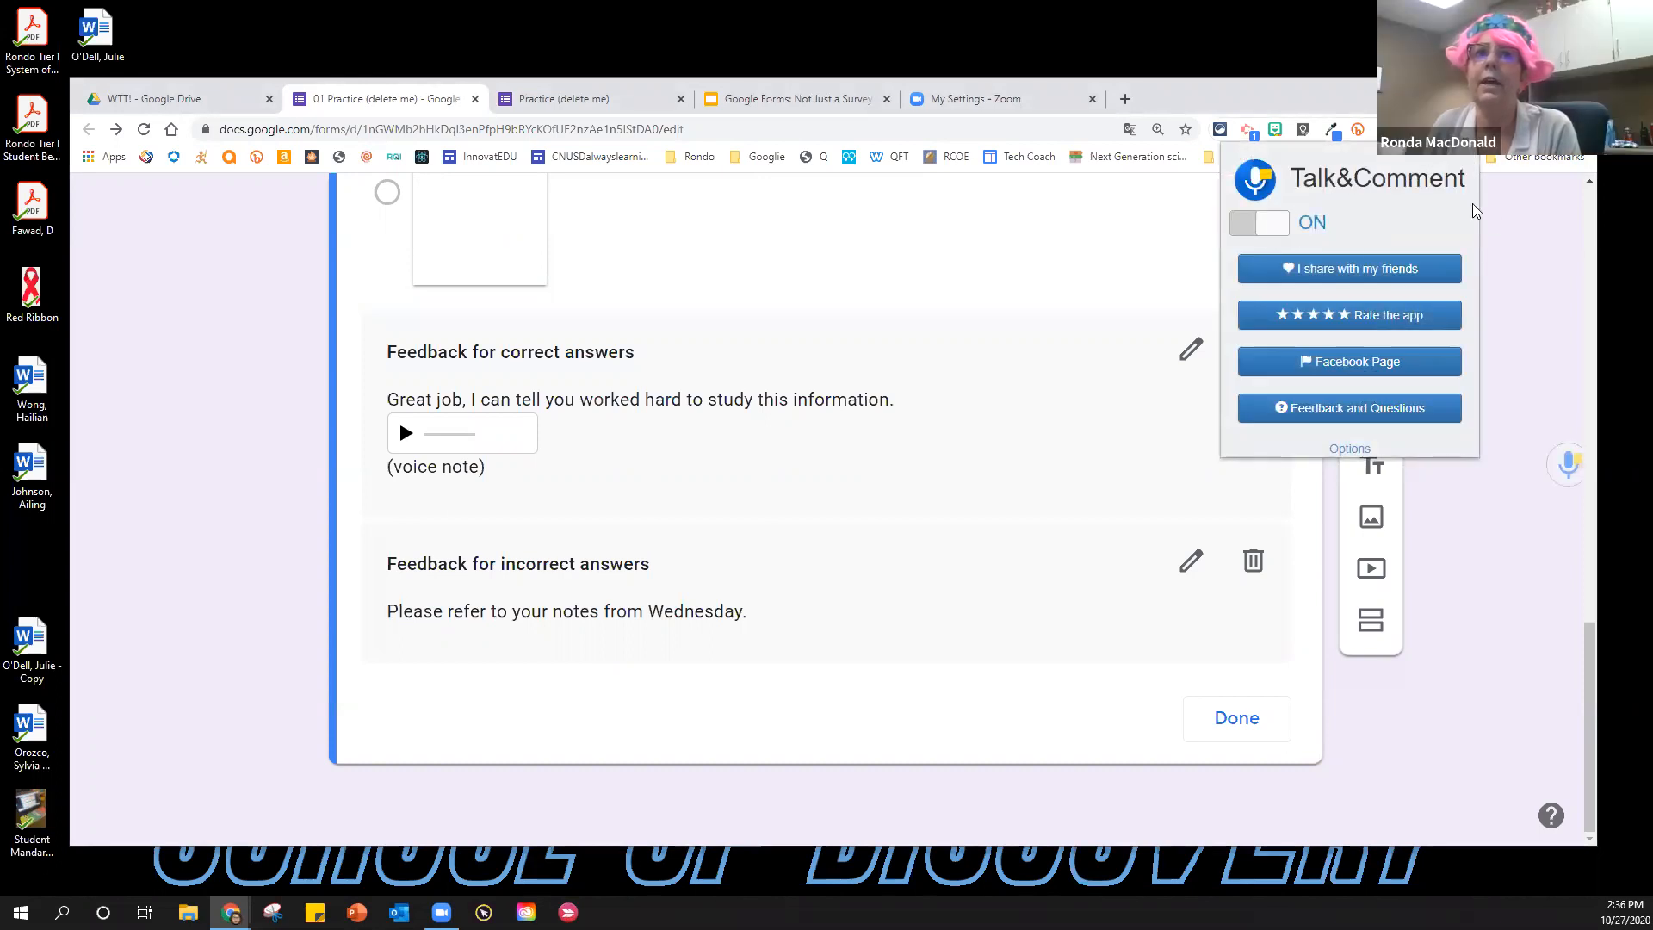
{"action": "left_click", "coordinate": [1492, 221]}
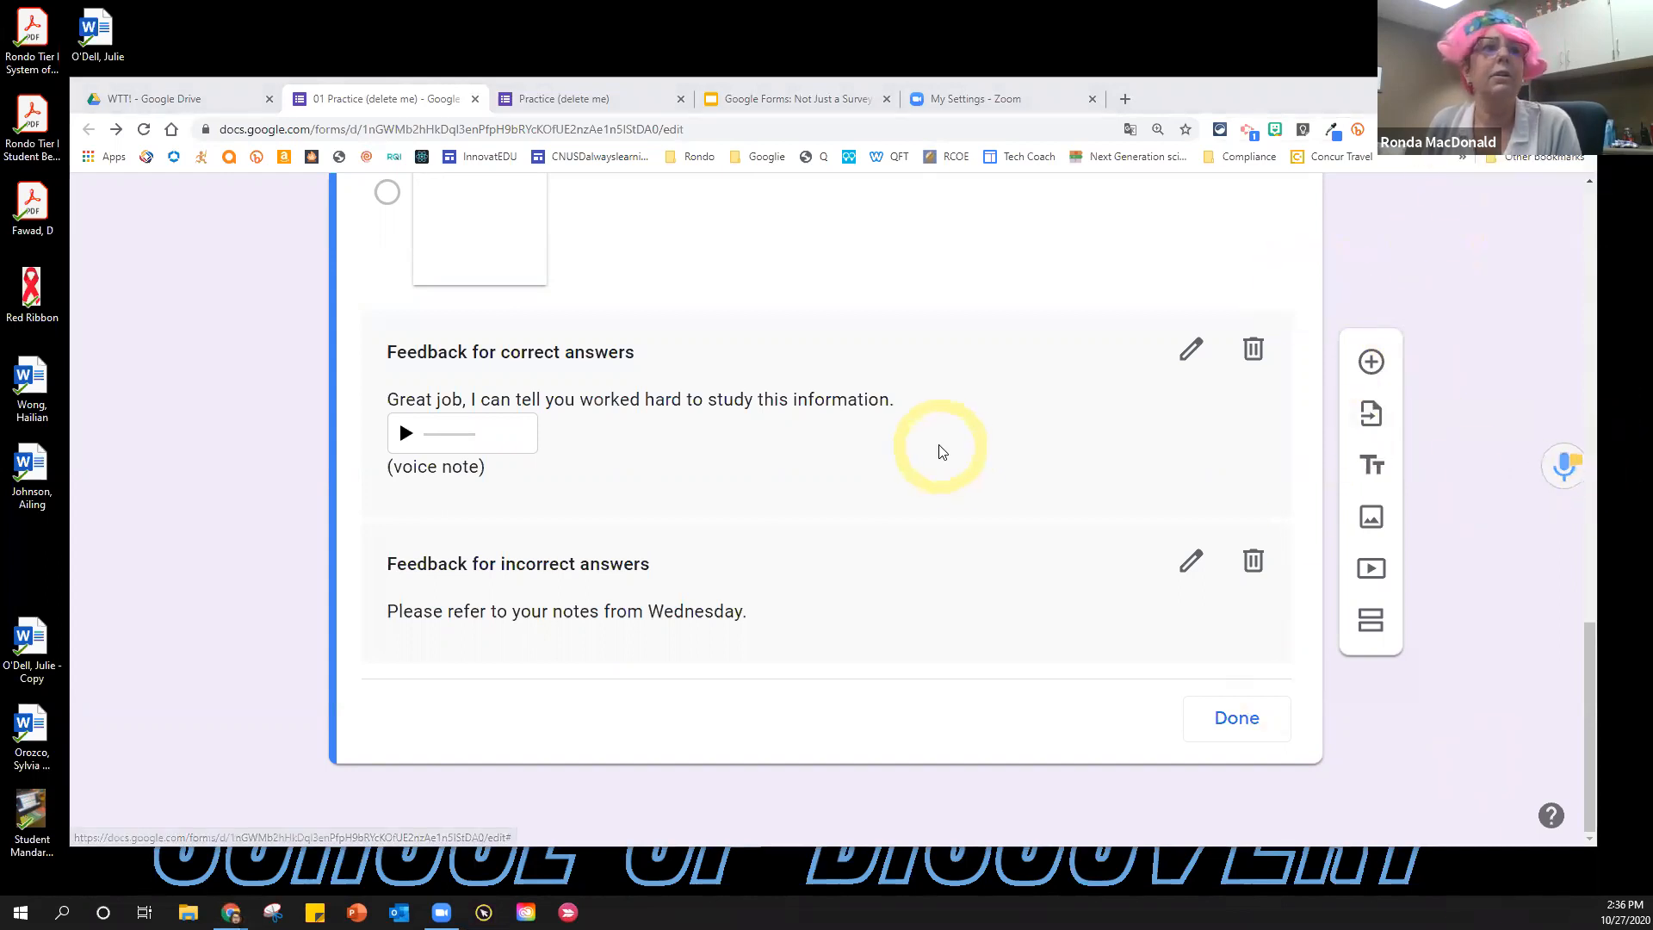
Finish the sky color question's answer key and return to editing the question.
{"action": "scroll", "coordinate": [938, 450], "scroll_direction": "up", "scroll_amount": 15}
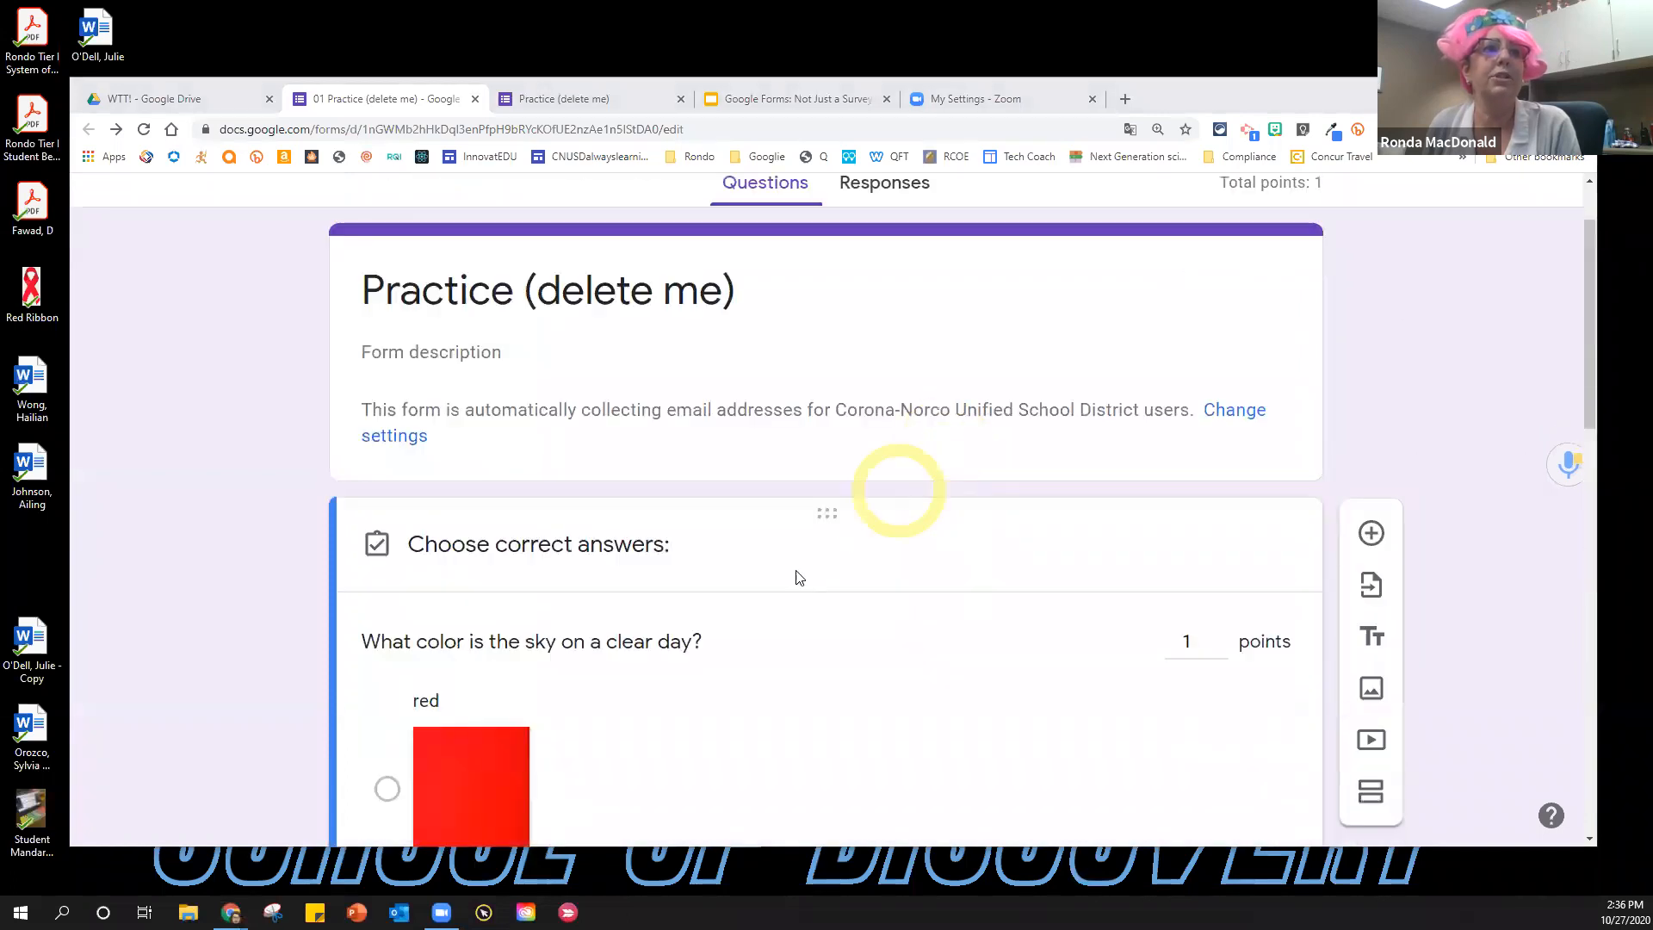
{"action": "scroll", "coordinate": [736, 571], "scroll_direction": "down", "scroll_amount": 15}
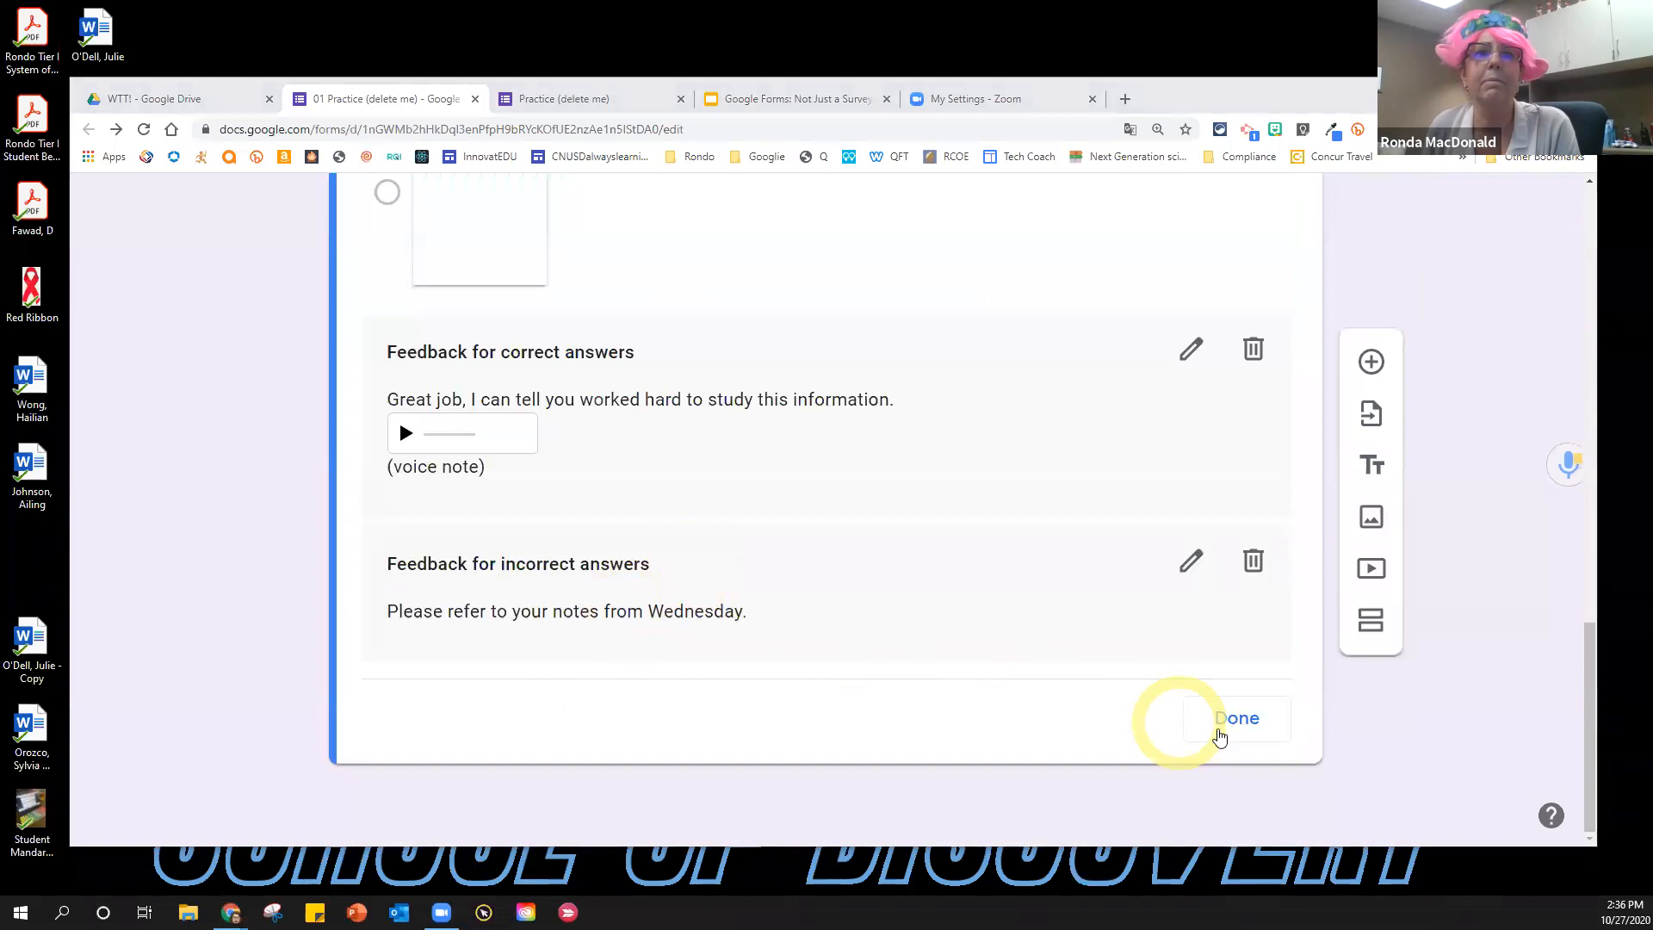
{"action": "left_click", "coordinate": [1209, 725]}
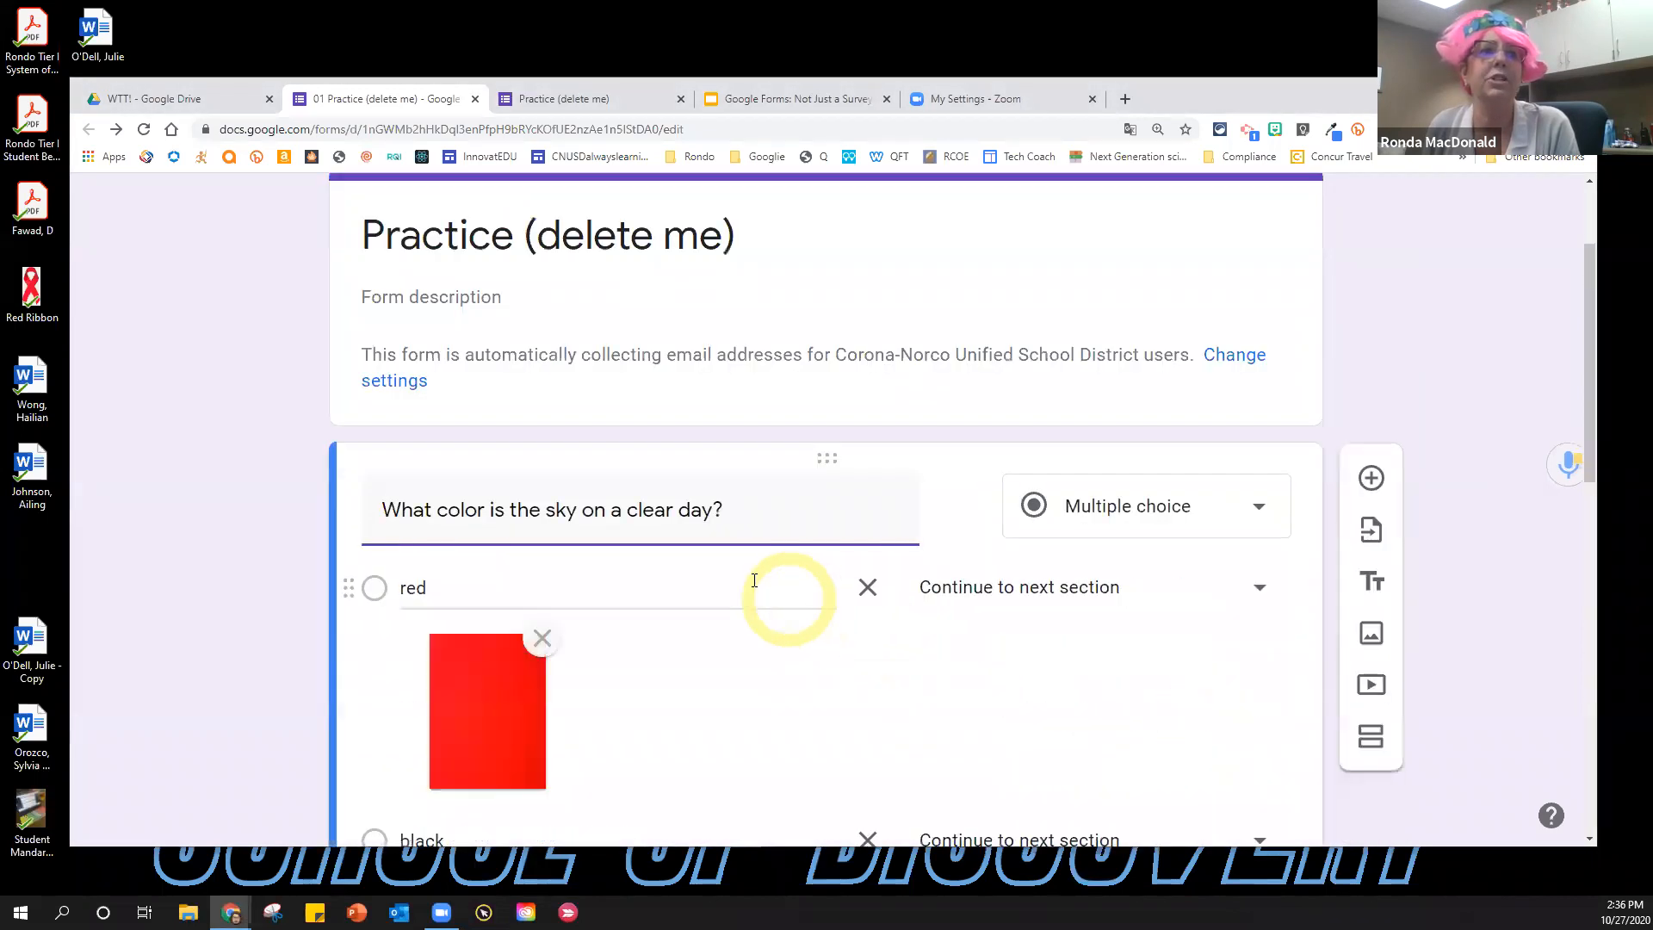
Record a Talk&Comment voice note for the sky color question's text and copy its link.
{"action": "left_click", "coordinate": [756, 509]}
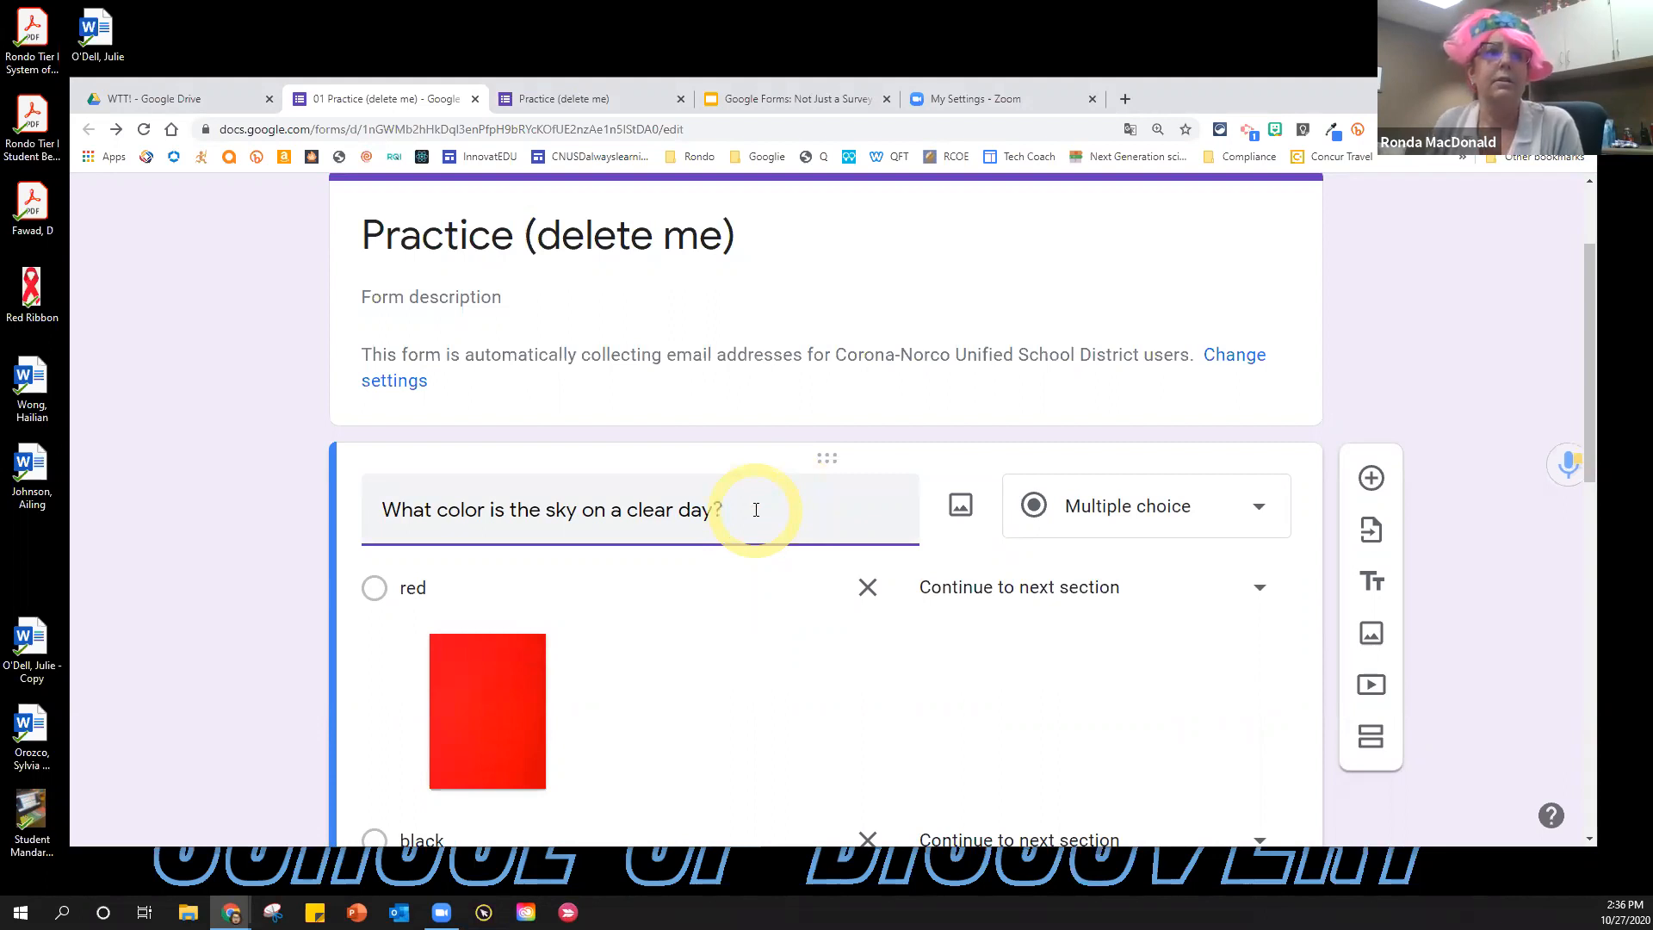
{"action": "triple_click", "coordinate": [723, 510]}
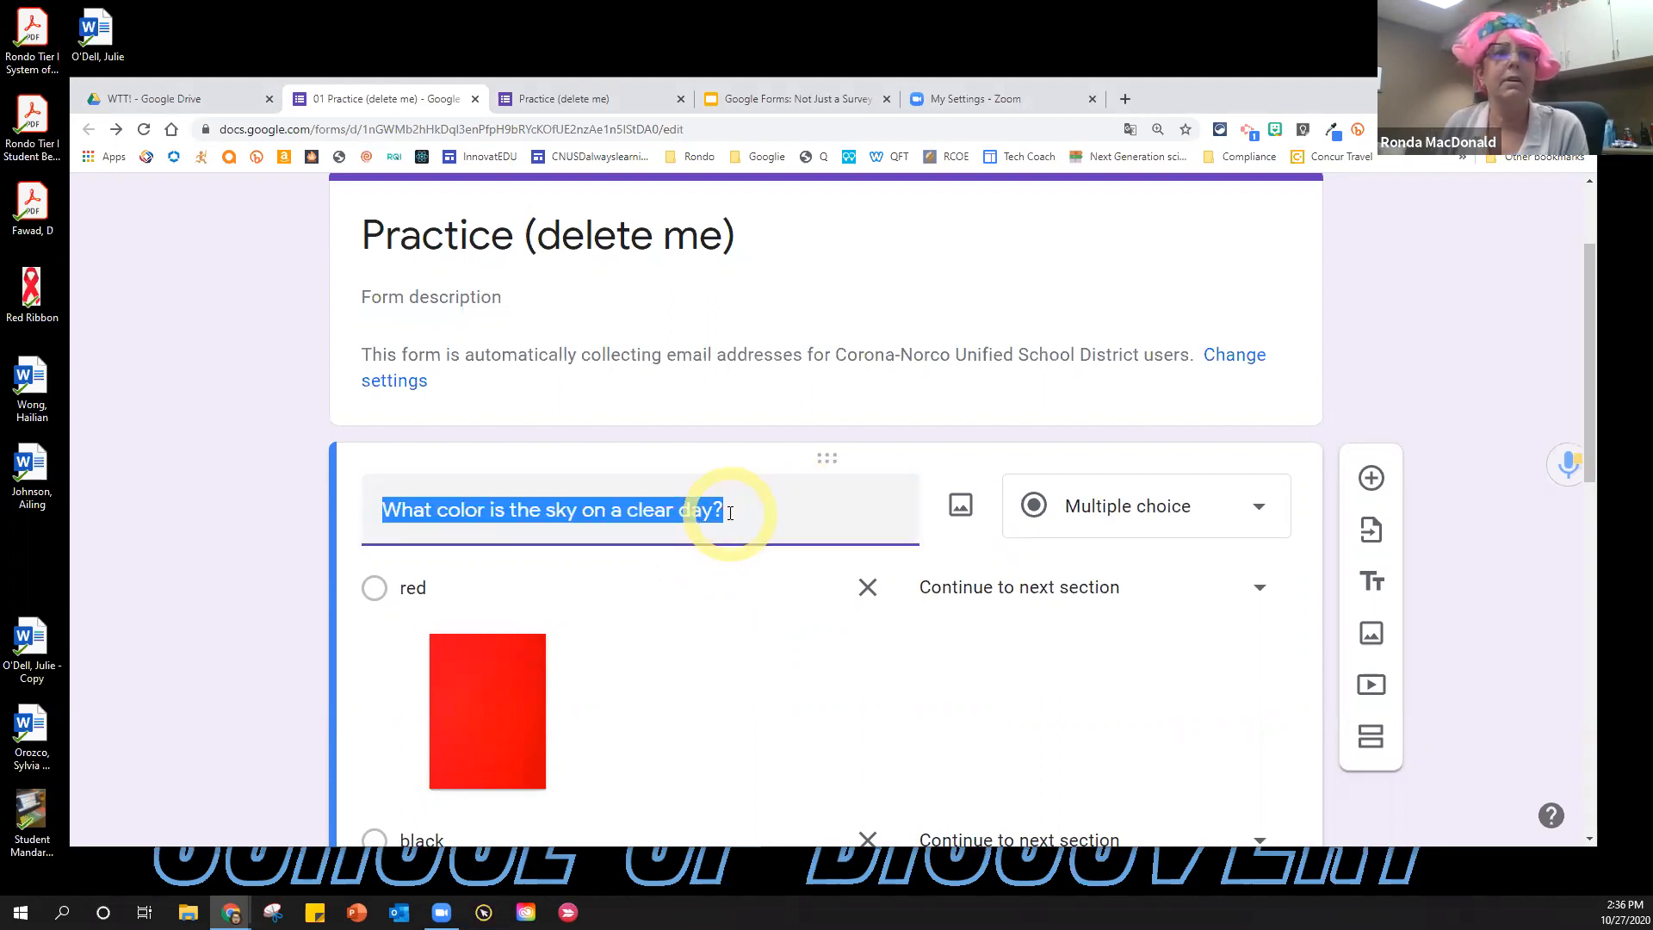
{"action": "left_click", "coordinate": [732, 509]}
{"action": "left_click", "coordinate": [737, 509]}
{"action": "left_click", "coordinate": [756, 510]}
{"action": "left_click", "coordinate": [757, 509]}
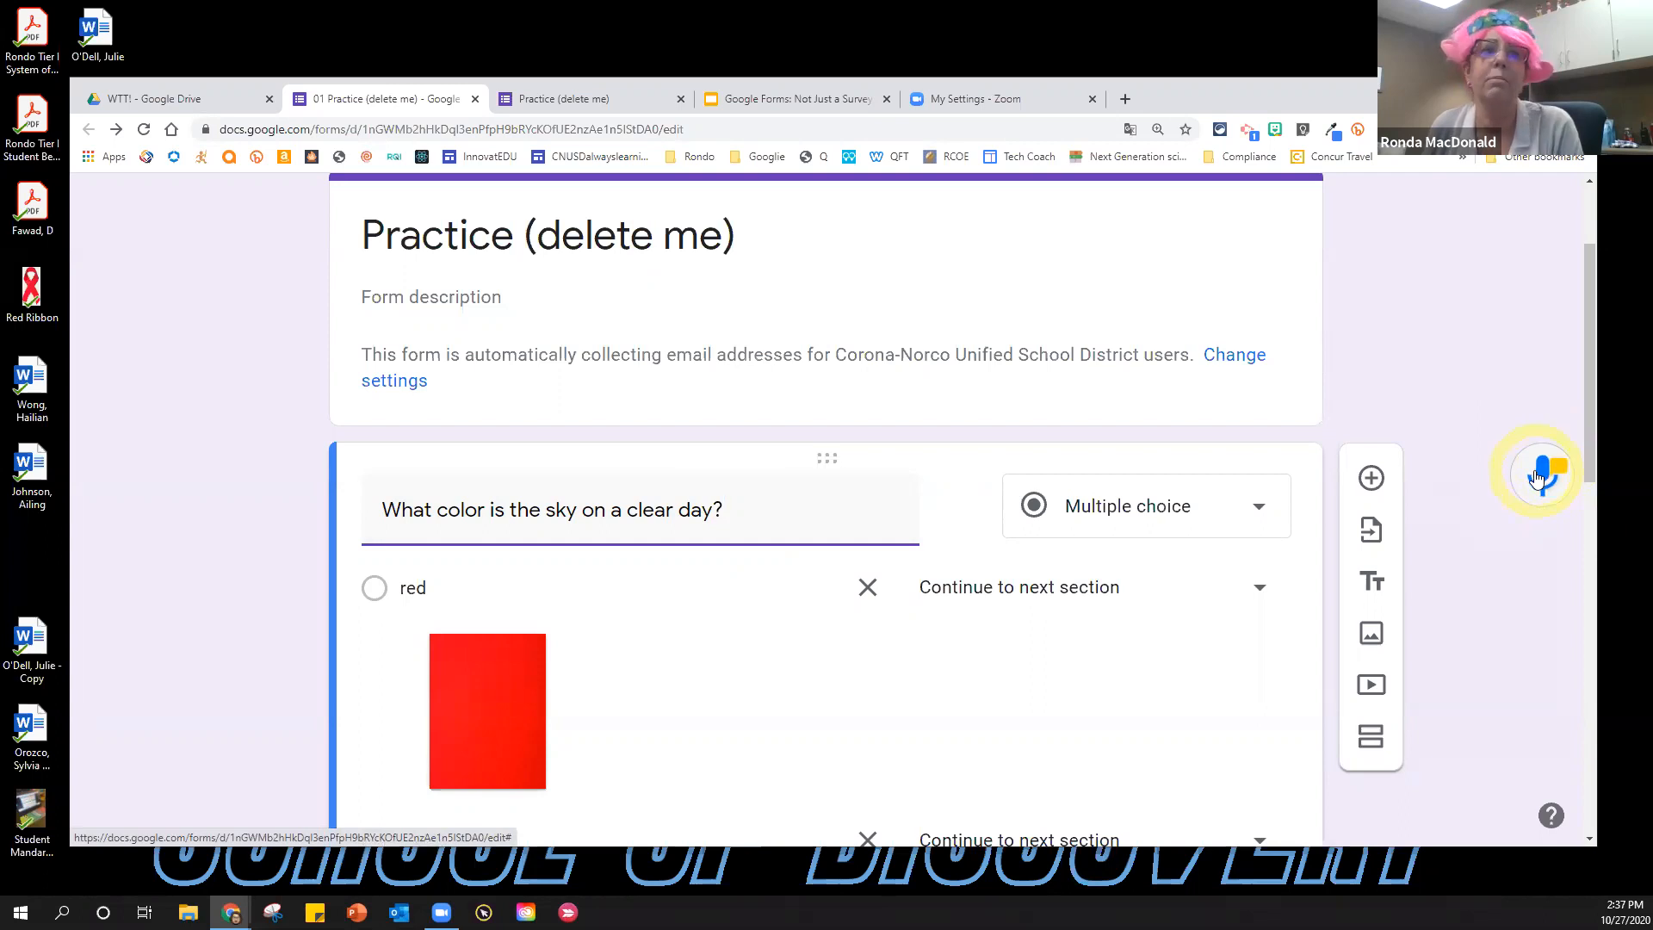
{"action": "left_click", "coordinate": [1536, 478]}
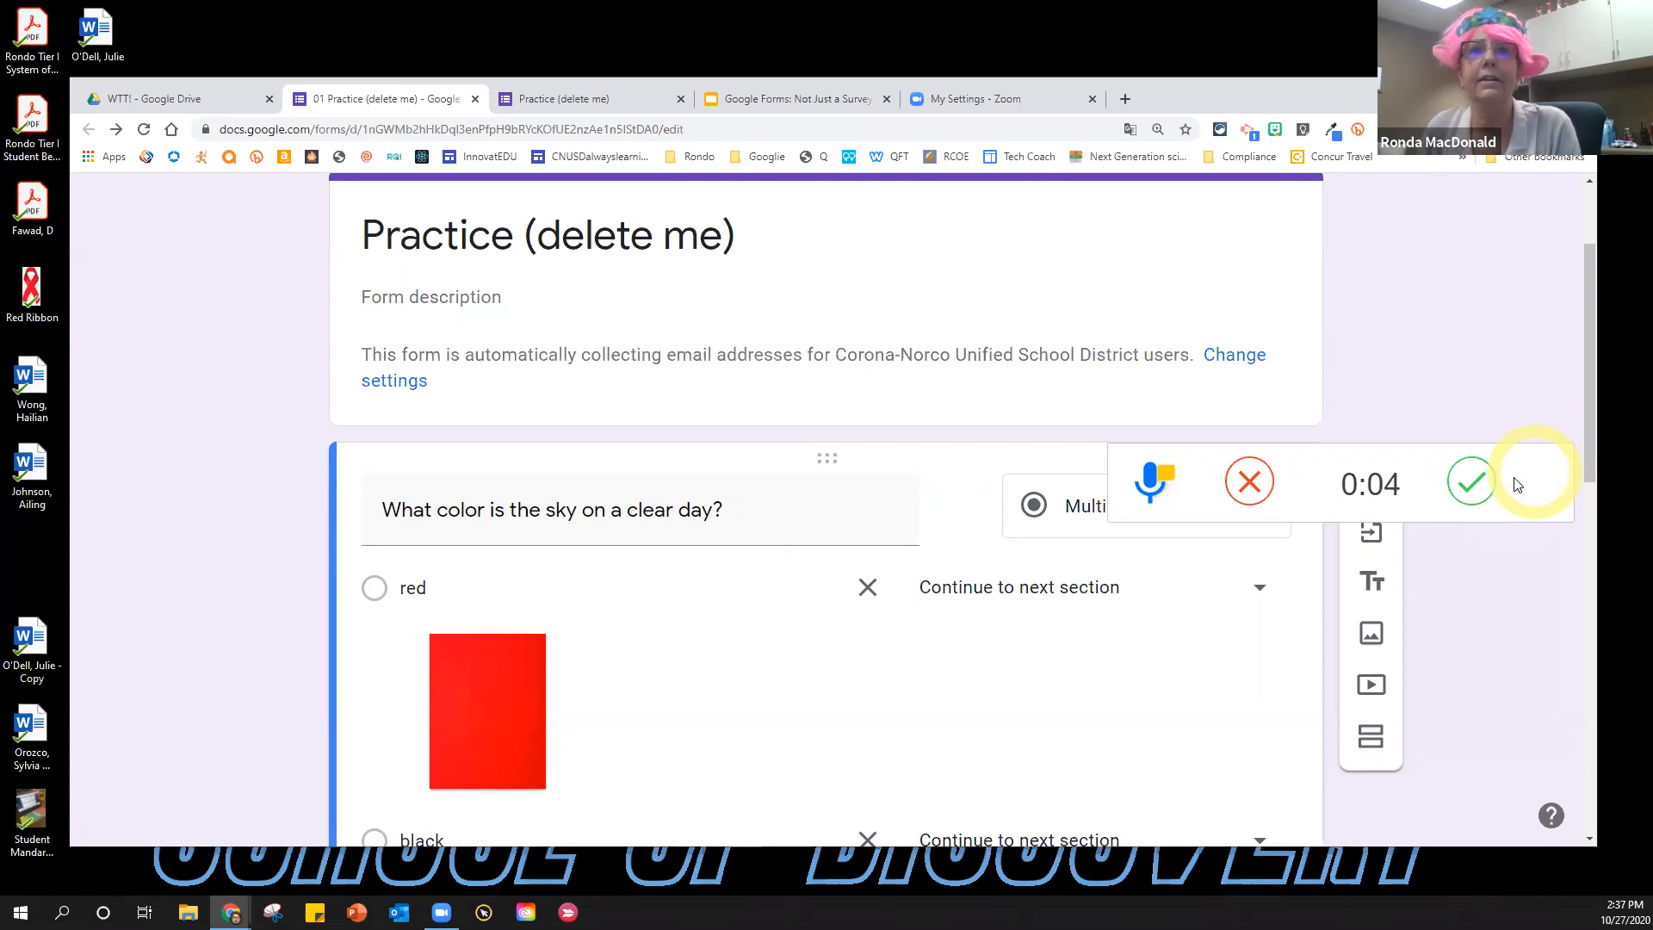
{"action": "left_click", "coordinate": [1464, 484]}
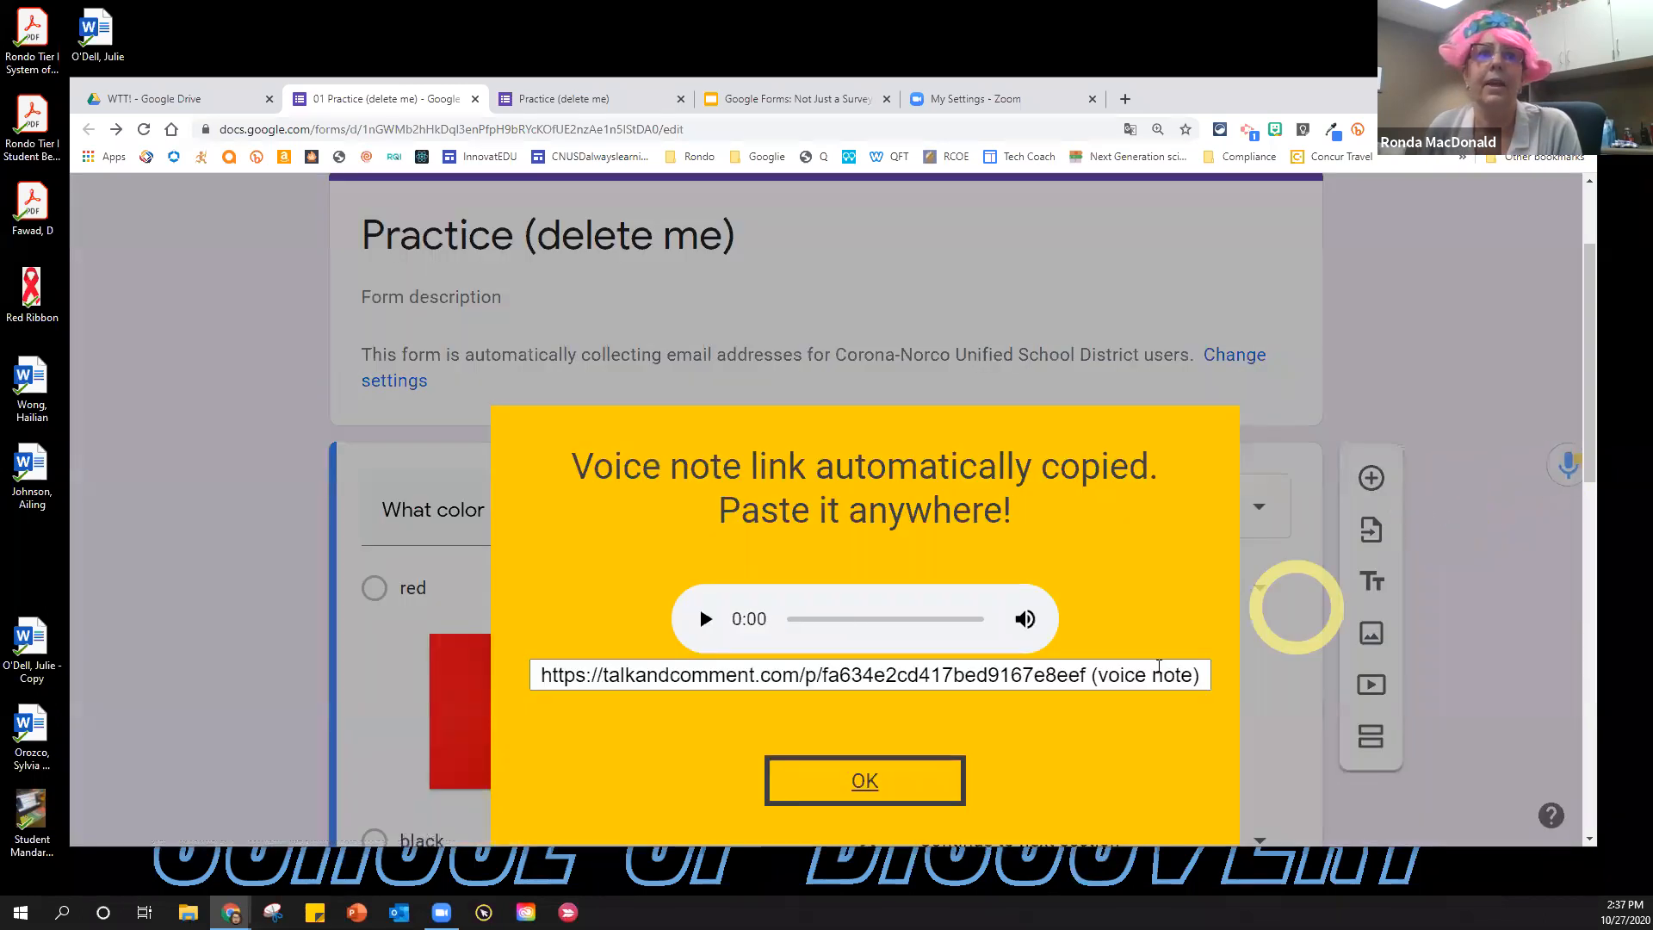
{"action": "left_click", "coordinate": [942, 675]}
{"action": "key", "text": "ctrl+c"}
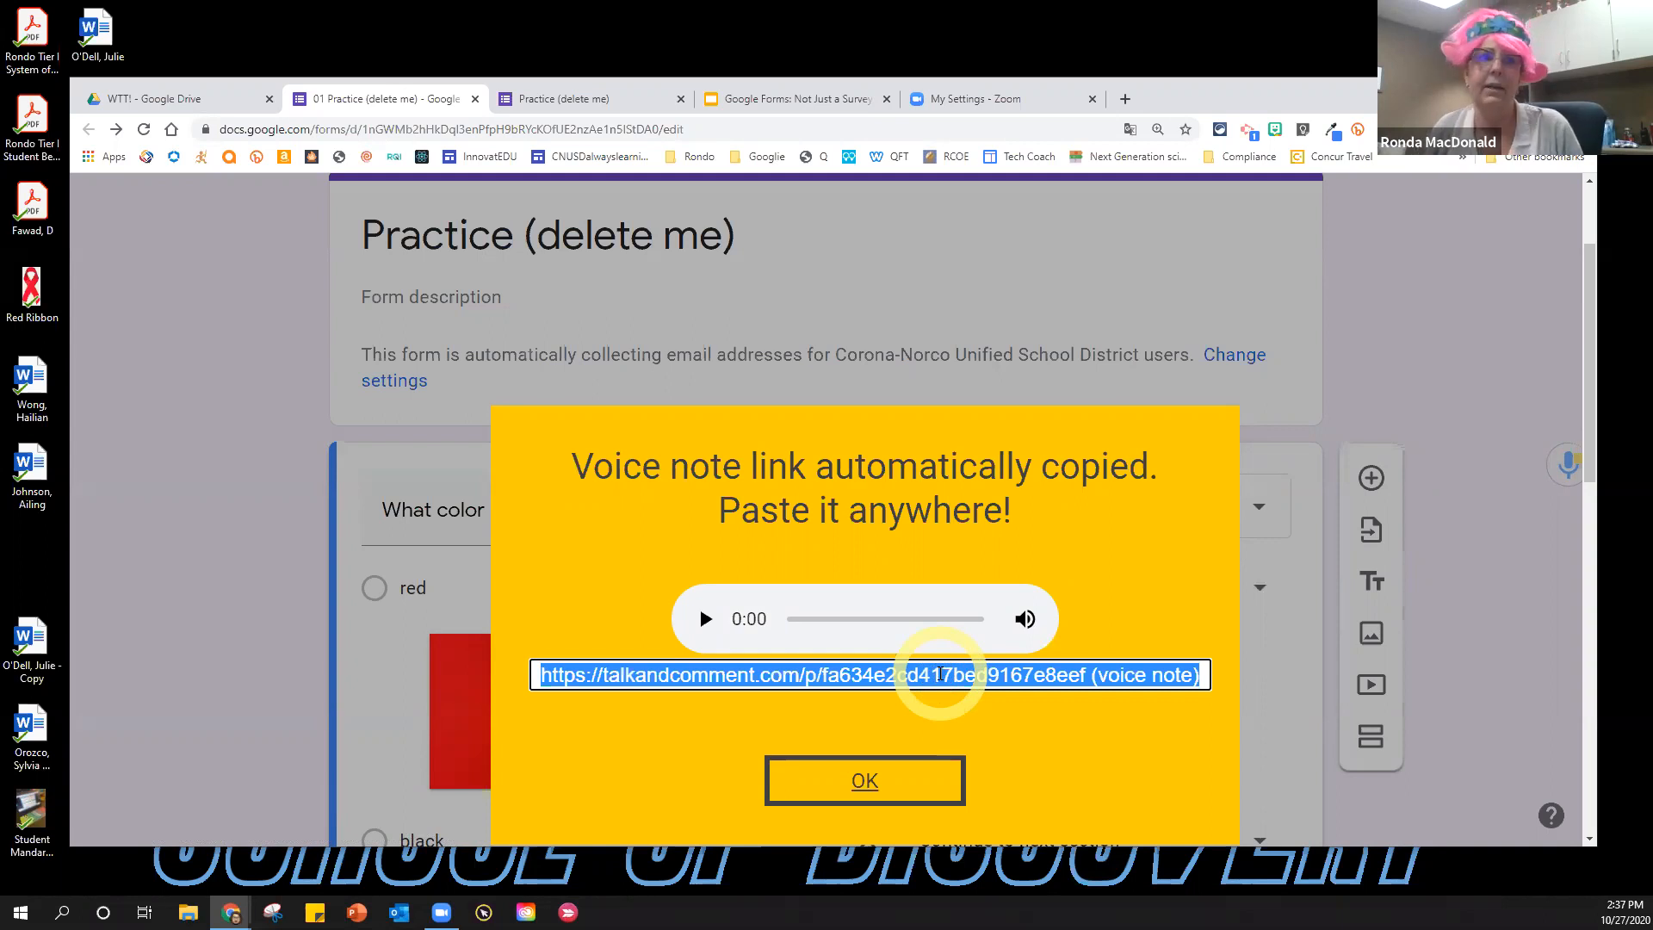
{"action": "left_click", "coordinate": [864, 779]}
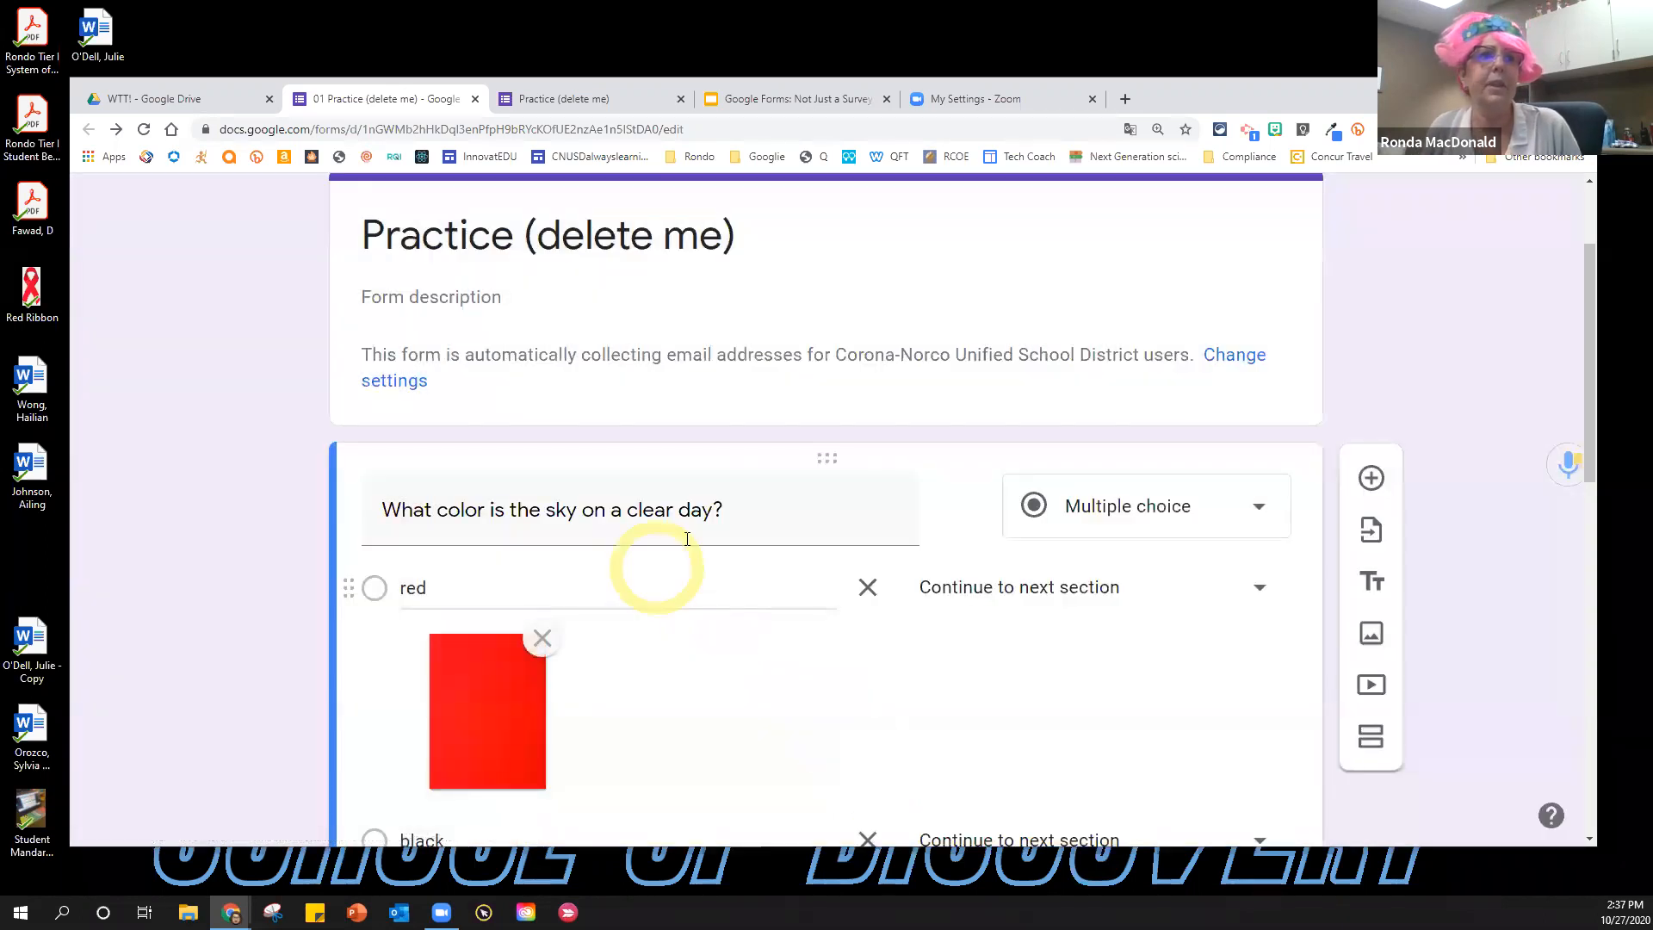
Paste the voice note link on a new line after "What color is the sky on a clear day?" in the question text.
{"action": "triple_click", "coordinate": [725, 509]}
{"action": "left_click", "coordinate": [735, 513]}
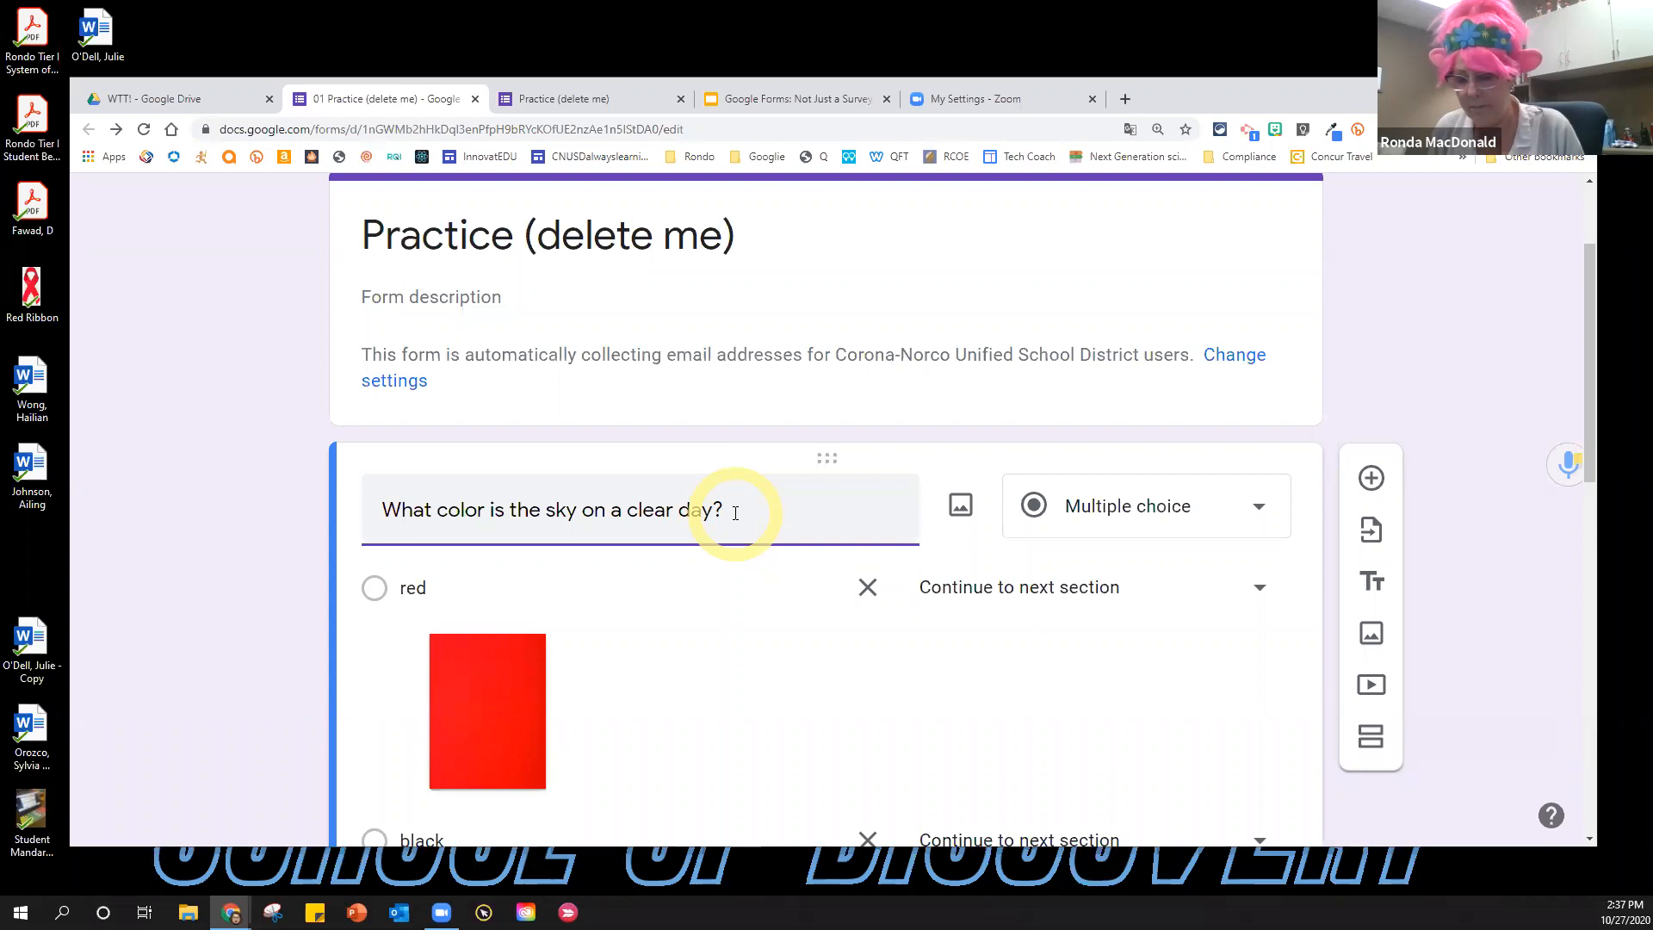
{"action": "key", "text": "ctrl+v"}
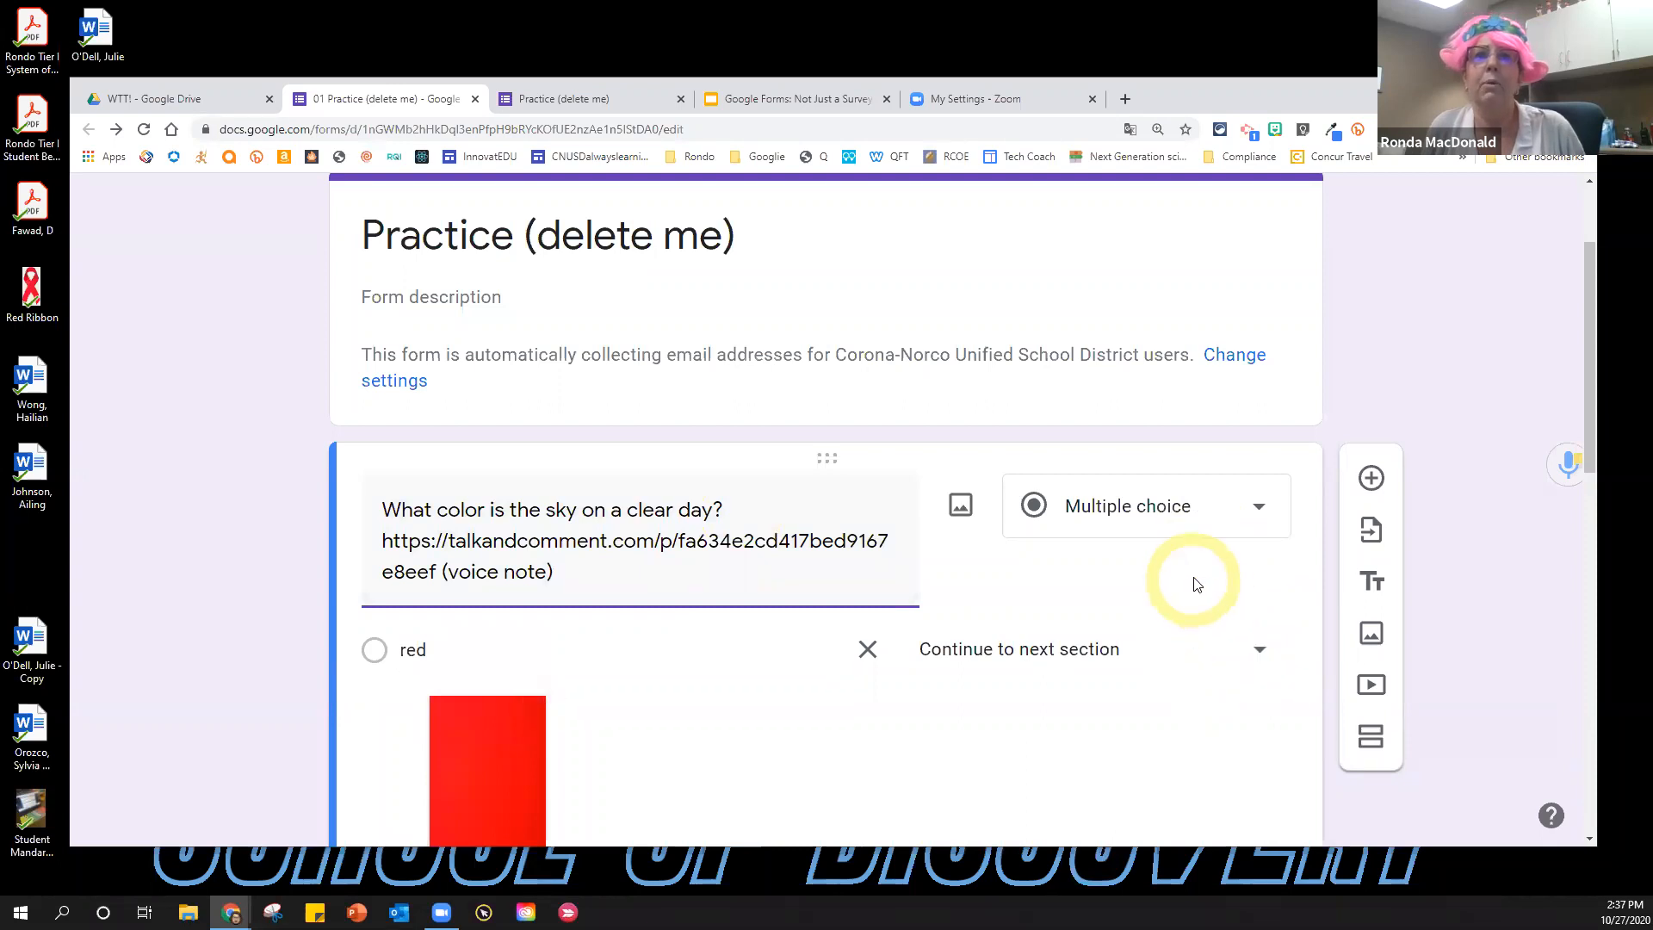
Preview the form and play the voice note in the sky color question.
{"action": "scroll", "coordinate": [1197, 585], "scroll_direction": "up", "scroll_amount": 3}
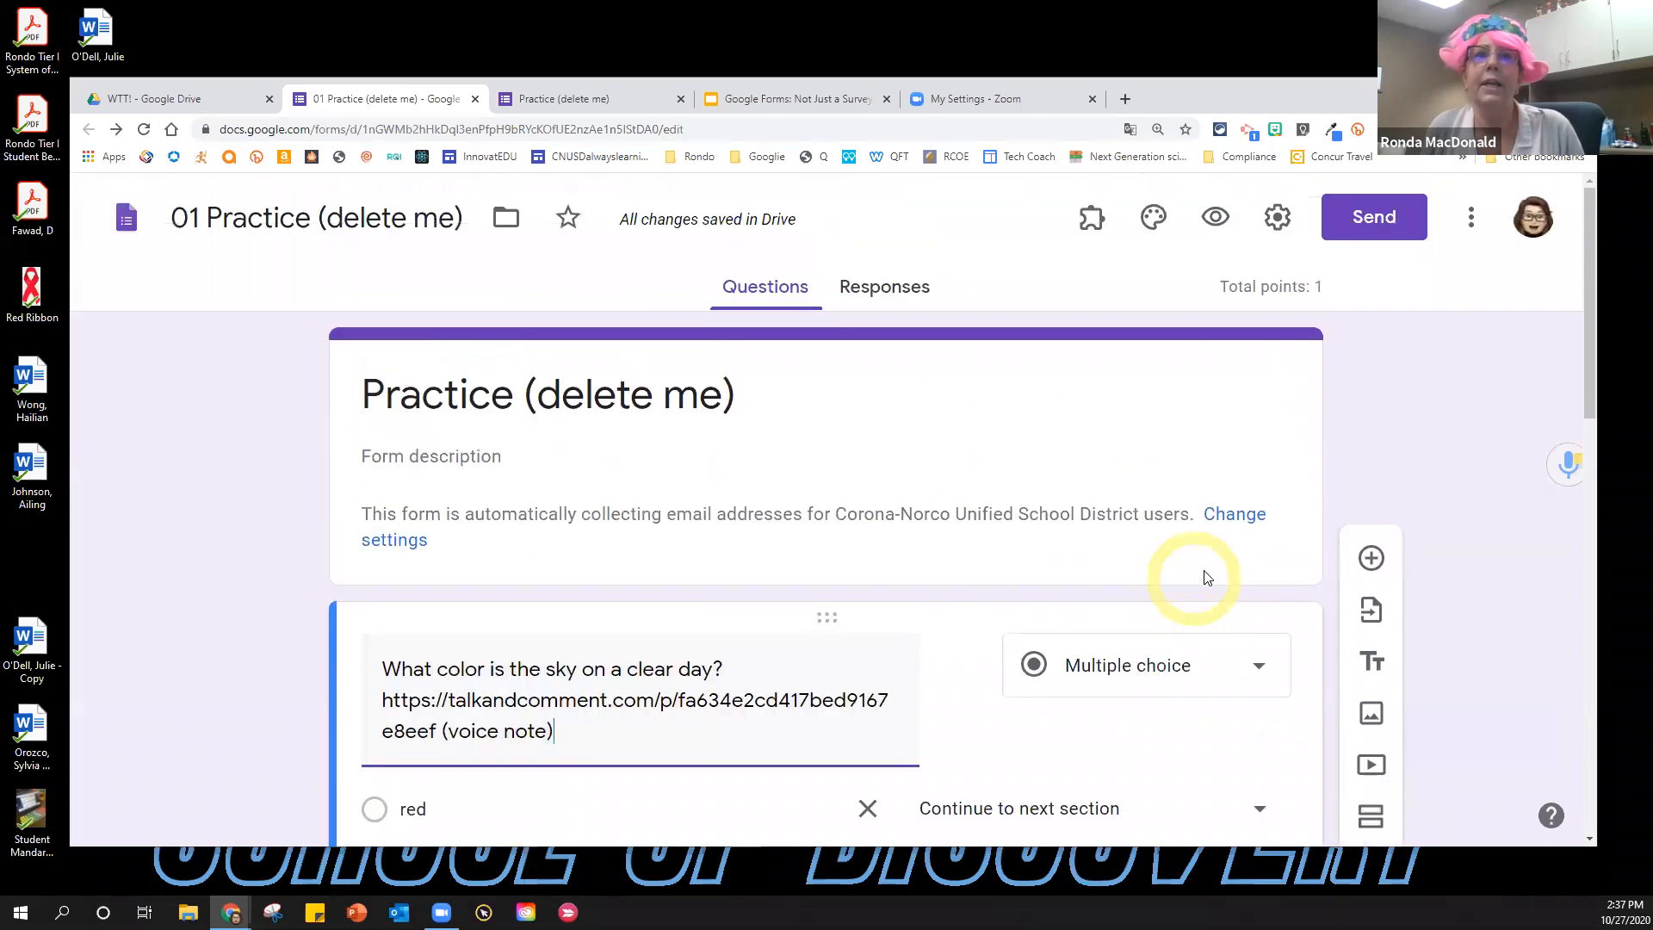
{"action": "left_click", "coordinate": [1217, 219]}
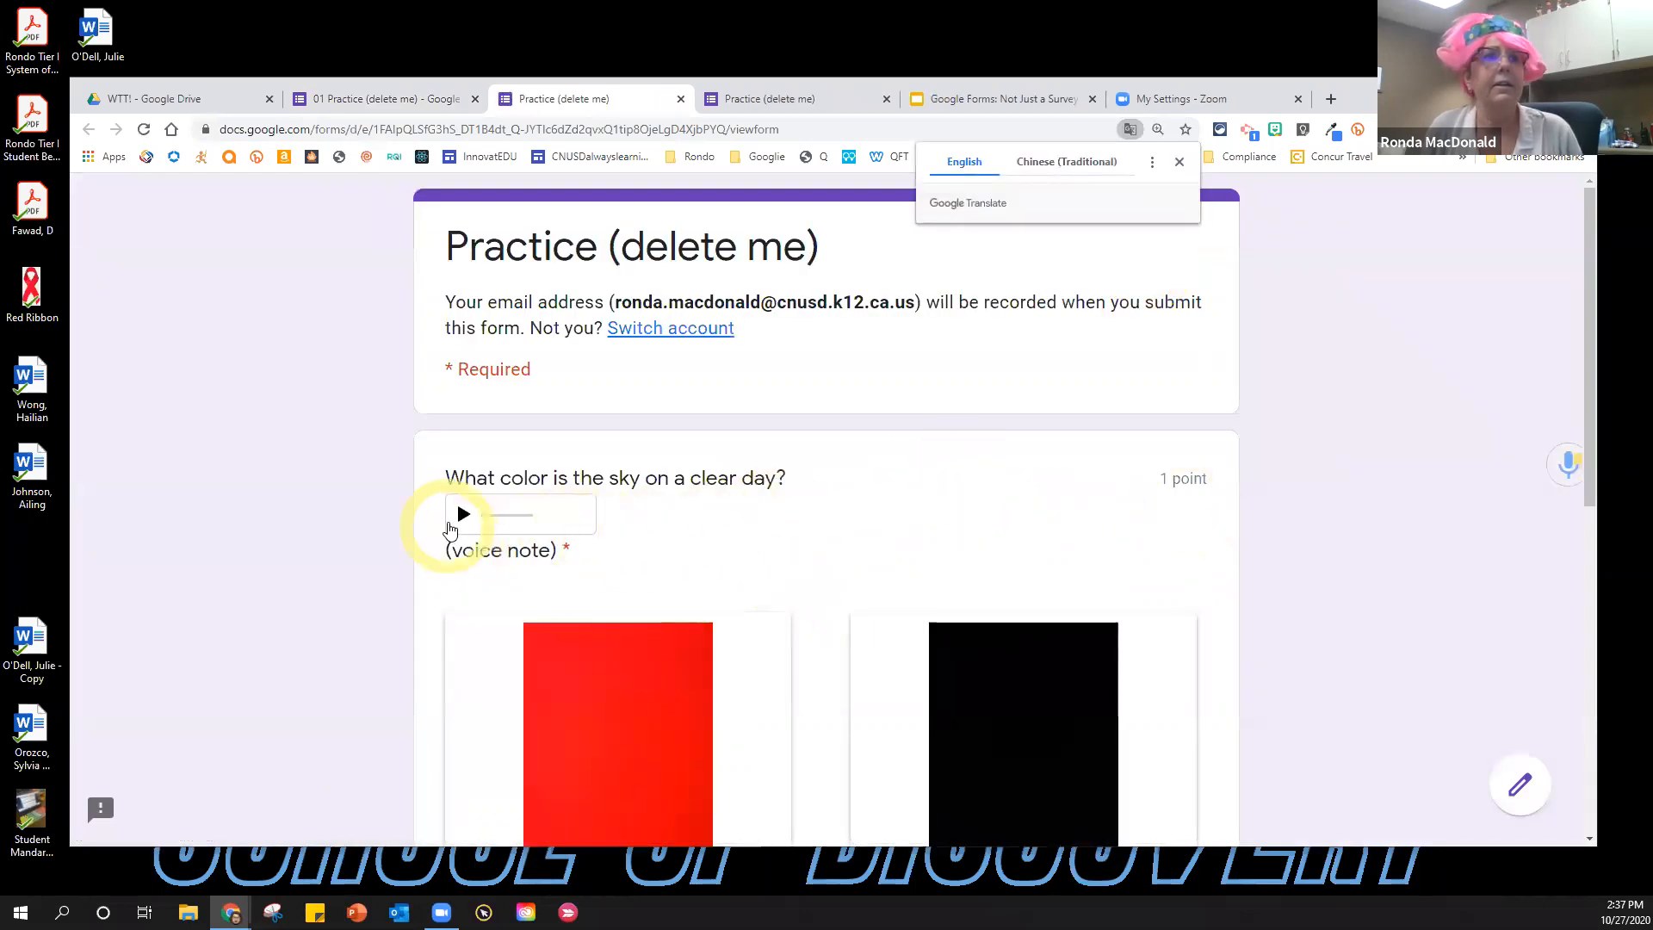
{"action": "left_click", "coordinate": [463, 514]}
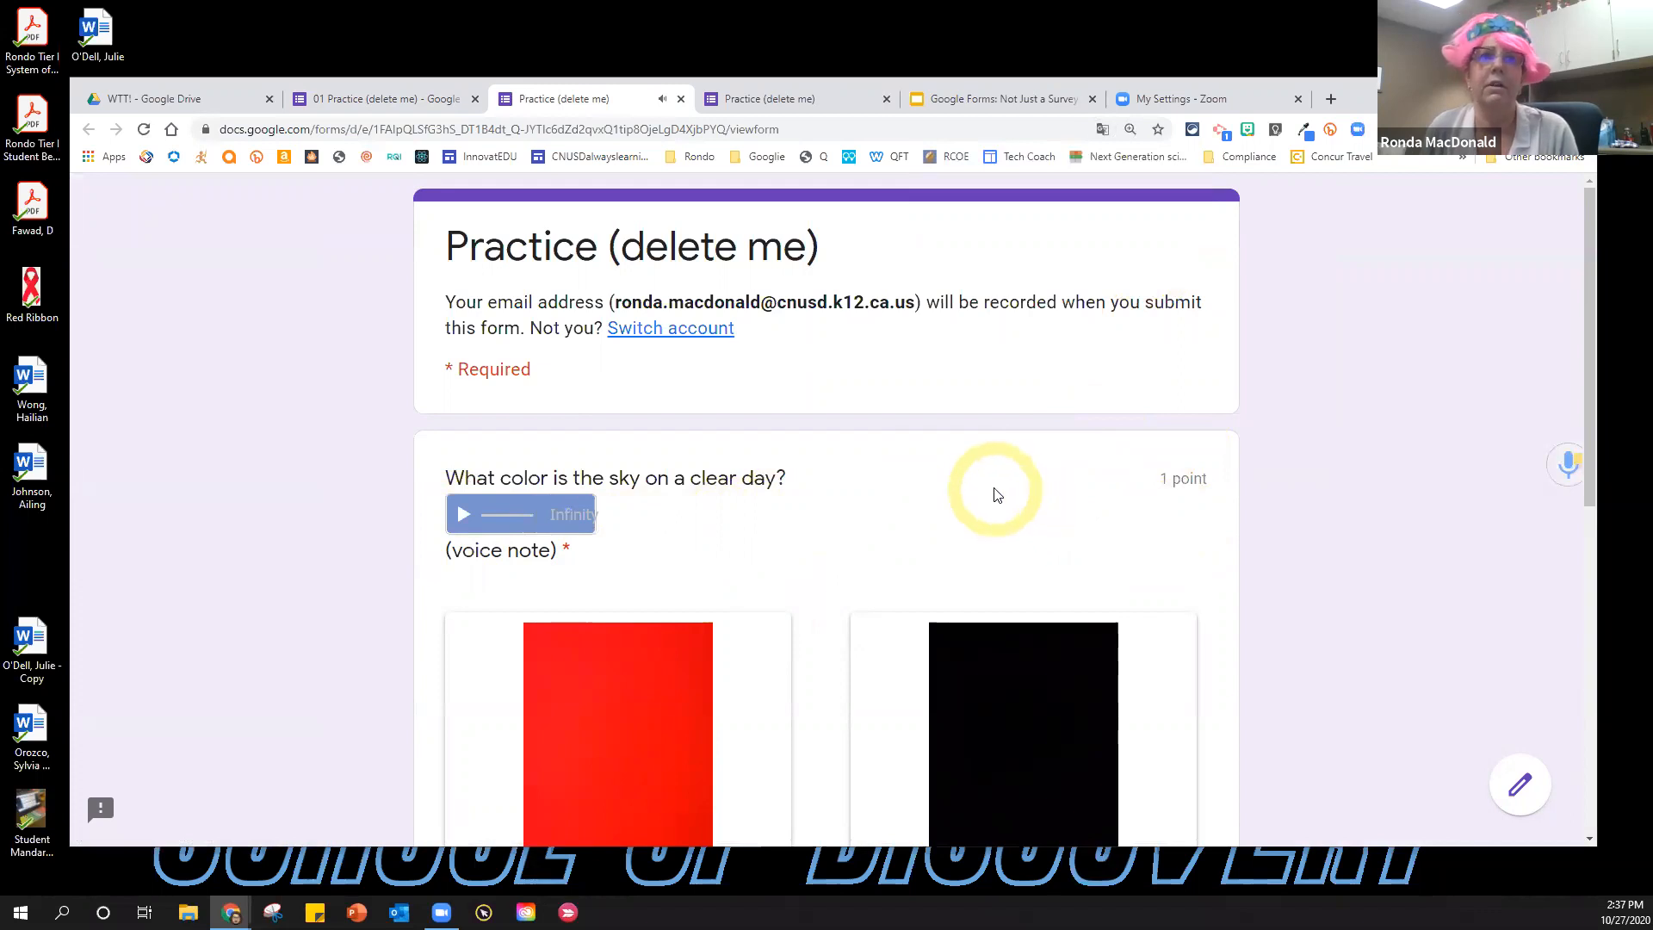
Record a Talk&Comment voice note for the sky color question's "red" answer option and copy its link.
{"action": "left_click", "coordinate": [388, 99]}
{"action": "scroll", "coordinate": [1061, 716], "scroll_direction": "down", "scroll_amount": 1}
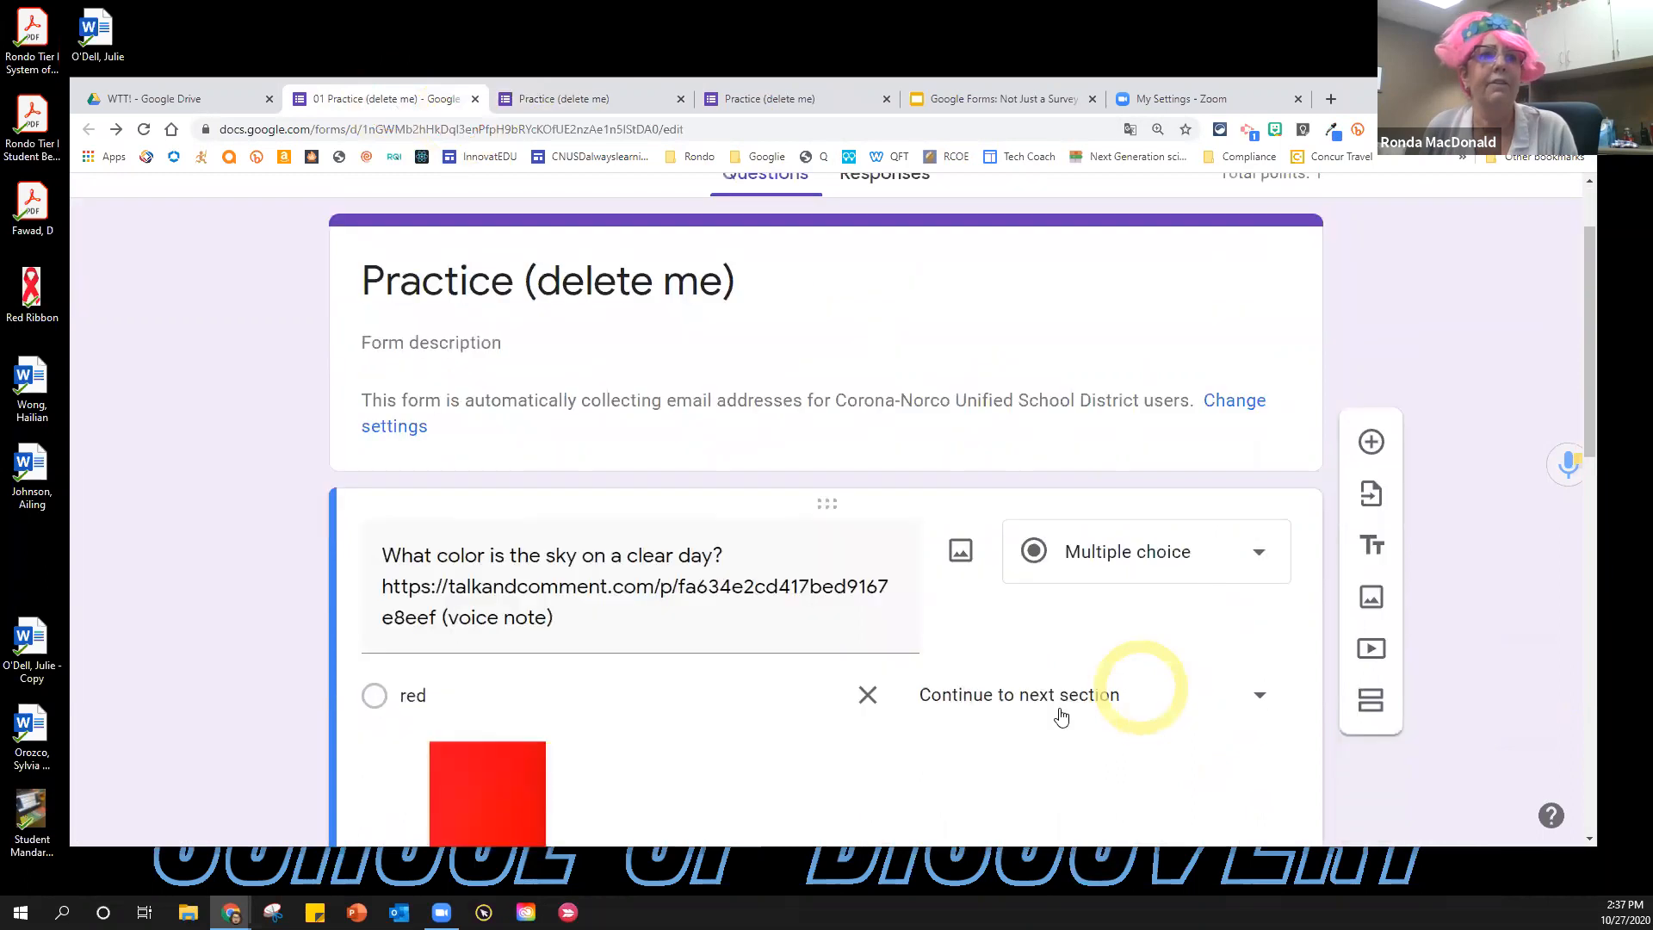
{"action": "scroll", "coordinate": [649, 469], "scroll_direction": "down", "scroll_amount": 4}
{"action": "left_click", "coordinate": [564, 384]}
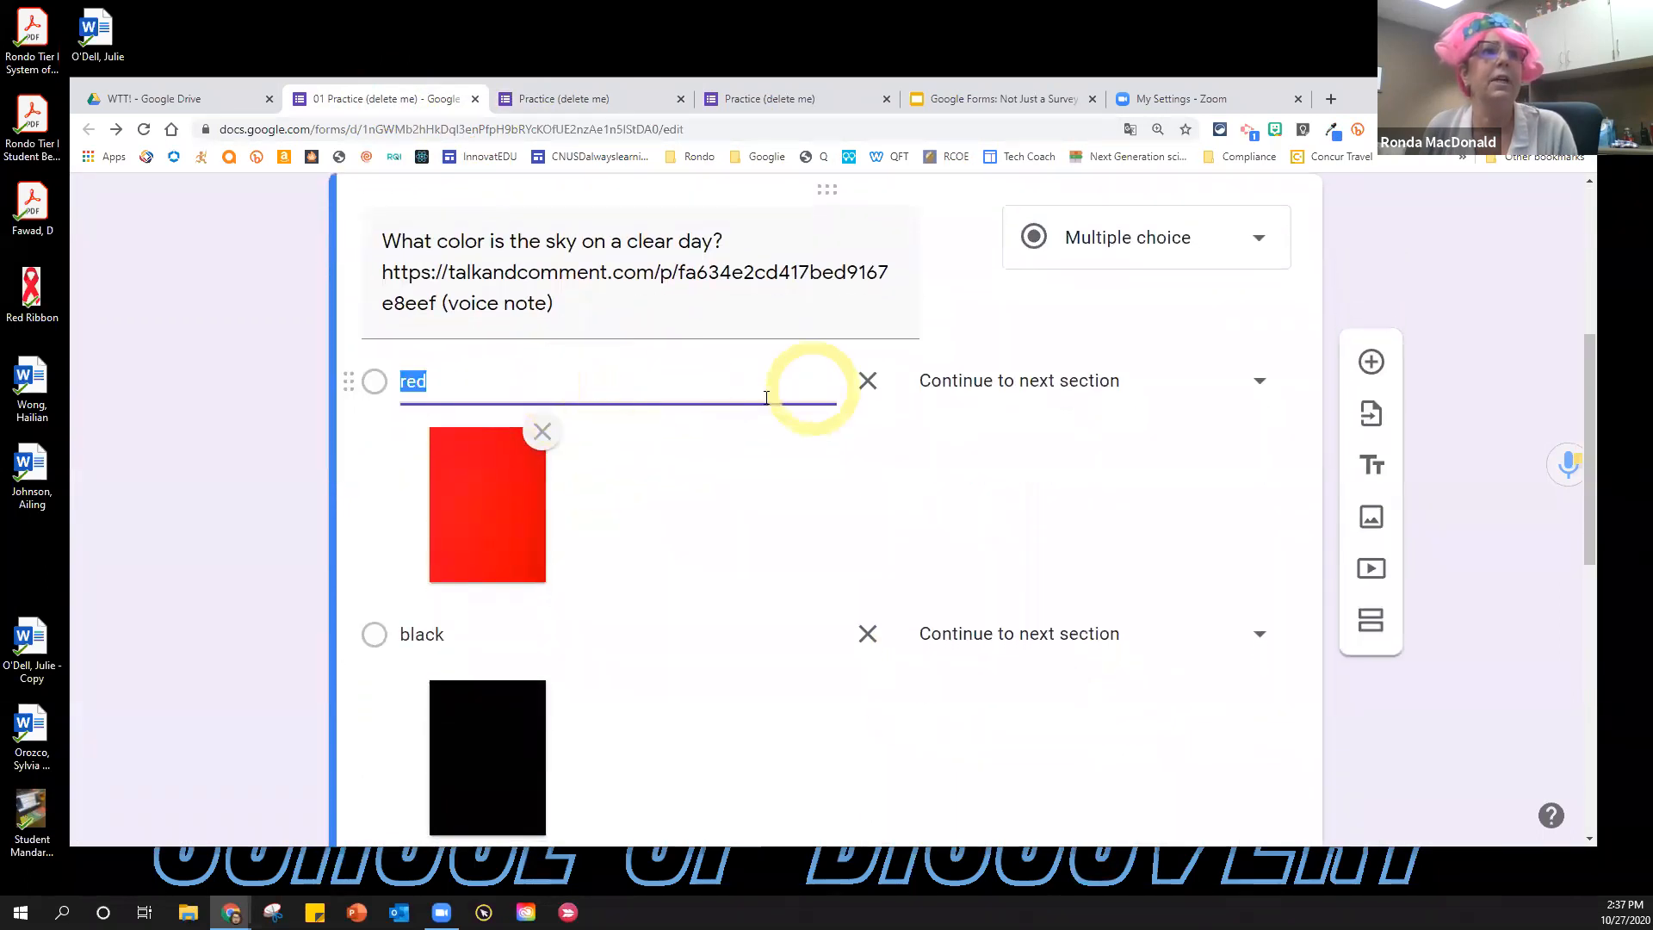
{"action": "left_click", "coordinate": [764, 396]}
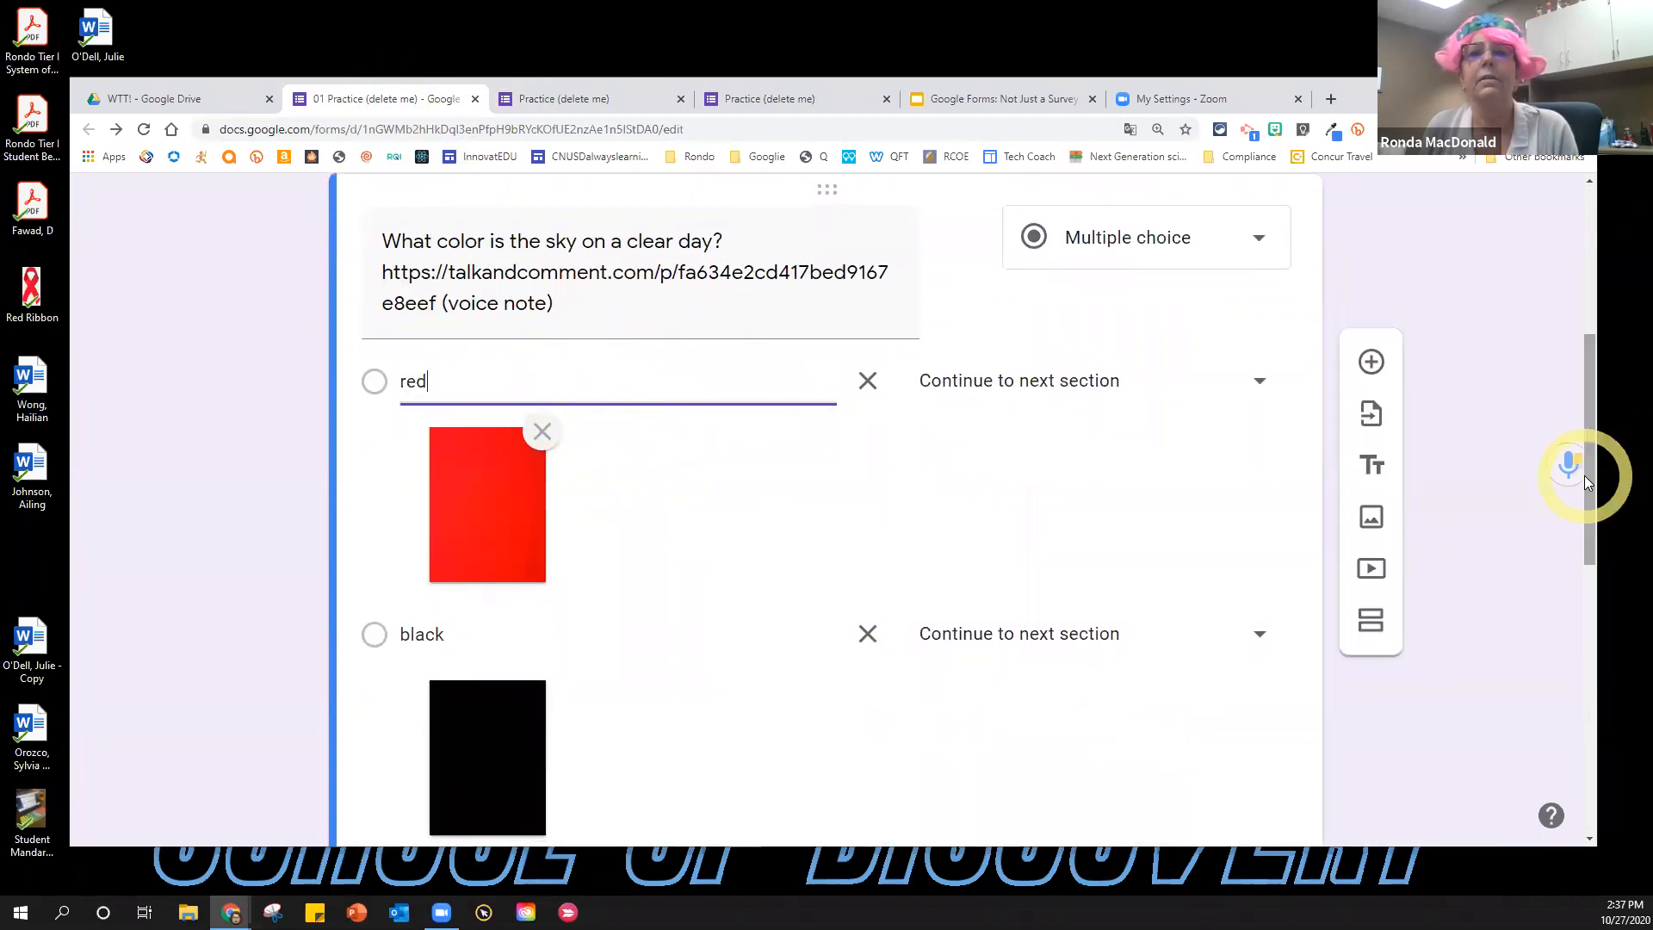
{"action": "left_click", "coordinate": [1568, 469]}
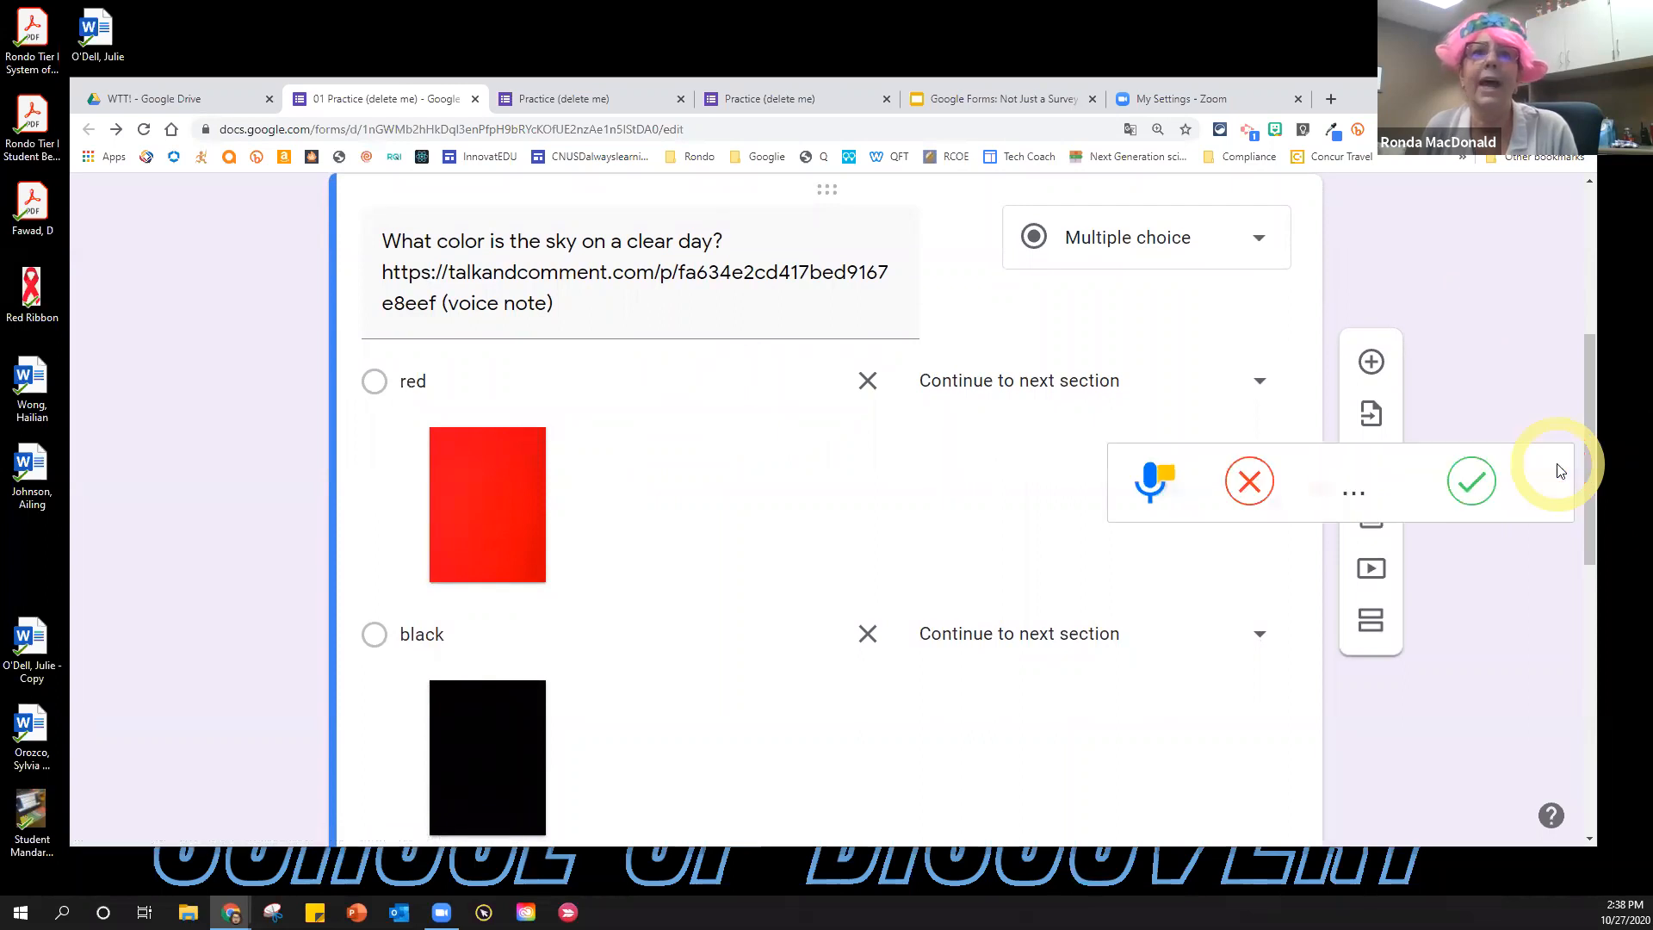
{"action": "left_click", "coordinate": [1471, 481]}
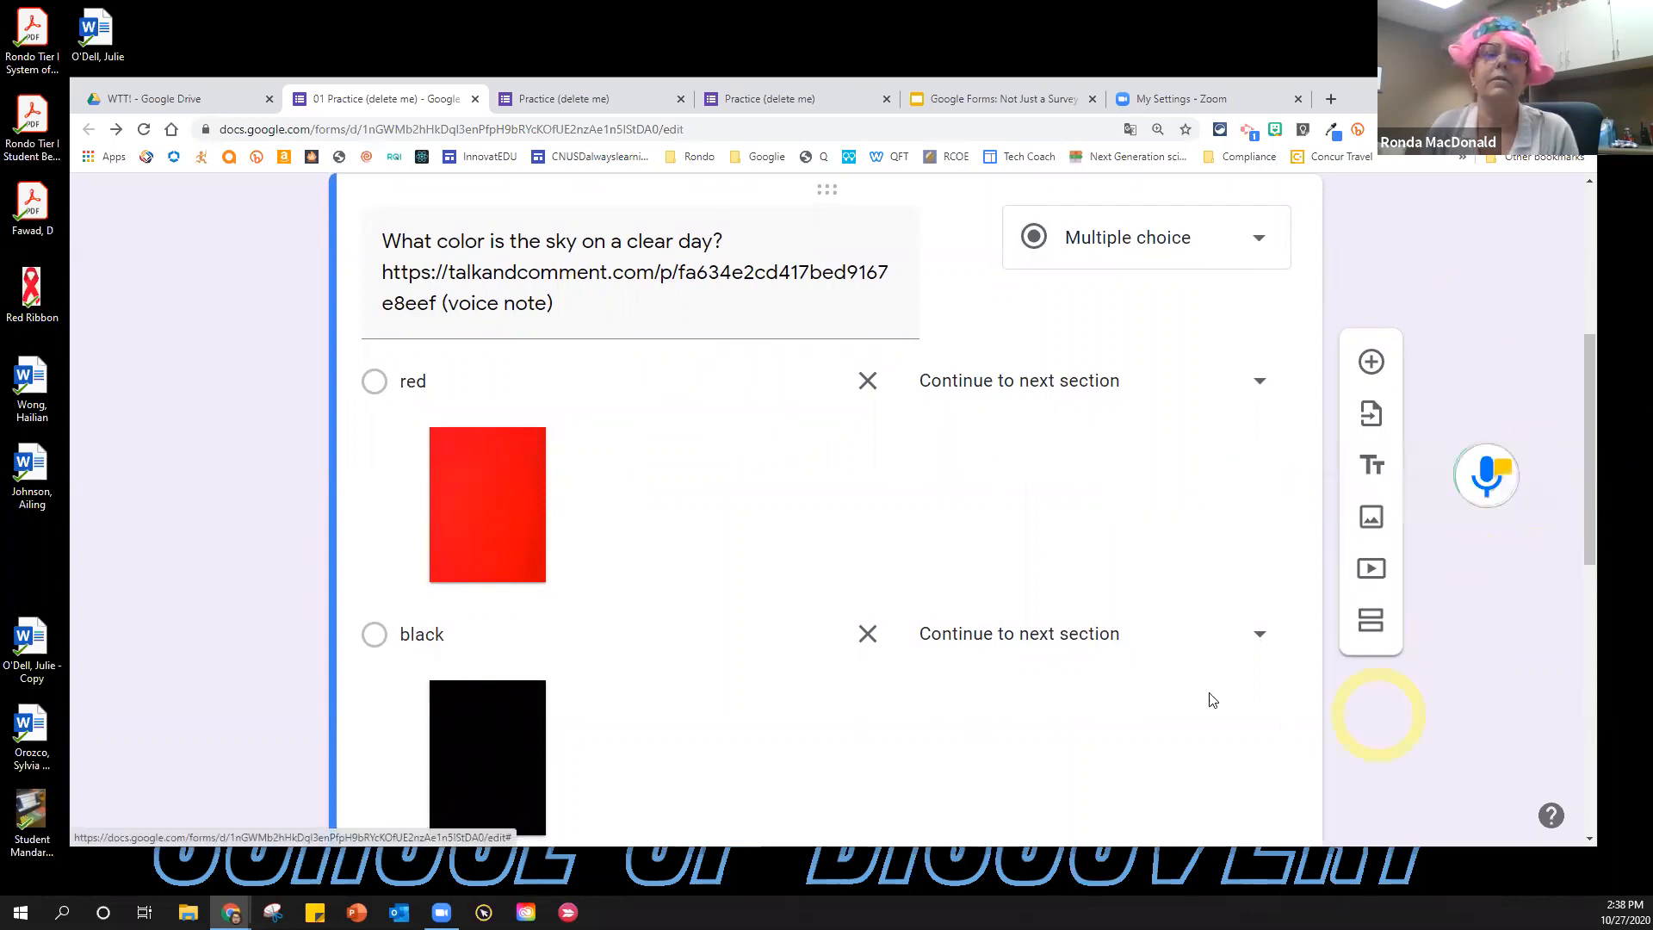
{"action": "left_click", "coordinate": [976, 673]}
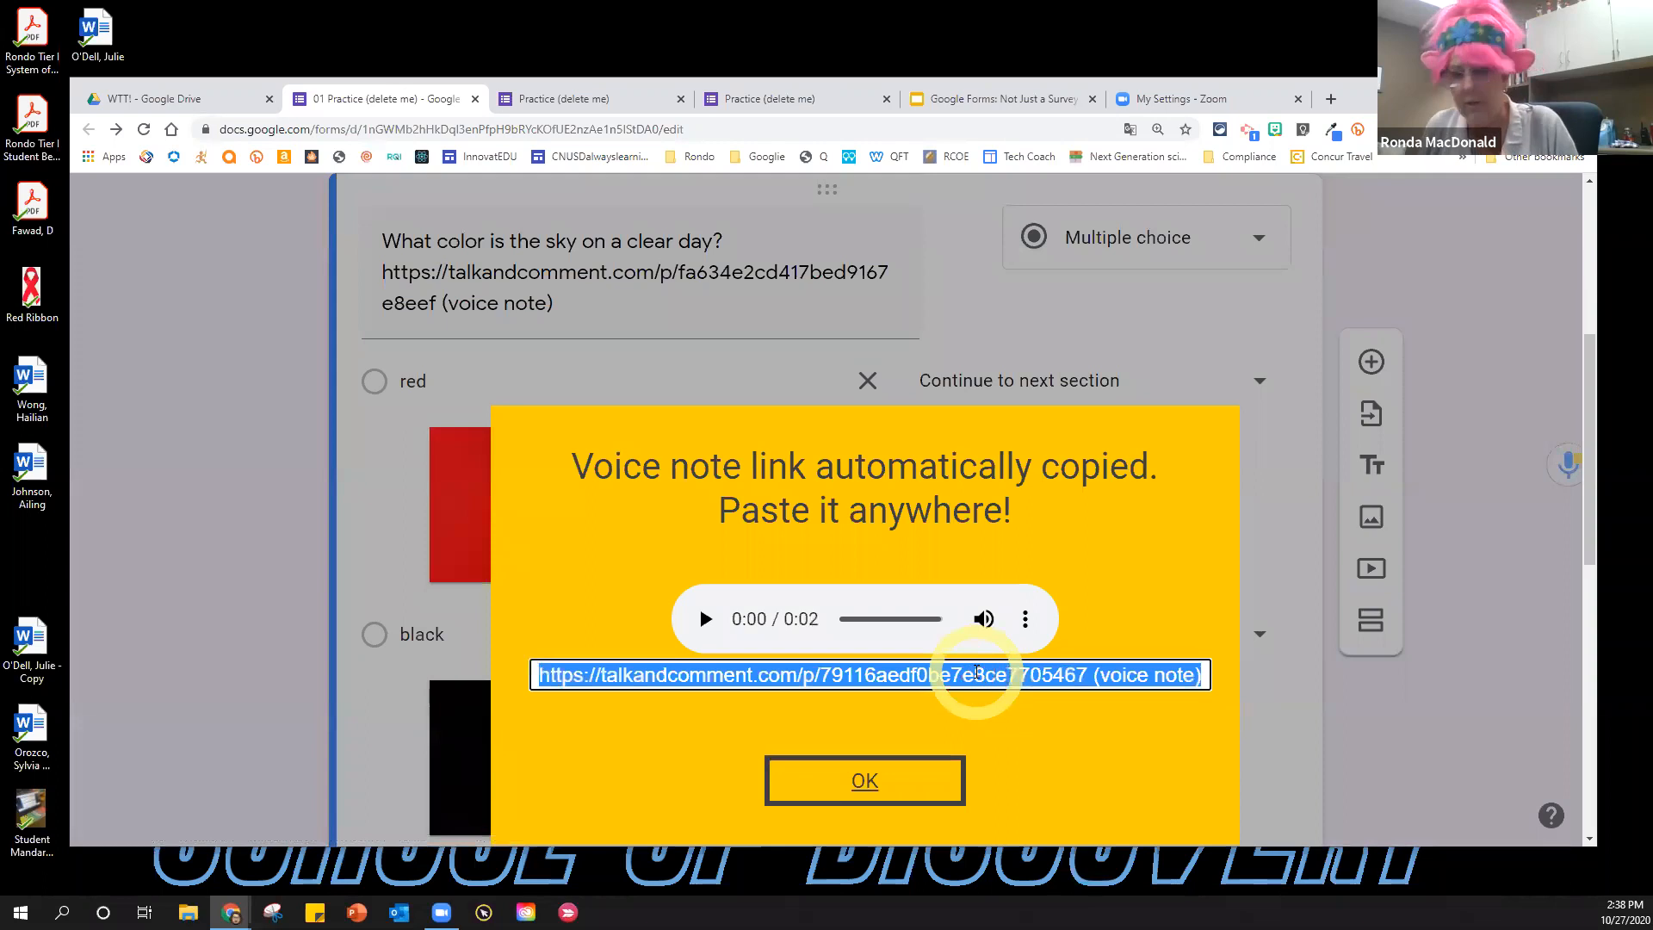
{"action": "left_click", "coordinate": [925, 776]}
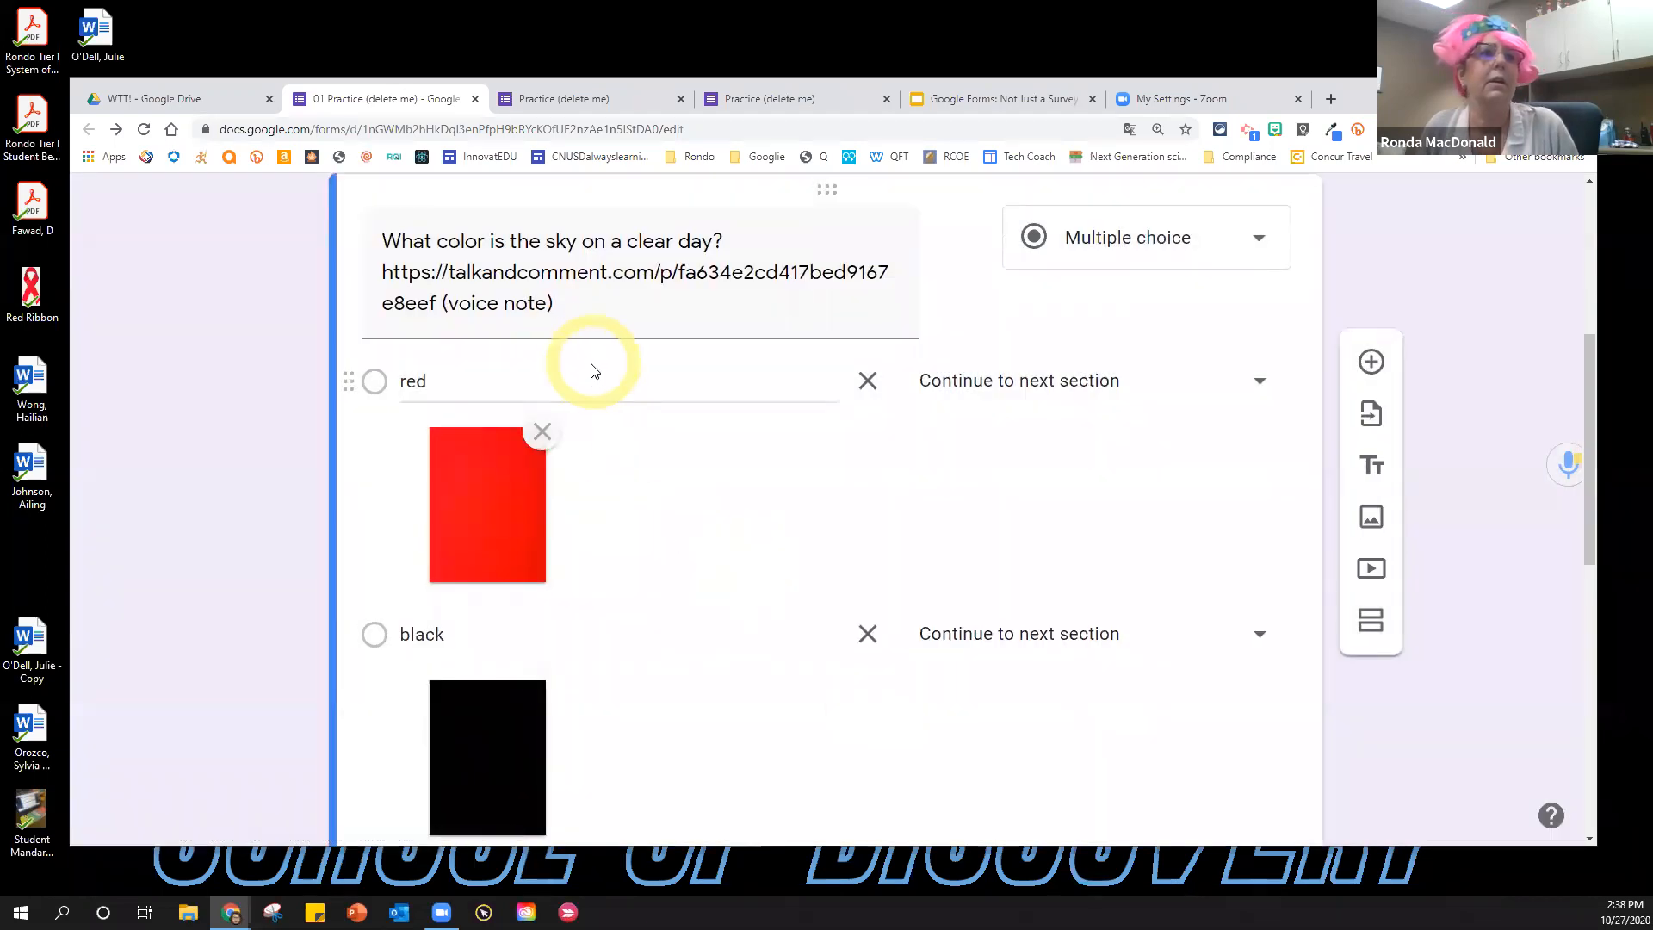
Paste the voice note link after the "red" answer option's text.
{"action": "left_click", "coordinate": [589, 372]}
{"action": "left_click", "coordinate": [589, 377]}
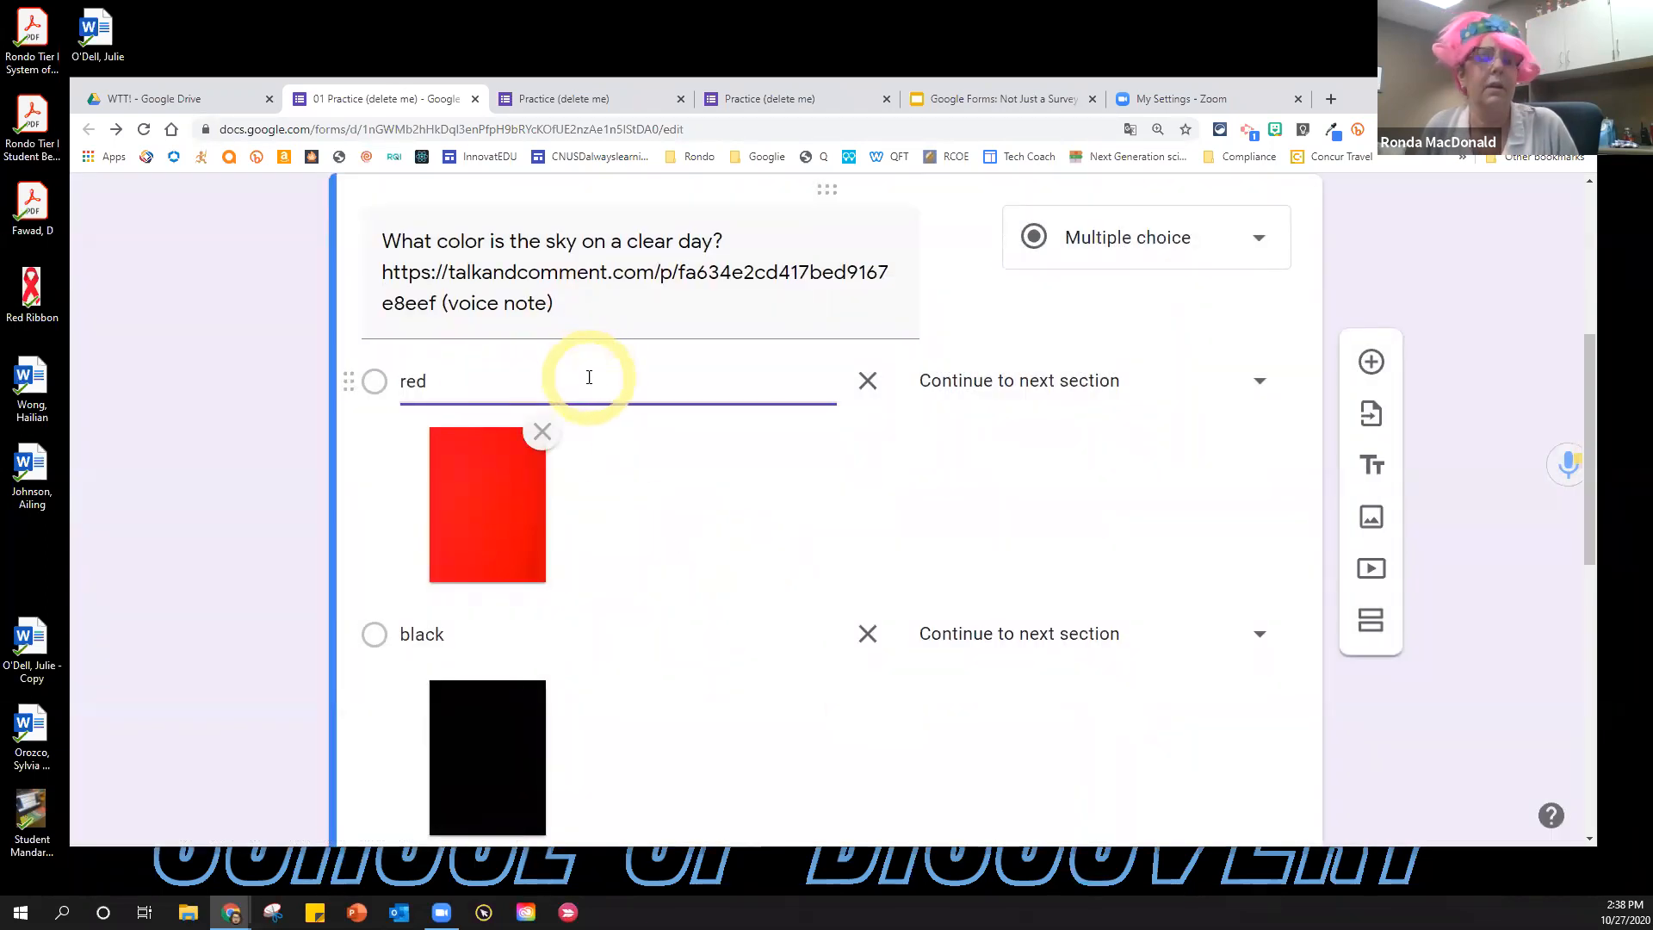
{"action": "key", "text": "ctrl+v"}
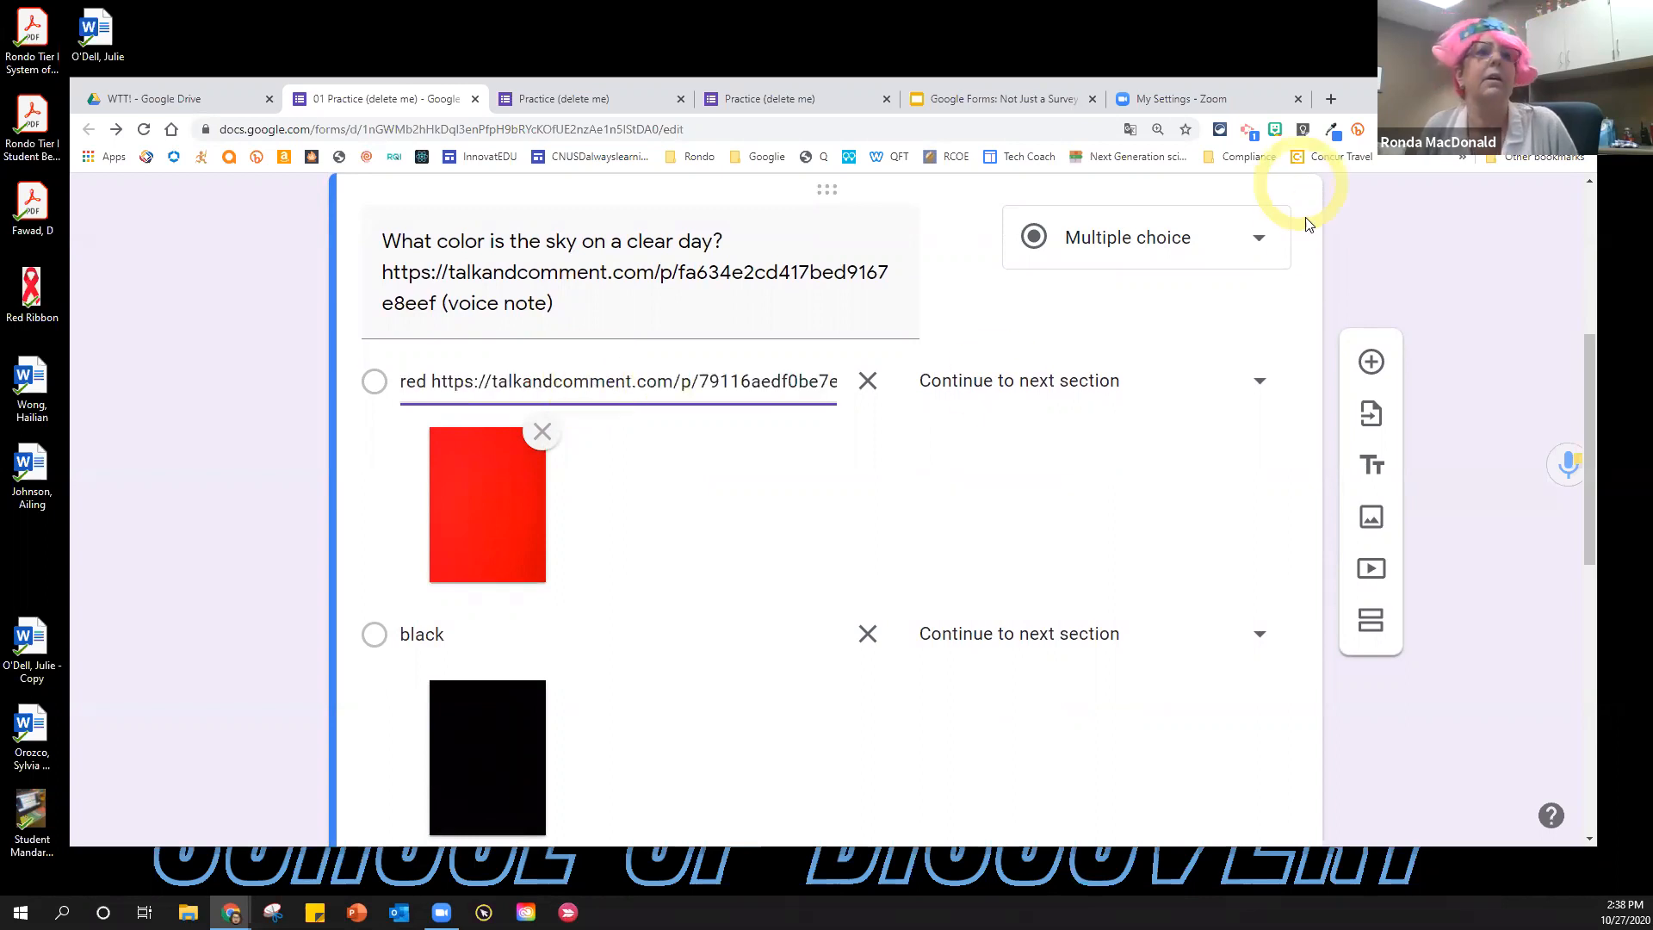
Preview the form and play the voice notes in the sky color question and its "red" answer option.
{"action": "scroll", "coordinate": [1332, 224], "scroll_direction": "up", "scroll_amount": 2}
{"action": "scroll", "coordinate": [1324, 246], "scroll_direction": "up", "scroll_amount": 3}
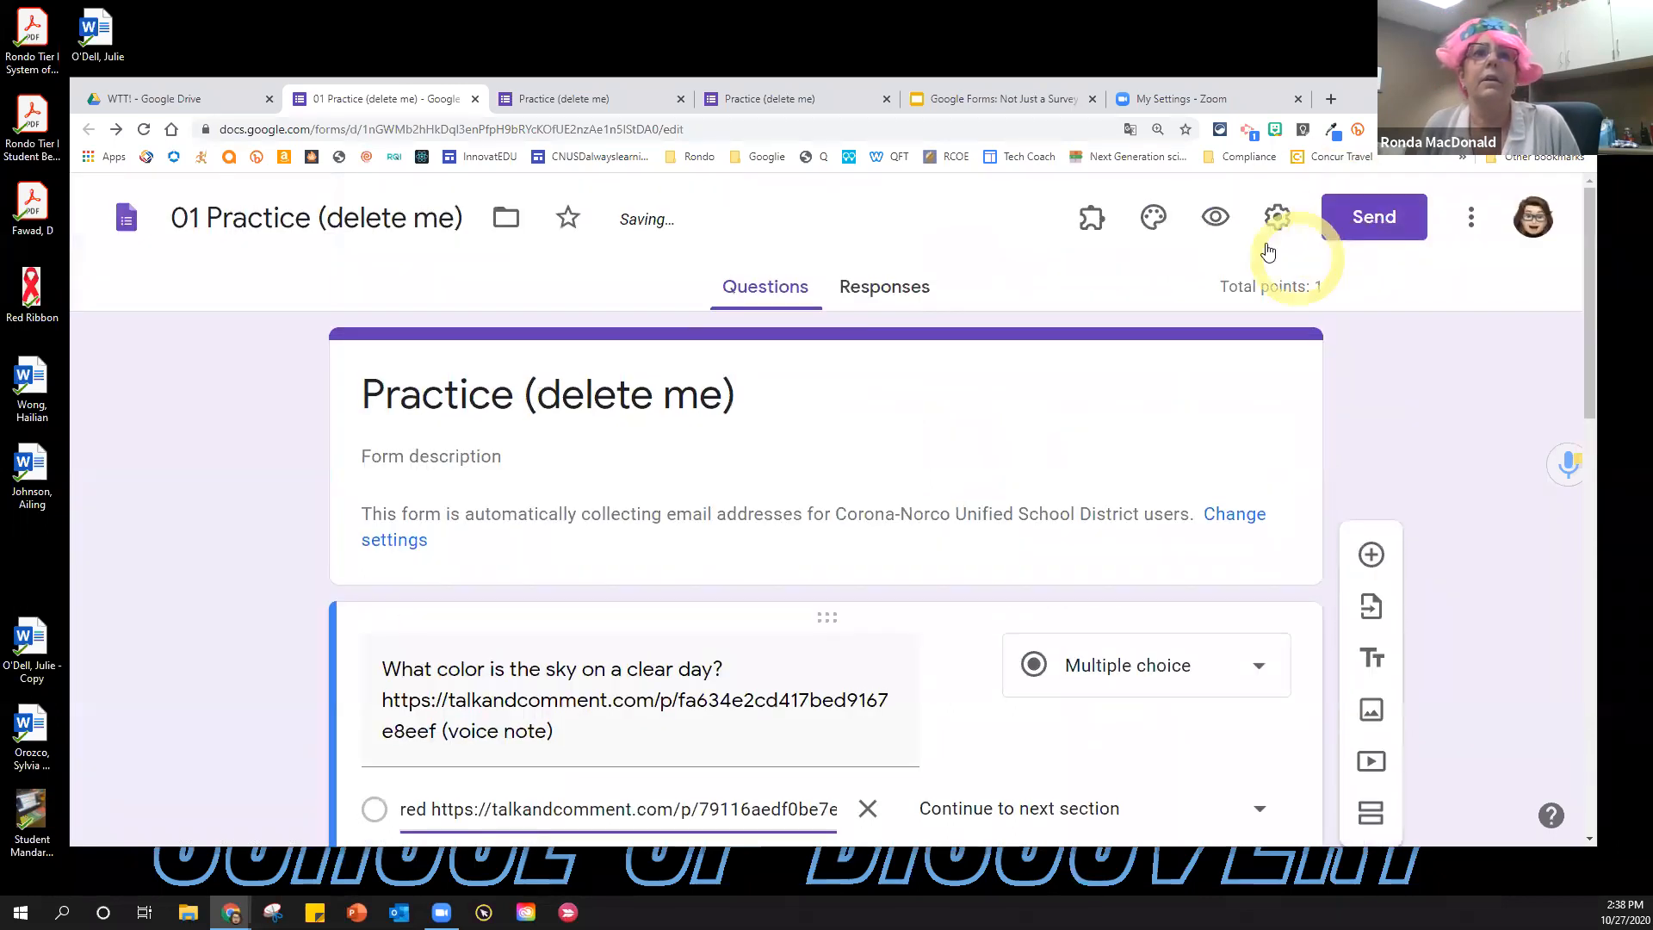
{"action": "left_click", "coordinate": [1217, 214]}
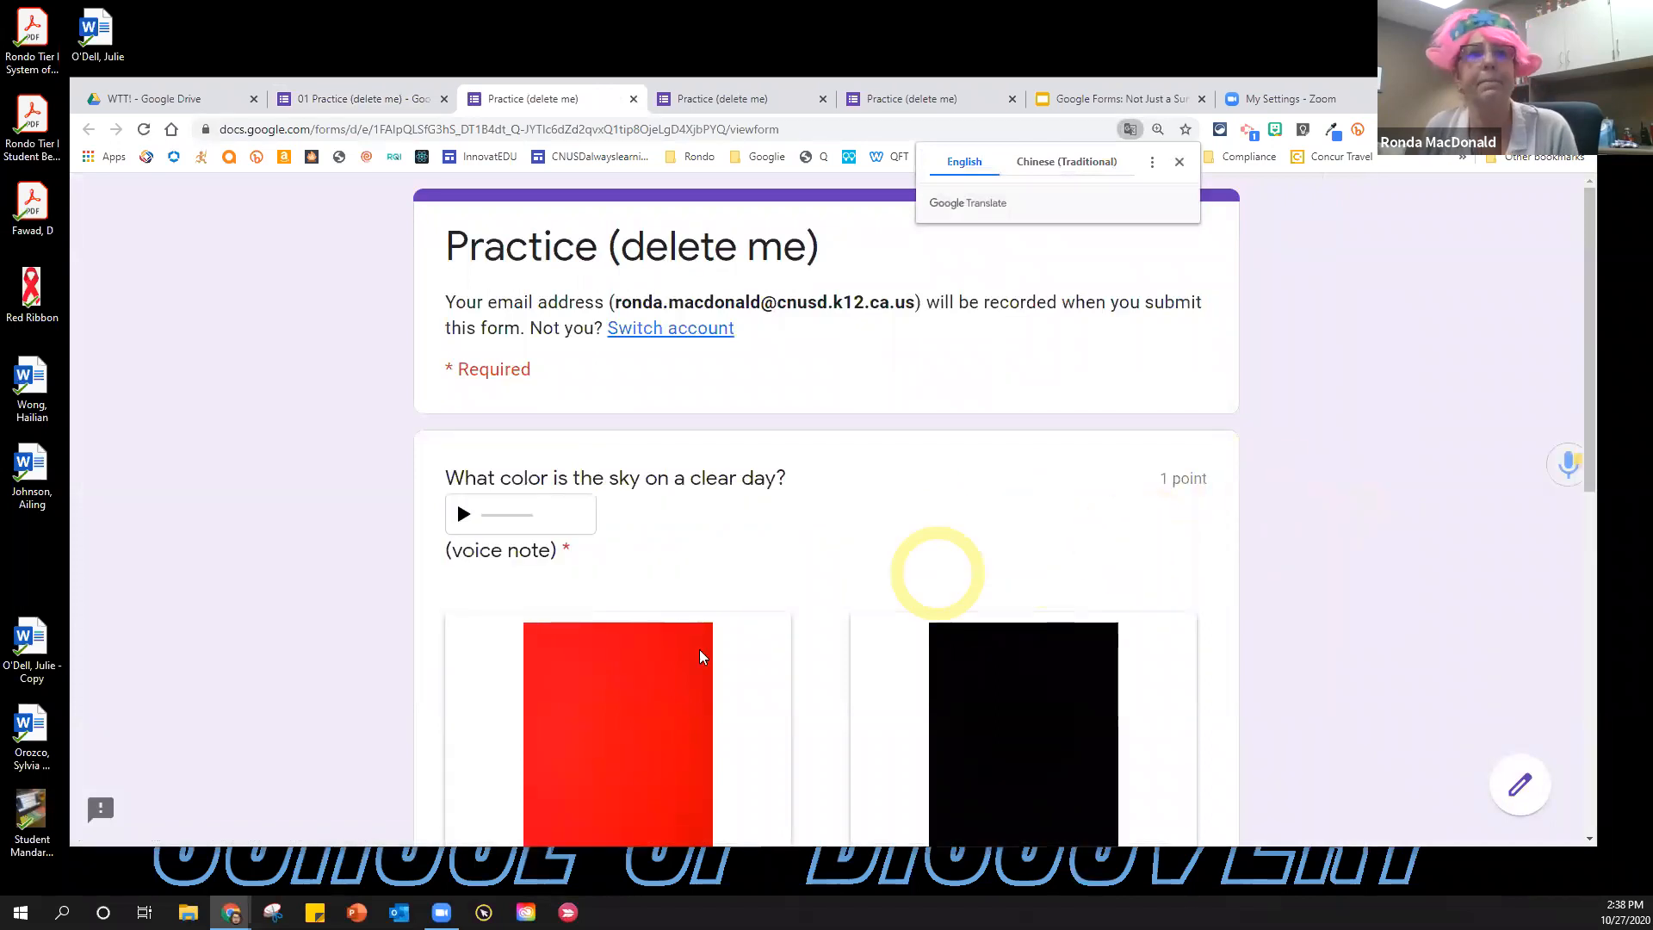
{"action": "left_click", "coordinate": [462, 513]}
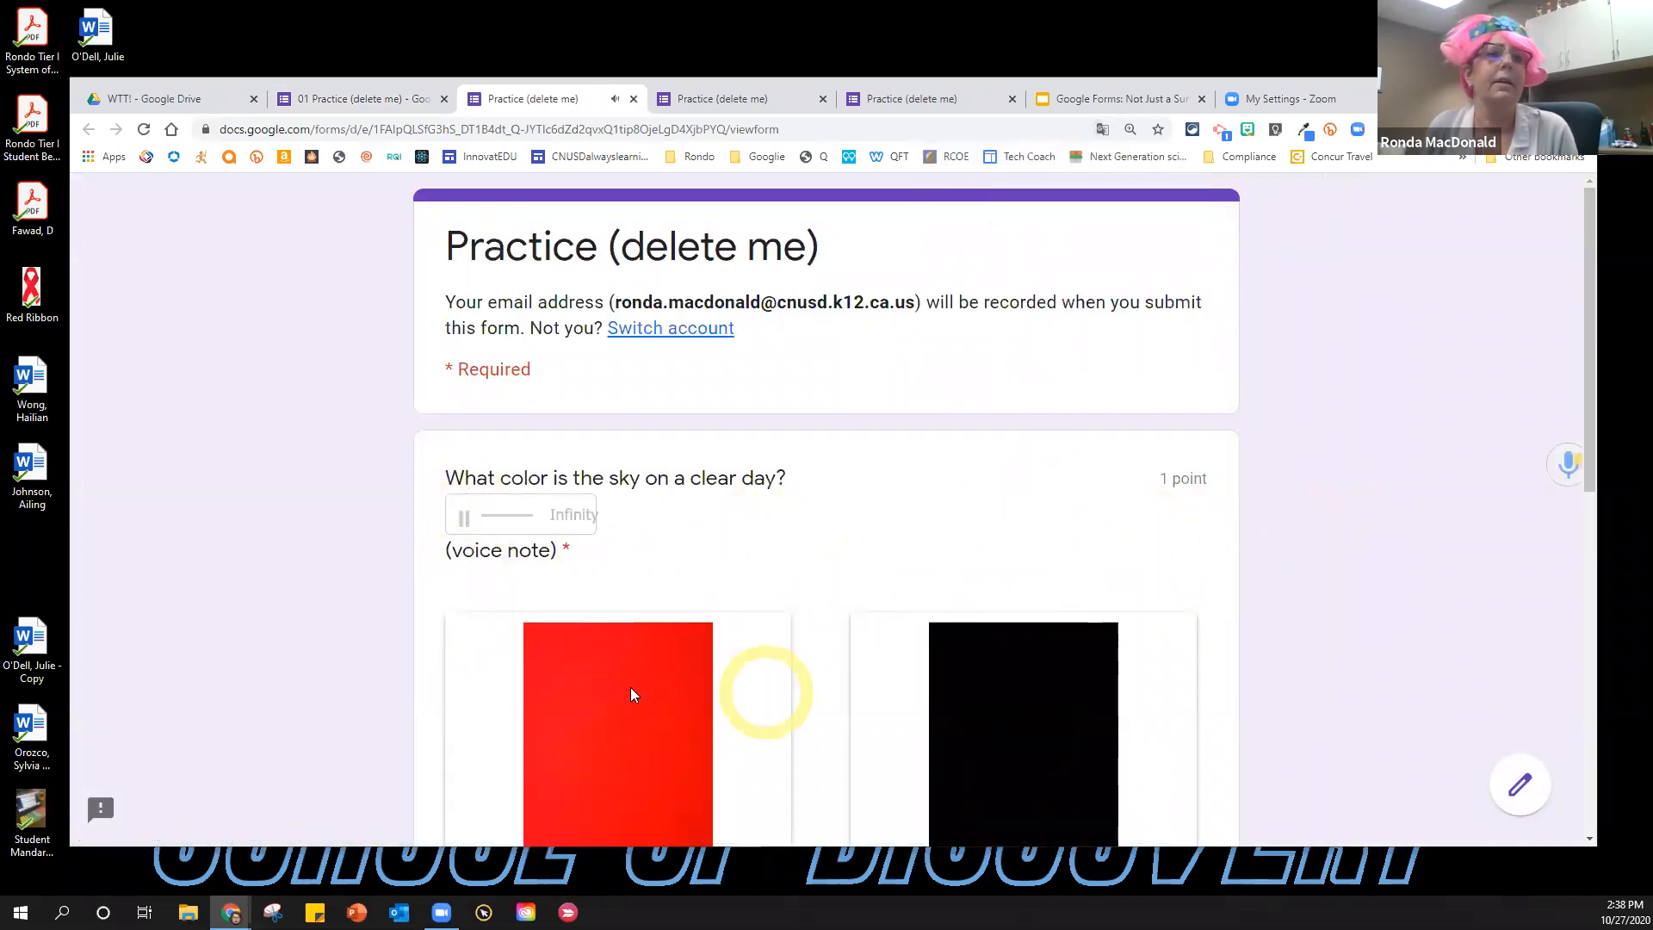
{"action": "scroll", "coordinate": [592, 603], "scroll_direction": "down", "scroll_amount": 3}
{"action": "scroll", "coordinate": [592, 620], "scroll_direction": "down", "scroll_amount": 1}
{"action": "left_click", "coordinate": [505, 603]}
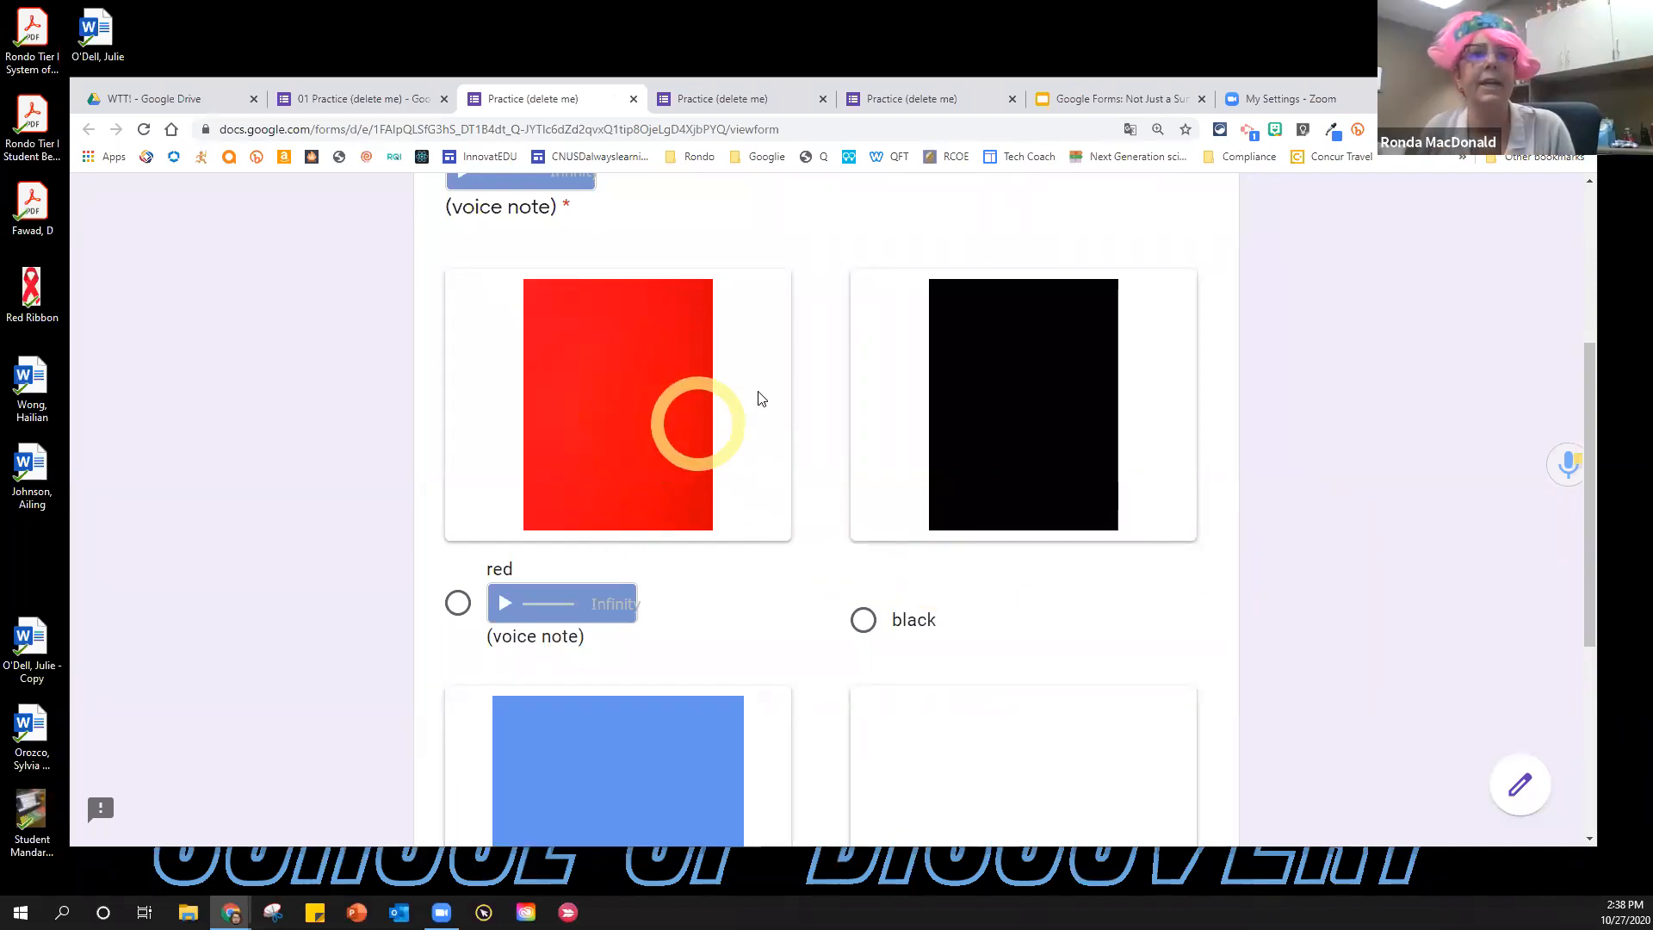
{"action": "scroll", "coordinate": [577, 435], "scroll_direction": "up", "scroll_amount": 1}
{"action": "scroll", "coordinate": [584, 432], "scroll_direction": "up", "scroll_amount": 2}
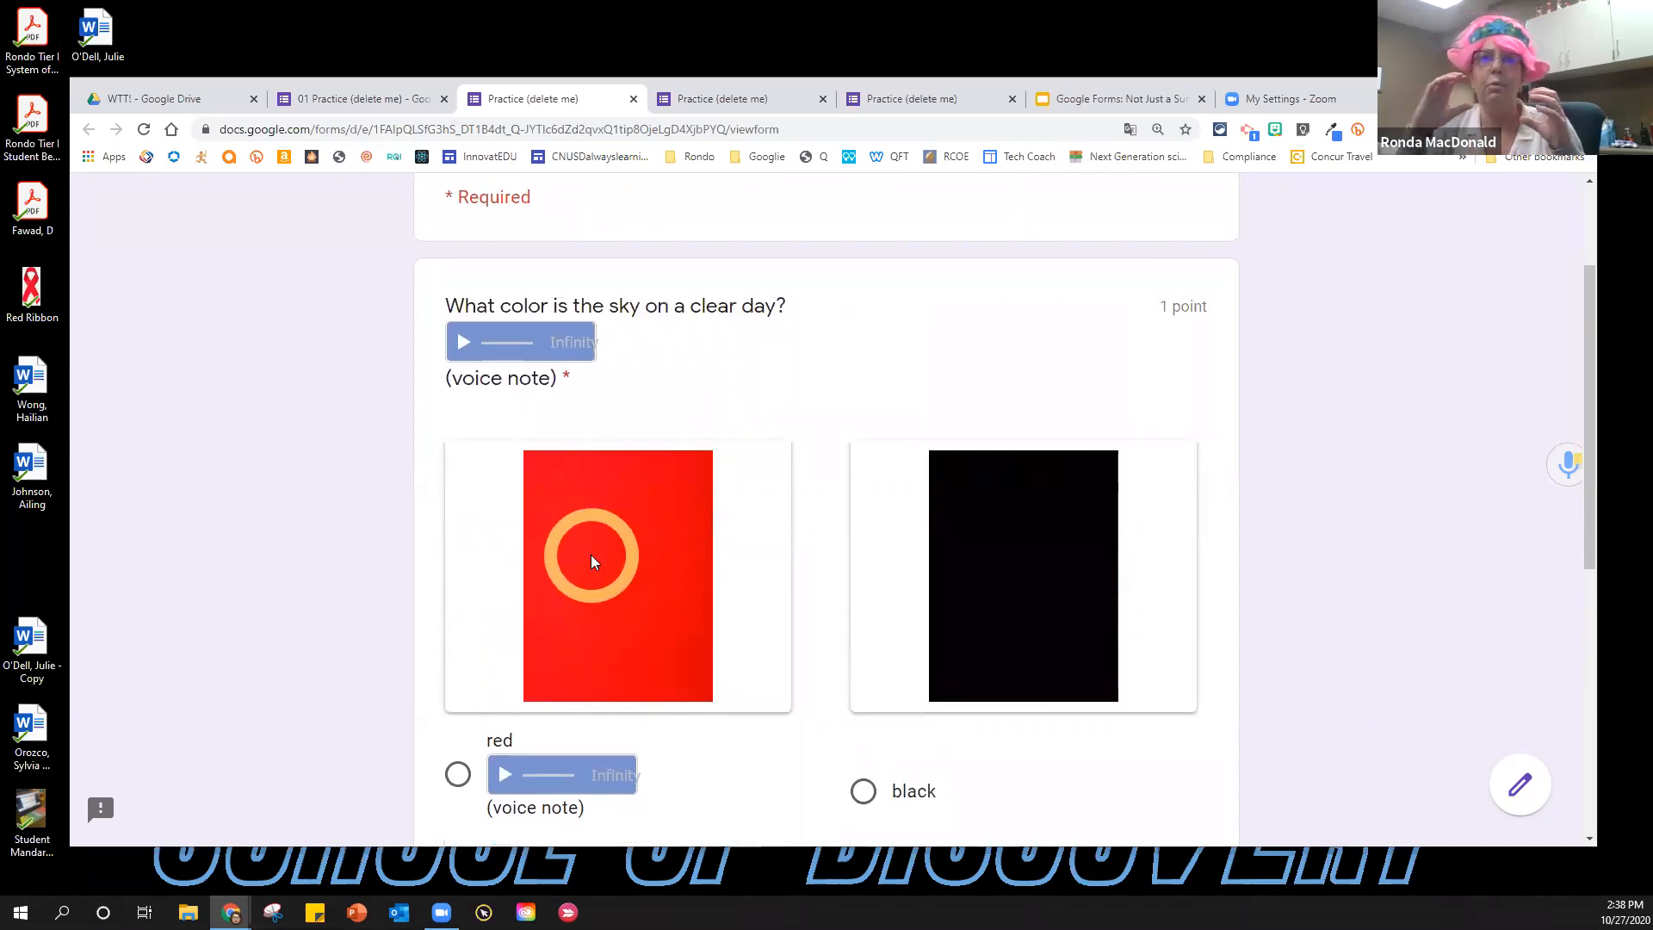
Return to the form editor and show the description field for the sky color question.
{"action": "left_click", "coordinate": [303, 105]}
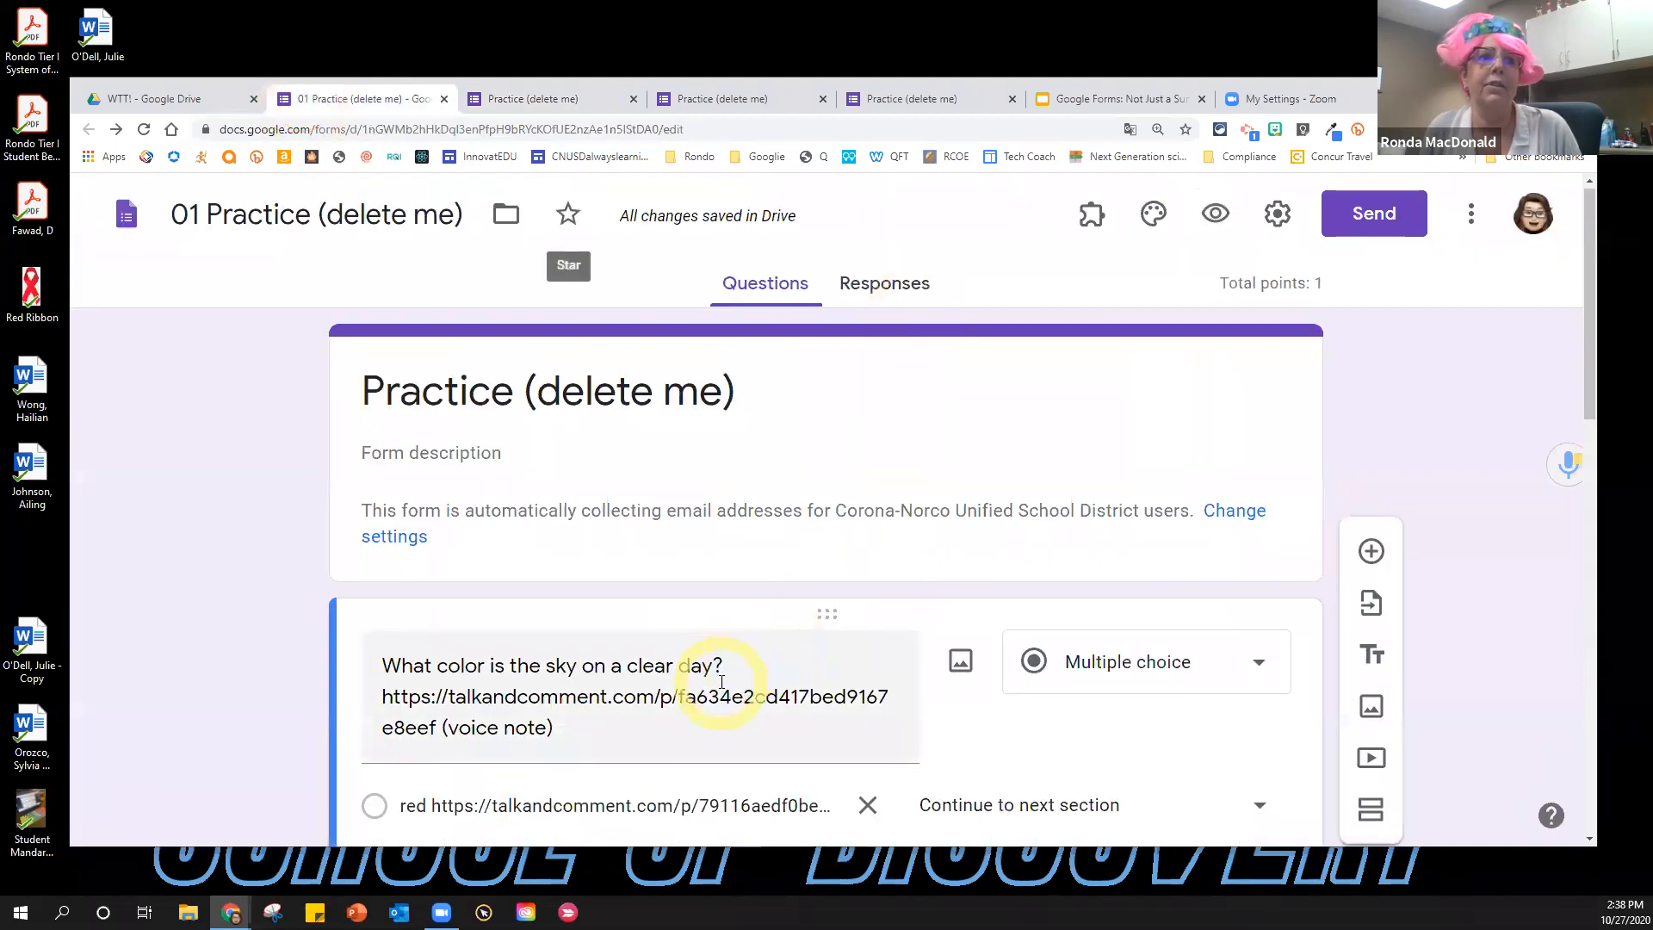
{"action": "scroll", "coordinate": [704, 667], "scroll_direction": "down", "scroll_amount": 4}
{"action": "scroll", "coordinate": [704, 667], "scroll_direction": "down", "scroll_amount": 8}
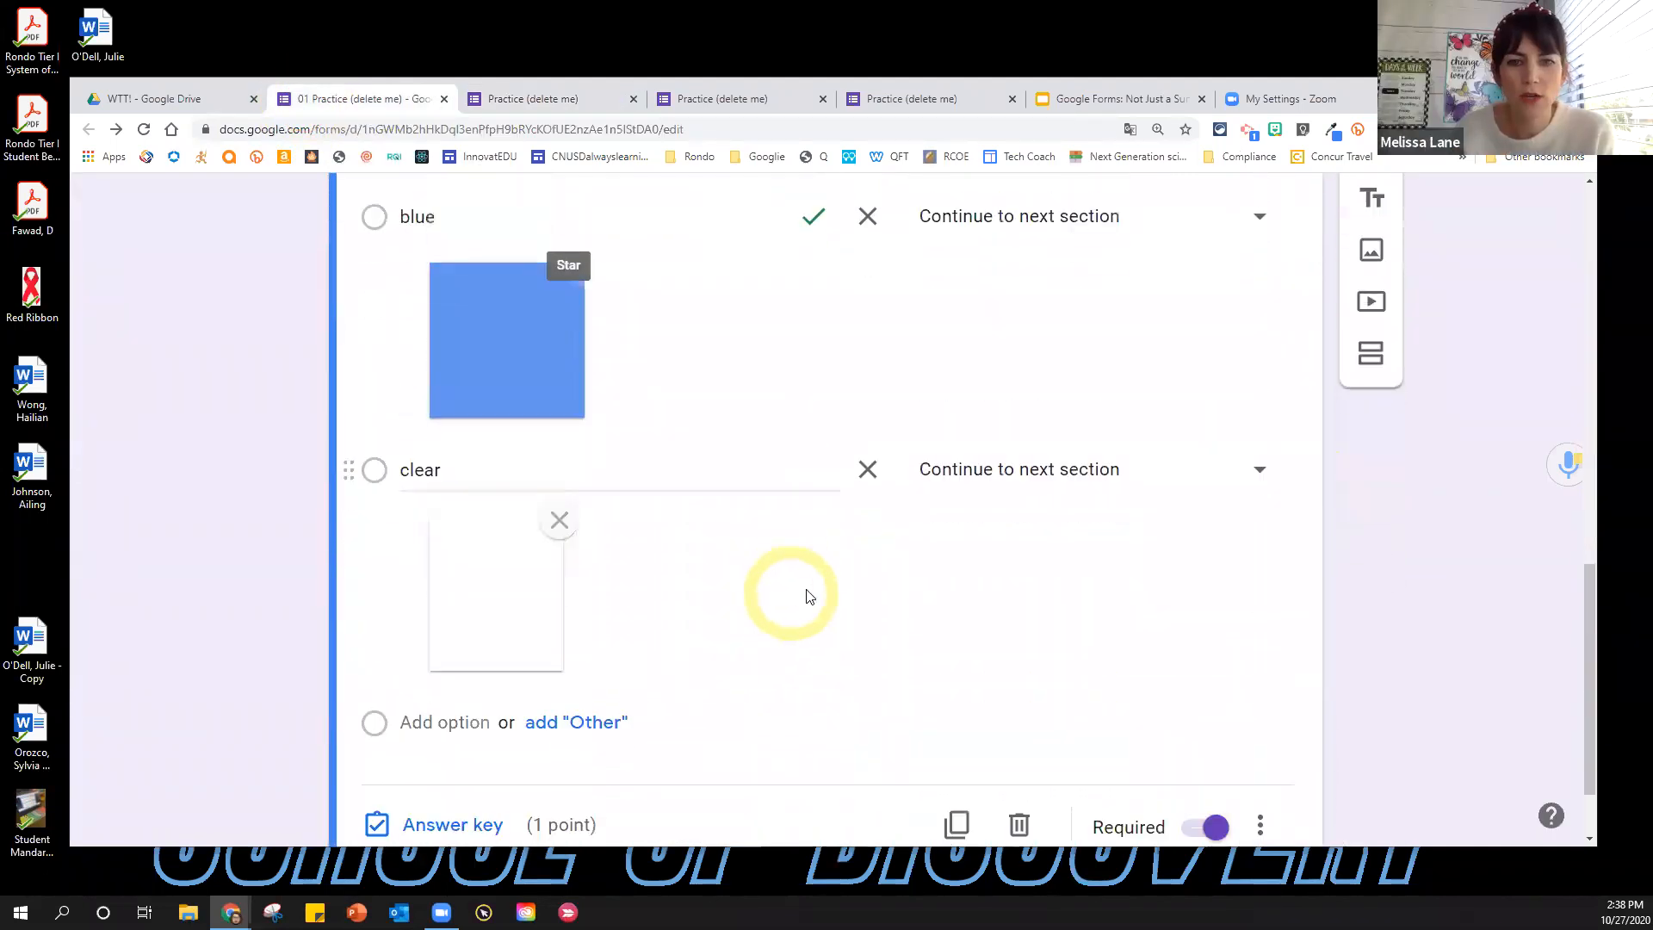
{"action": "scroll", "coordinate": [769, 611], "scroll_direction": "down", "scroll_amount": 1}
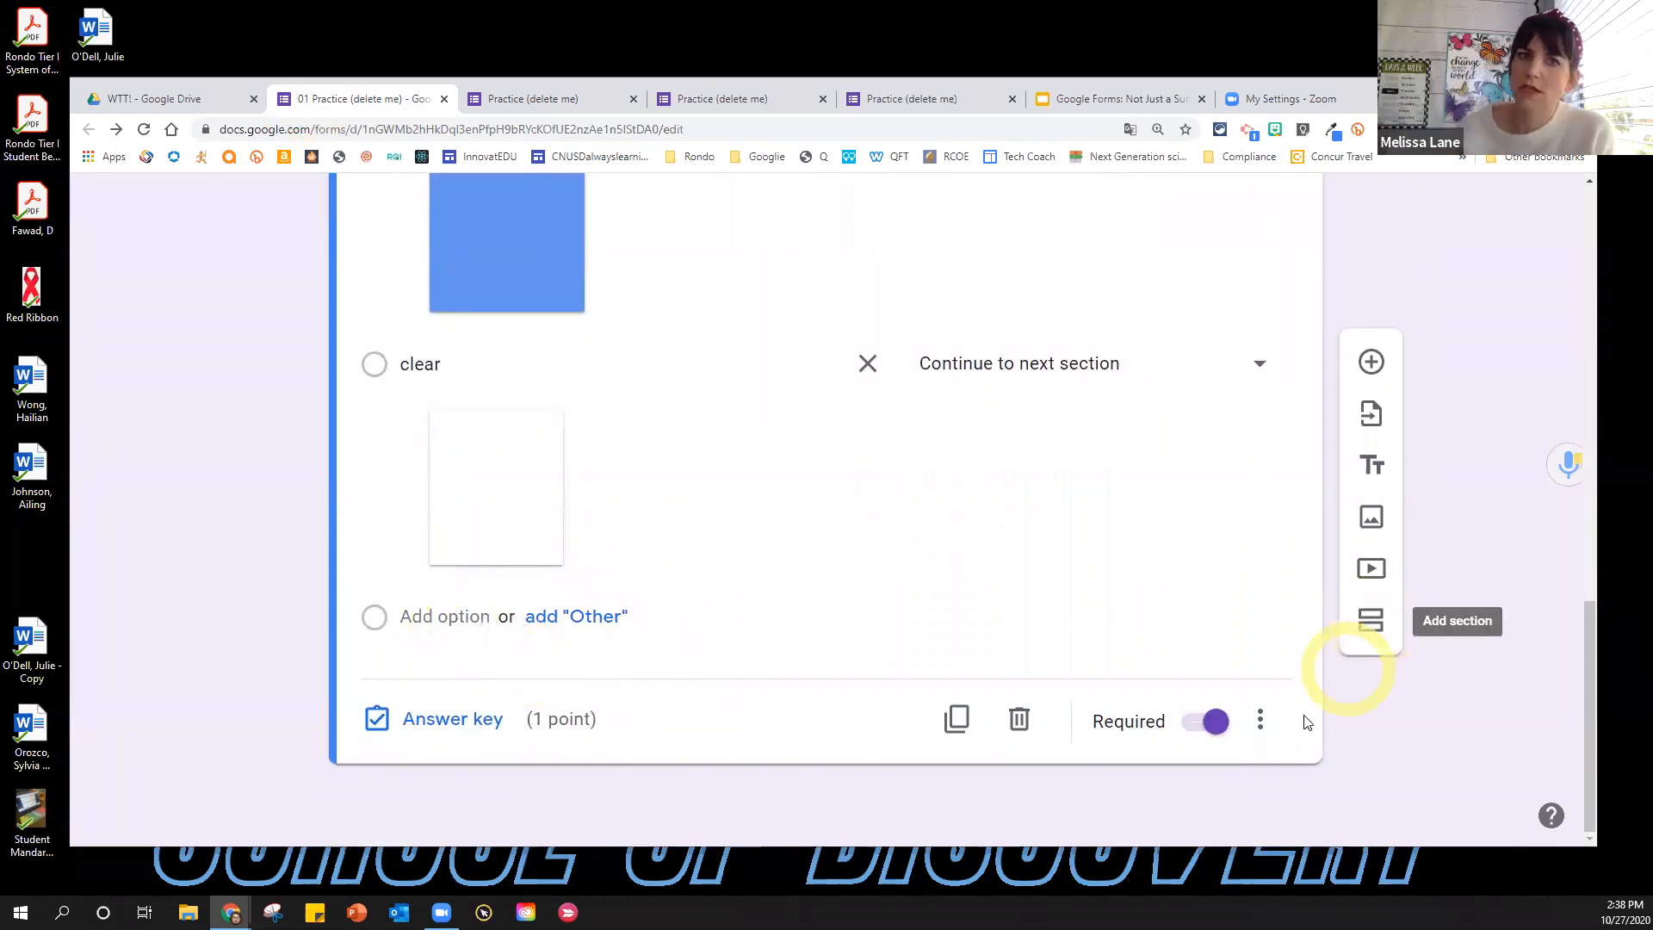
{"action": "left_click", "coordinate": [1259, 719]}
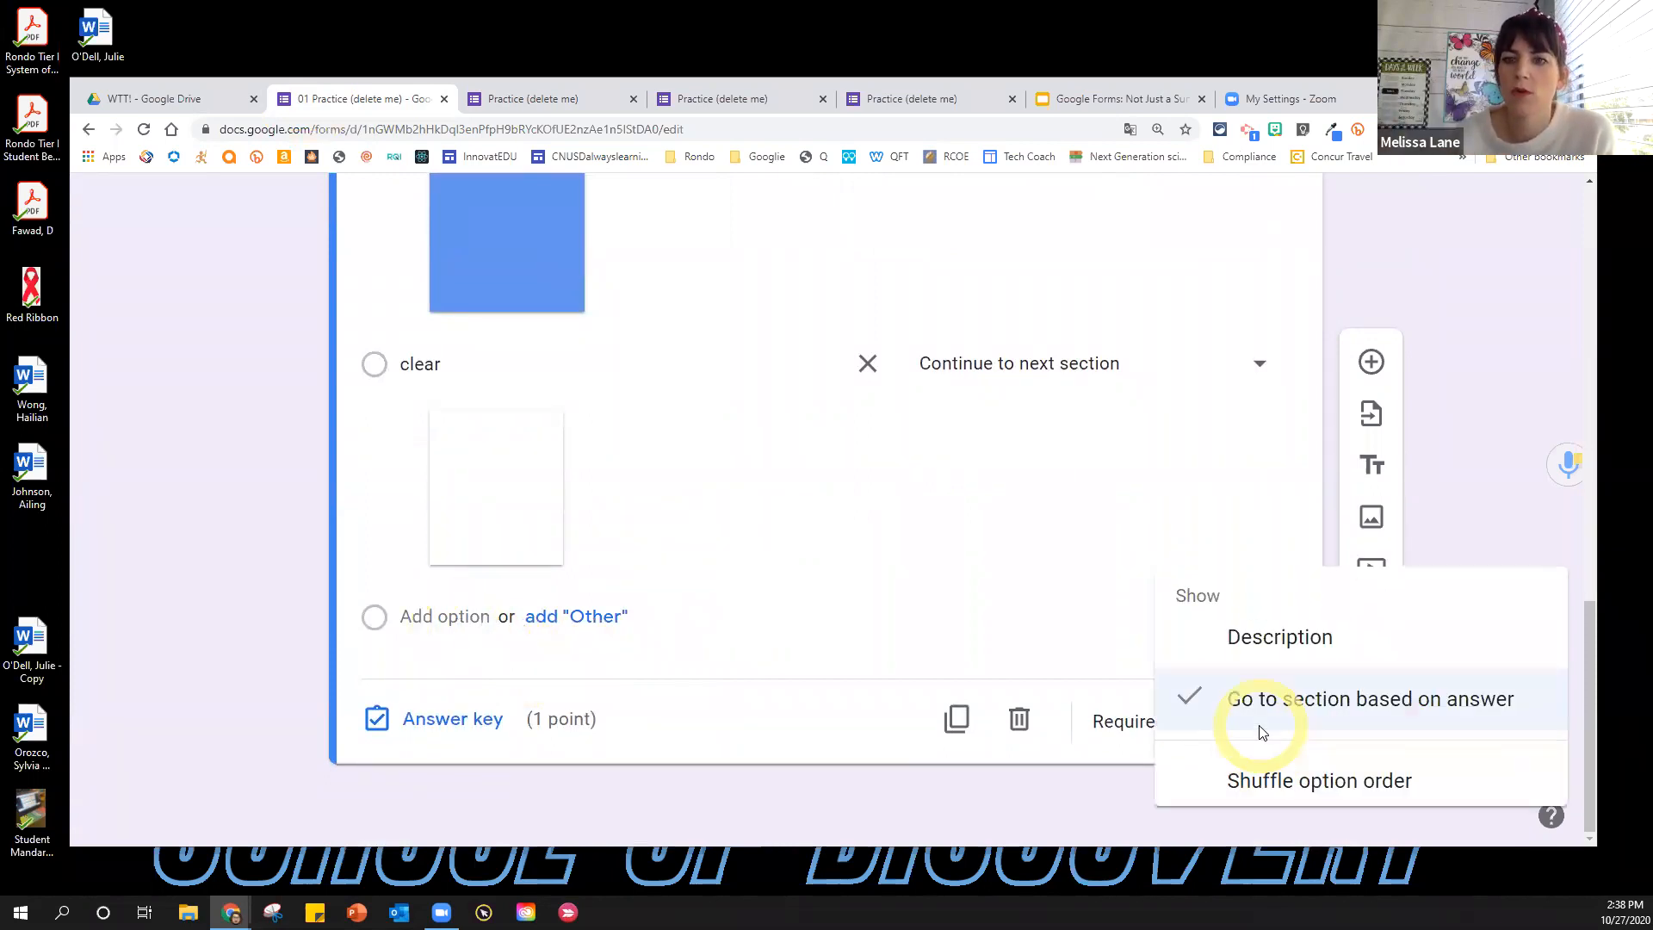
{"action": "left_click", "coordinate": [1277, 635]}
{"action": "scroll", "coordinate": [1252, 567], "scroll_direction": "down", "scroll_amount": 5}
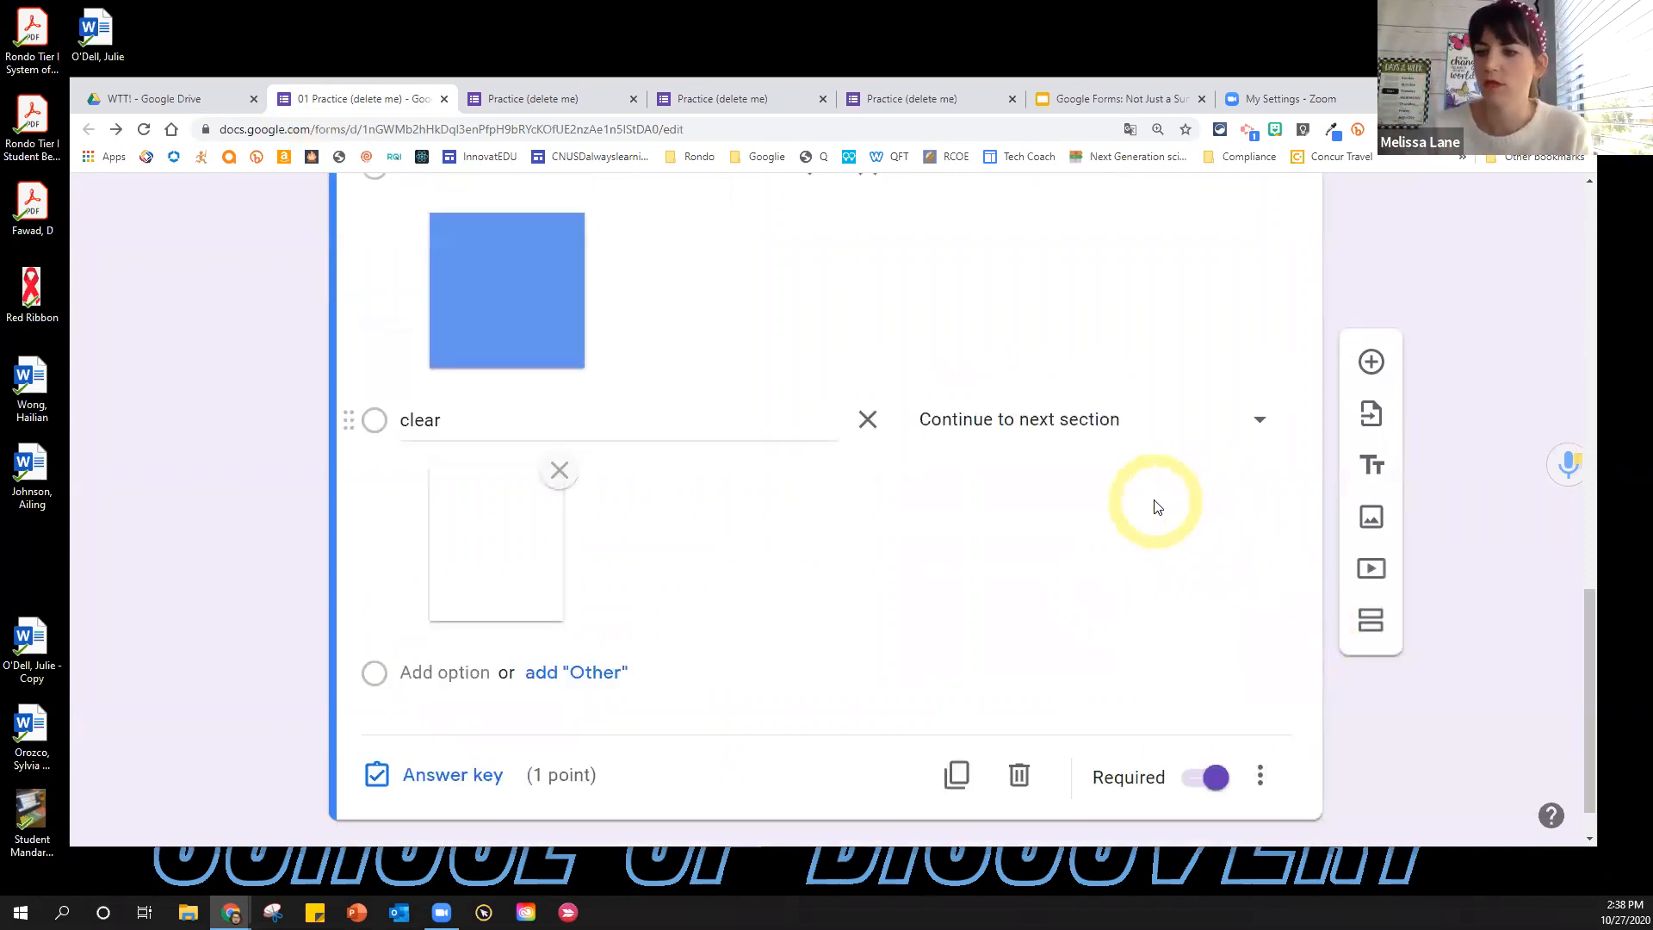
{"action": "scroll", "coordinate": [1155, 508], "scroll_direction": "up", "scroll_amount": 2}
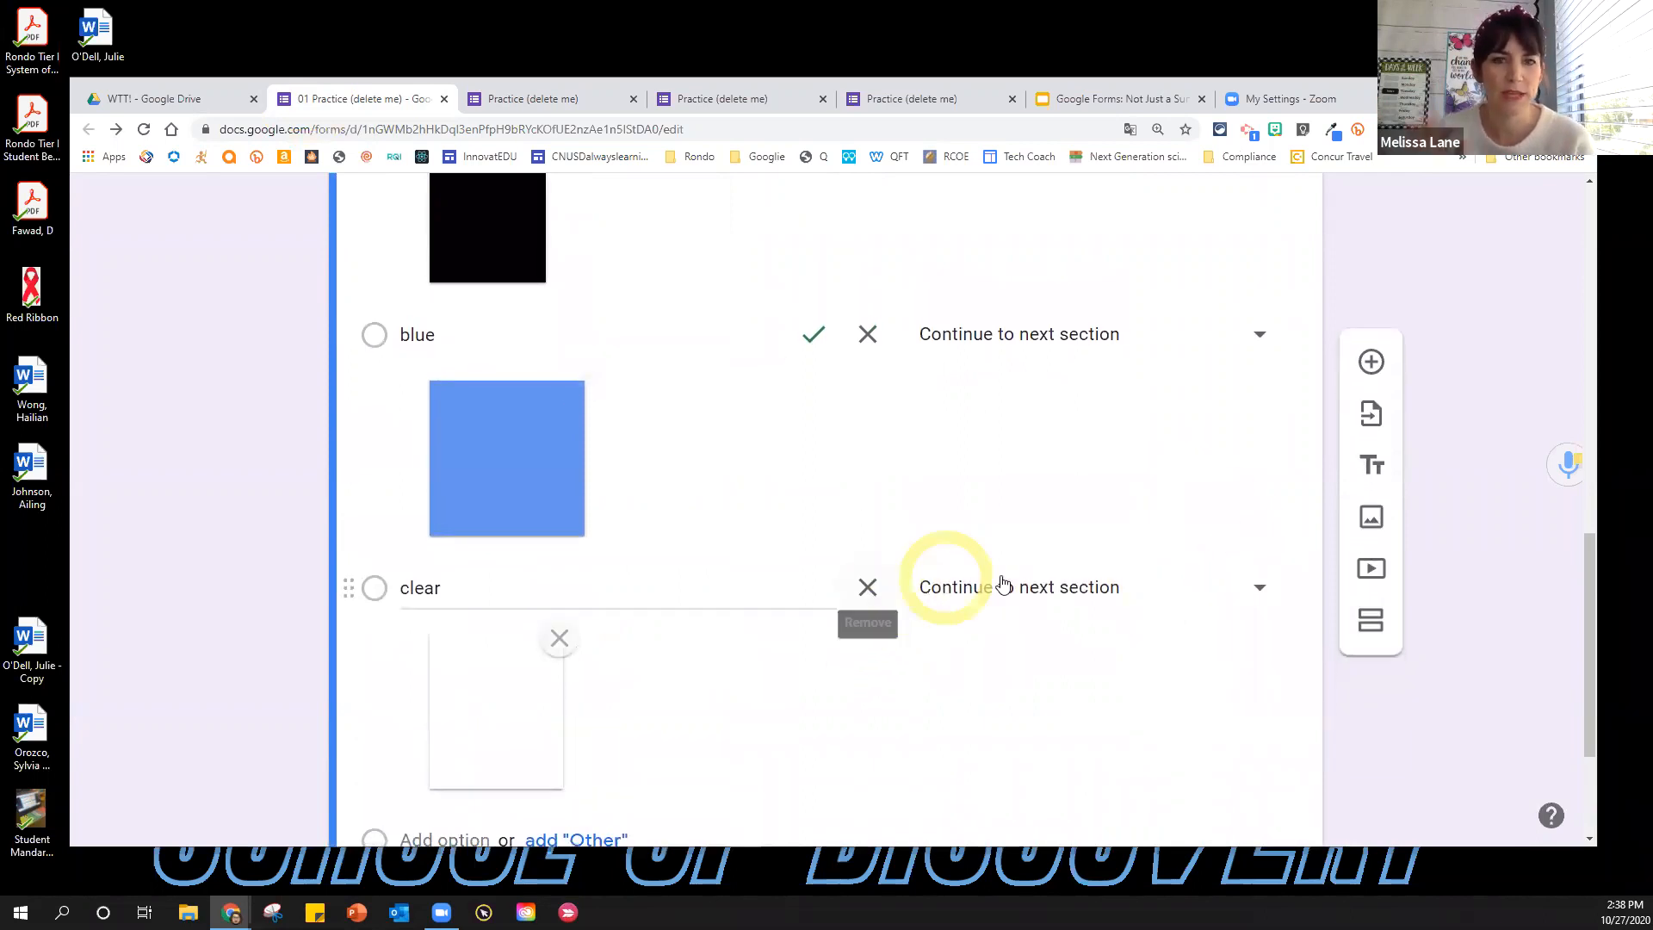
{"action": "scroll", "coordinate": [1148, 534], "scroll_direction": "up", "scroll_amount": 8}
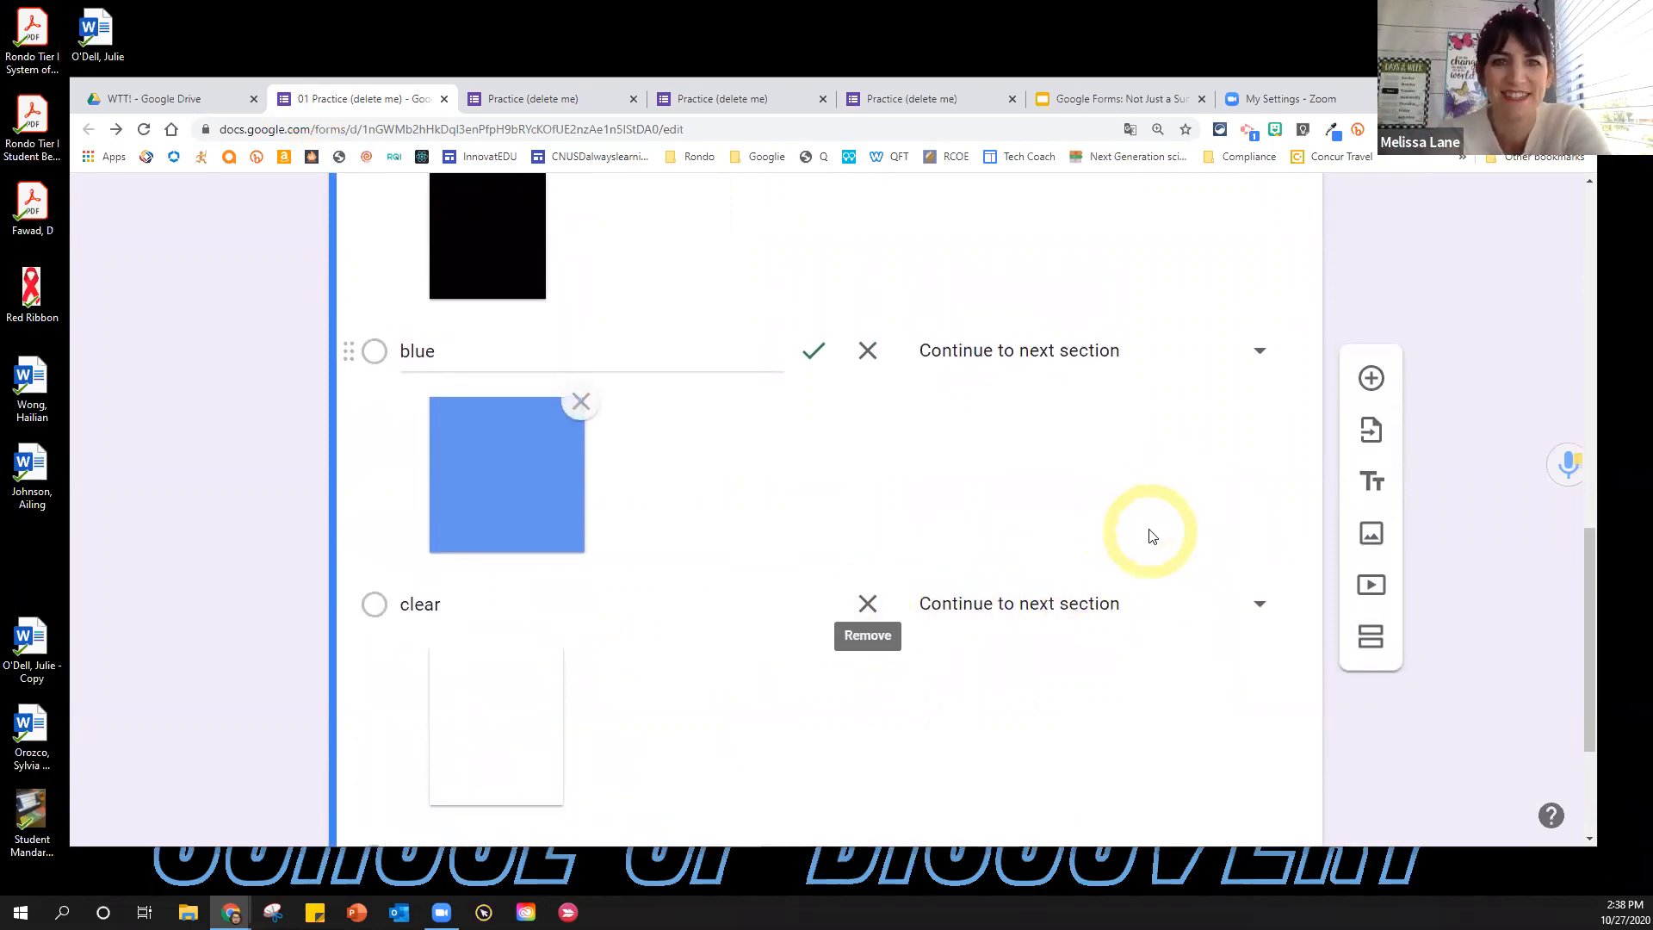
{"action": "scroll", "coordinate": [1151, 538], "scroll_direction": "up", "scroll_amount": 4}
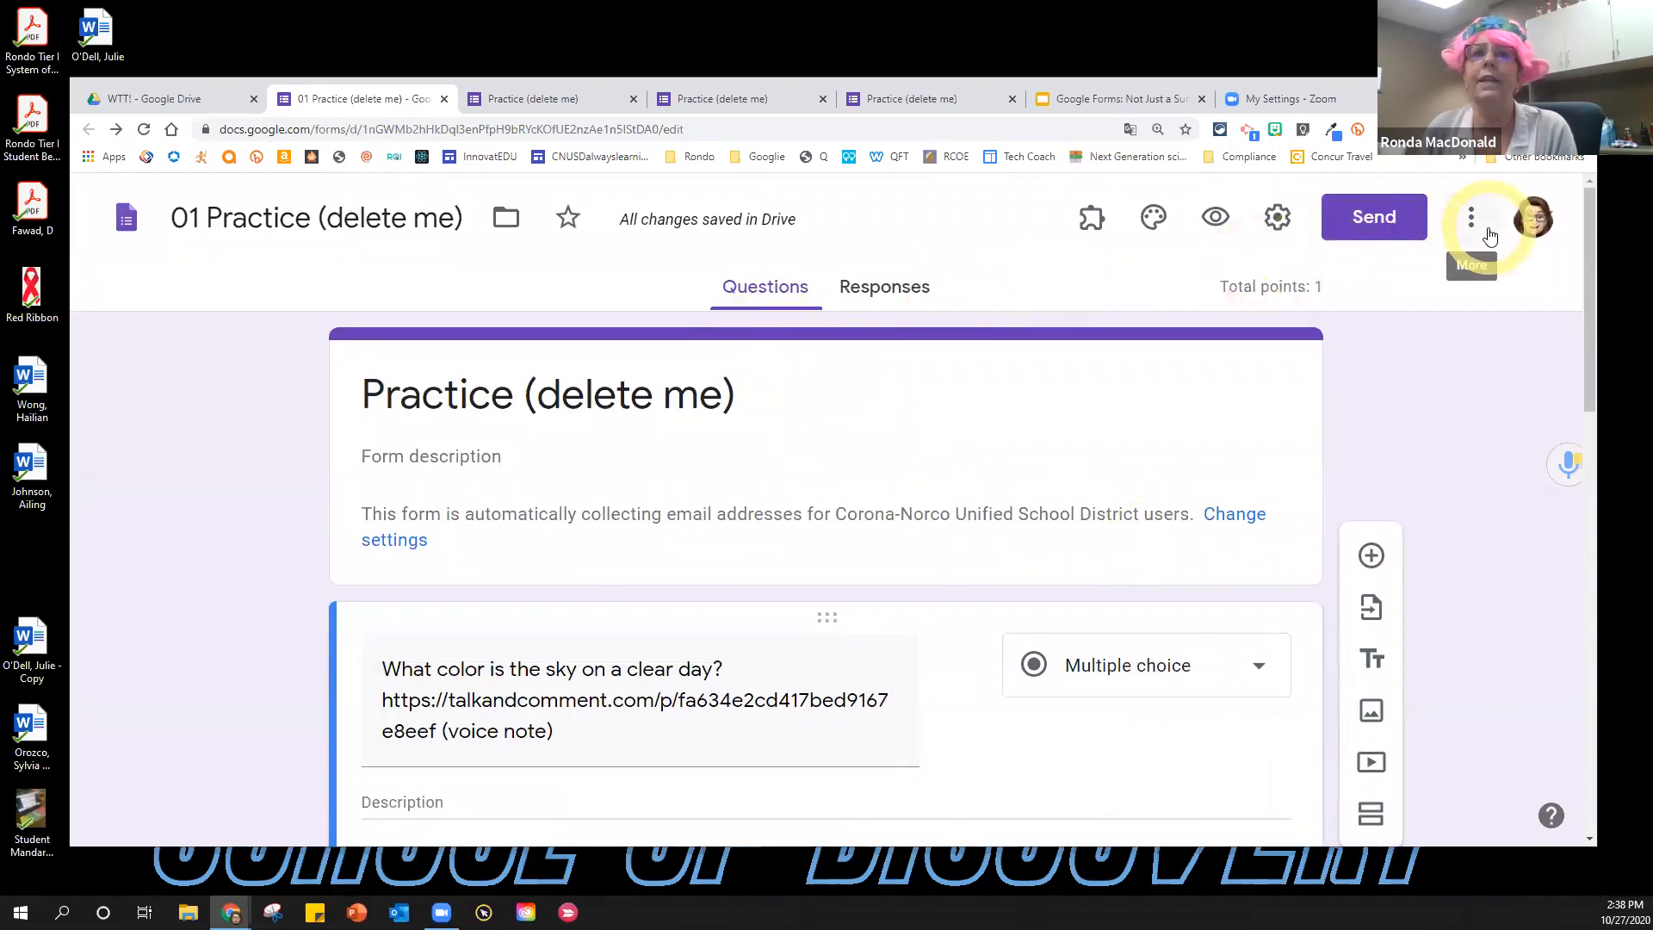
Review the form's sending options for email, shortened link and embedded HTML without sending it.
{"action": "left_click", "coordinate": [1377, 229]}
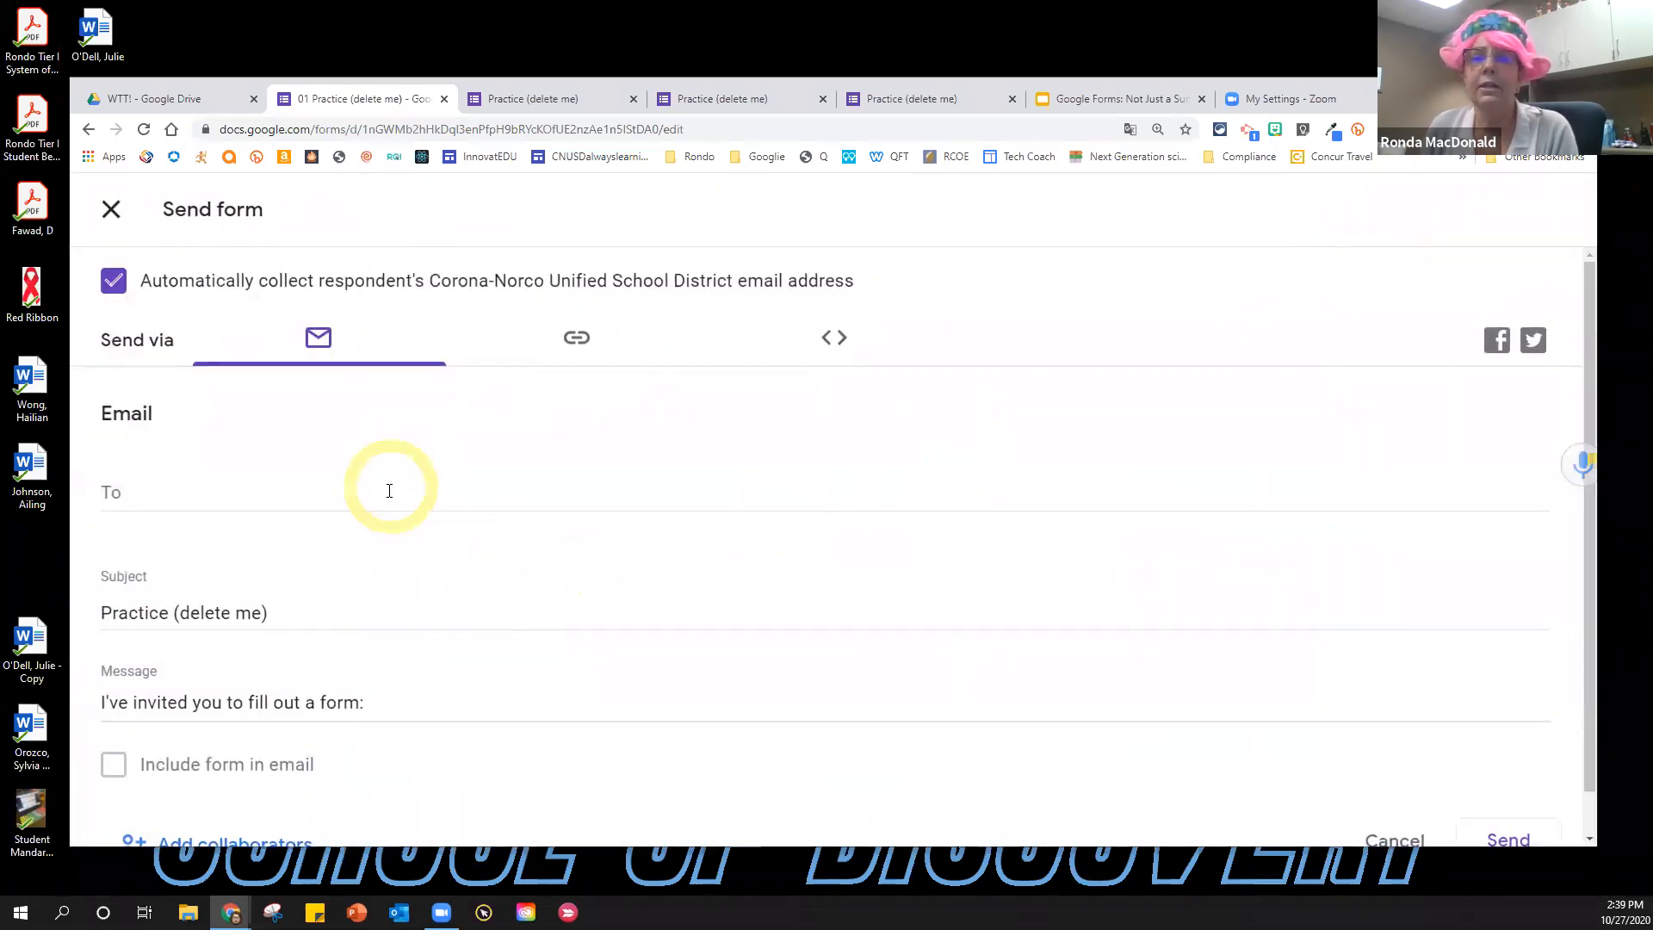
{"action": "left_click", "coordinate": [579, 340]}
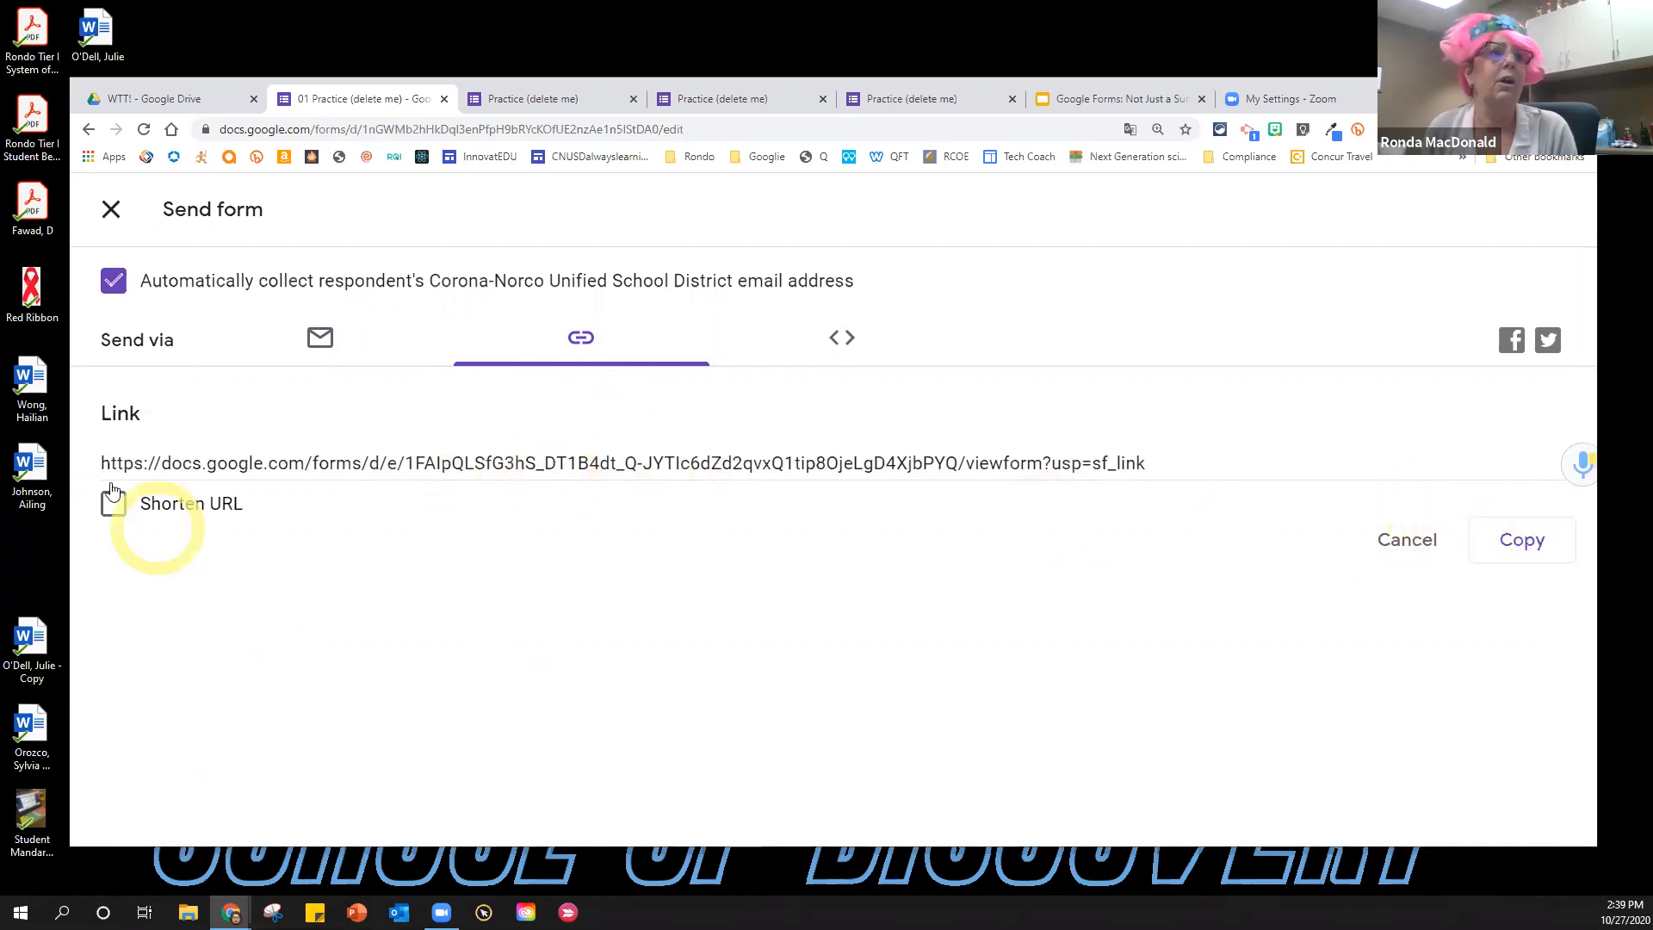
{"action": "left_click", "coordinate": [140, 502]}
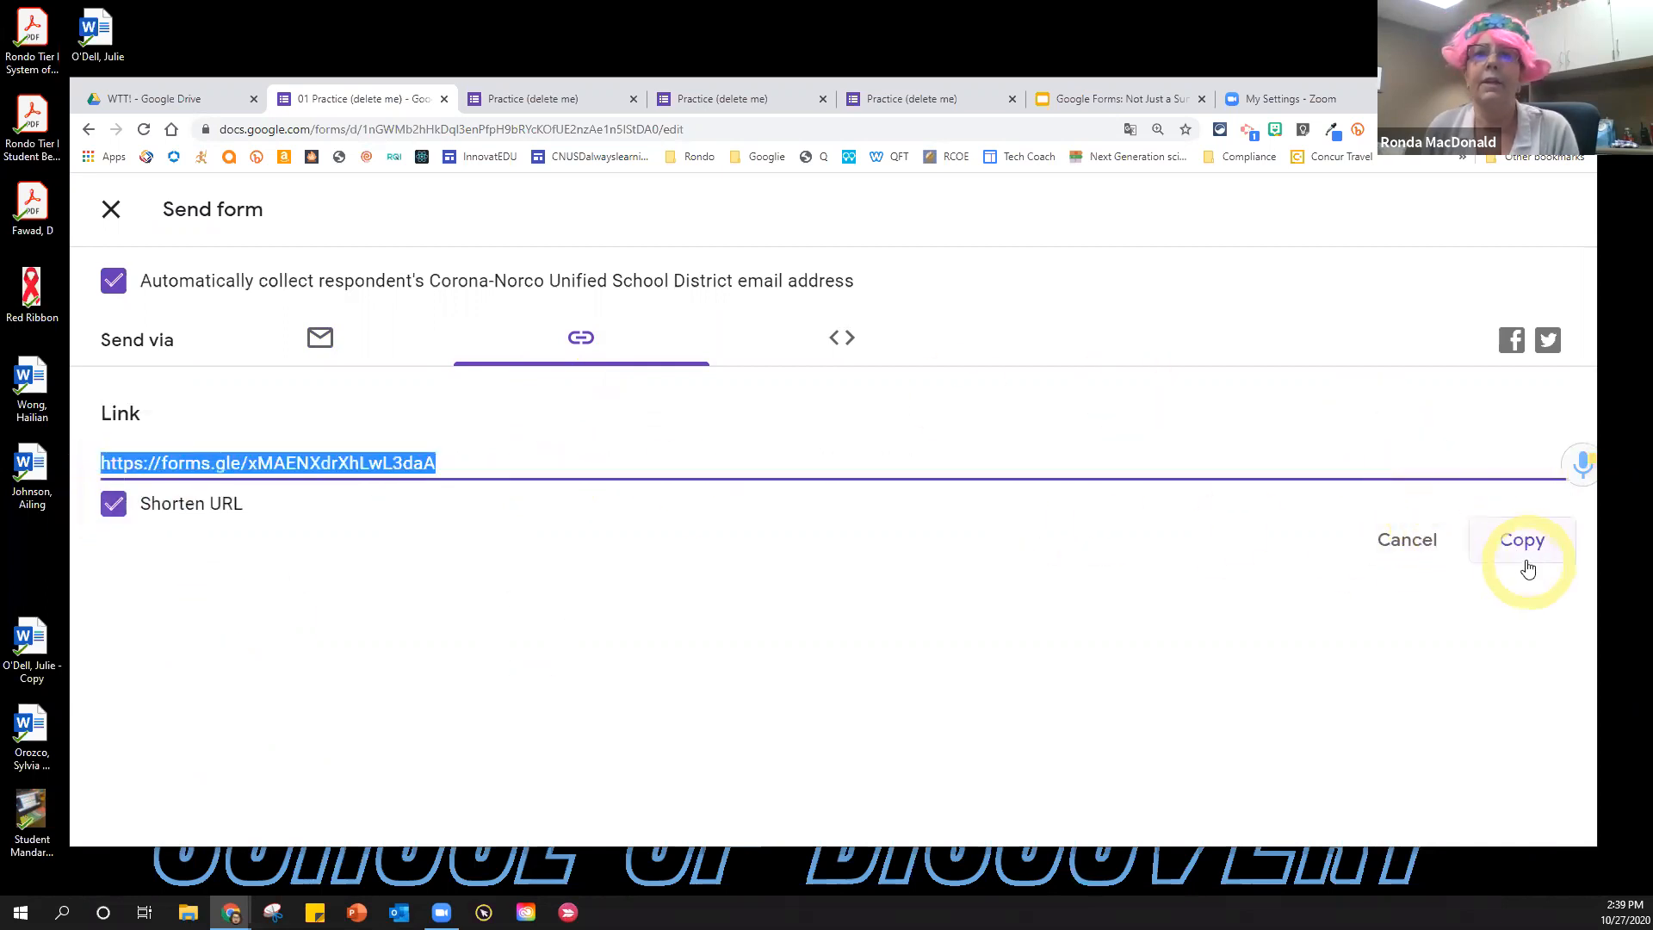
{"action": "left_click", "coordinate": [842, 348]}
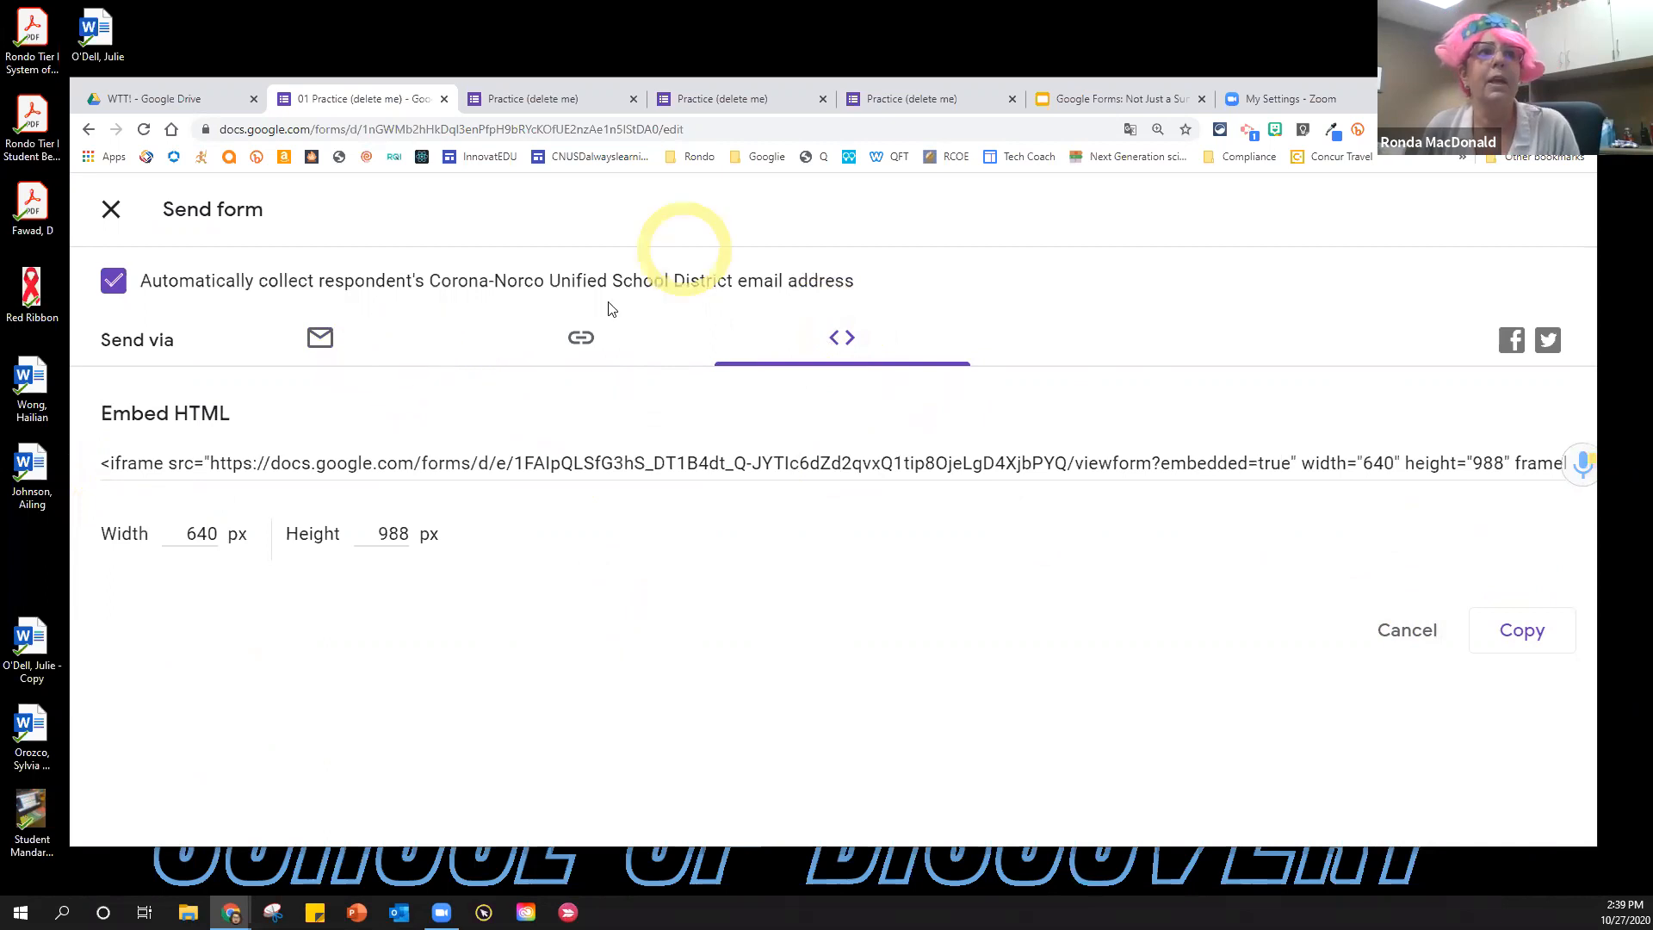
{"action": "left_click", "coordinate": [111, 209]}
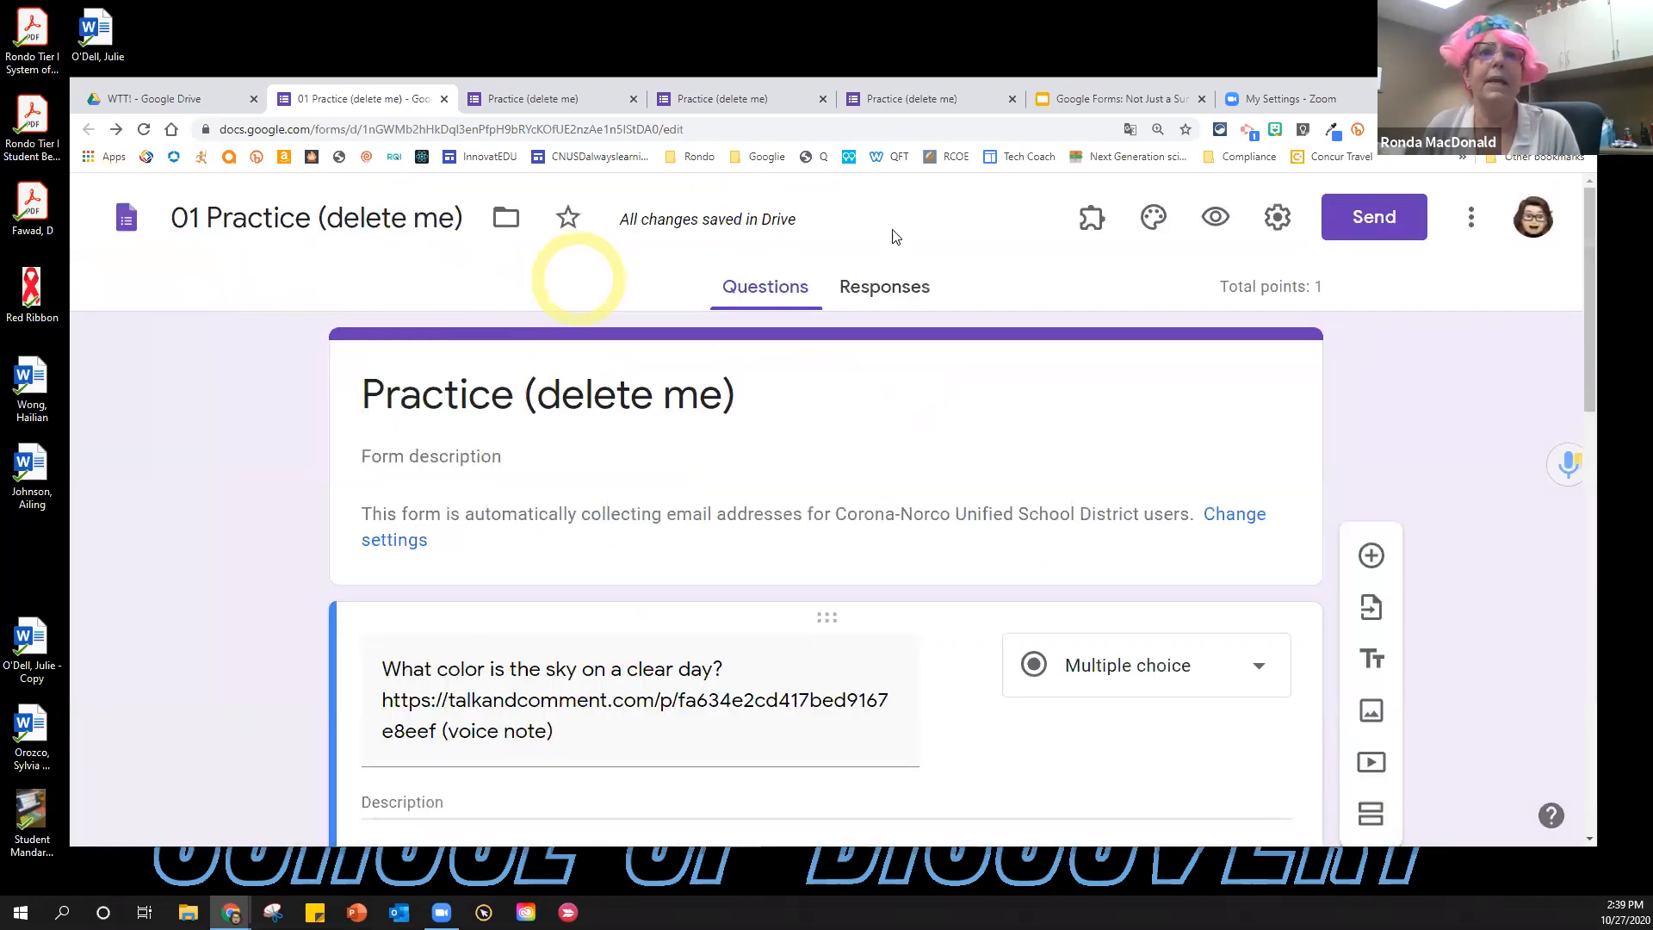
Examine the form's additional actions and the options for managing its responses.
{"action": "left_click", "coordinate": [1472, 218]}
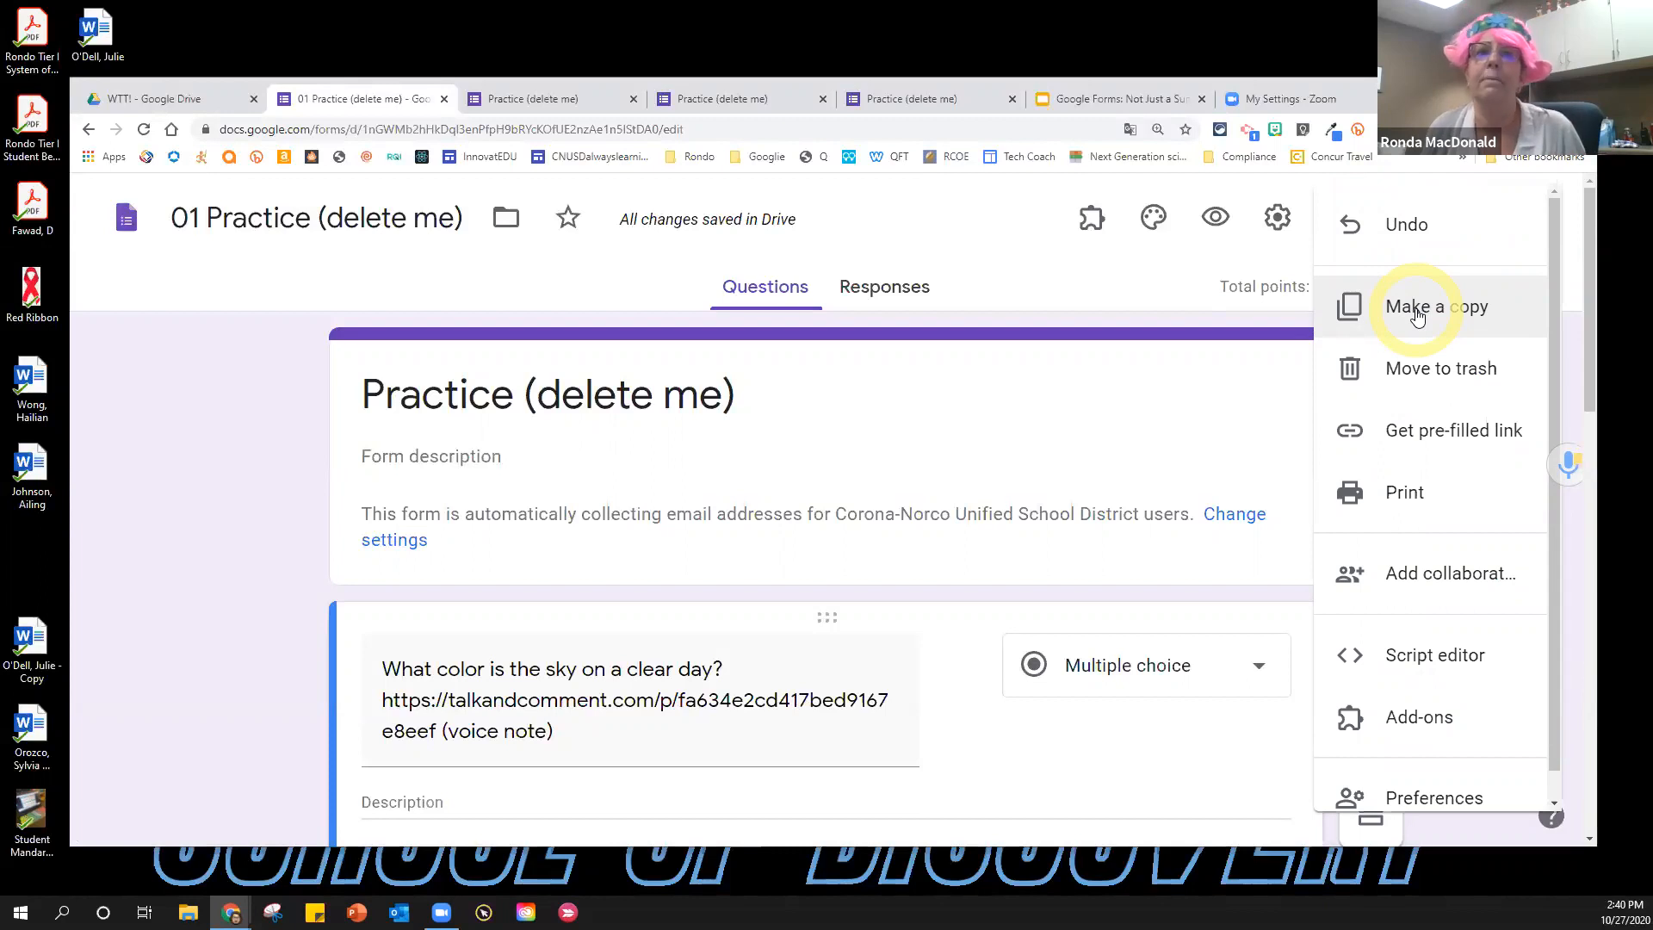
{"action": "left_click", "coordinate": [1167, 297]}
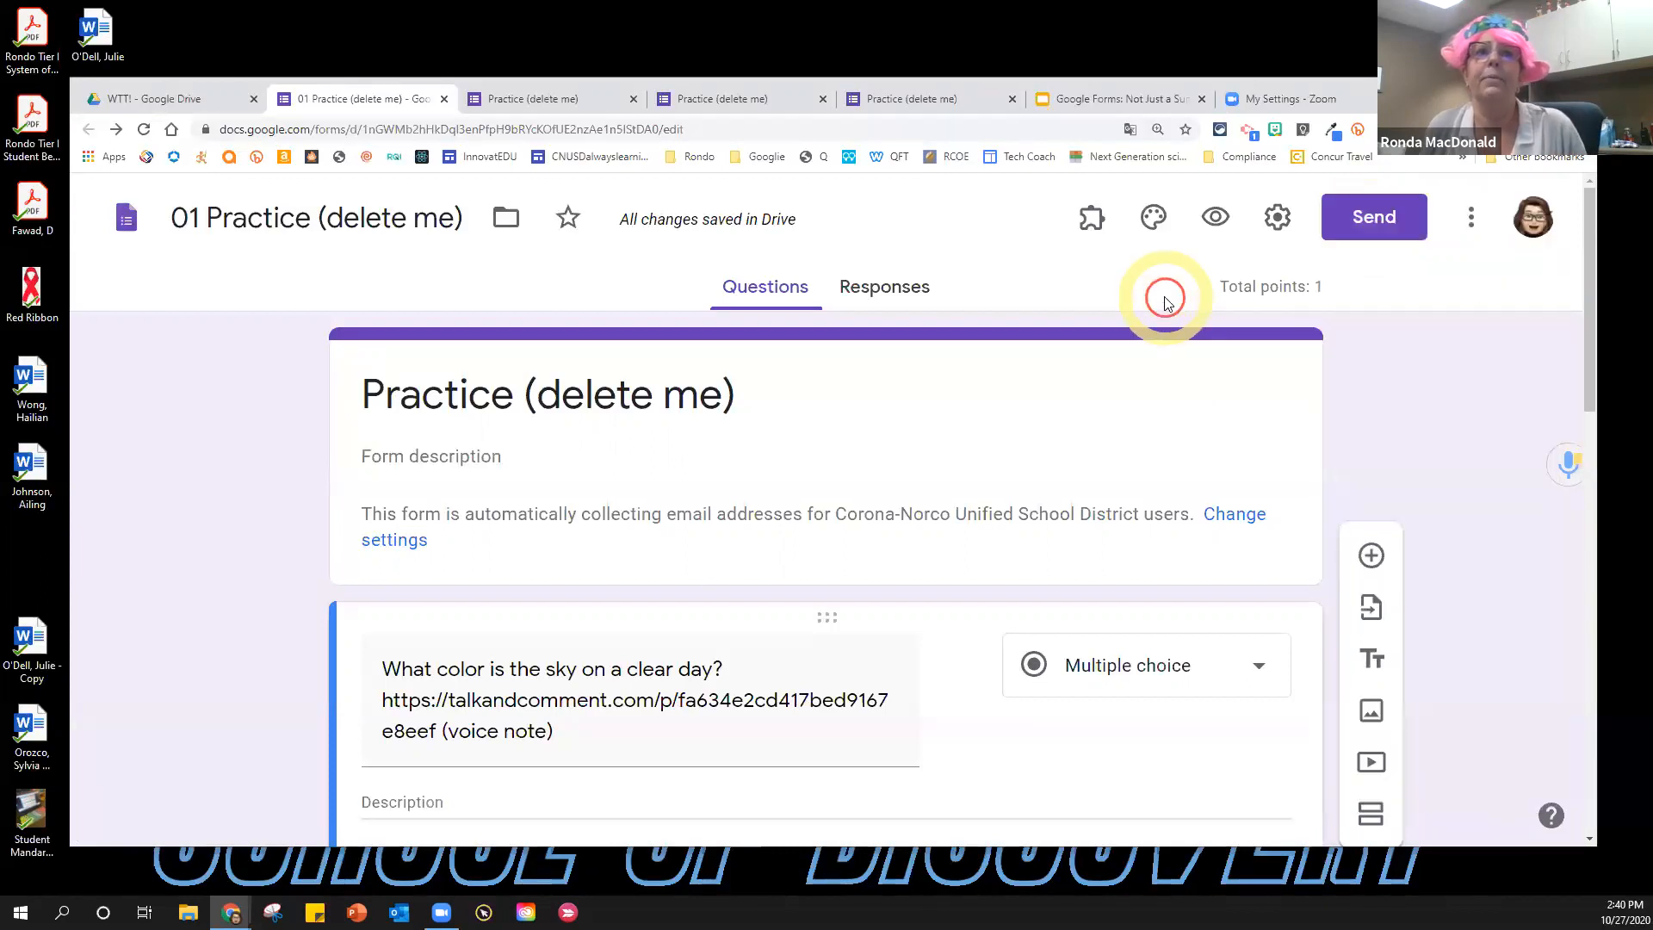
{"action": "left_click", "coordinate": [875, 297]}
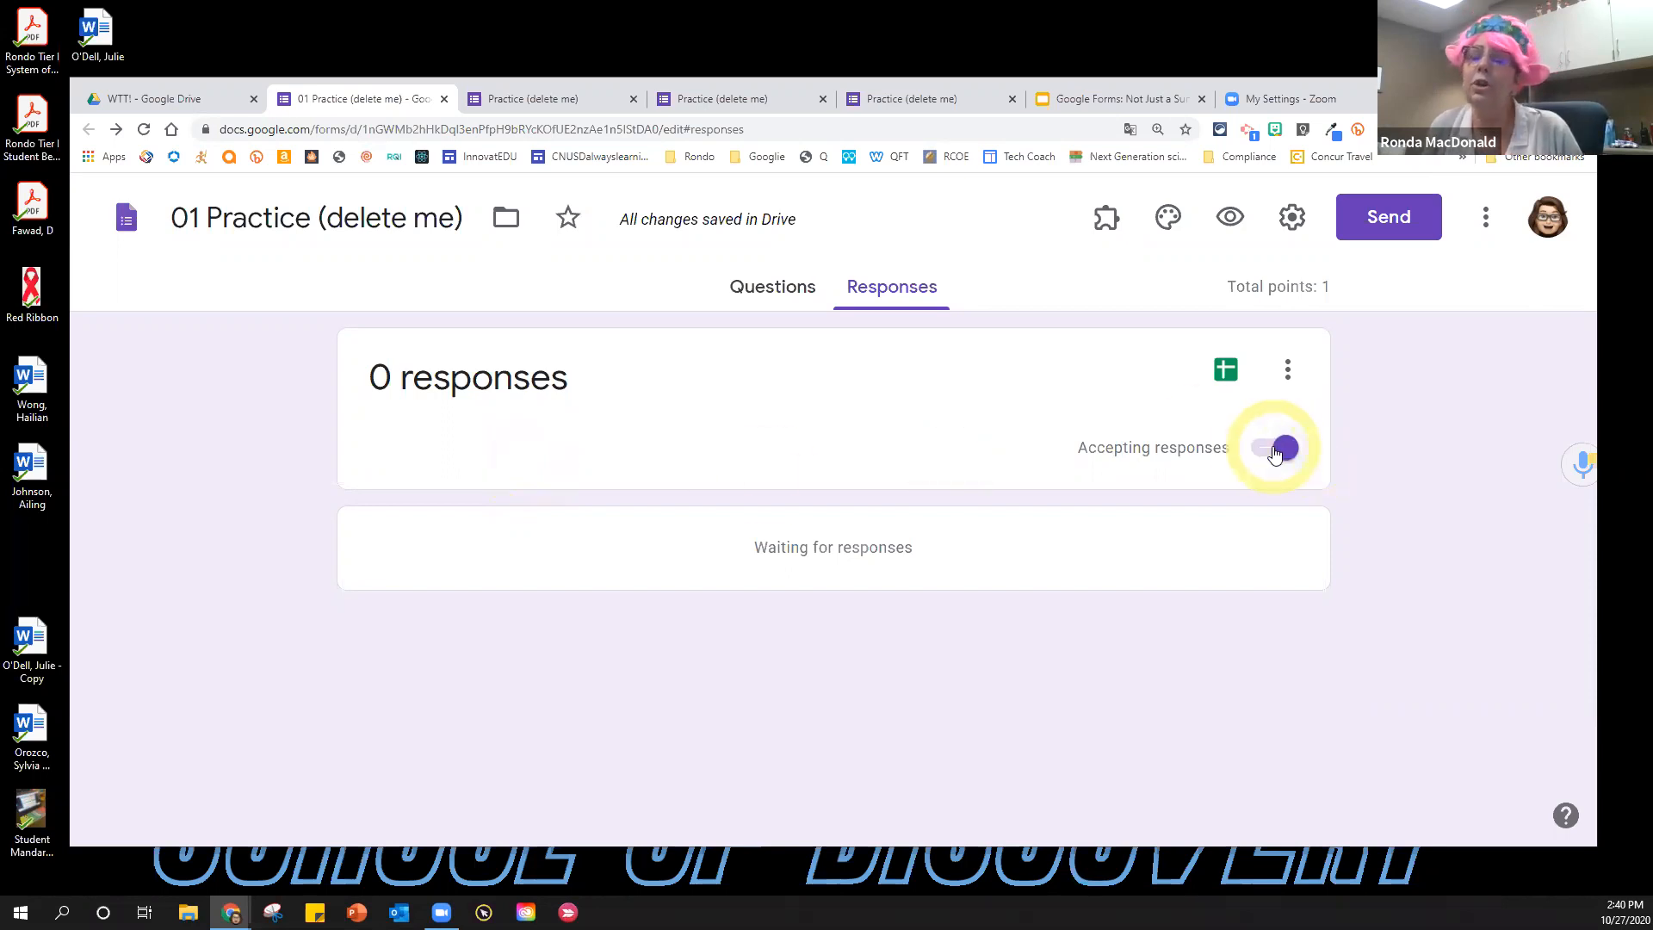
{"action": "left_click", "coordinate": [1288, 371]}
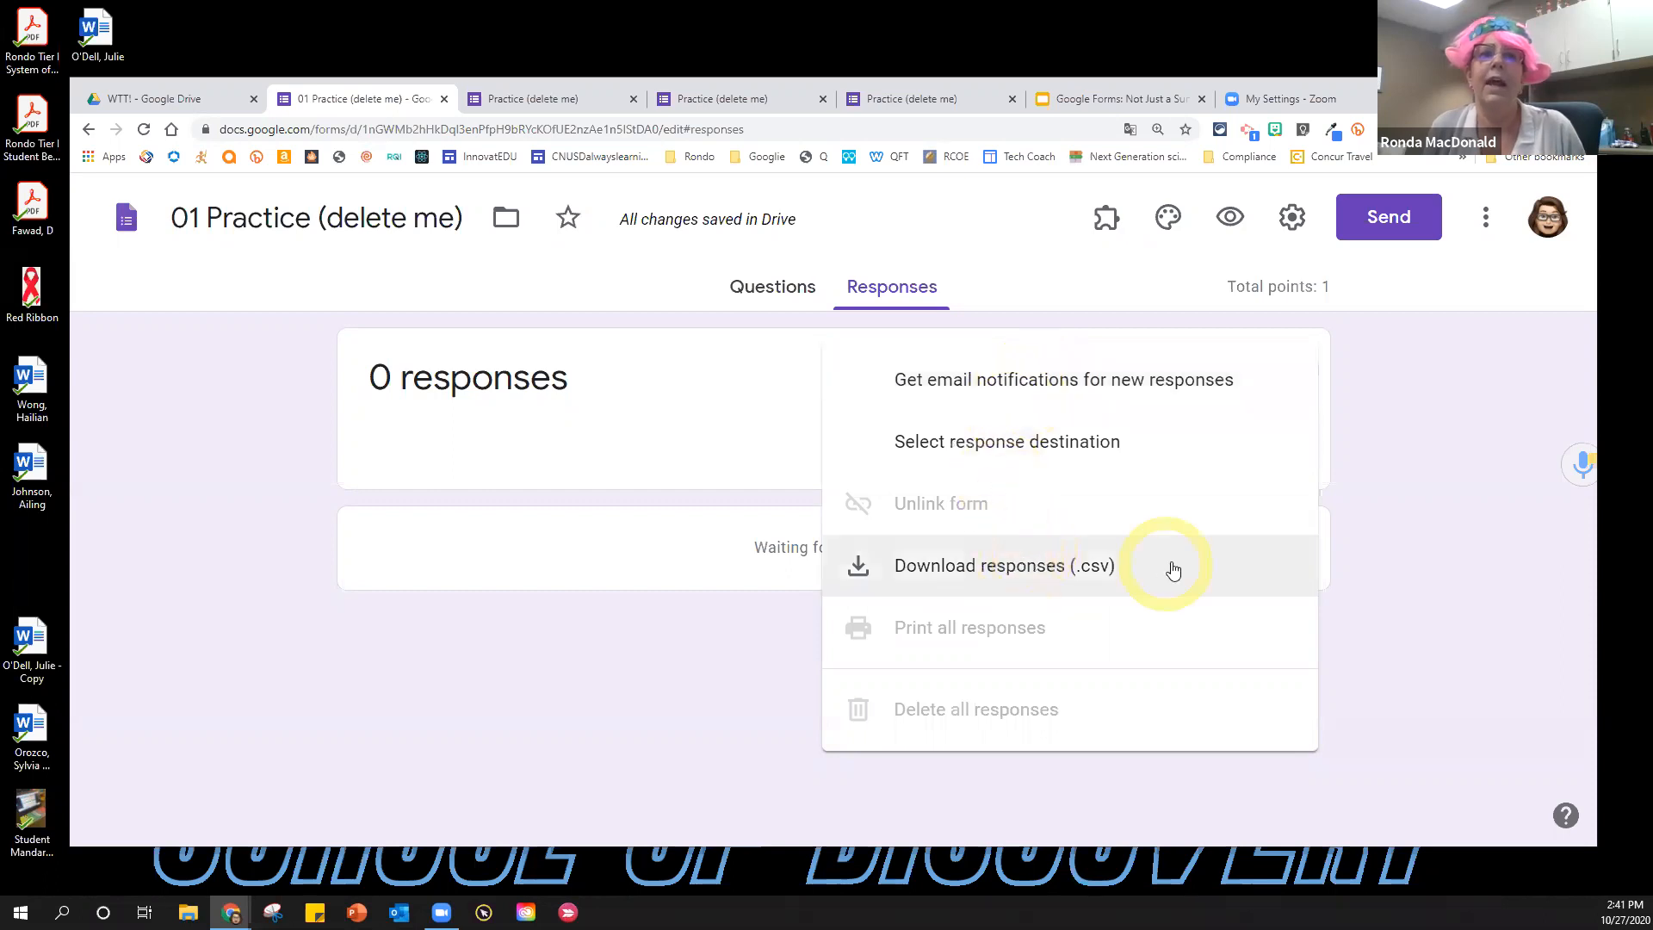
{"action": "left_click", "coordinate": [1443, 475]}
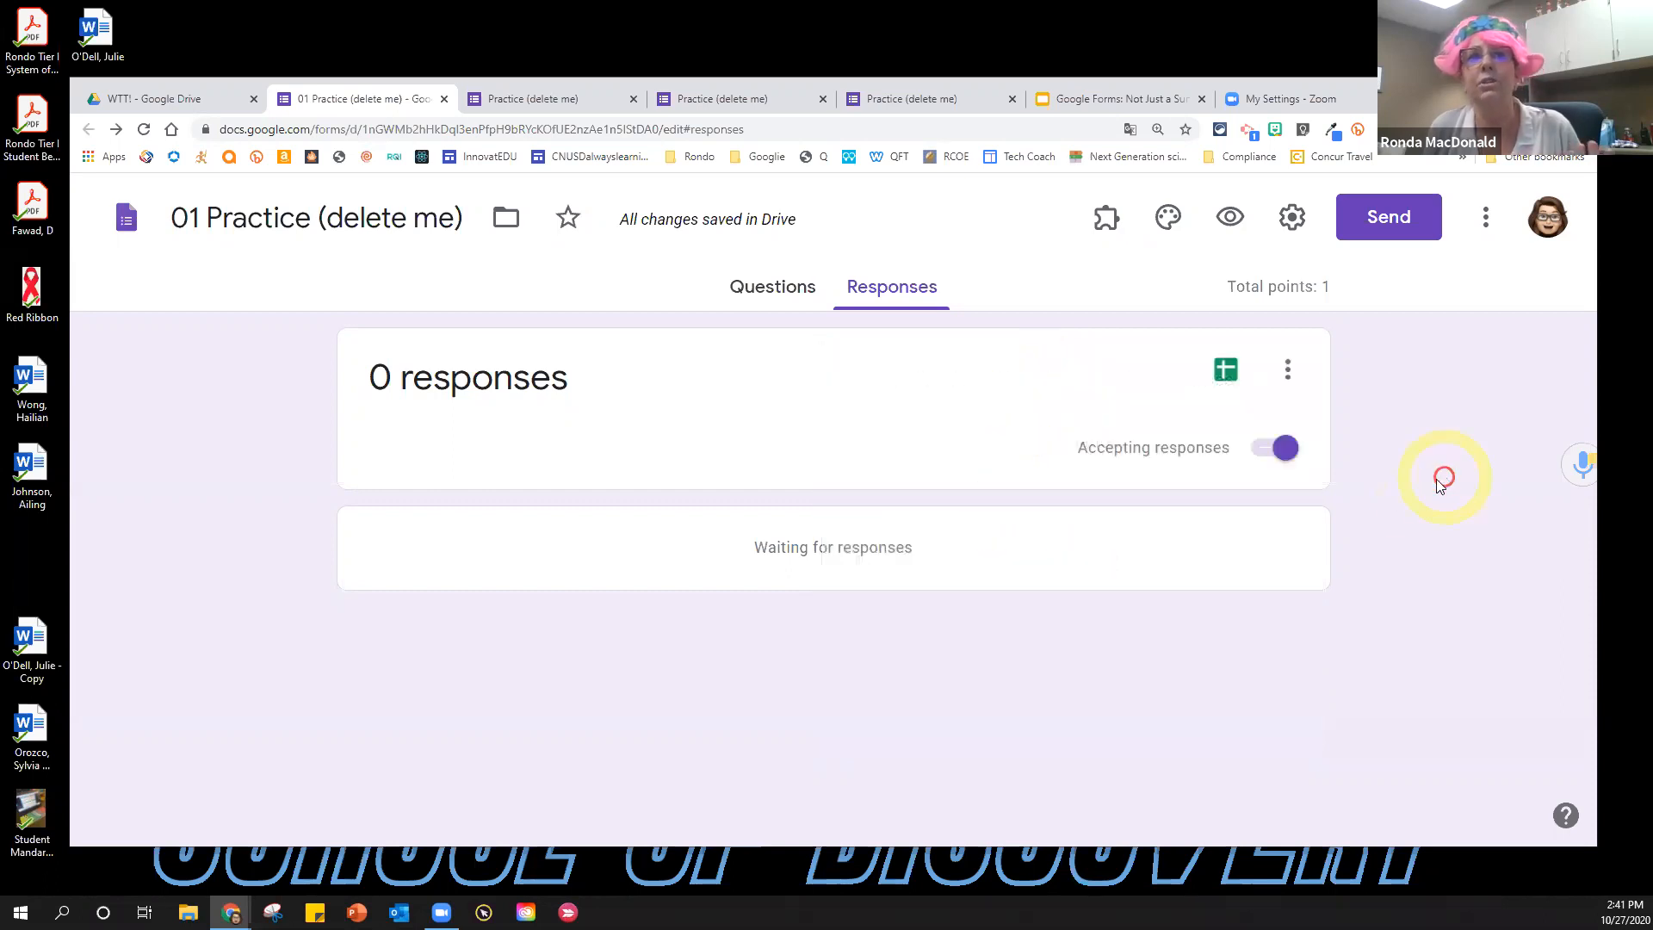
Create a new spreadsheet as the form's response destination and select the sky color question's column in it.
{"action": "left_click", "coordinate": [1226, 373]}
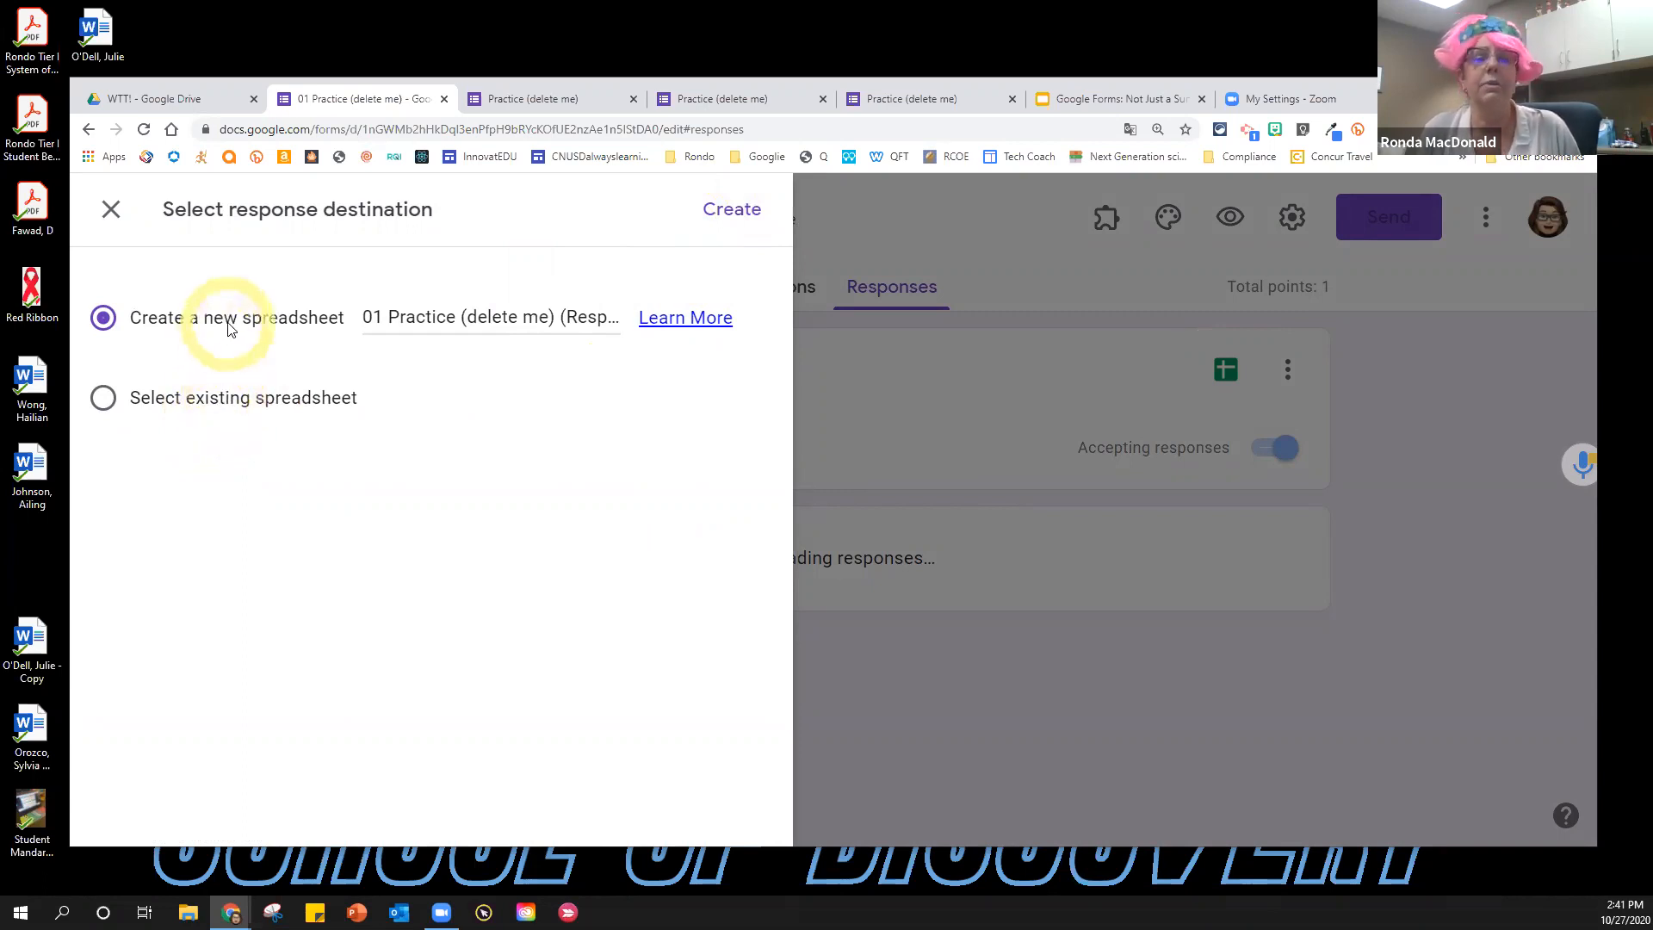
{"action": "left_click", "coordinate": [726, 217]}
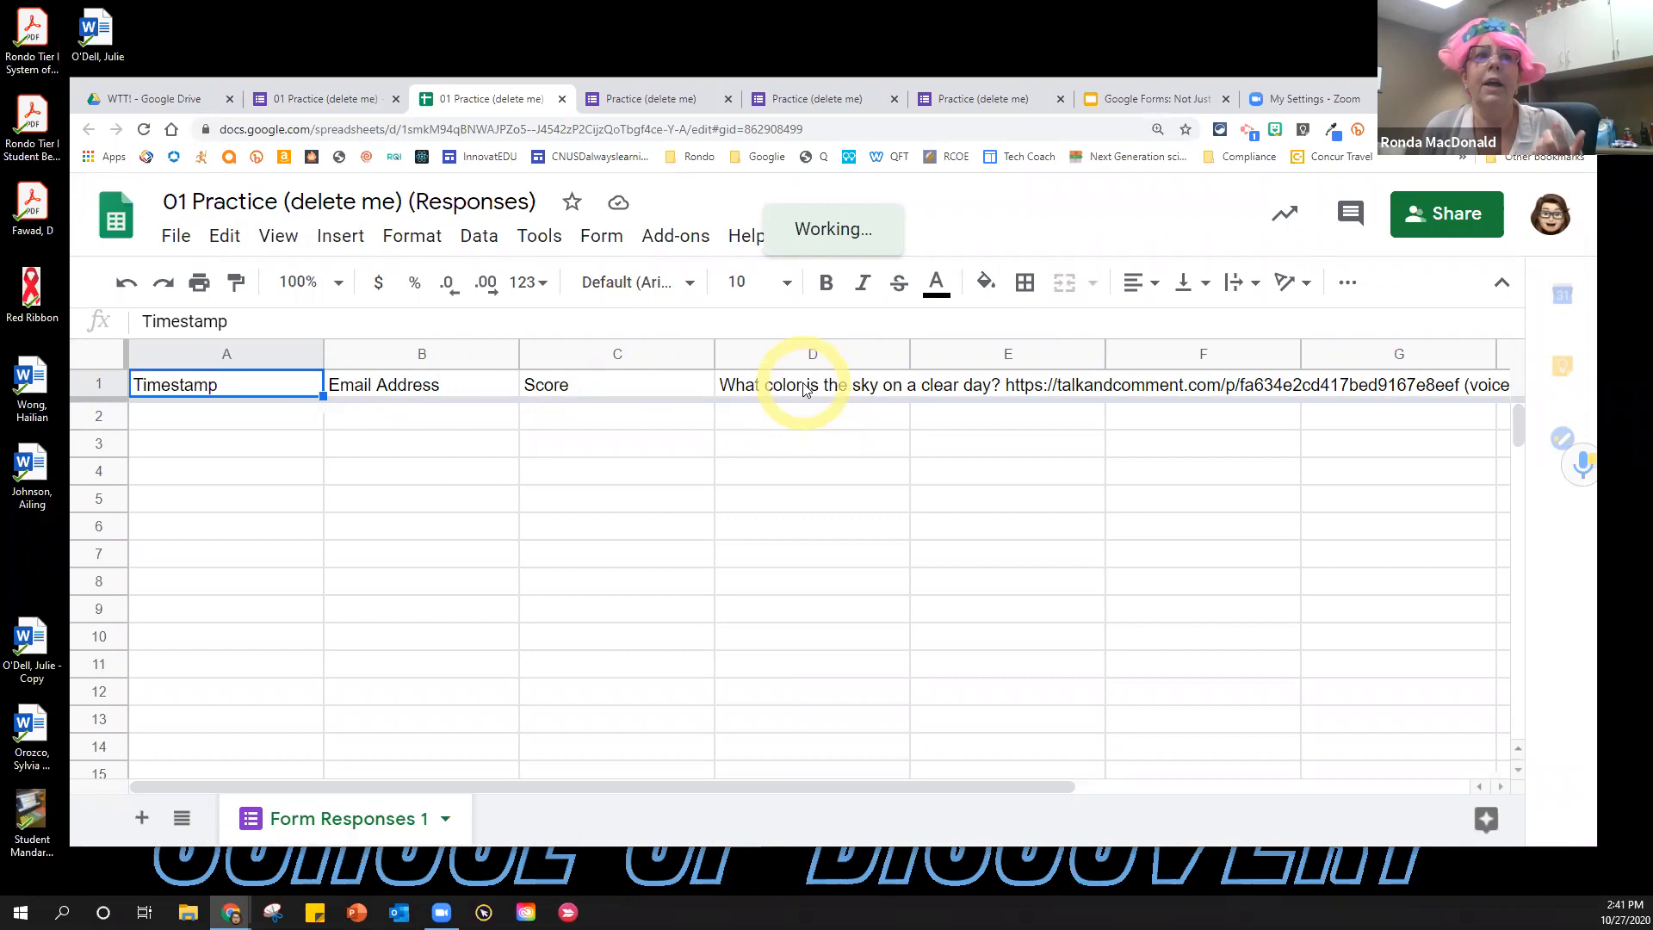
{"action": "left_click", "coordinate": [785, 355]}
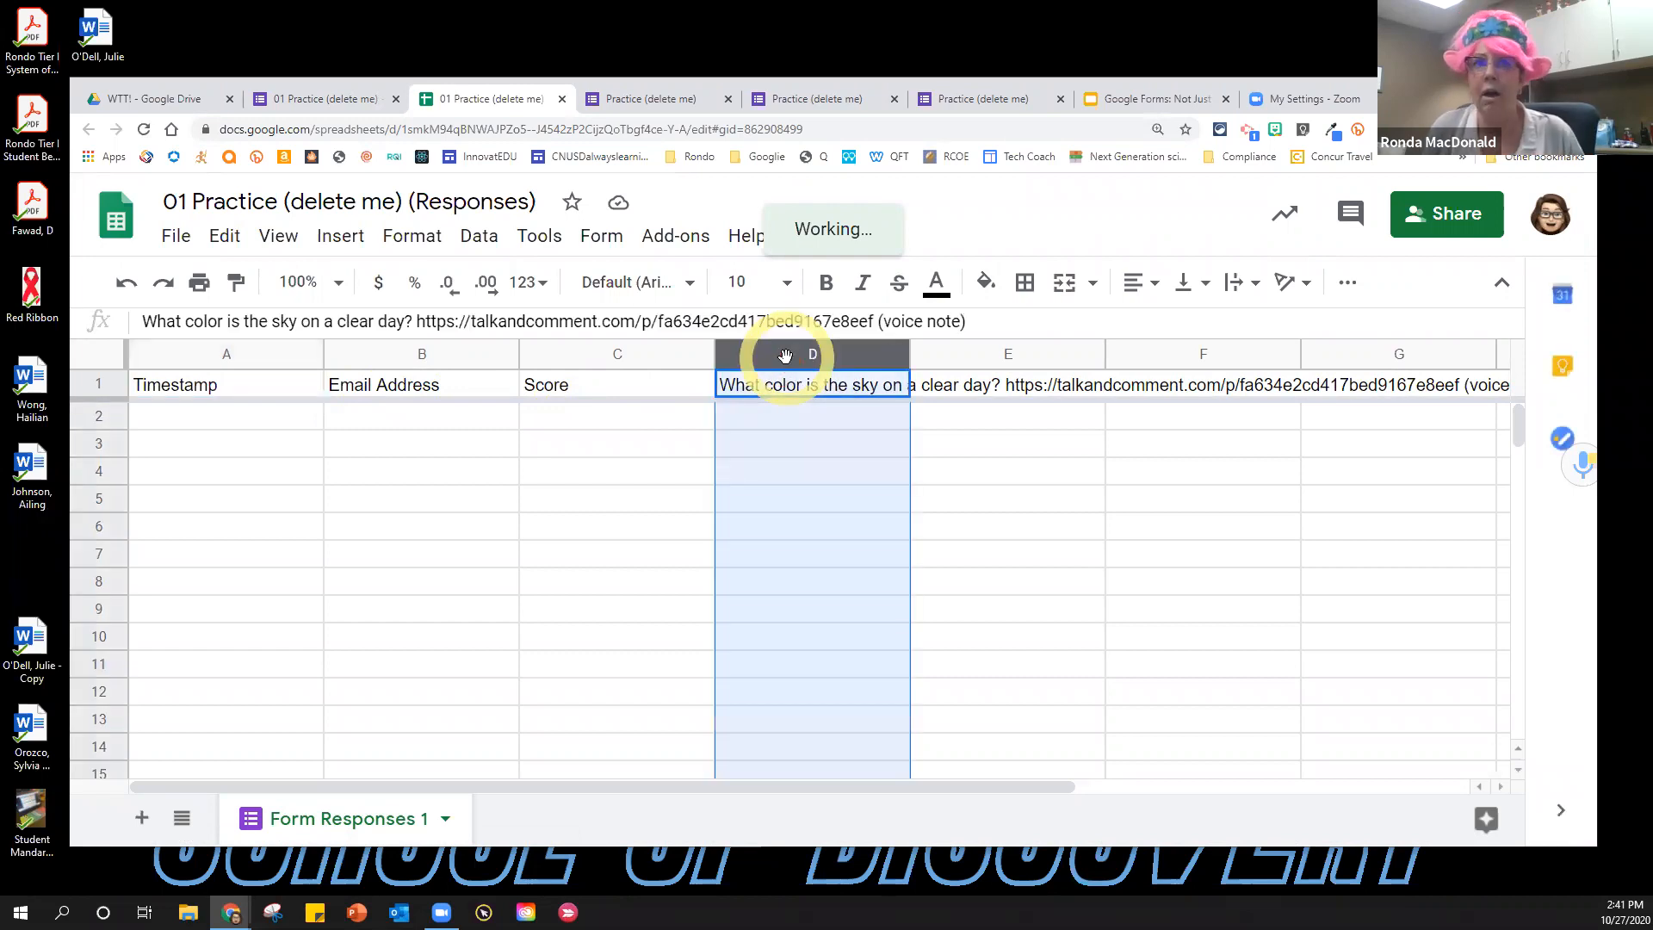
Wrap the text in the sky color question's column.
{"action": "left_click", "coordinate": [1231, 285]}
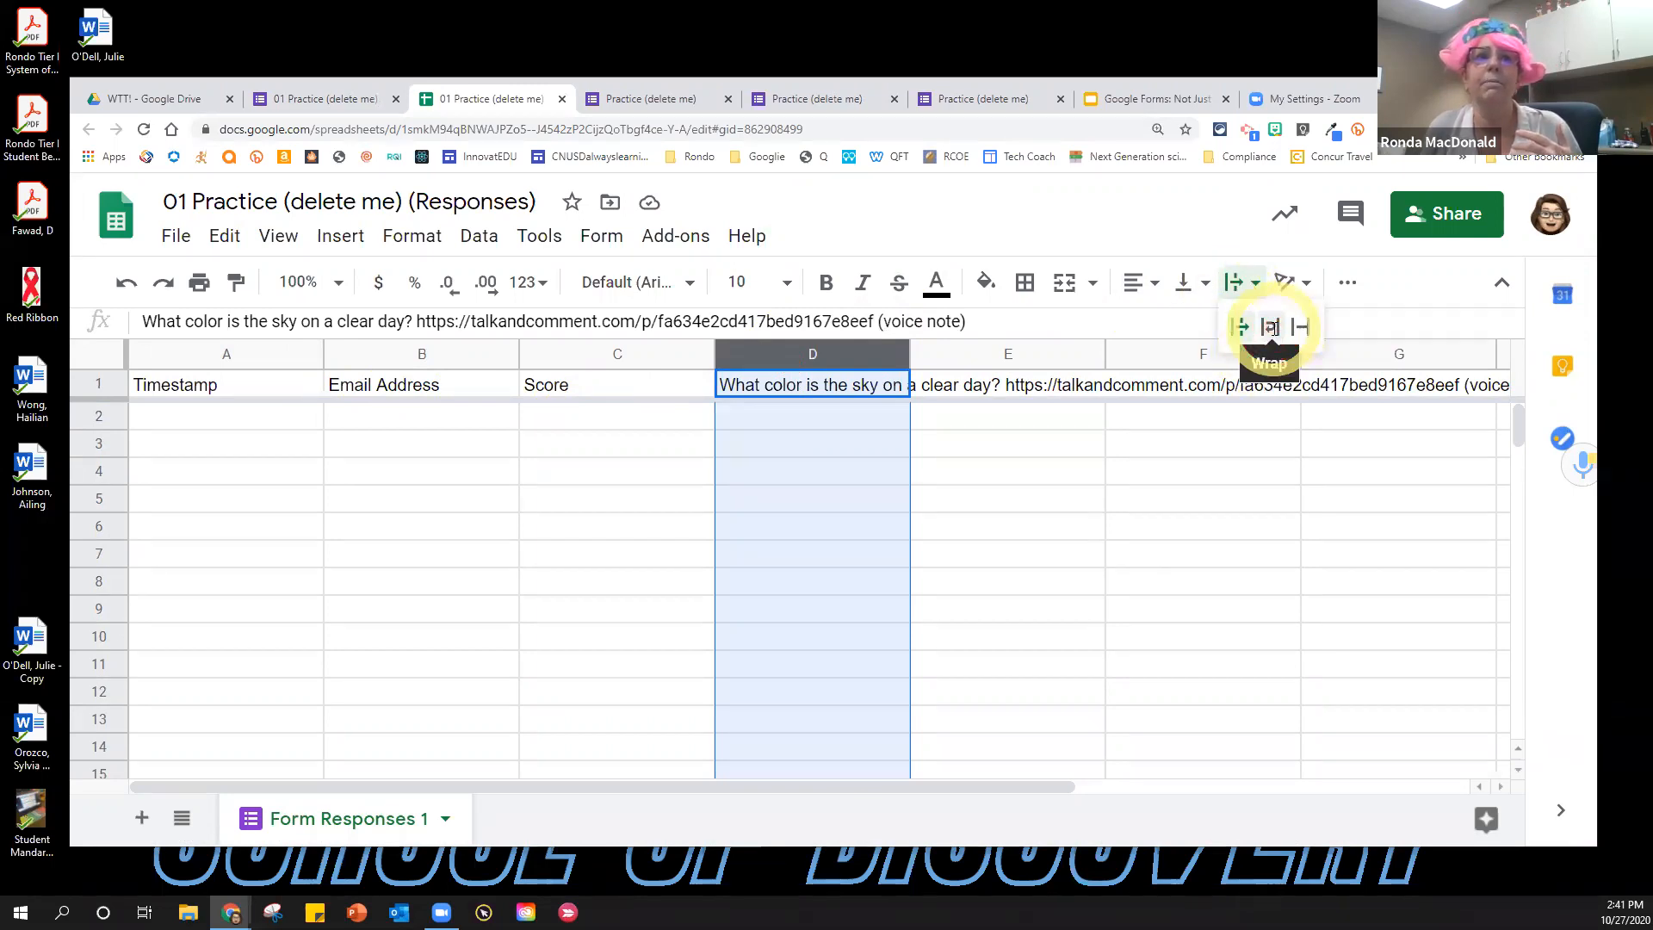
{"action": "left_click", "coordinate": [1272, 329]}
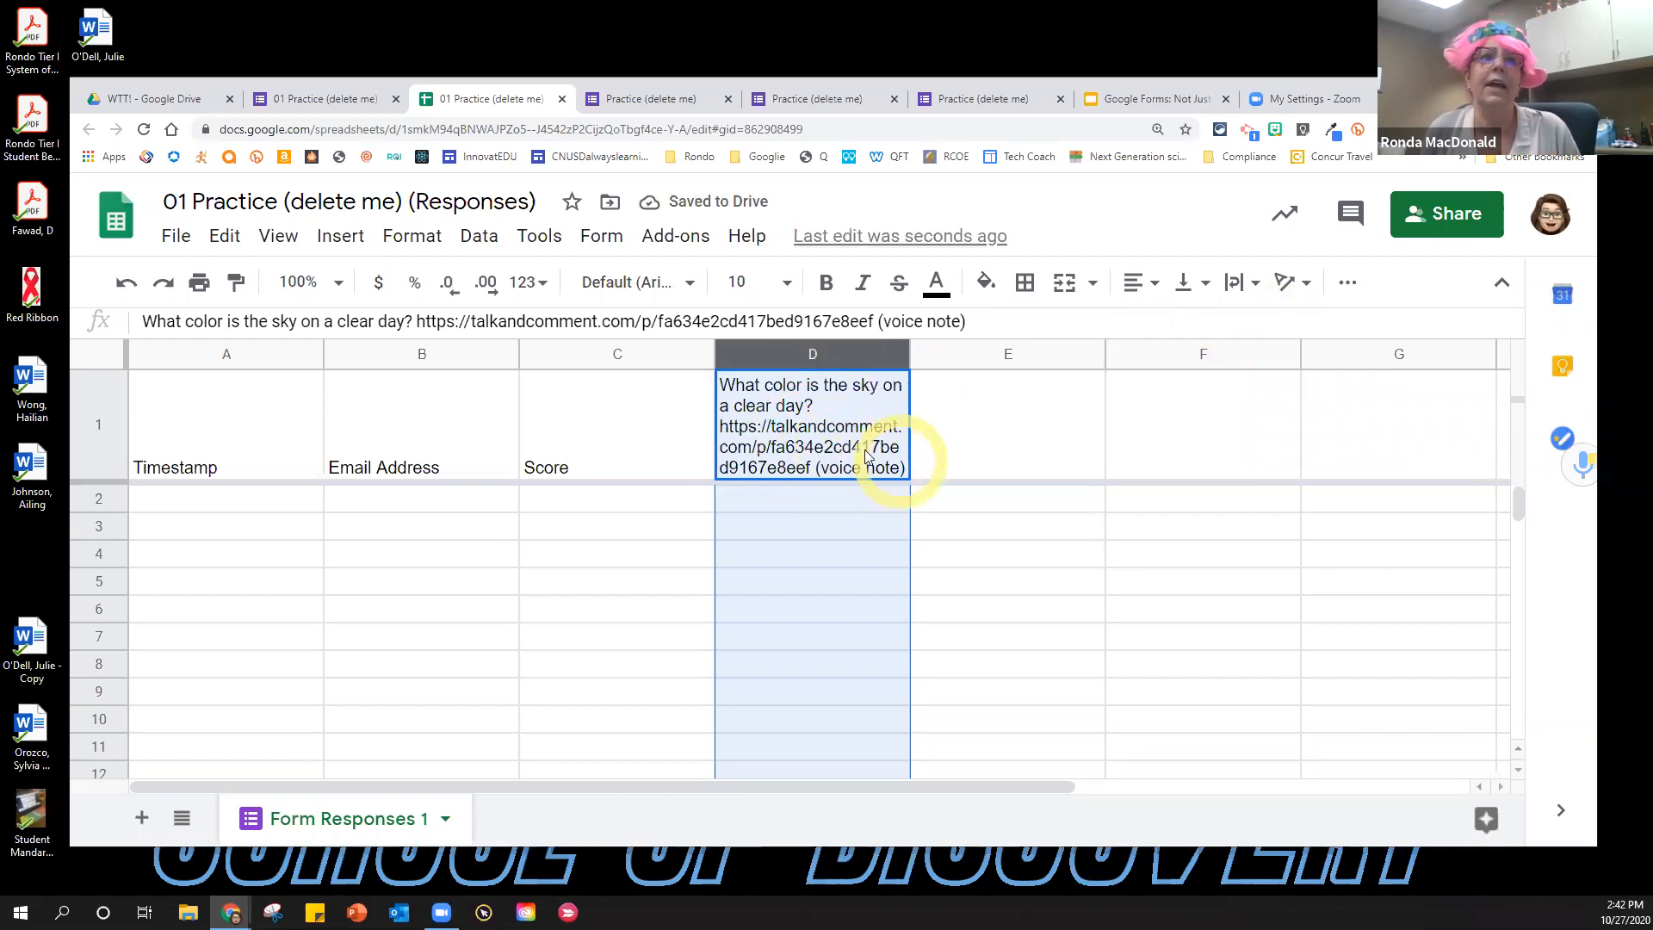
Delete the voice note link from the sky color question's header cell and widen column D to fit the question on one line.
{"action": "left_click_drag", "start_coordinate": [989, 320], "coordinate": [418, 328]}
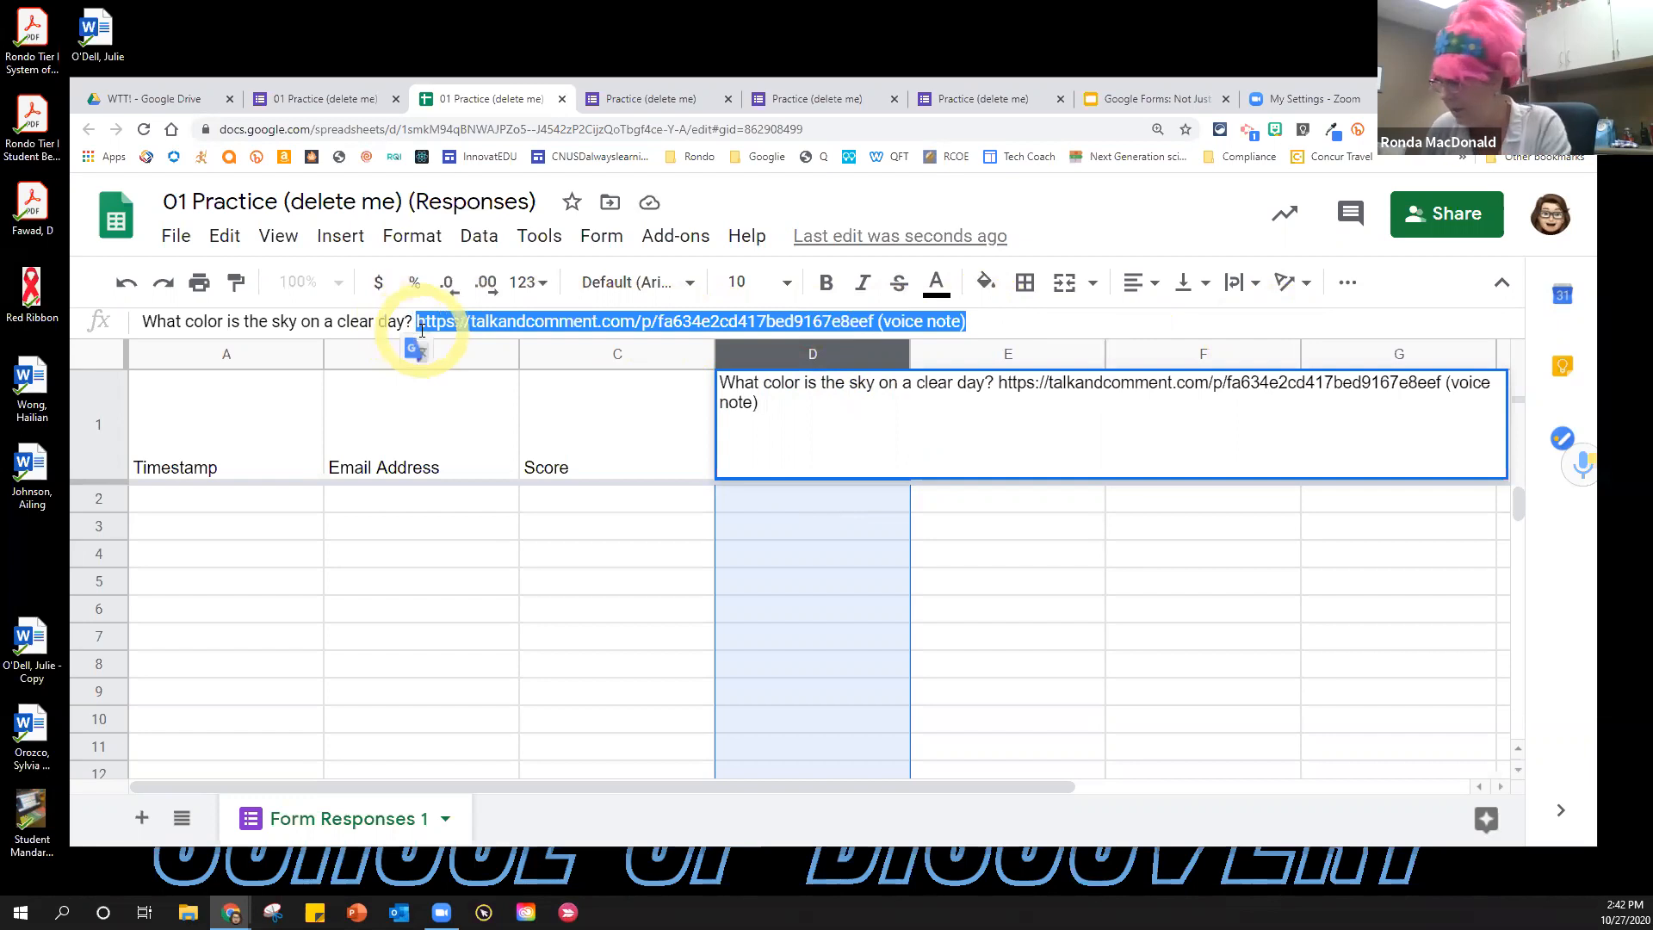
{"action": "key", "text": "BackSpace"}
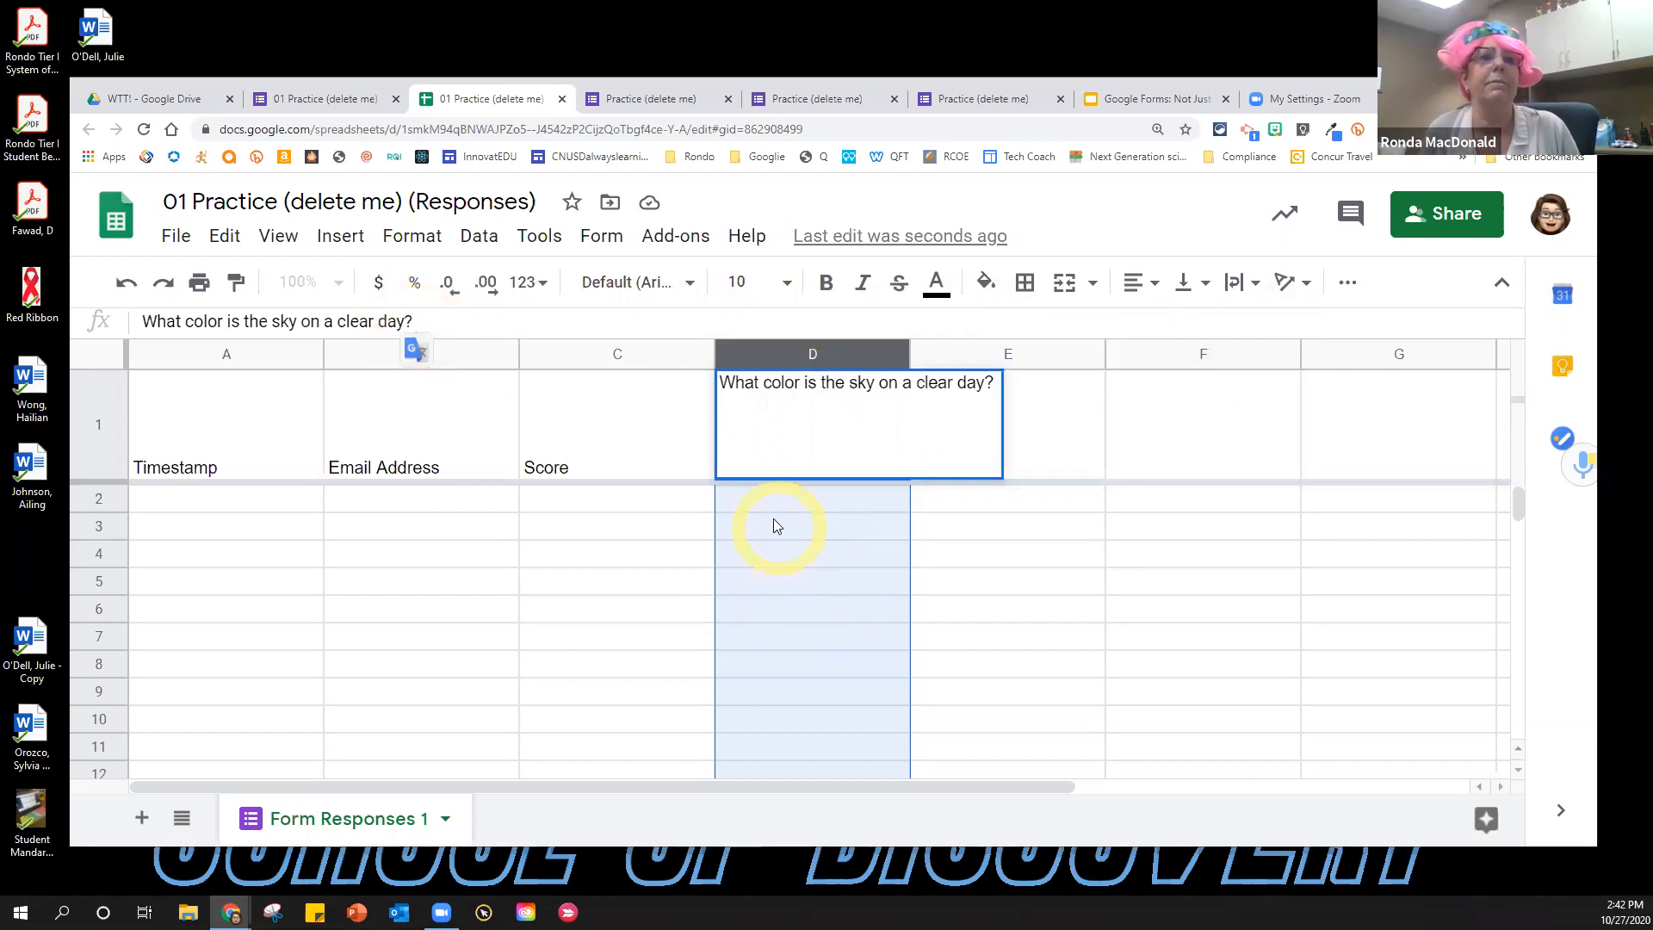
{"action": "left_click", "coordinate": [773, 520]}
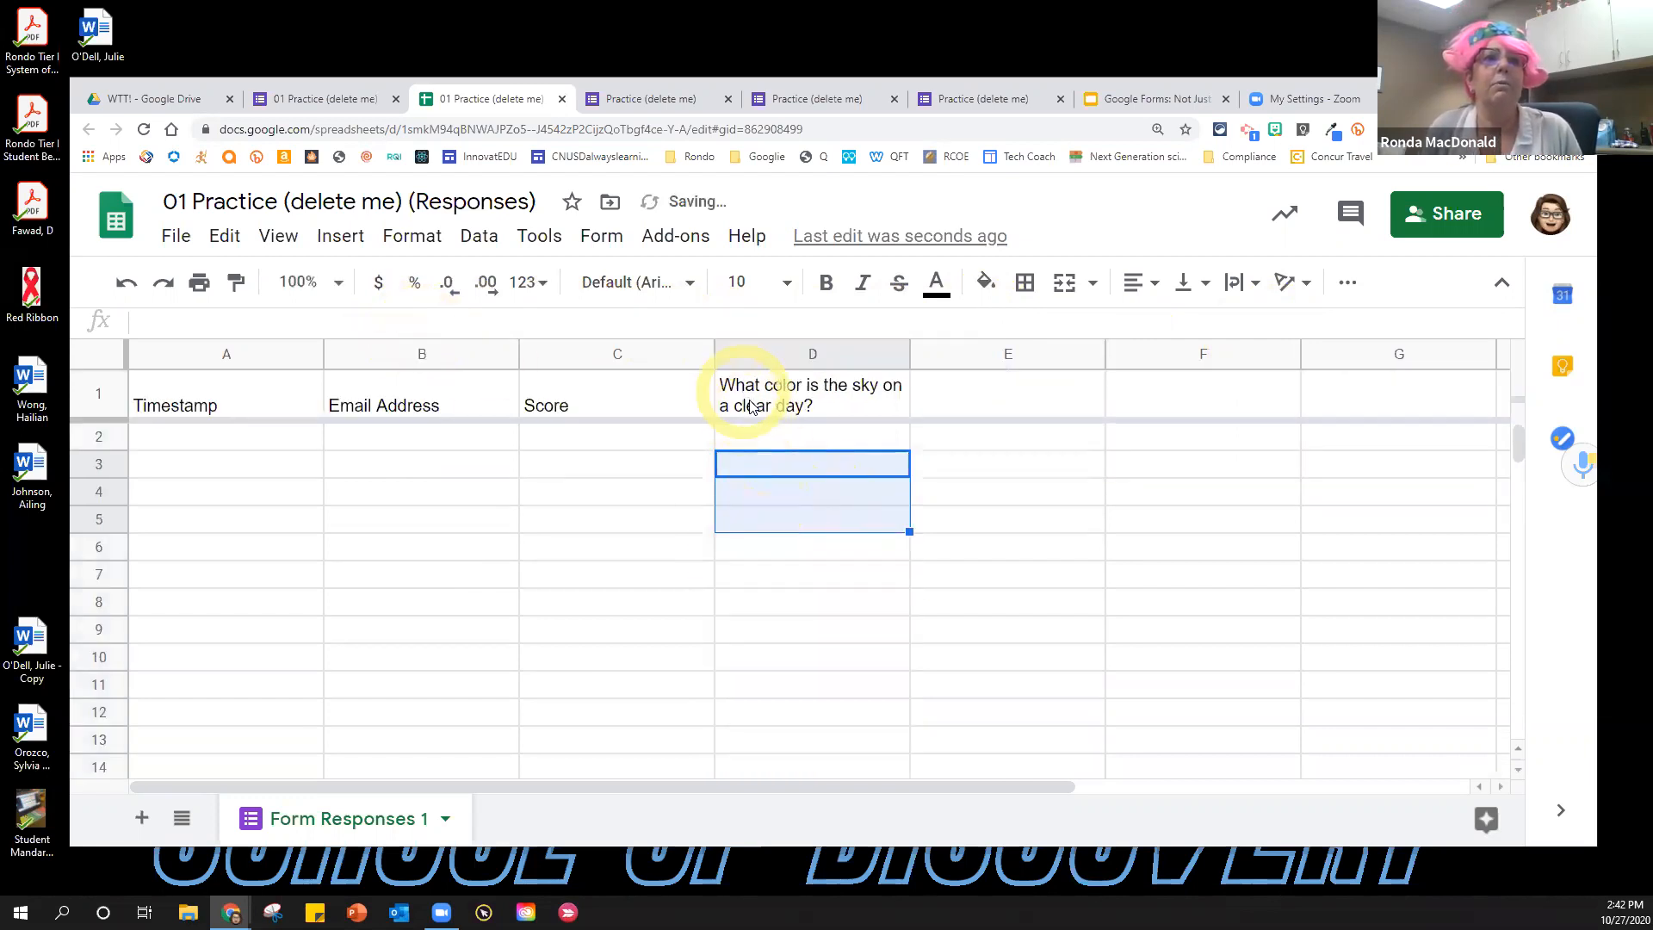
{"action": "left_click", "coordinate": [750, 405]}
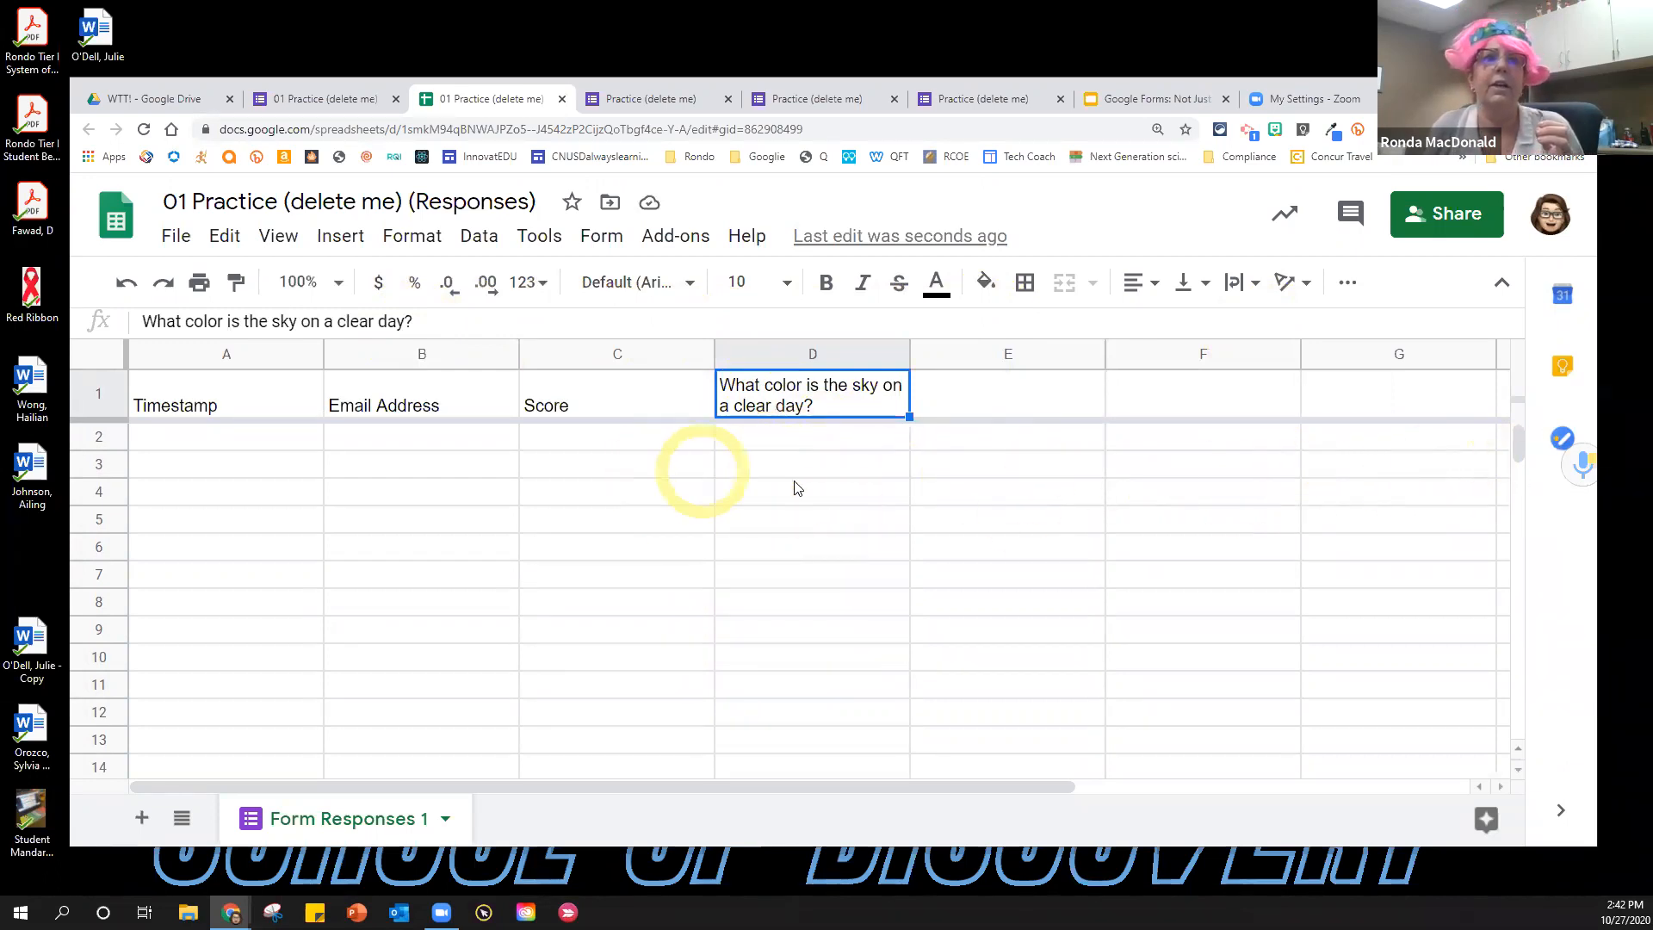
{"action": "left_click_drag", "start_coordinate": [908, 349], "coordinate": [1499, 350]}
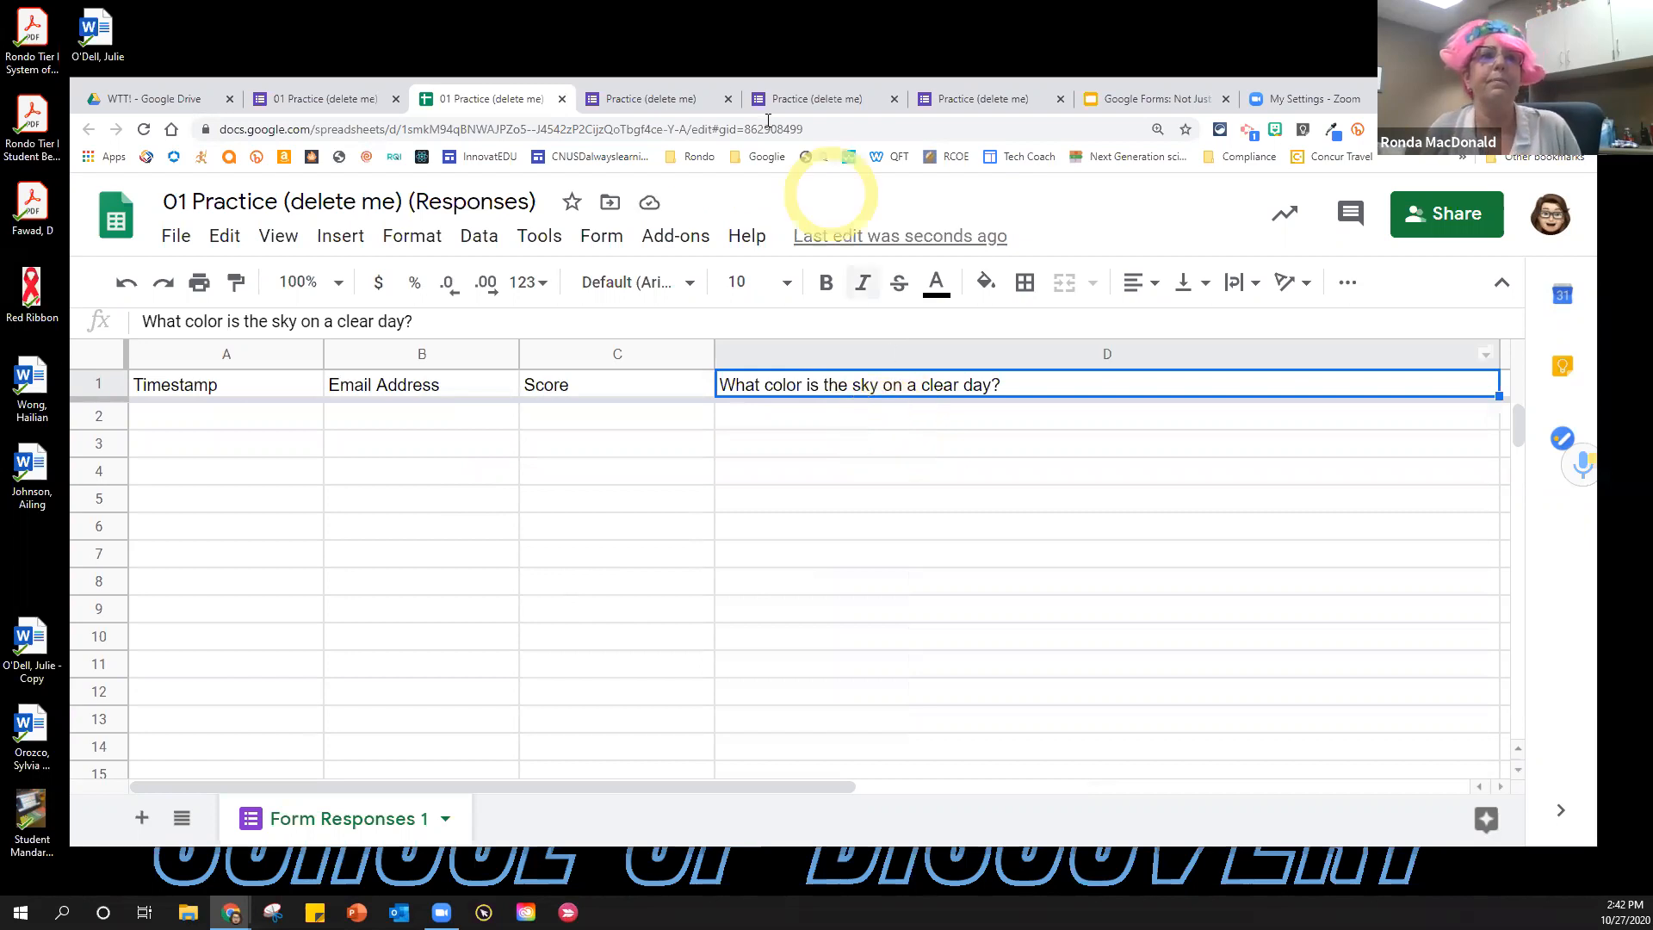
Close the duplicate practice form previews and the old form editor, and reopen the editor from the remaining preview.
{"action": "left_click", "coordinate": [633, 112]}
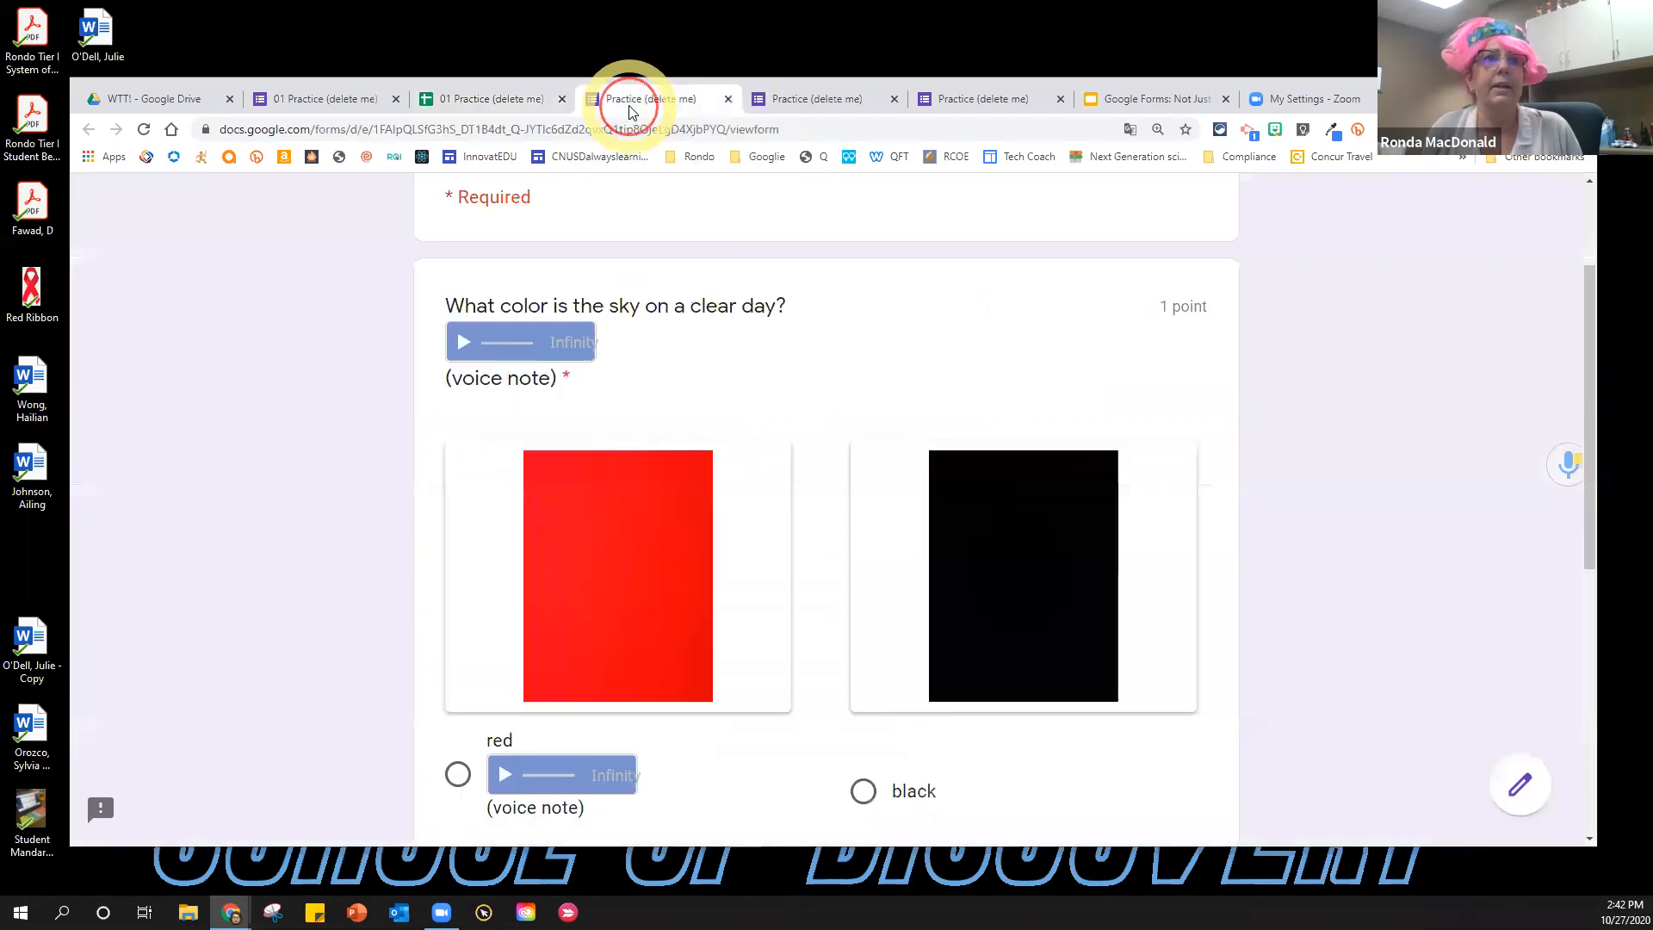
{"action": "scroll", "coordinate": [758, 423], "scroll_direction": "up", "scroll_amount": 2}
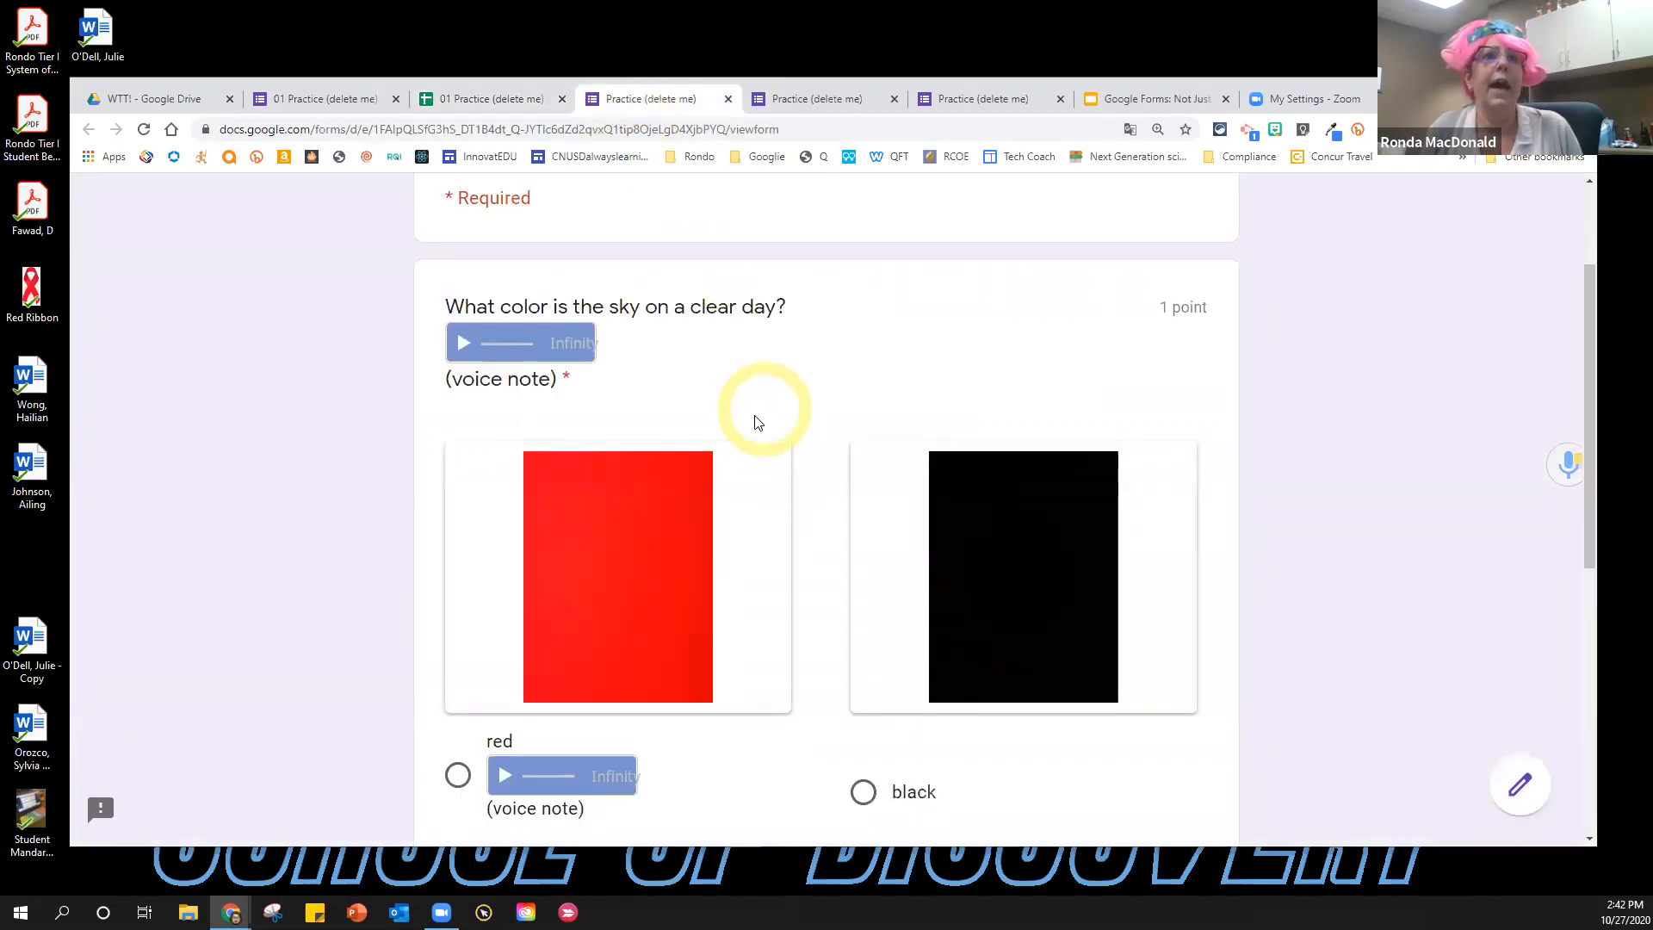
{"action": "left_click", "coordinate": [729, 100]}
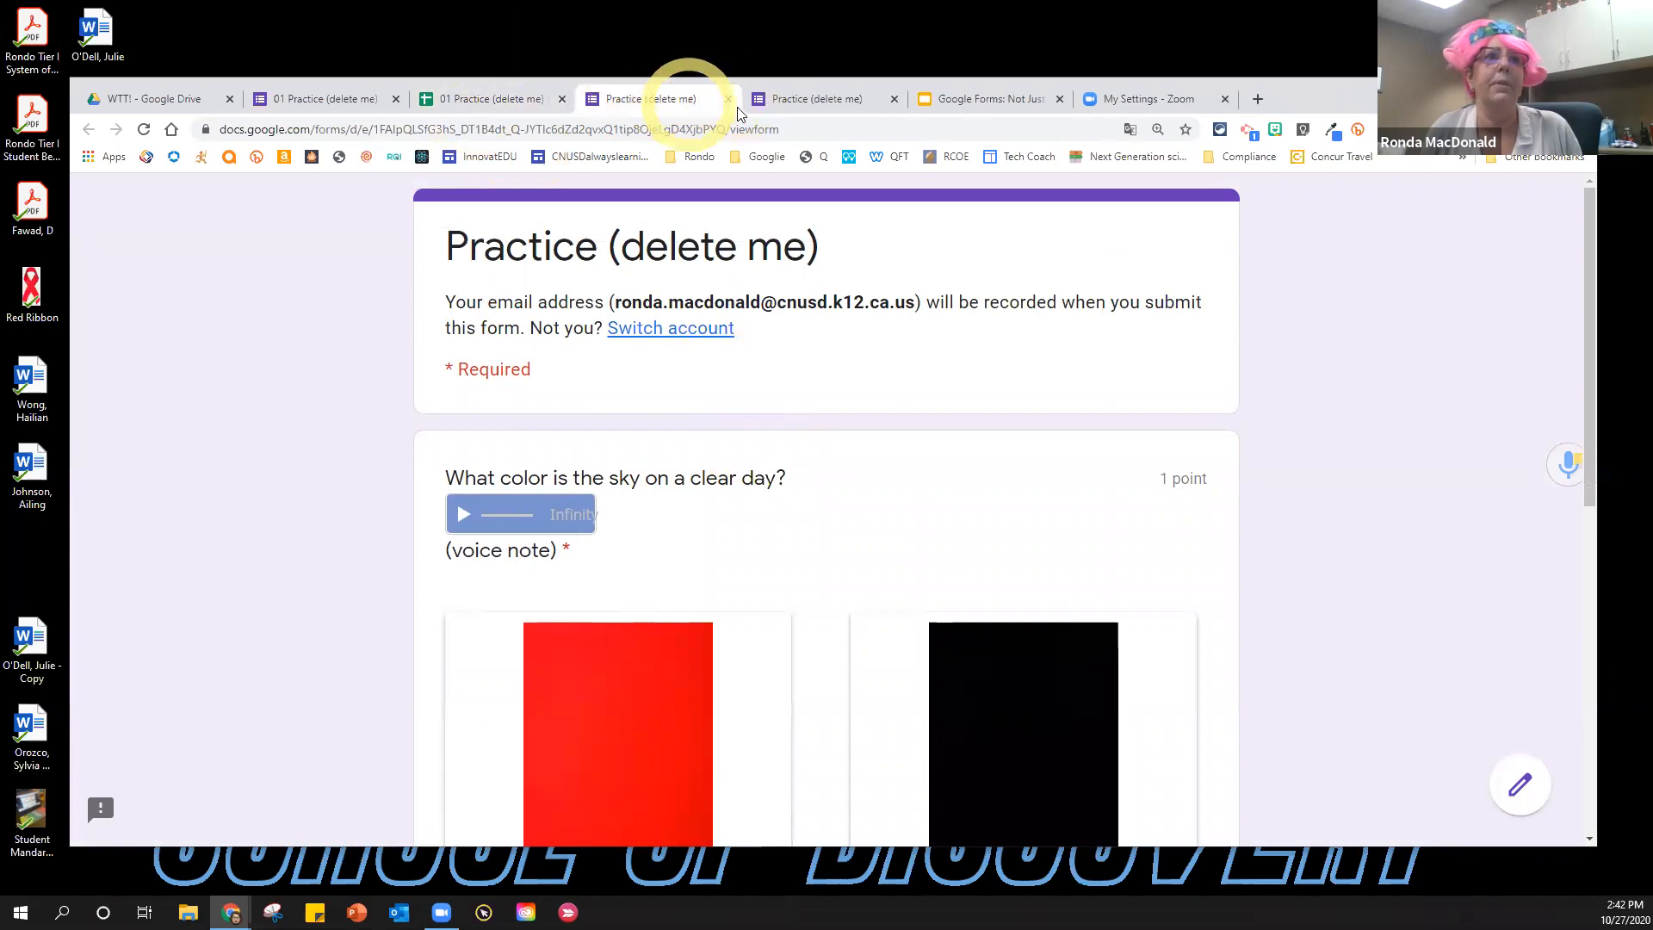
{"action": "left_click", "coordinate": [816, 100]}
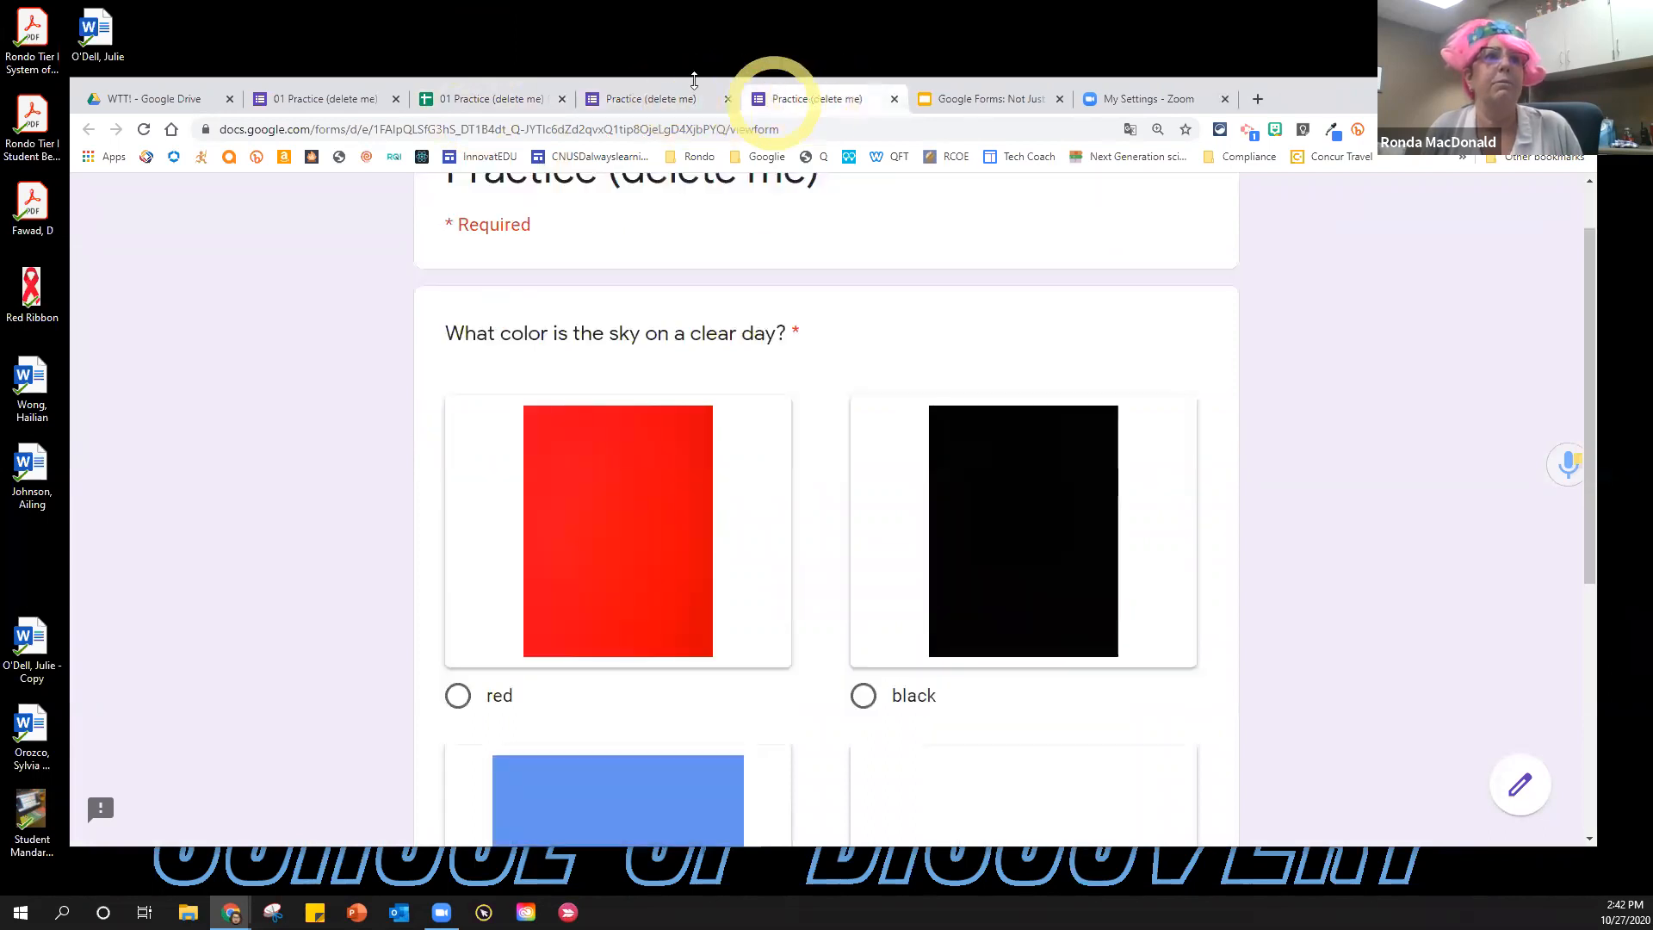
{"action": "left_click", "coordinate": [728, 100]}
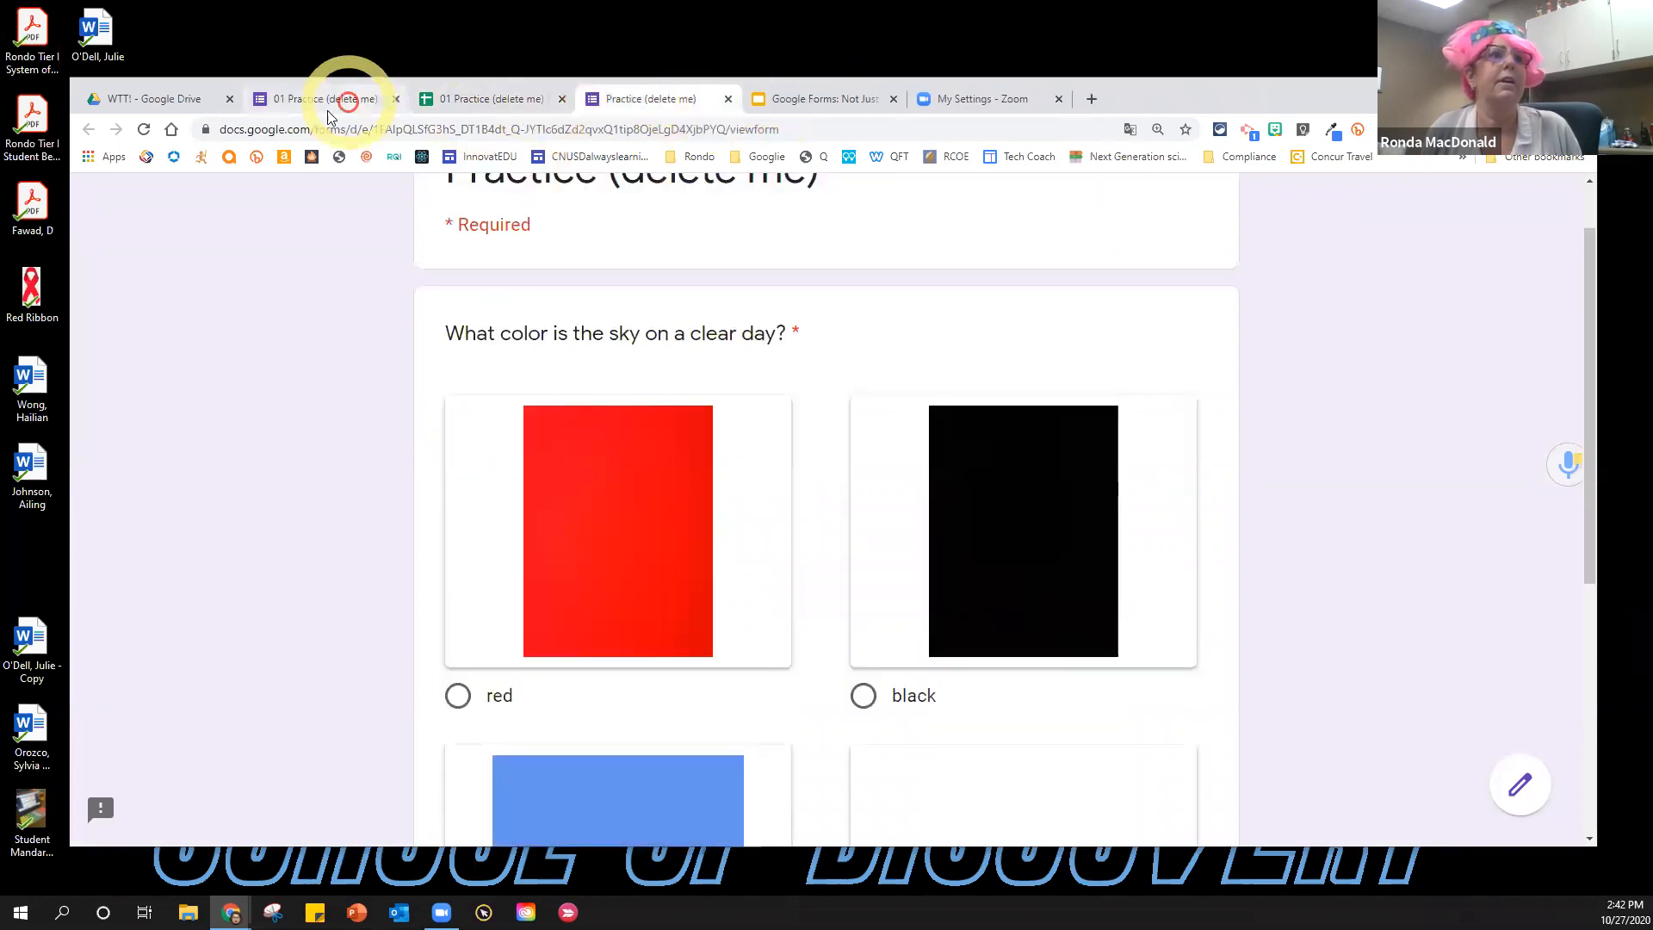
{"action": "left_click", "coordinate": [395, 100]}
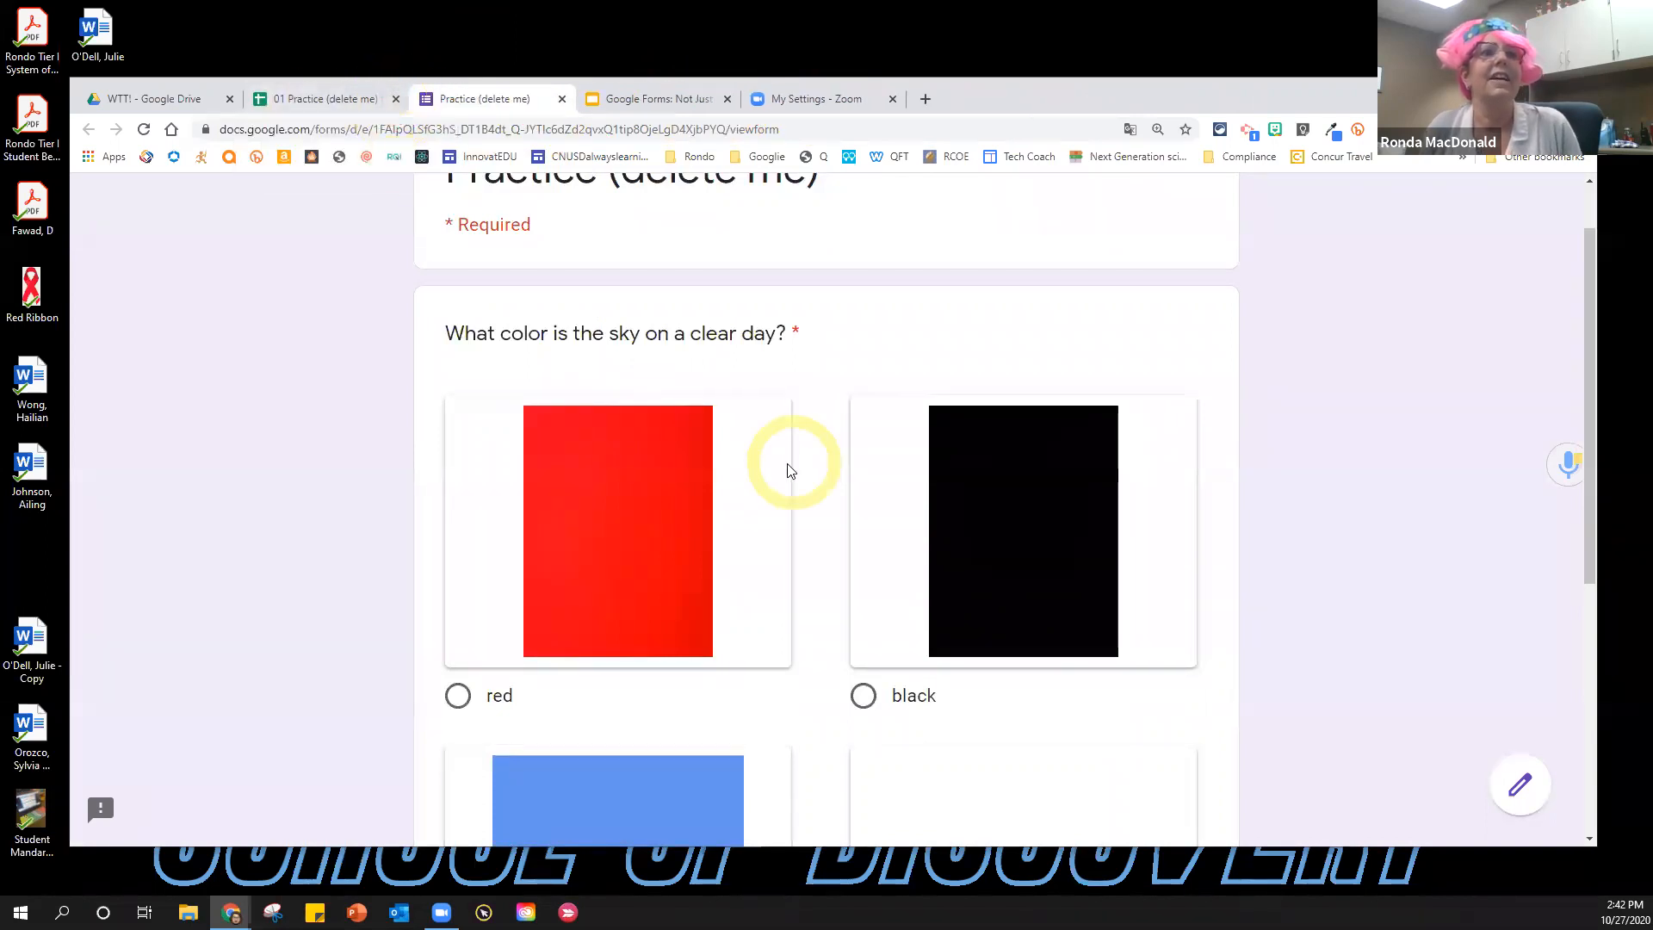
{"action": "scroll", "coordinate": [779, 448], "scroll_direction": "up", "scroll_amount": 1}
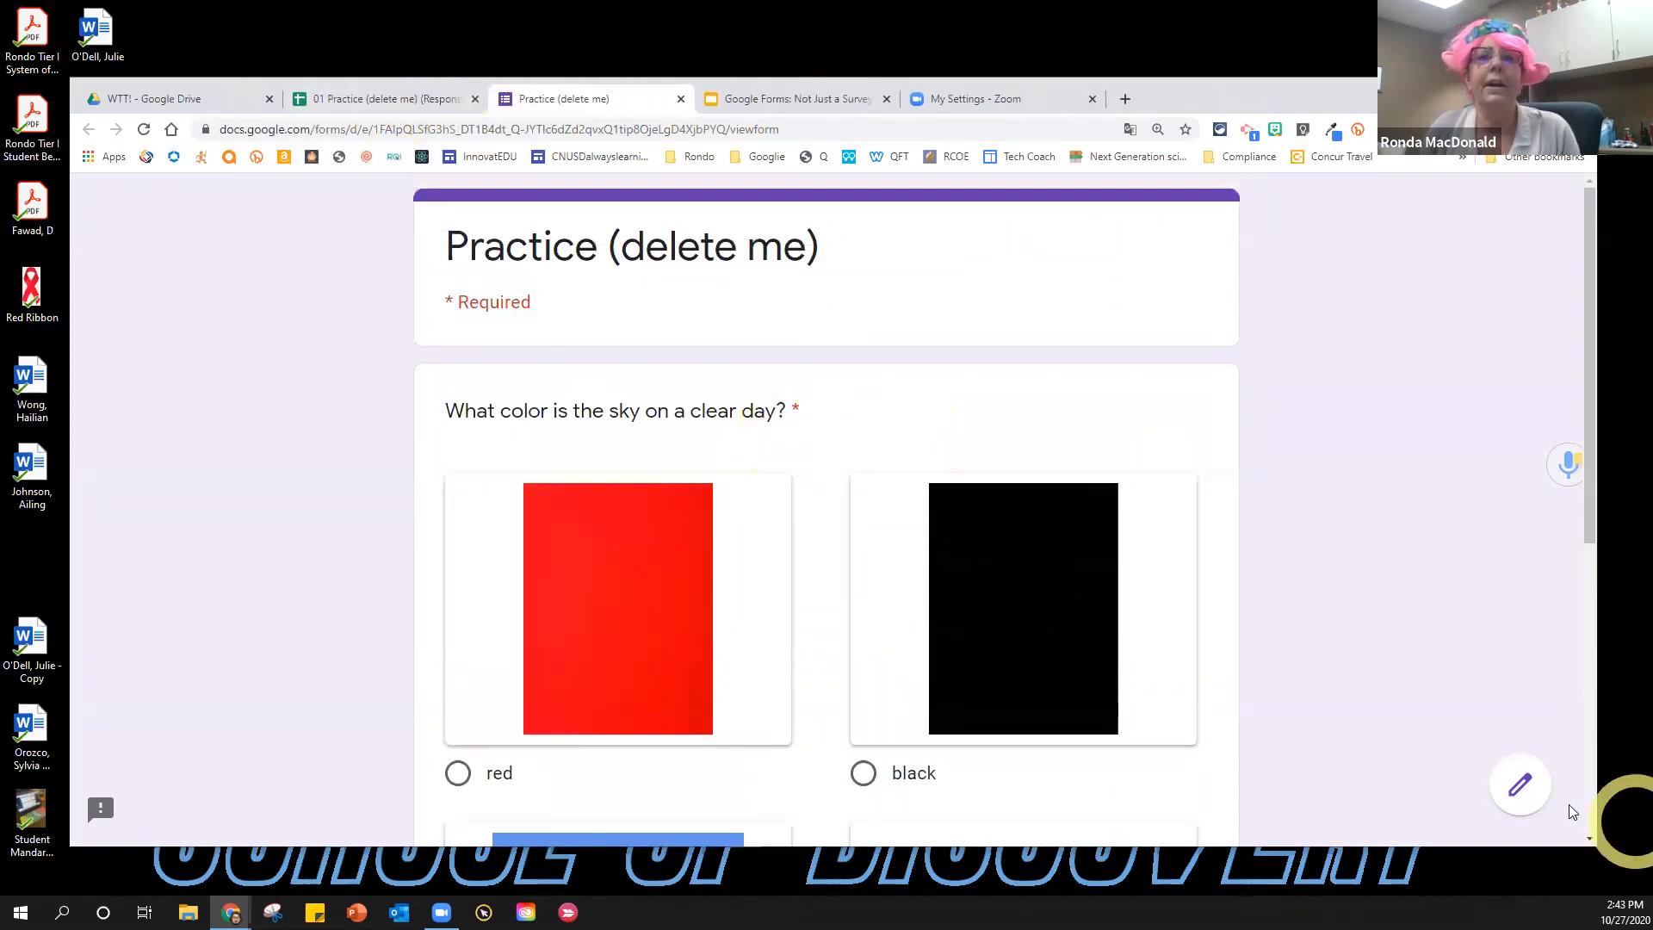
{"action": "left_click", "coordinate": [1521, 787]}
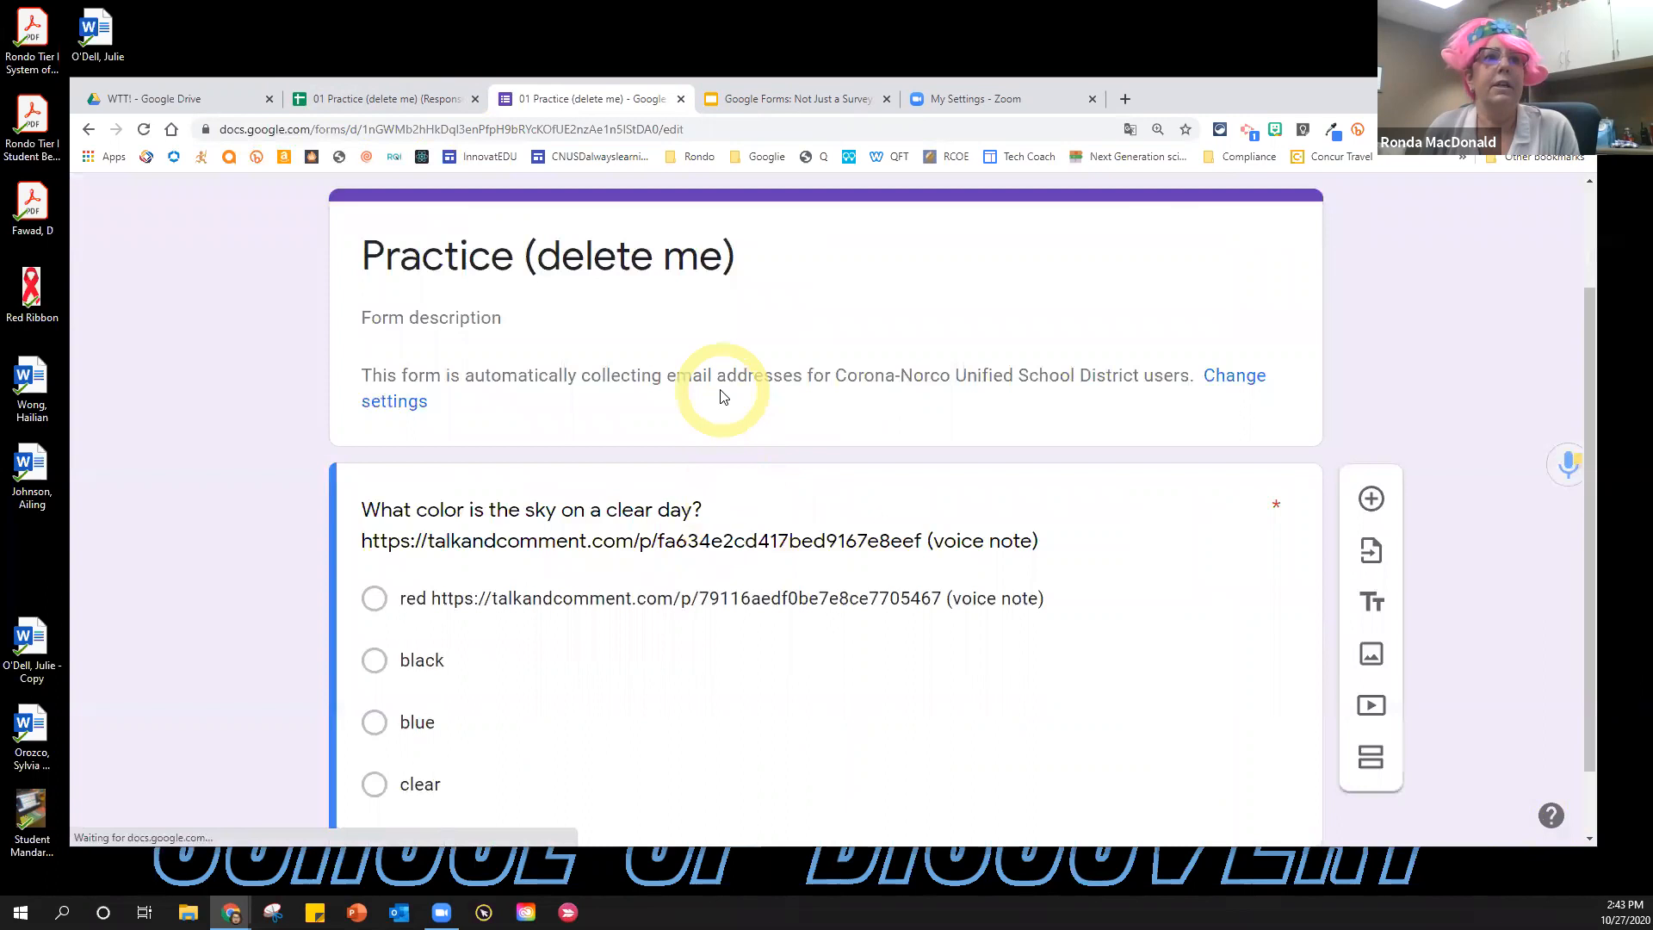
Try adding a section directly below the form's title block, and undo it.
{"action": "left_click", "coordinate": [716, 402]}
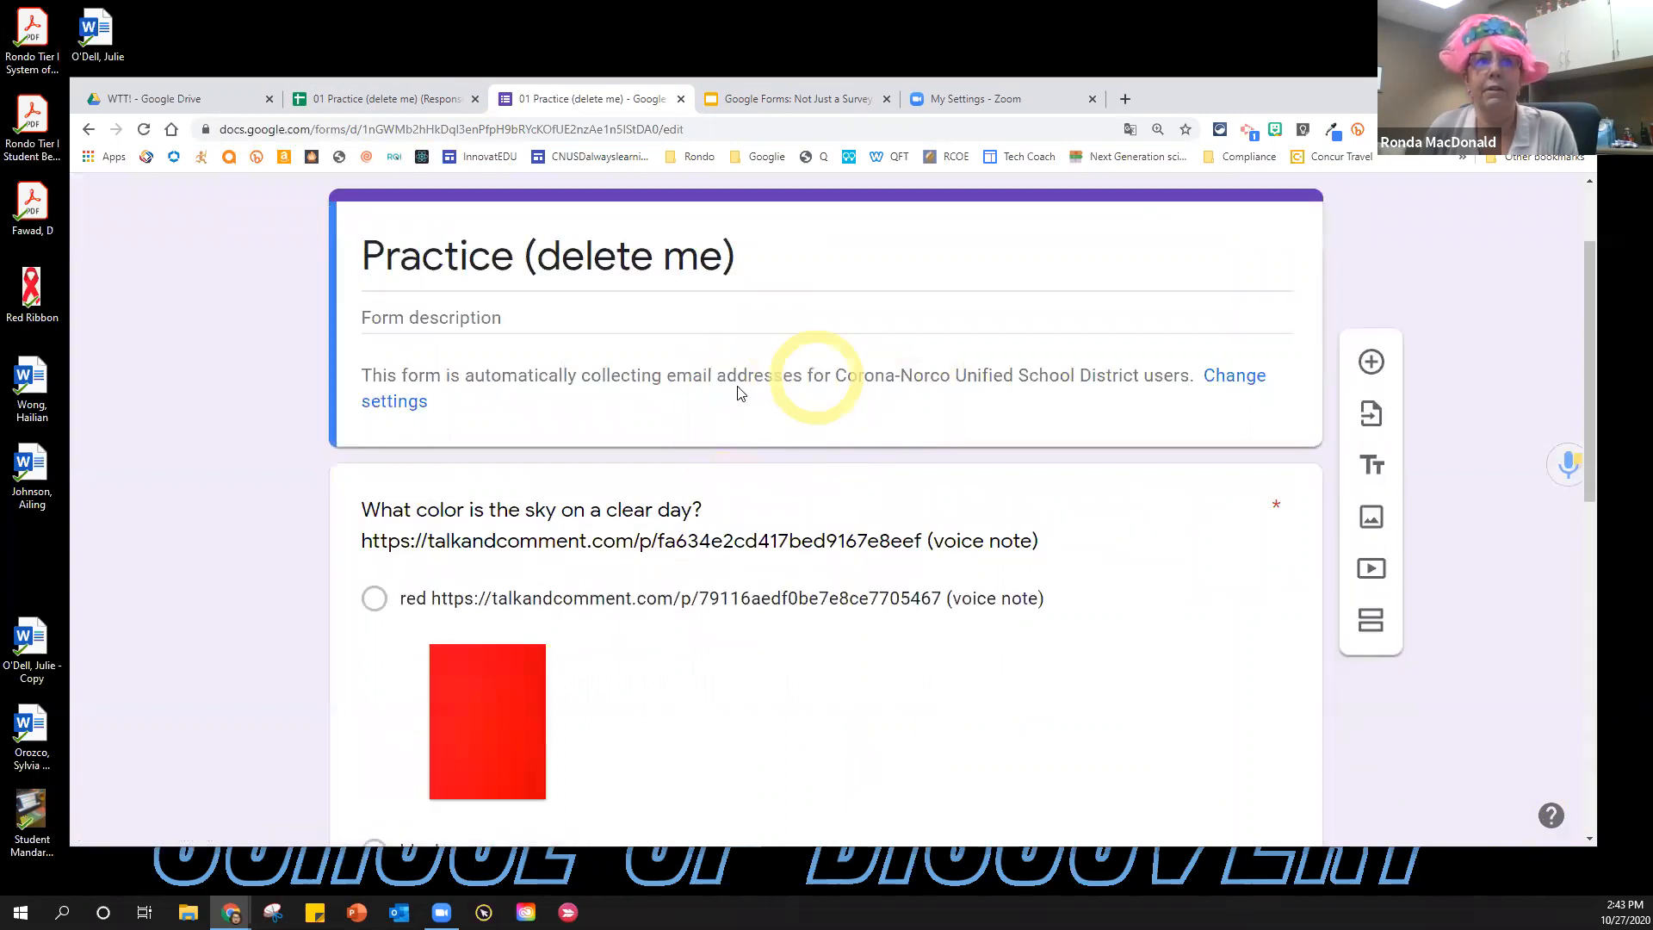
{"action": "left_click", "coordinate": [1365, 618]}
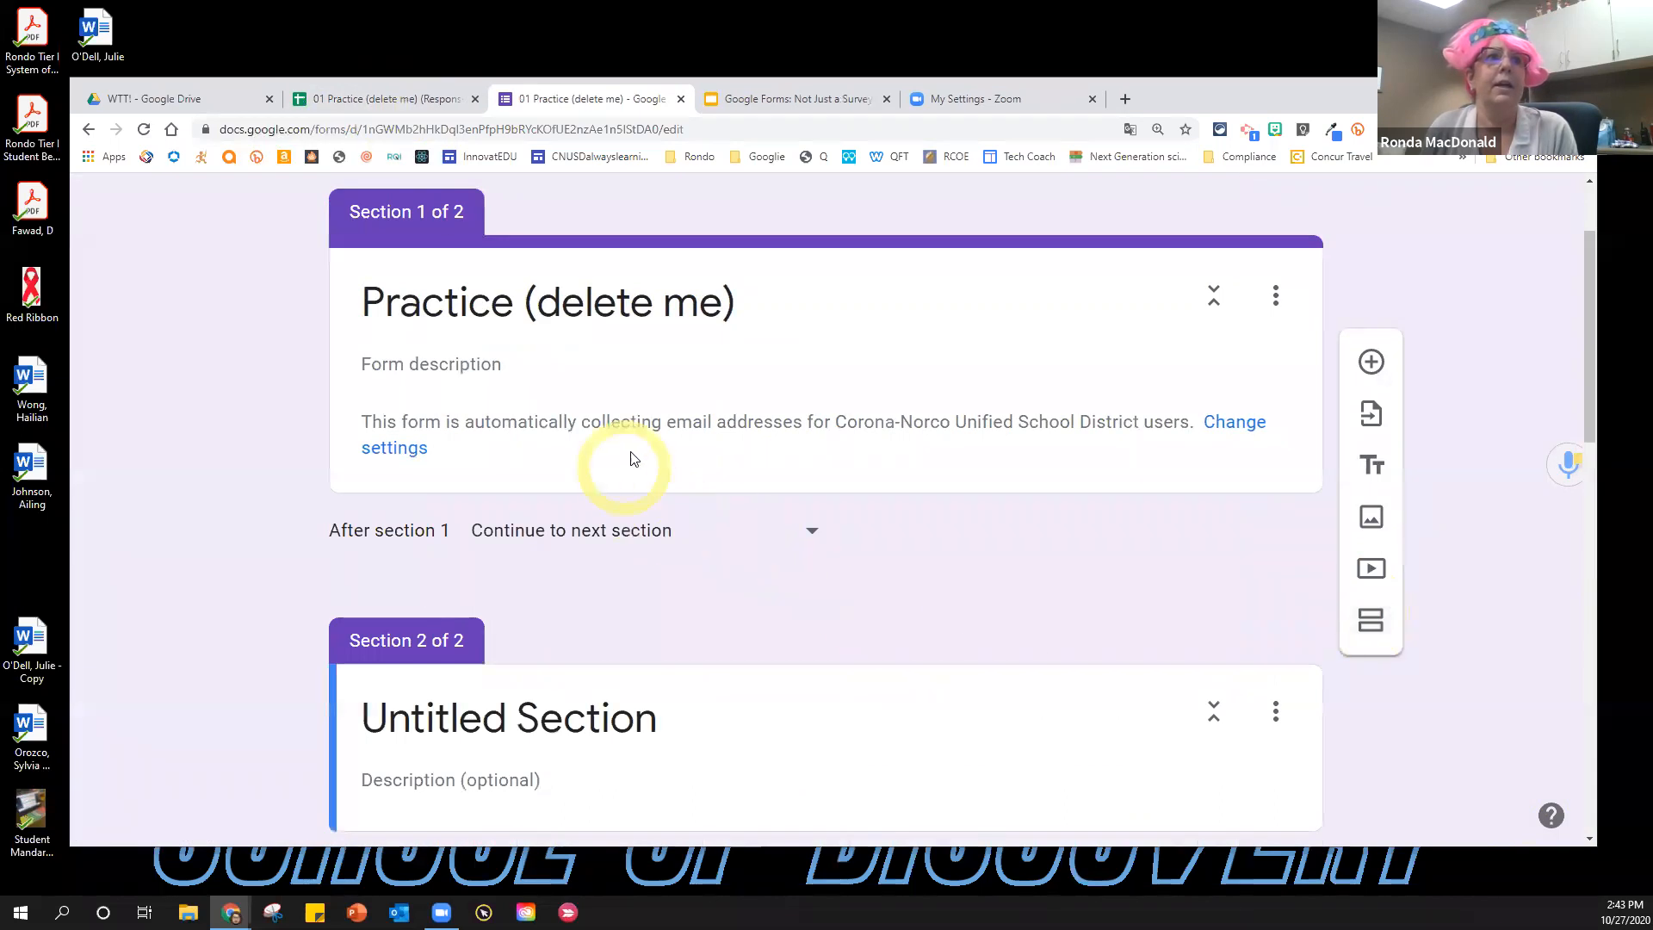
{"action": "scroll", "coordinate": [675, 361], "scroll_direction": "down", "scroll_amount": 3}
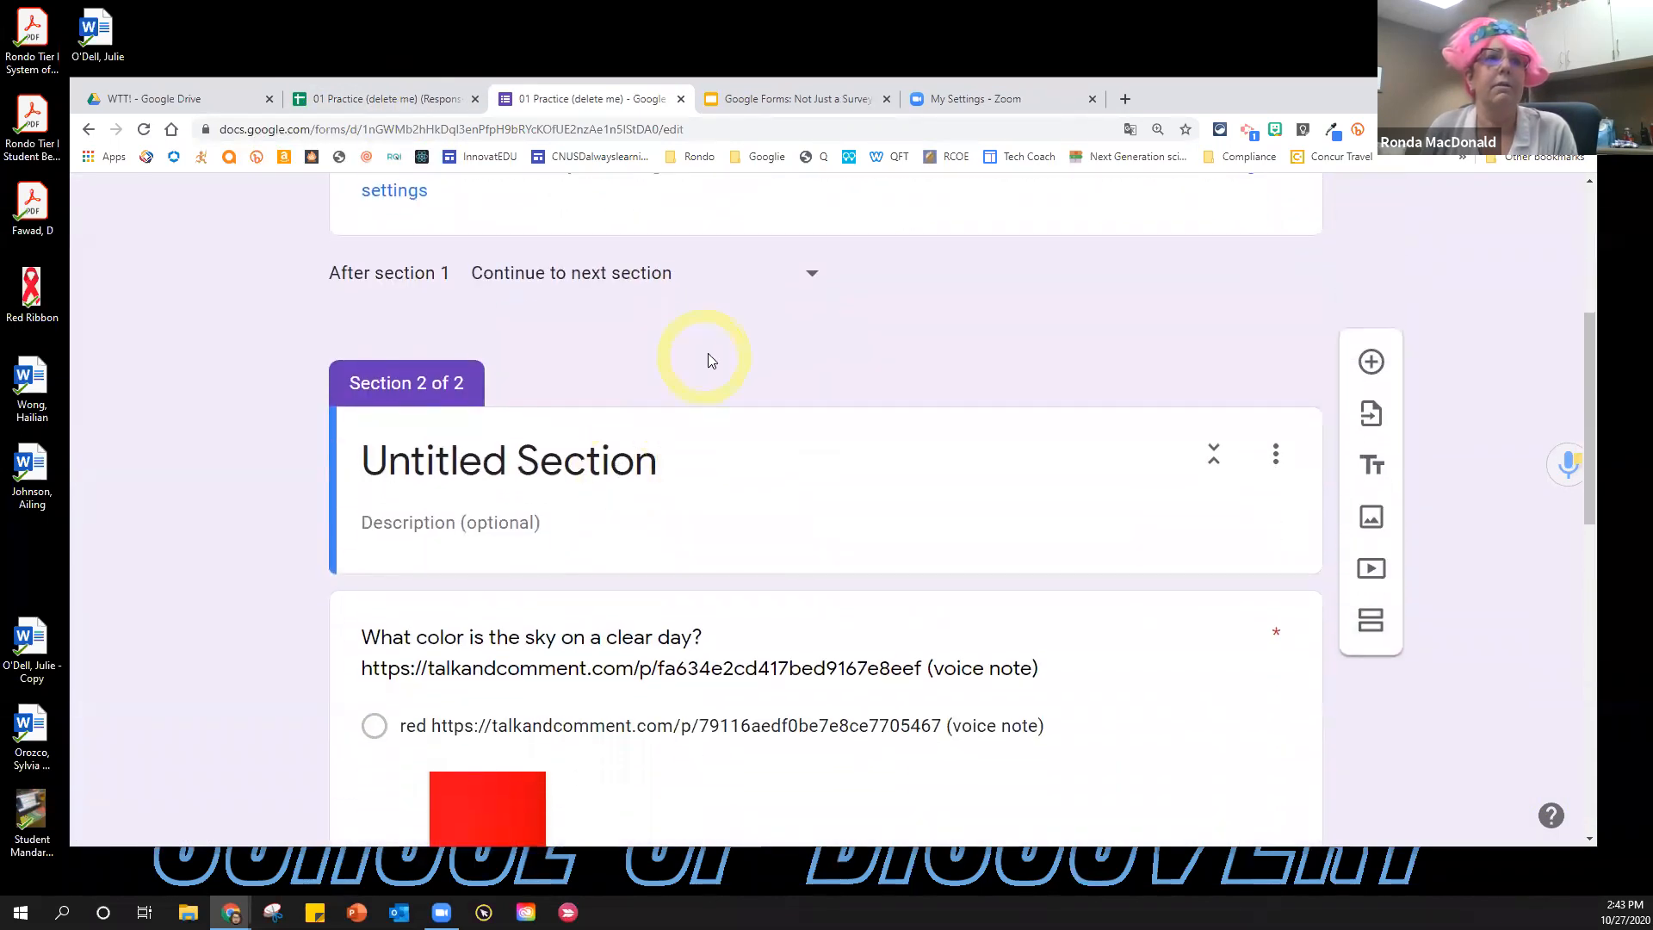
{"action": "scroll", "coordinate": [708, 360], "scroll_direction": "up", "scroll_amount": 5}
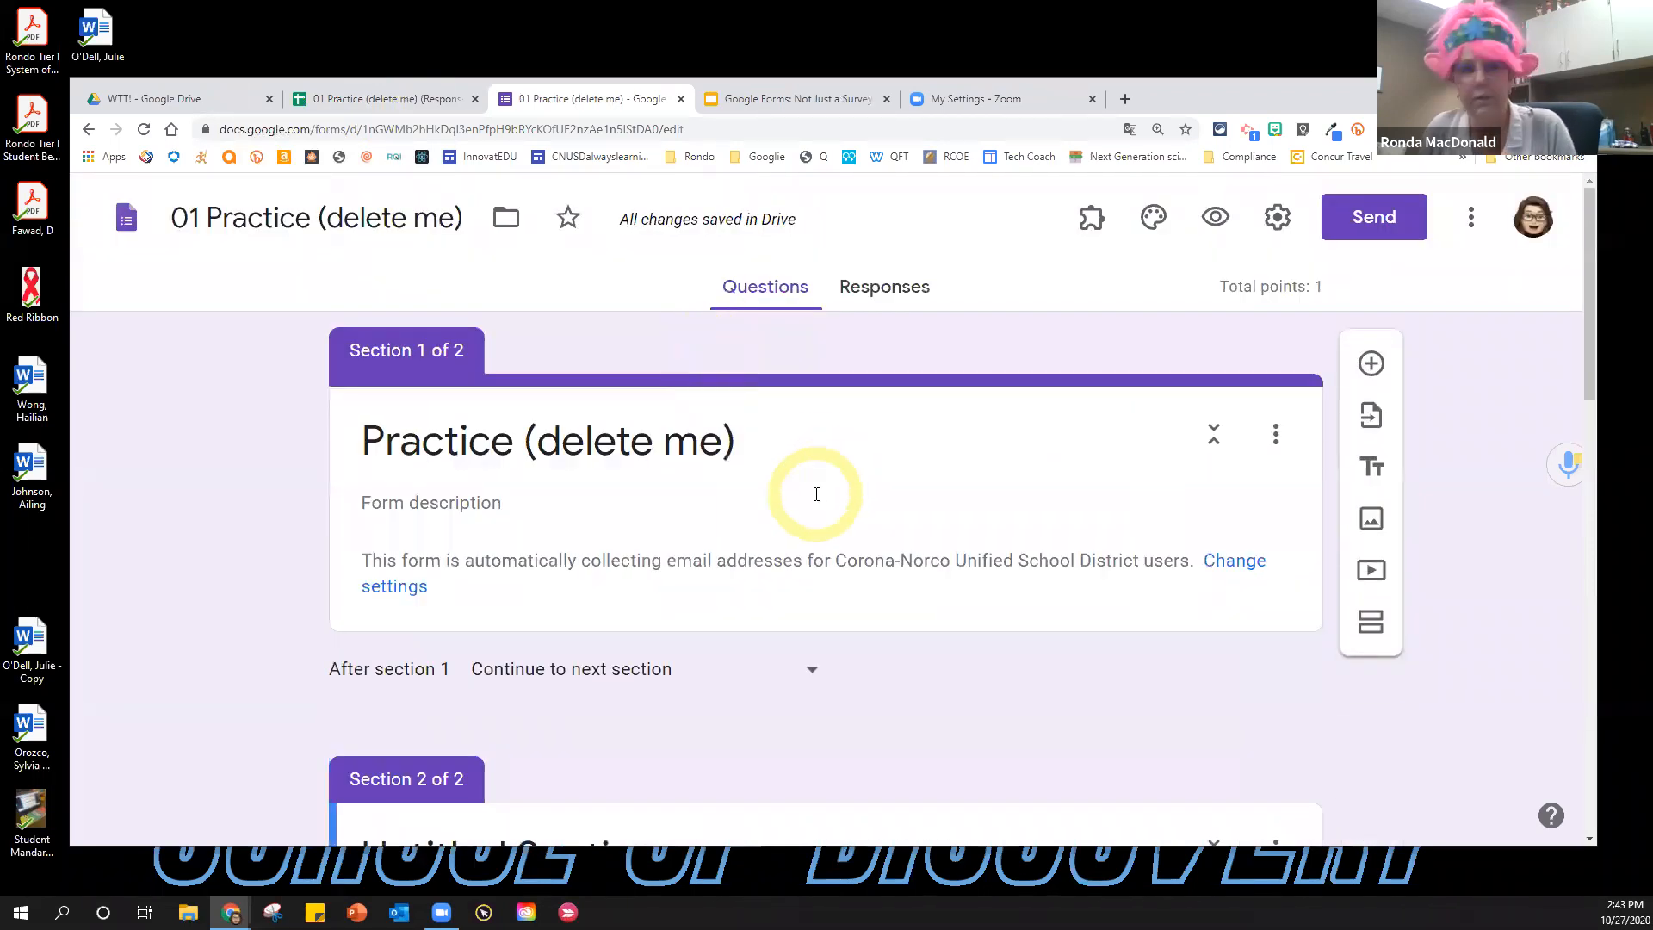
{"action": "key", "text": "ctrl+z"}
Add a new section after the sky color question.
{"action": "left_click", "coordinate": [823, 653]}
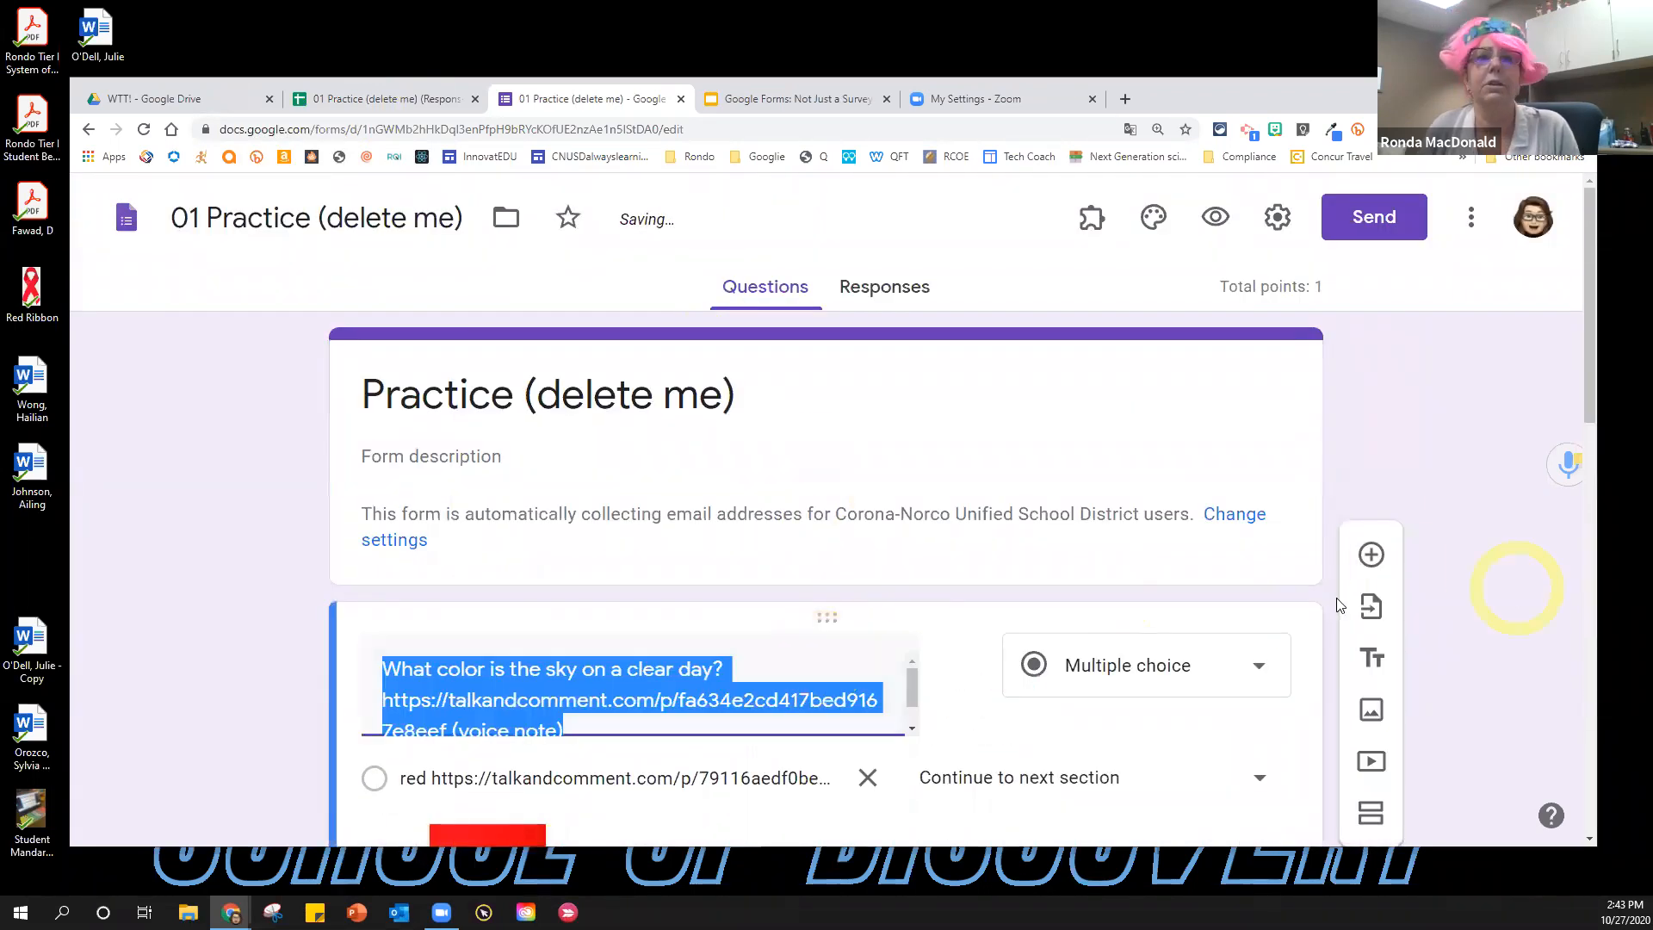
{"action": "left_click", "coordinate": [1115, 723]}
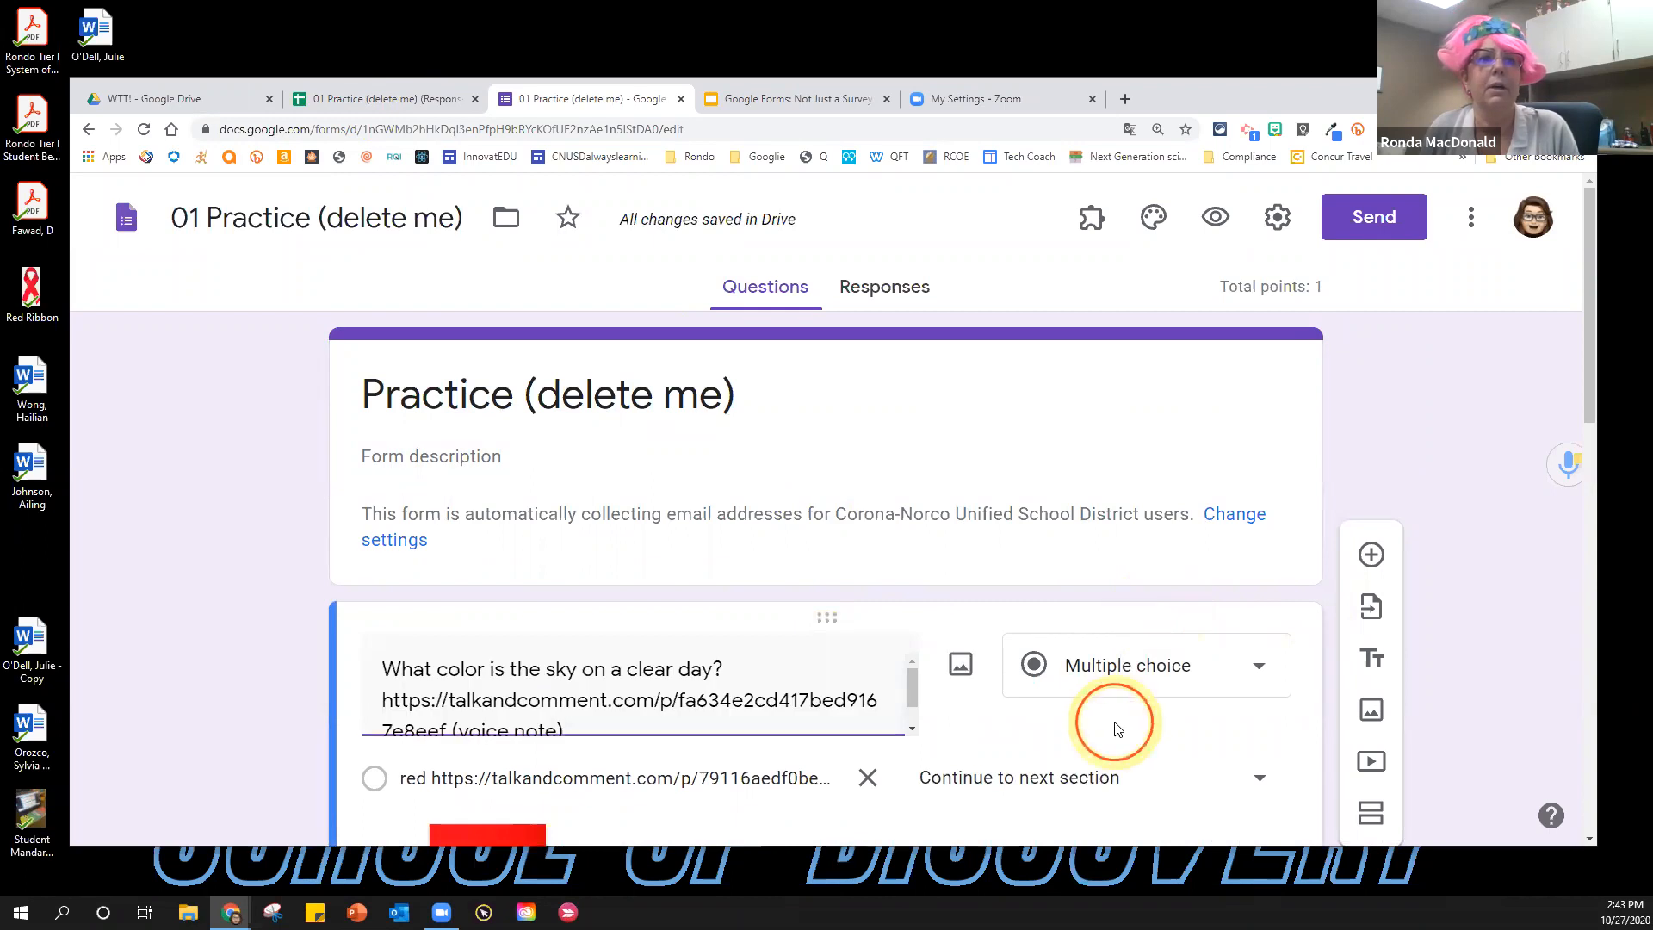
{"action": "left_click", "coordinate": [1370, 812]}
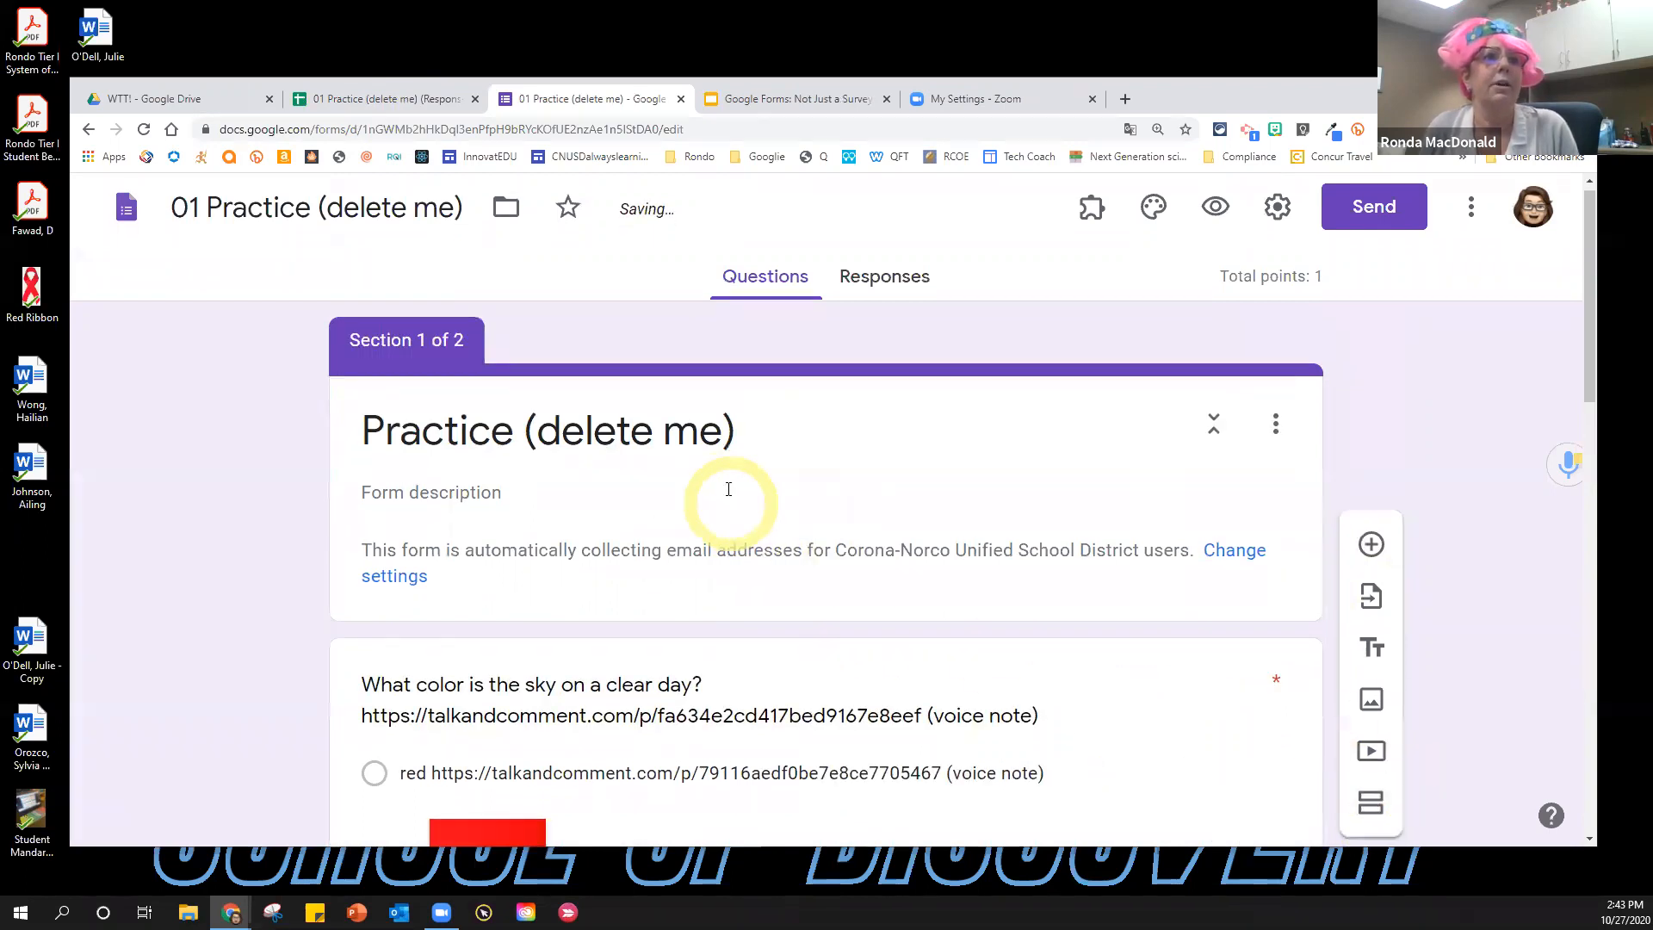
Examine the break between the first section and the new untitled section, including the setting for what follows section 1.
{"action": "scroll", "coordinate": [728, 489], "scroll_direction": "down", "scroll_amount": 15}
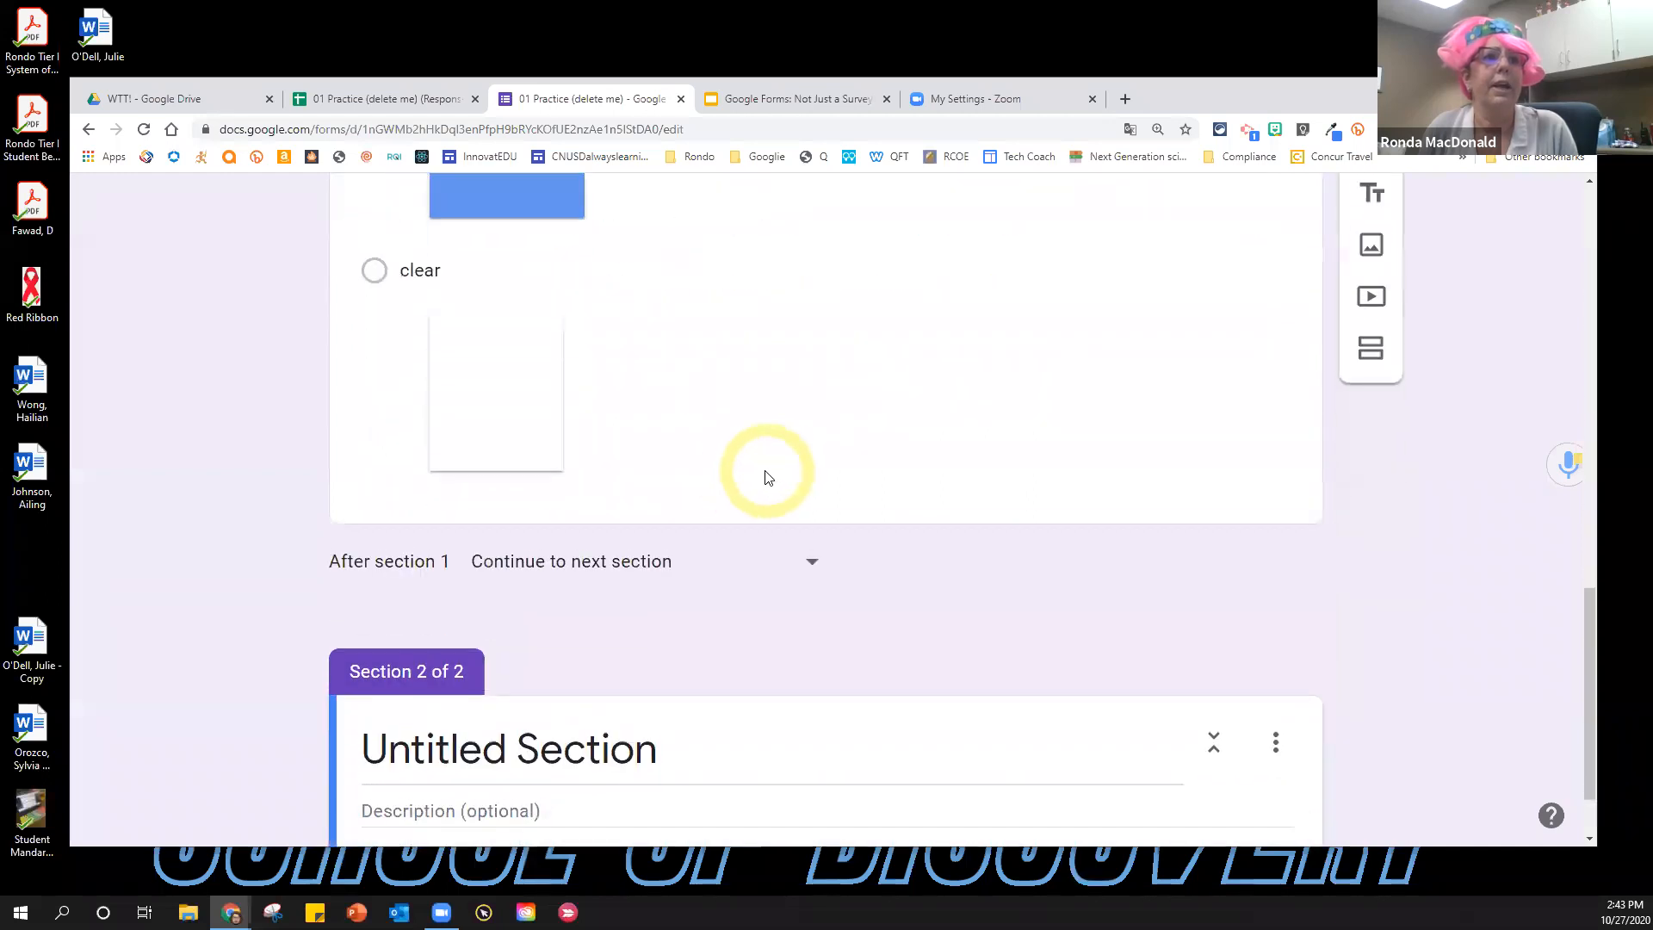
{"action": "scroll", "coordinate": [778, 502], "scroll_direction": "down", "scroll_amount": 1}
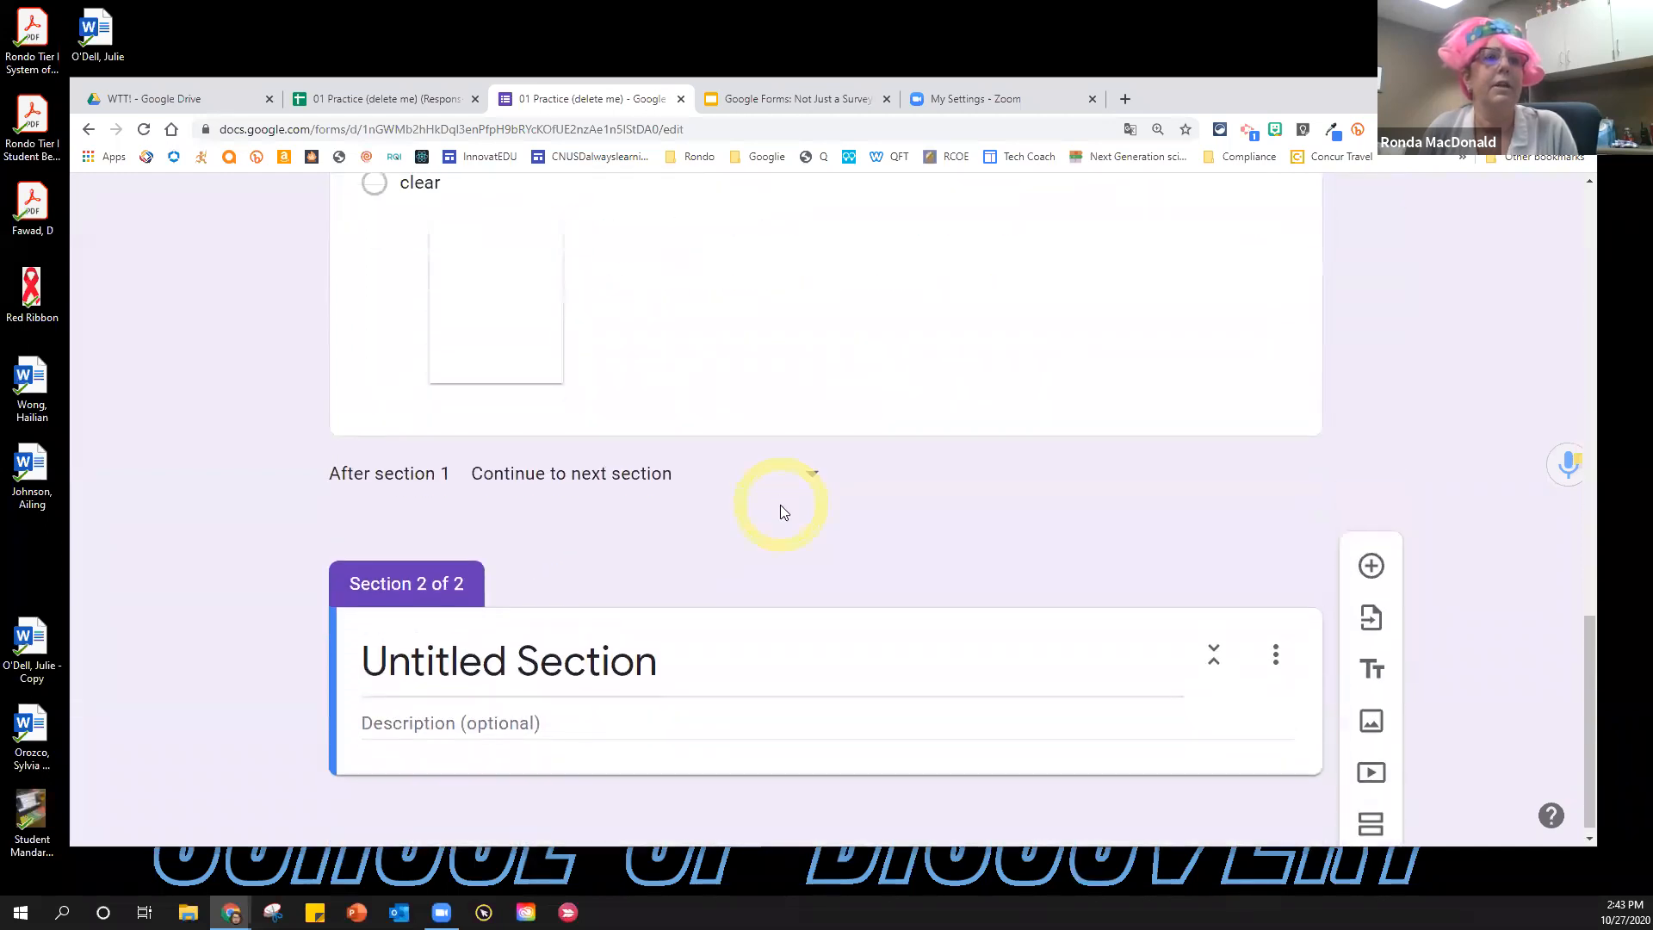
{"action": "scroll", "coordinate": [780, 506], "scroll_direction": "up", "scroll_amount": 8}
{"action": "scroll", "coordinate": [749, 518], "scroll_direction": "down", "scroll_amount": 7}
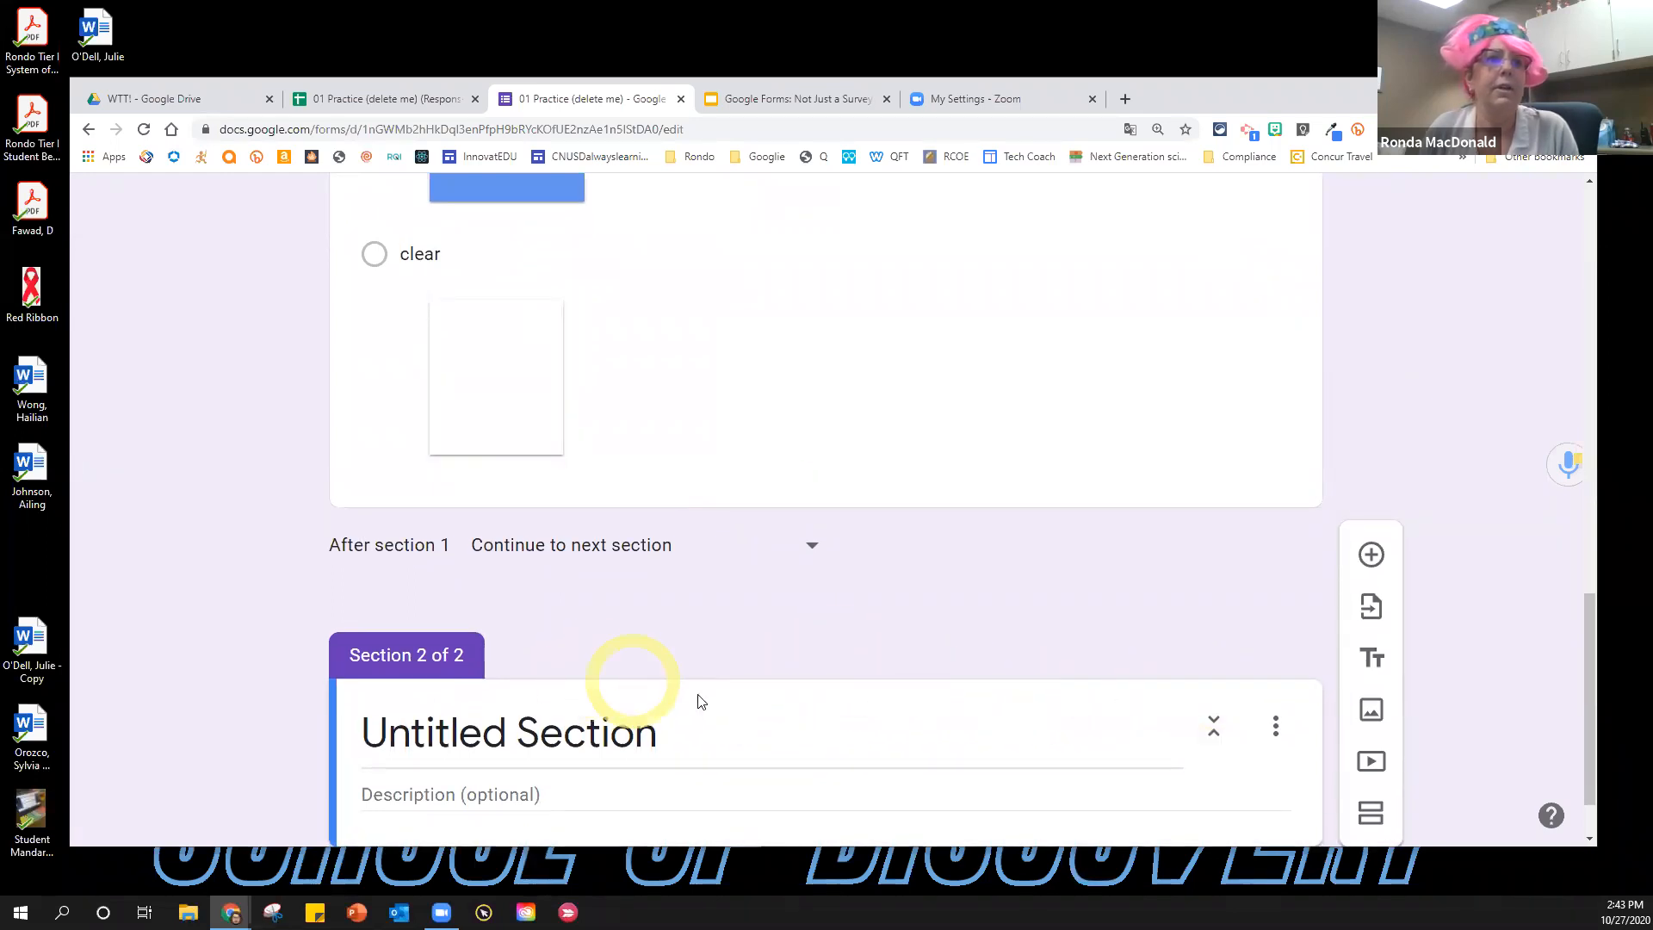
{"action": "scroll", "coordinate": [705, 661], "scroll_direction": "down", "scroll_amount": 2}
{"action": "left_click", "coordinate": [797, 628]}
{"action": "left_click", "coordinate": [766, 491]}
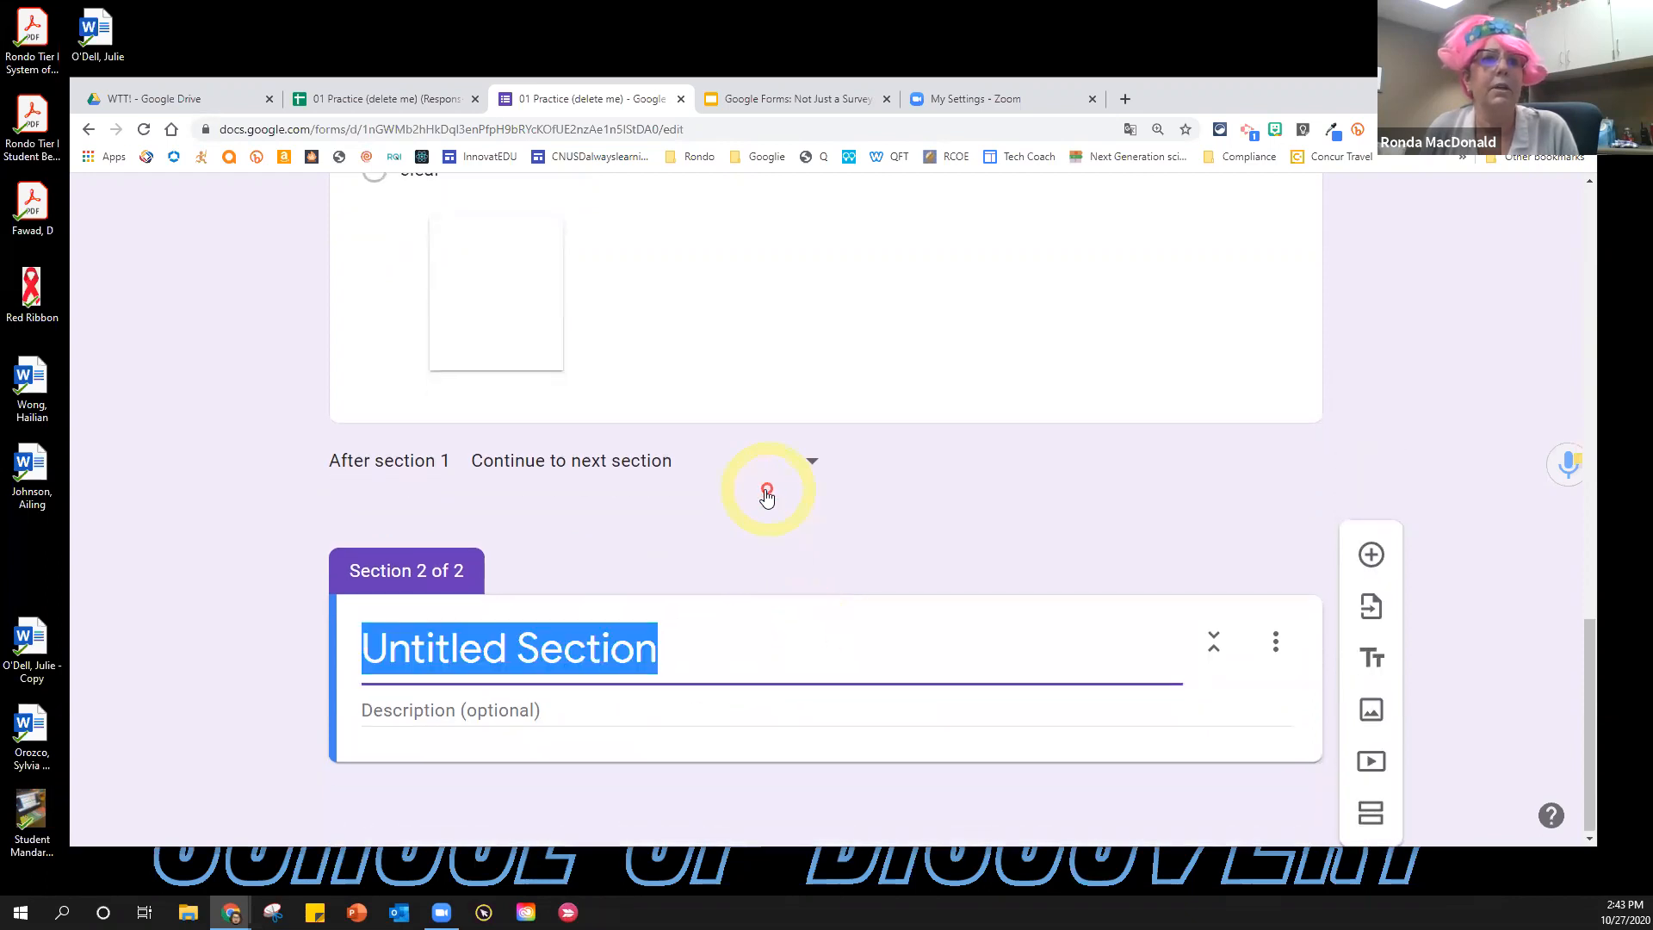
{"action": "left_click_drag", "start_coordinate": [435, 491], "coordinate": [893, 527]}
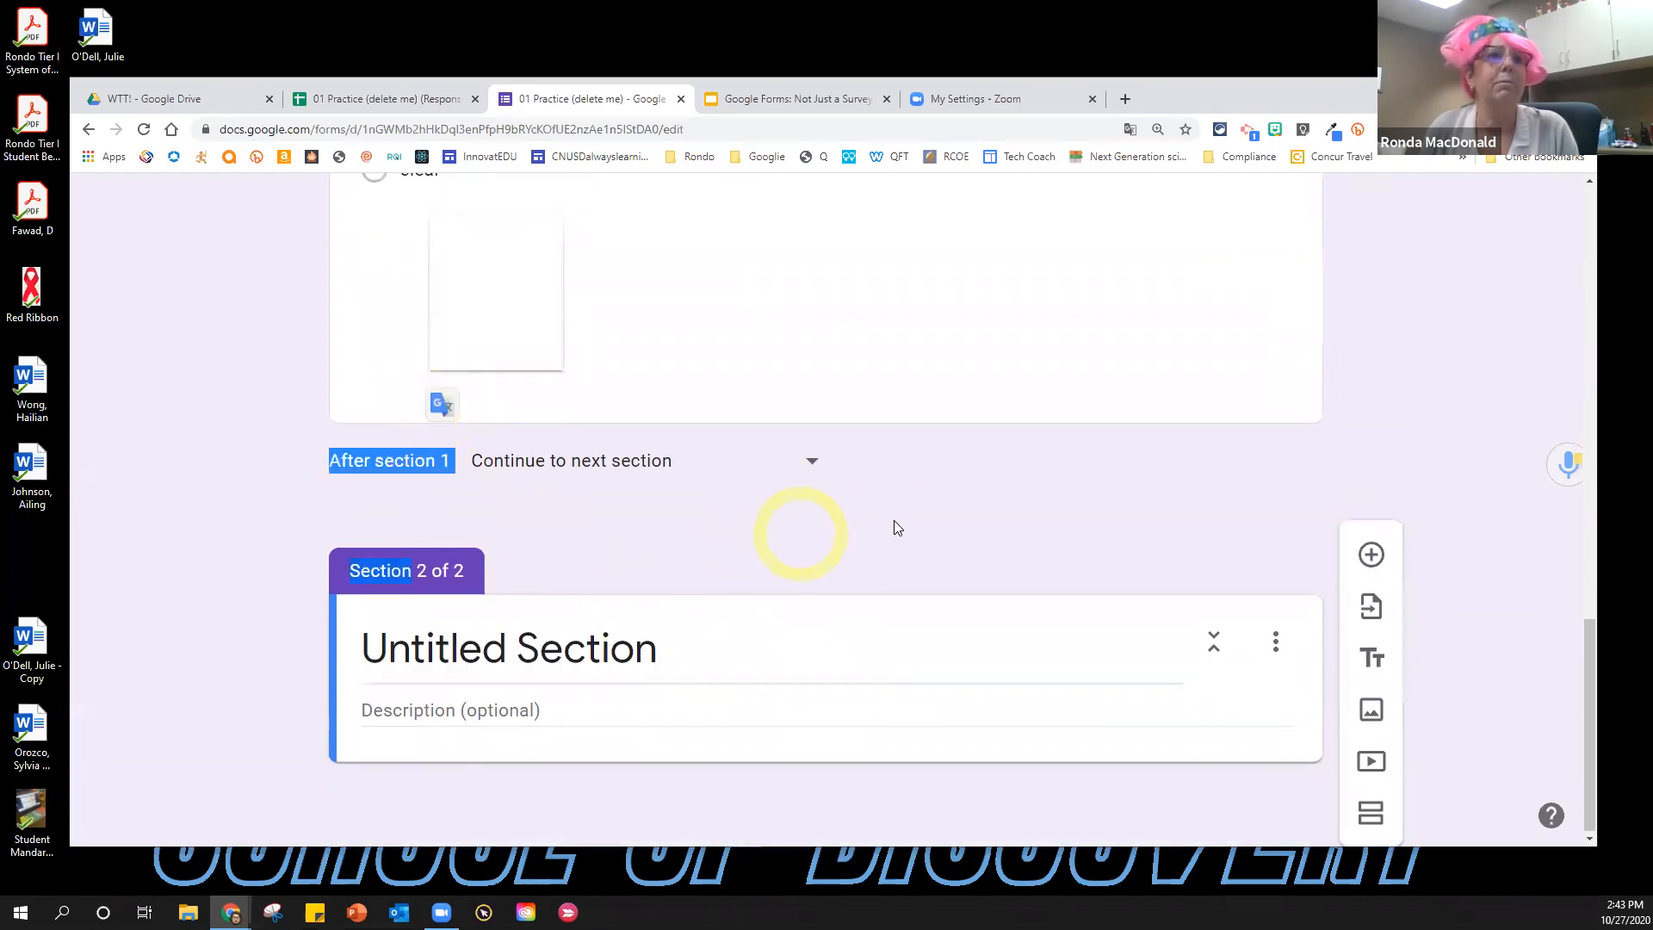
{"action": "scroll", "coordinate": [890, 498], "scroll_direction": "up", "scroll_amount": 5}
{"action": "scroll", "coordinate": [888, 499], "scroll_direction": "up", "scroll_amount": 10}
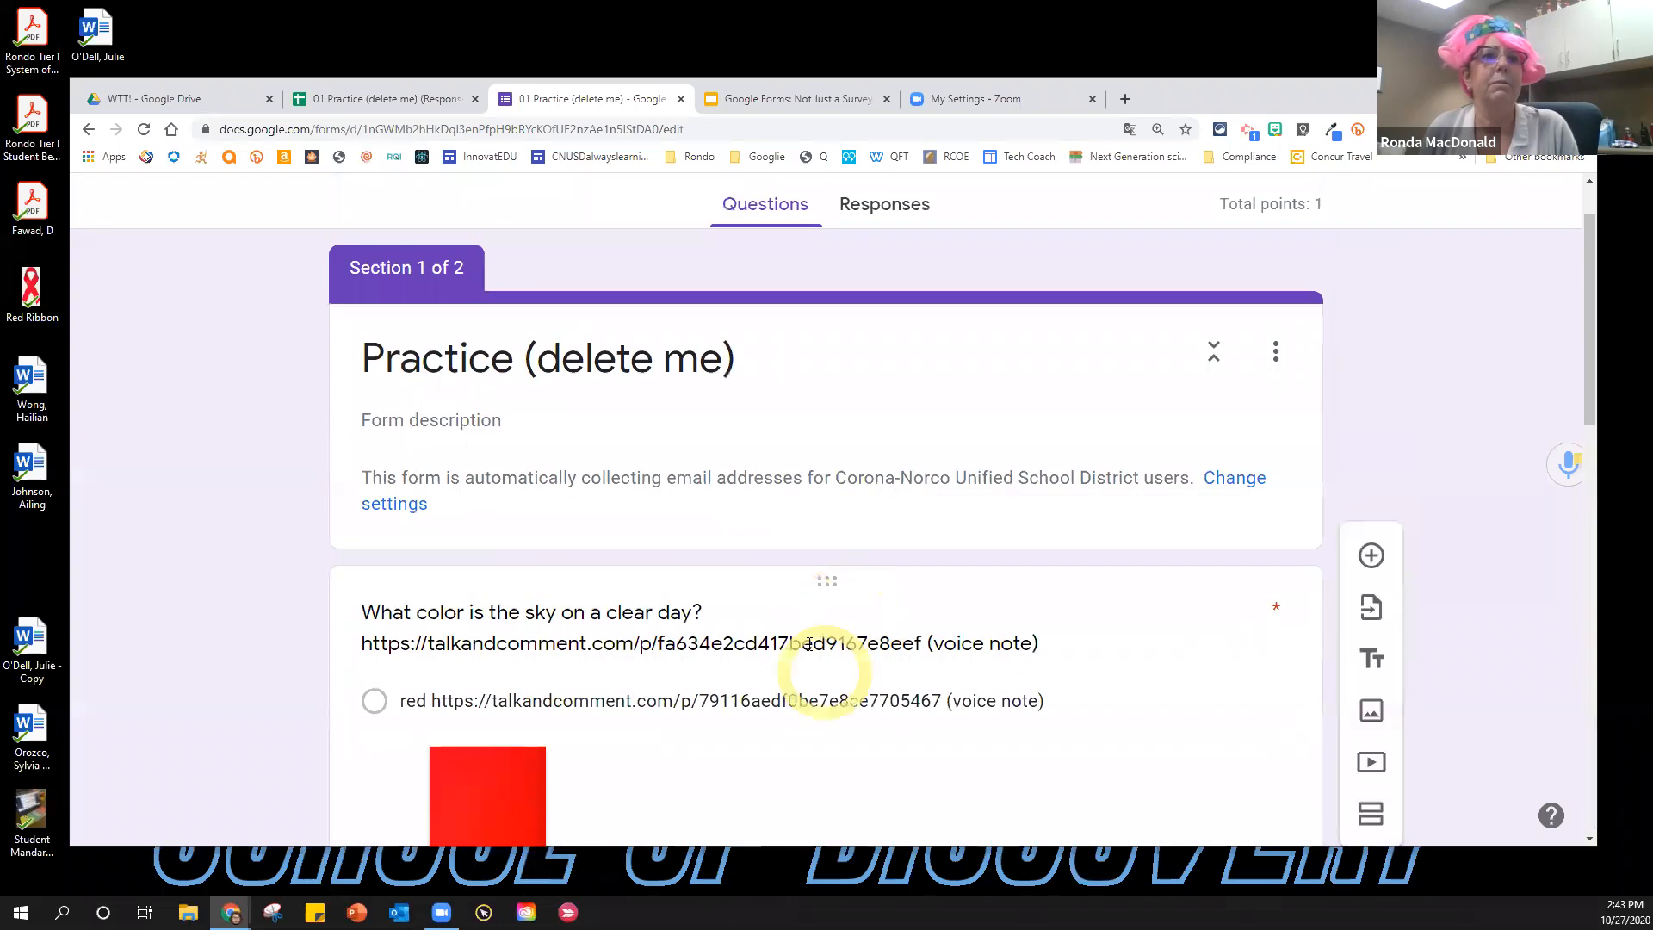
Try to move the sky color question to a different position in the form.
{"action": "mouse_move", "coordinate": [829, 584]}
{"action": "left_mouse_down"}
{"action": "mouse_move", "coordinate": [848, 819]}
{"action": "mouse_move", "coordinate": [831, 897]}
{"action": "mouse_move", "coordinate": [866, 707]}
{"action": "mouse_move", "coordinate": [843, 599]}
{"action": "left_mouse_up"}
{"action": "scroll", "coordinate": [678, 351], "scroll_direction": "up", "scroll_amount": 8}
{"action": "scroll", "coordinate": [649, 657], "scroll_direction": "down", "scroll_amount": 5}
{"action": "scroll", "coordinate": [664, 583], "scroll_direction": "up", "scroll_amount": 5}
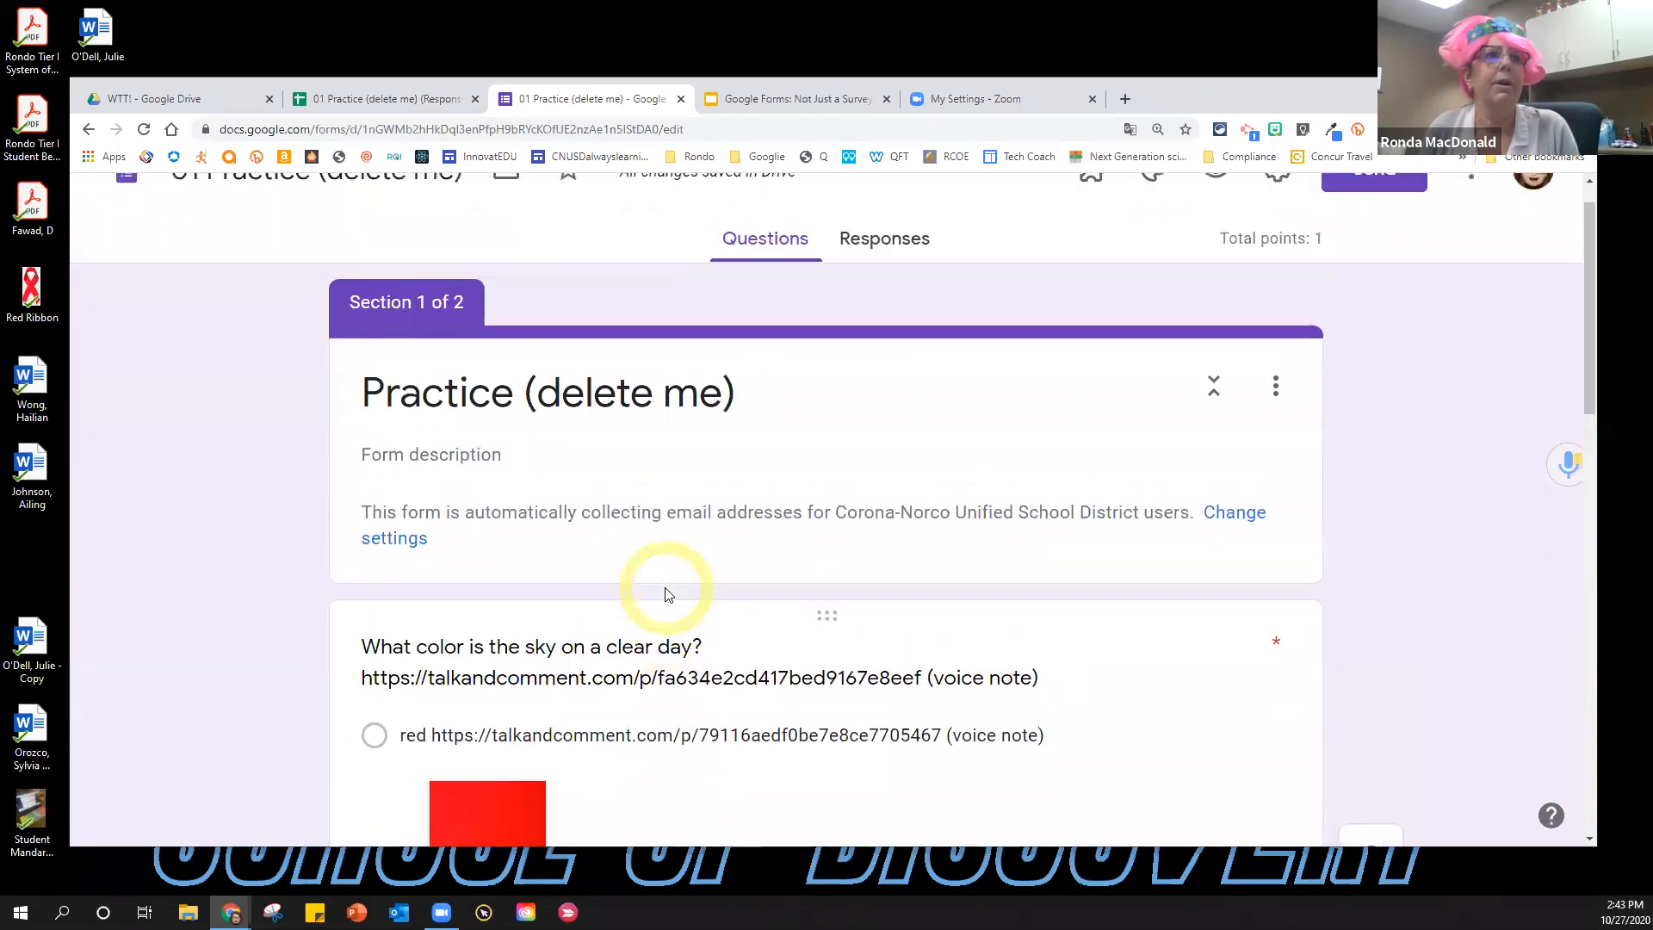
{"action": "scroll", "coordinate": [672, 577], "scroll_direction": "down", "scroll_amount": 12}
{"action": "scroll", "coordinate": [680, 574], "scroll_direction": "up", "scroll_amount": 10}
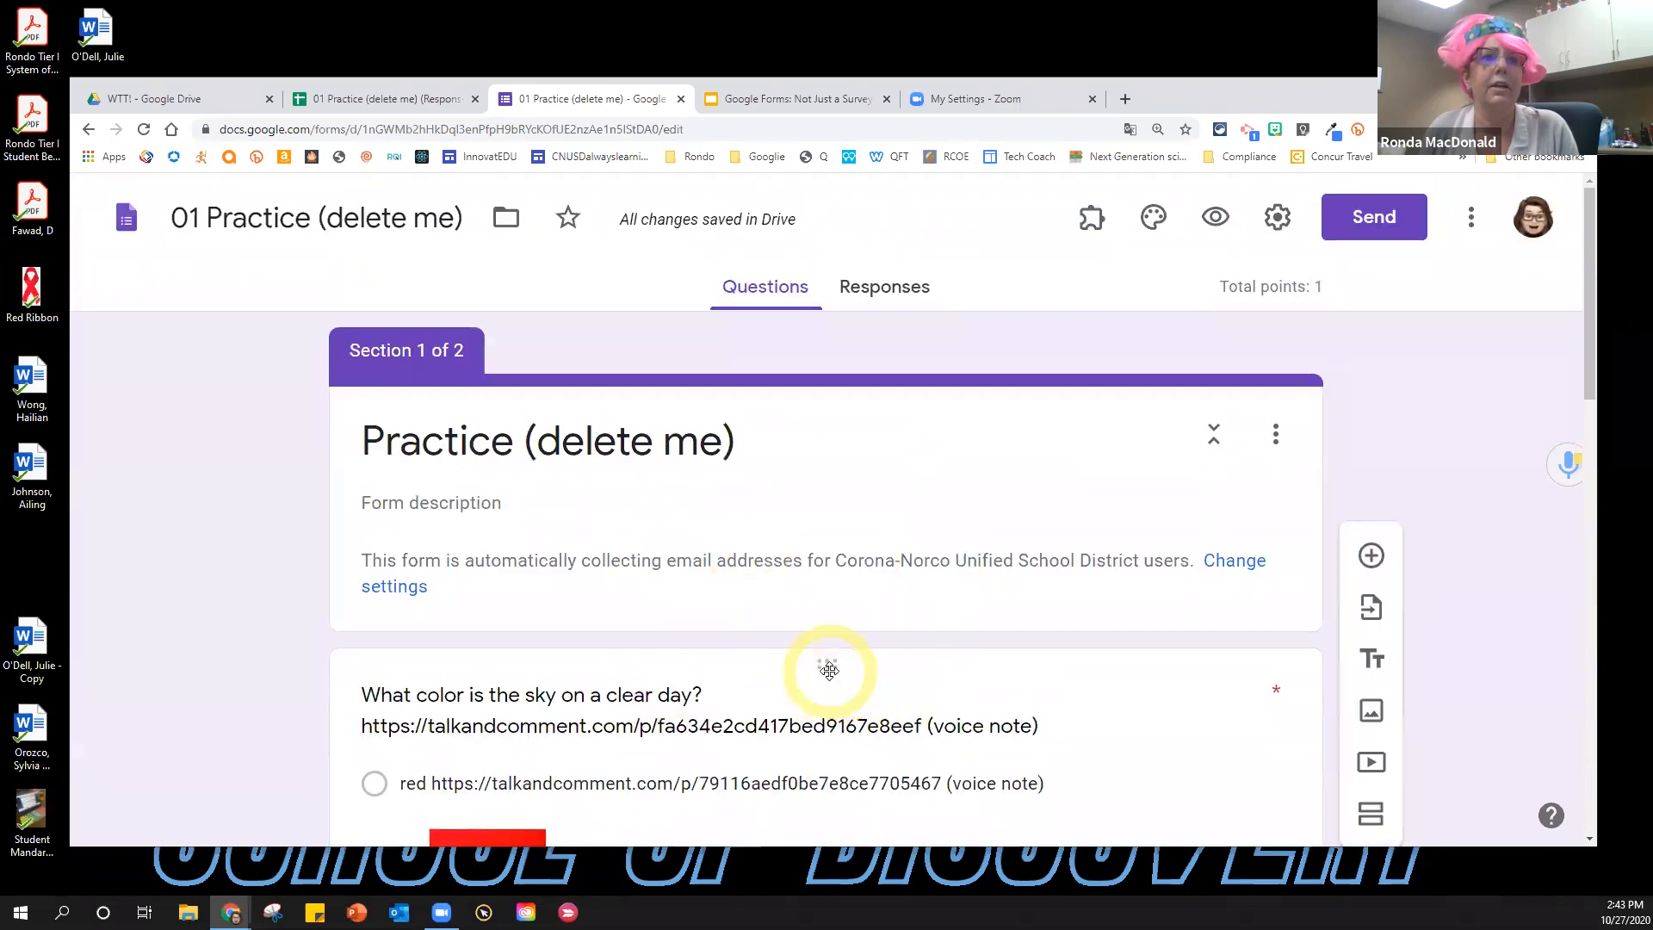
{"action": "left_click_drag", "start_coordinate": [830, 697], "coordinate": [797, 564]}
{"action": "scroll", "coordinate": [799, 555], "scroll_direction": "up", "scroll_amount": 8}
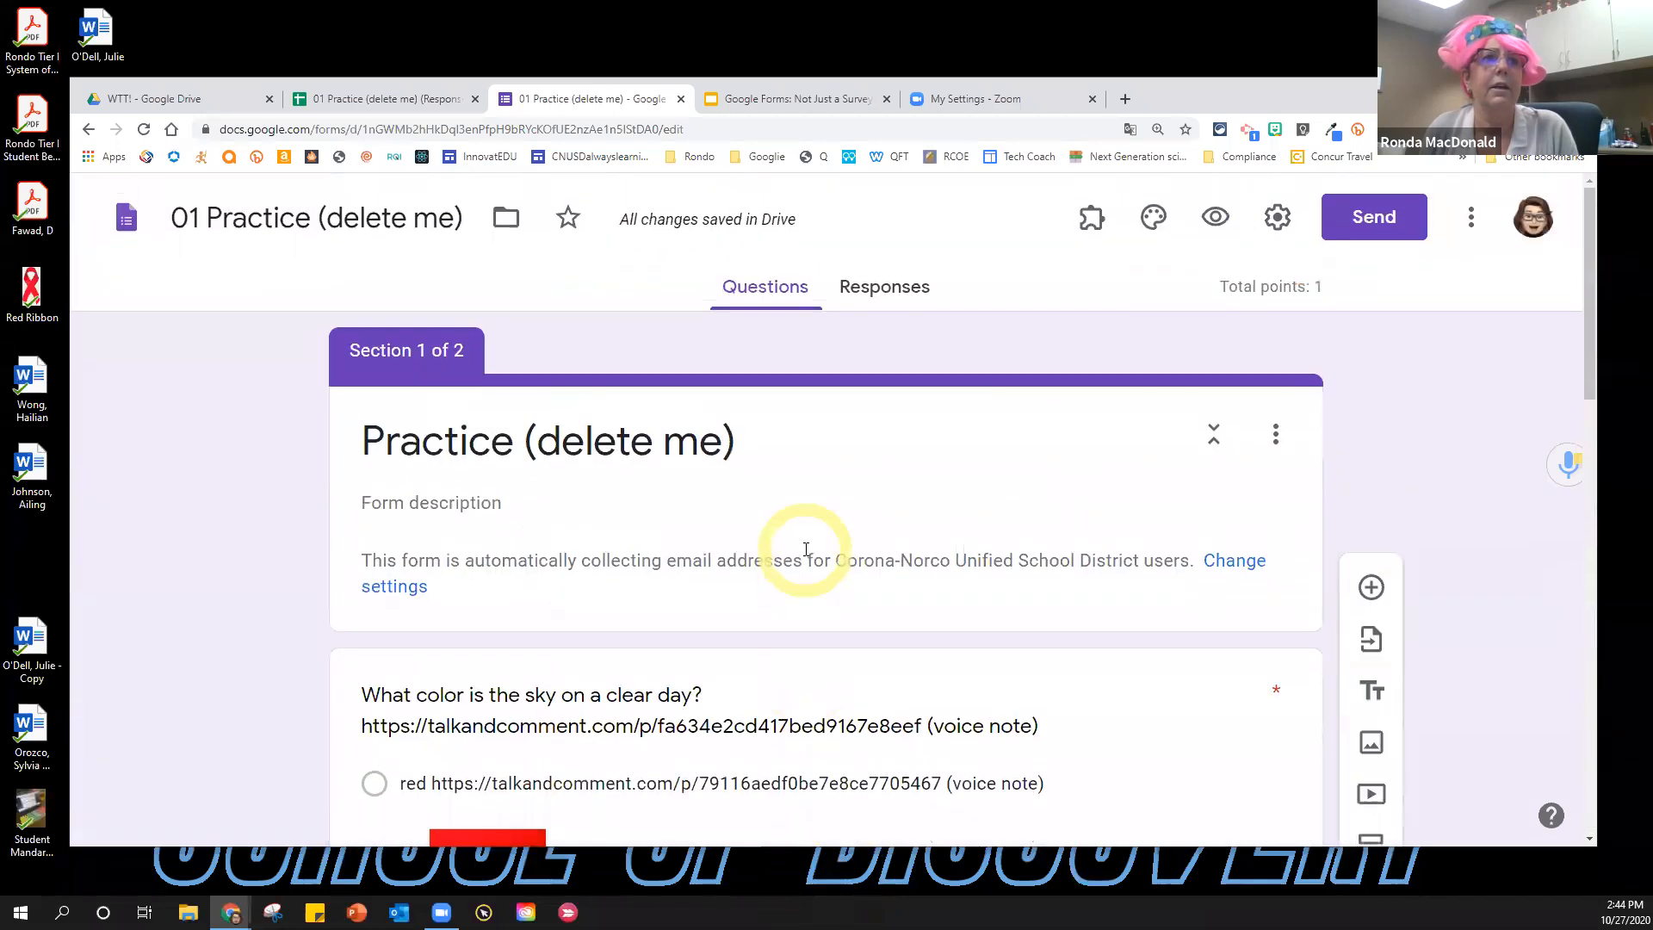
Open the sky color question for editing and review the section each answer leads to.
{"action": "scroll", "coordinate": [833, 626], "scroll_direction": "down", "scroll_amount": 10}
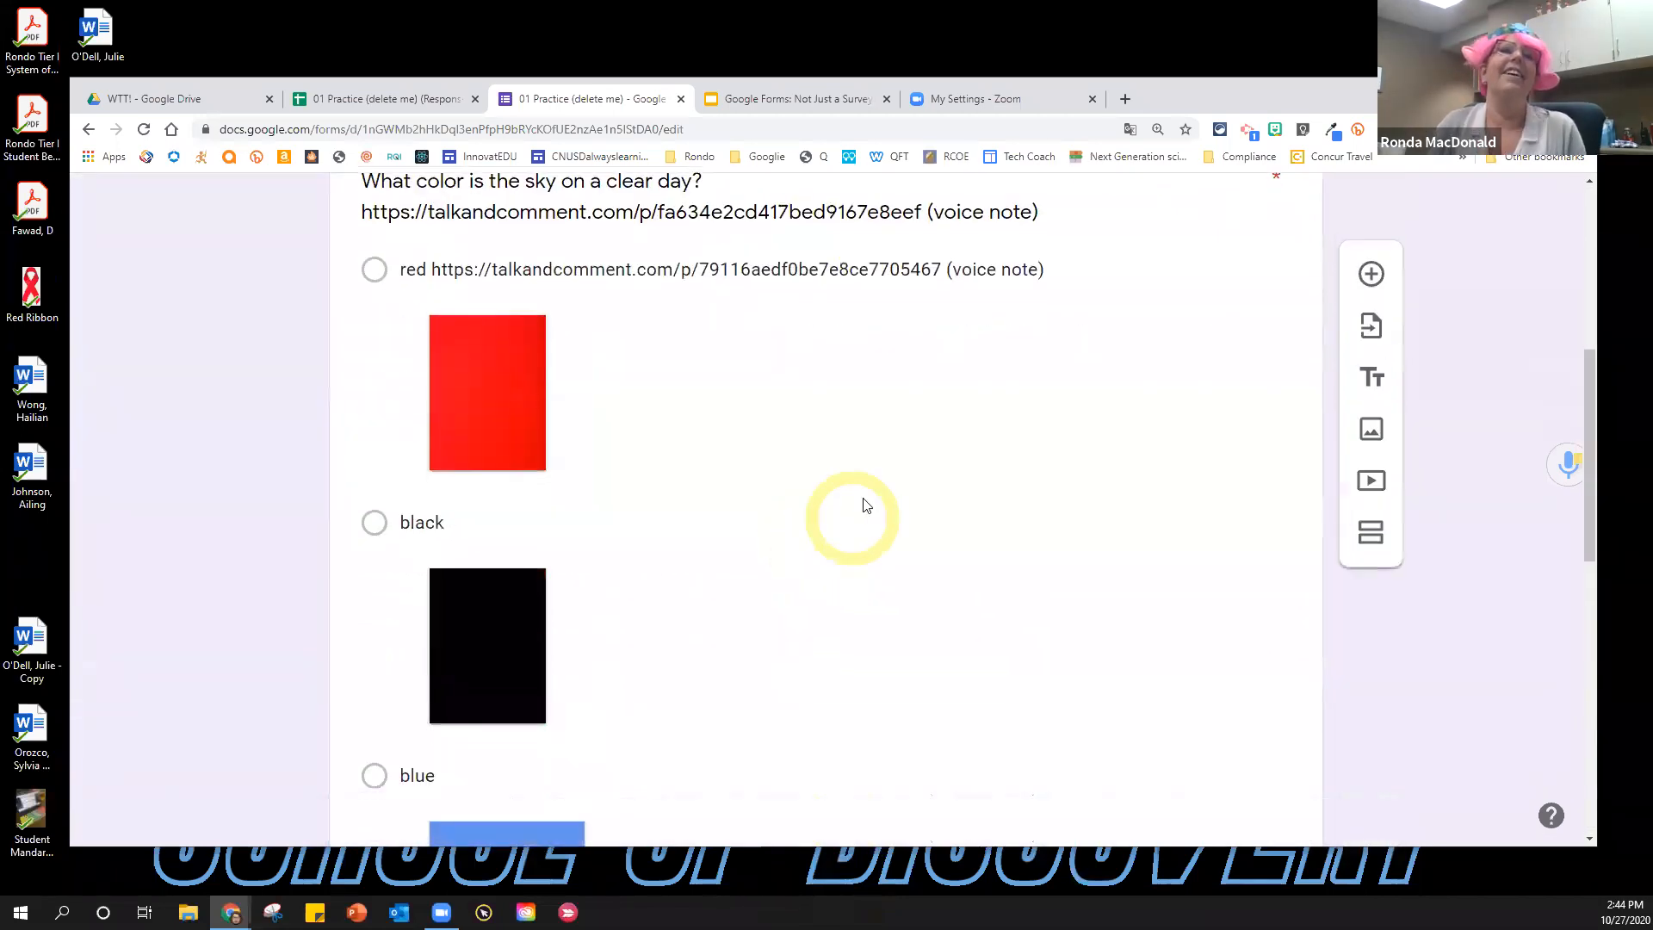
{"action": "left_click", "coordinate": [1080, 652]}
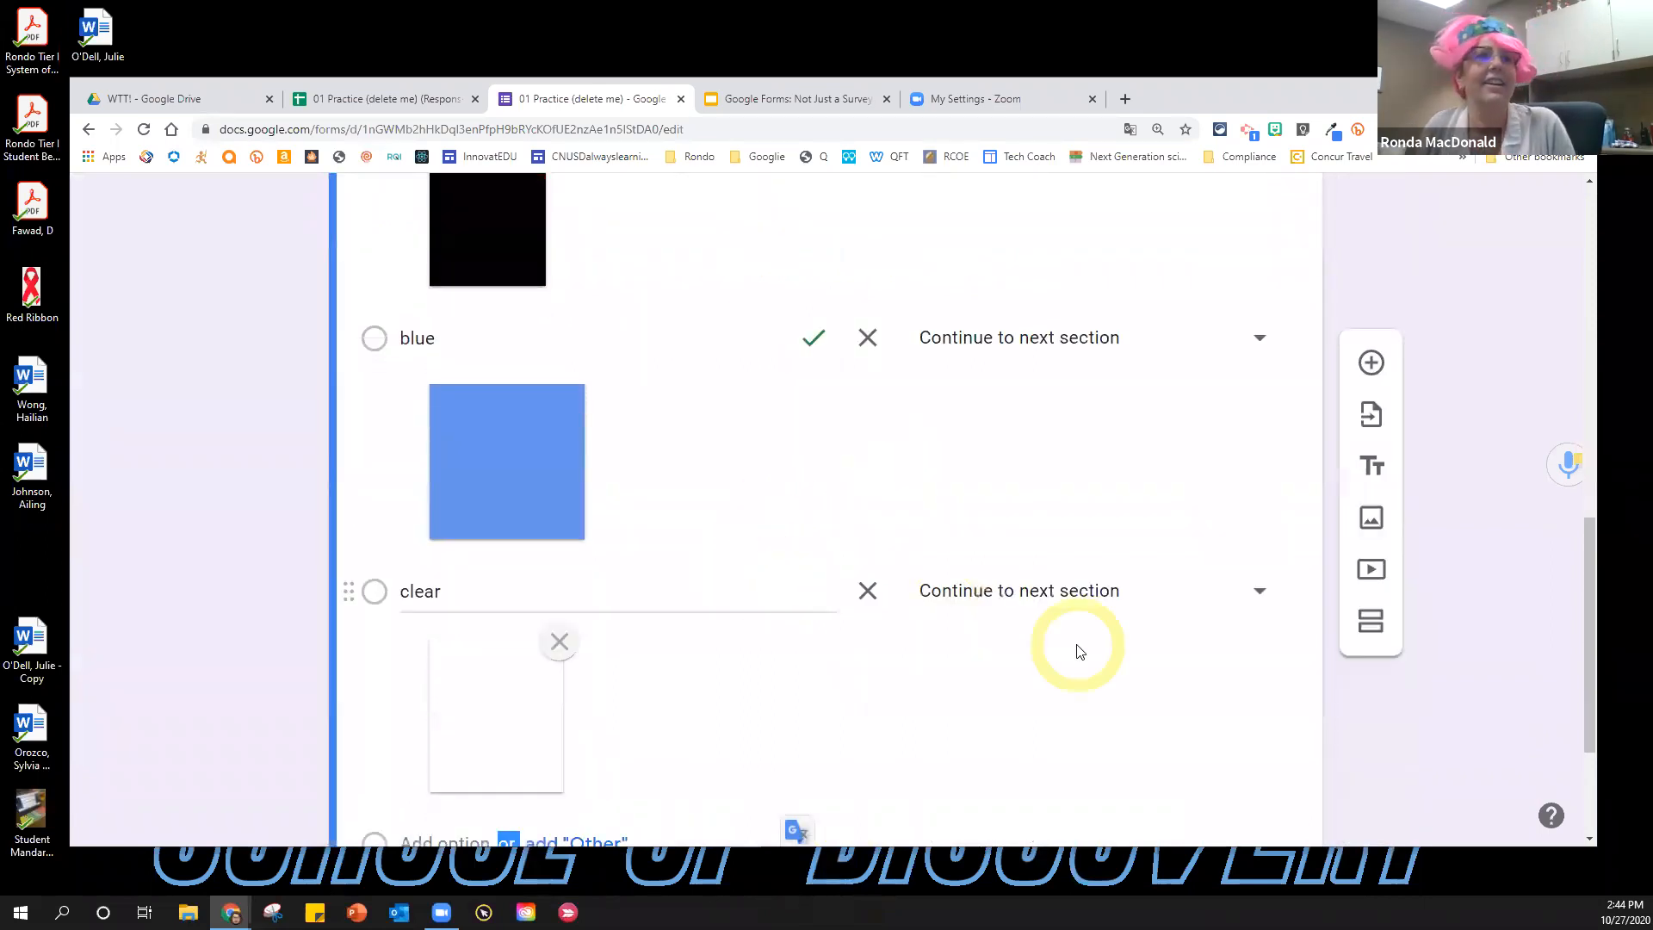
{"action": "scroll", "coordinate": [931, 594], "scroll_direction": "down", "scroll_amount": 3}
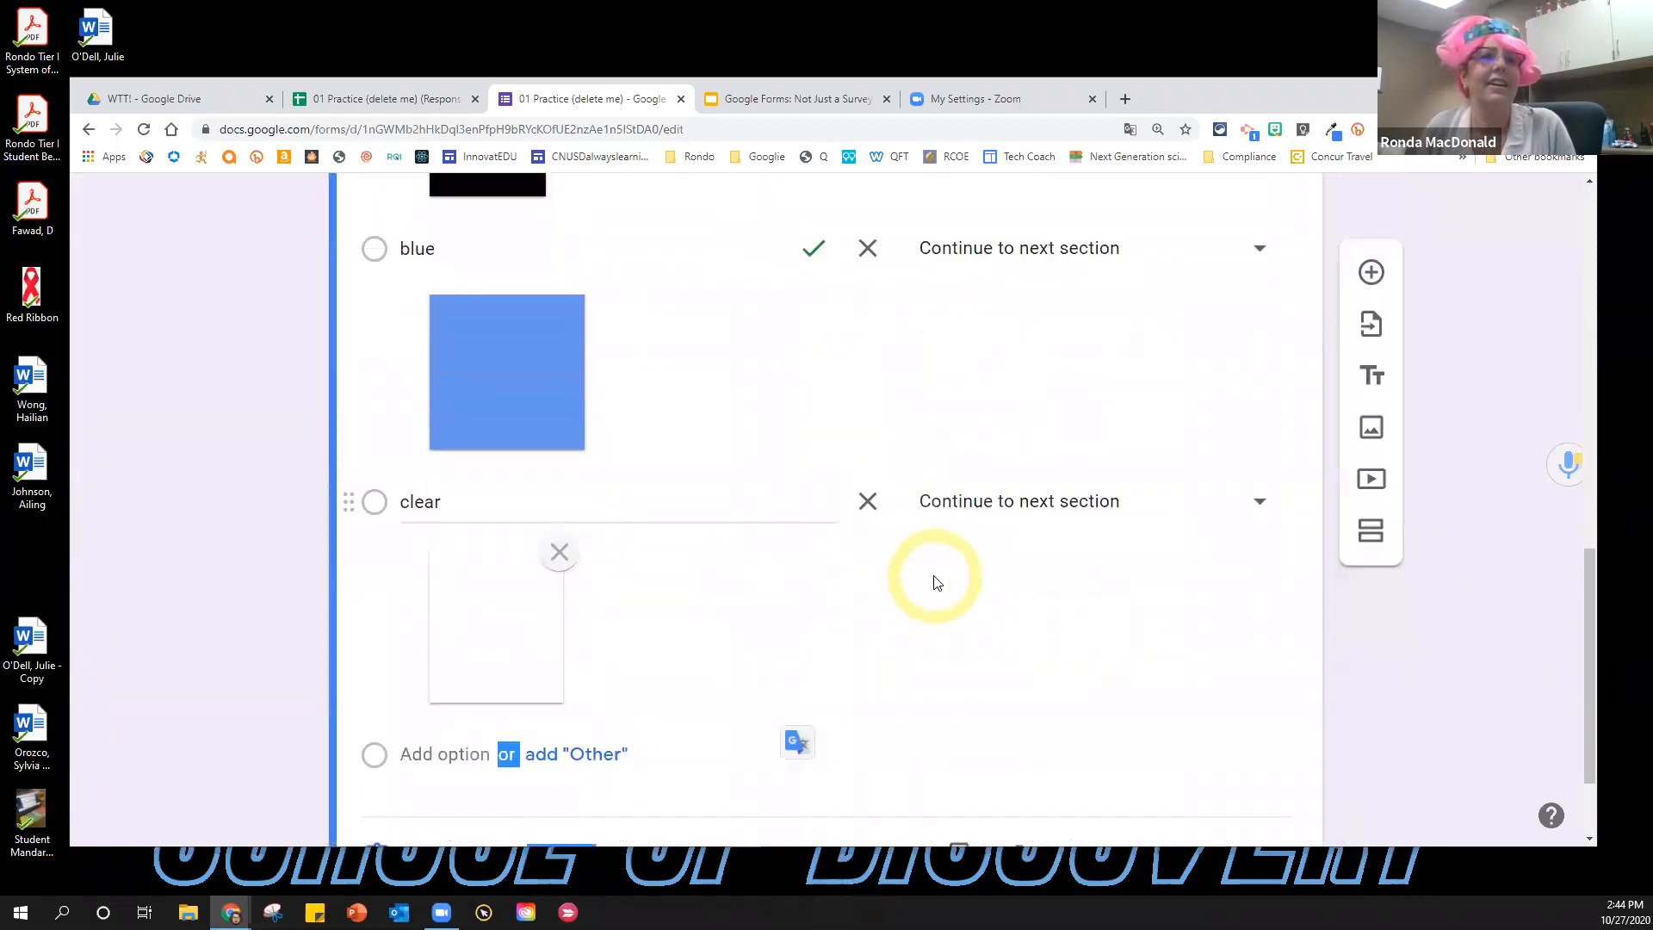
{"action": "scroll", "coordinate": [841, 749], "scroll_direction": "up", "scroll_amount": 7}
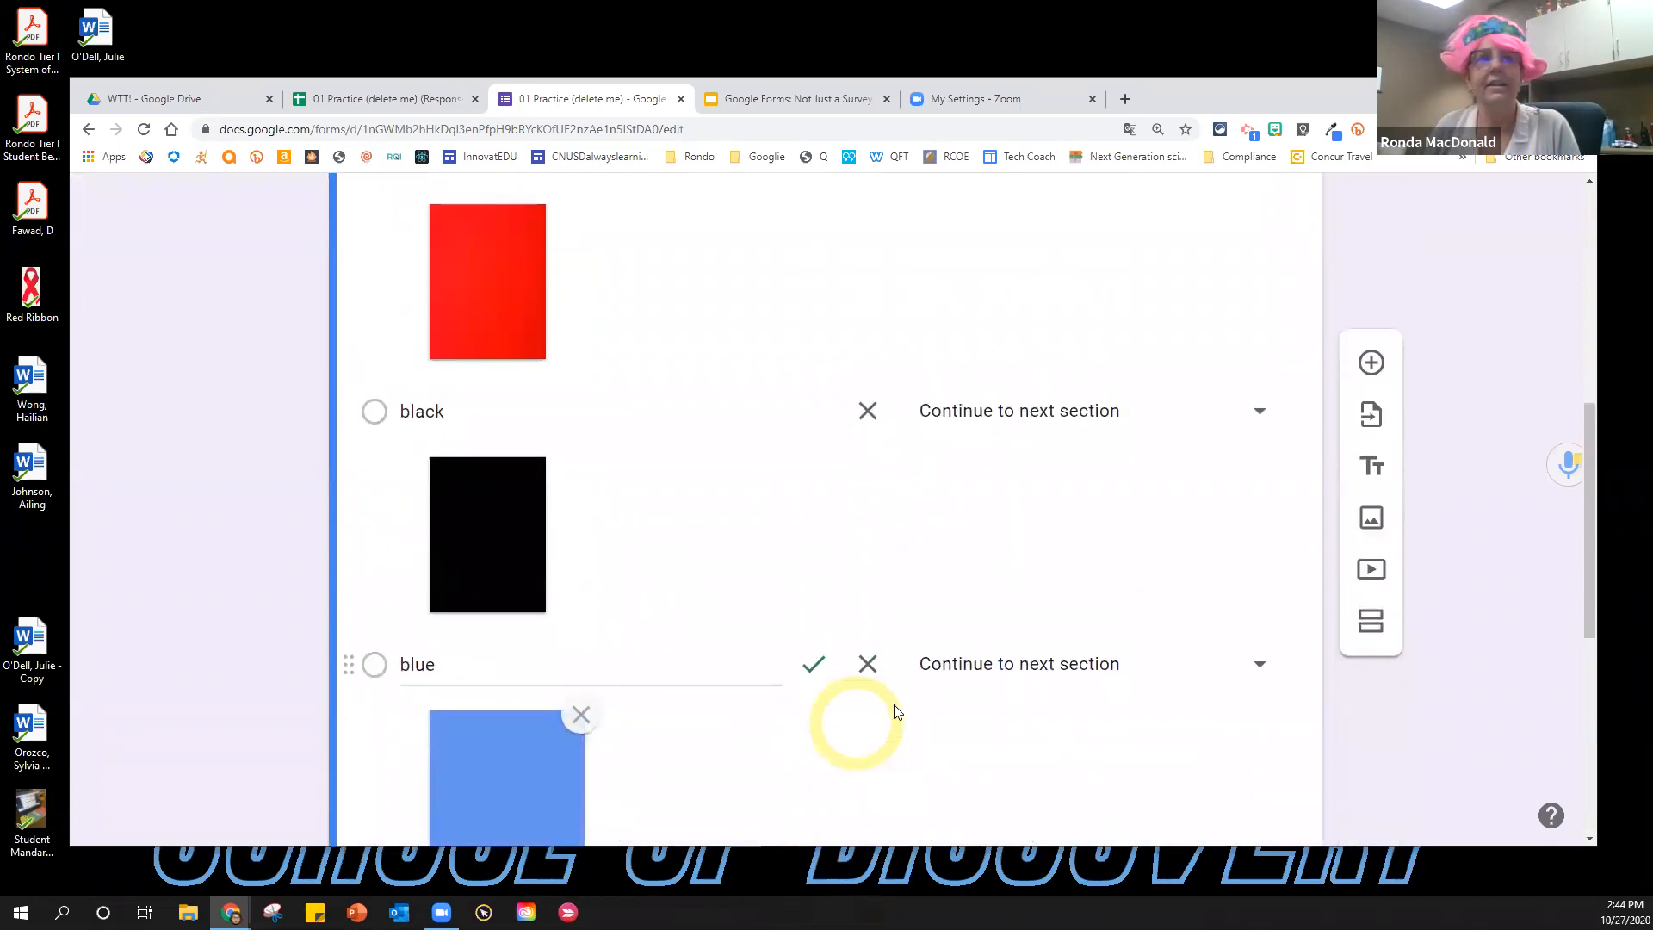
Add a section between the form header and the sky color question, and title it Name.
{"action": "scroll", "coordinate": [895, 711], "scroll_direction": "up", "scroll_amount": 8}
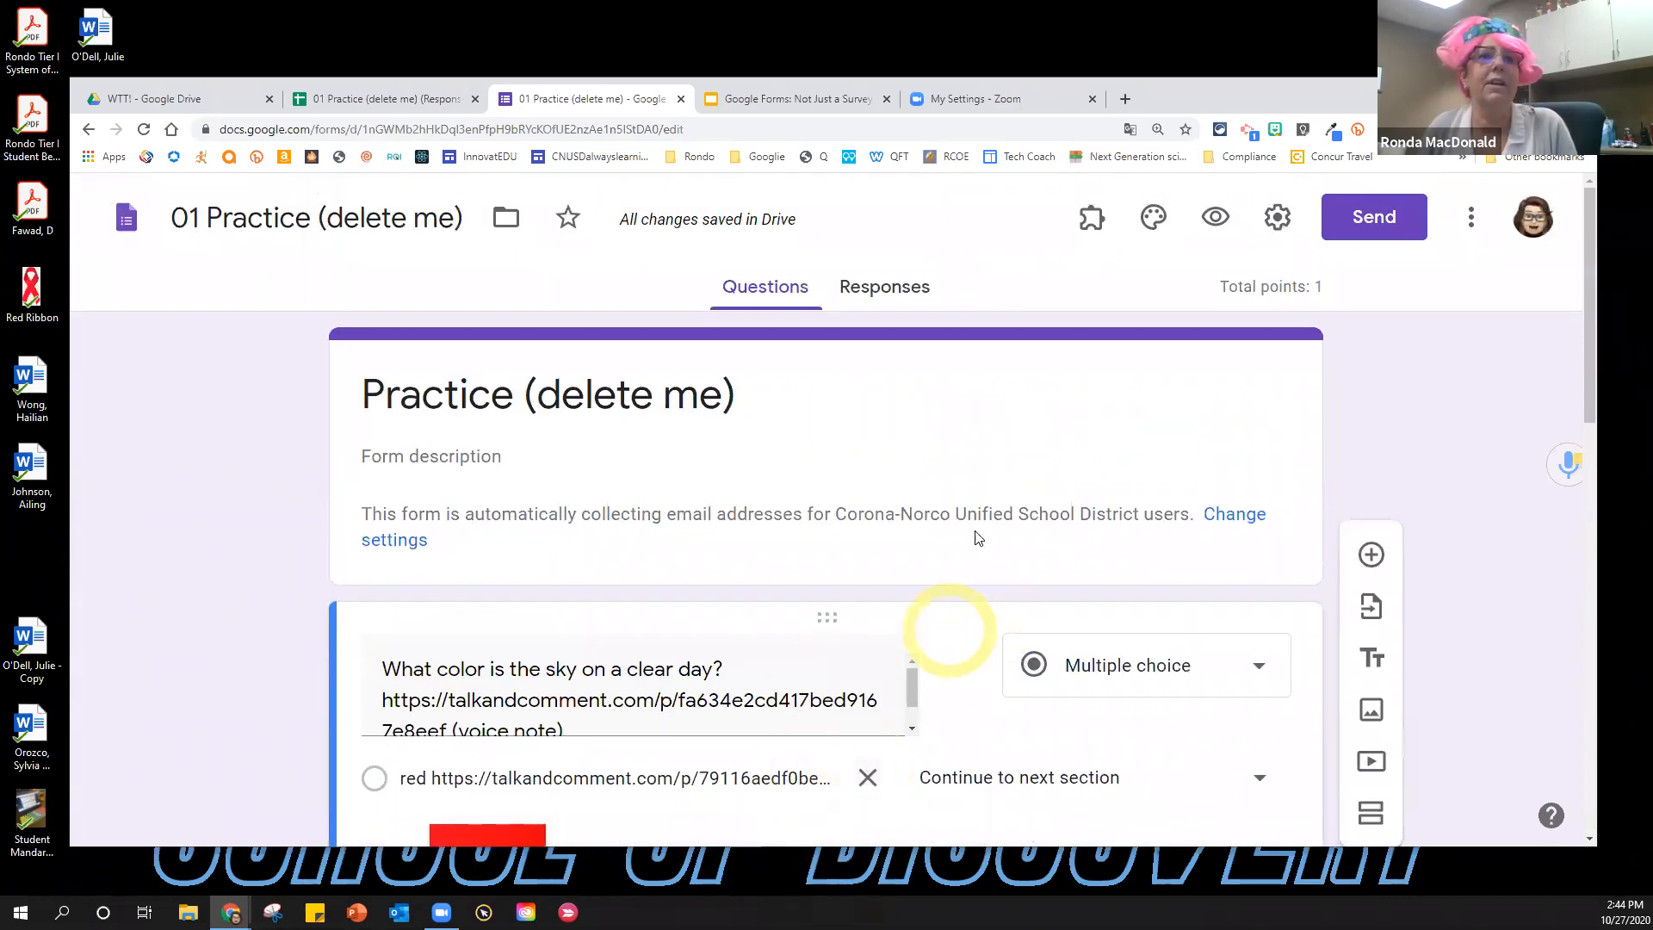
{"action": "left_click", "coordinate": [973, 544]}
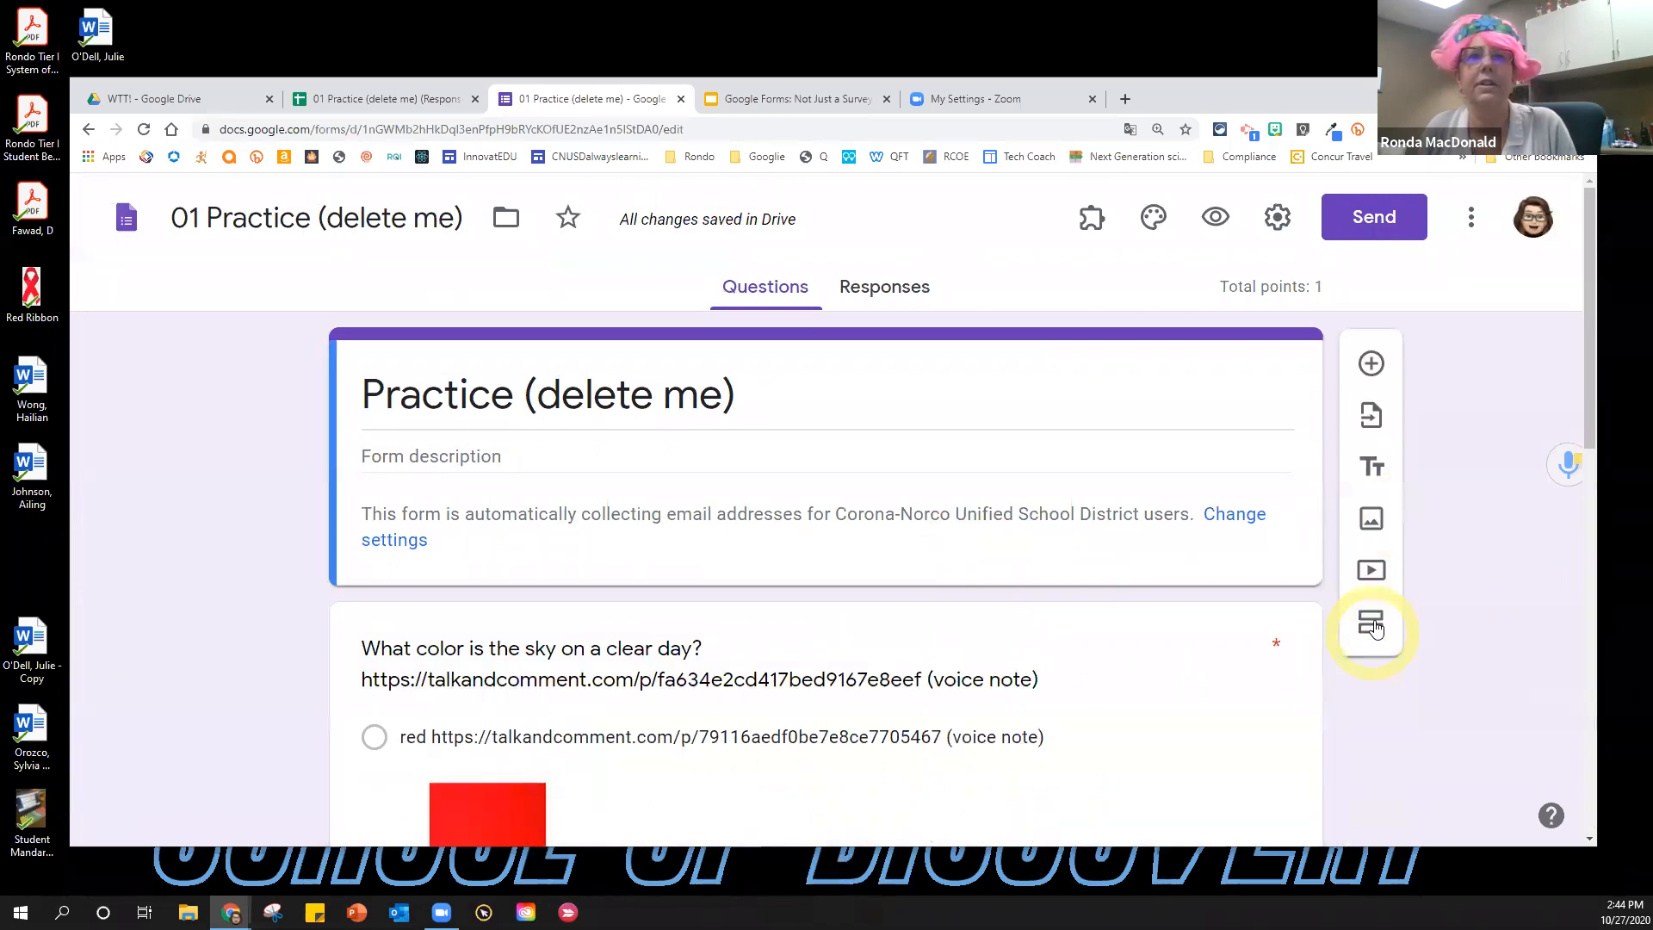
{"action": "left_click", "coordinate": [1373, 625]}
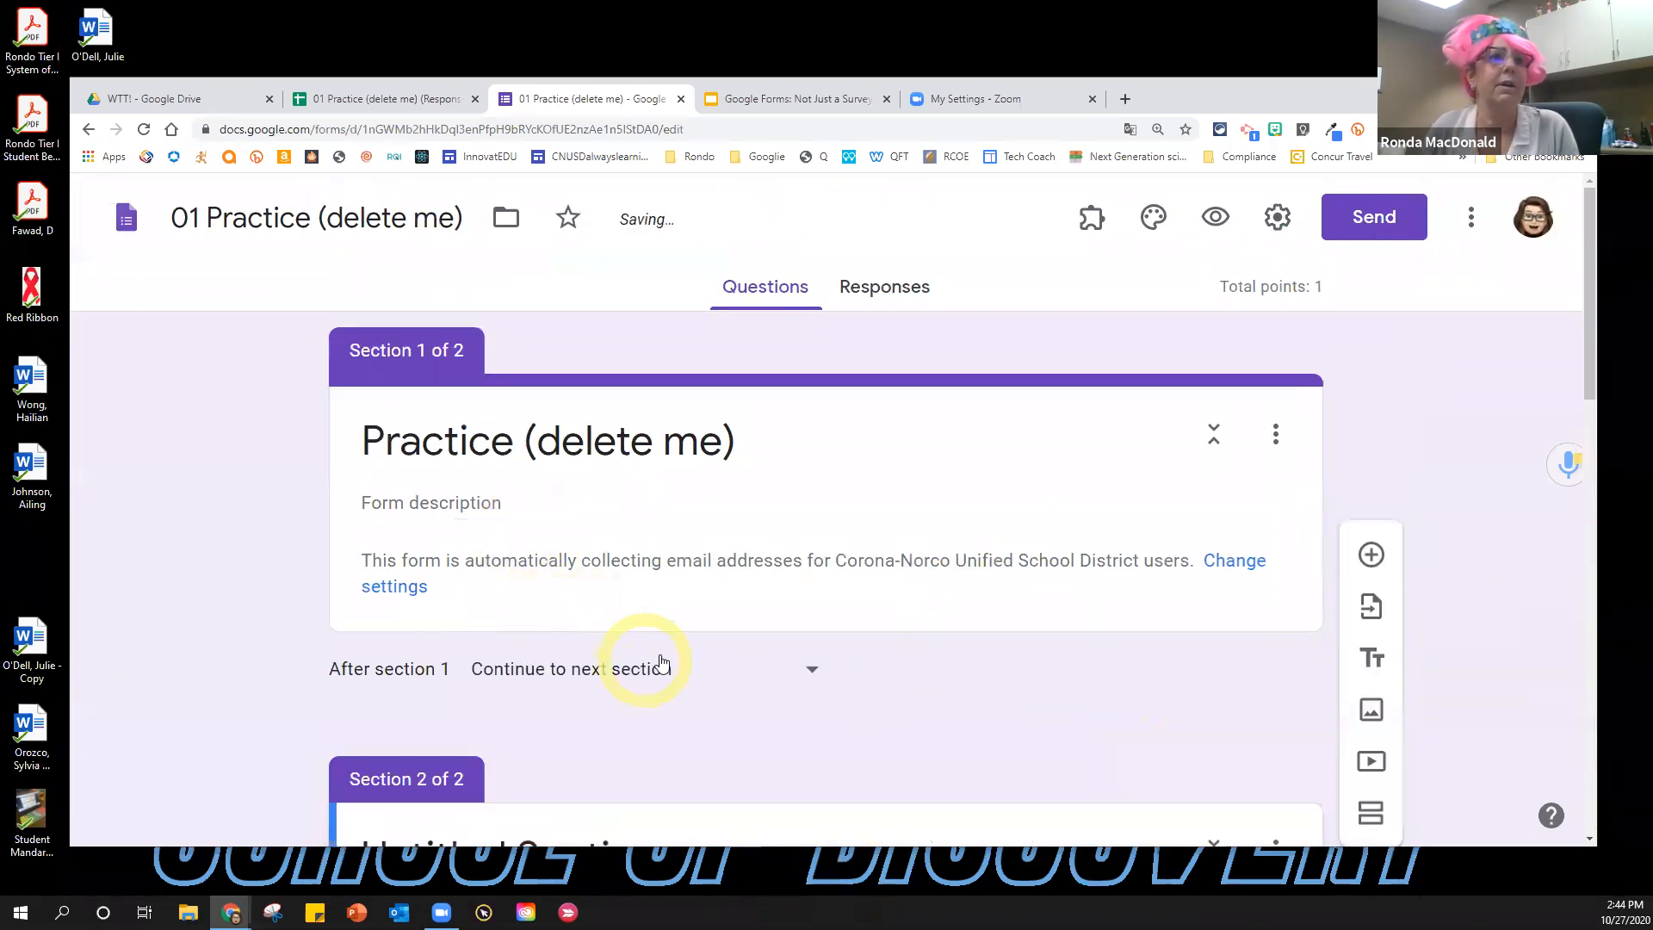
{"action": "left_click", "coordinate": [515, 426]}
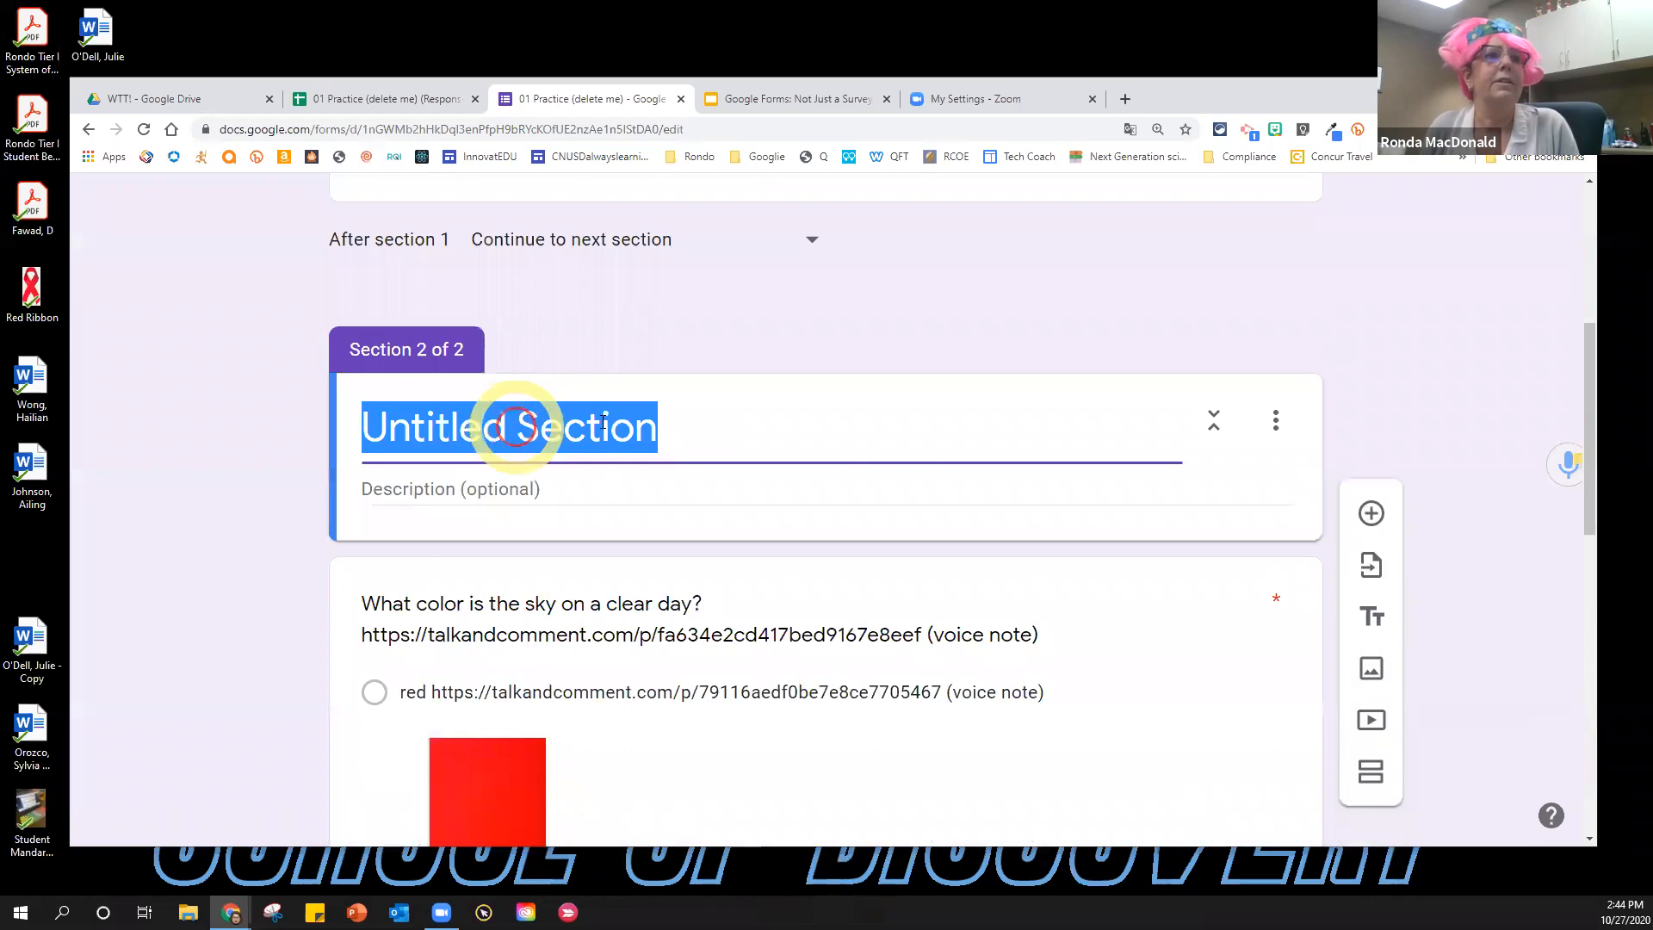
{"action": "type", "text": "Name"}
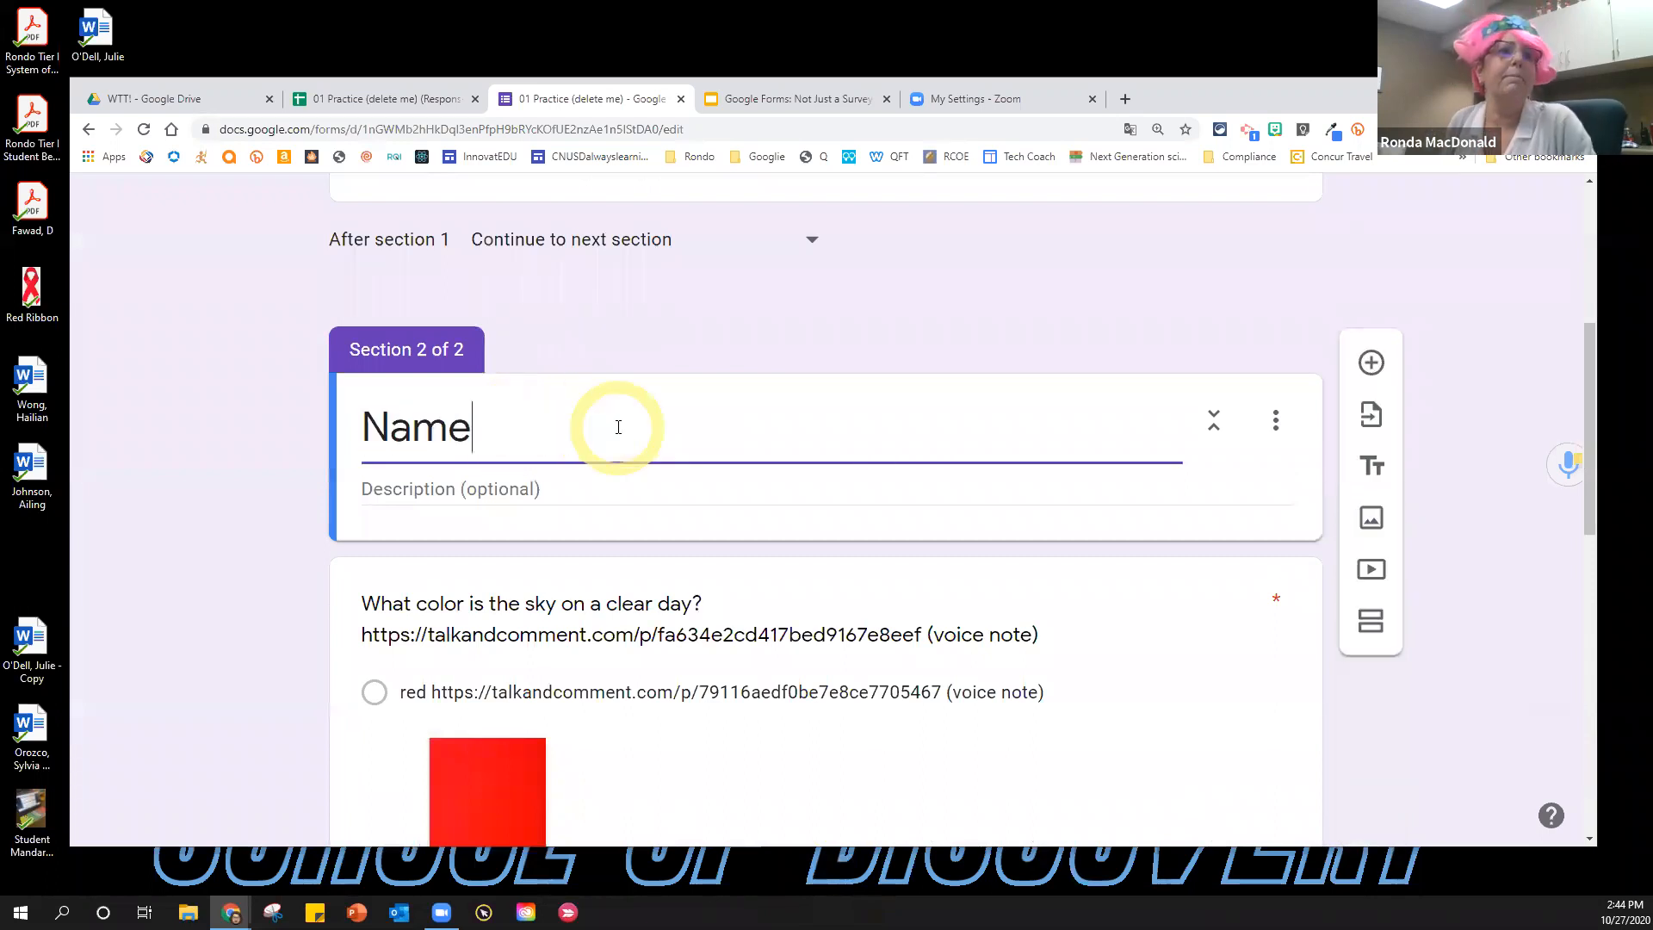
Add two required short-answer questions, Last Name and First Name, above the sky color question.
{"action": "left_click", "coordinate": [1371, 363]}
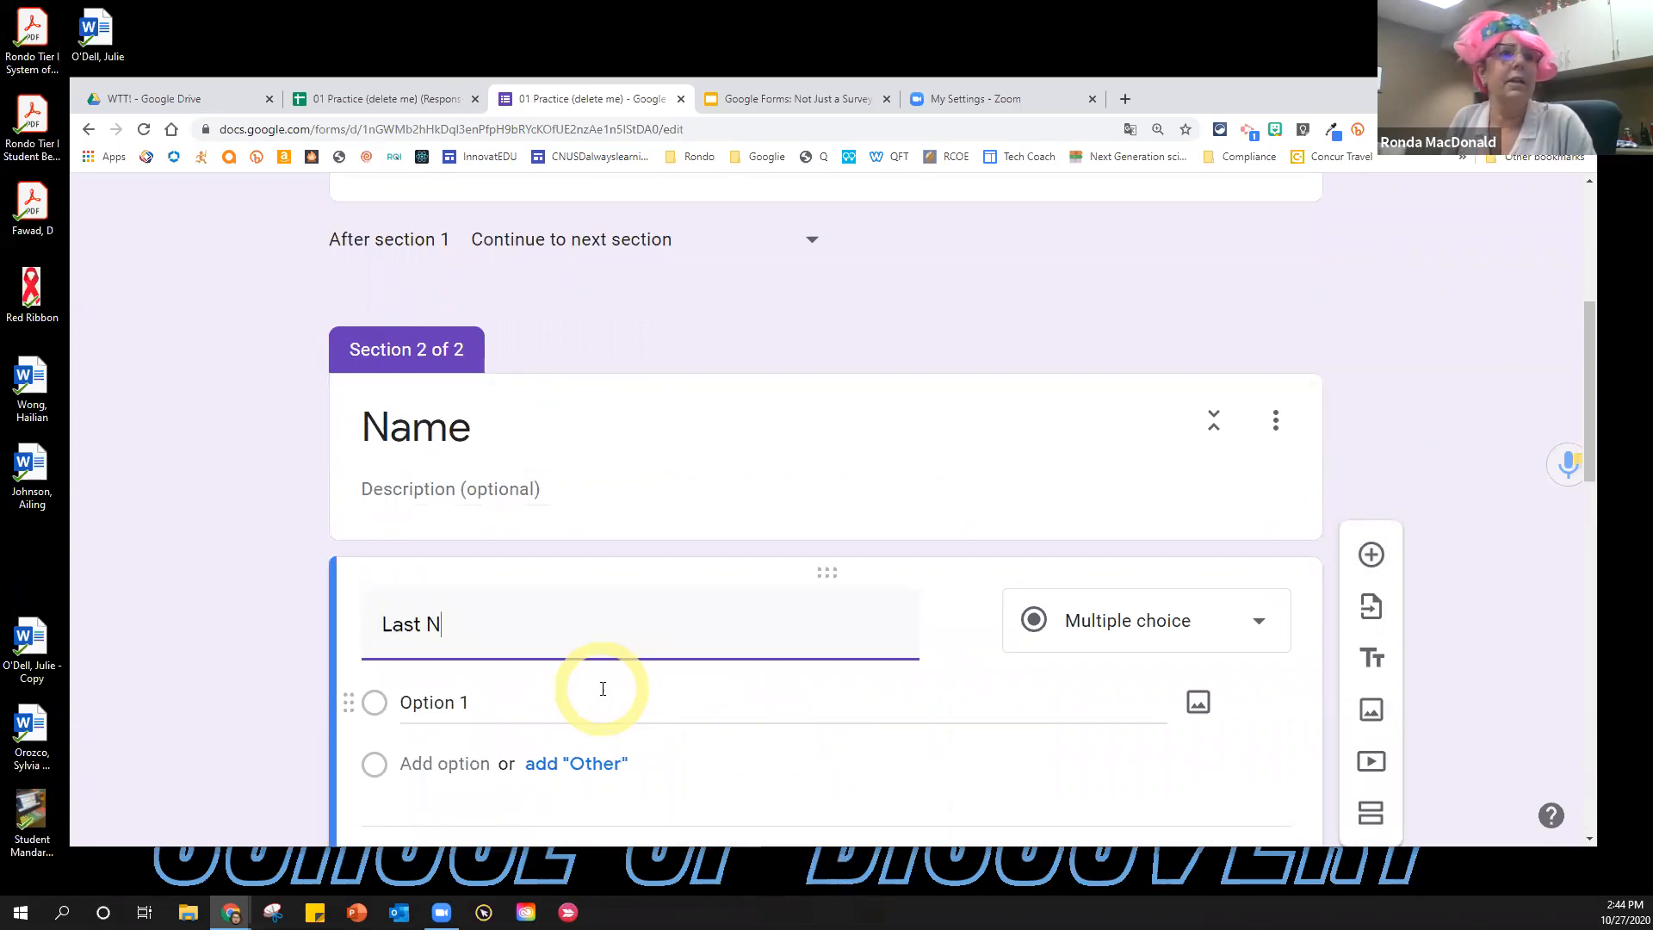
{"action": "left_click", "coordinate": [1372, 553]}
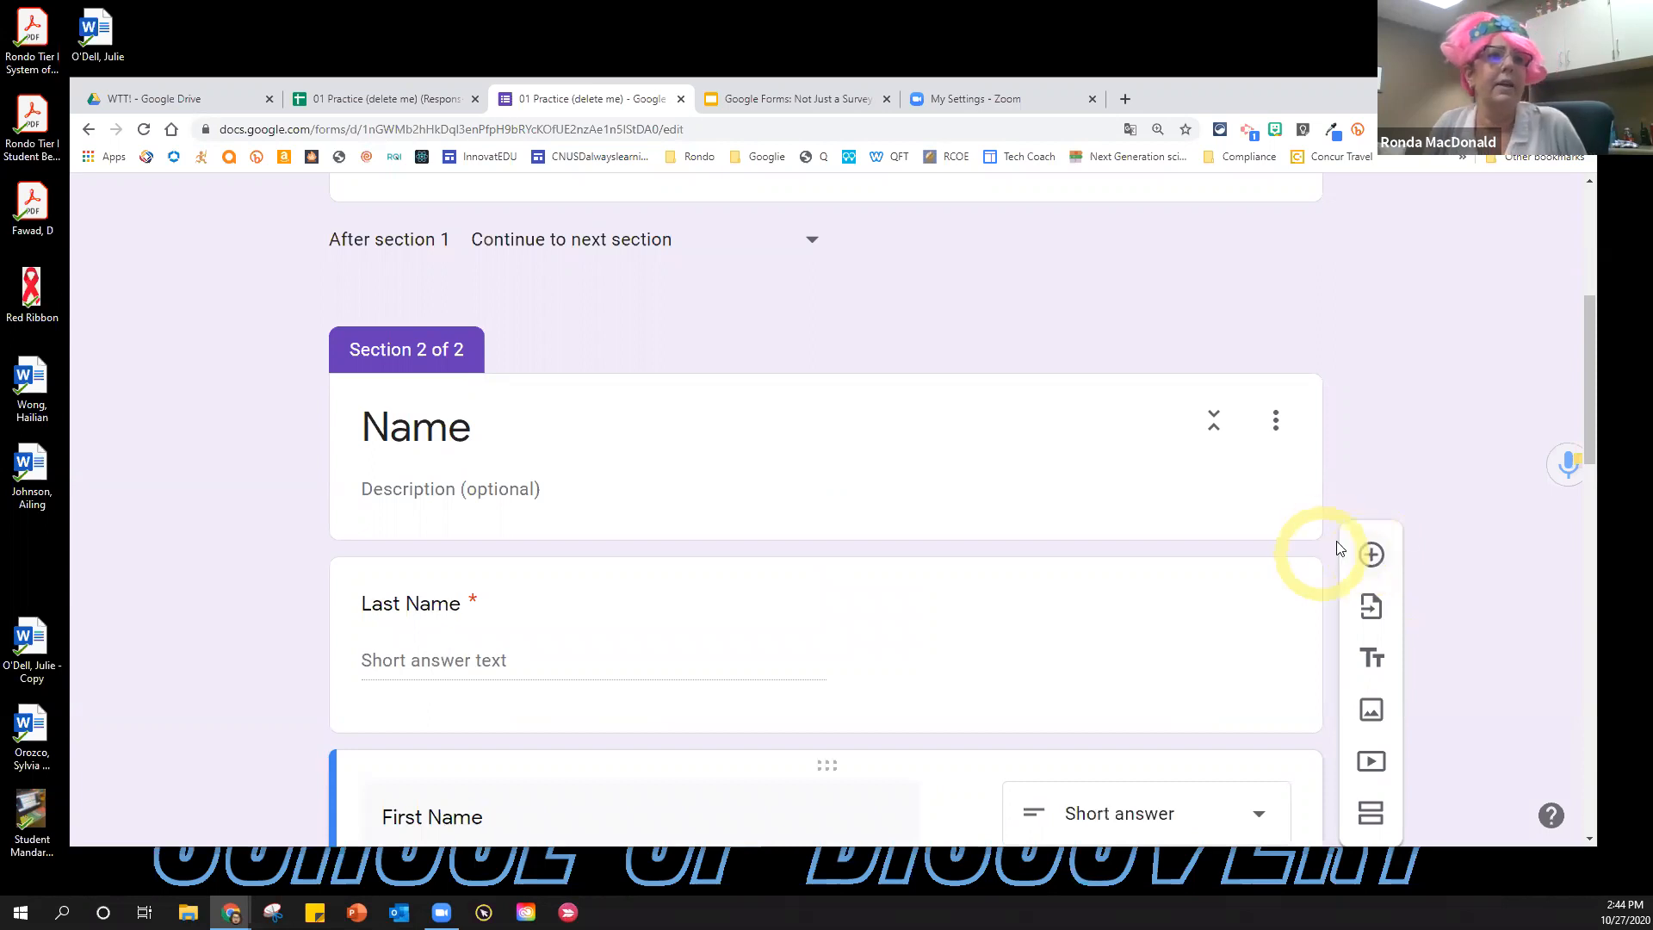
{"action": "scroll", "coordinate": [953, 441], "scroll_direction": "down", "scroll_amount": 4}
{"action": "scroll", "coordinate": [947, 428], "scroll_direction": "down", "scroll_amount": 5}
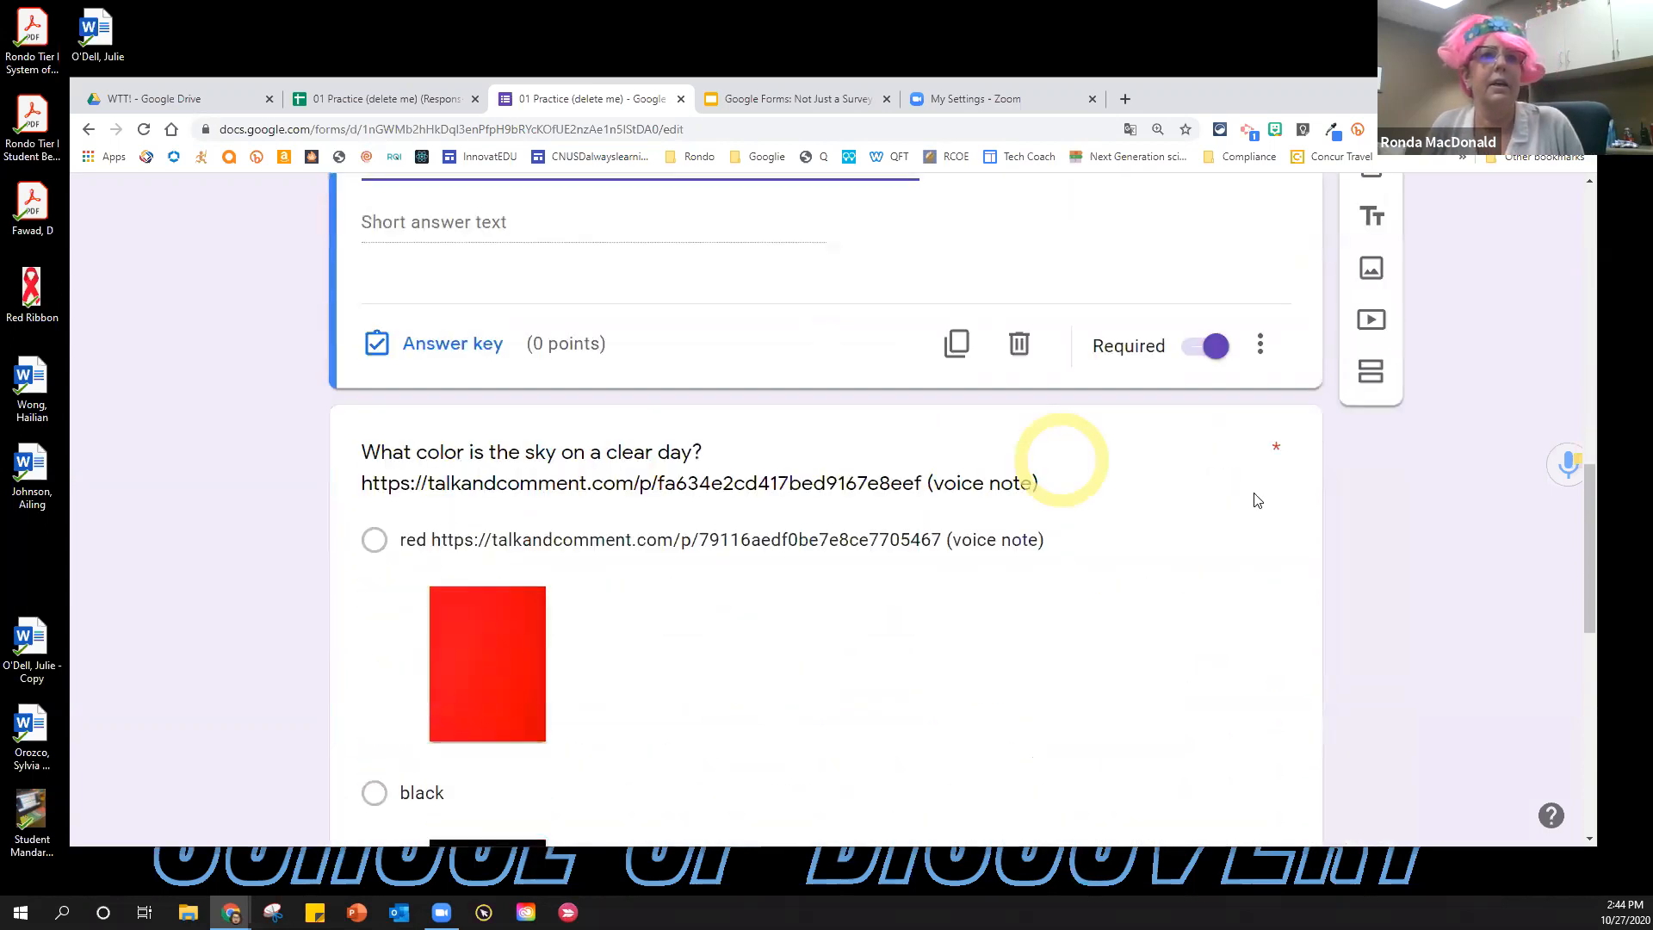
Retitle section 2 as Quiz.
{"action": "scroll", "coordinate": [1041, 270], "scroll_direction": "up", "scroll_amount": 12}
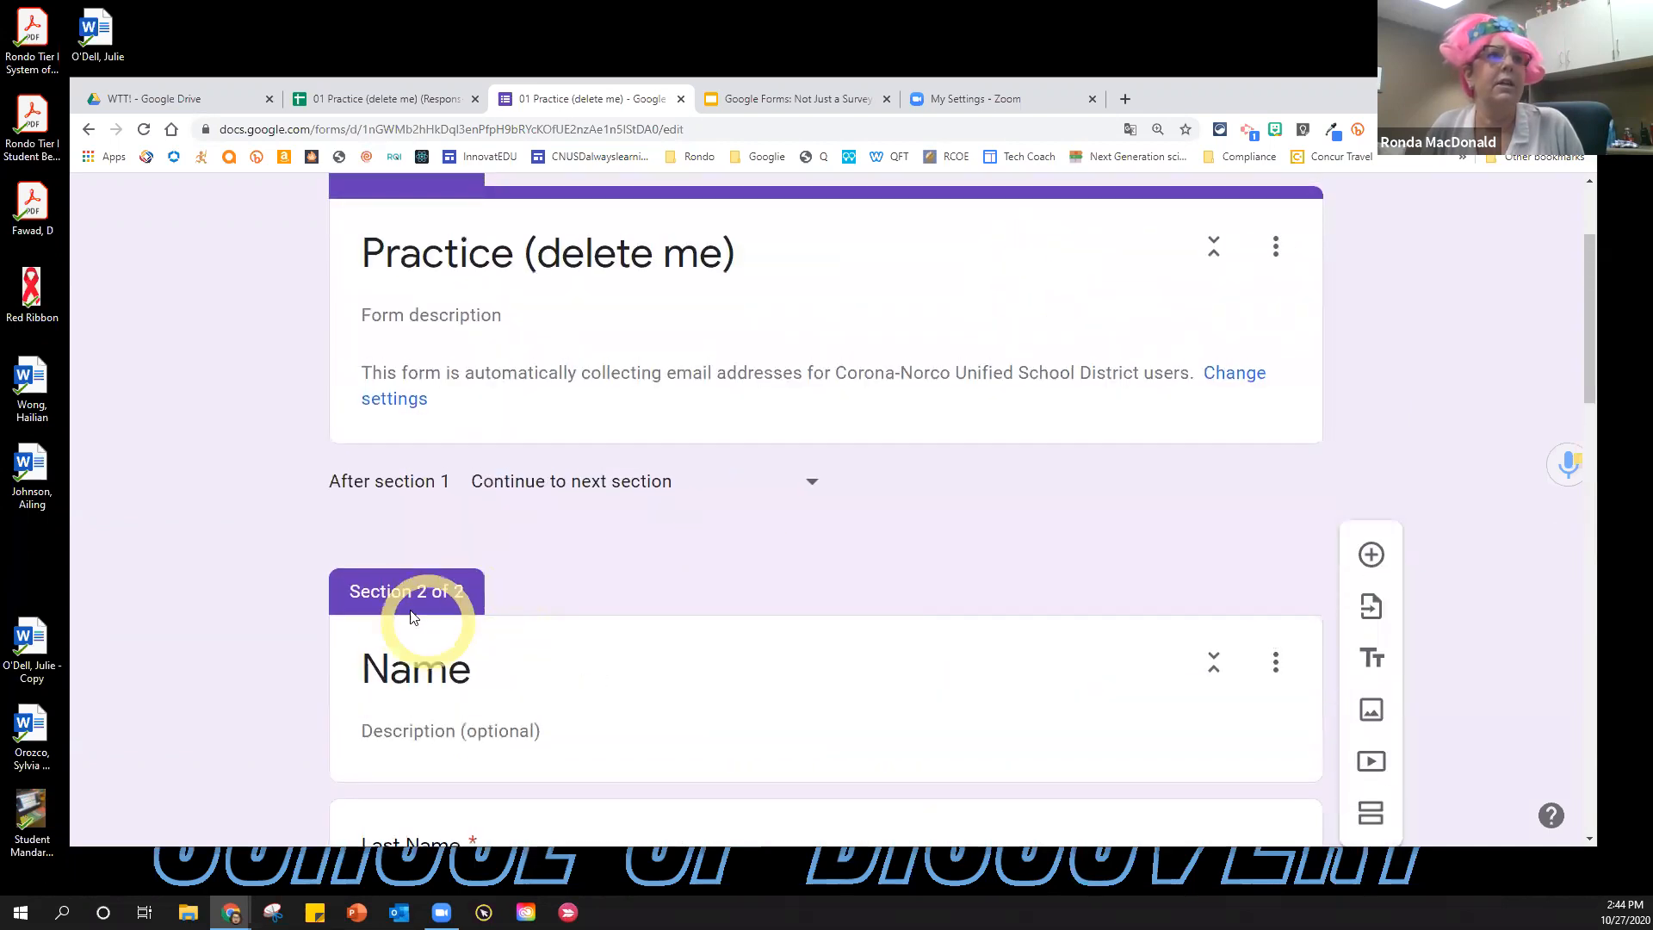
{"action": "double_click", "coordinate": [410, 673]}
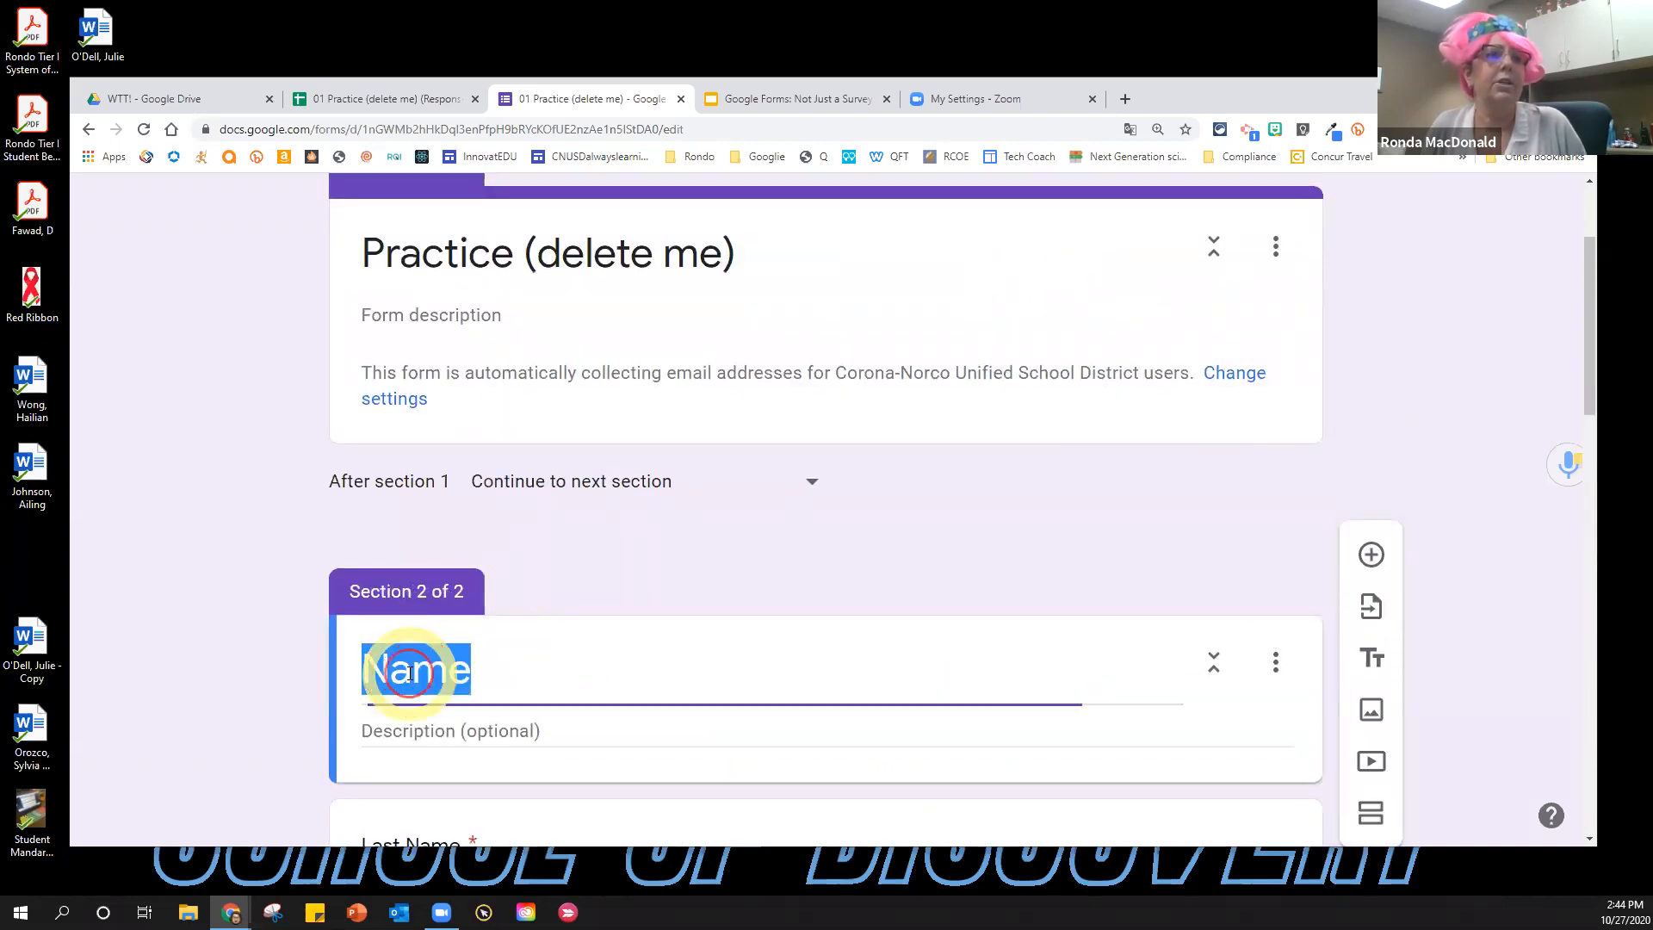
{"action": "type", "text": "Qu"}
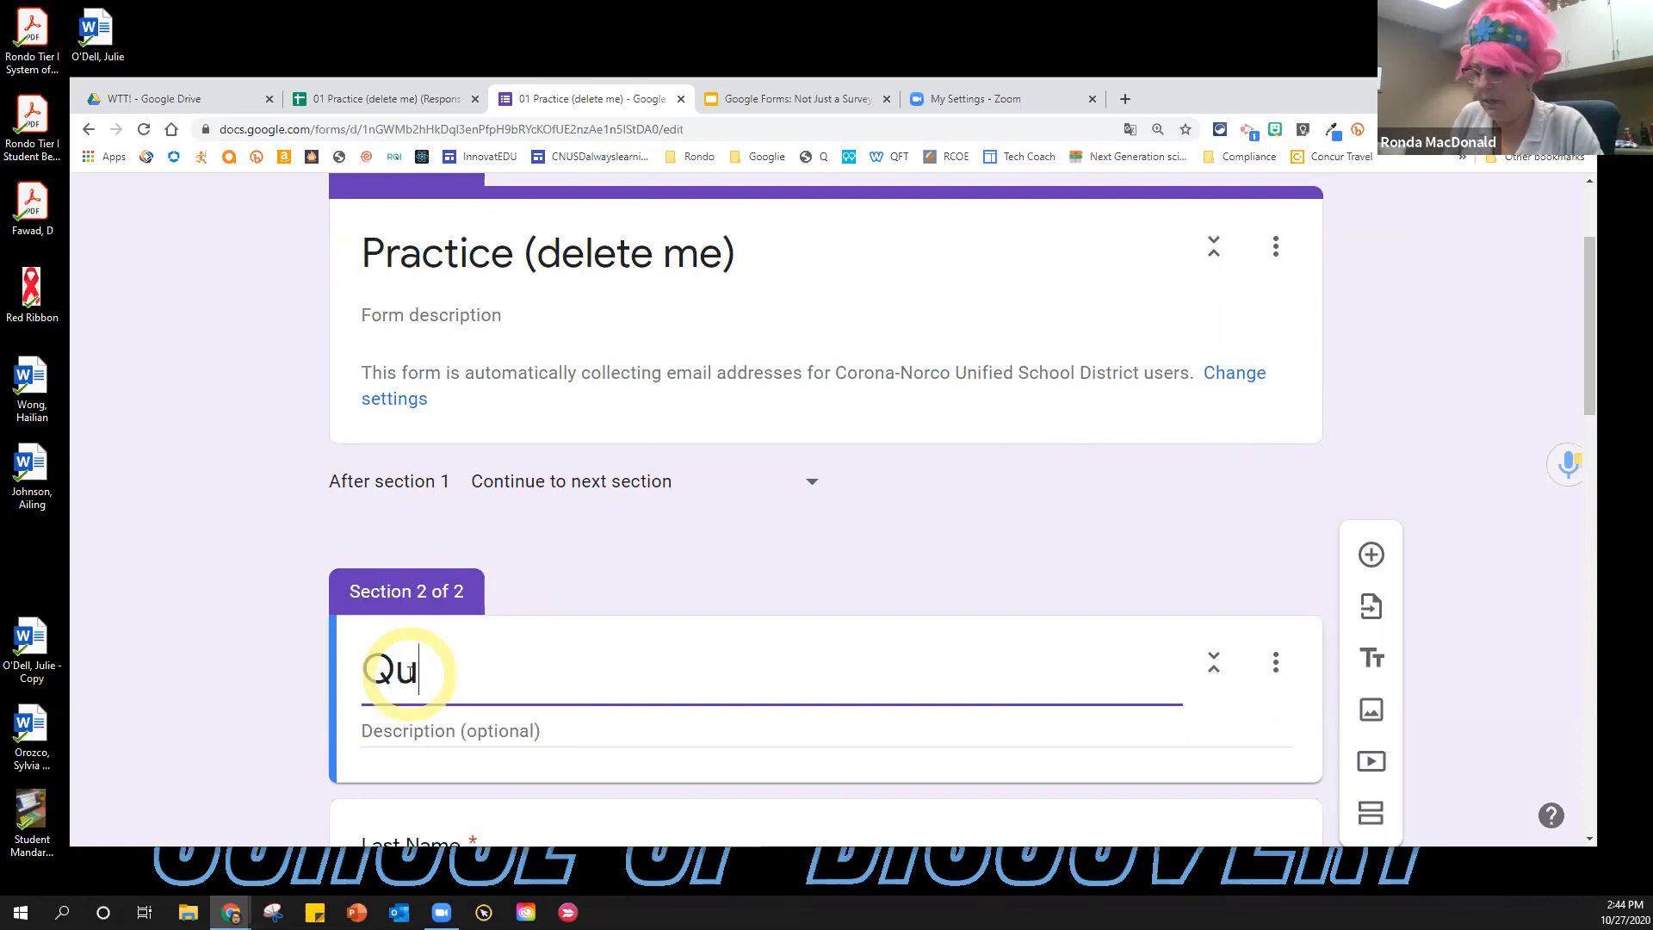
{"action": "left_click", "coordinate": [704, 565]}
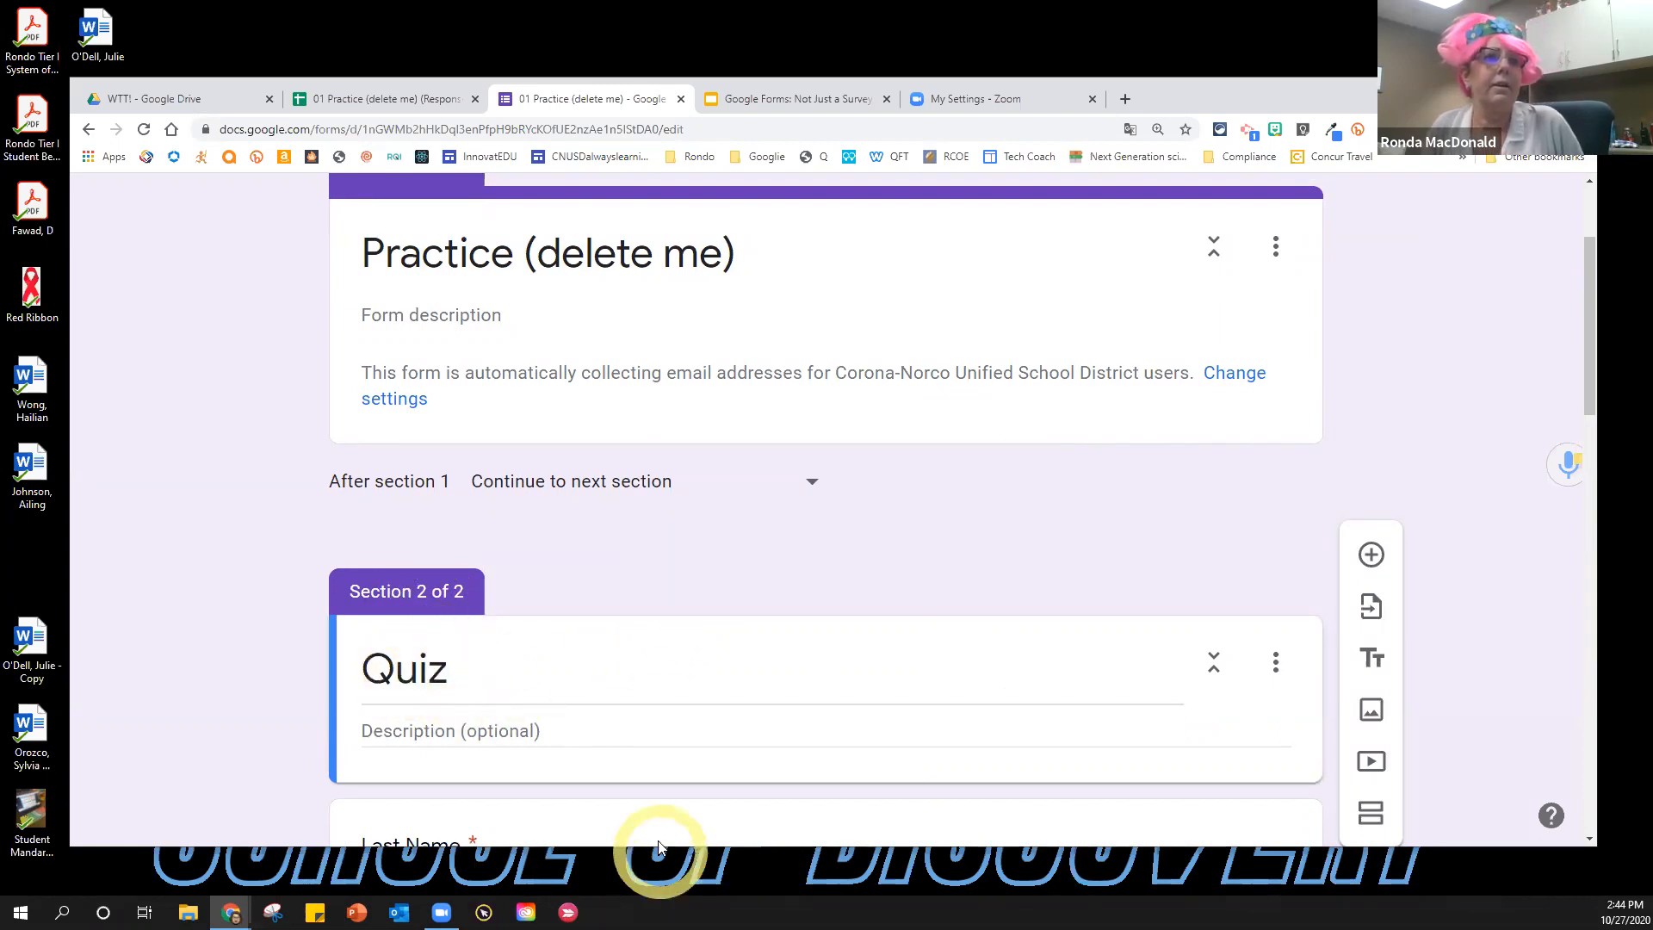
{"action": "scroll", "coordinate": [656, 861], "scroll_direction": "up", "scroll_amount": 1}
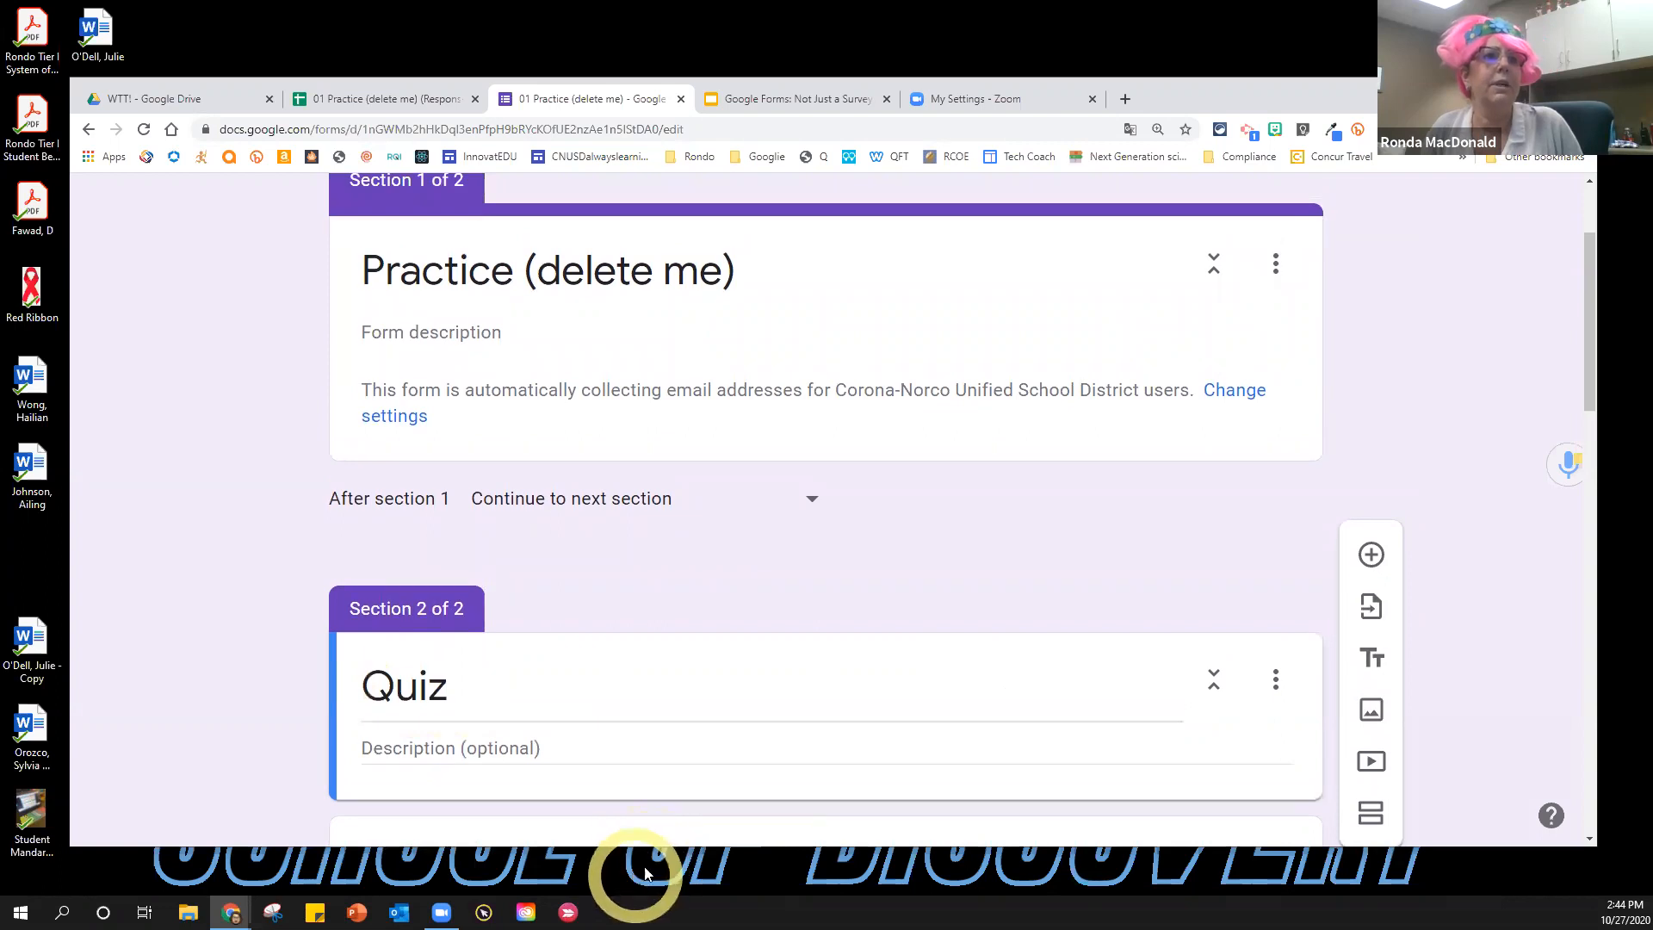
Move the Last Name and First Name questions into section 1, ahead of the Quiz section, with Last Name first.
{"action": "scroll", "coordinate": [694, 786], "scroll_direction": "down", "scroll_amount": 7}
{"action": "left_click_drag", "start_coordinate": [830, 232], "coordinate": [789, 652]}
{"action": "scroll", "coordinate": [808, 677], "scroll_direction": "down", "scroll_amount": 5}
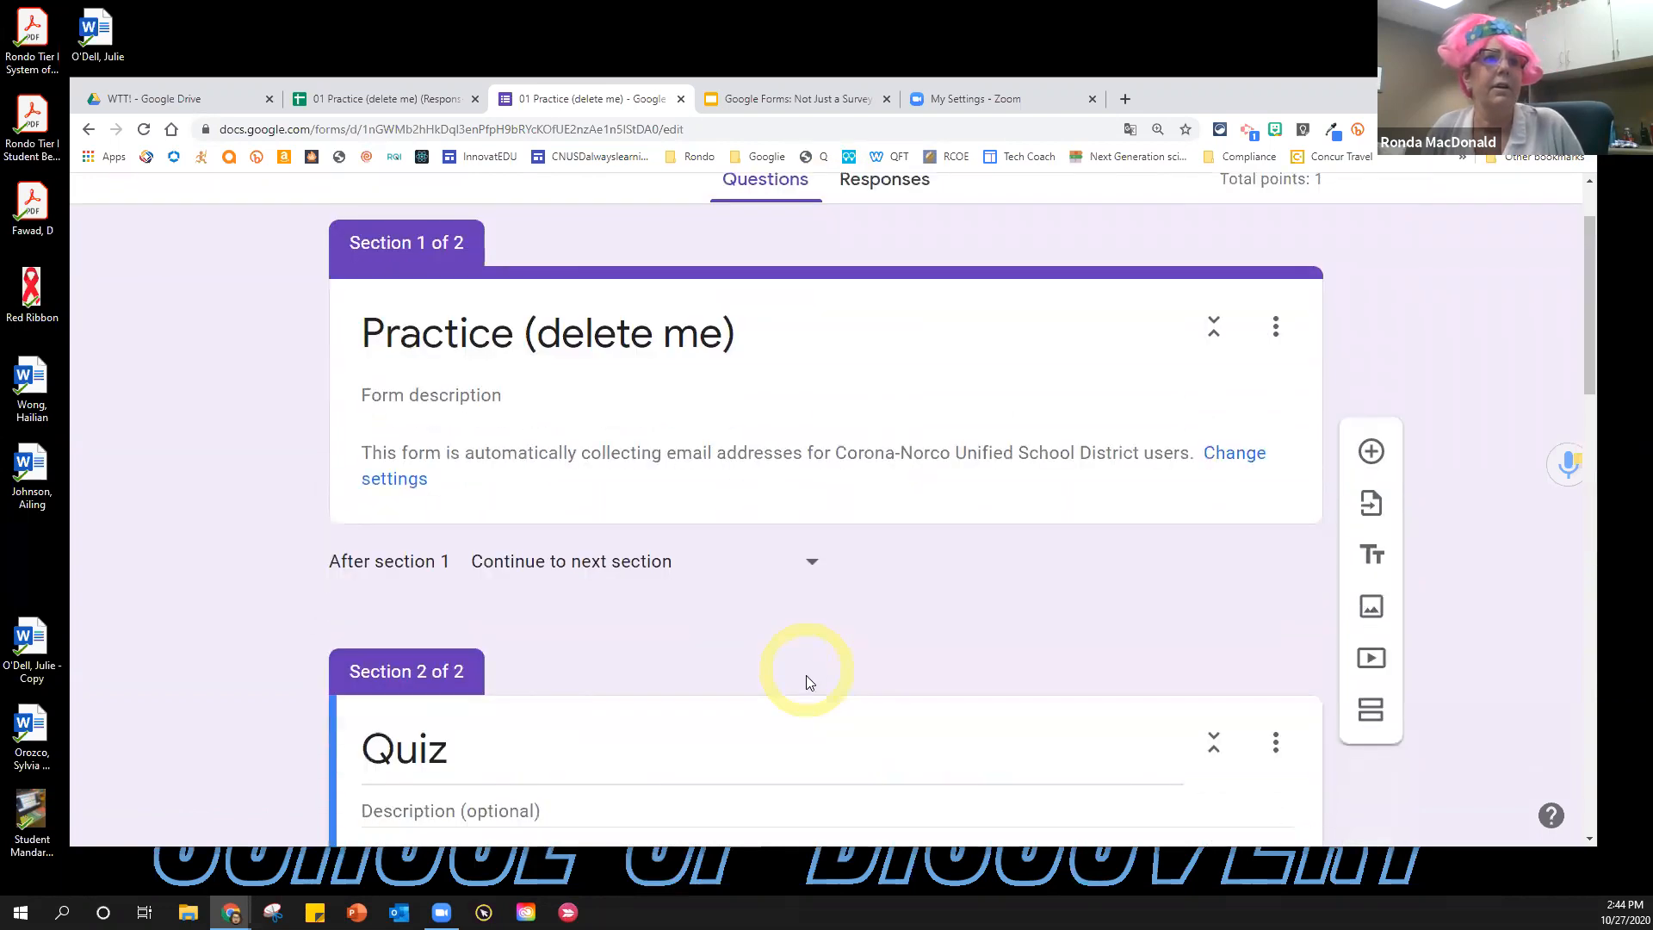
{"action": "left_click_drag", "start_coordinate": [829, 573], "coordinate": [845, 679]}
{"action": "scroll", "coordinate": [848, 689], "scroll_direction": "down", "scroll_amount": 5}
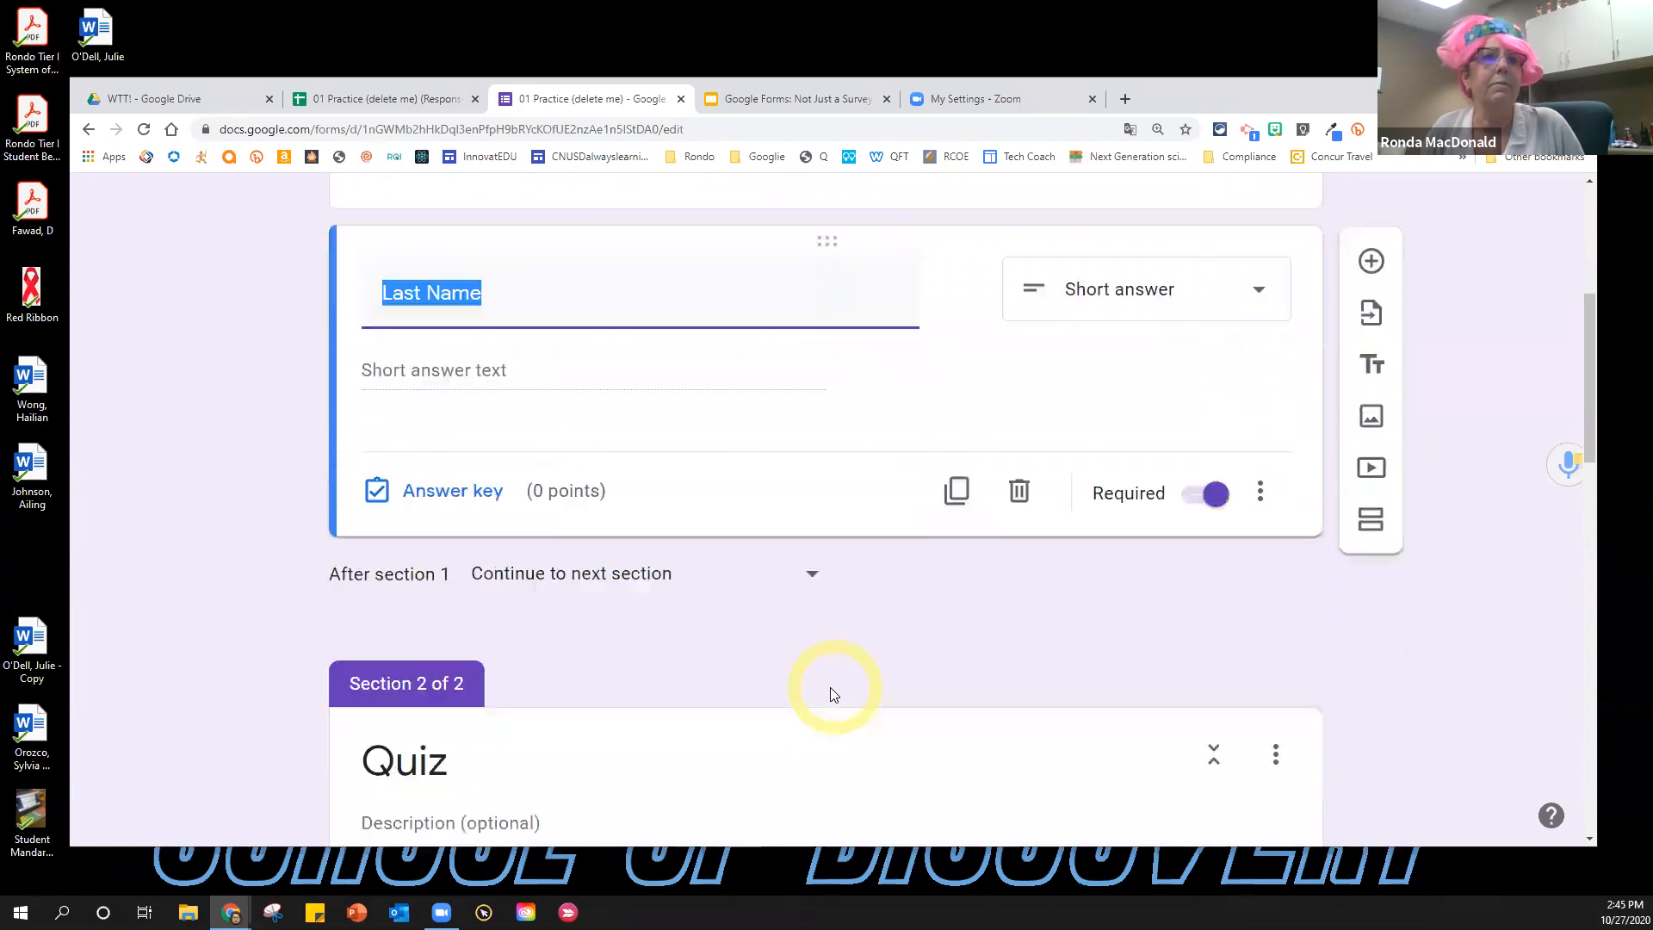
{"action": "left_click_drag", "start_coordinate": [822, 568], "coordinate": [809, 512]}
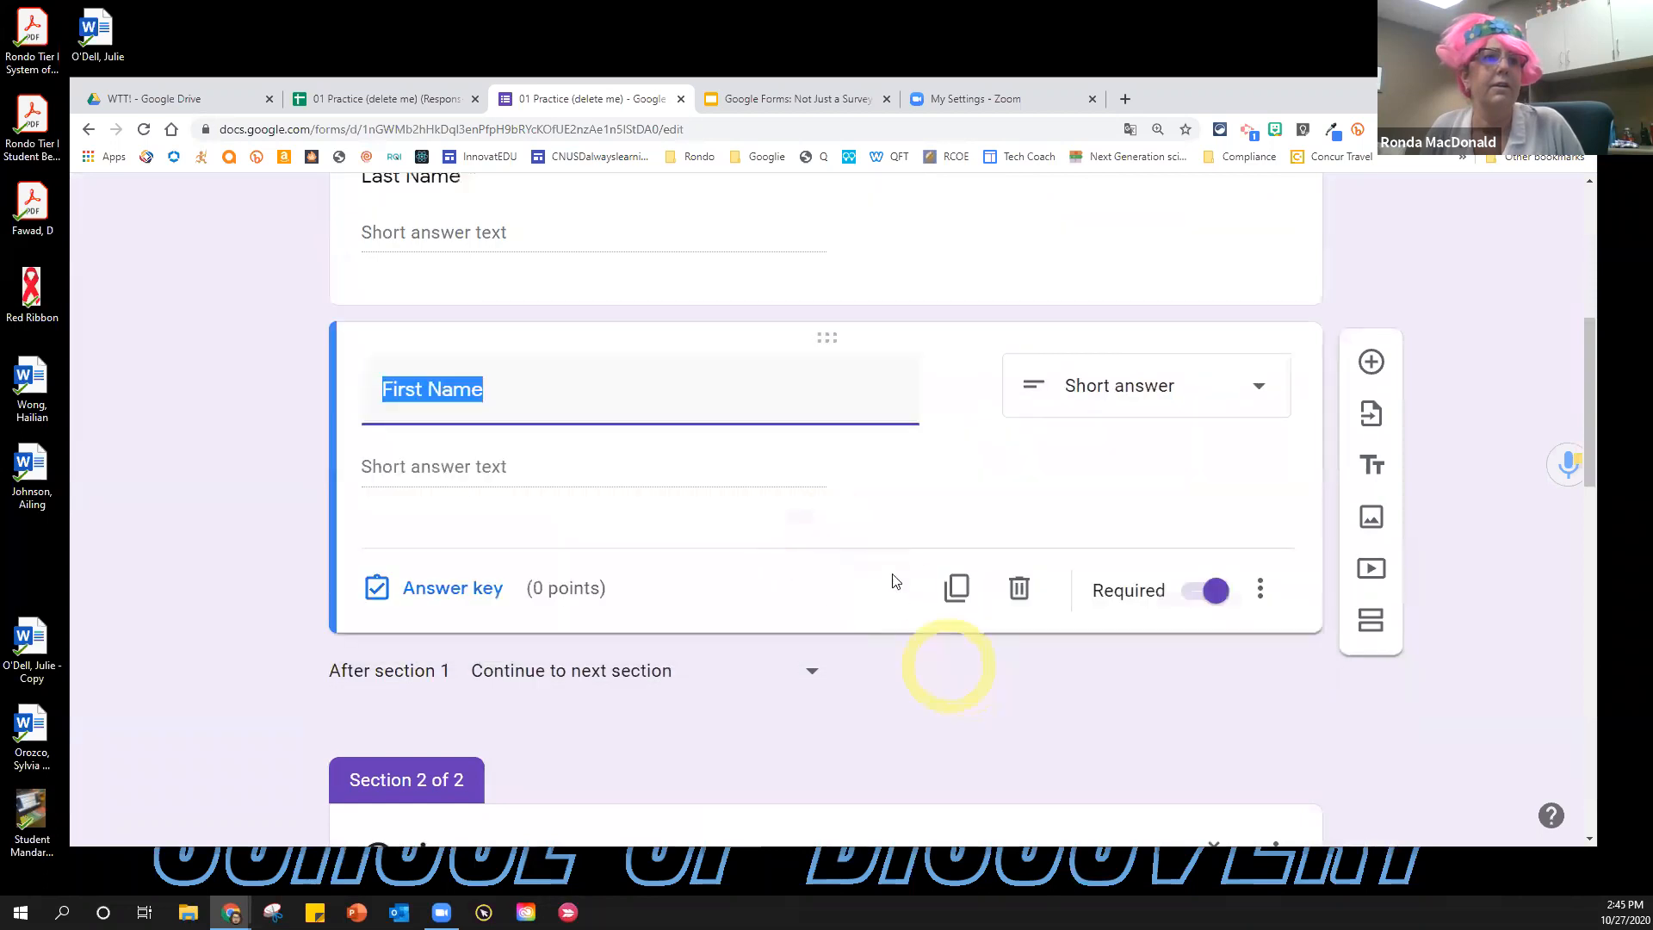
Check the questions in both sections and preview the form as a respondent.
{"action": "scroll", "coordinate": [896, 576], "scroll_direction": "up", "scroll_amount": 5}
{"action": "scroll", "coordinate": [902, 603], "scroll_direction": "down", "scroll_amount": 6}
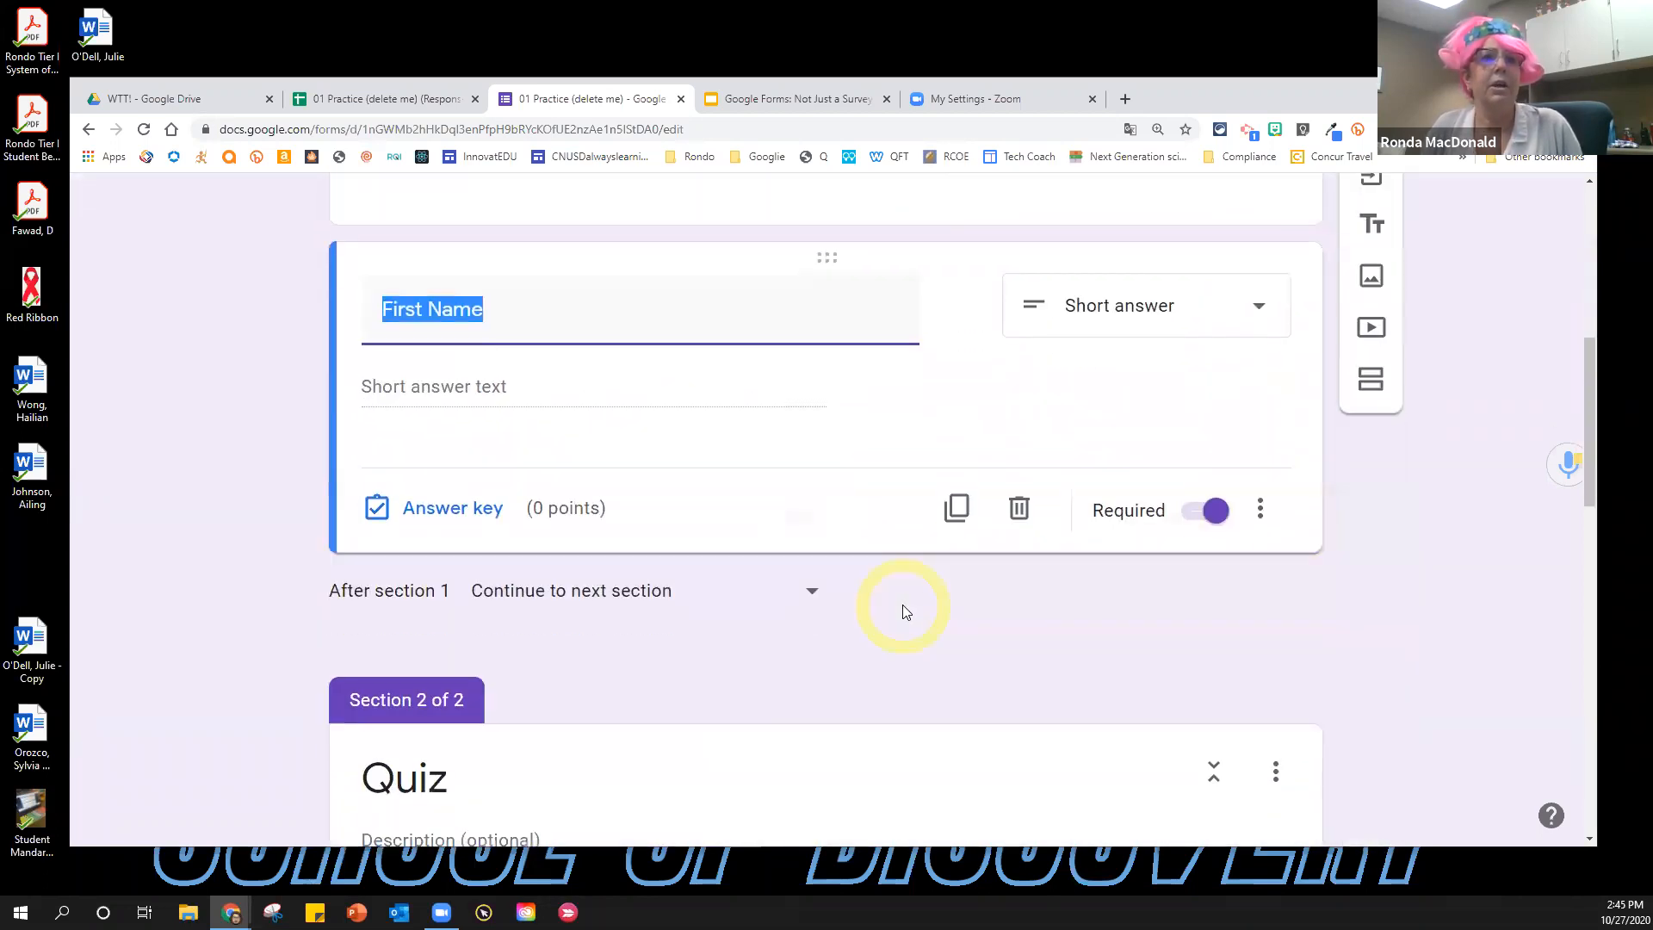
{"action": "scroll", "coordinate": [903, 611], "scroll_direction": "down", "scroll_amount": 10}
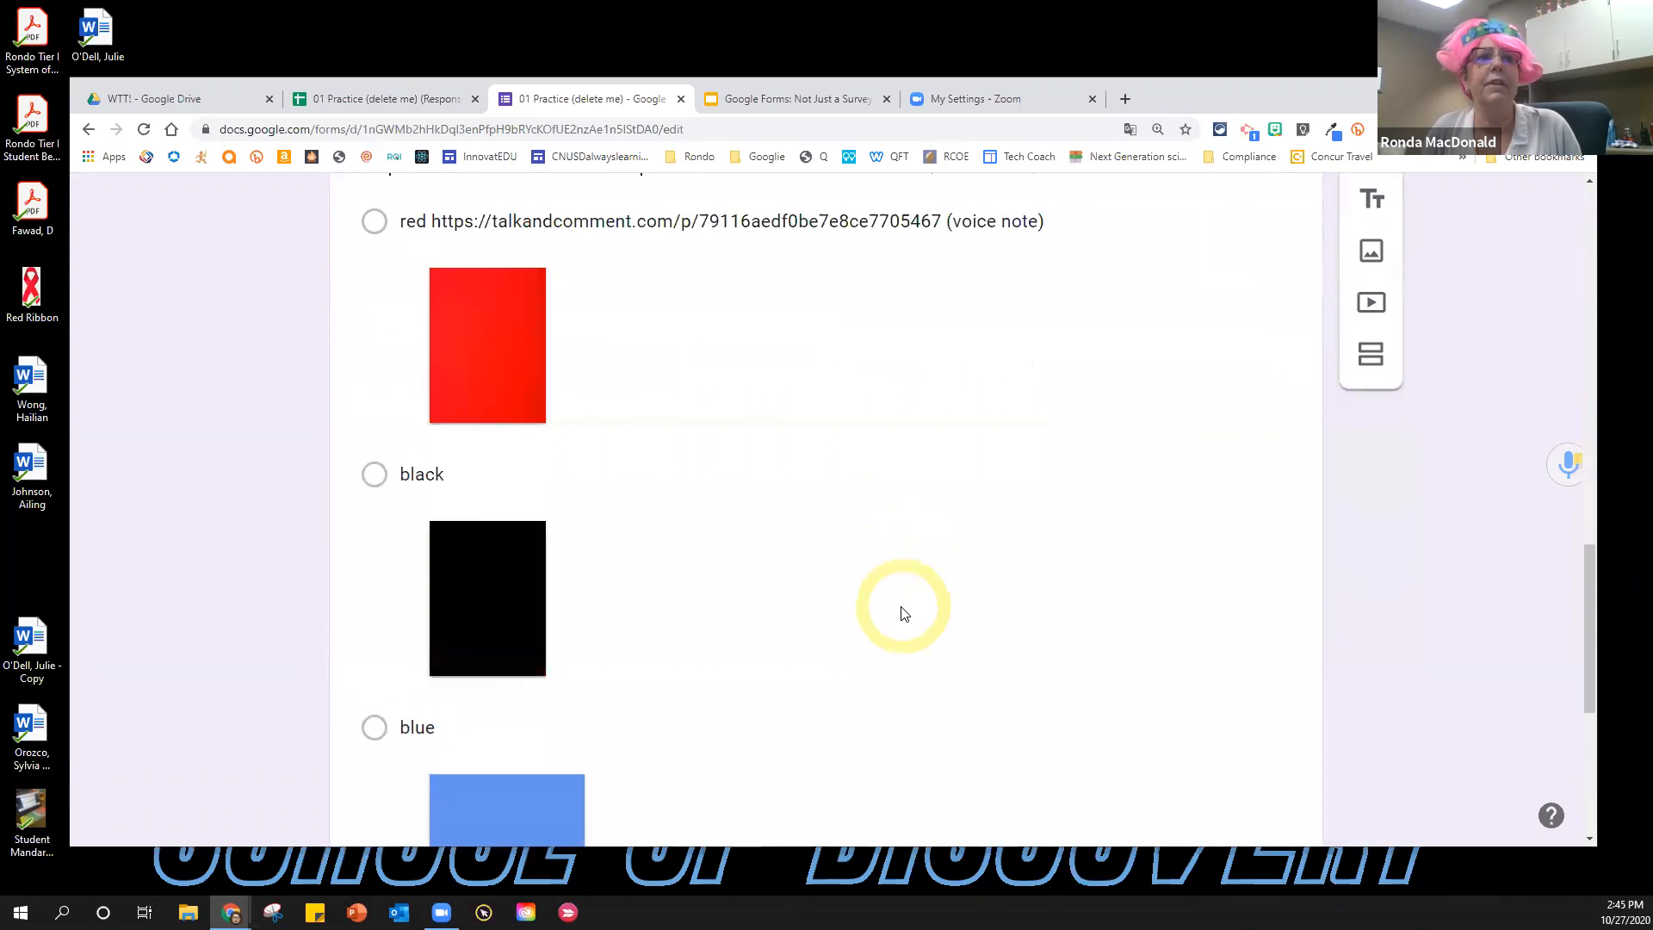
{"action": "scroll", "coordinate": [904, 613], "scroll_direction": "down", "scroll_amount": 5}
{"action": "scroll", "coordinate": [899, 615], "scroll_direction": "up", "scroll_amount": 15}
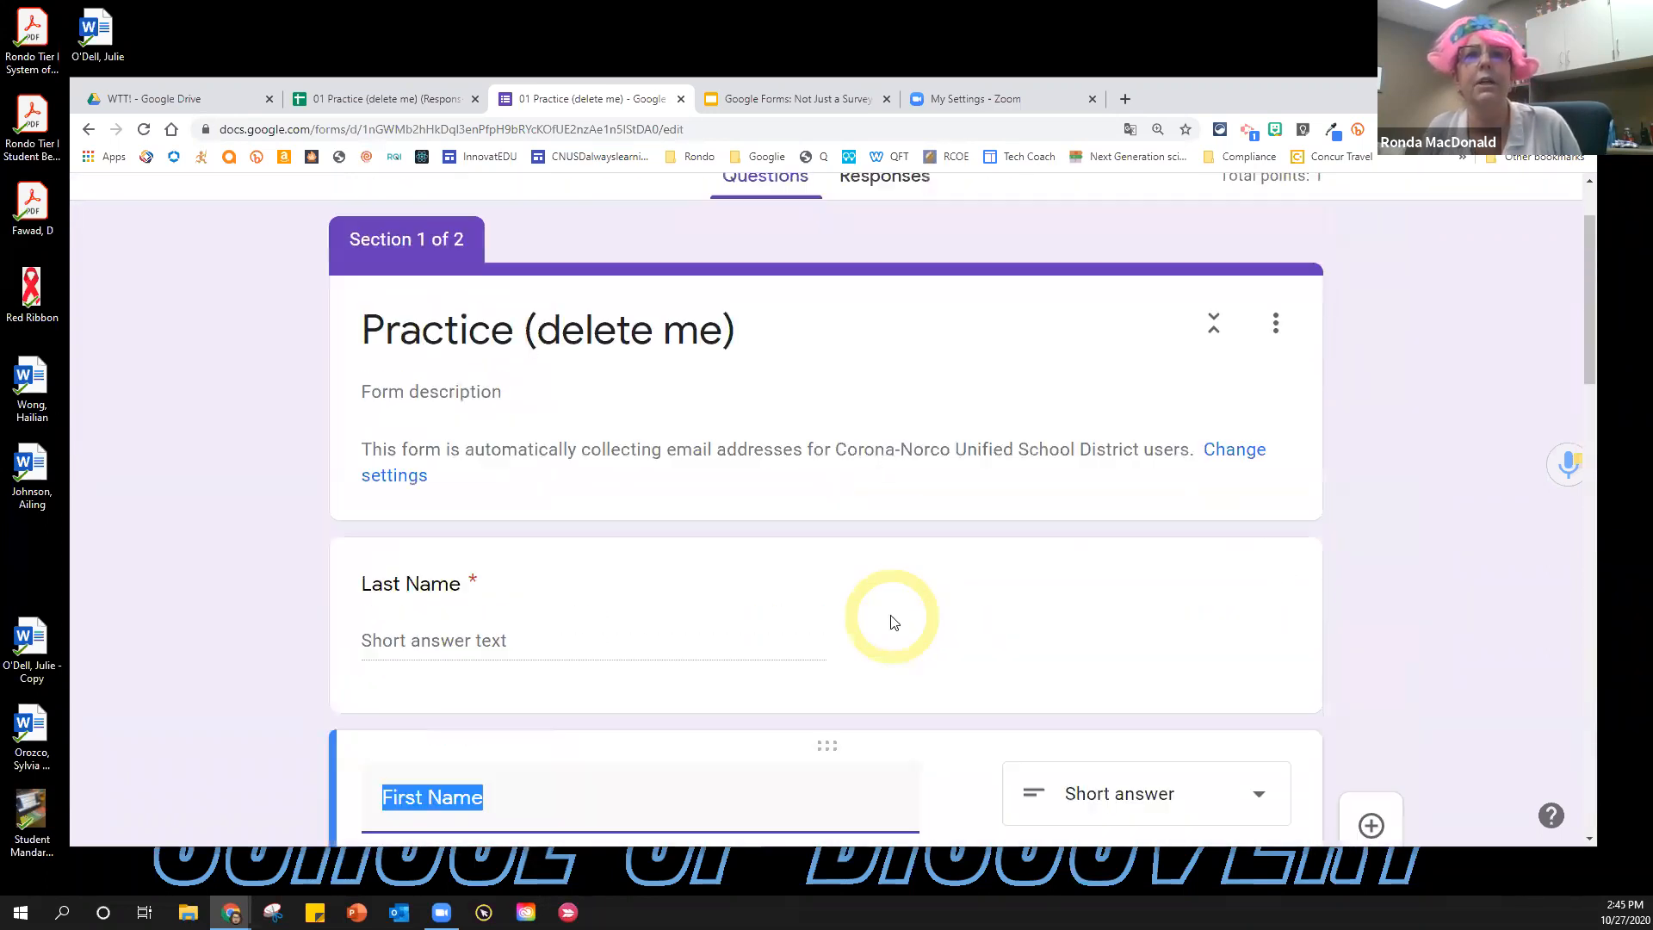
{"action": "scroll", "coordinate": [894, 622], "scroll_direction": "up", "scroll_amount": 2}
{"action": "left_click", "coordinate": [1217, 216]}
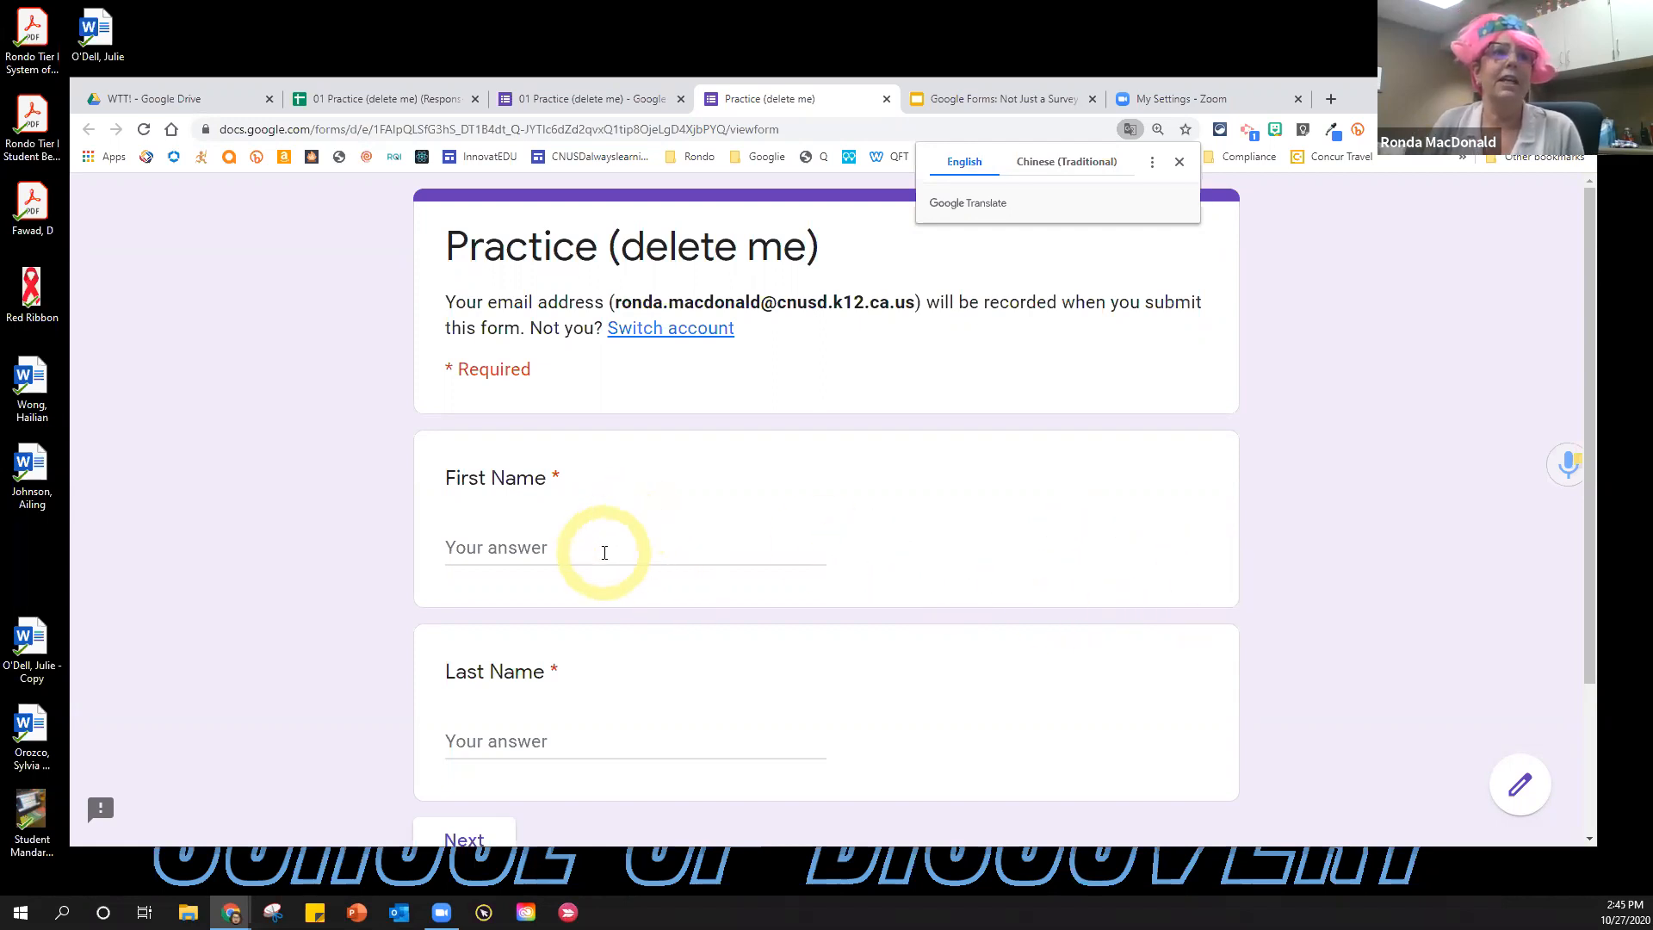
Fill in the required first and last name fields with a sample name and continue to the quiz section.
{"action": "left_click", "coordinate": [604, 552]}
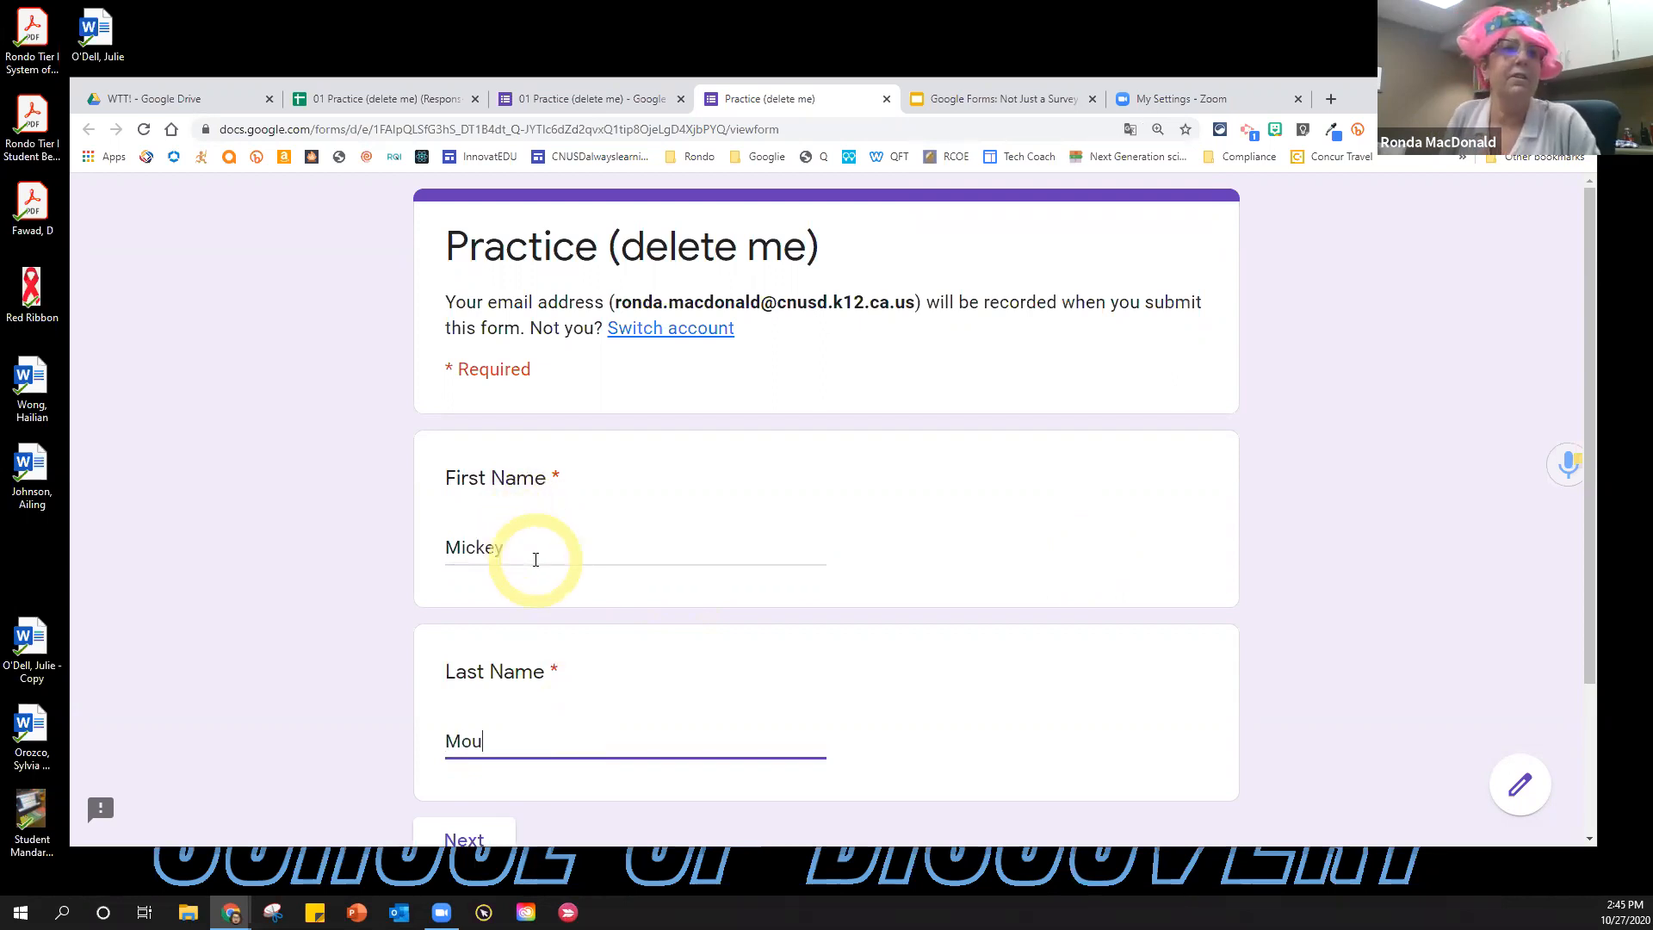
{"action": "scroll", "coordinate": [492, 600], "scroll_direction": "down", "scroll_amount": 2}
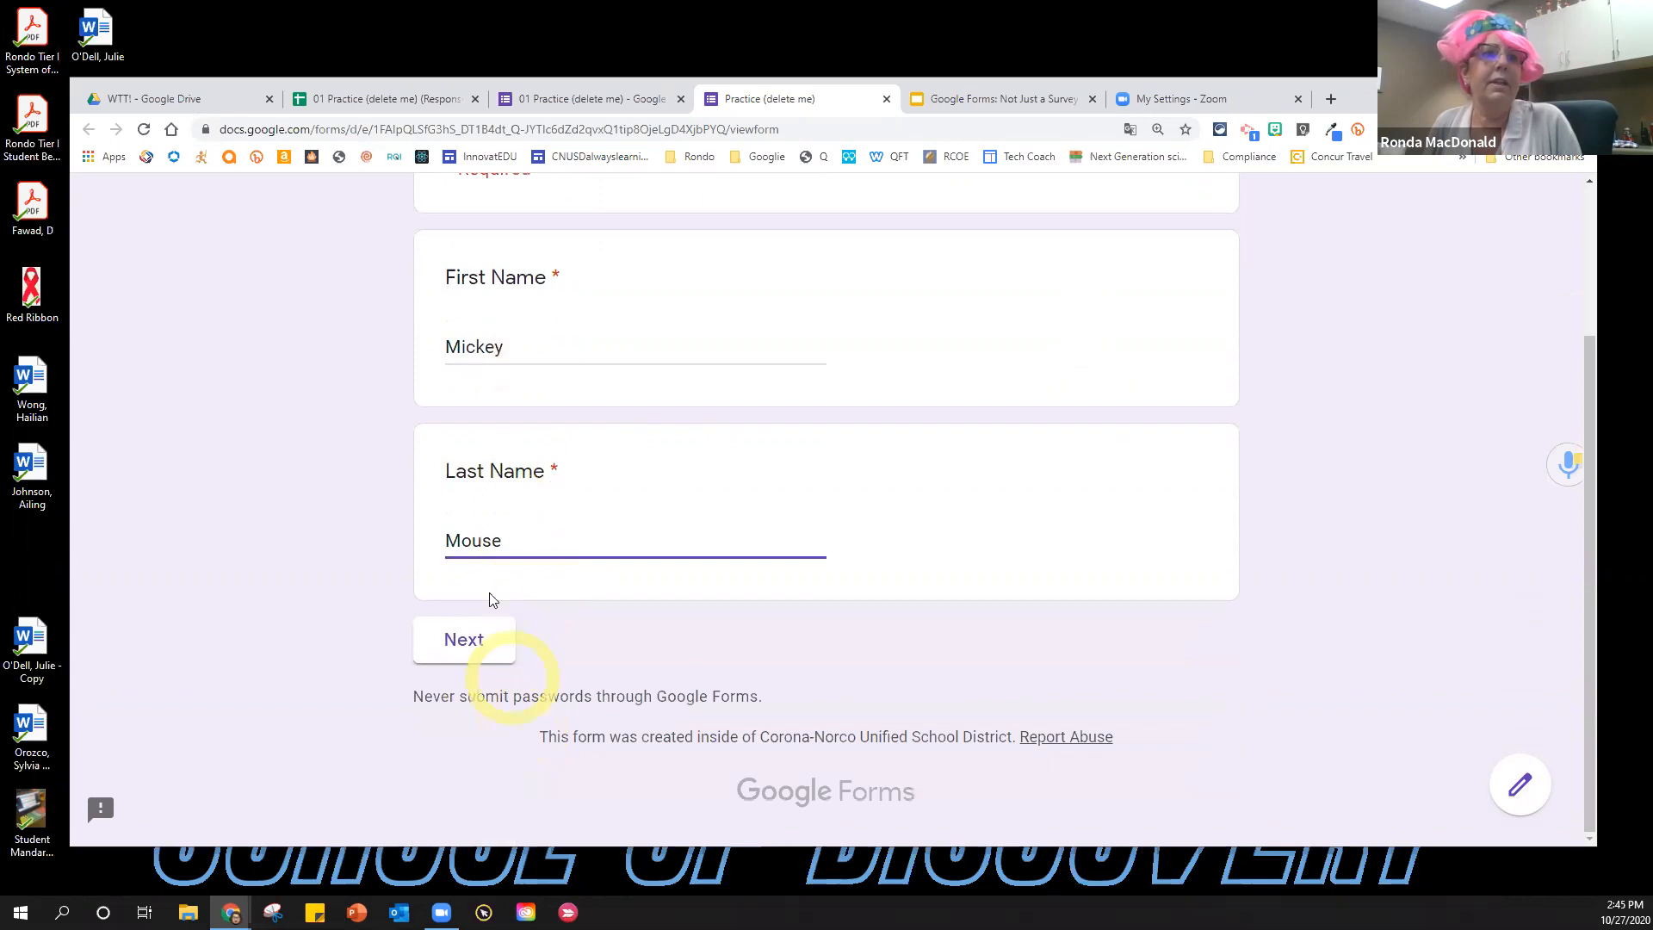
{"action": "left_click", "coordinate": [439, 648]}
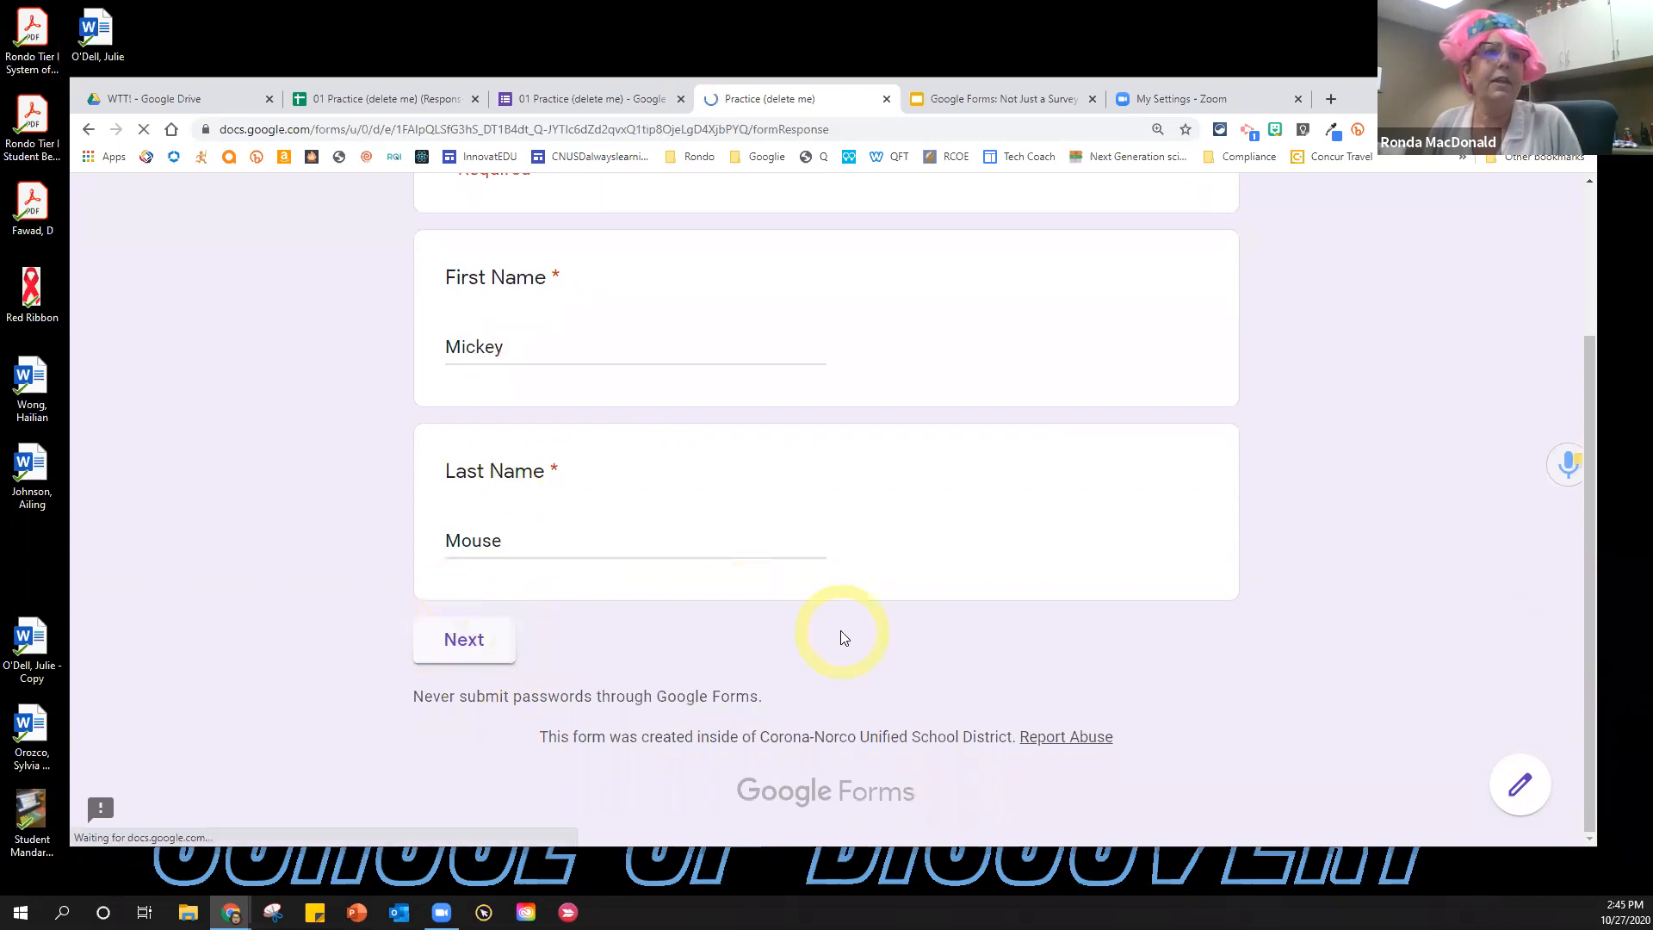
Answer the sky color question with red and submit the form.
{"action": "scroll", "coordinate": [841, 638], "scroll_direction": "down", "scroll_amount": 4}
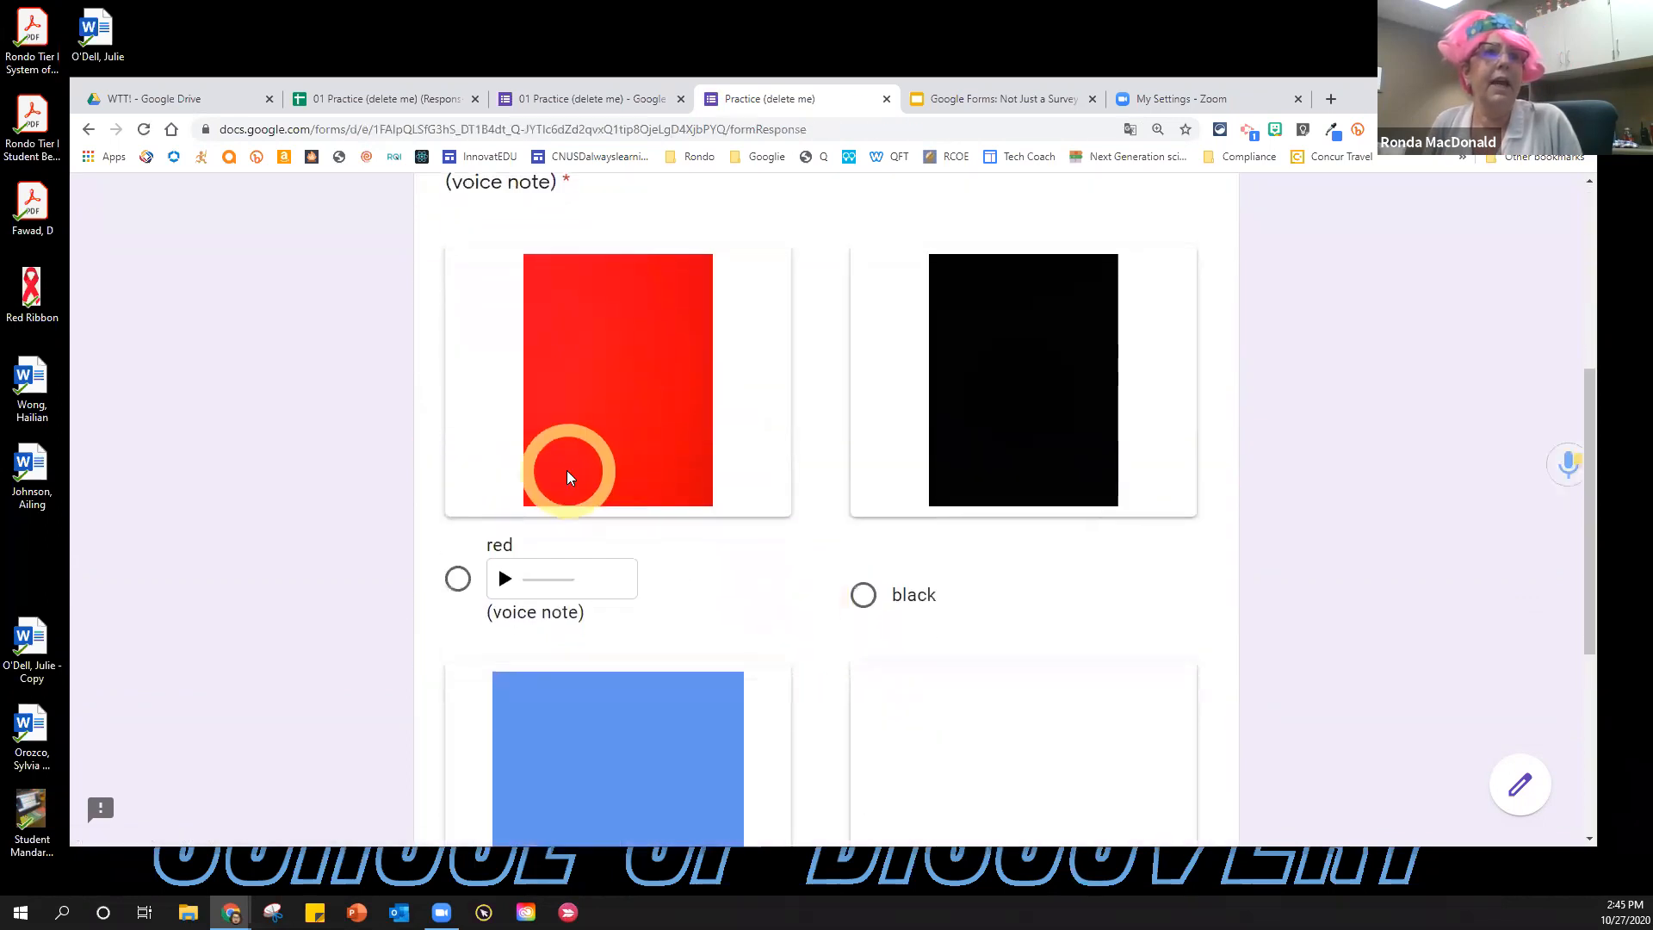
{"action": "scroll", "coordinate": [568, 473], "scroll_direction": "up", "scroll_amount": 1}
{"action": "left_click", "coordinate": [458, 663]}
{"action": "scroll", "coordinate": [1162, 641], "scroll_direction": "down", "scroll_amount": 5}
{"action": "left_click", "coordinate": [591, 715]}
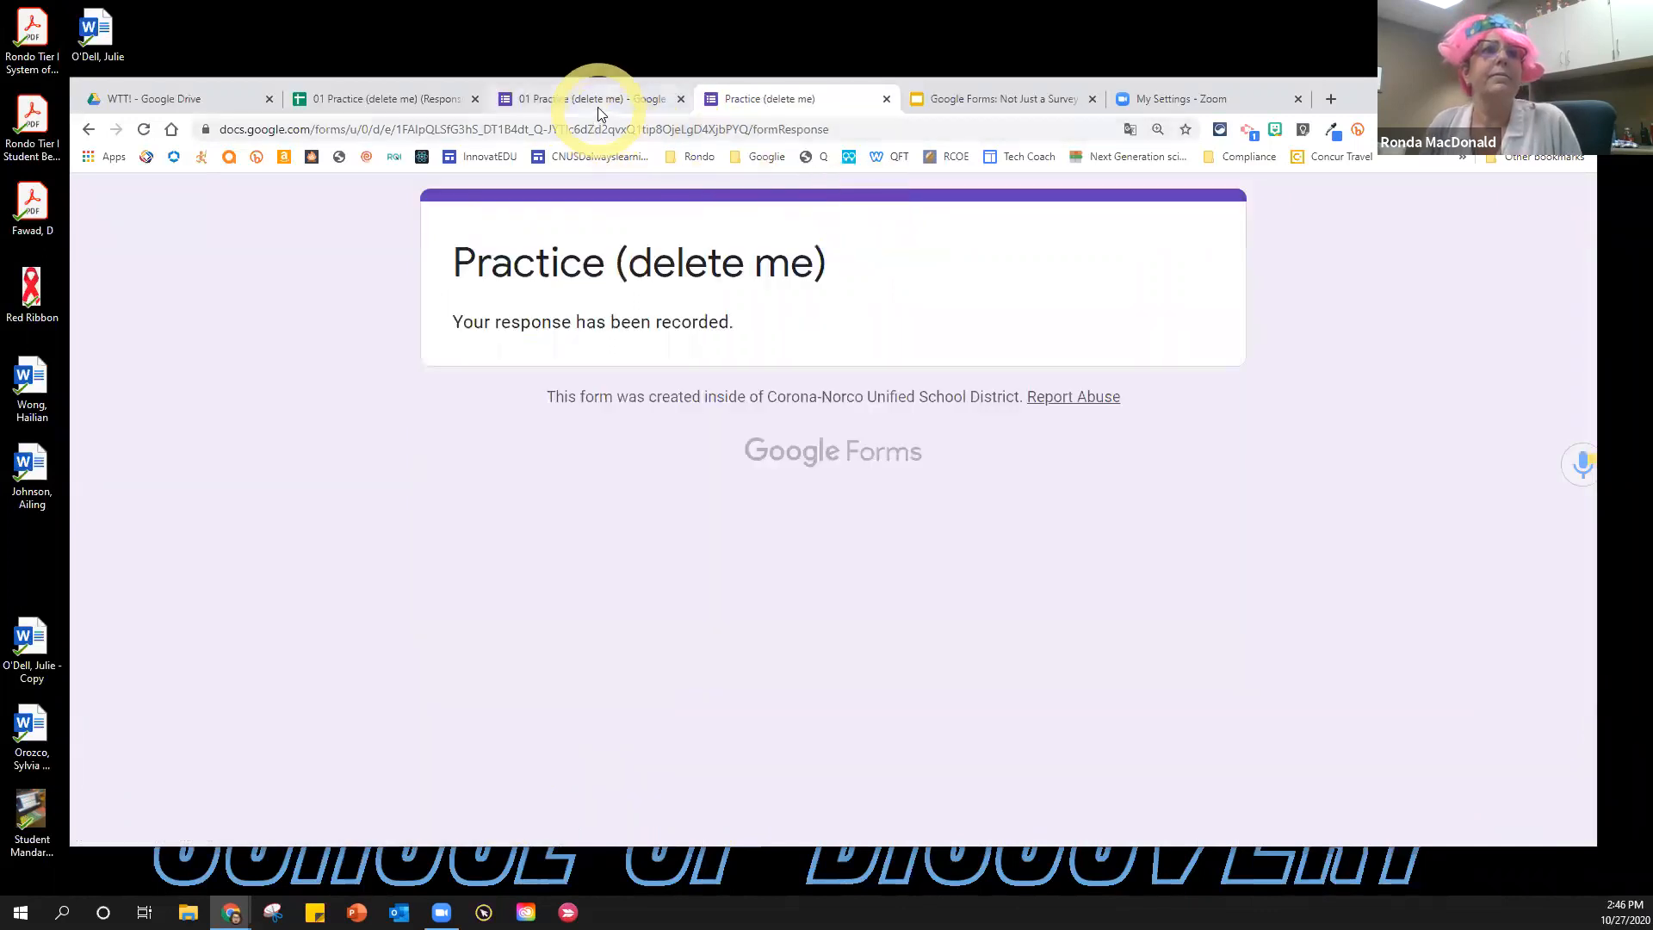
Return to the form editor and examine the response summary, including insights, missed questions, scores and the sky color answer chart.
{"action": "left_click", "coordinate": [597, 107]}
{"action": "left_click", "coordinate": [878, 294]}
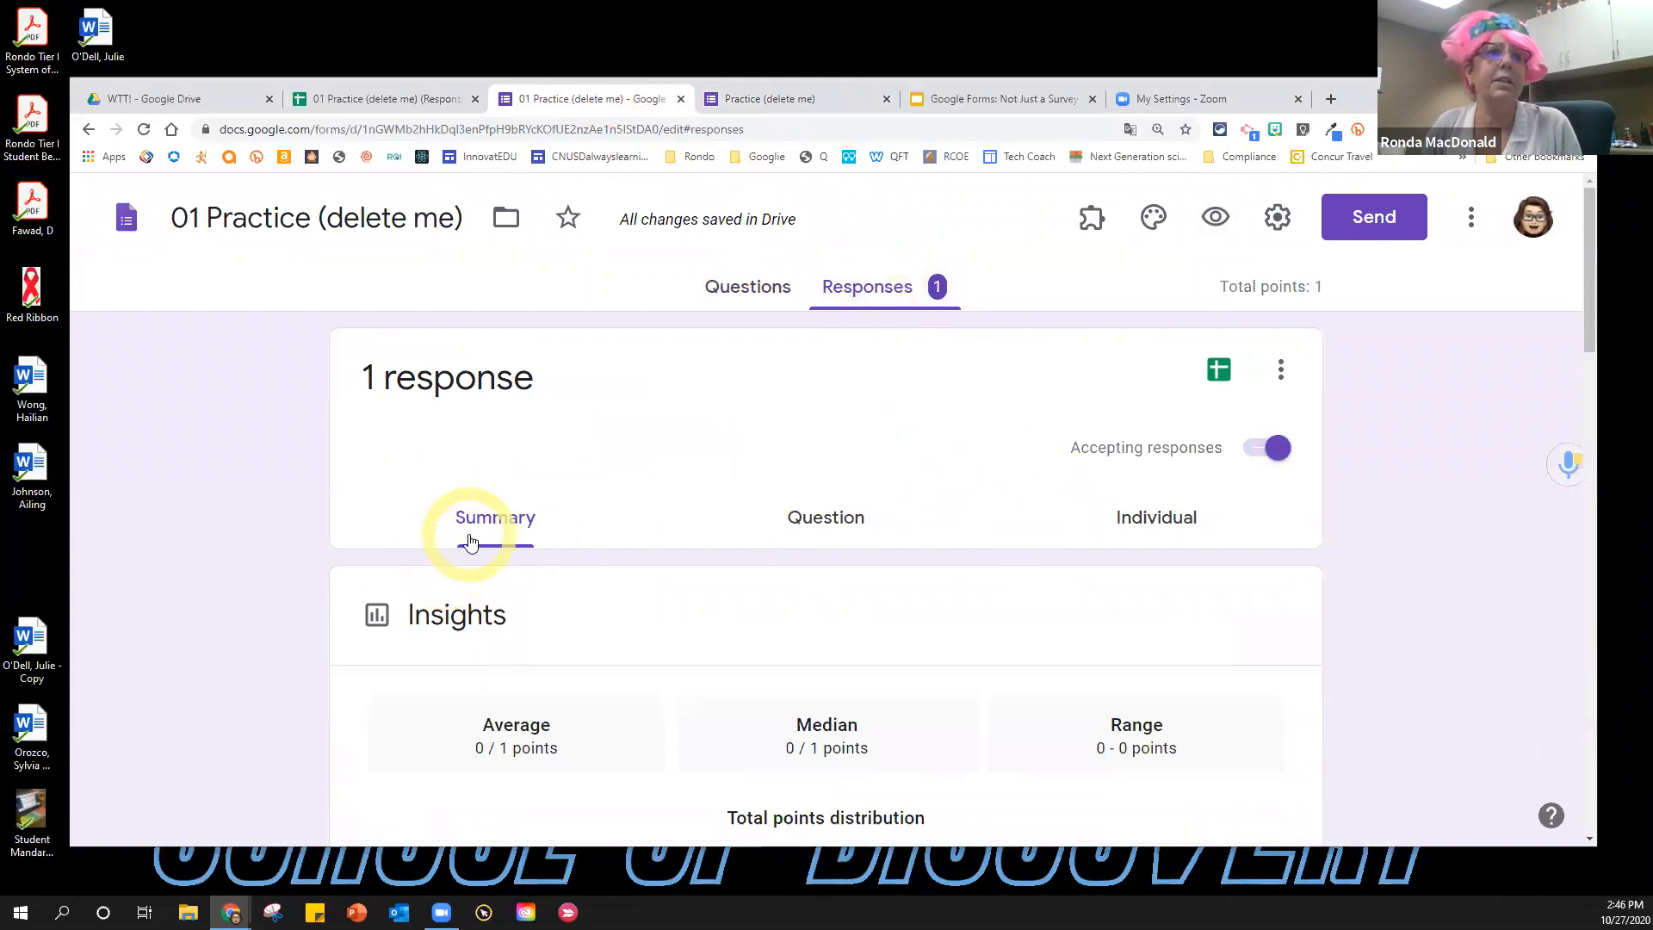
{"action": "scroll", "coordinate": [495, 551], "scroll_direction": "down", "scroll_amount": 5}
{"action": "scroll", "coordinate": [519, 546], "scroll_direction": "down", "scroll_amount": 6}
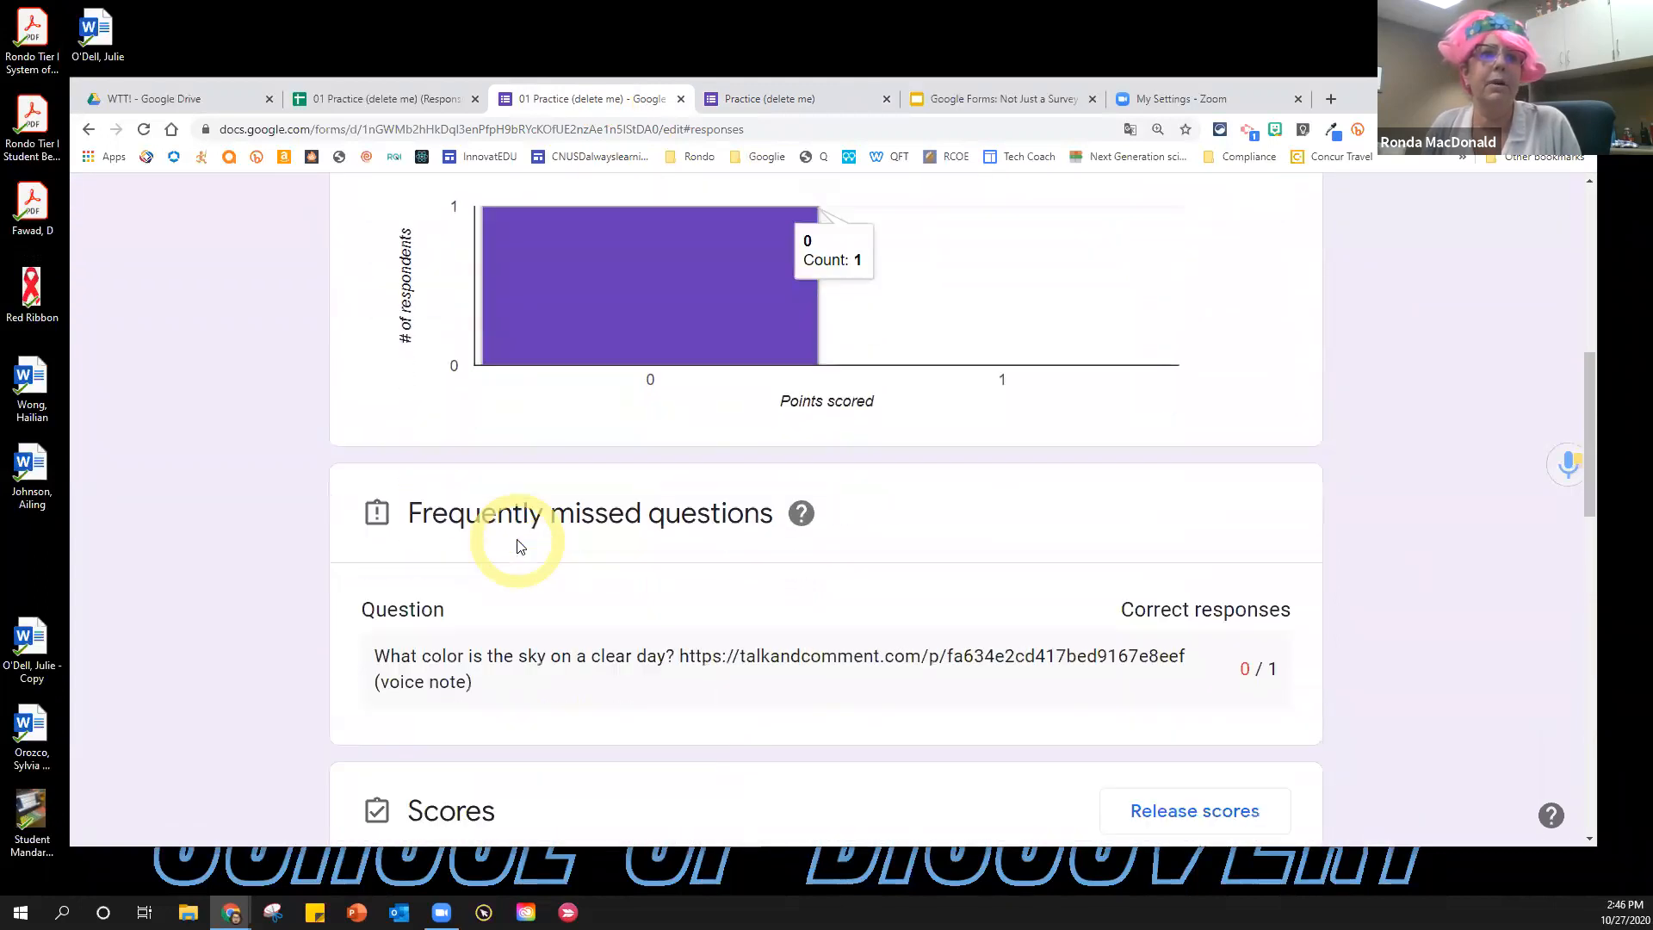
{"action": "scroll", "coordinate": [533, 561], "scroll_direction": "down", "scroll_amount": 6}
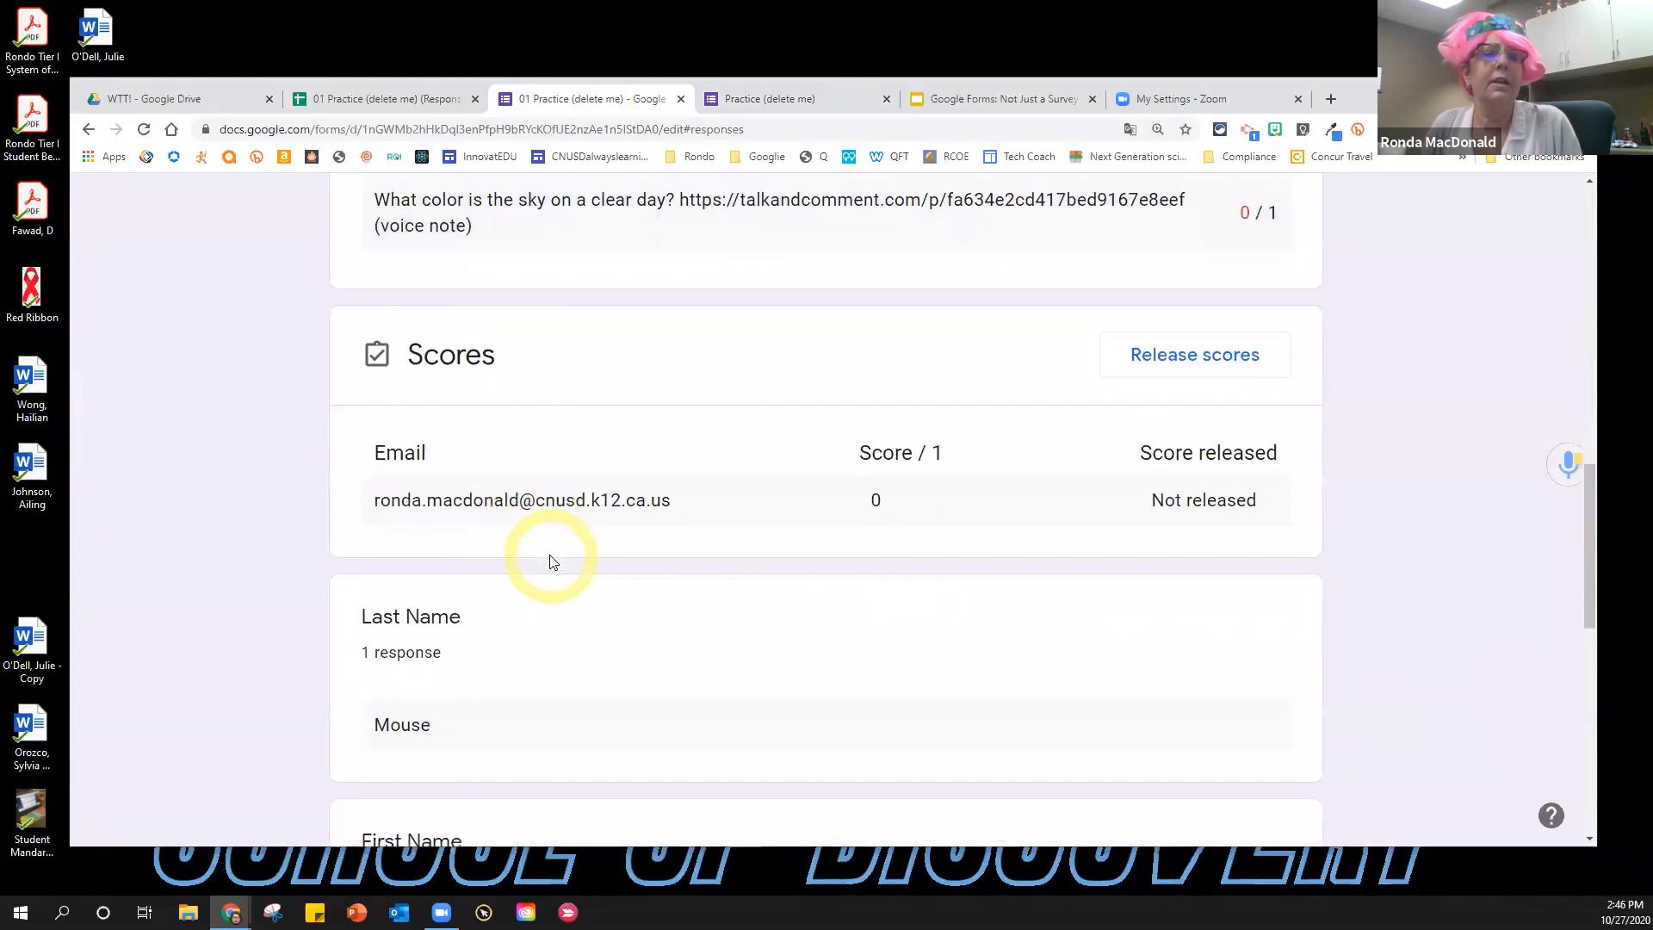
{"action": "scroll", "coordinate": [560, 566], "scroll_direction": "down", "scroll_amount": 6}
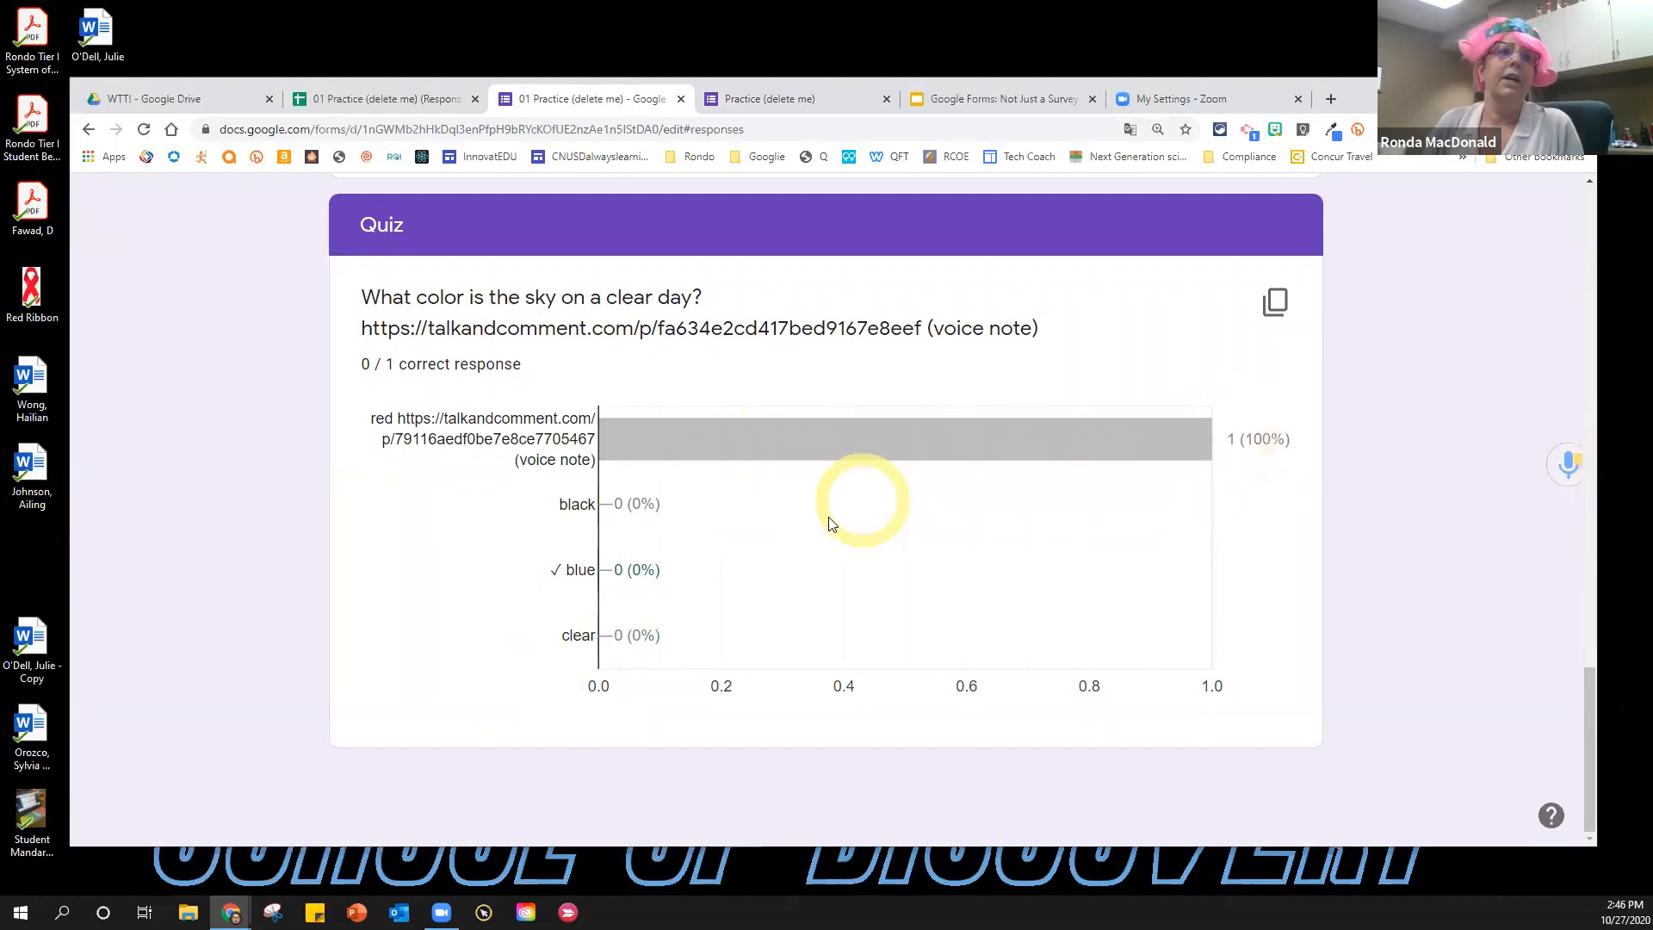
{"action": "mouse_move", "coordinate": [709, 447]}
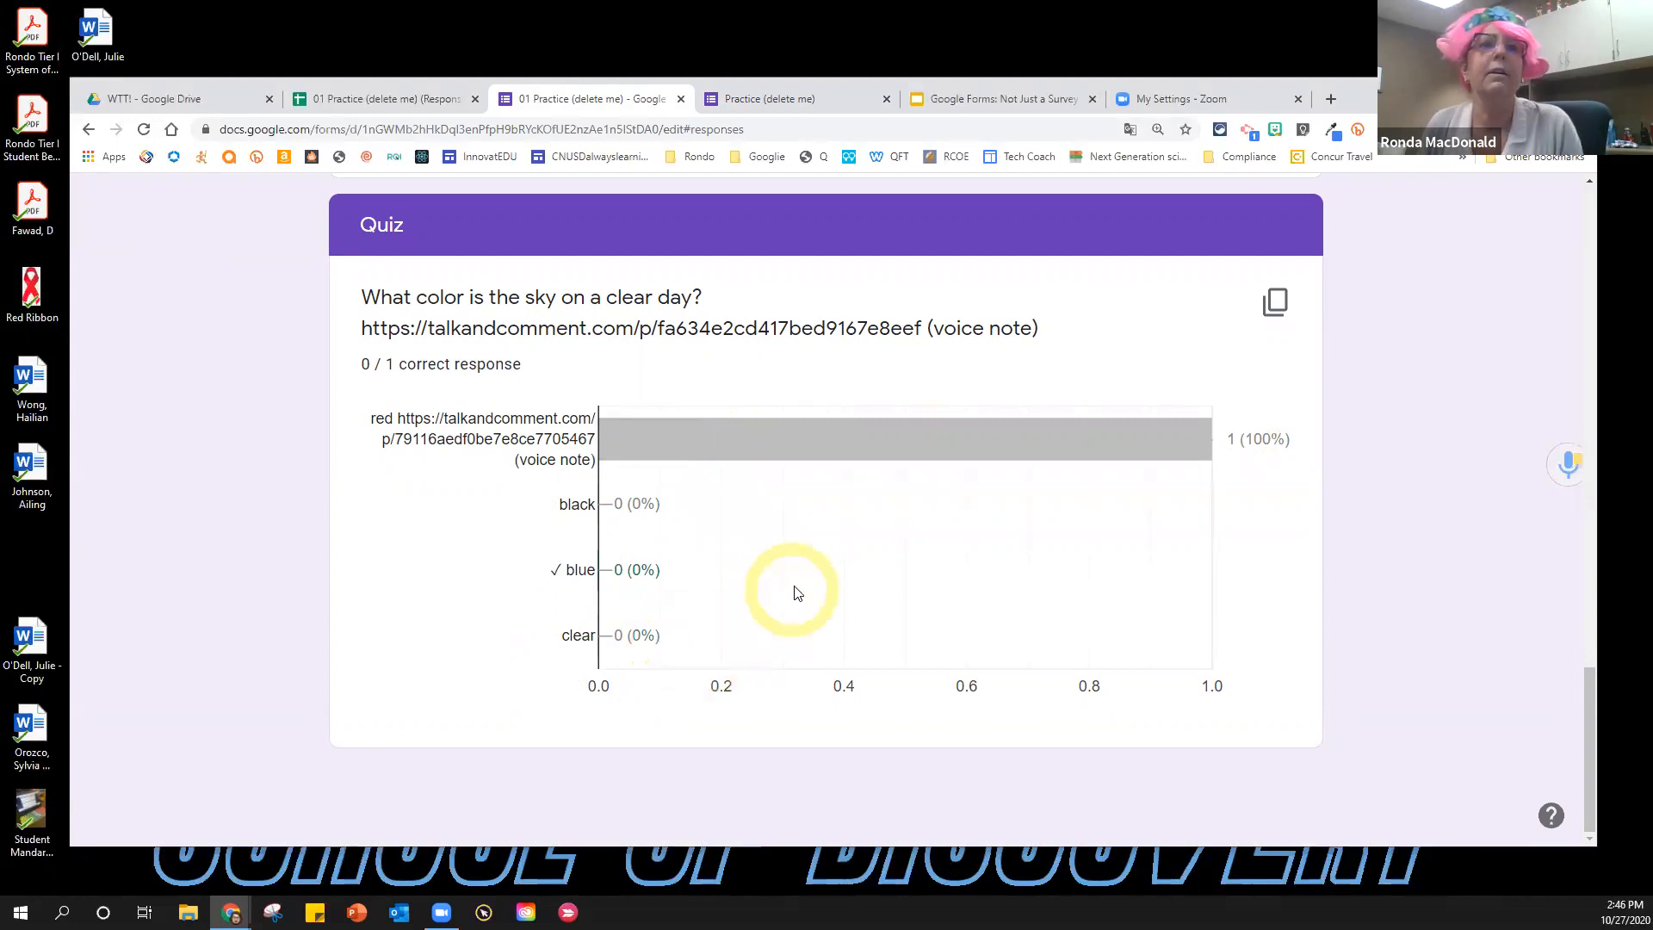
Look at the responses by question, and examine the individual response with its points and score release option.
{"action": "scroll", "coordinate": [793, 590], "scroll_direction": "up", "scroll_amount": 15}
{"action": "scroll", "coordinate": [792, 590], "scroll_direction": "up", "scroll_amount": 10}
{"action": "left_click", "coordinate": [828, 522]}
{"action": "left_click", "coordinate": [1181, 521]}
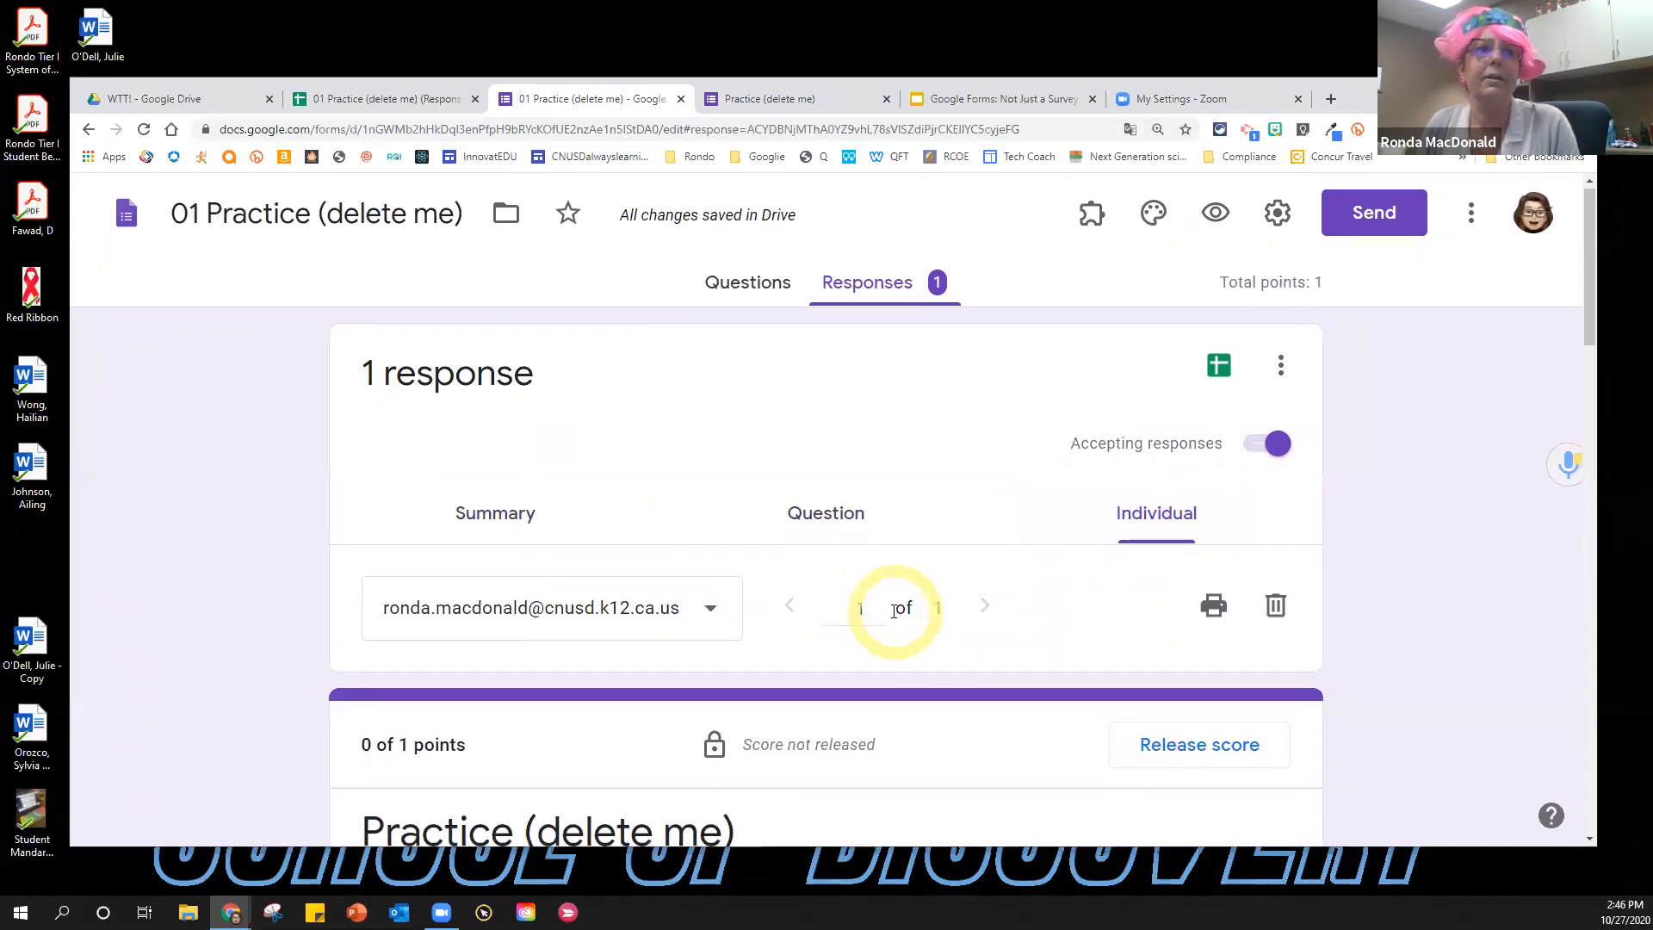
{"action": "scroll", "coordinate": [1093, 628], "scroll_direction": "down", "scroll_amount": 3}
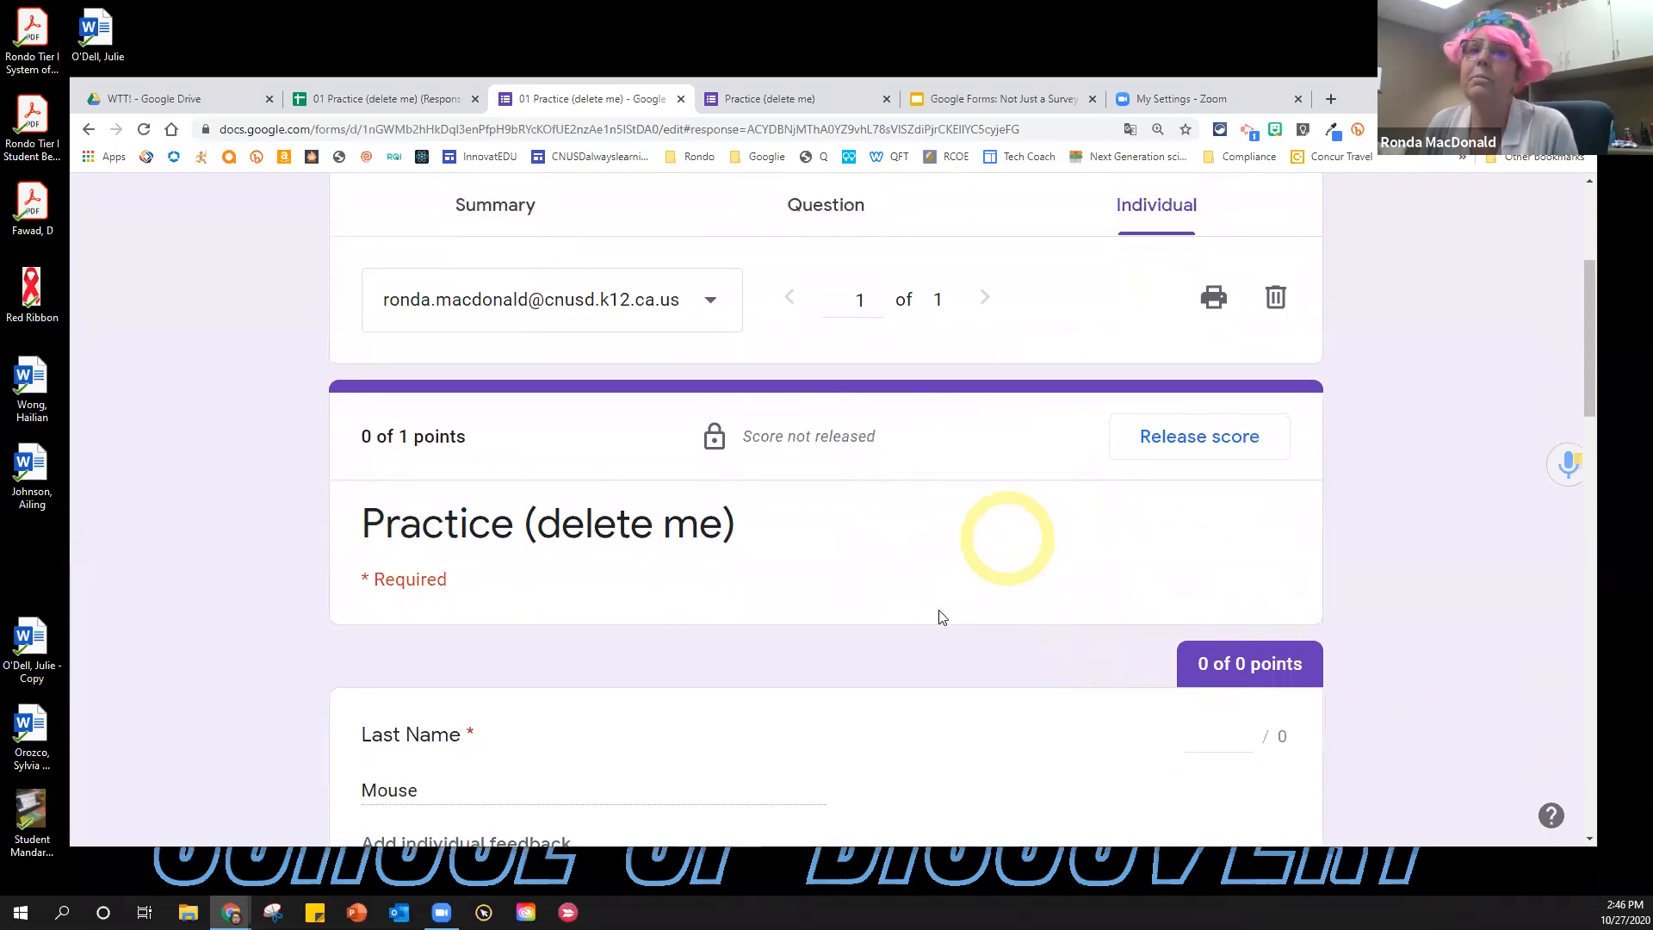
{"action": "scroll", "coordinate": [940, 616], "scroll_direction": "up", "scroll_amount": 3}
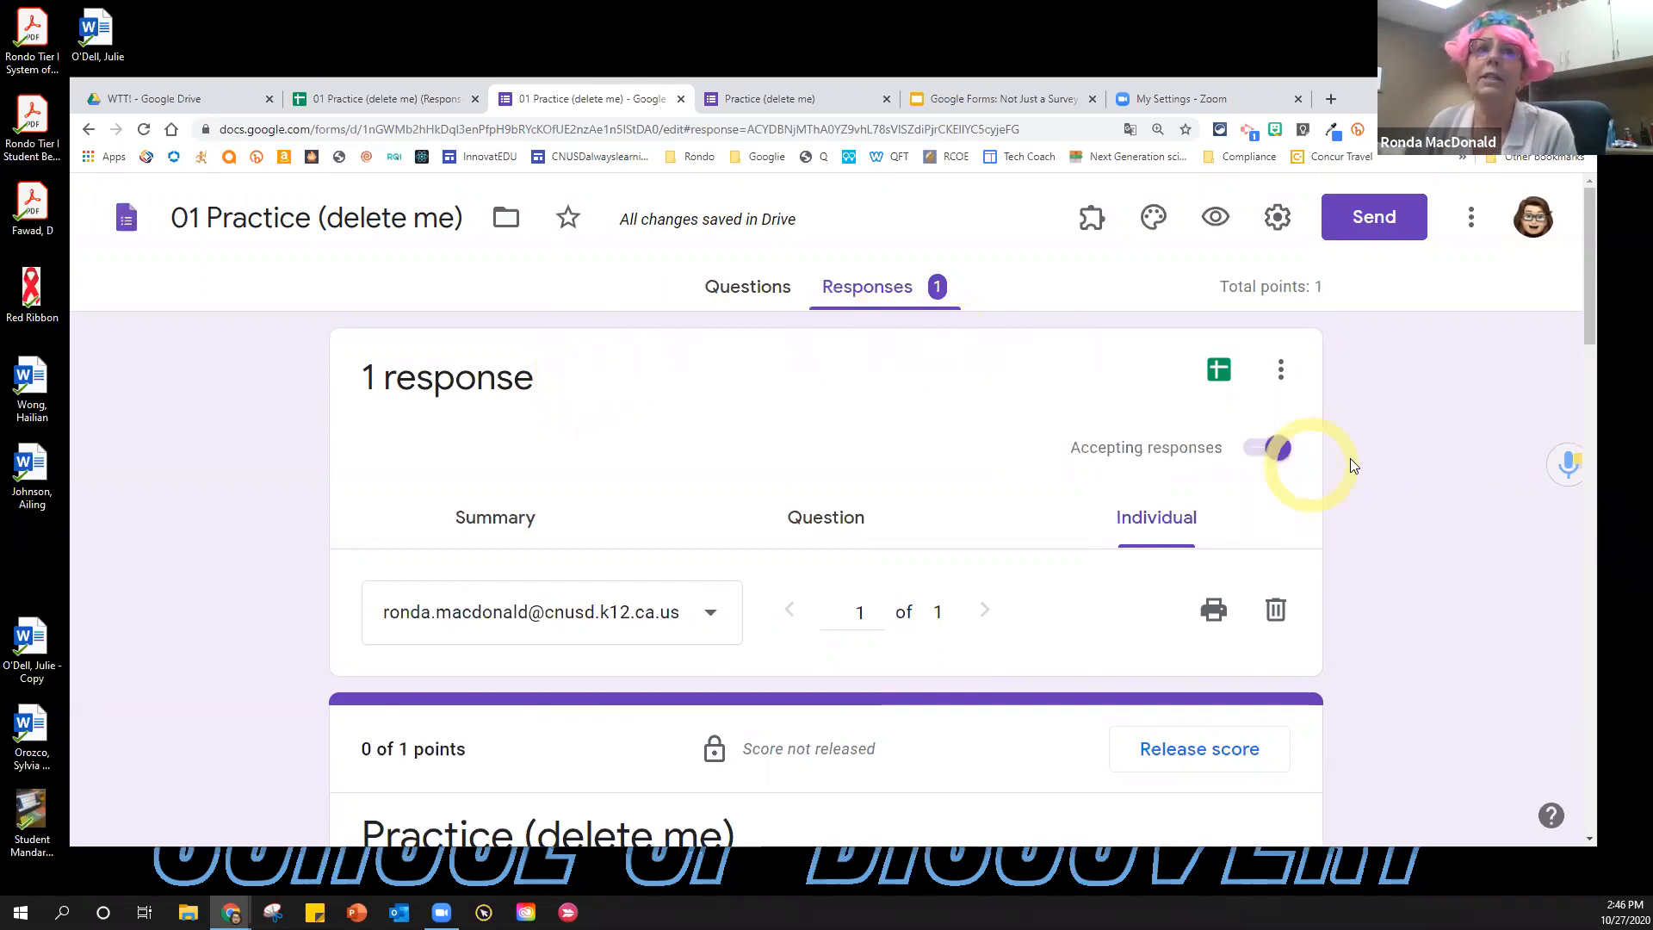
Return to the form's questions, open the theme options and set the theme color to blue #4285f4.
{"action": "left_click", "coordinate": [758, 286]}
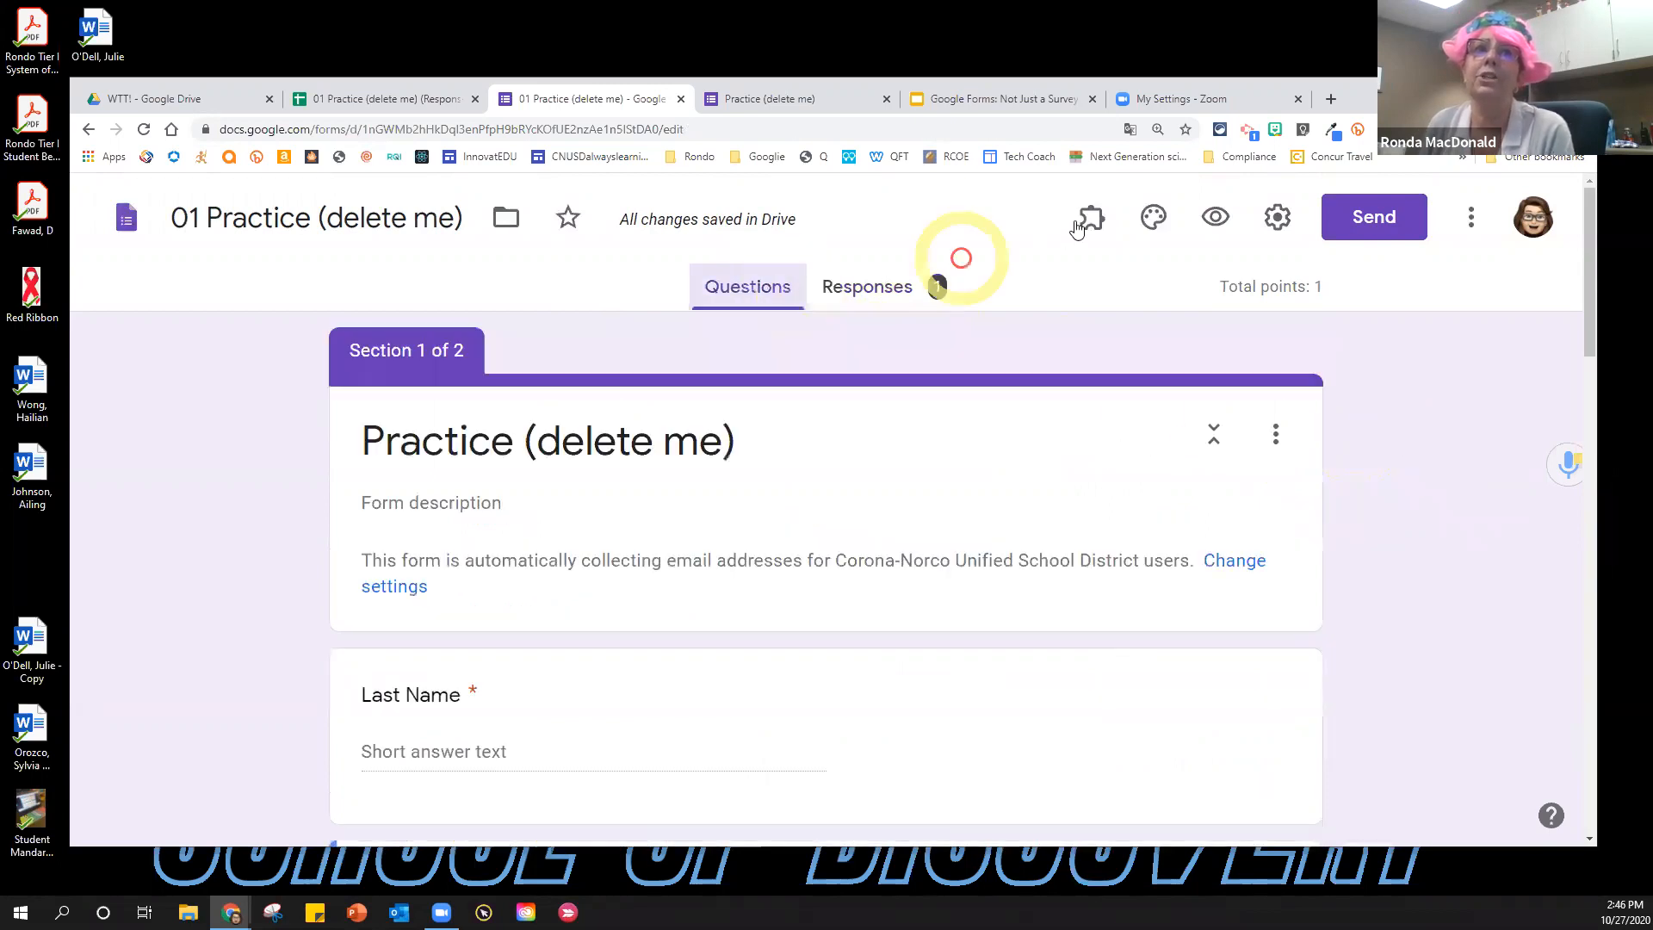
{"action": "left_click", "coordinate": [1153, 224]}
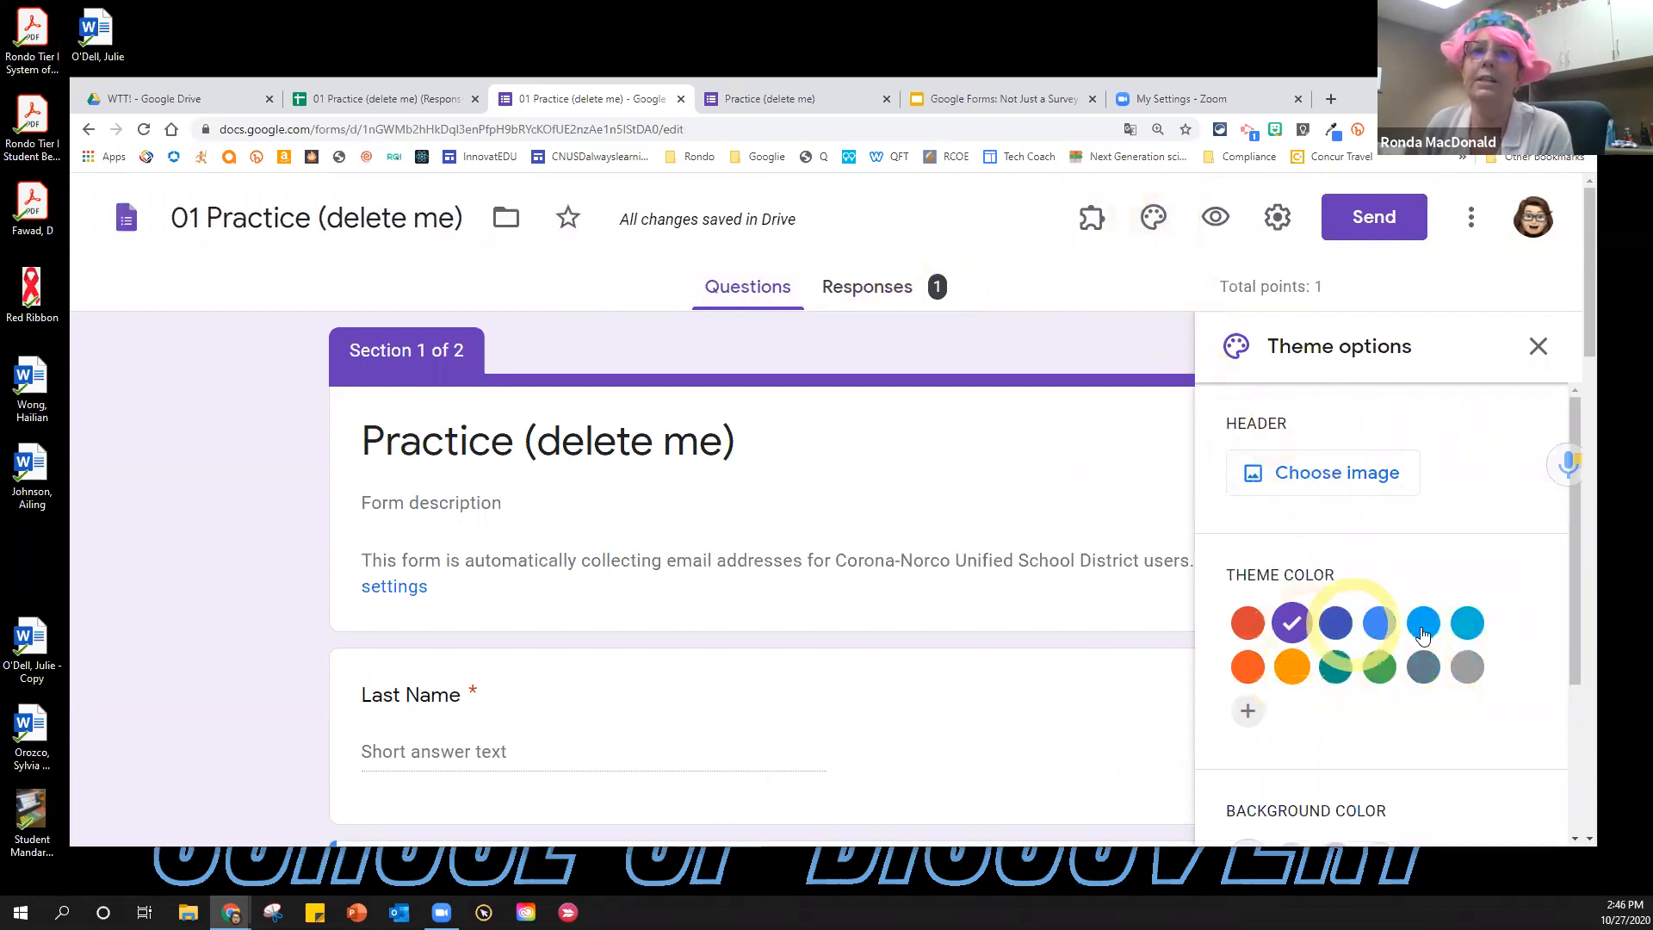
{"action": "left_click", "coordinate": [1379, 618]}
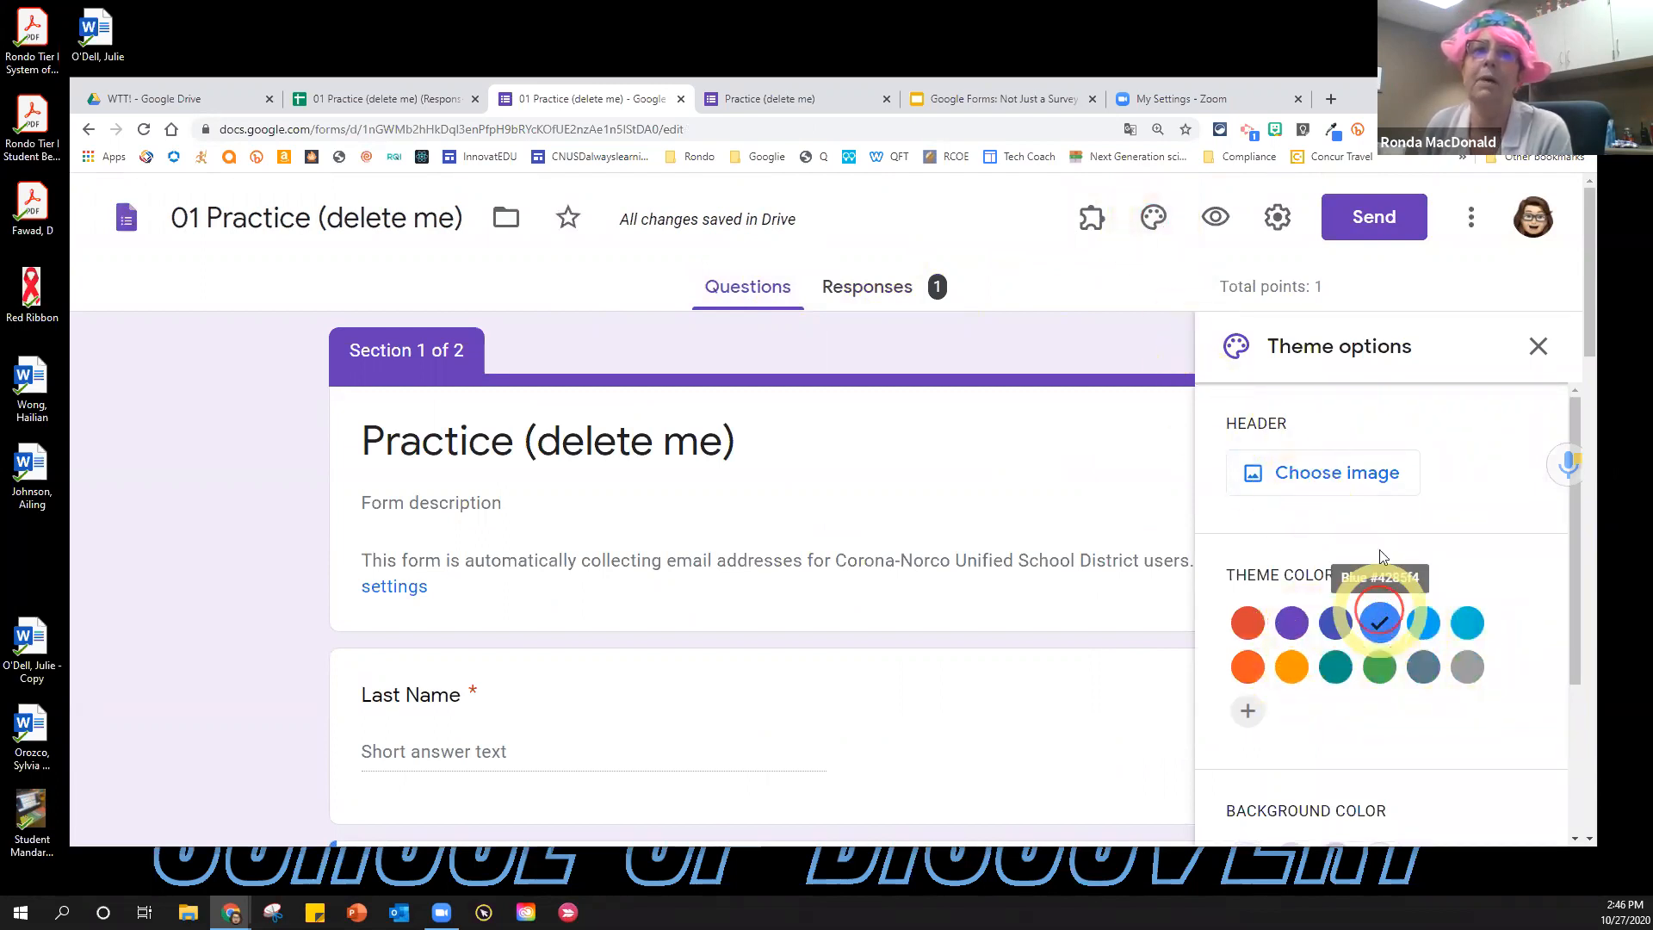
Add the colorful jelly bean picture from the Work and School themes as the form's header image.
{"action": "left_click", "coordinate": [1316, 480]}
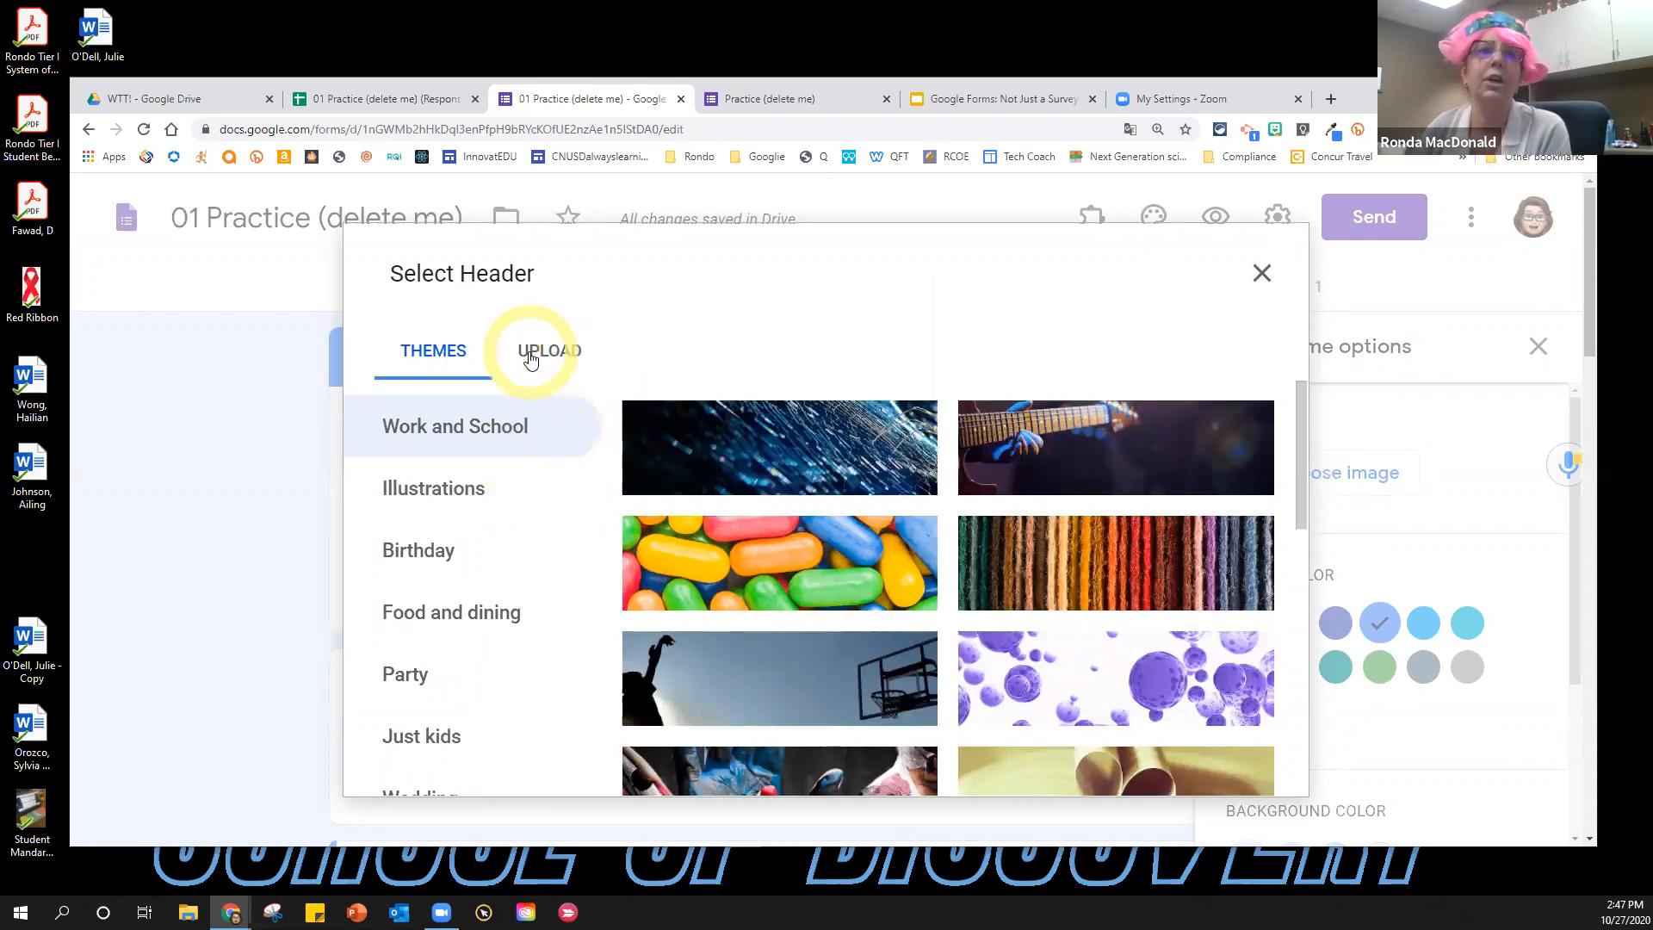
{"action": "left_click", "coordinate": [701, 542]}
{"action": "left_click", "coordinate": [1248, 762]}
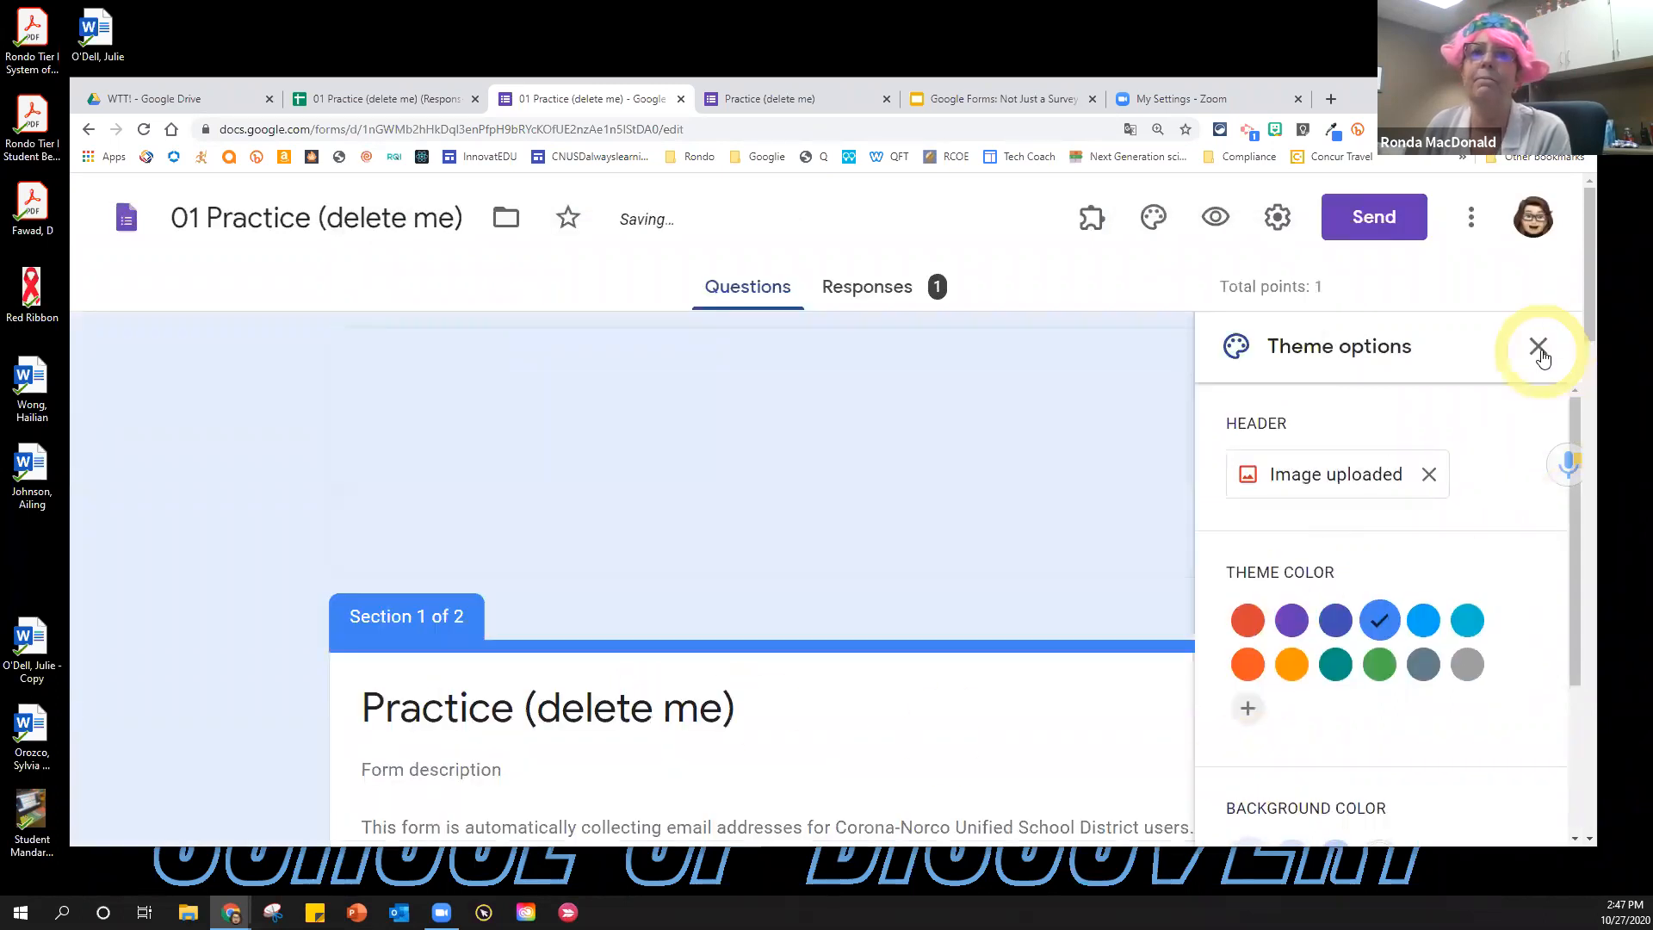
Try the pink and dark gray theme colors, and set the theme color back to orange.
{"action": "scroll", "coordinate": [1442, 585], "scroll_direction": "down", "scroll_amount": 2}
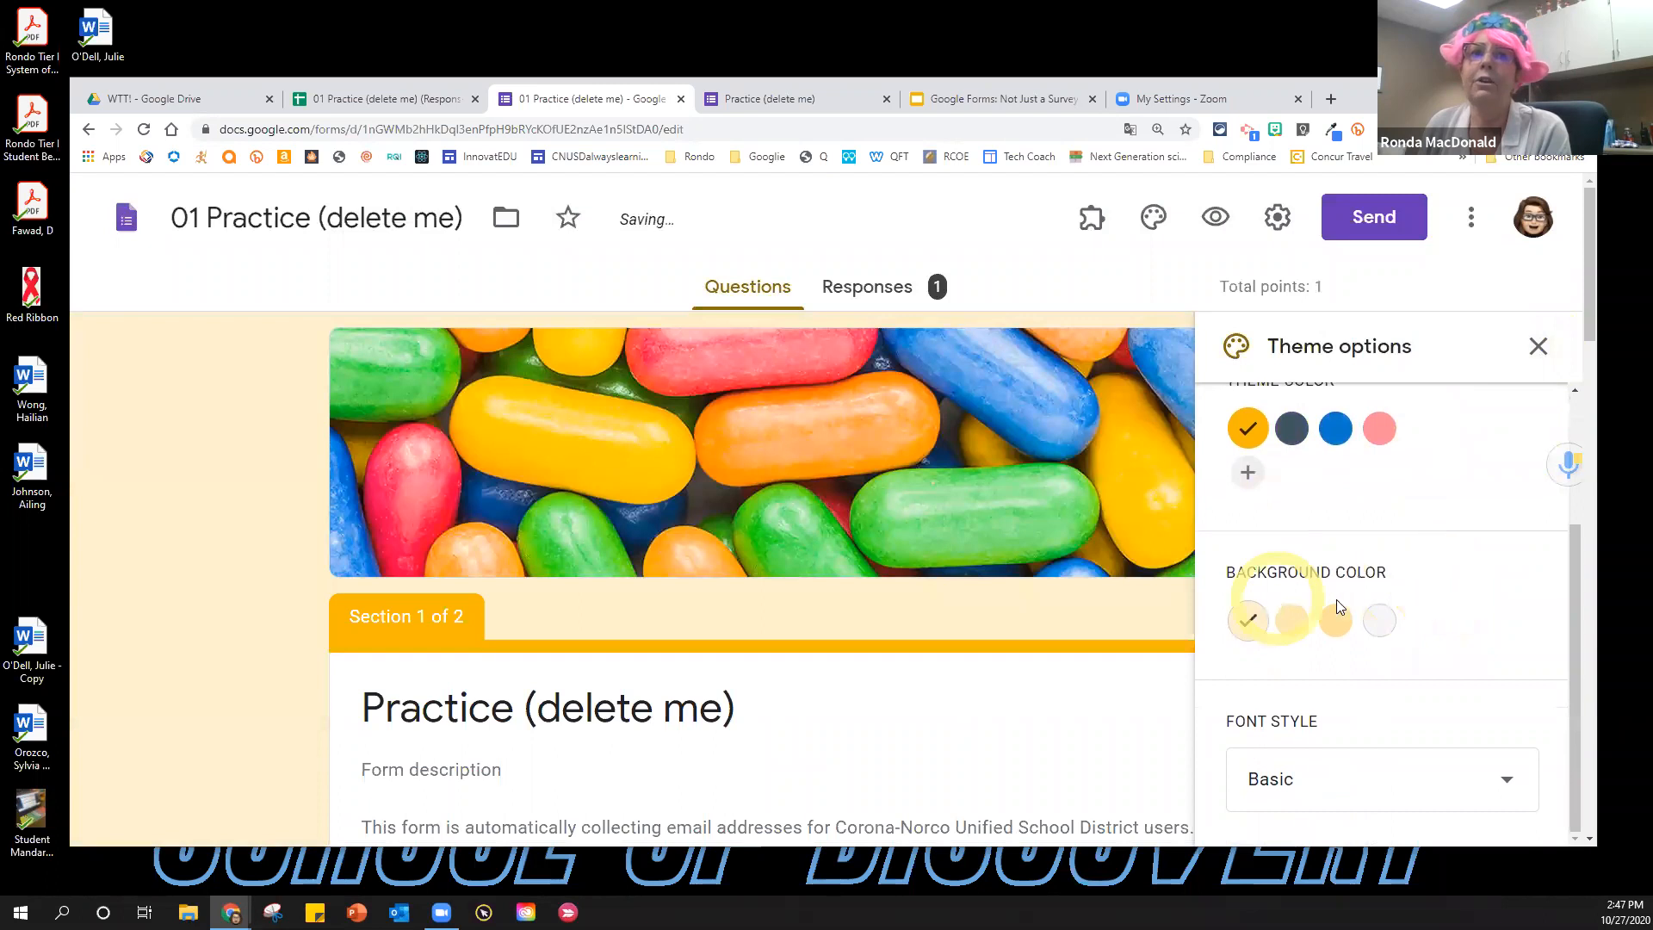
{"action": "left_click", "coordinate": [1379, 428]}
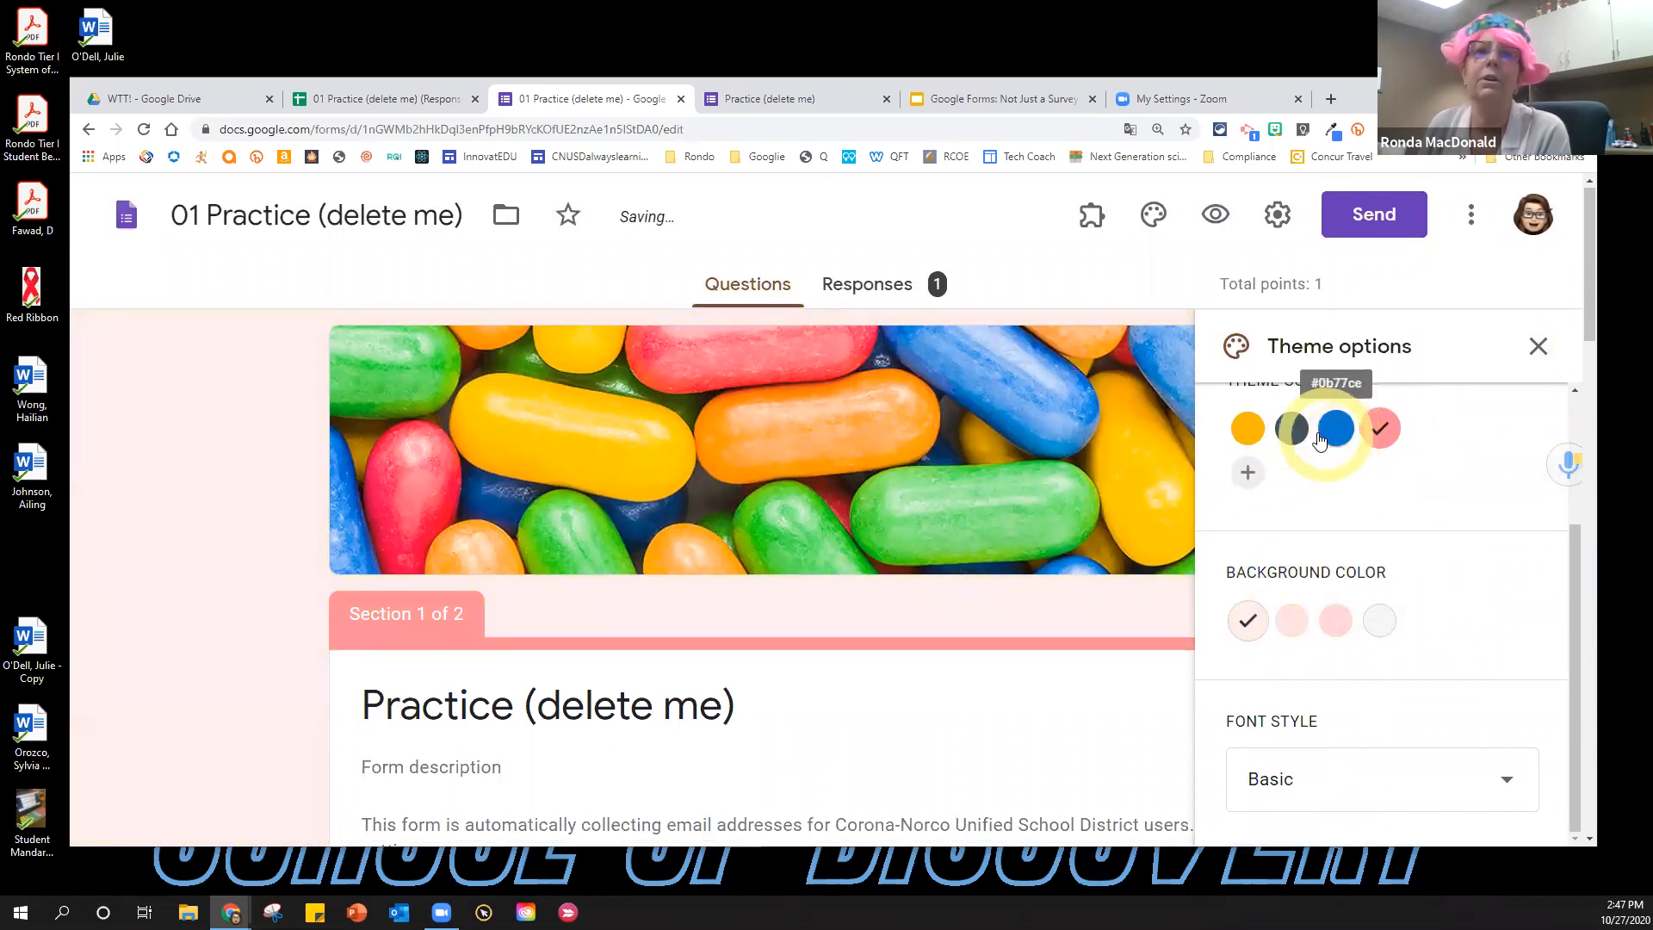
{"action": "left_click", "coordinate": [1283, 435]}
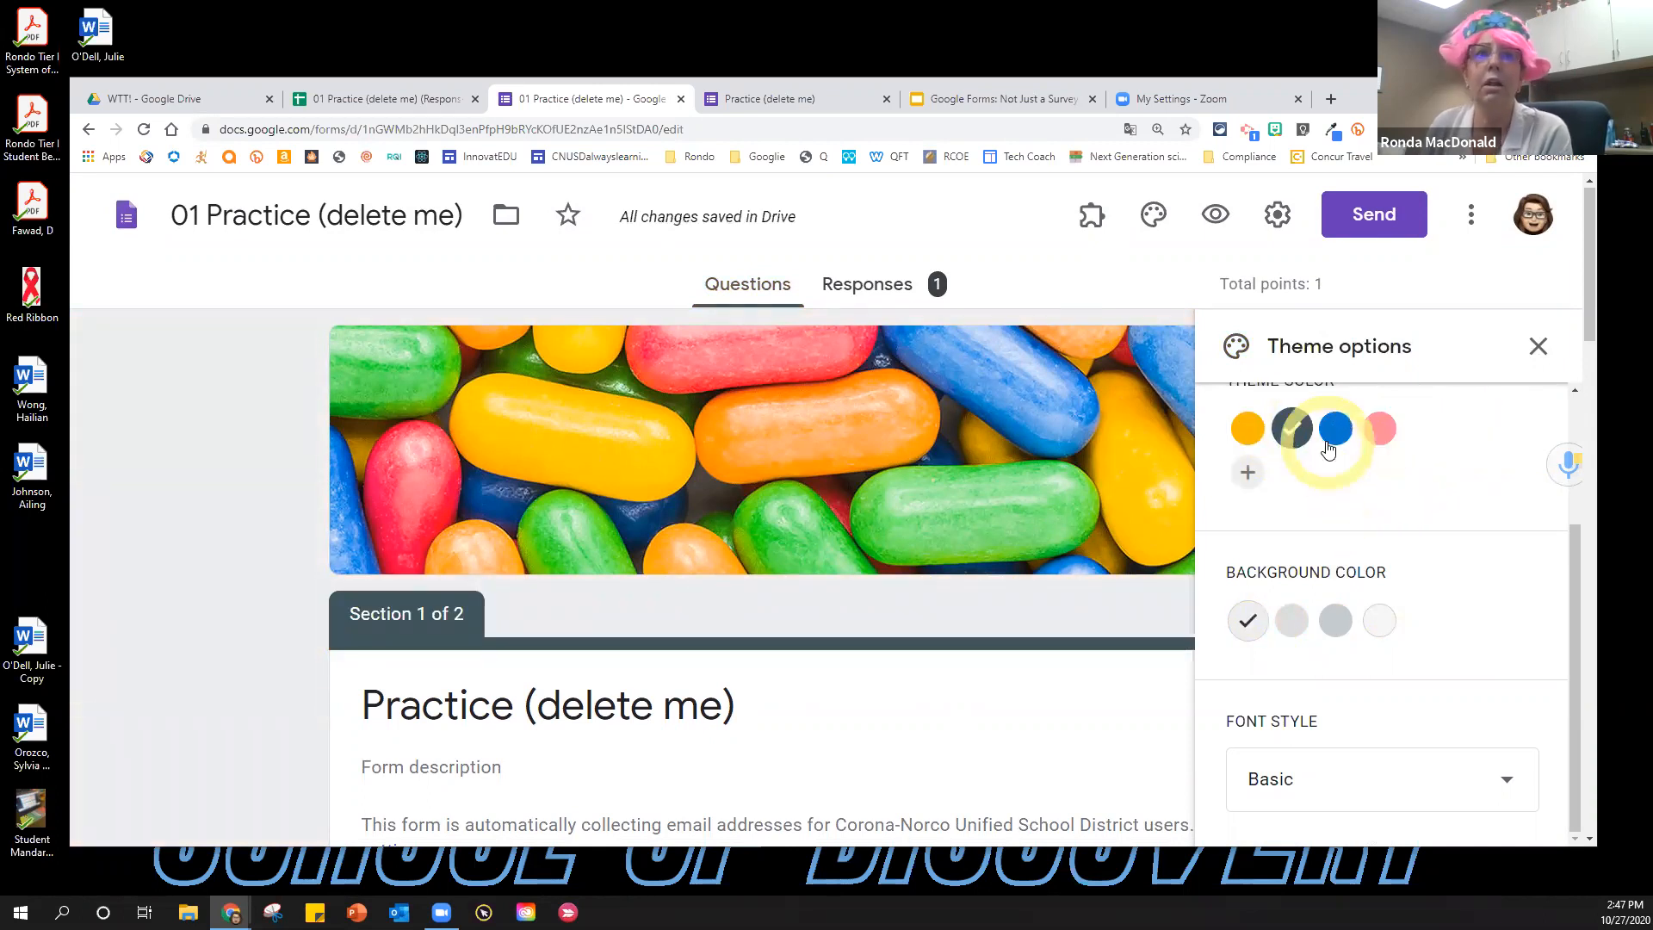
{"action": "left_click", "coordinate": [1247, 428]}
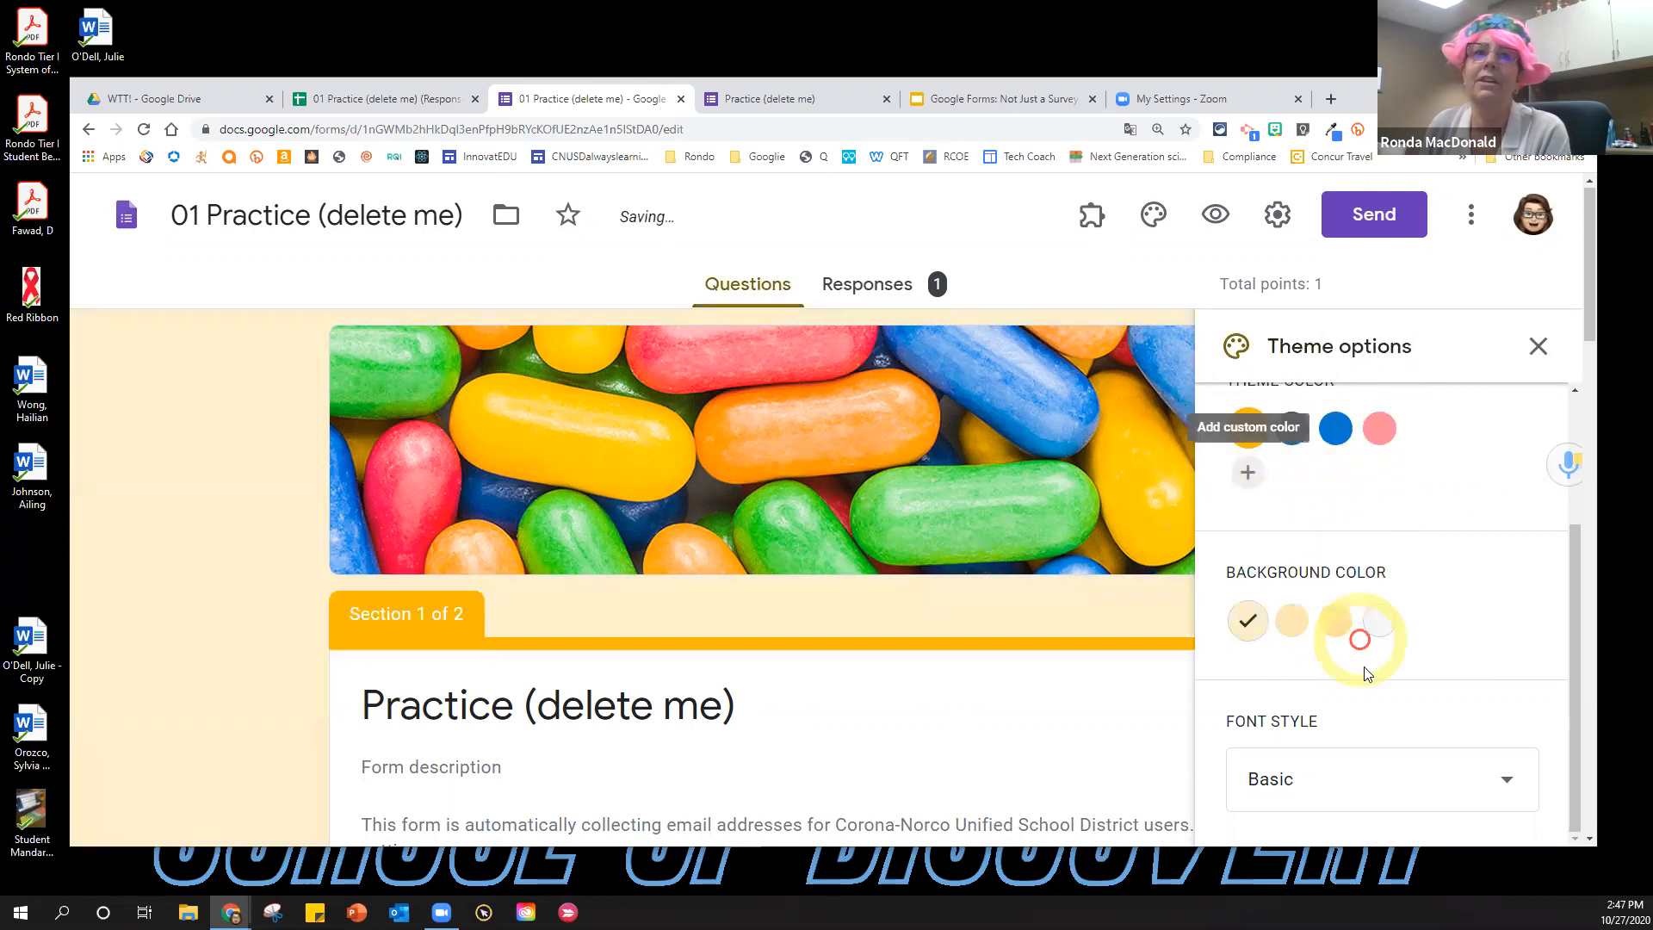
Try the darker orange and light gray background colors, and return to the lightest orange shade.
{"action": "left_click", "coordinate": [1335, 620]}
{"action": "left_click", "coordinate": [1378, 622]}
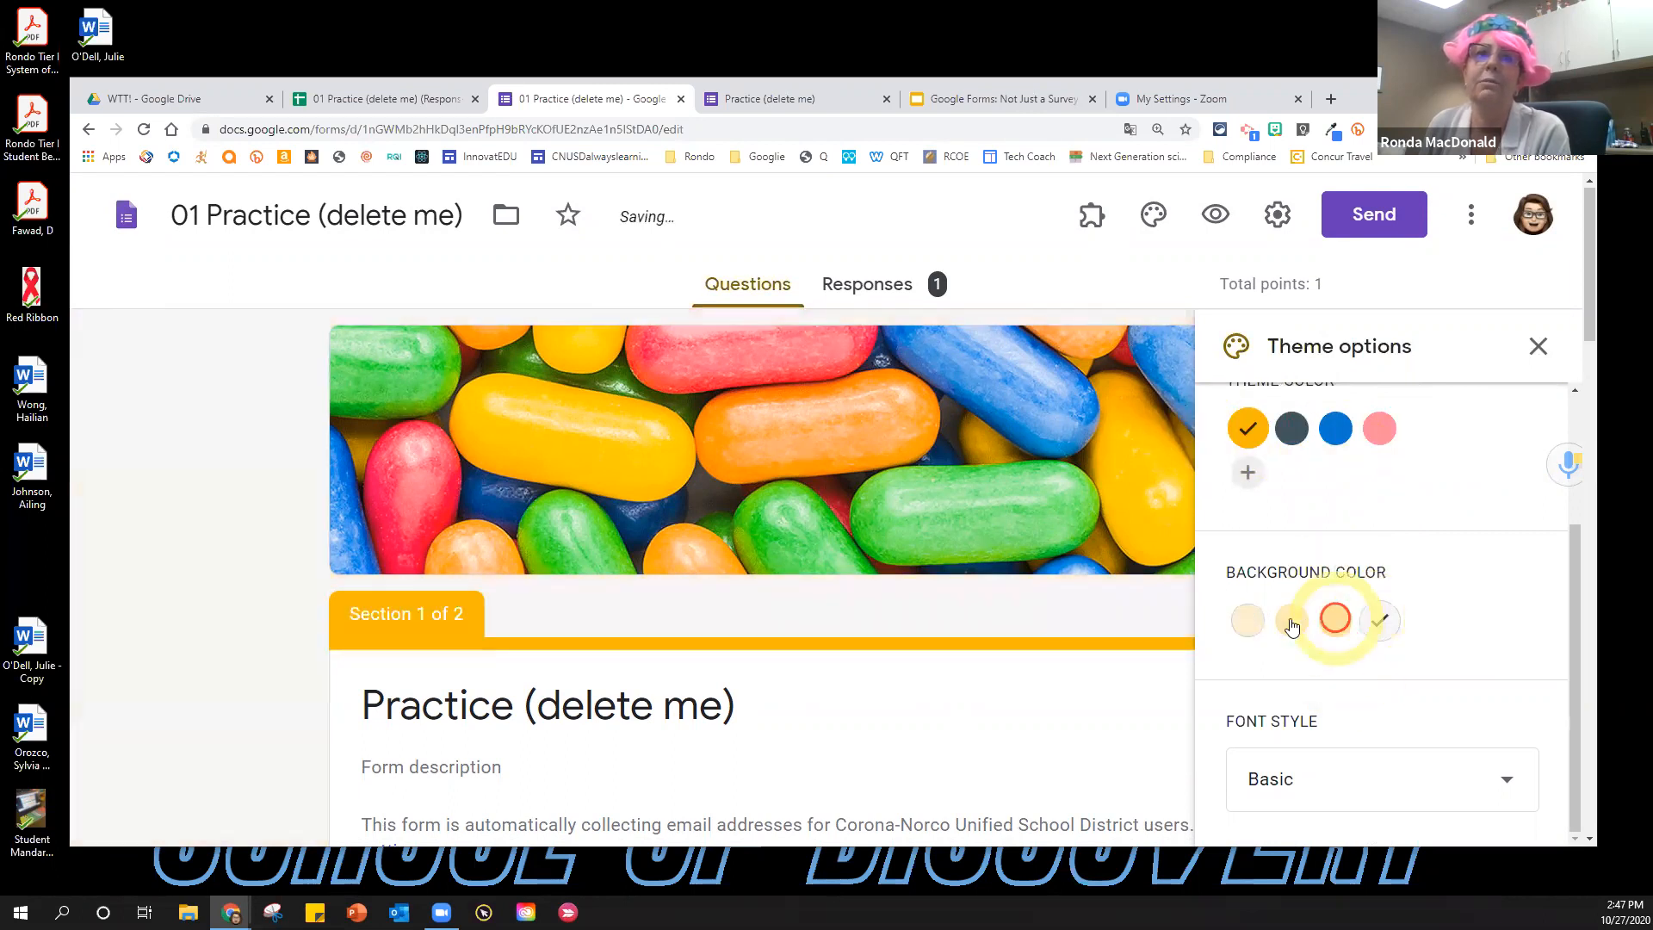
{"action": "left_click", "coordinate": [1259, 616]}
Set the form's font style to Playful and close the theme options.
{"action": "scroll", "coordinate": [1350, 546], "scroll_direction": "down", "scroll_amount": 5}
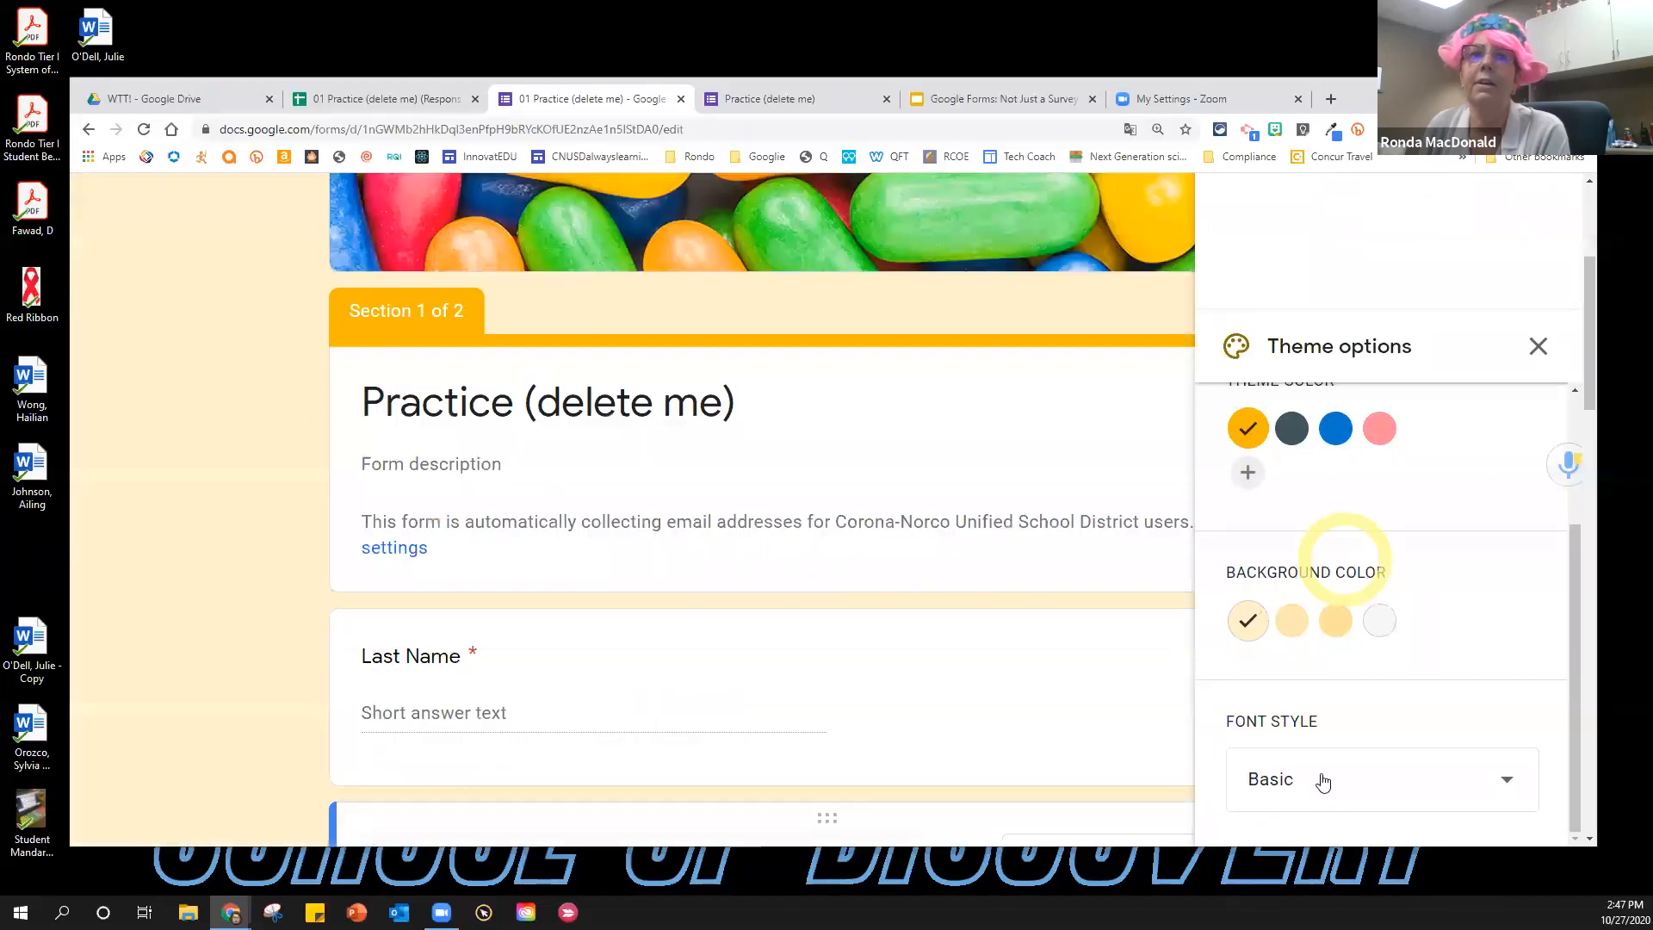
{"action": "left_click", "coordinate": [1302, 780]}
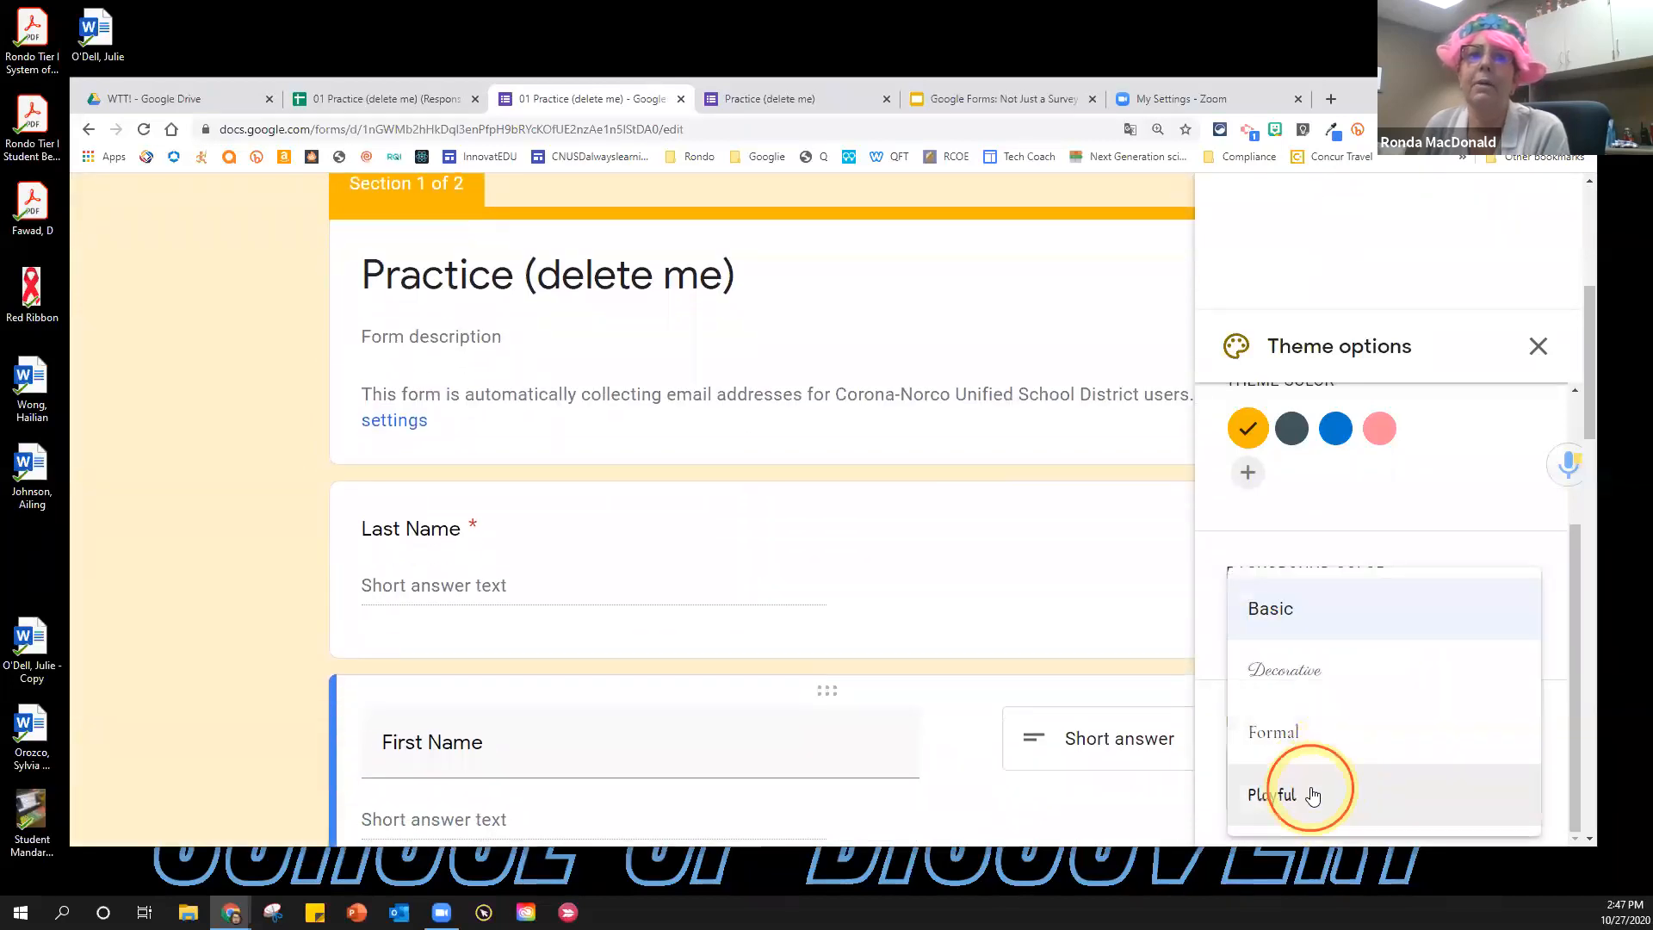
{"action": "left_click", "coordinate": [1310, 789]}
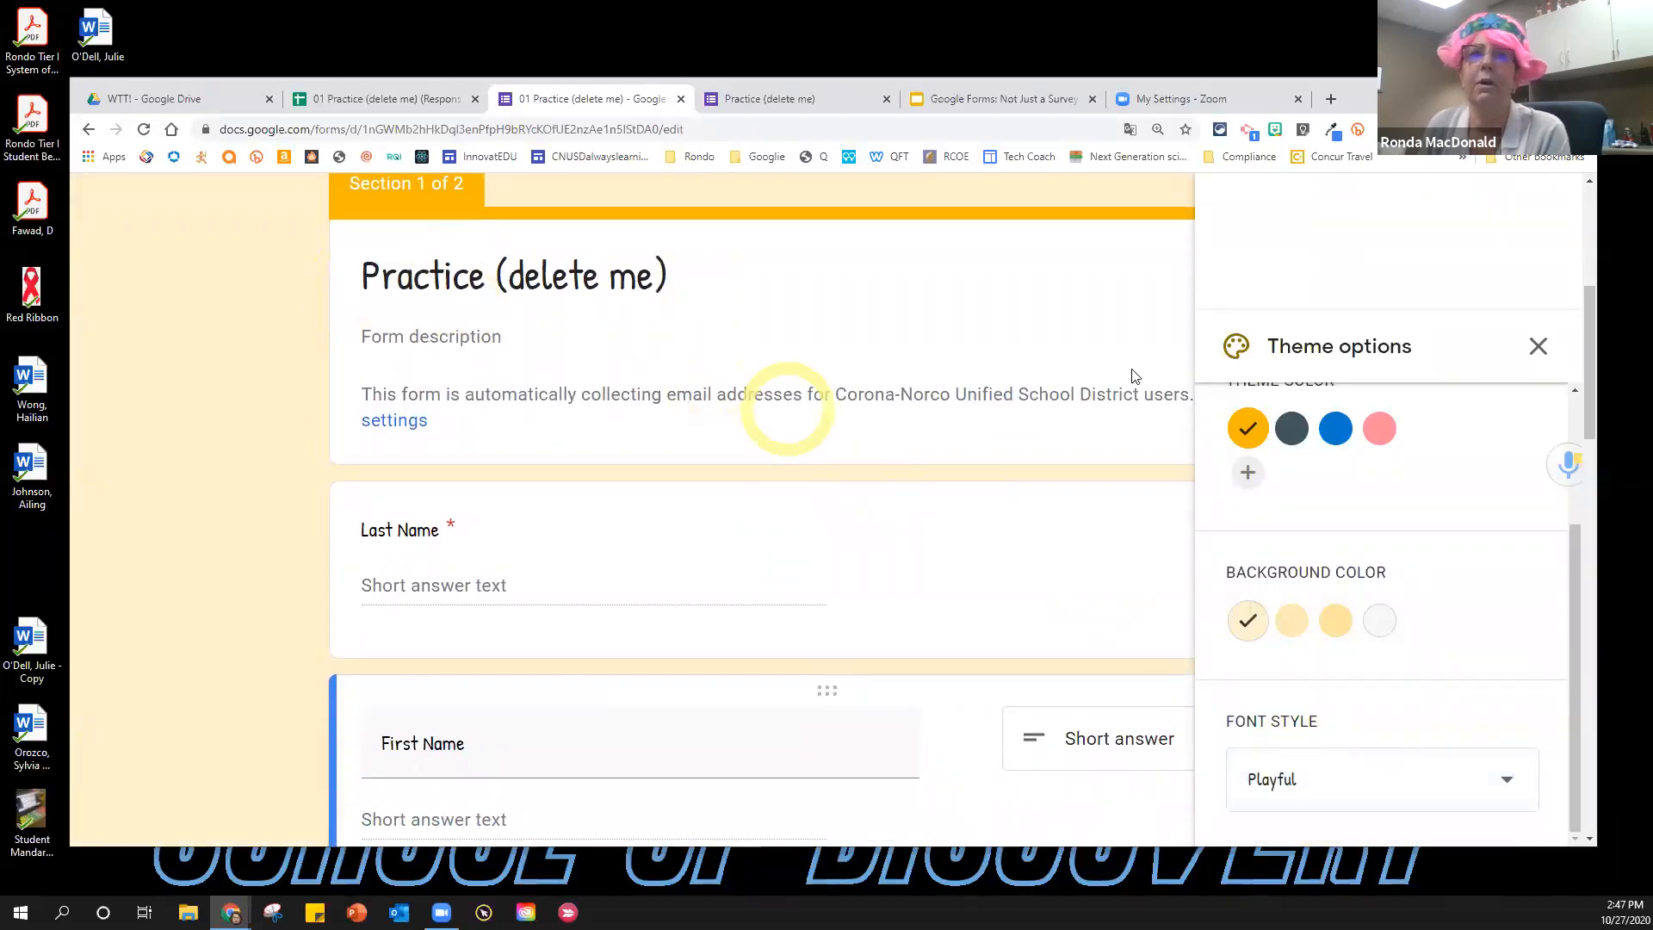
{"action": "left_click", "coordinate": [1531, 346]}
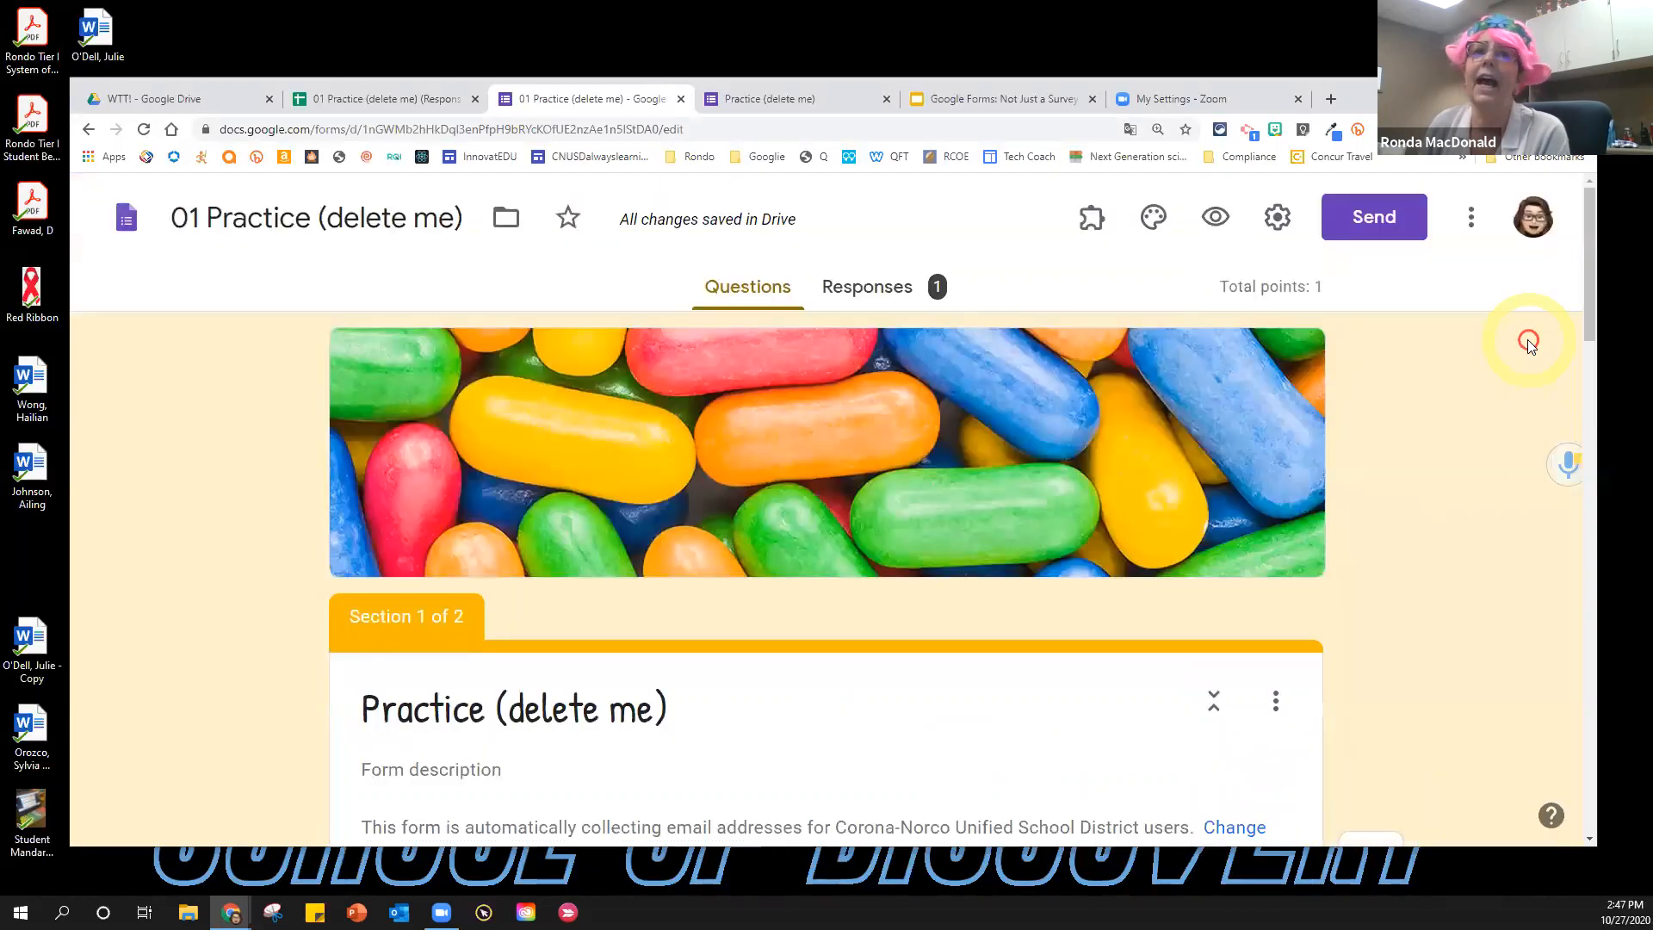